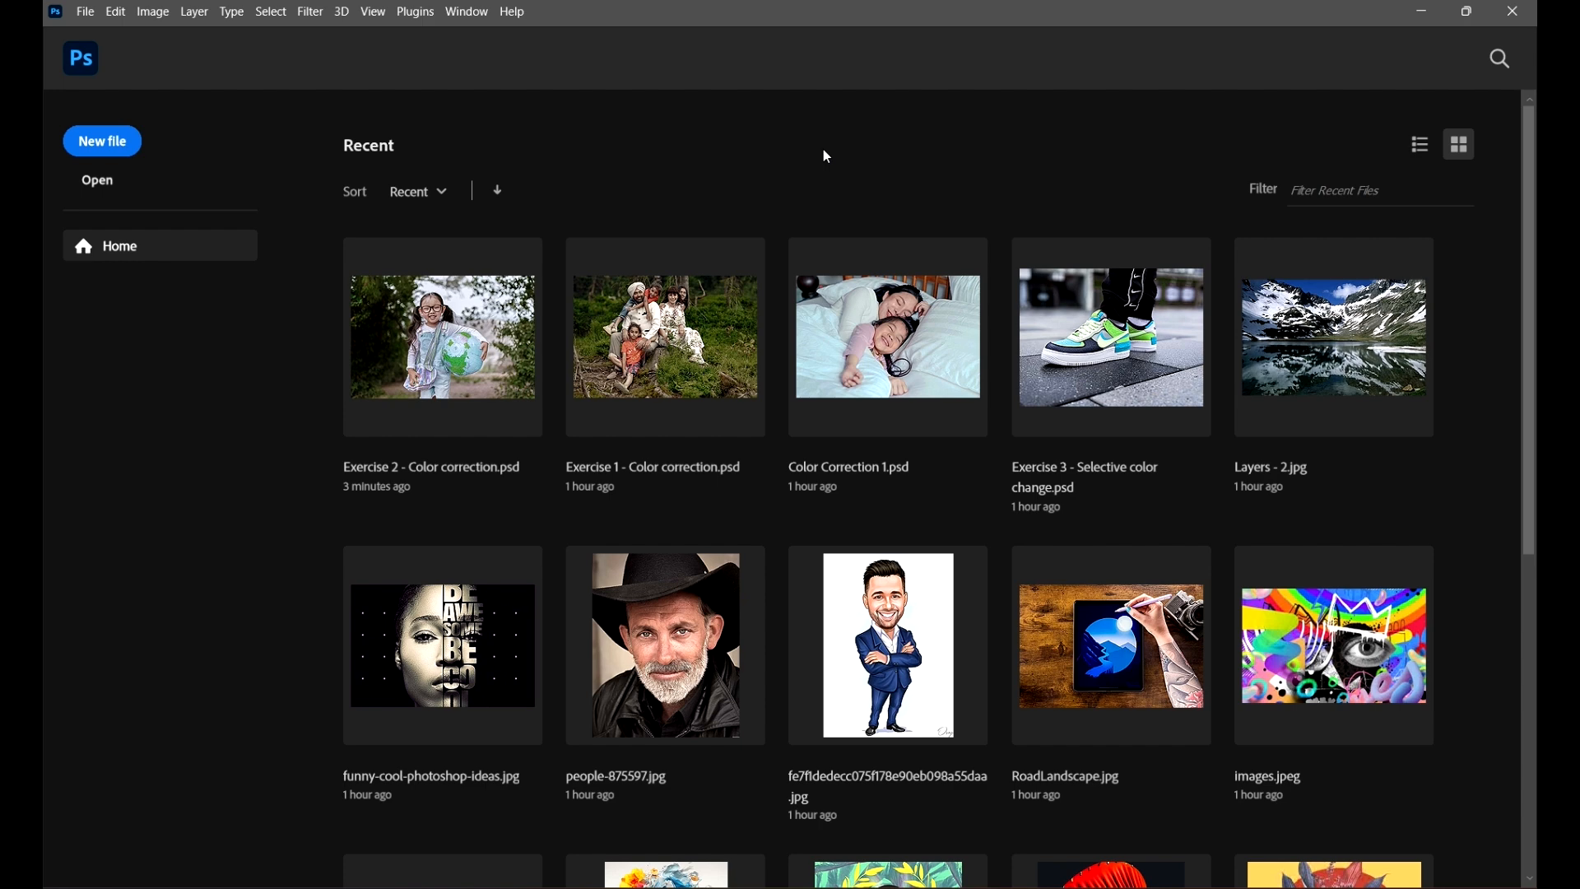
Step: Open Exercise 1 - Color correction from the Project Files 2 folder
left_click(97, 185)
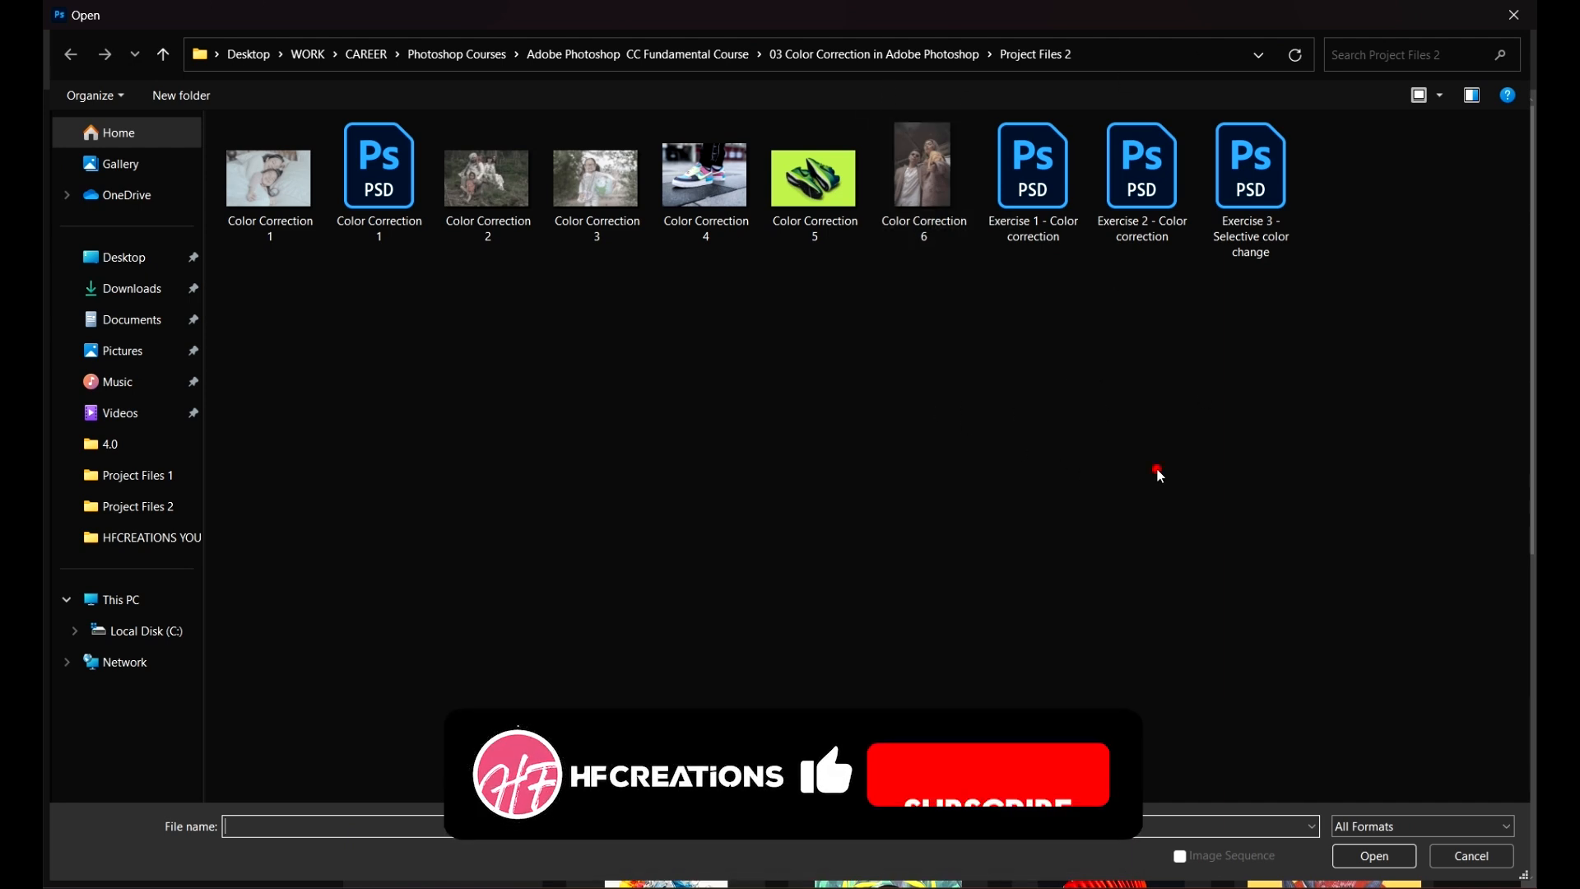
left_click(925, 53)
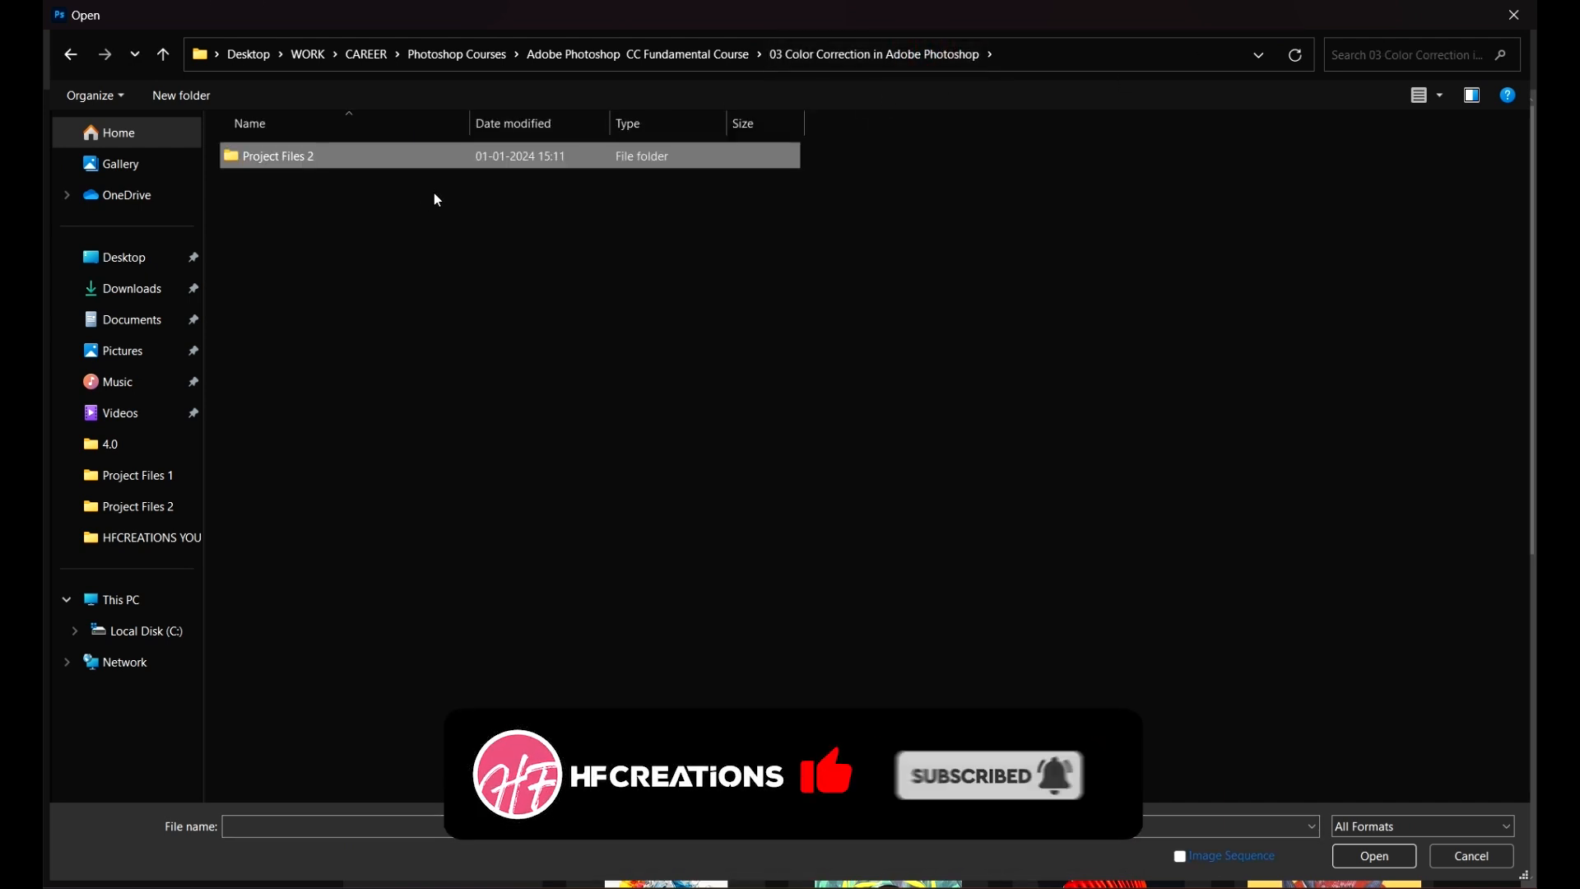
double_click(703, 155)
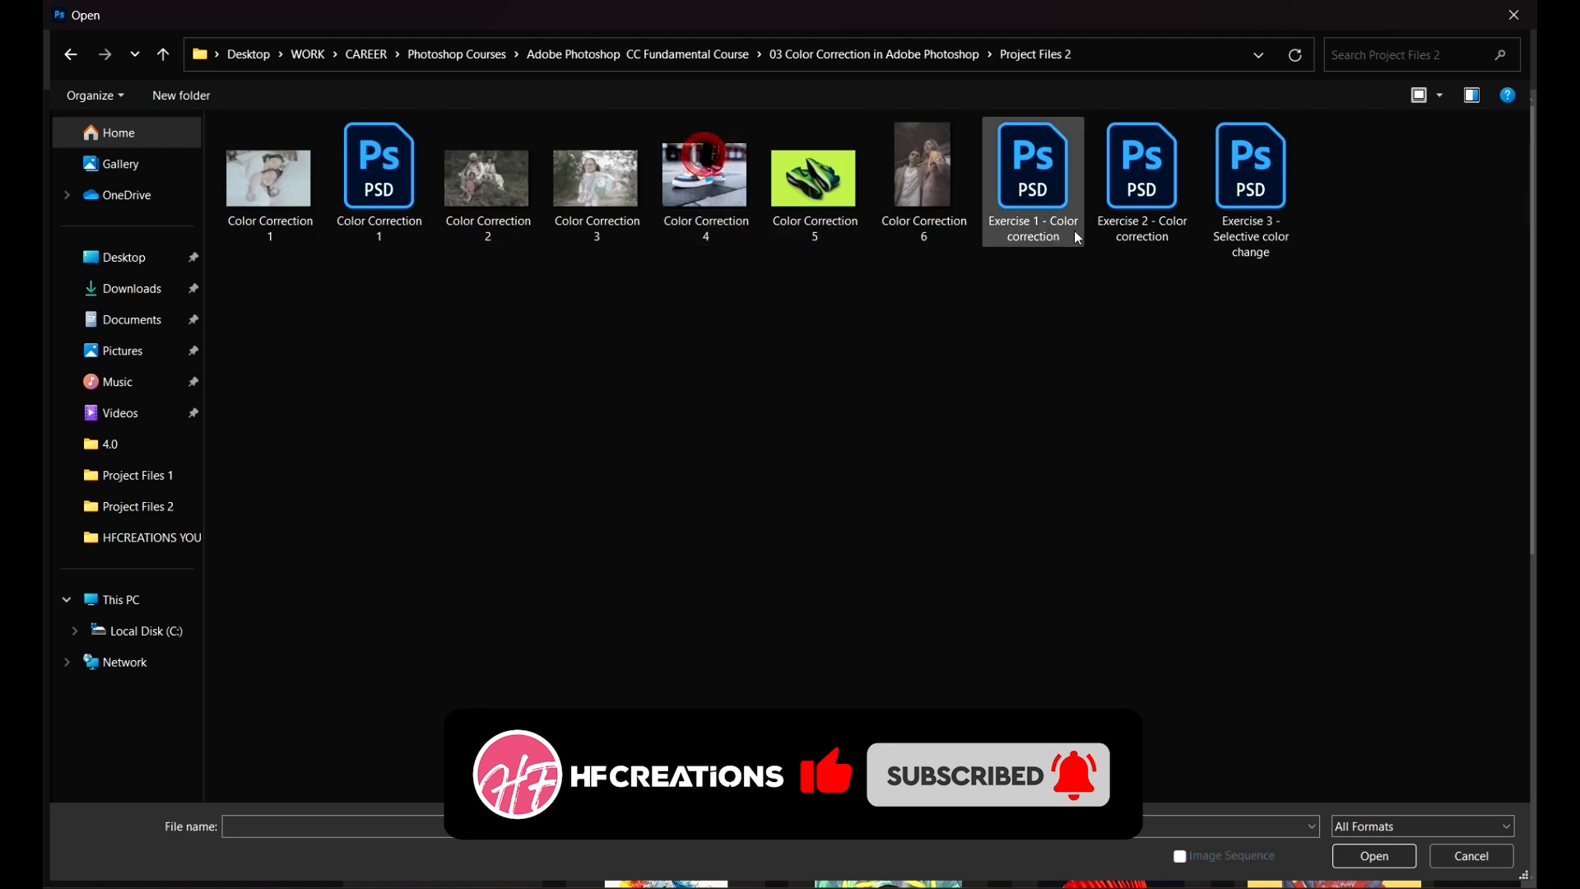
left_click(1057, 170)
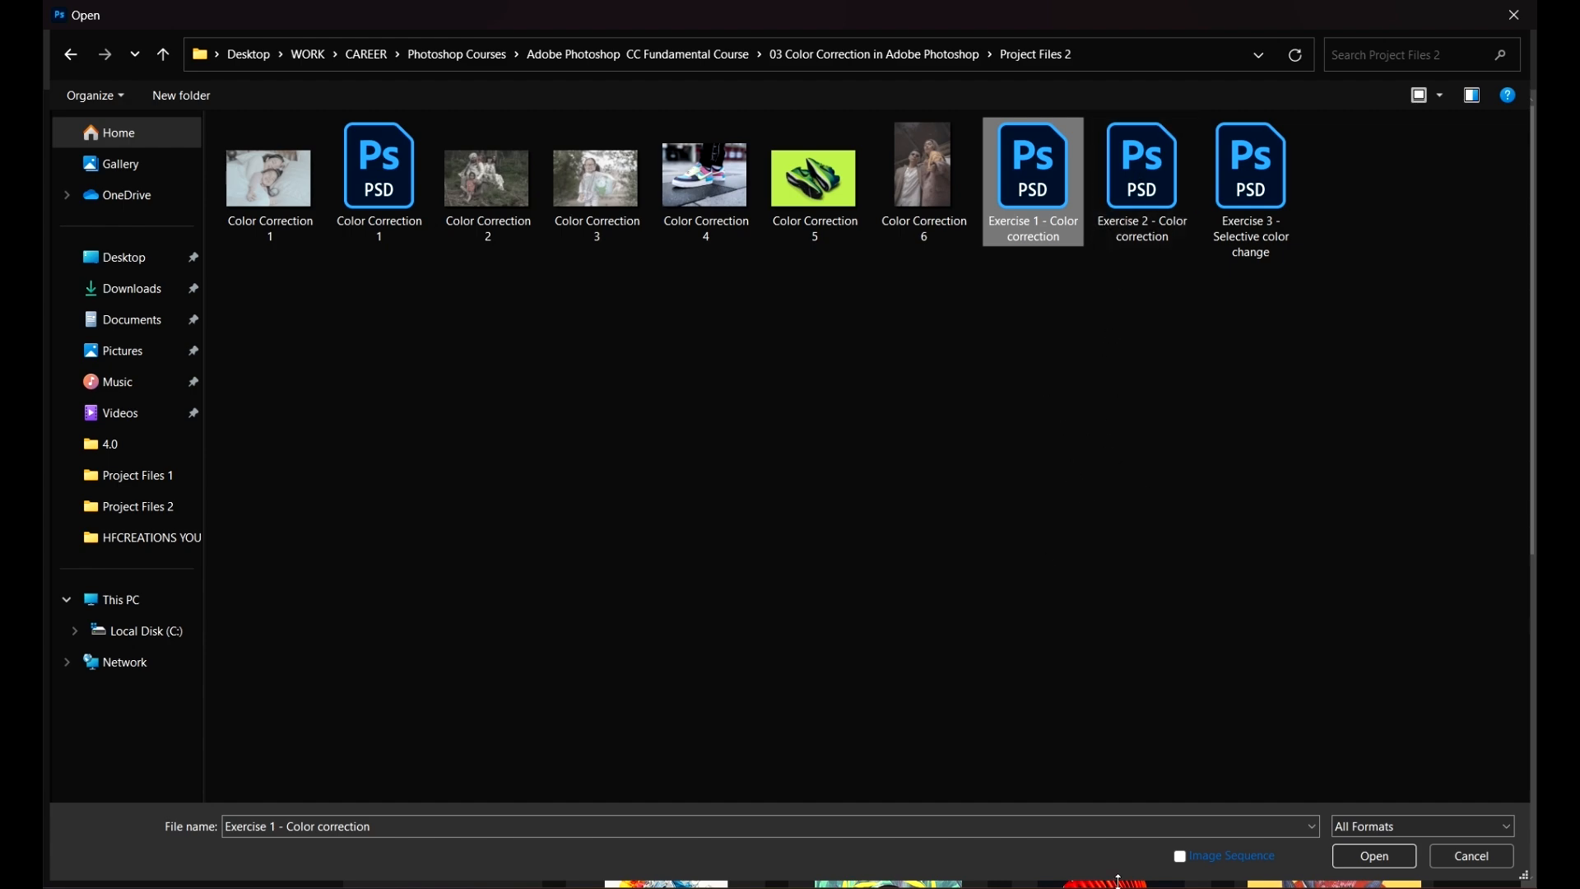
left_click(1392, 856)
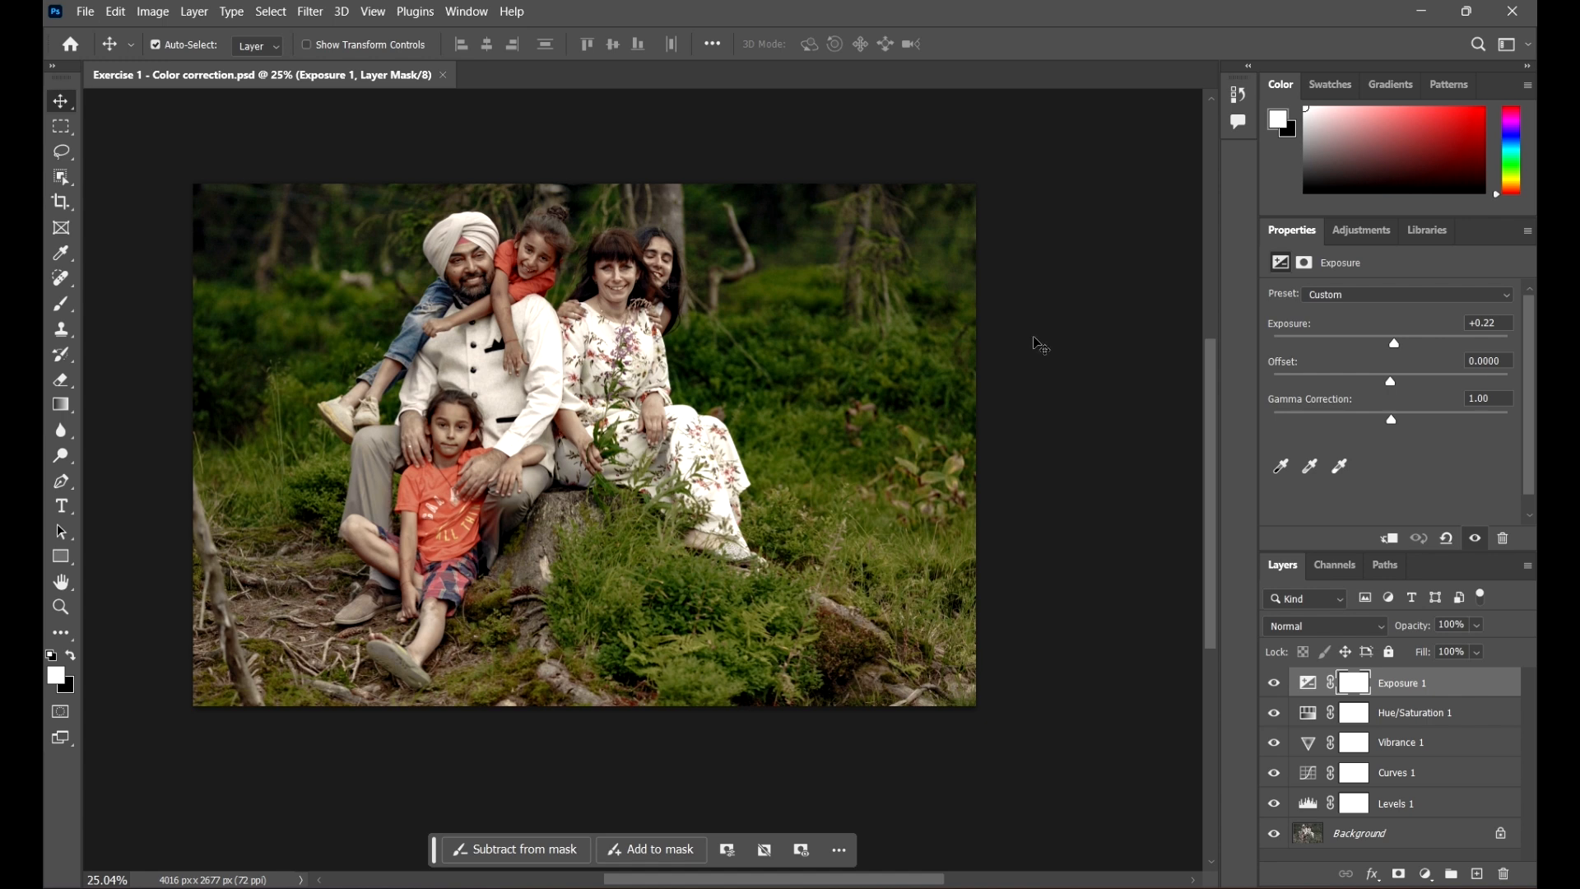
Step: Start saving the document as a Photoshop PDF with the same name in Project Files 2, acknowledging the settings note
scroll(907, 387, "down", 1)
scroll(905, 386, "up", 1)
left_click(84, 11)
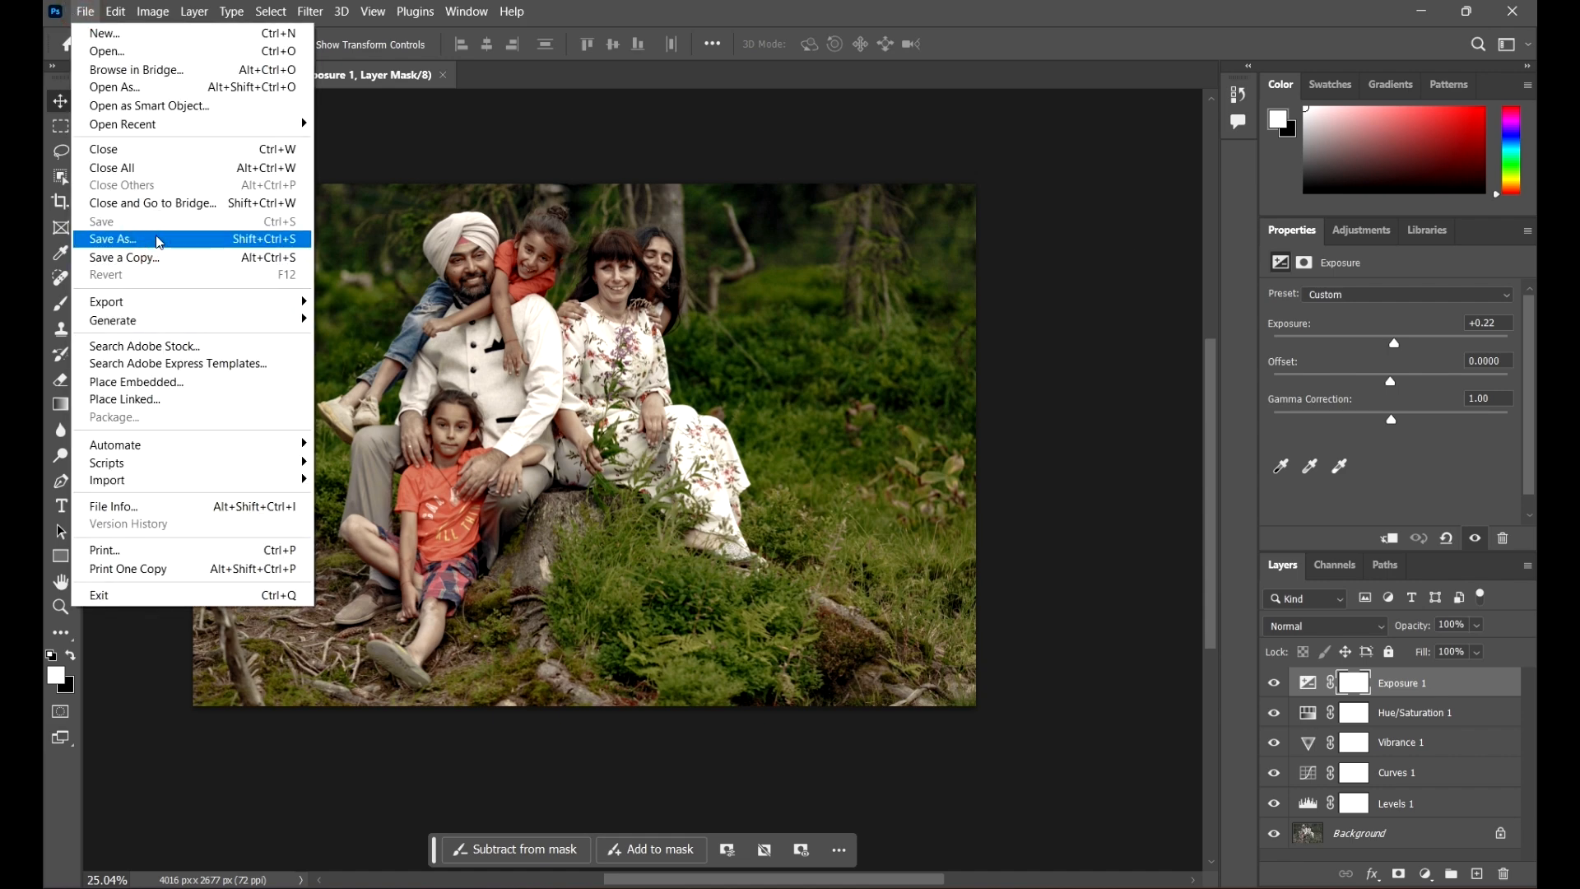
left_click(159, 241)
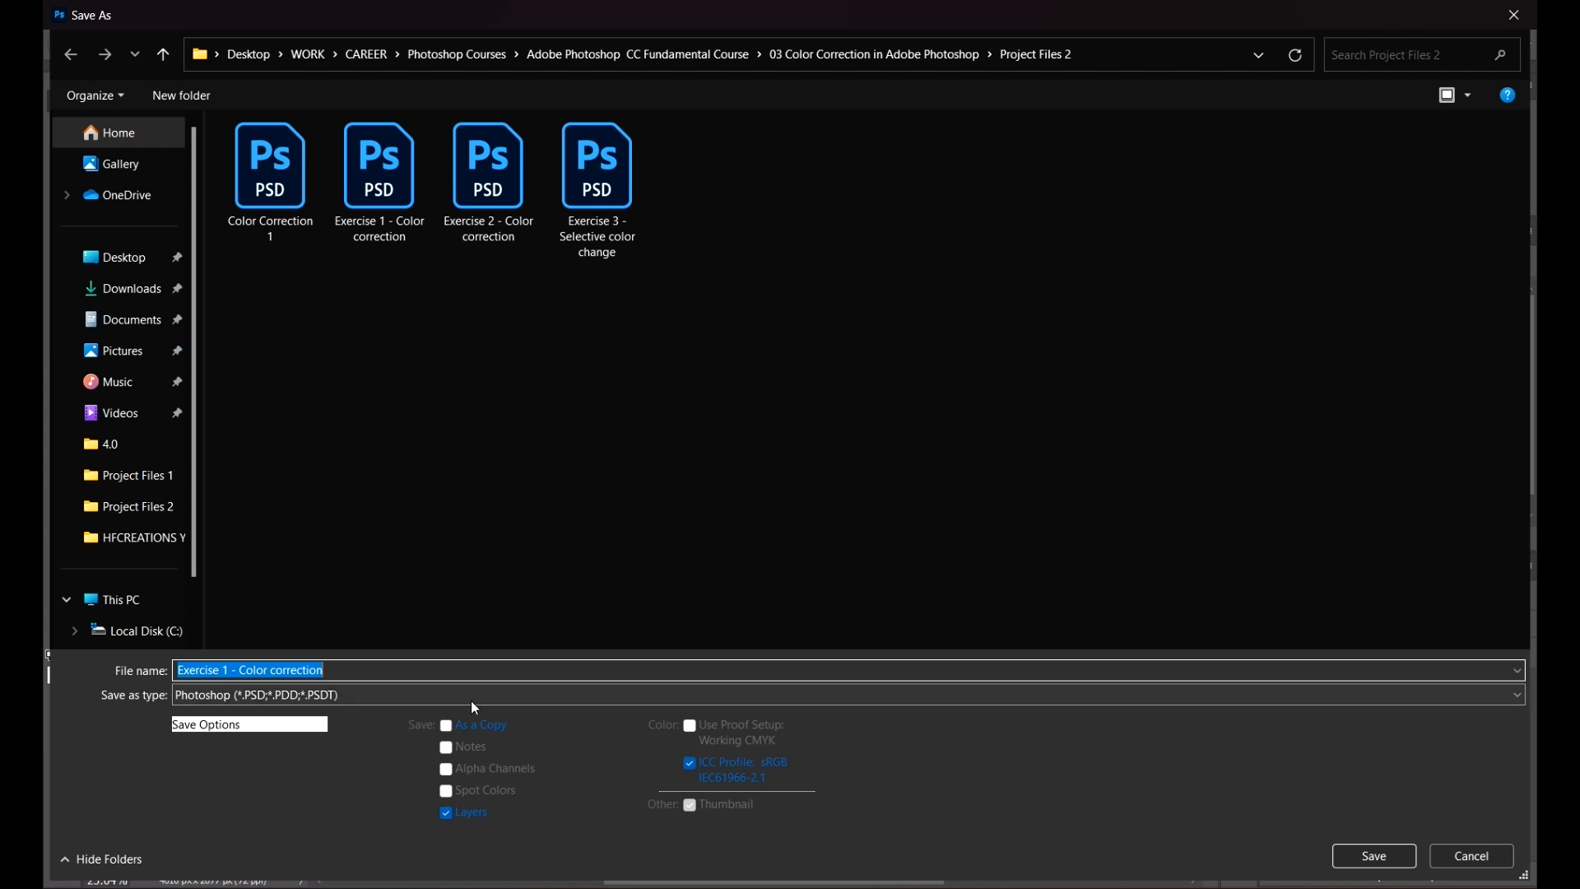
left_click(429, 701)
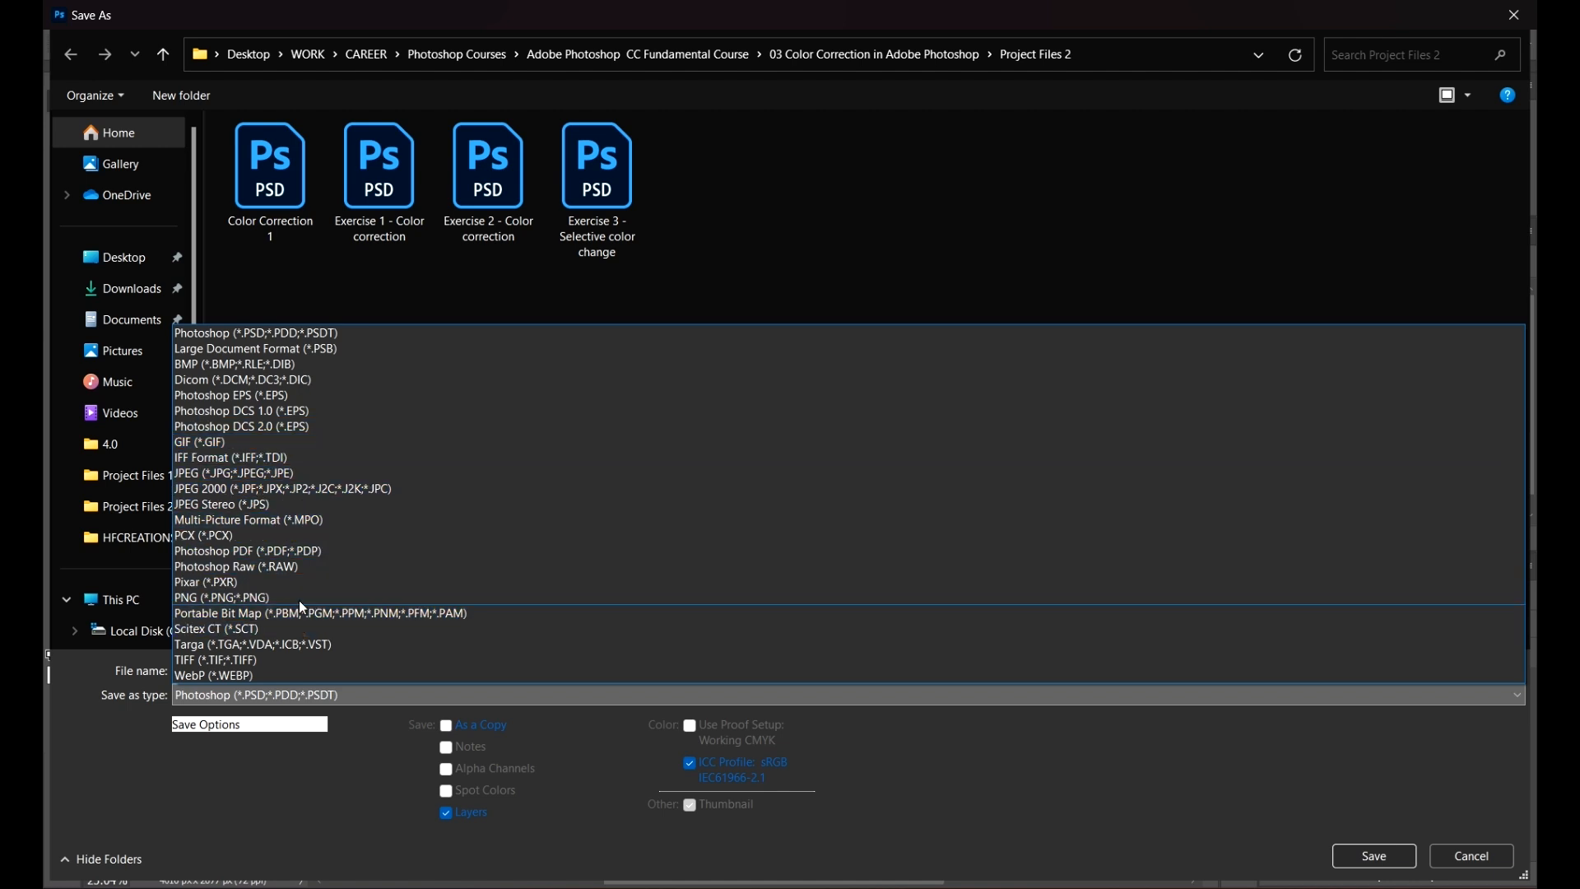
left_click(244, 553)
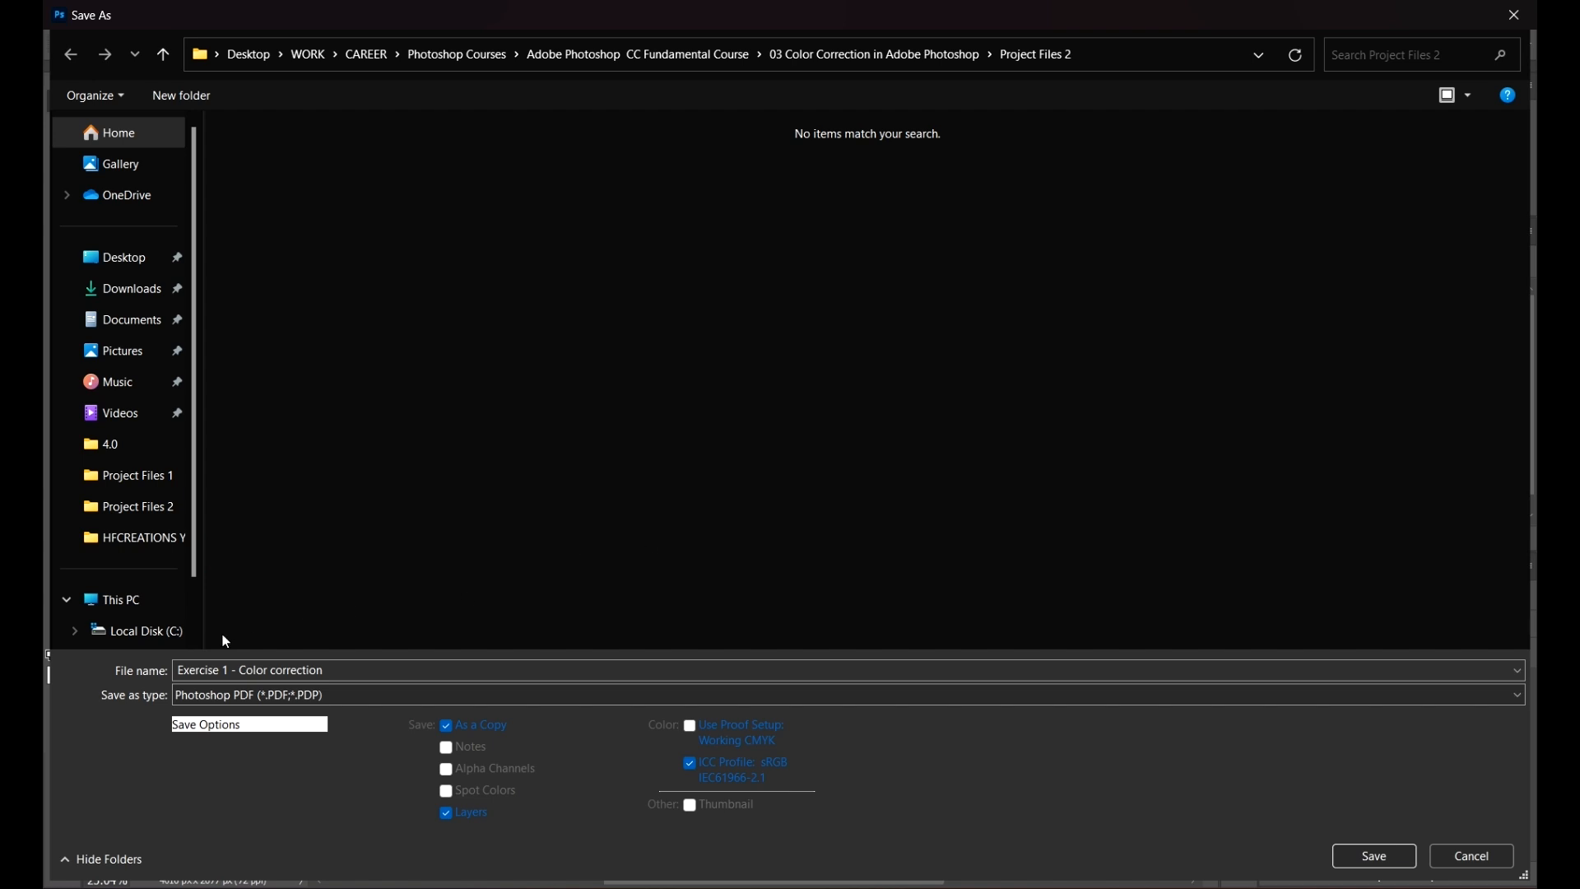
left_click(1368, 858)
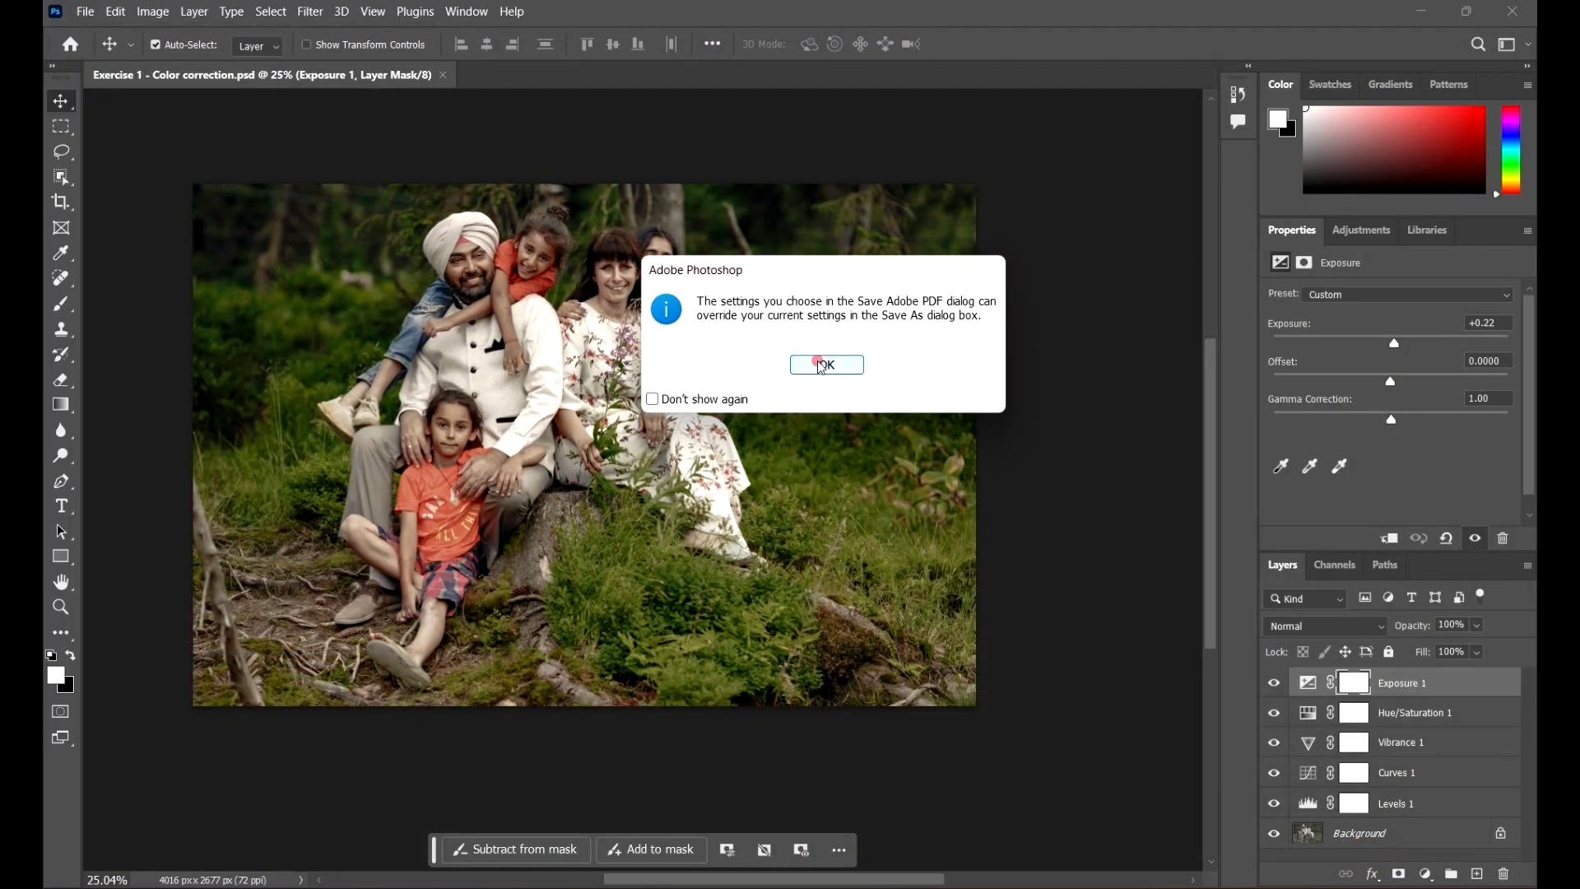
left_click(821, 367)
Step: Choose the High Quality Print preset, turn off Preserve Photoshop Editing Capabilities, and save the PDF
left_click_drag(702, 94, 696, 142)
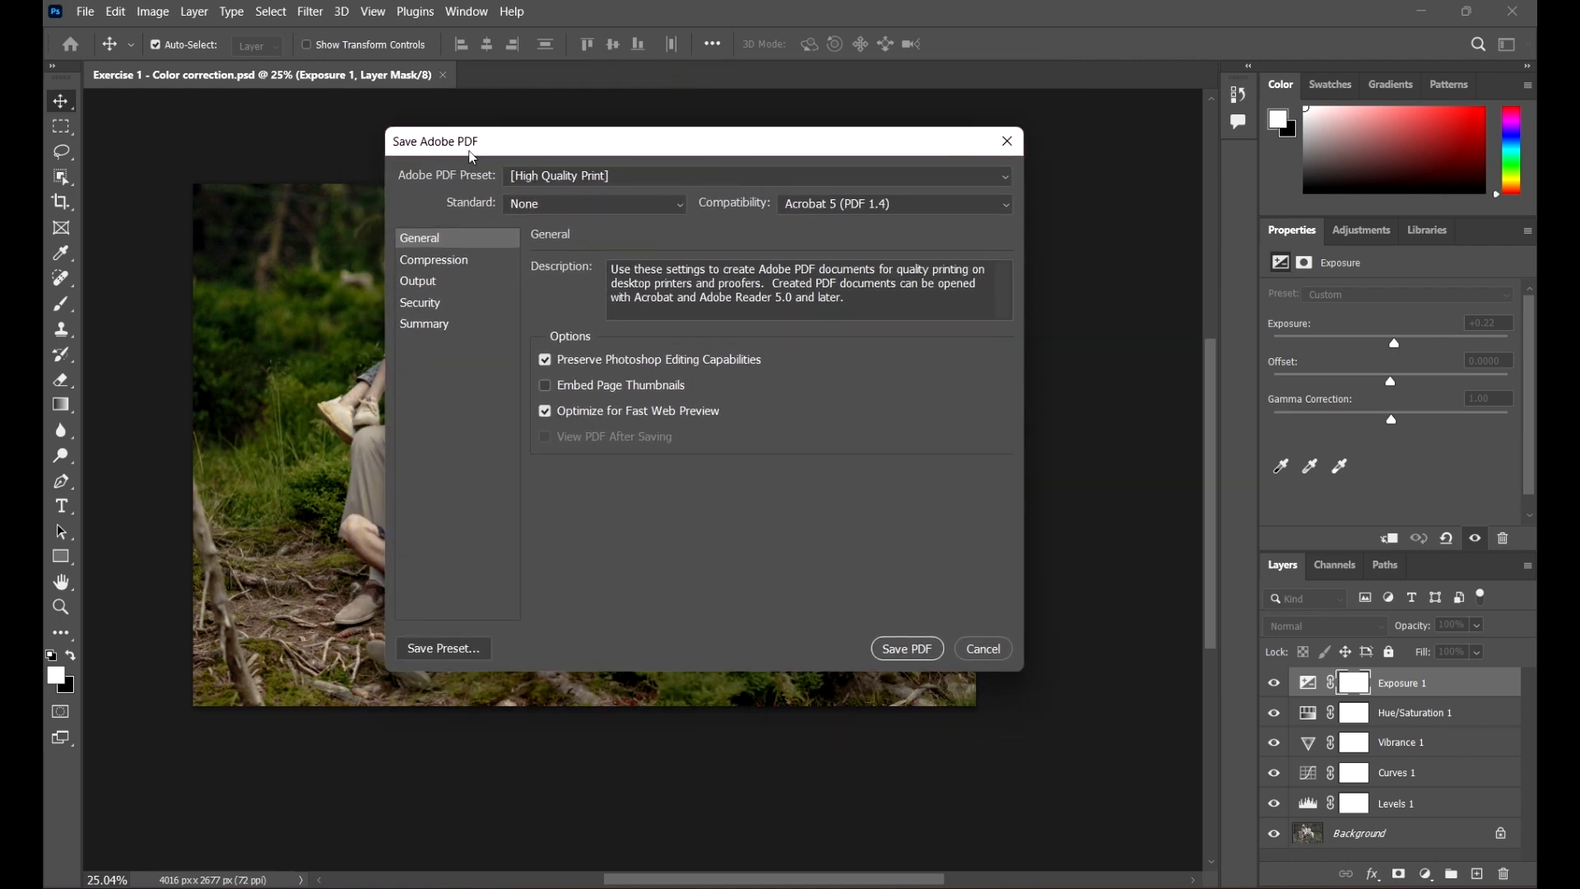
left_click(658, 176)
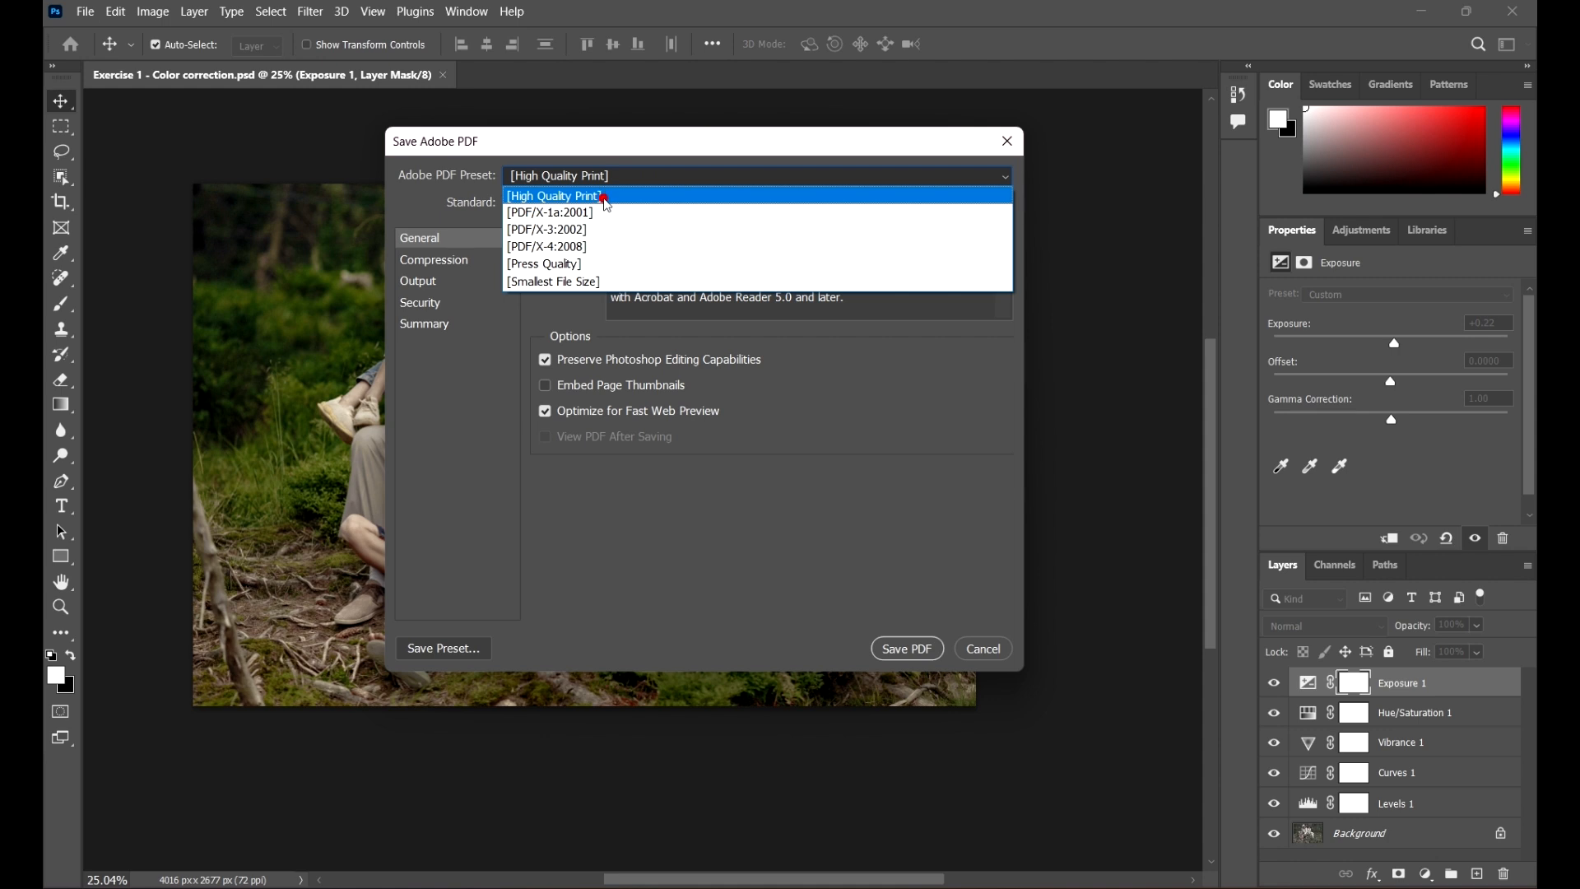
left_click(607, 198)
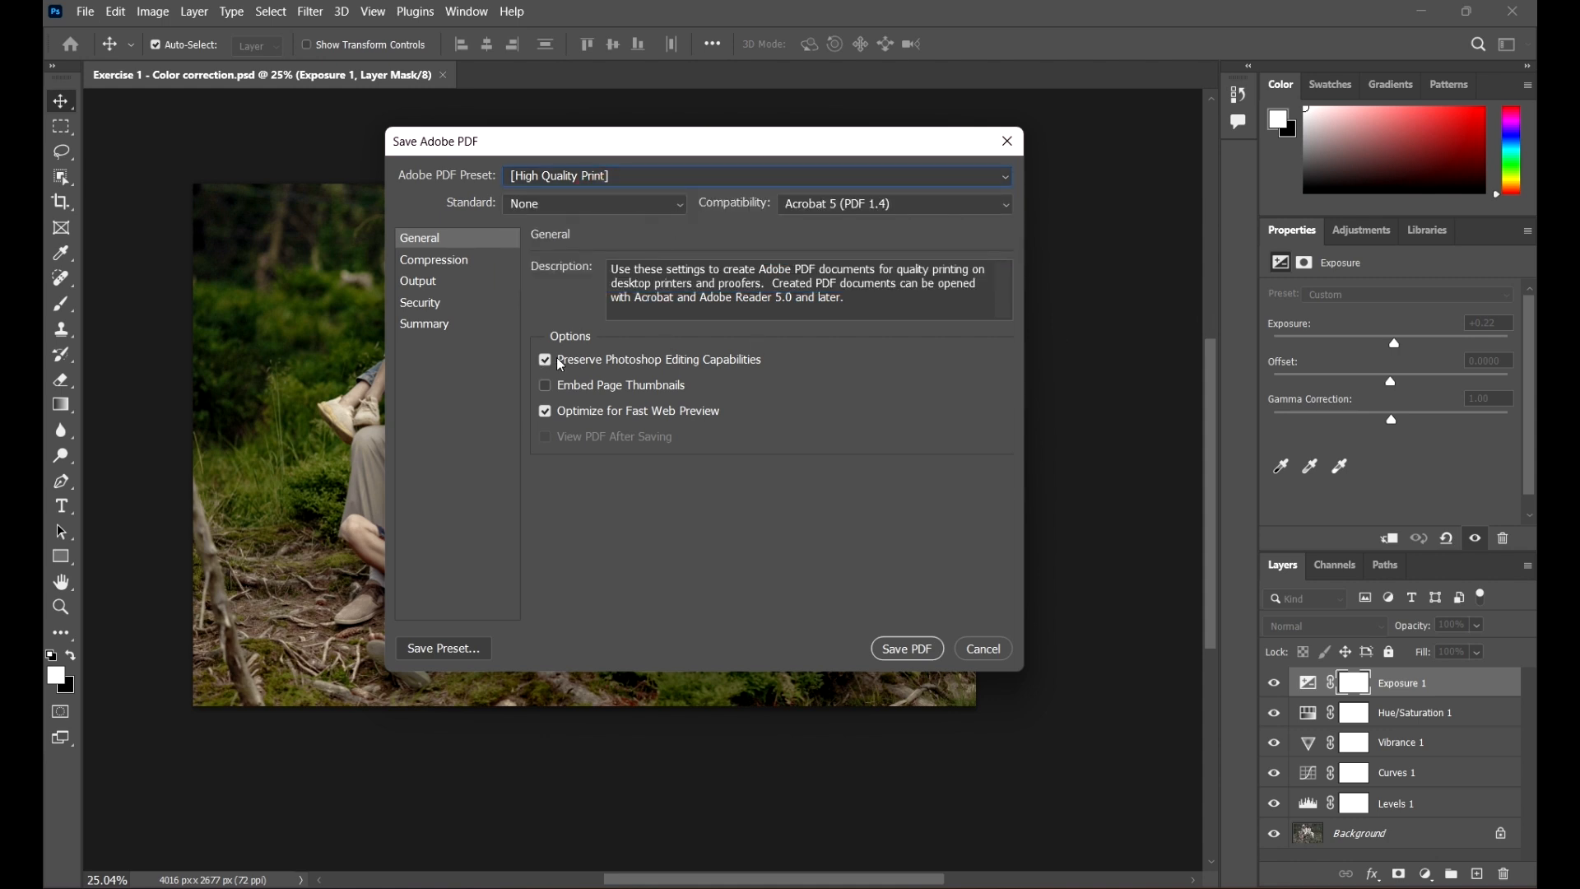
left_click(547, 362)
left_click(859, 418)
left_click(940, 412)
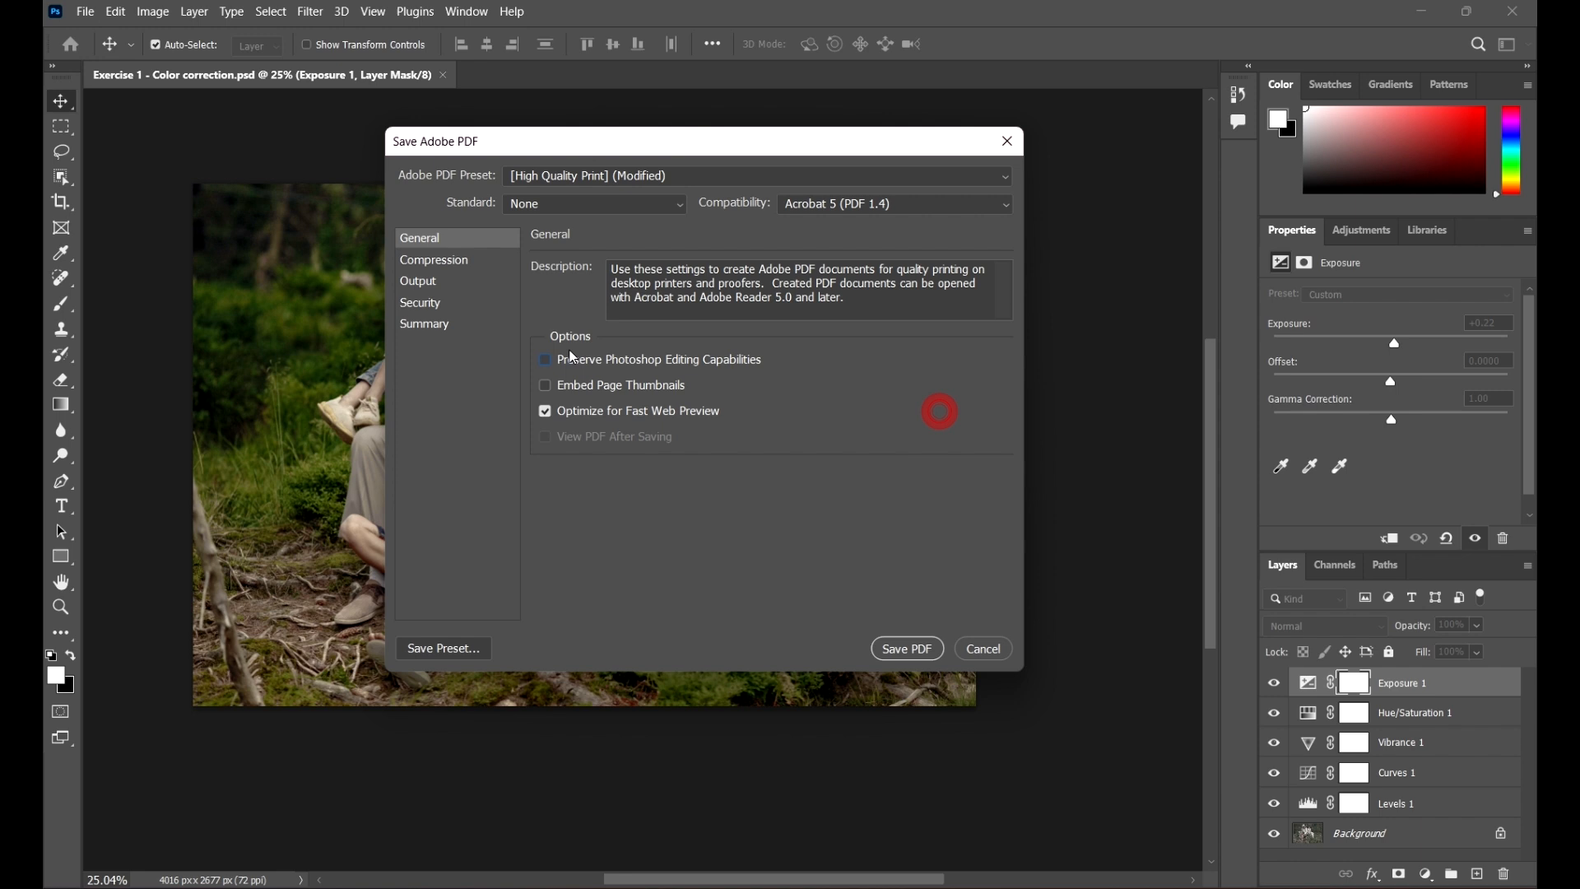
left_click(550, 362)
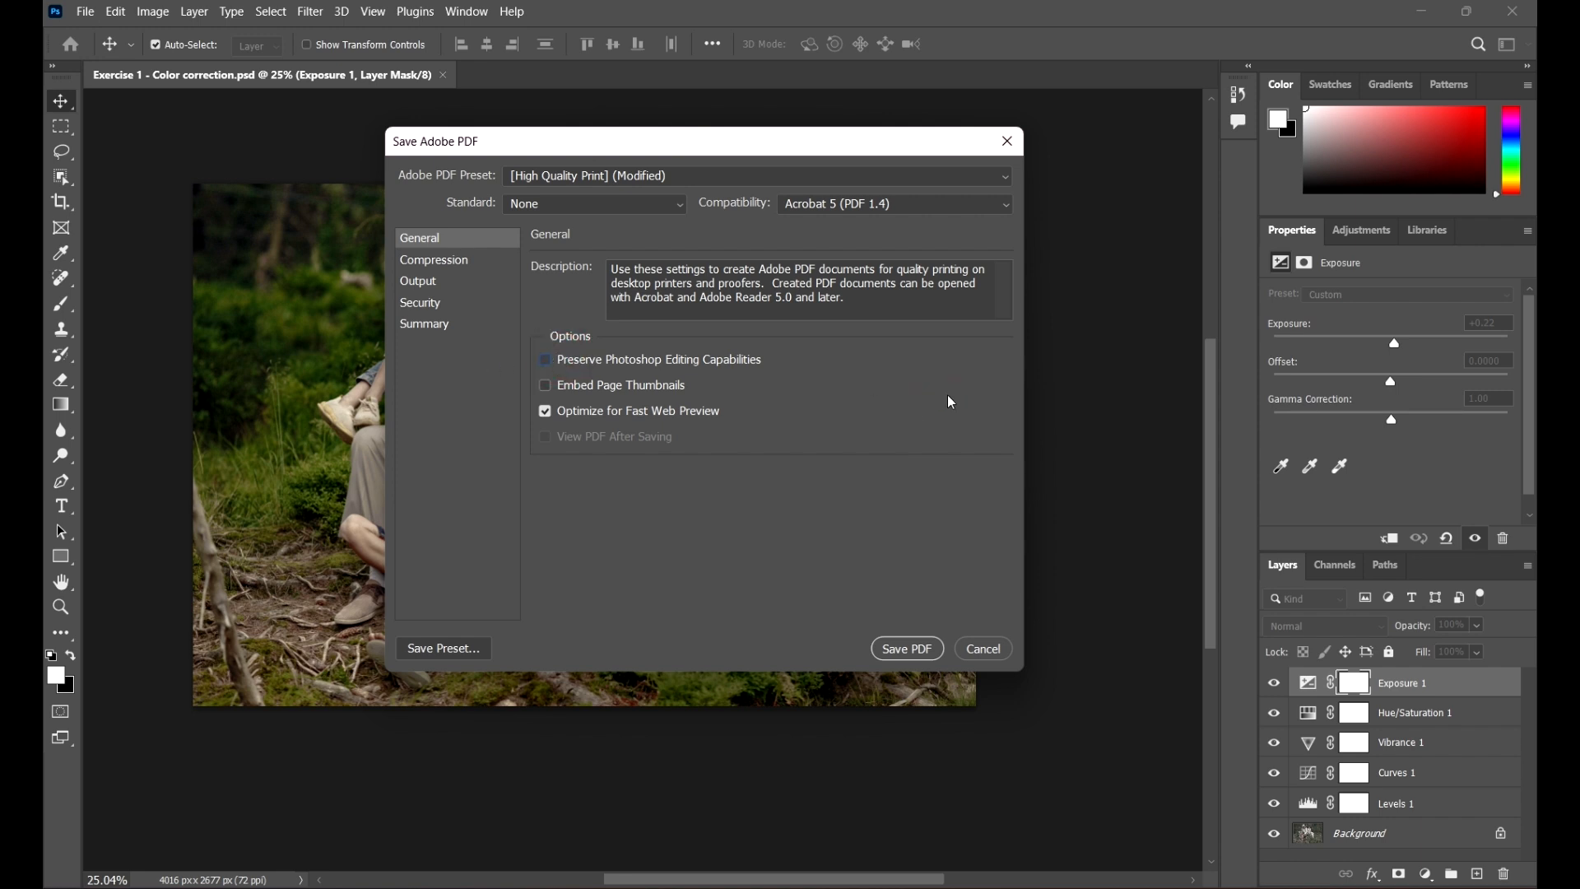
left_click(905, 409)
left_click_drag(748, 141, 726, 139)
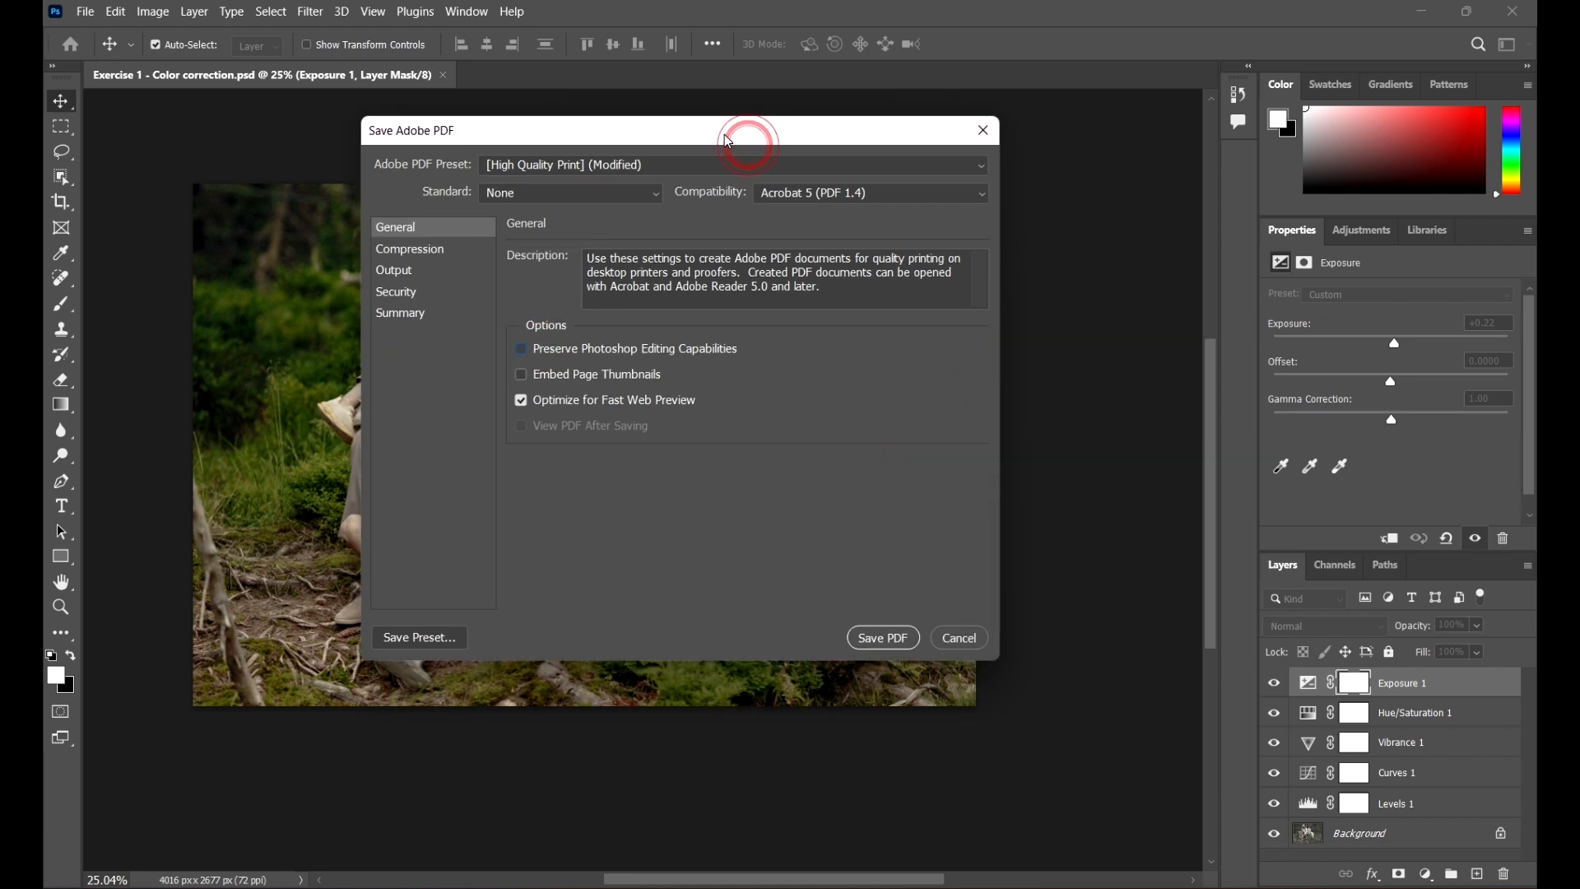
left_click(873, 650)
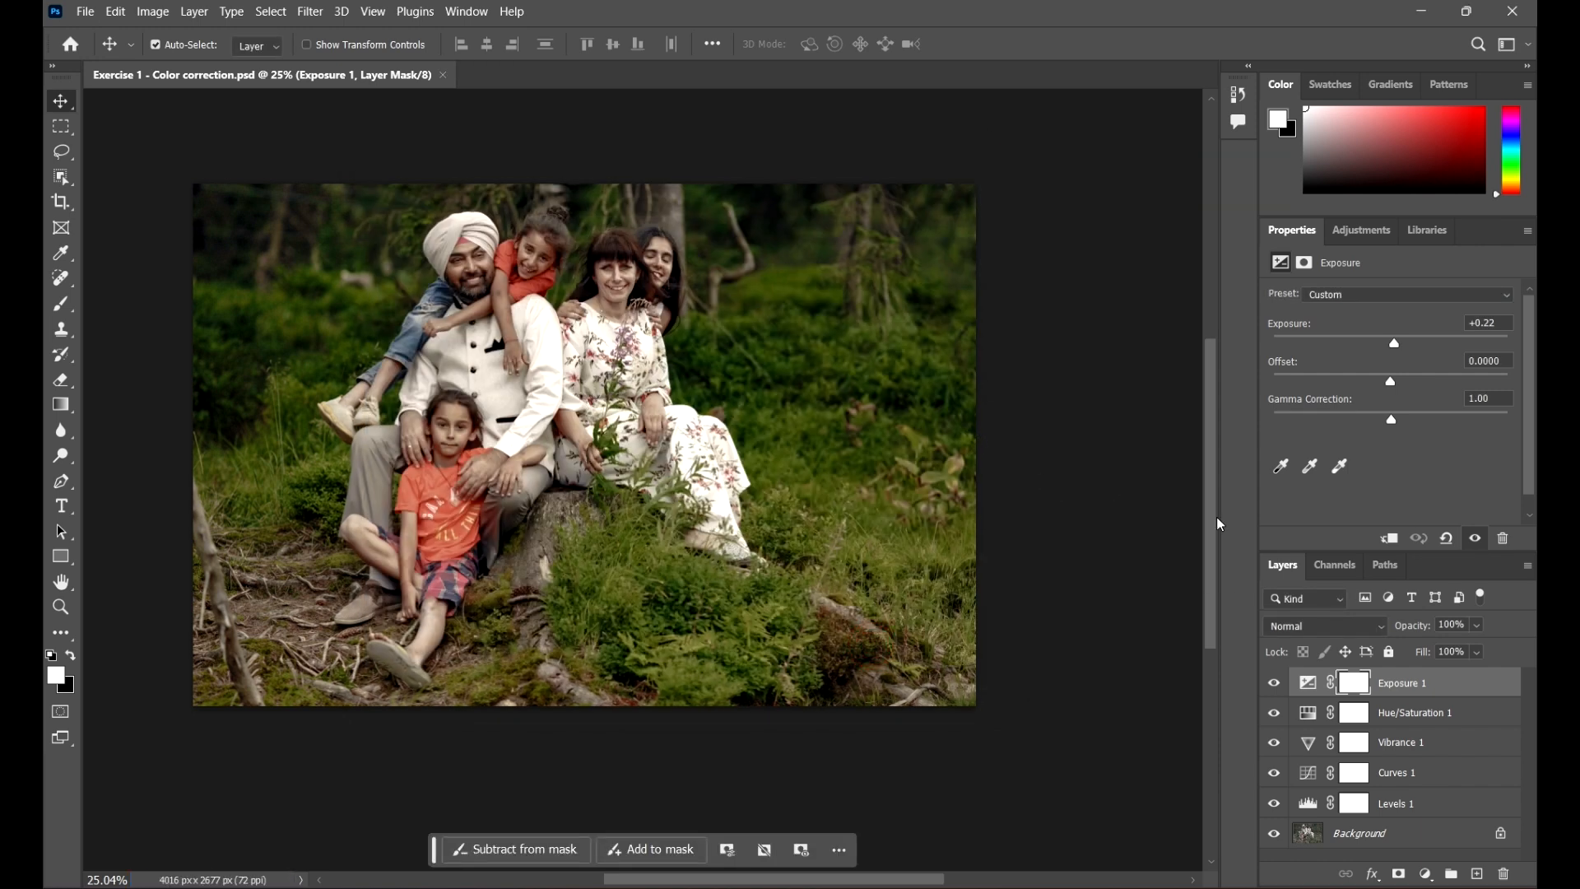
Step: Open the exported Exercise 1 - Color correction PDF from the Project Files 2 folder
scroll(793, 554, "down", 1)
scroll(793, 553, "up", 1)
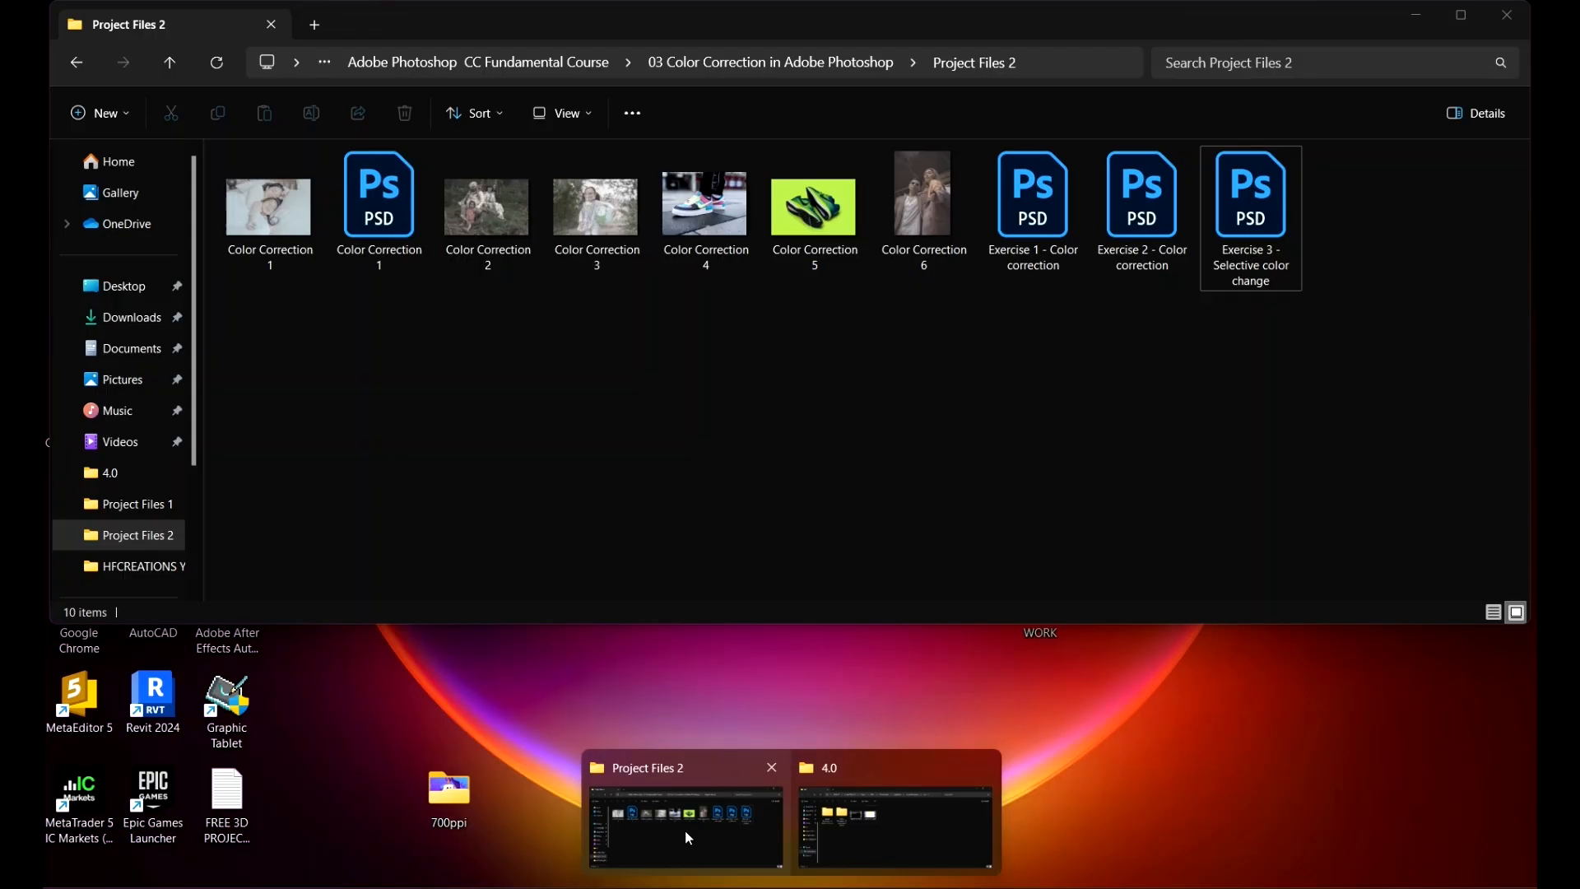
left_click(687, 833)
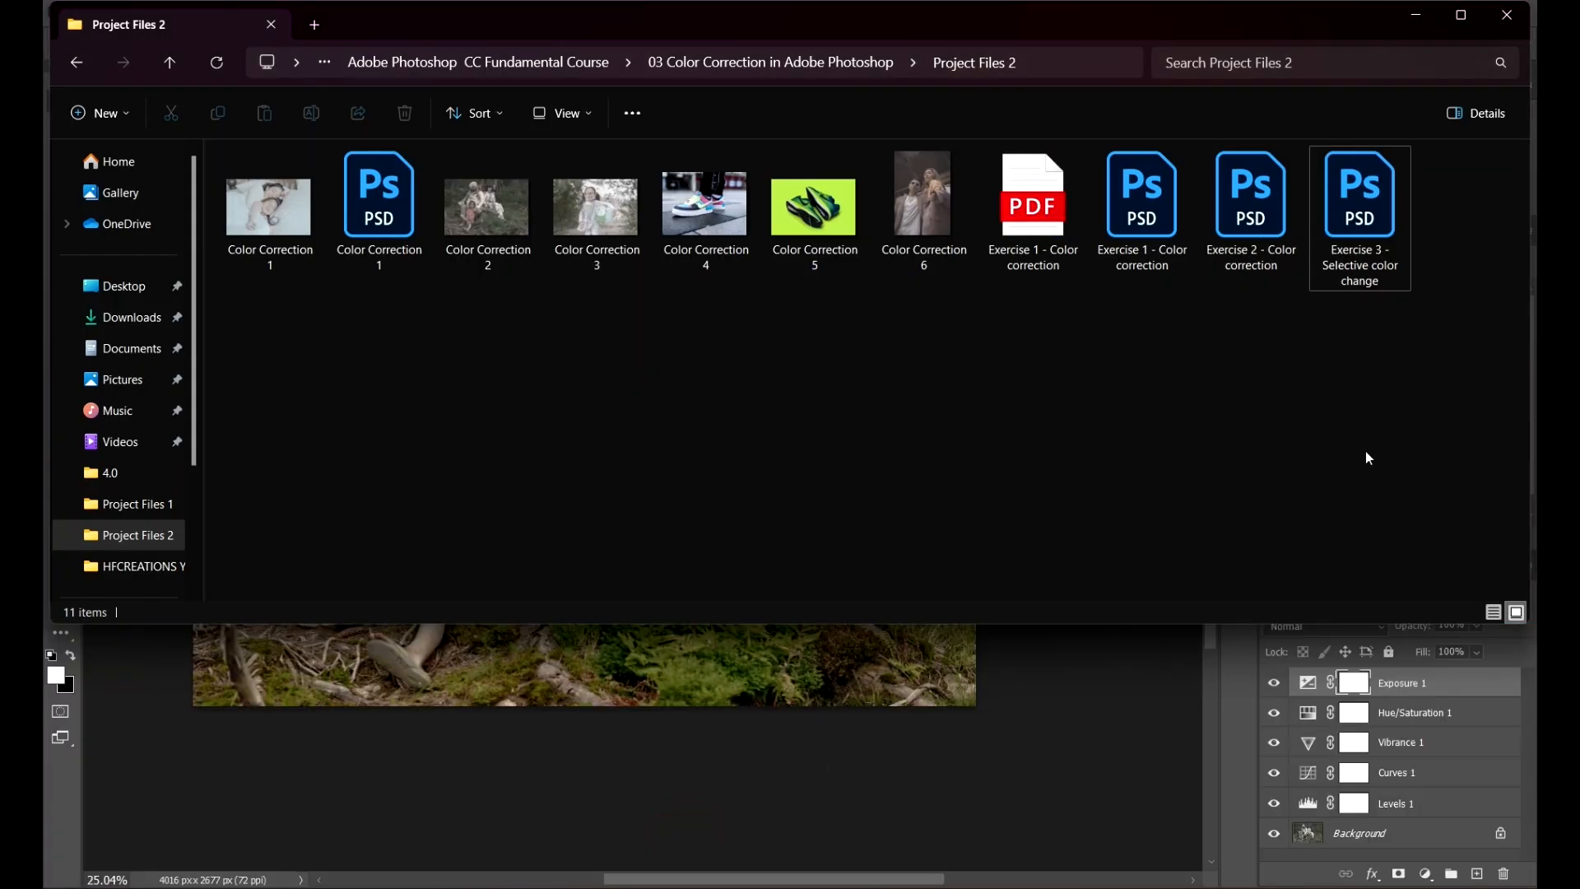
left_click(1053, 225)
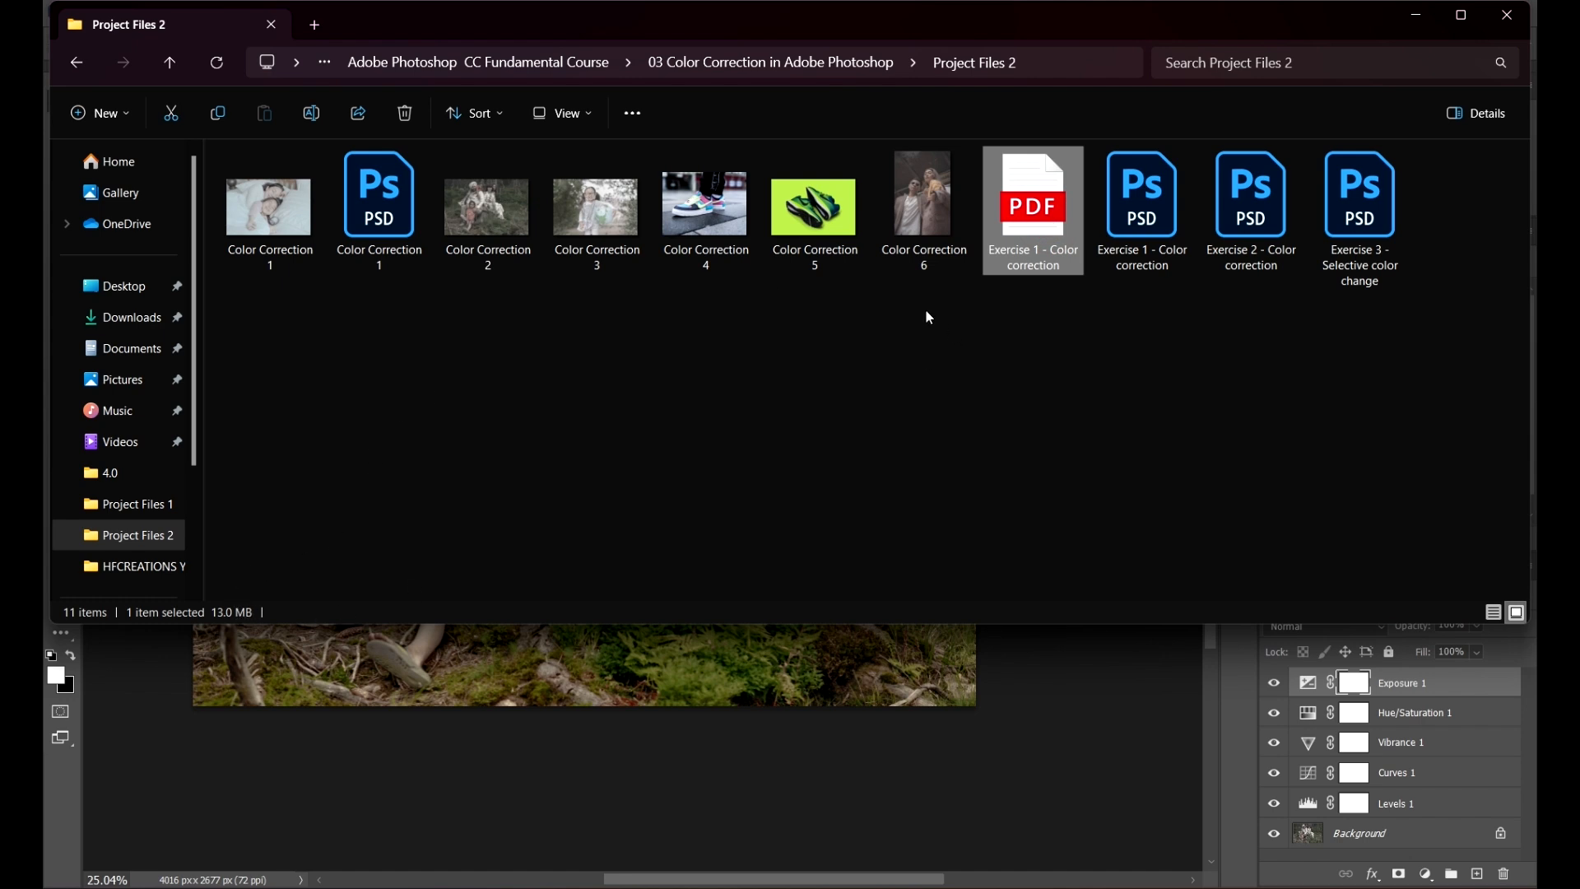
double_click(1047, 232)
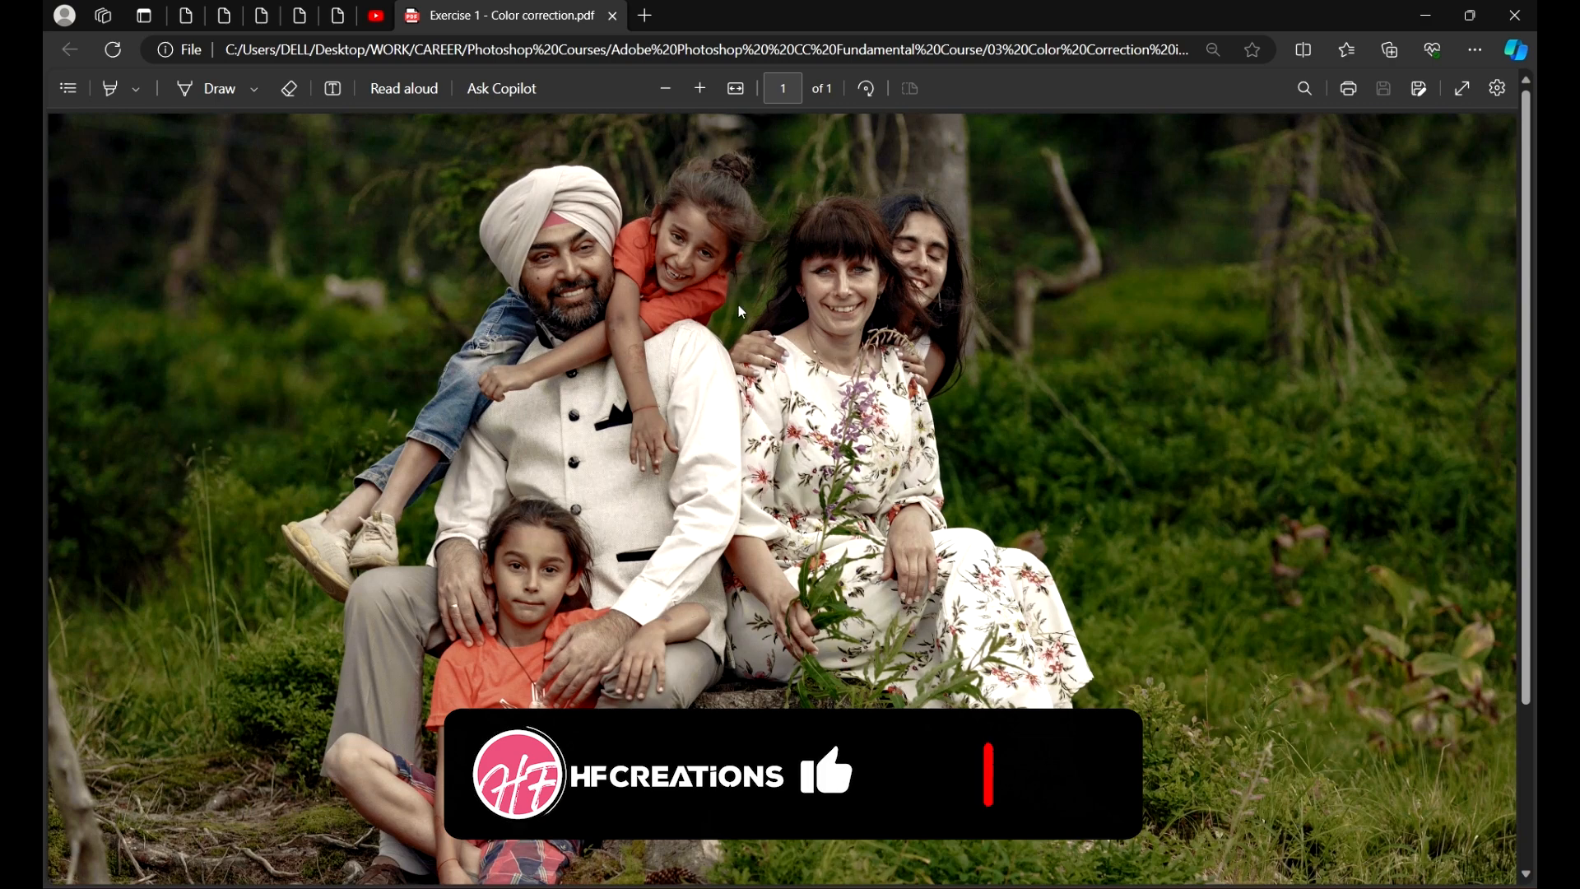
Step: Zoom out to inspect the whole PDF image, then close the viewer and minimize the folder window
left_click(663, 102)
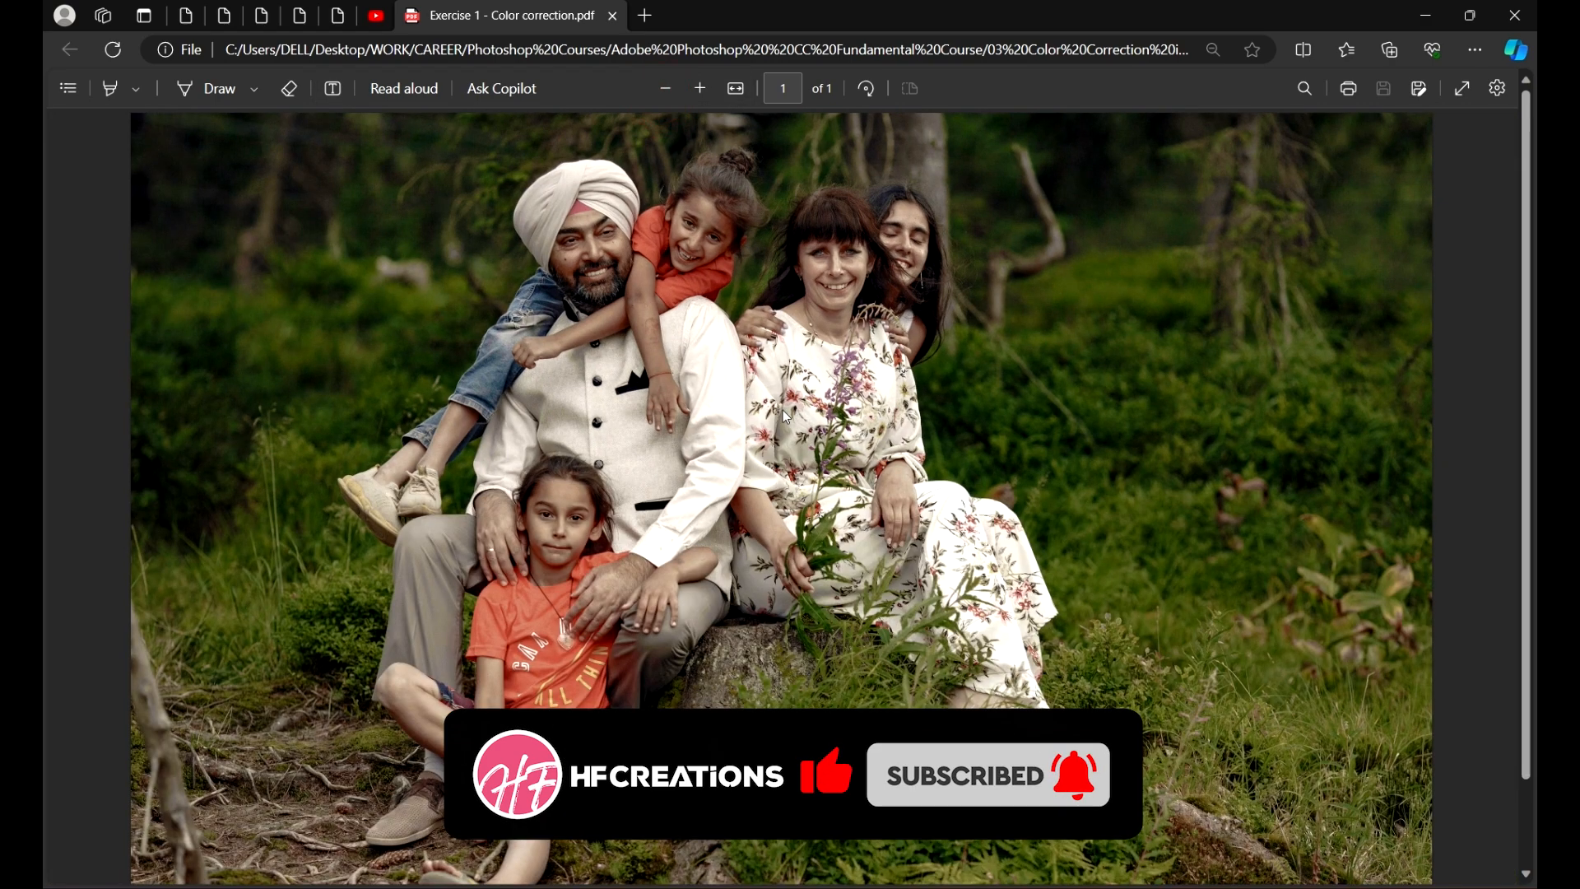
scroll(791, 413, "down", 1)
scroll(936, 421, "up", 1)
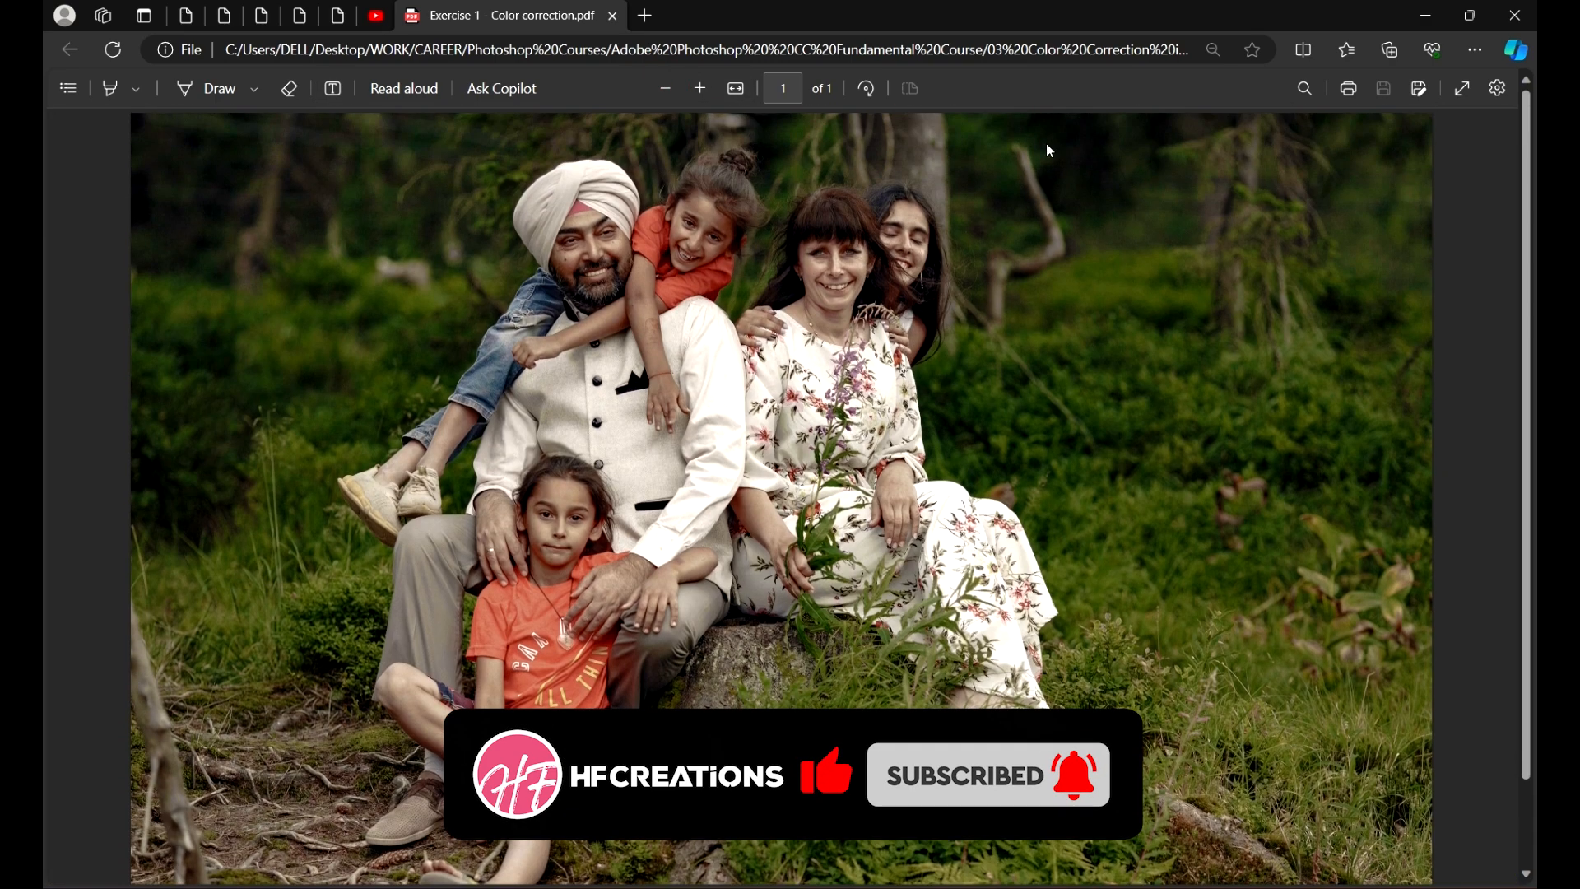
left_click(1505, 14)
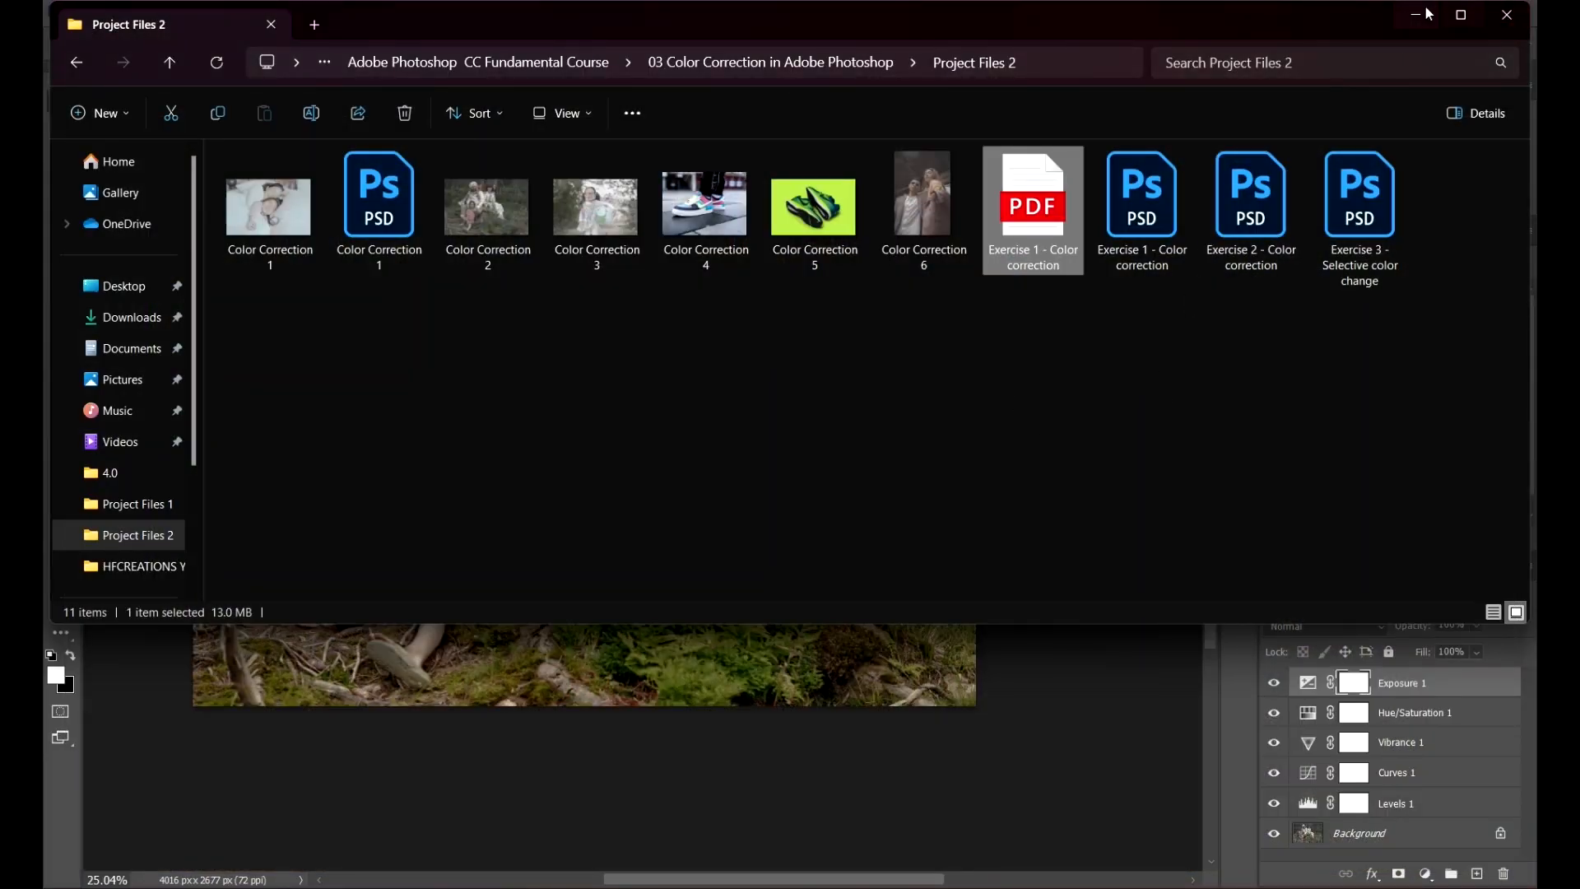
left_click(1420, 22)
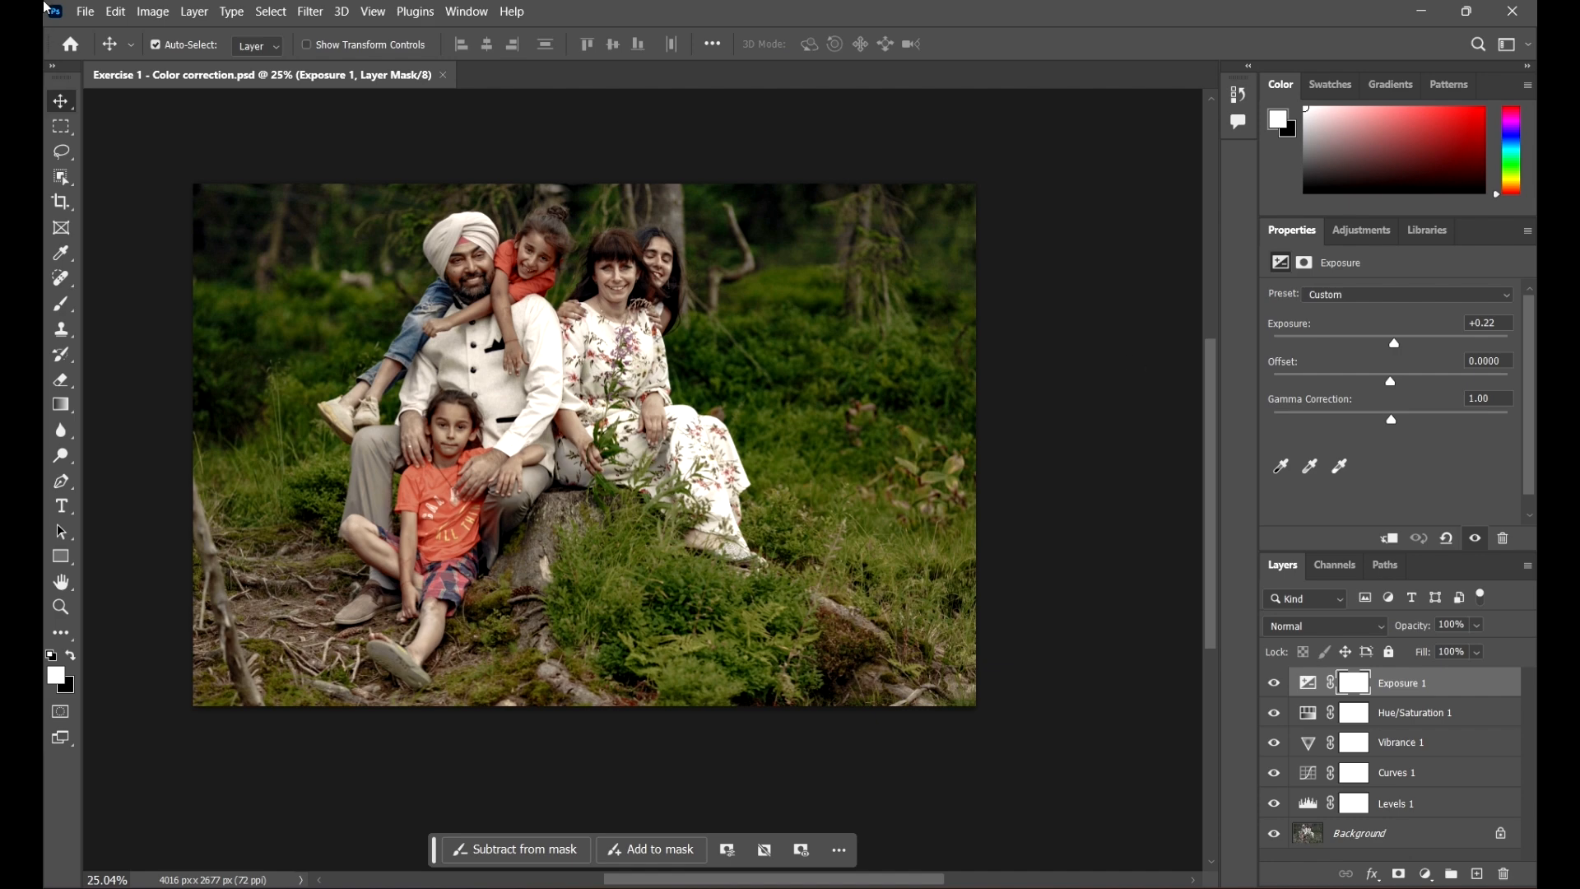
Step: Save the document as a JPEG named Exercise 1 - Color correction V1 in Project Files 2
left_click(86, 12)
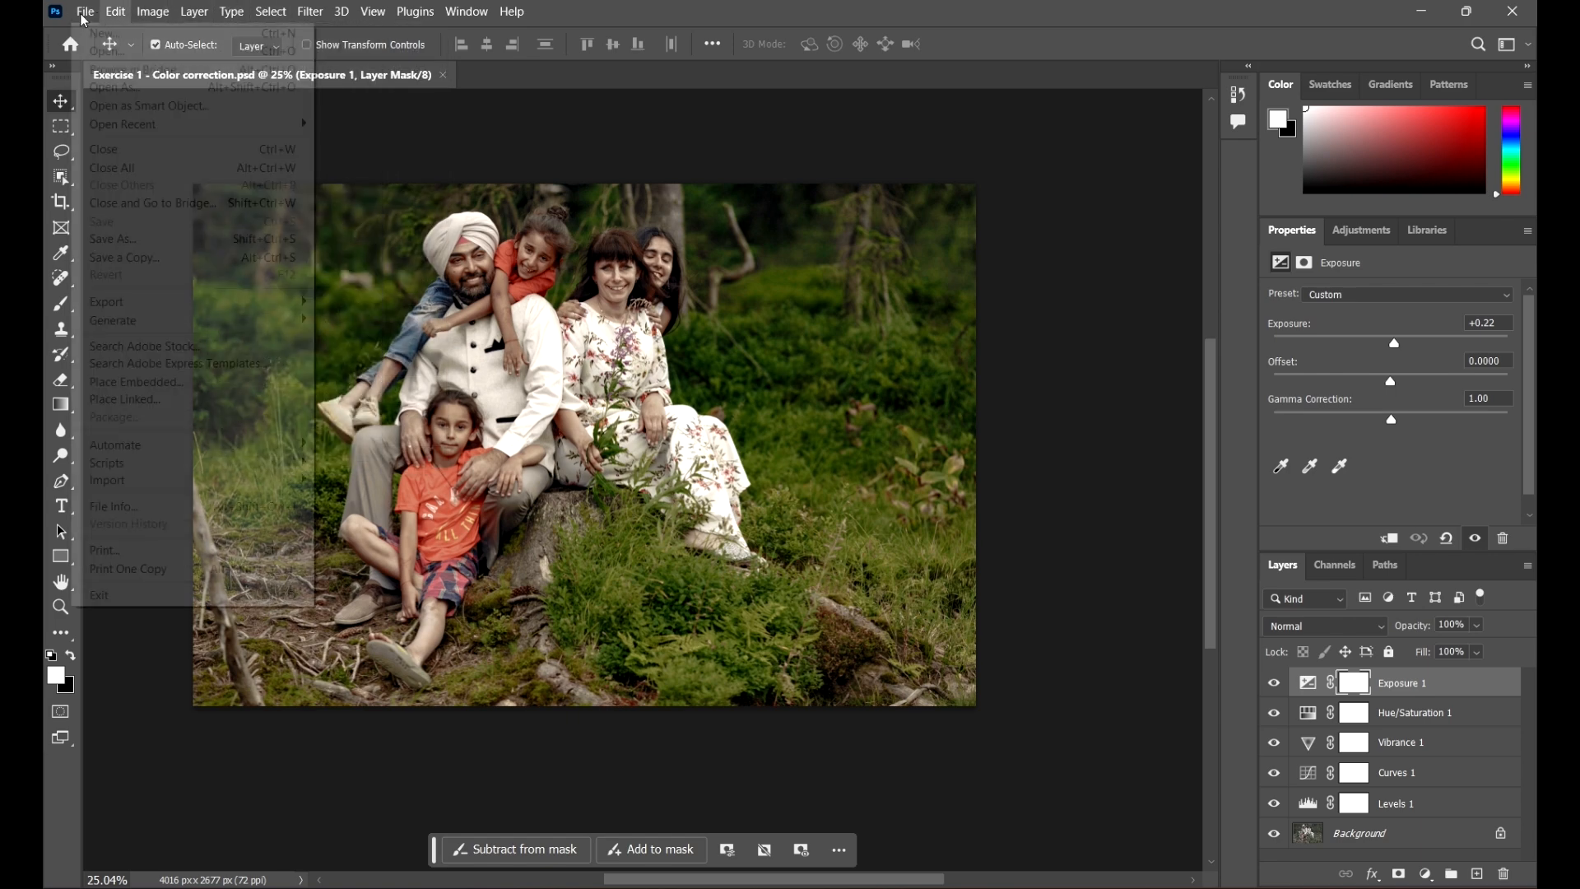
mouse_move(86, 12)
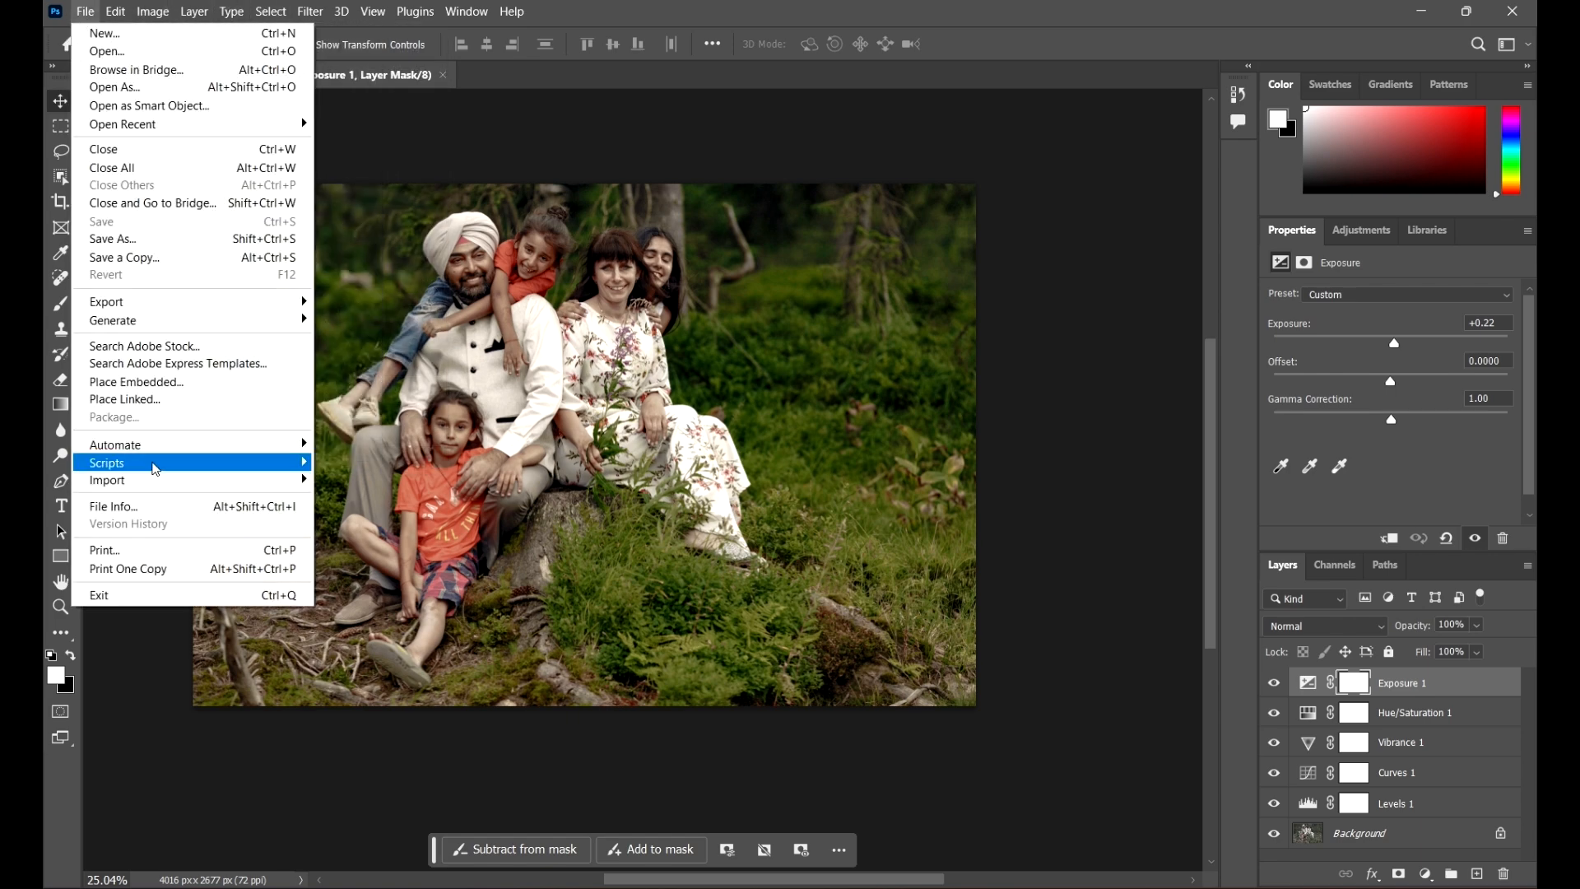
left_click(200, 239)
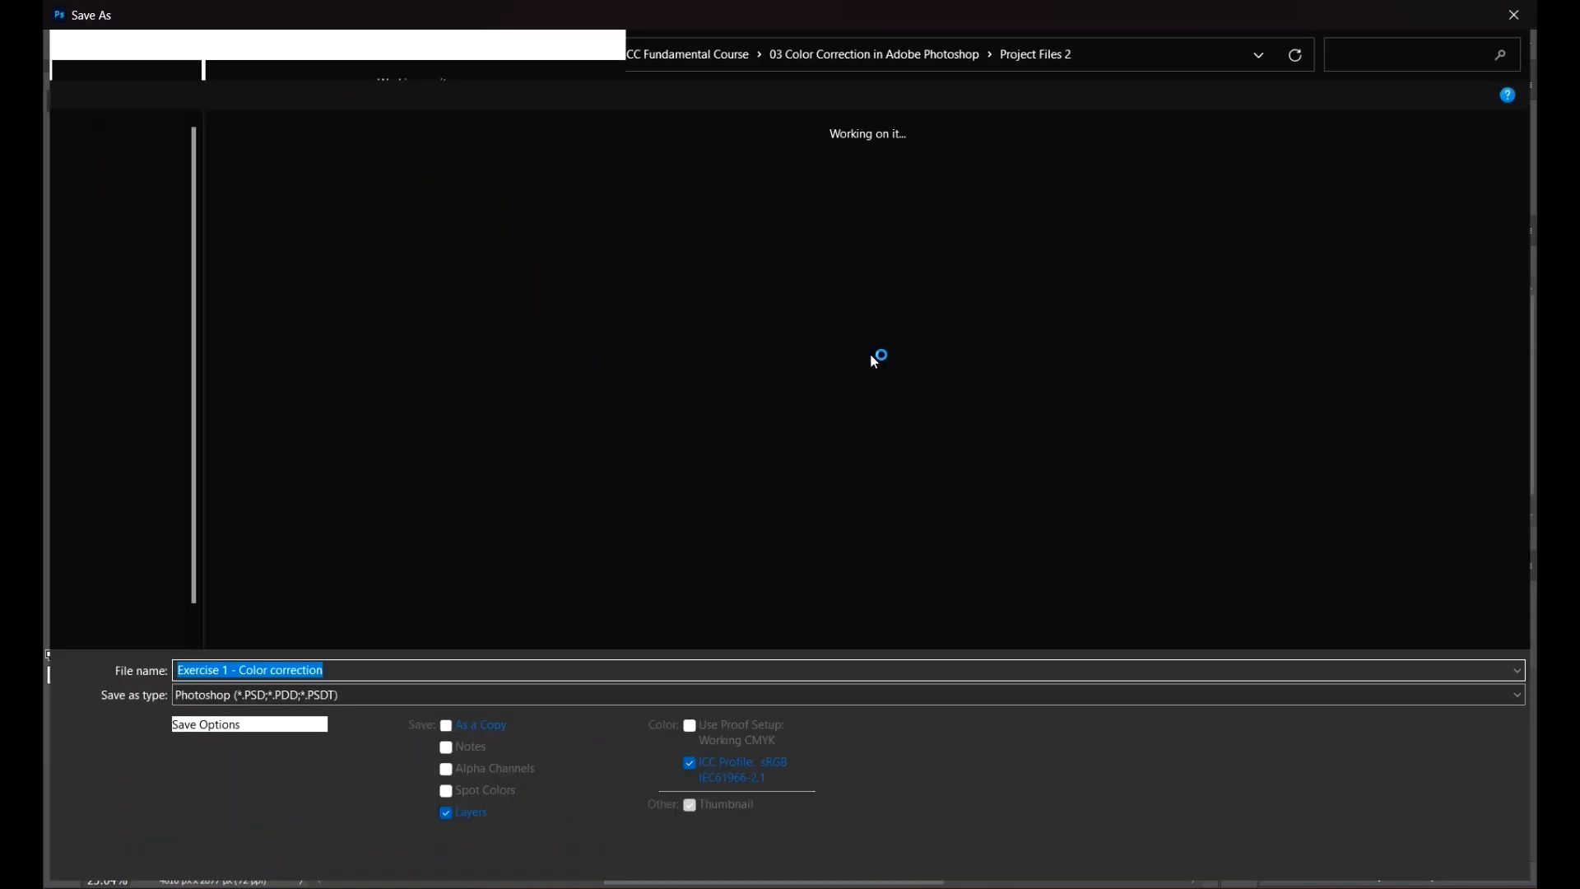
left_click(337, 697)
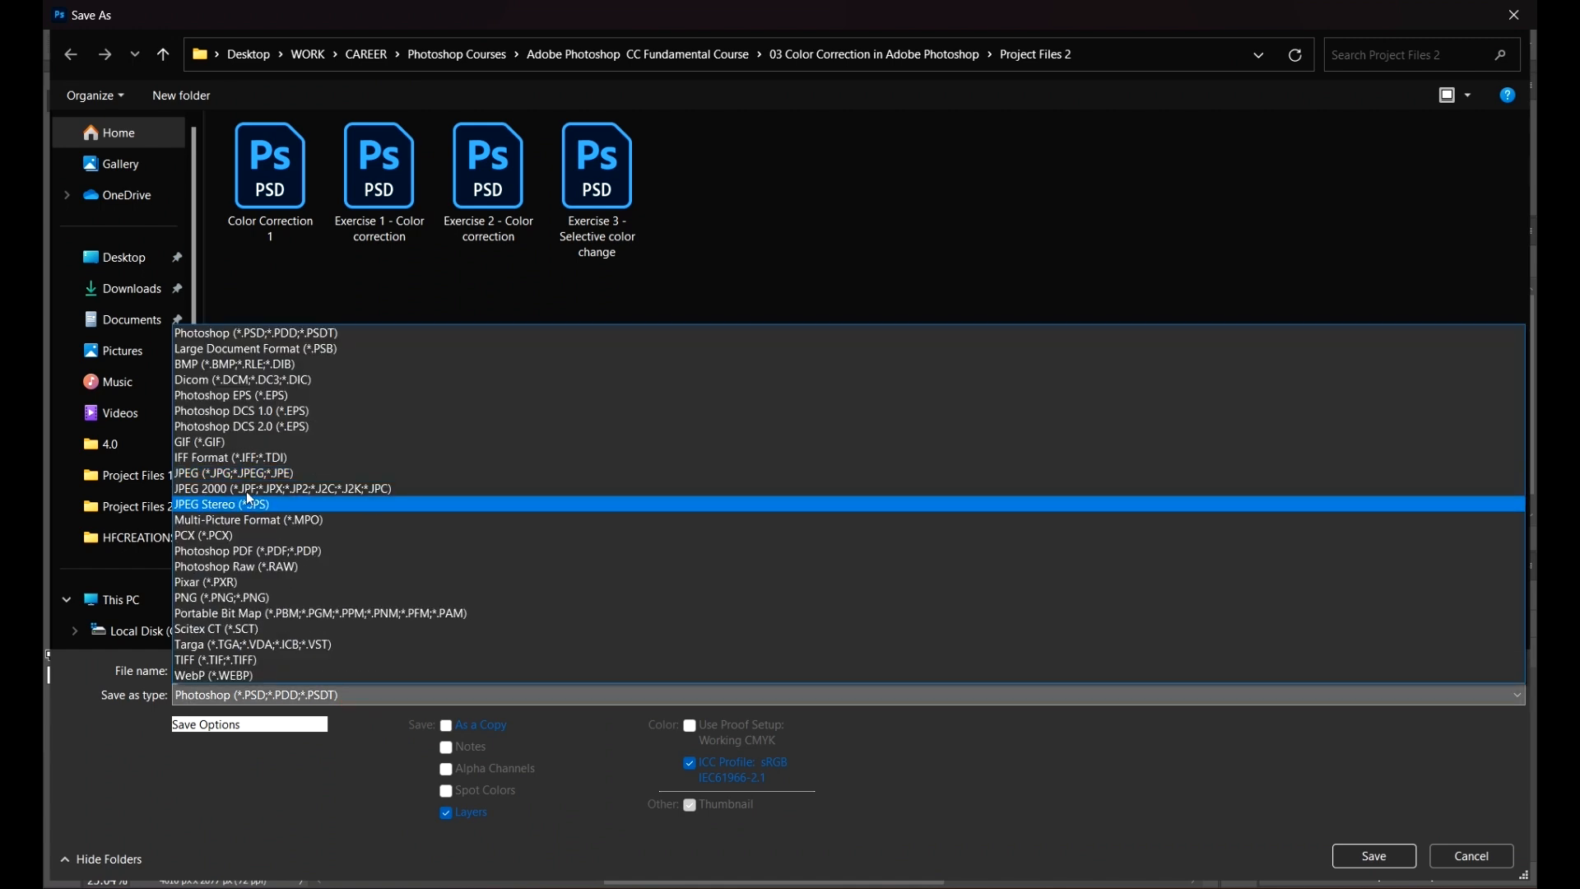
left_click(300, 477)
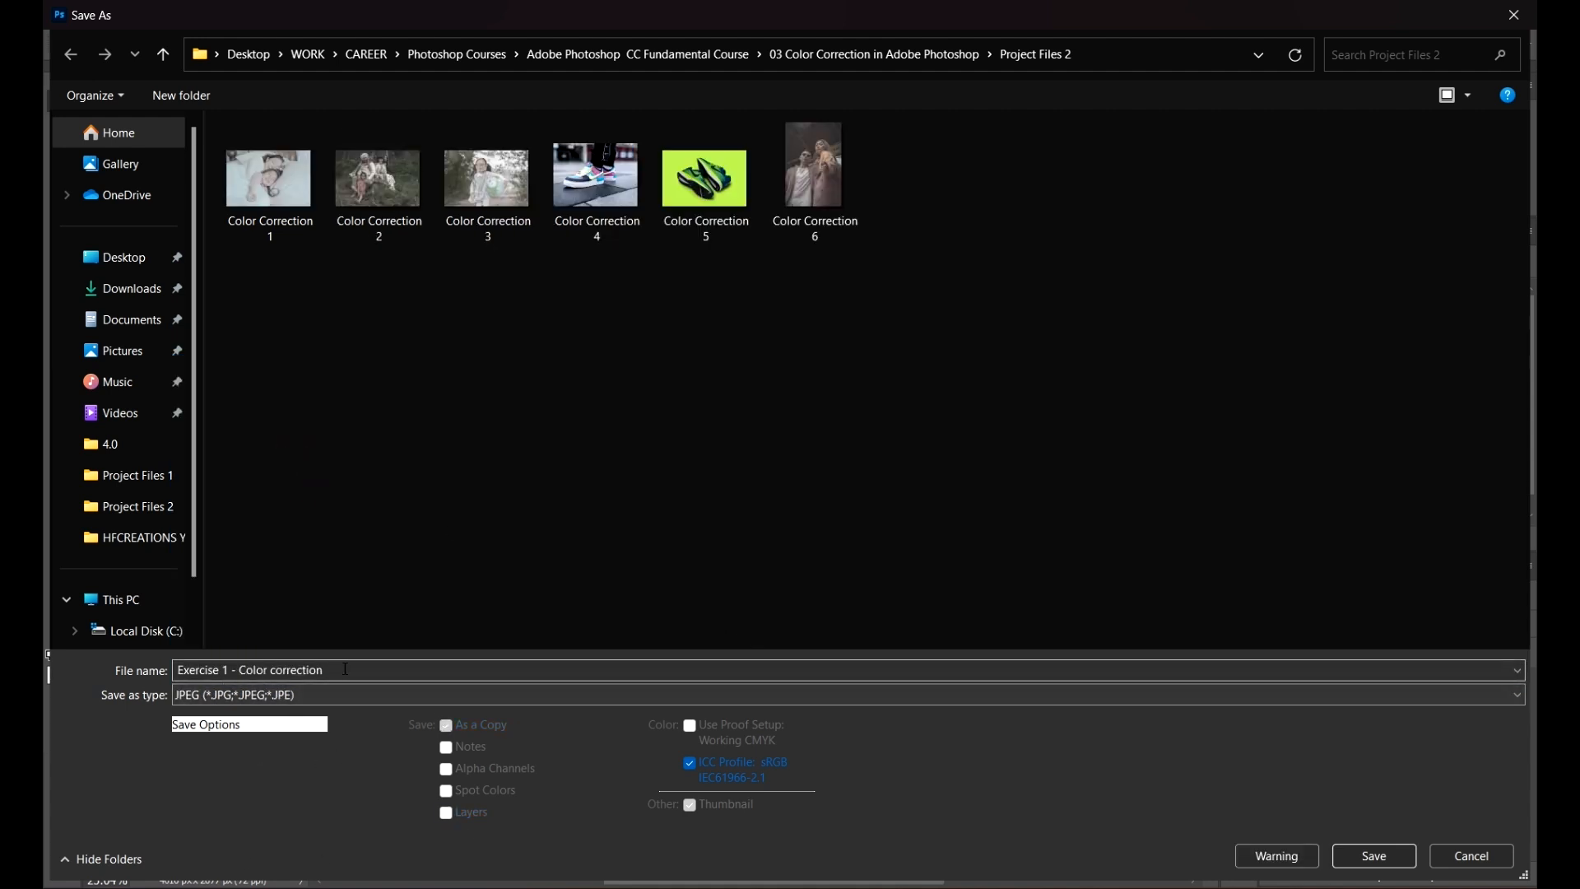
left_click(493, 669)
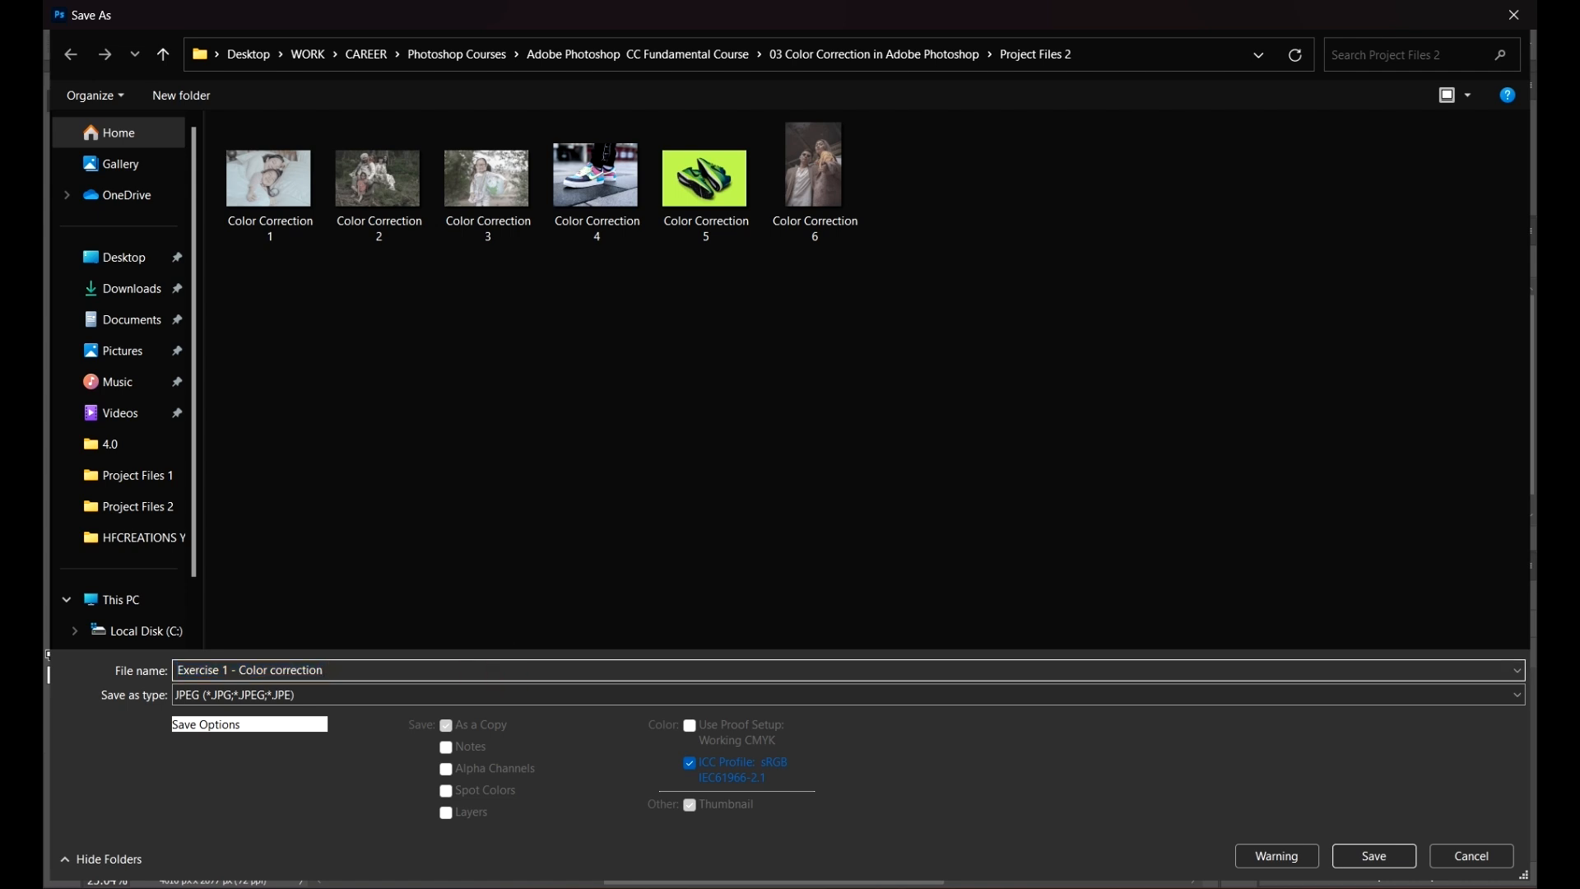
left_click(698, 572)
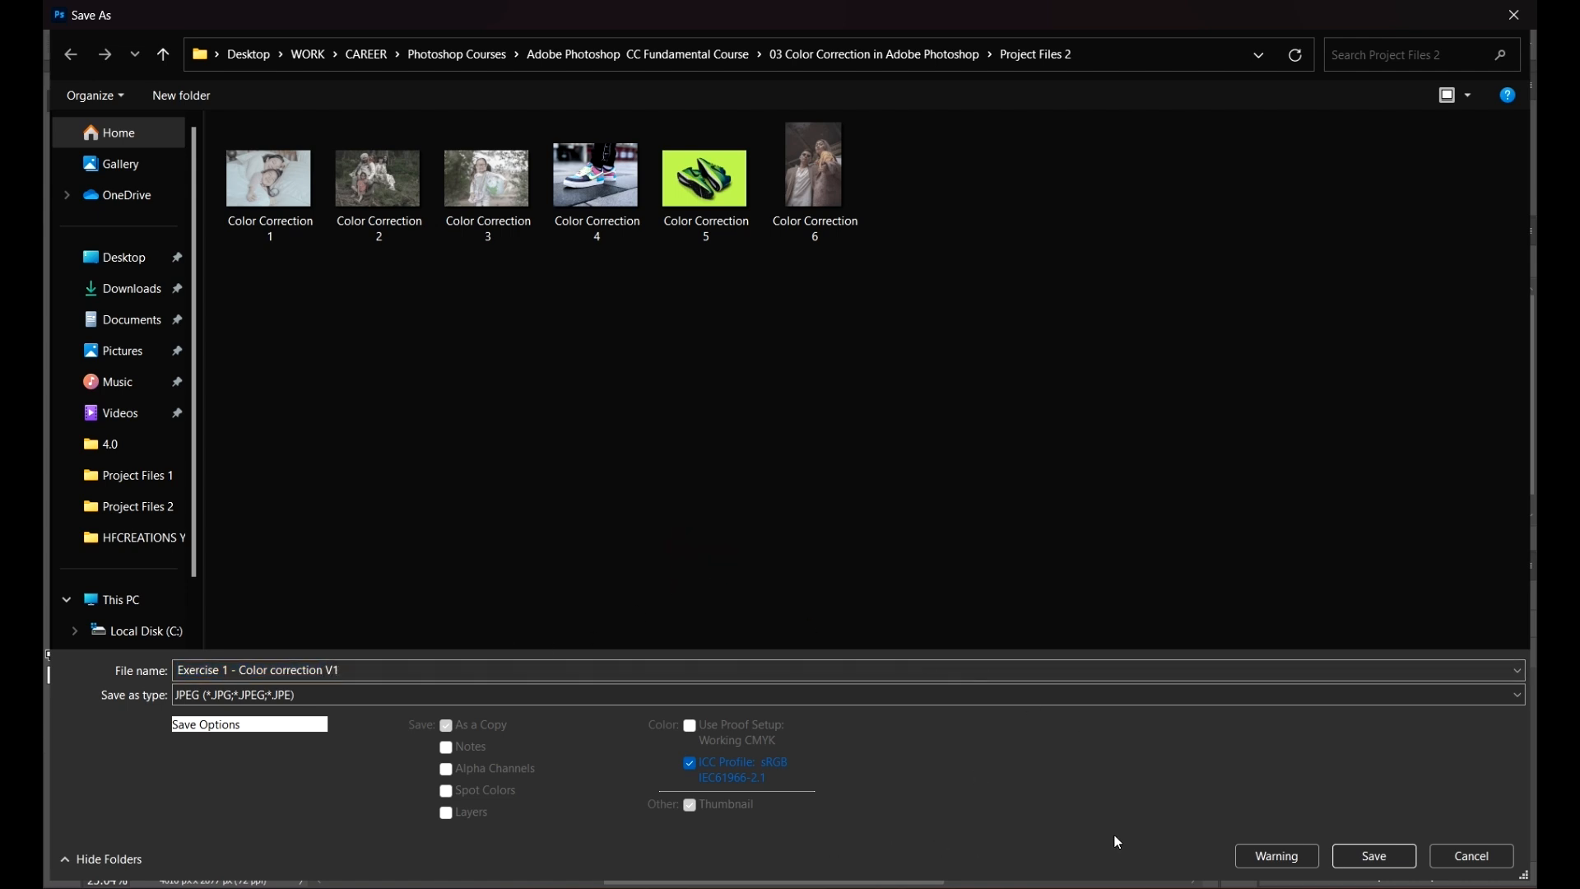
left_click(1386, 855)
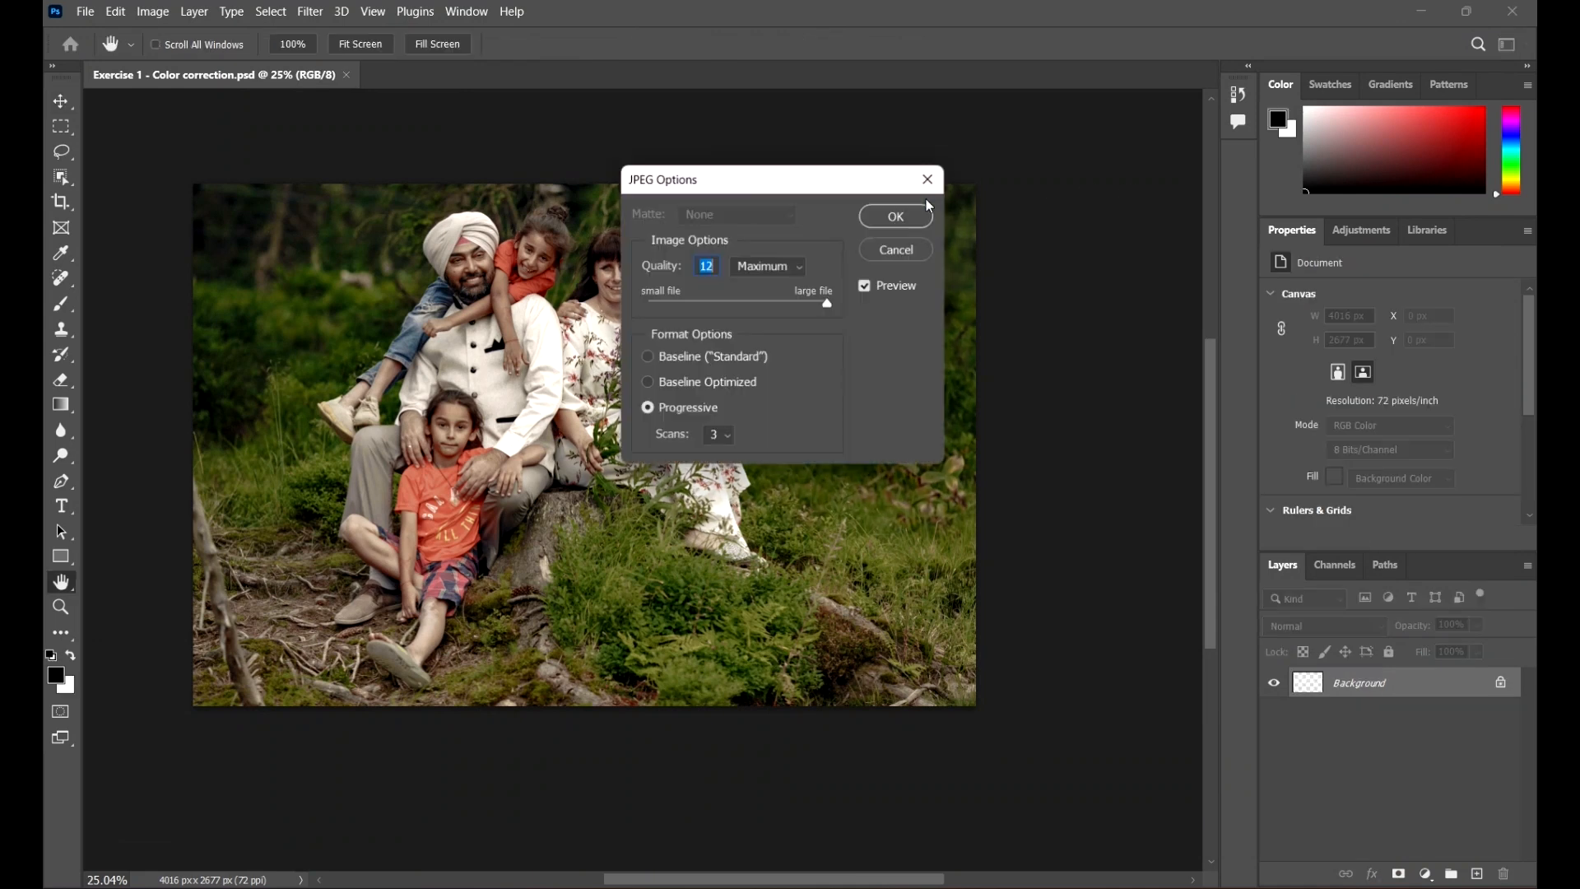
Step: Try the Low, Medium, High and Maximum quality presets in the JPEG options
left_click_drag(840, 174, 807, 196)
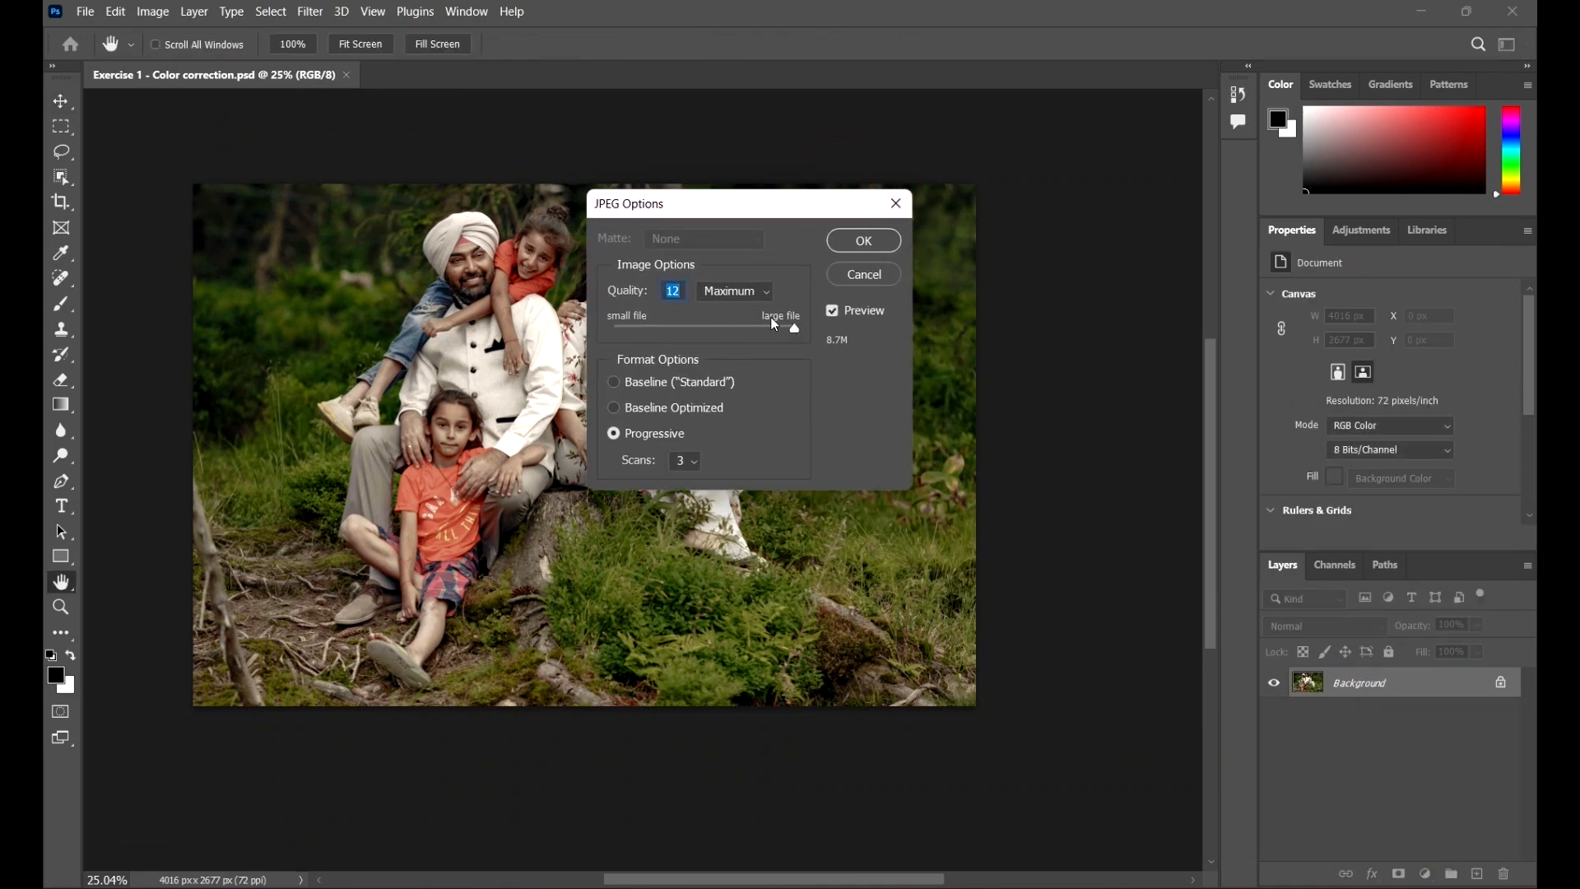
left_click(740, 291)
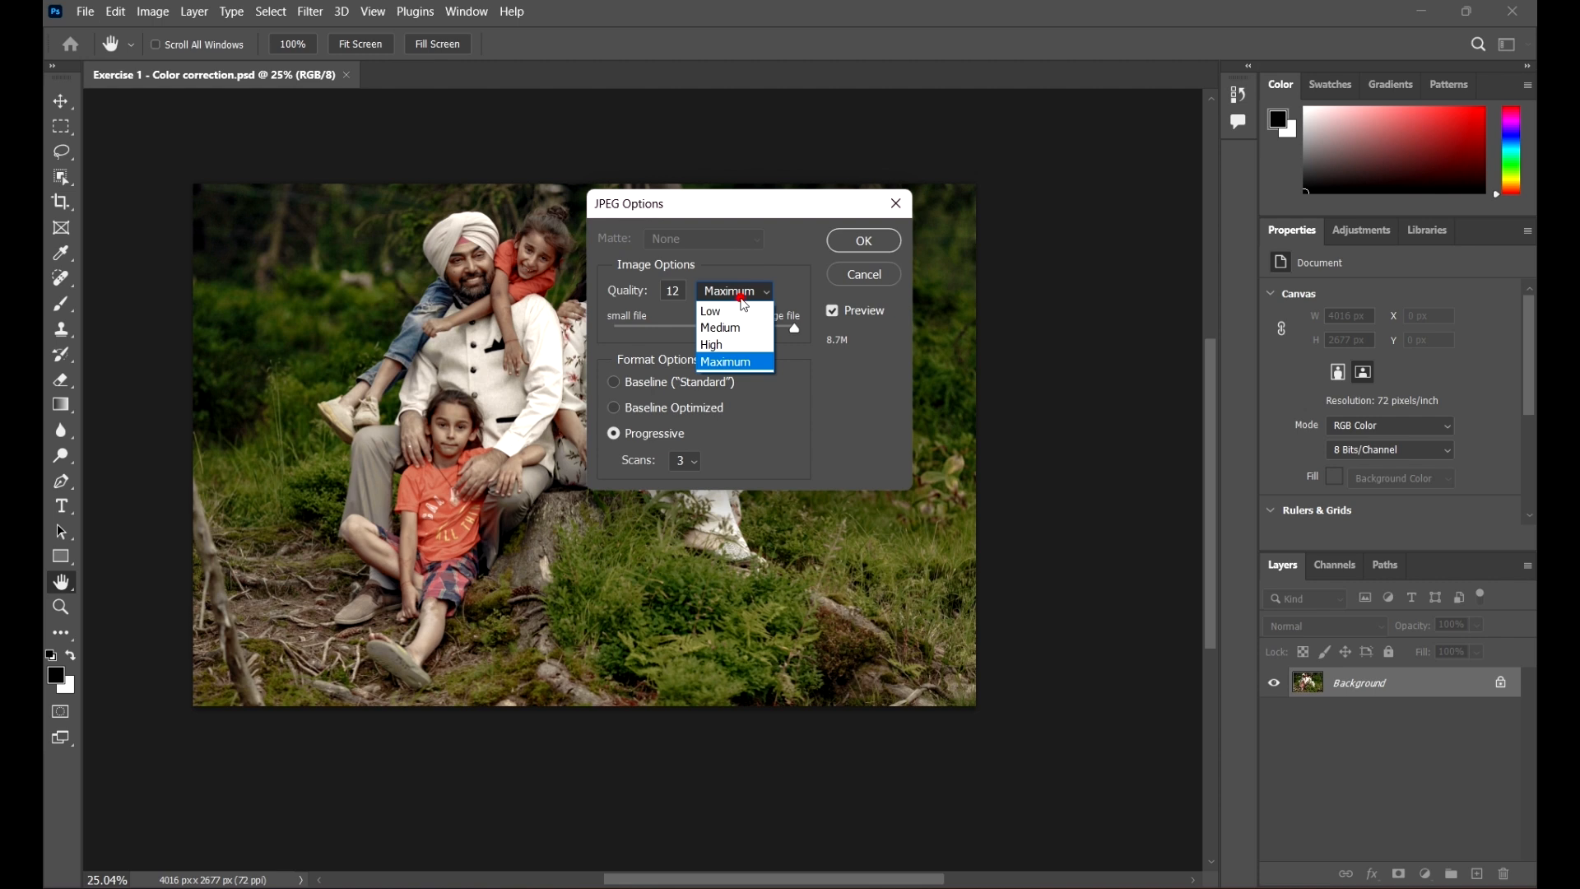
left_click(741, 296)
left_click(741, 295)
left_click(736, 311)
left_click(739, 293)
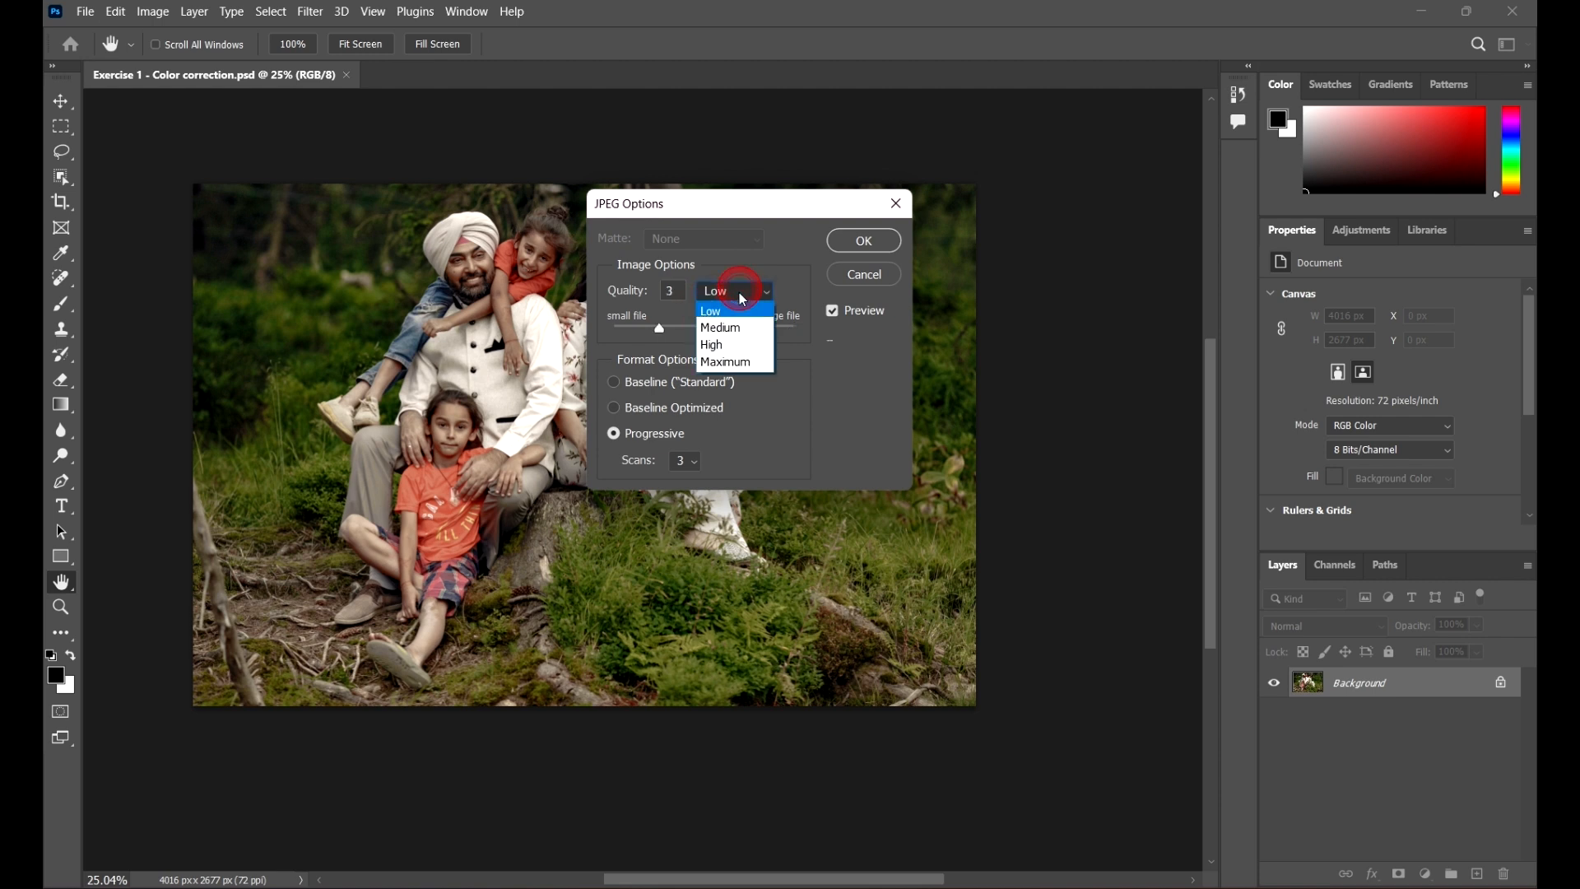
left_click(721, 328)
left_click(731, 291)
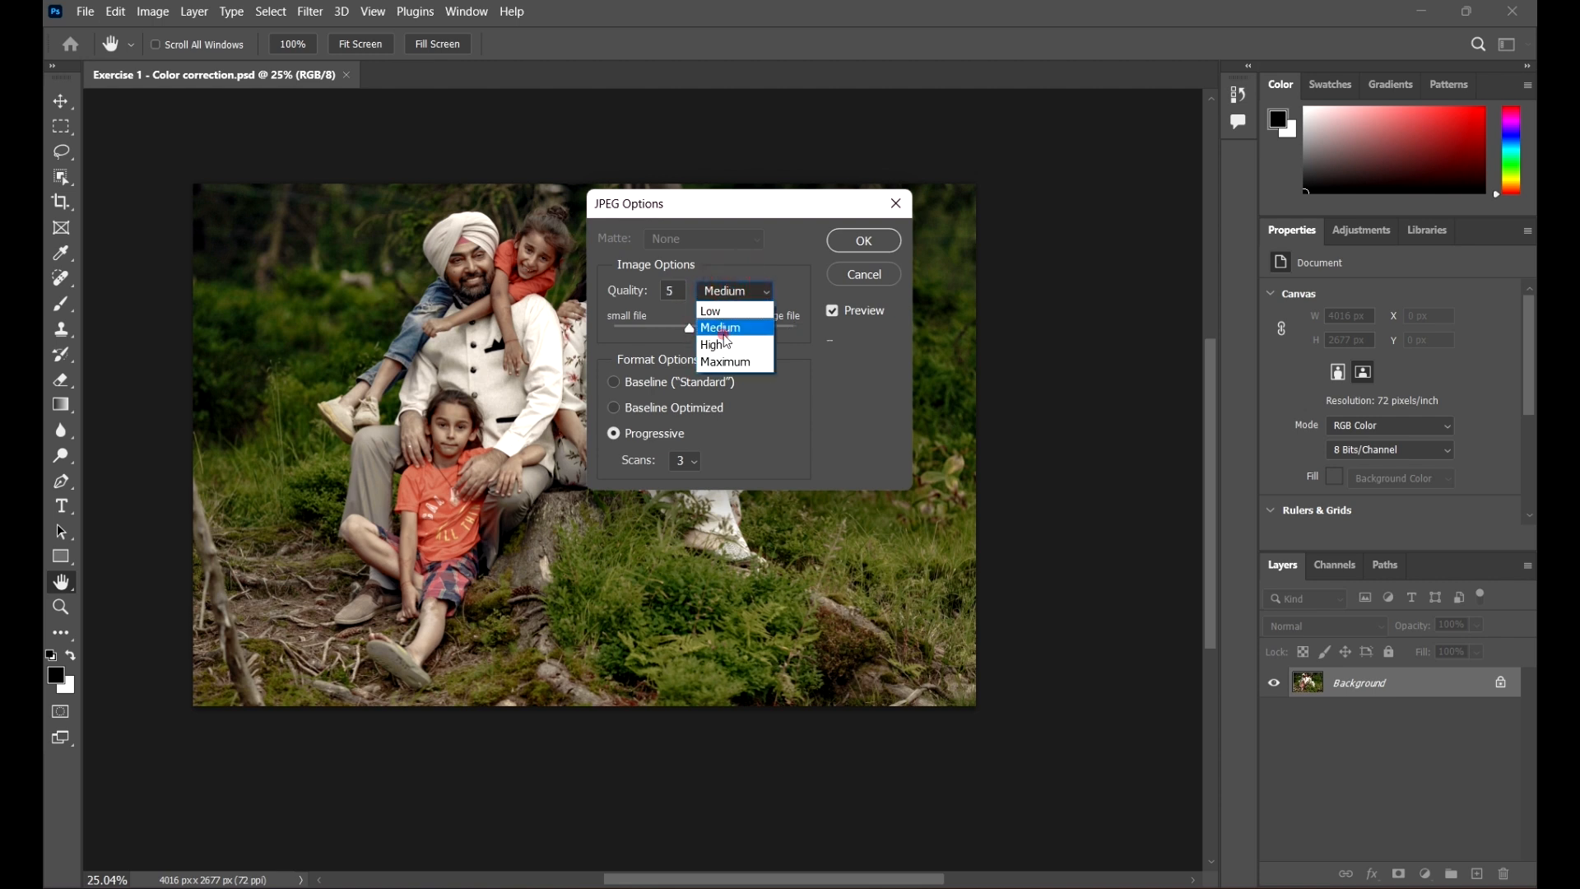
left_click(726, 337)
left_click(742, 292)
left_click(735, 362)
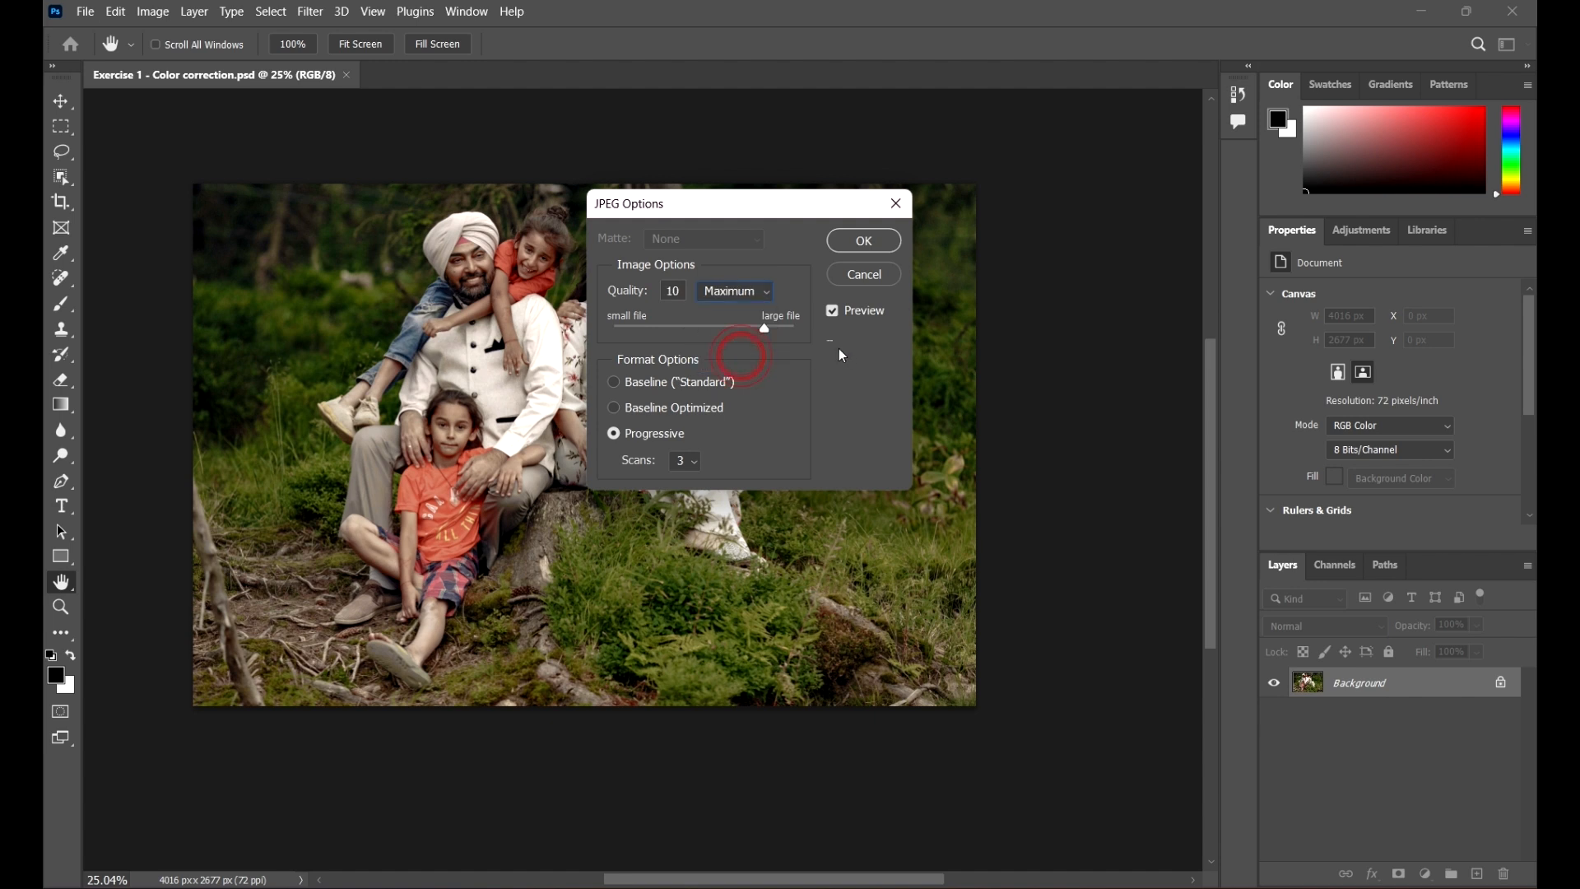
Step: Set the JPEG quality to 12 with Maximum and Progressive format, and confirm the JPEG options
left_click_drag(767, 329, 794, 329)
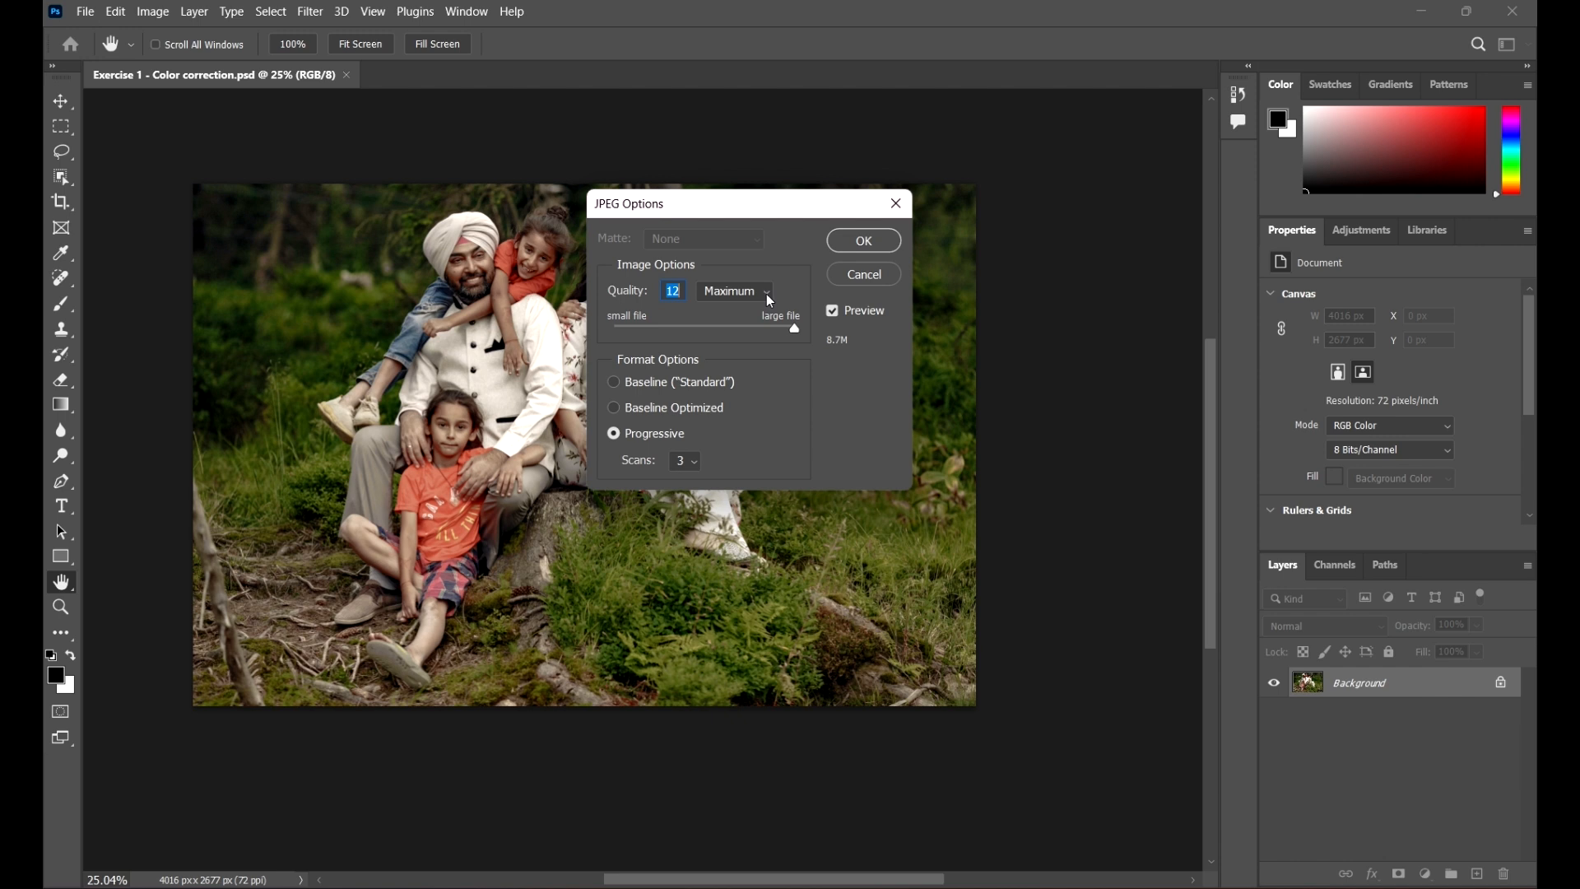
left_click_drag(803, 207, 774, 185)
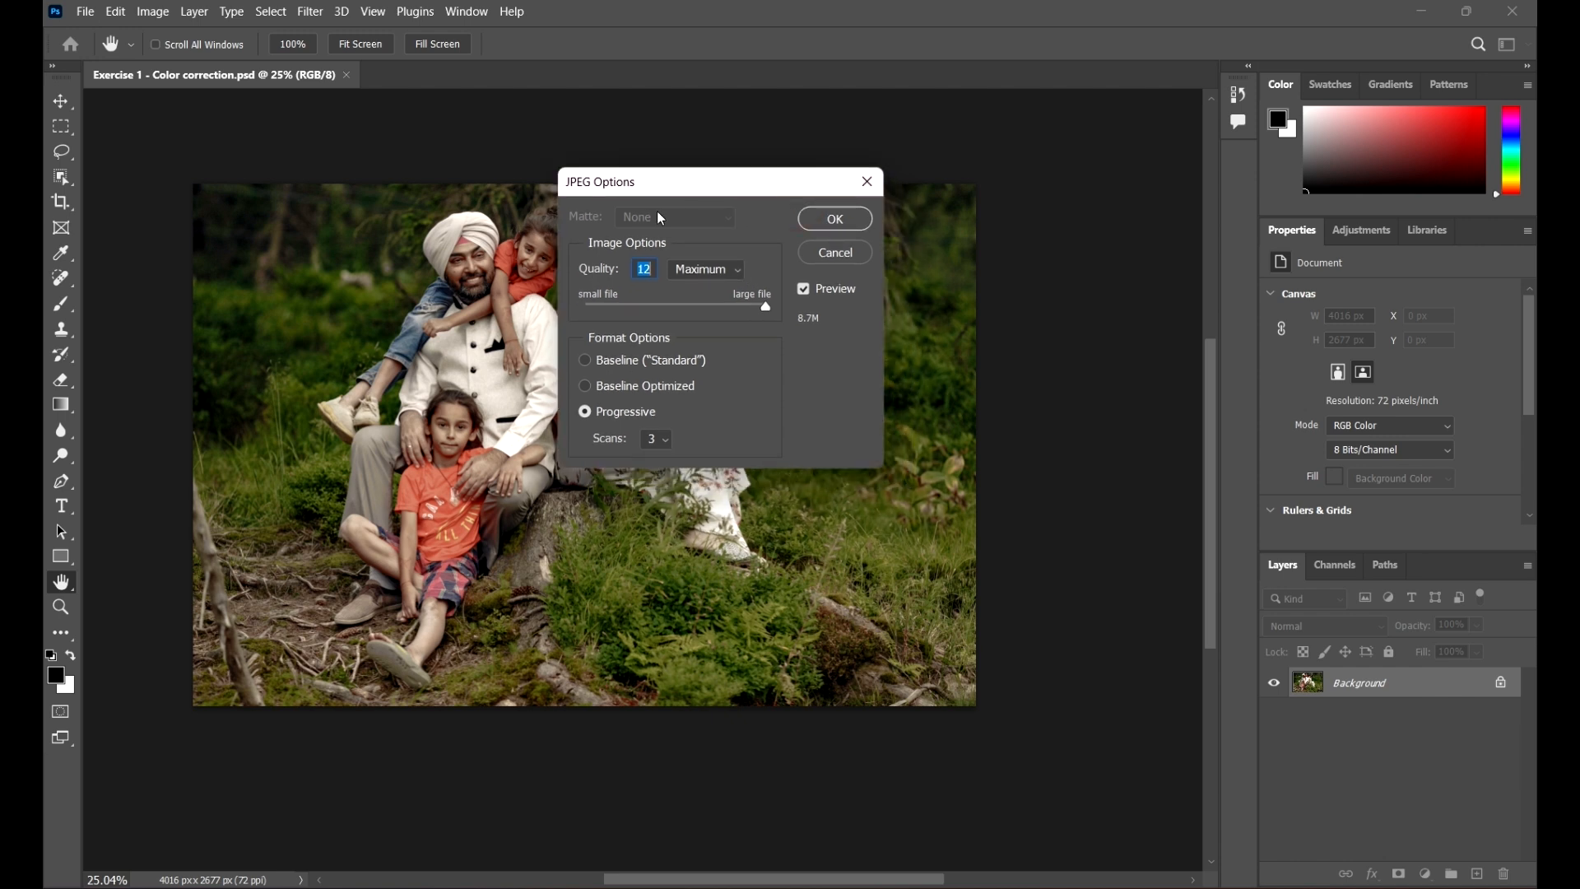
left_click(708, 270)
left_click(720, 344)
left_click(849, 219)
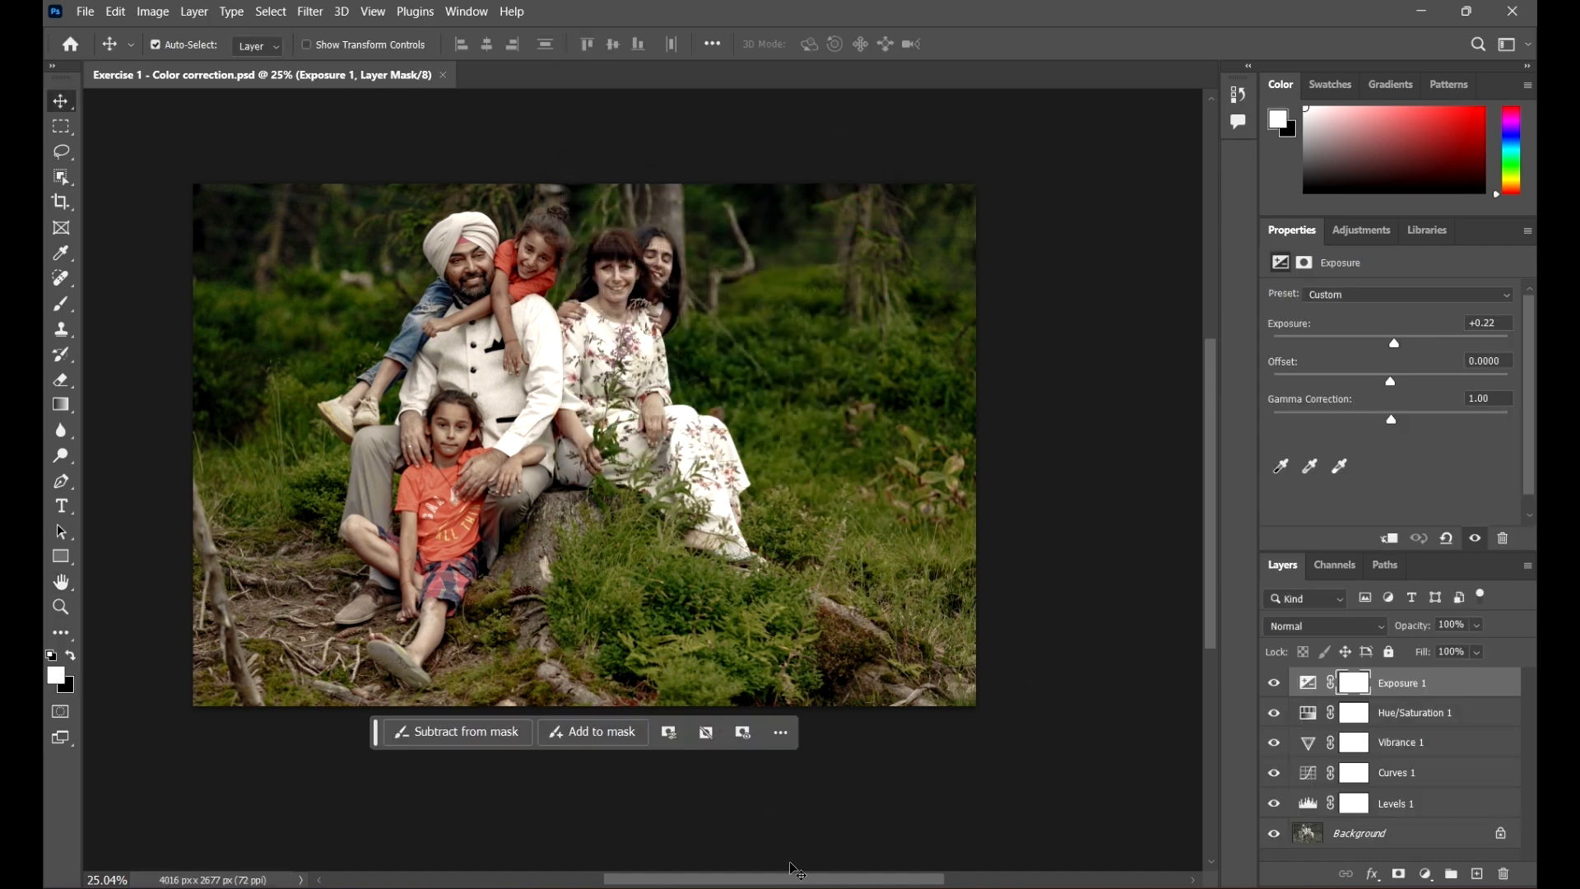
Step: Open the Exercise 1 - Color correction V1 JPEG from Project Files 2 to inspect it, then close the viewer and minimize the folder
mouse_move(705, 833)
left_click(779, 820)
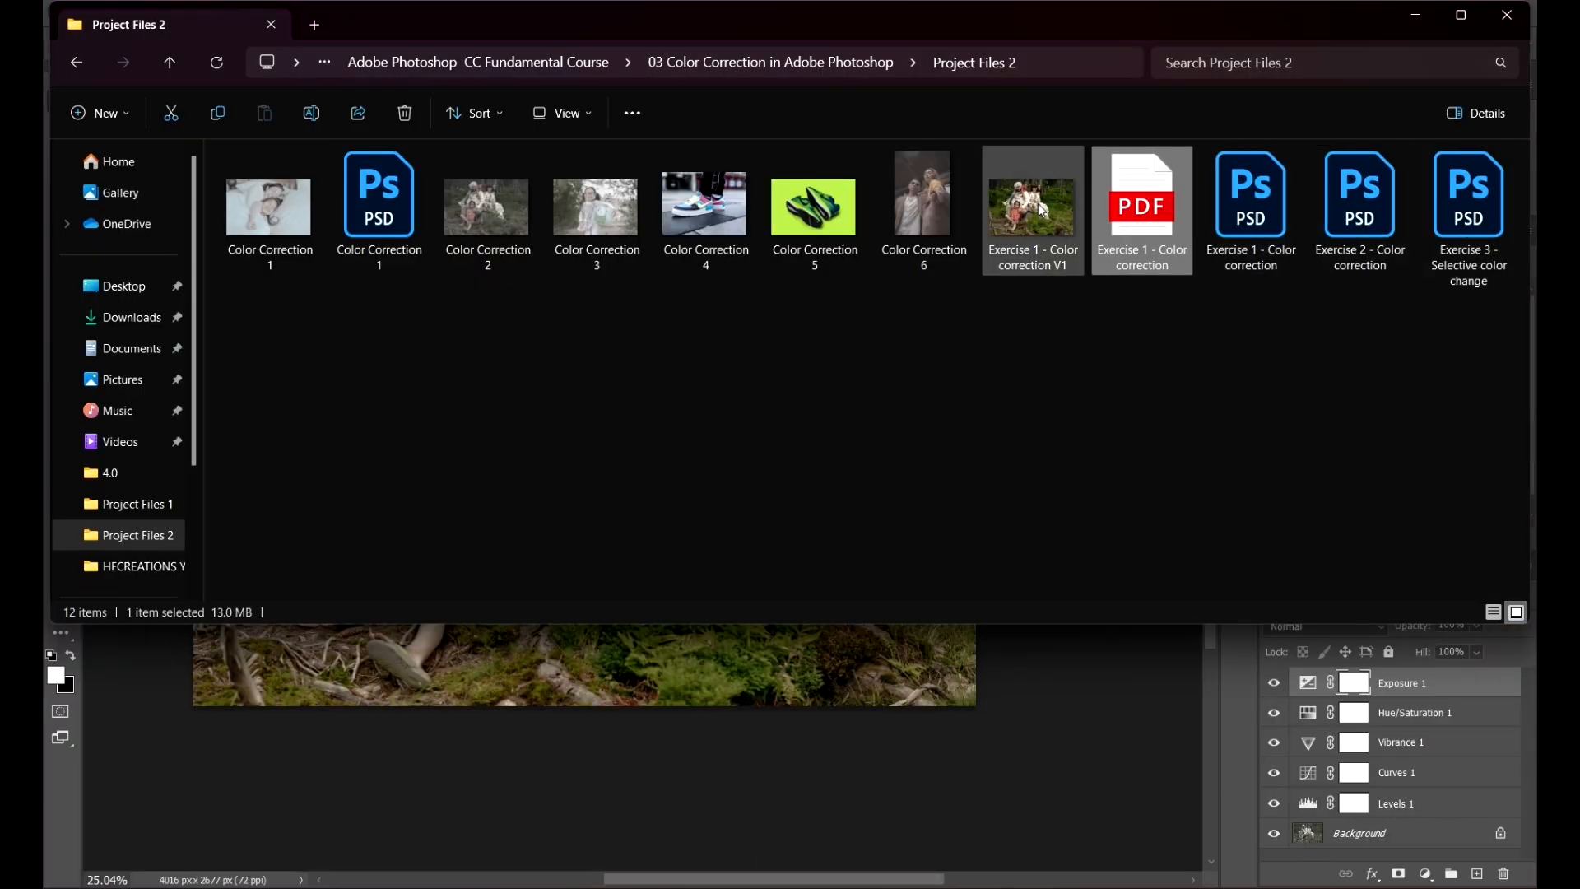
left_click(1041, 210)
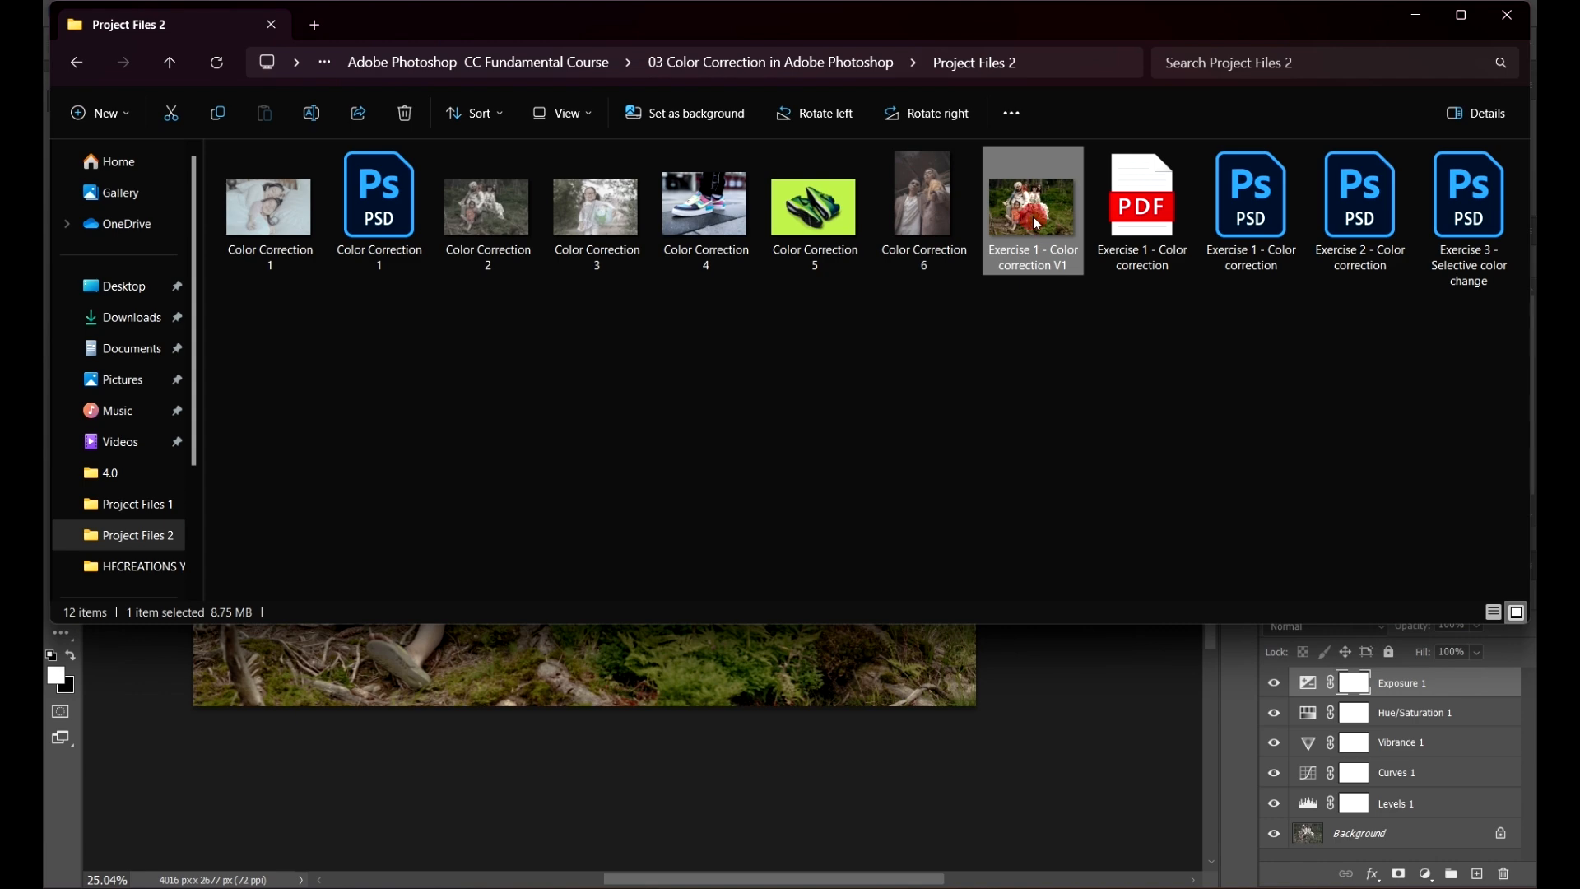
double_click(1037, 224)
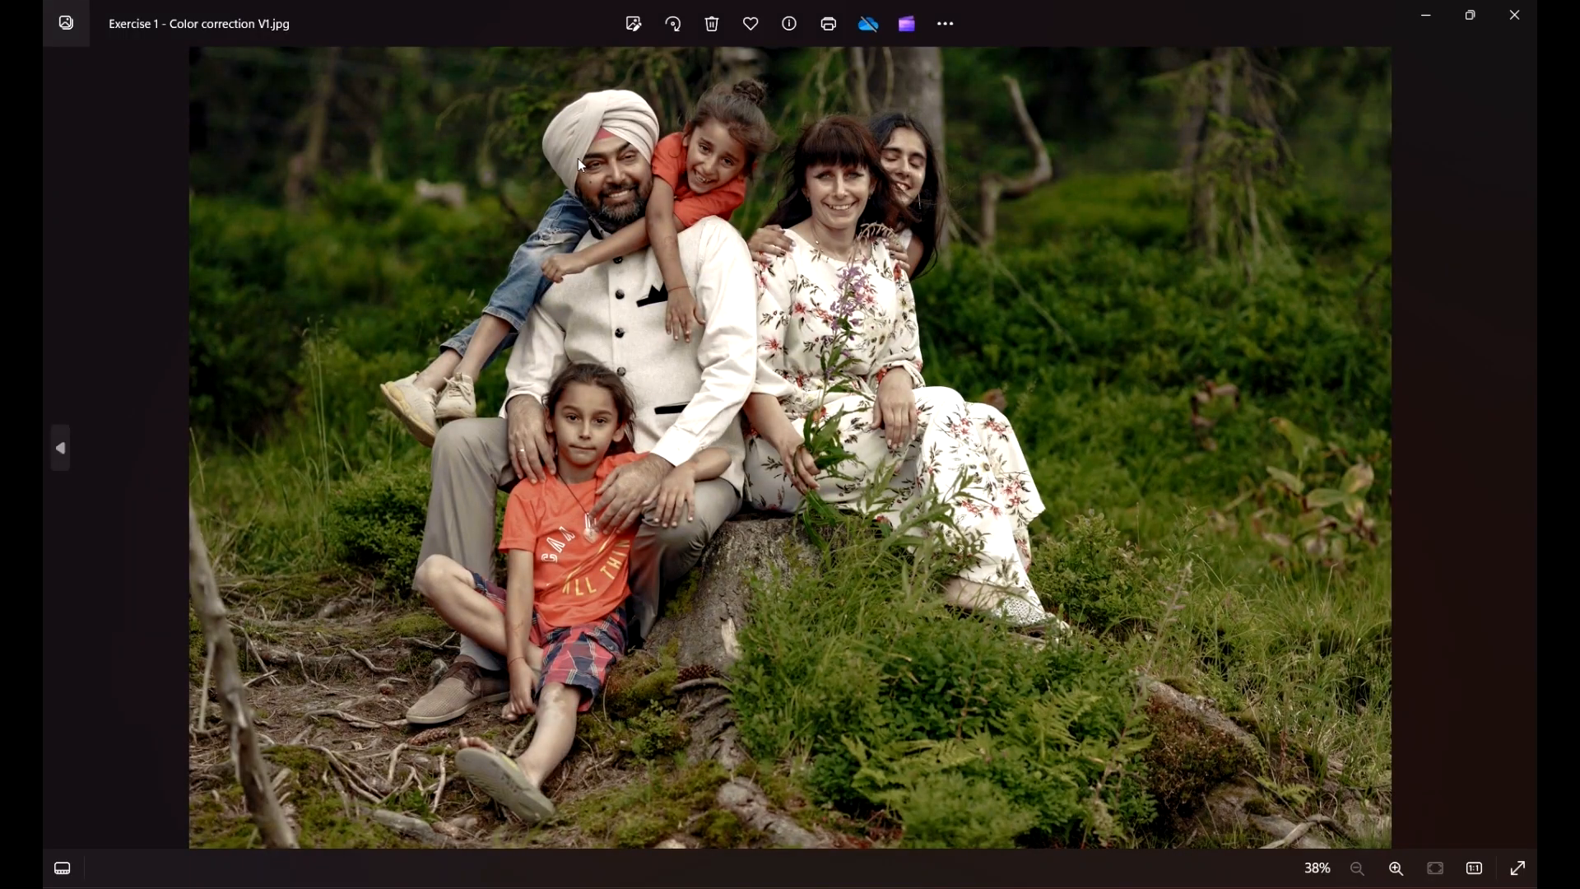
scroll(580, 158, "up", 4)
scroll(579, 158, "down", 5)
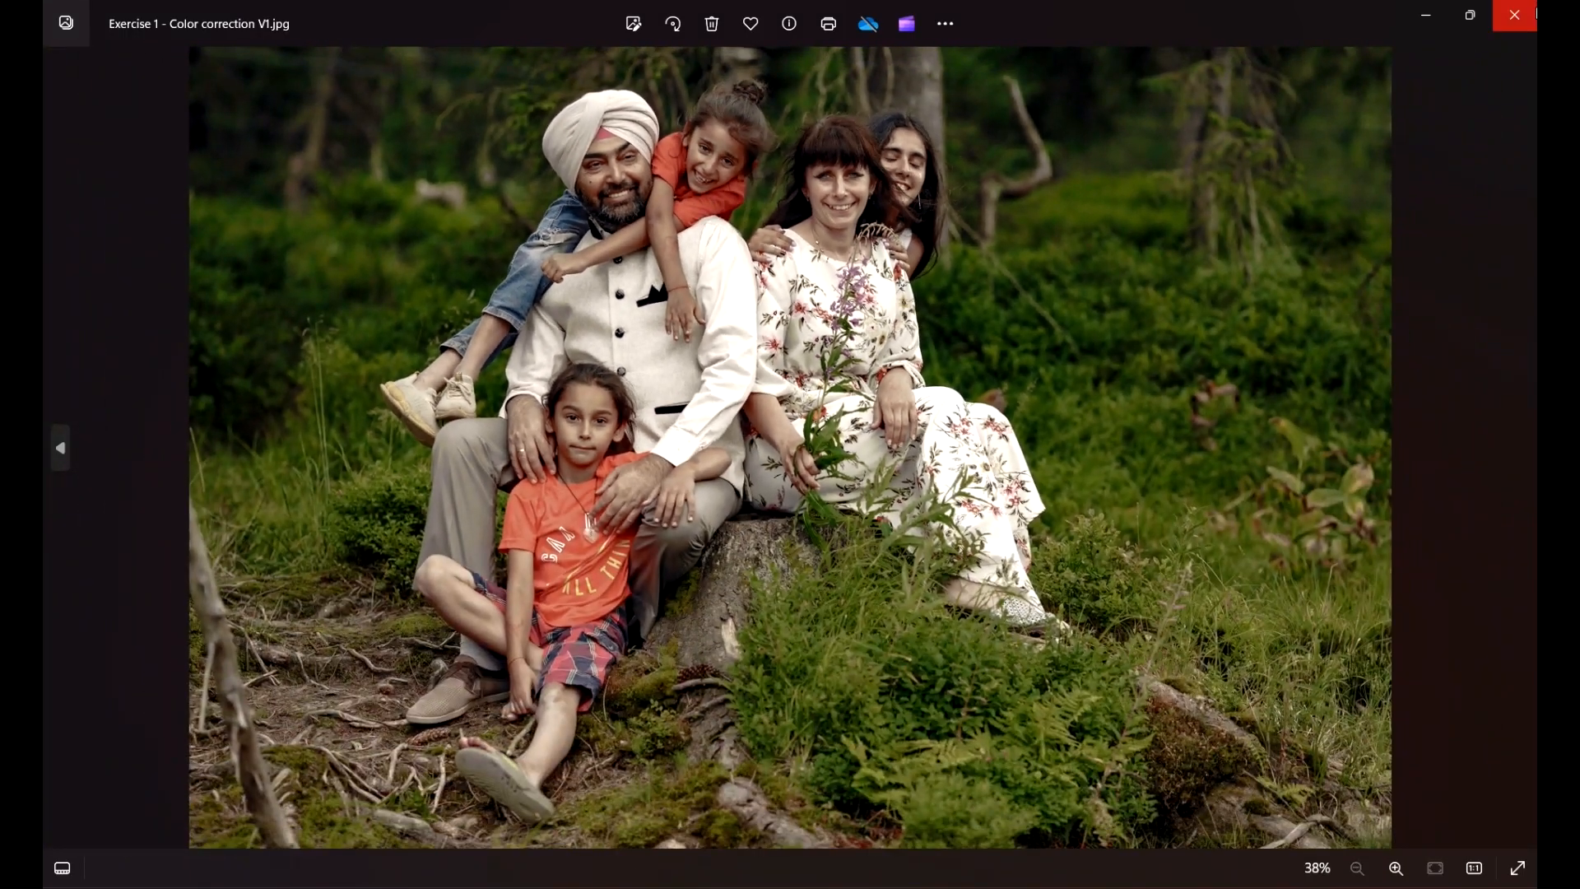
left_click(1531, 14)
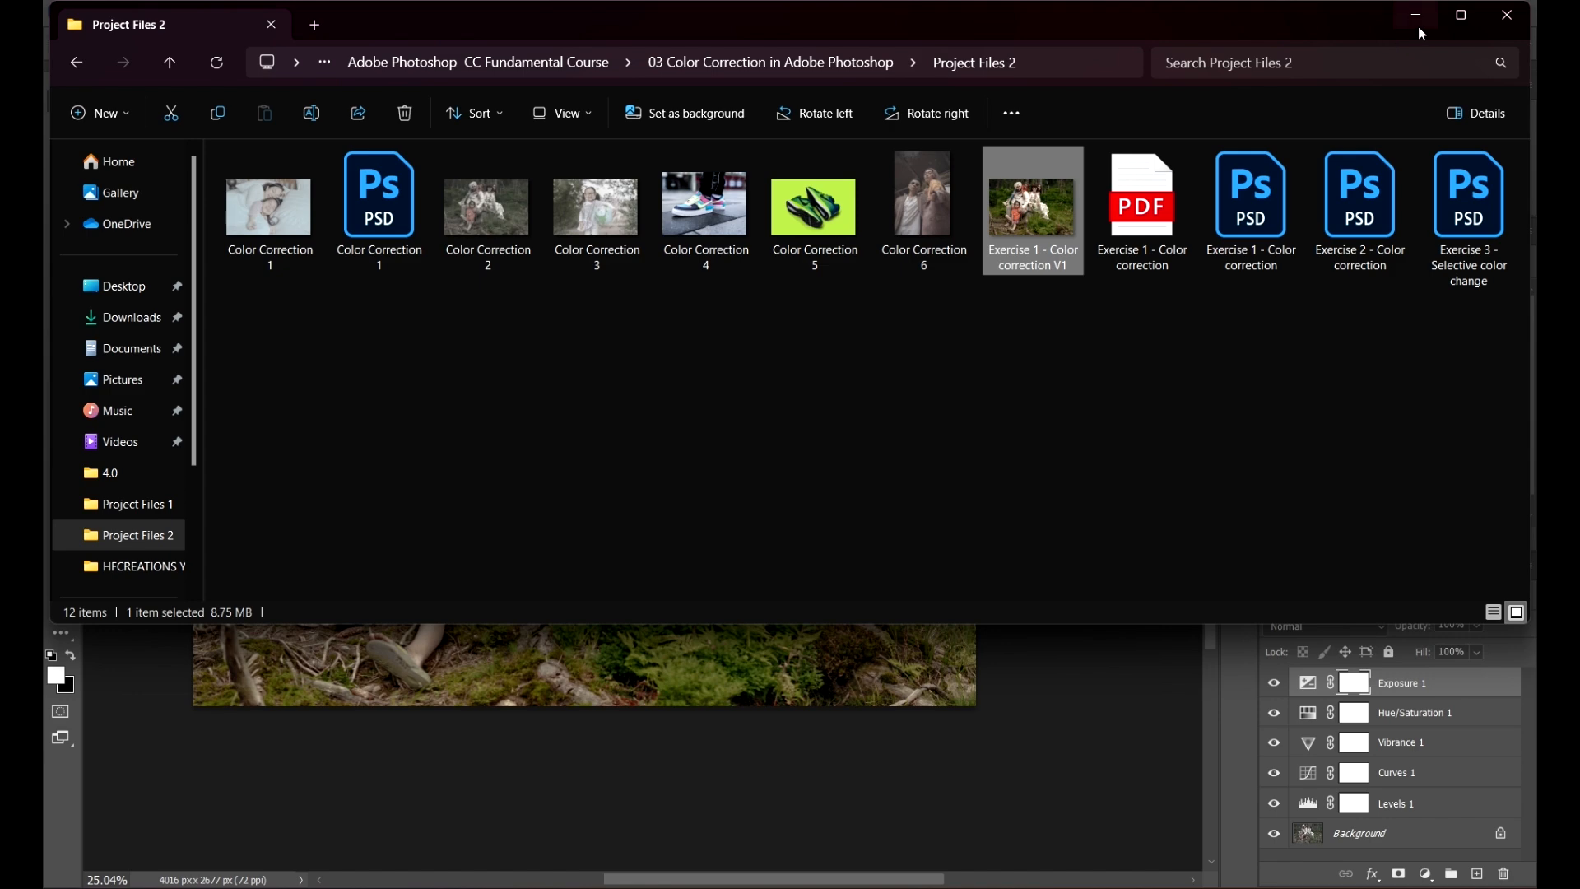
left_click(1417, 29)
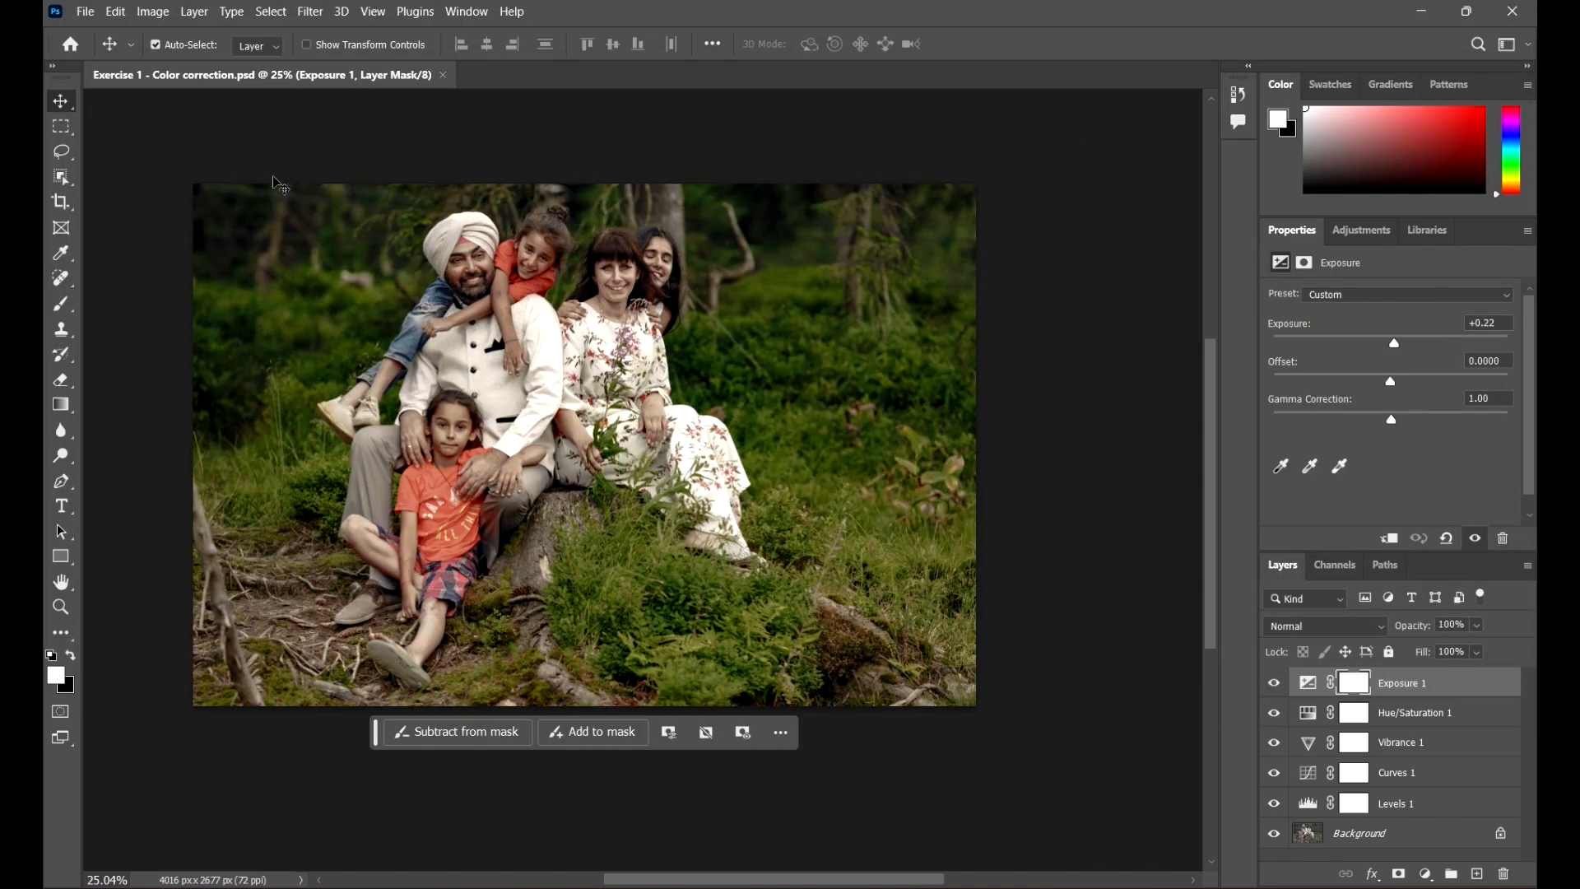
Step: Open Save As and browse the list of available file formats, then cancel the dialog
left_click(85, 12)
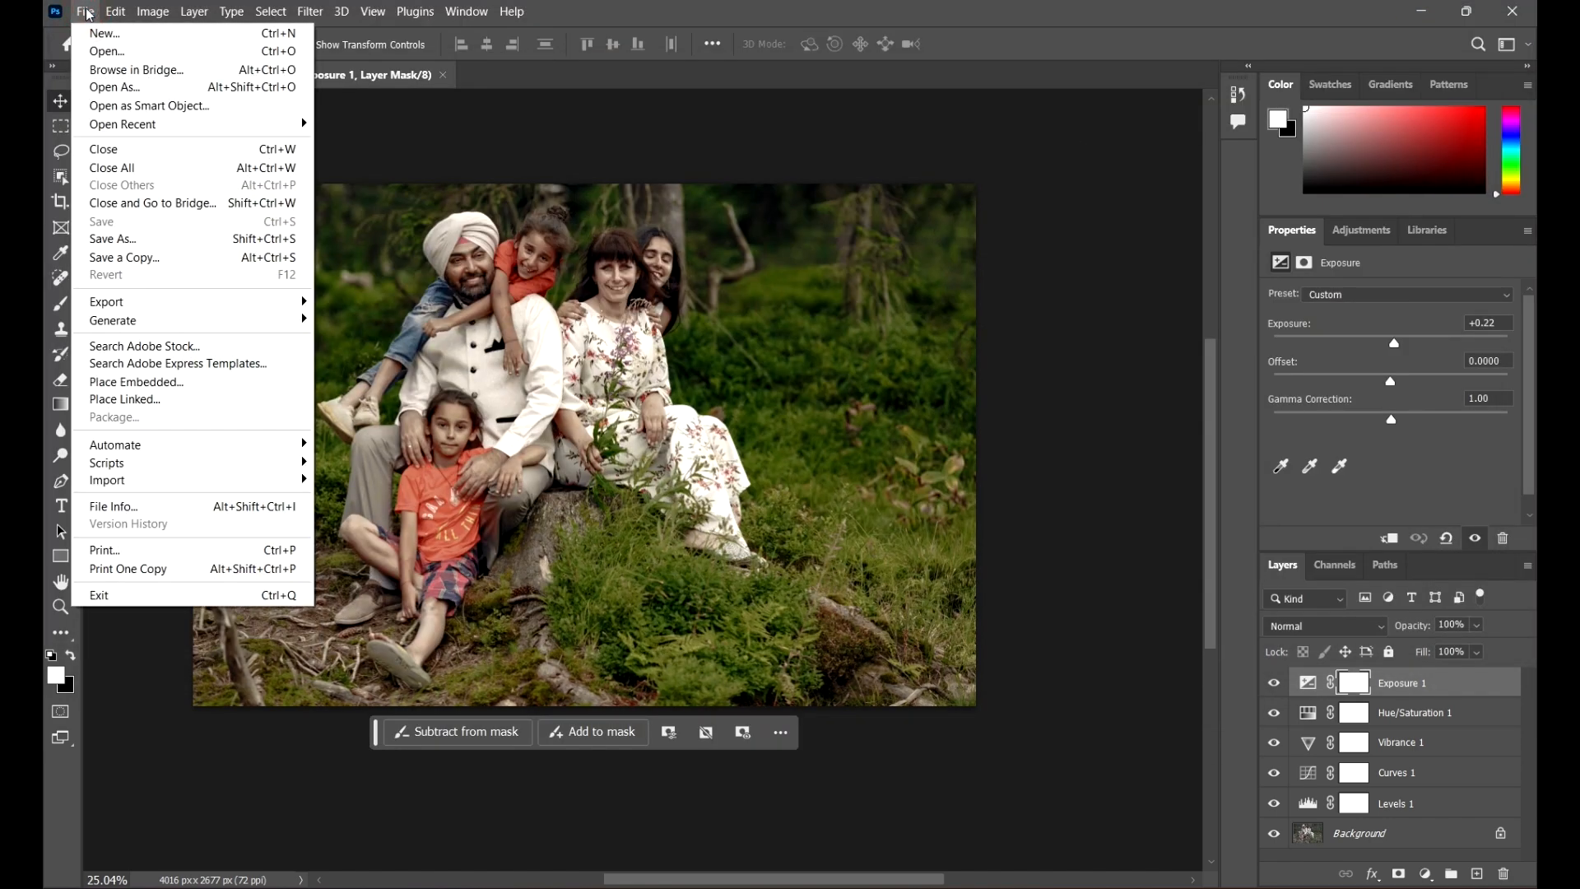
left_click(168, 240)
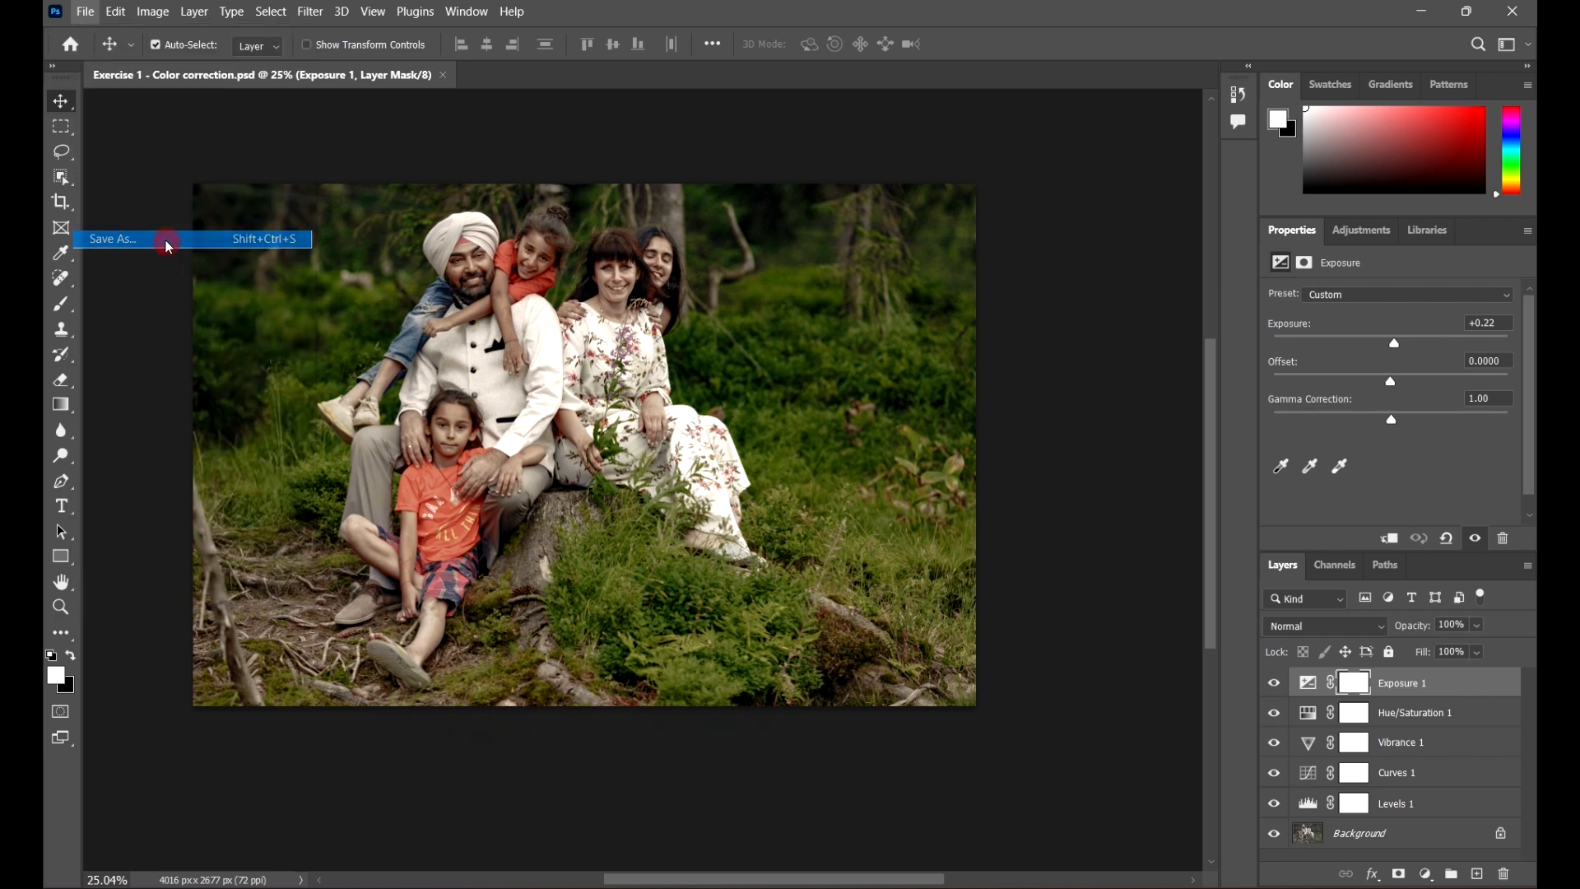
left_click(365, 696)
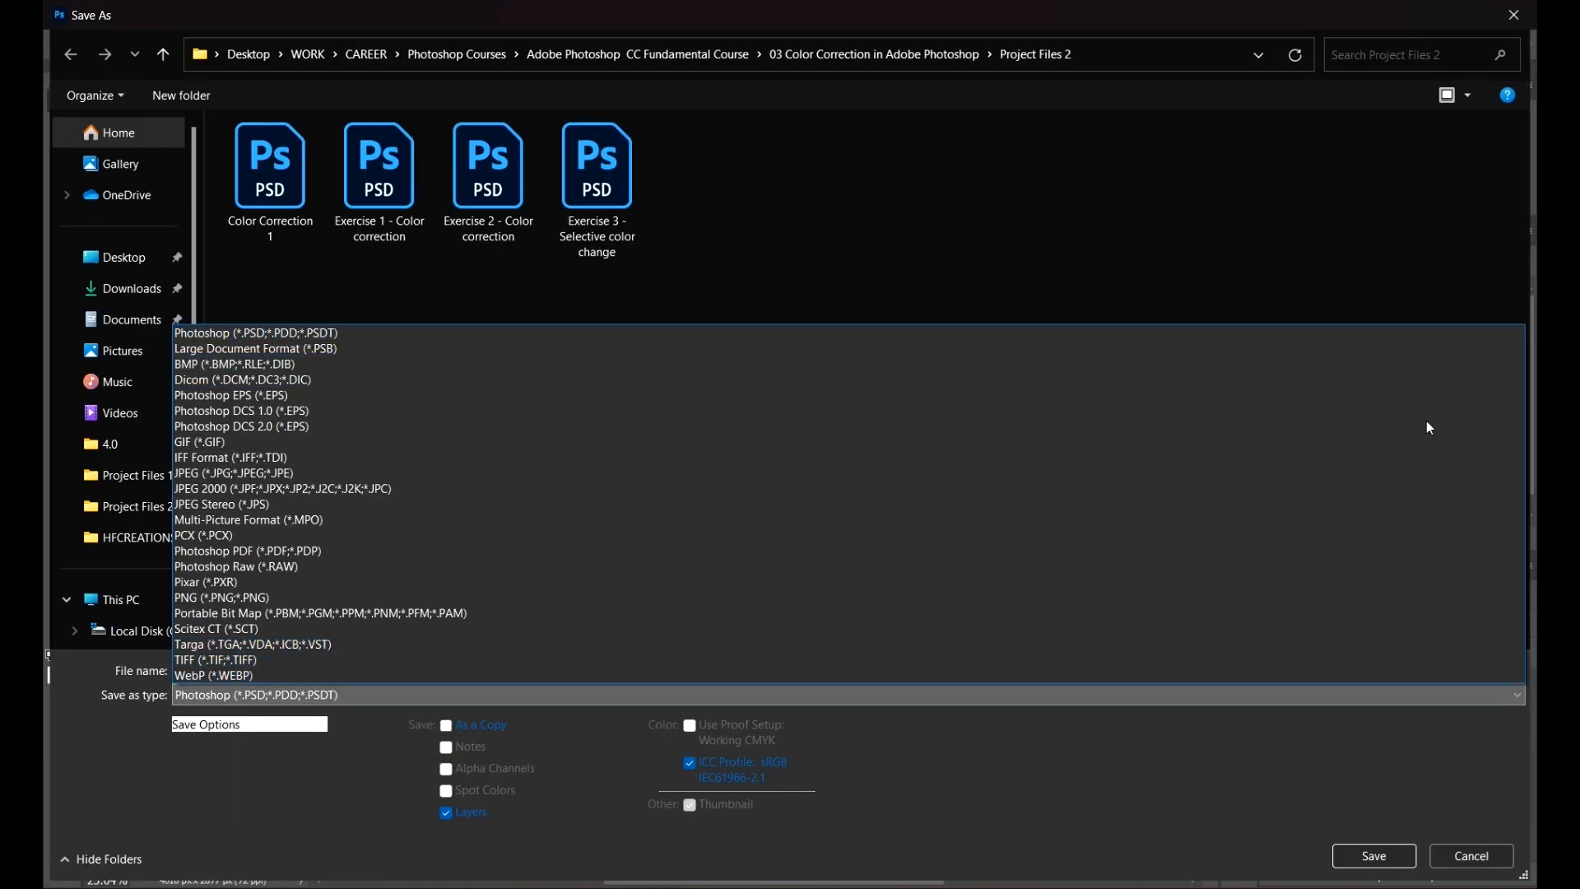
left_click(1484, 10)
left_click(1522, 16)
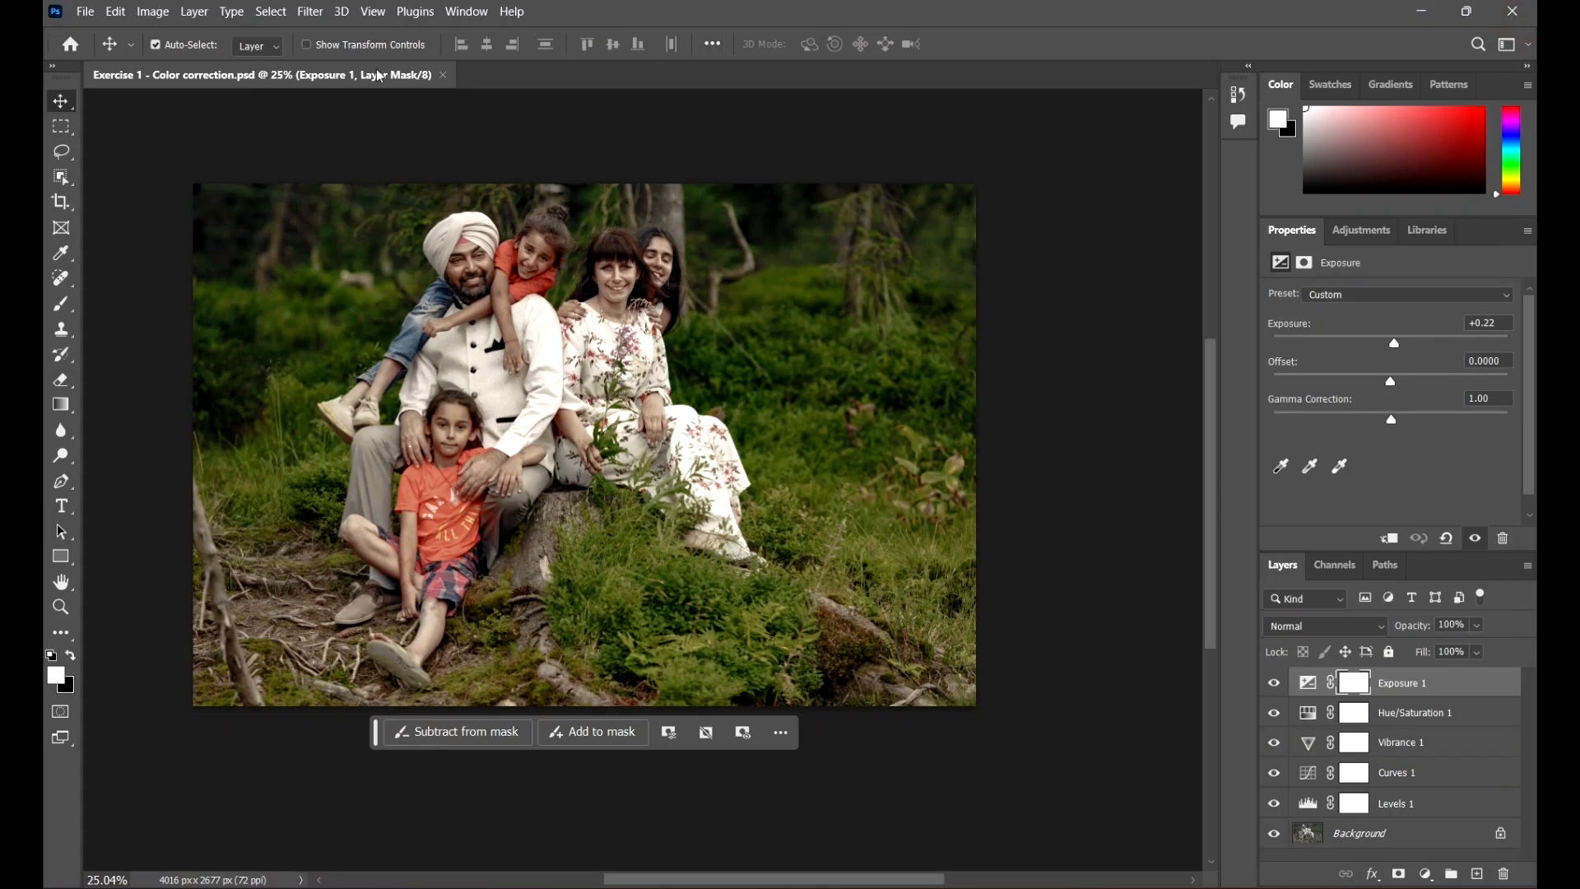
Step: Turn off Enable legacy "Save As" in the File Handling preferences
left_click(120, 12)
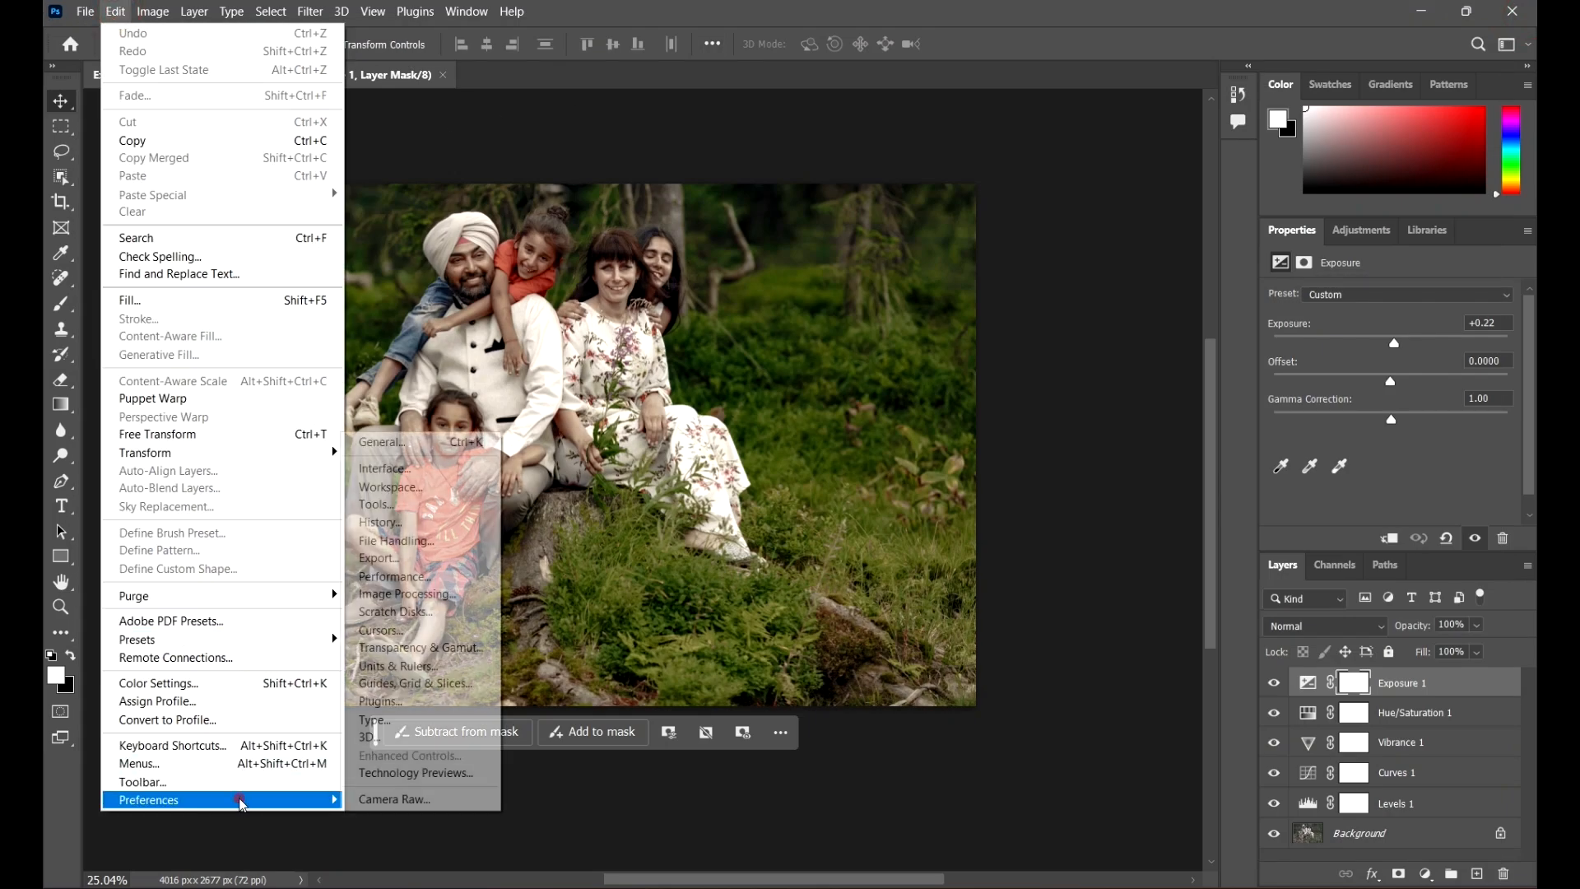
mouse_move(273, 801)
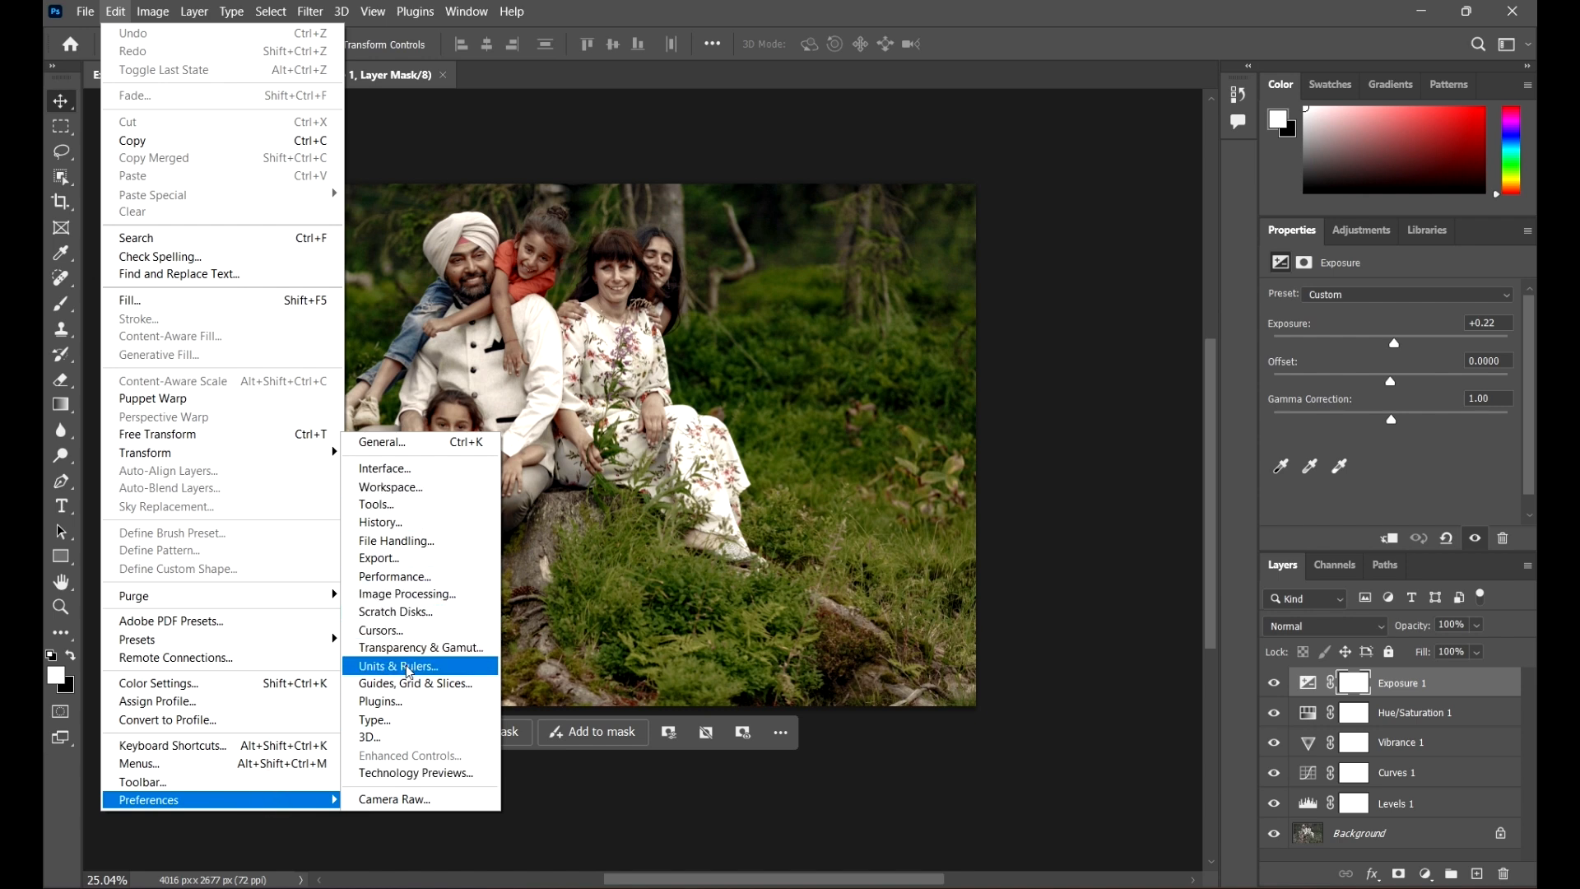
left_click(387, 539)
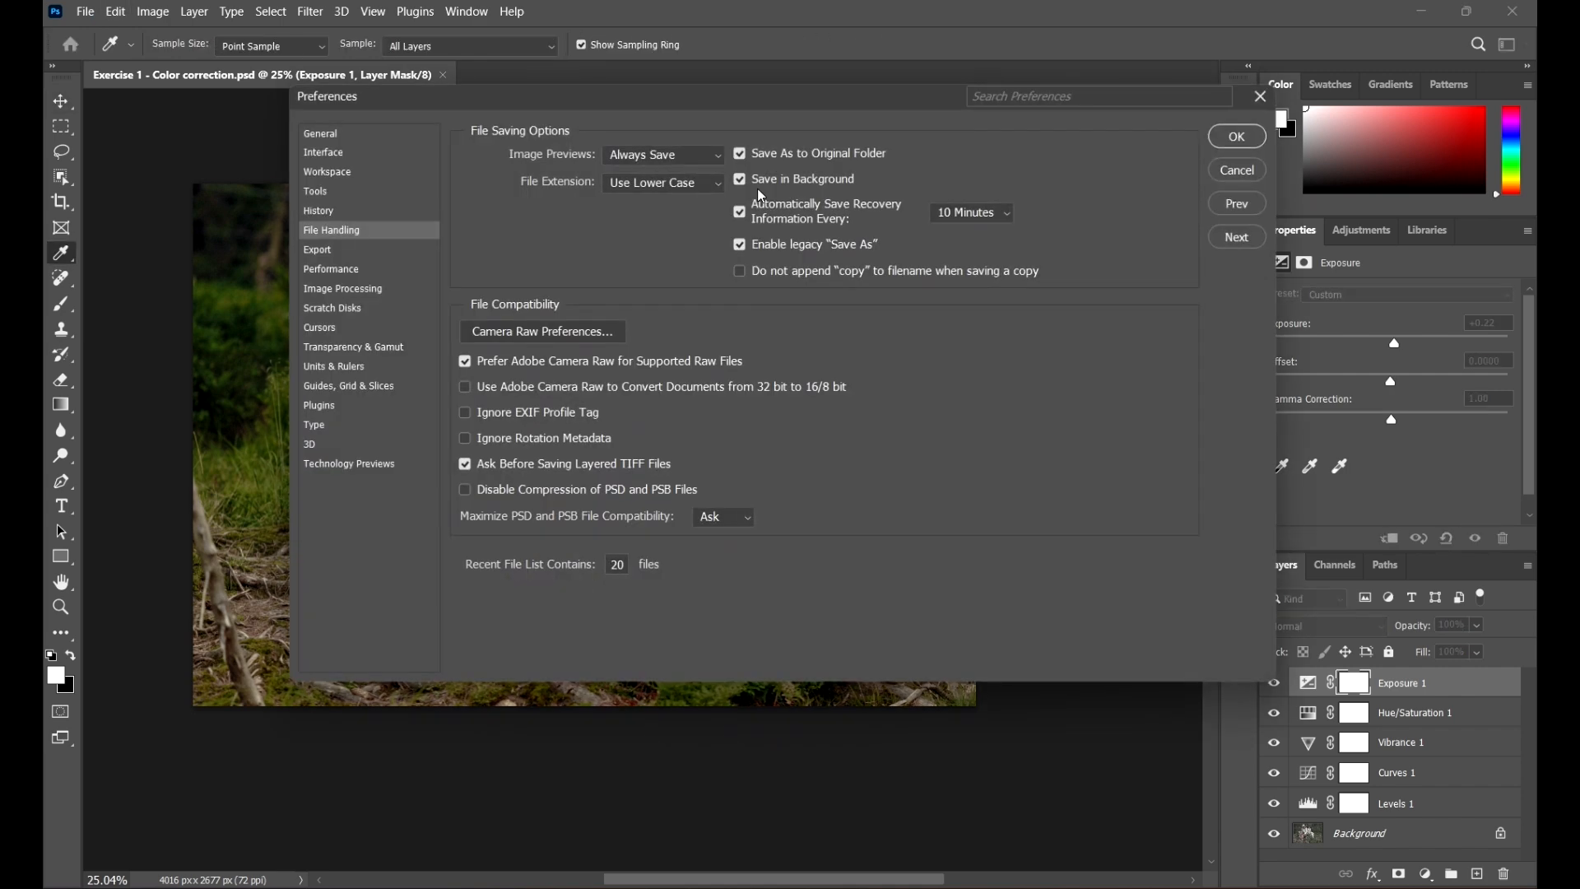
left_click_drag(843, 103, 847, 142)
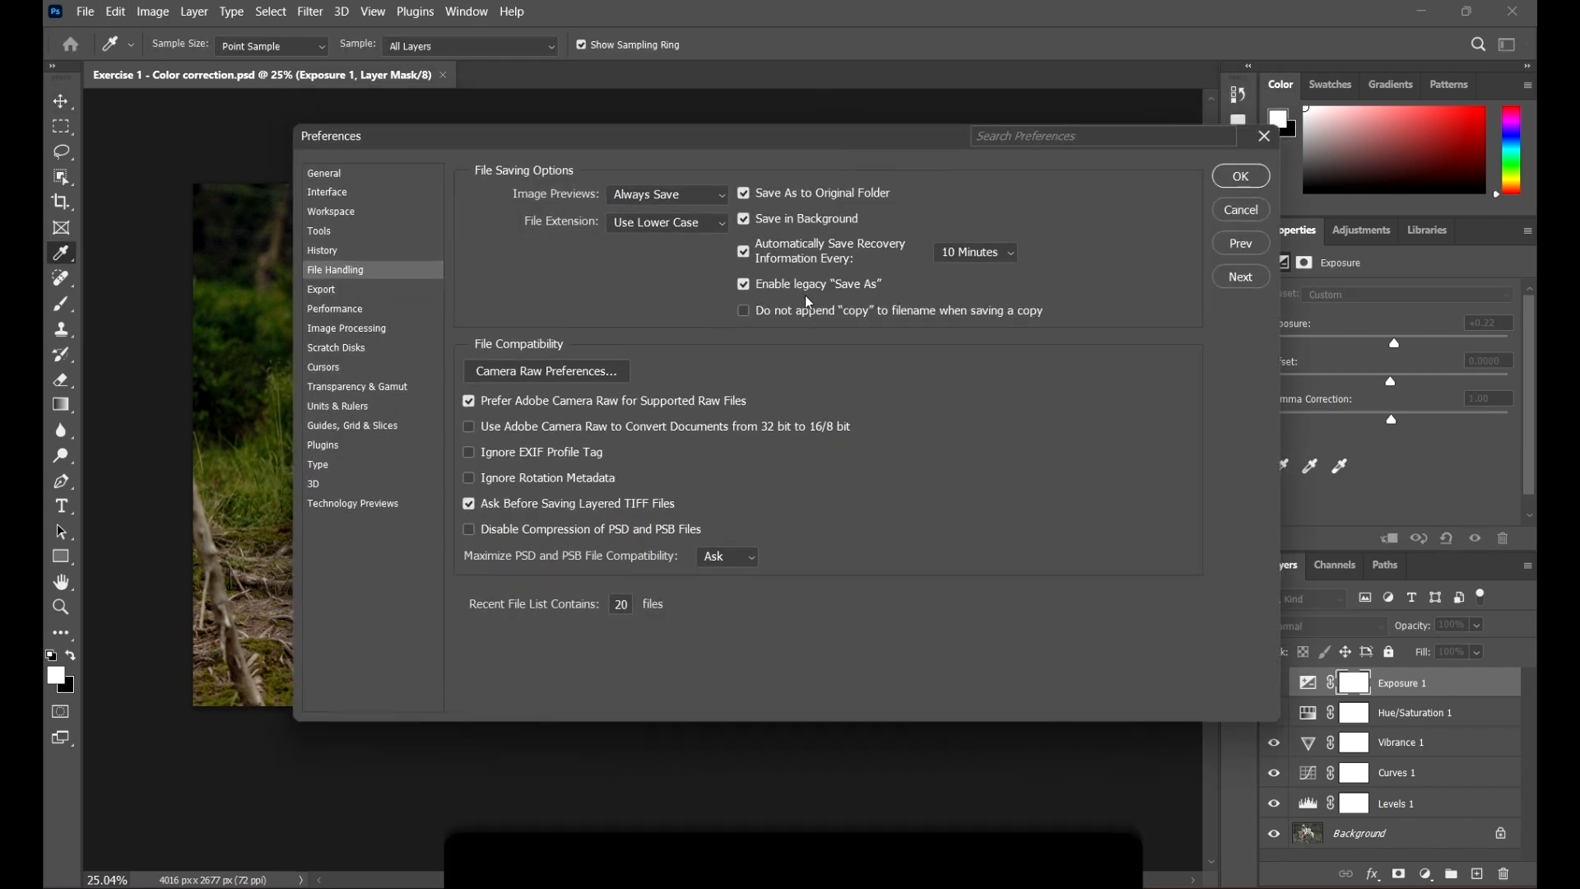
left_click(744, 282)
left_click(1225, 175)
key("v")
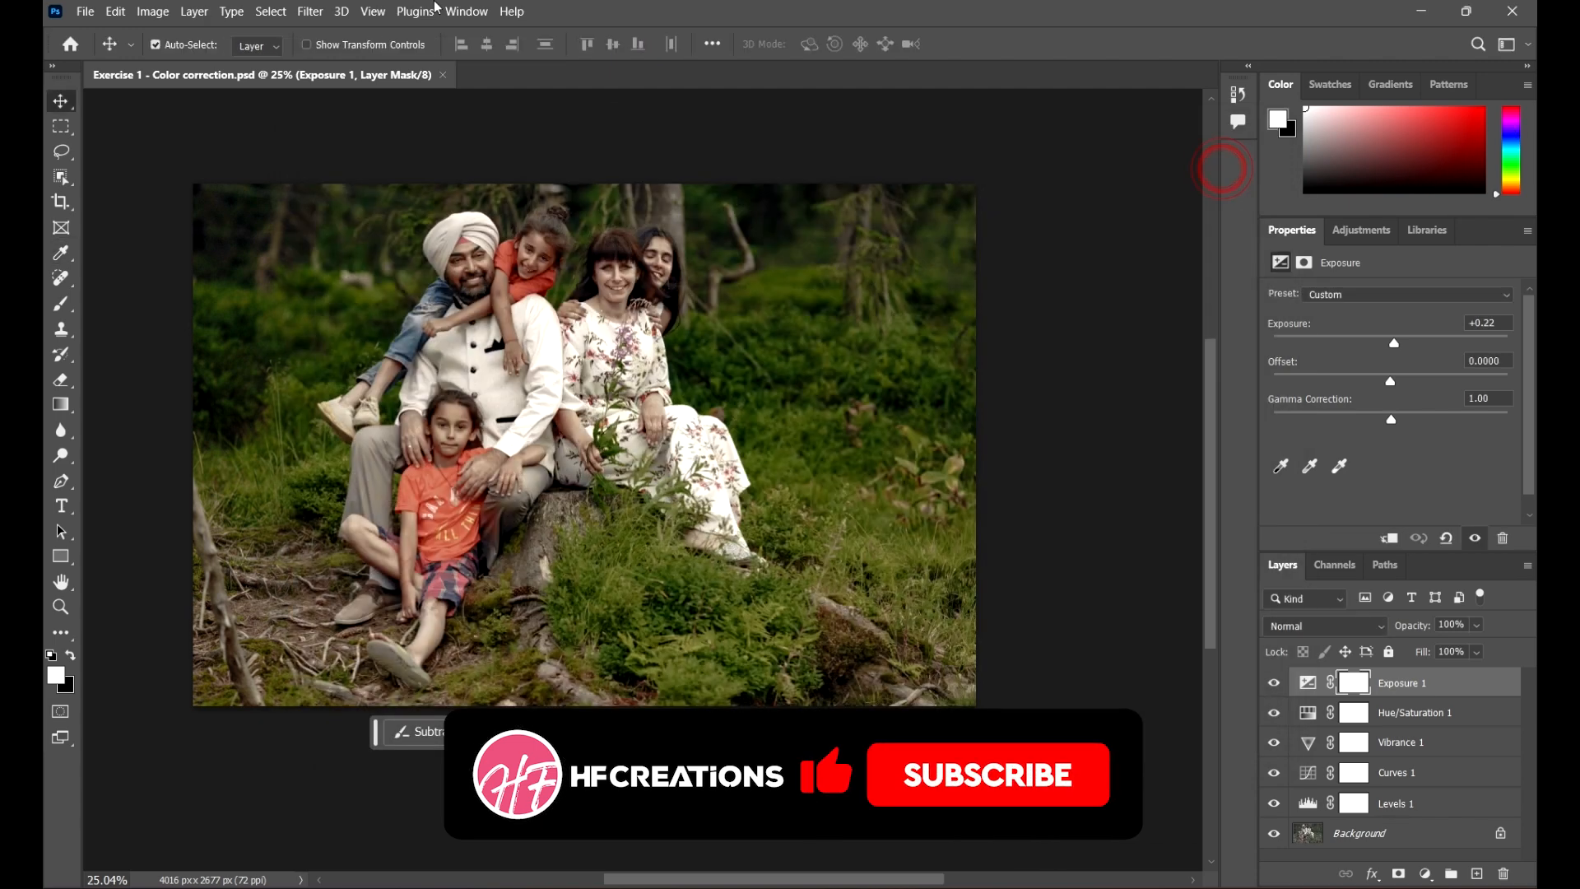
Step: Open Save As to review the file format list, then cancel the dialog
left_click(84, 12)
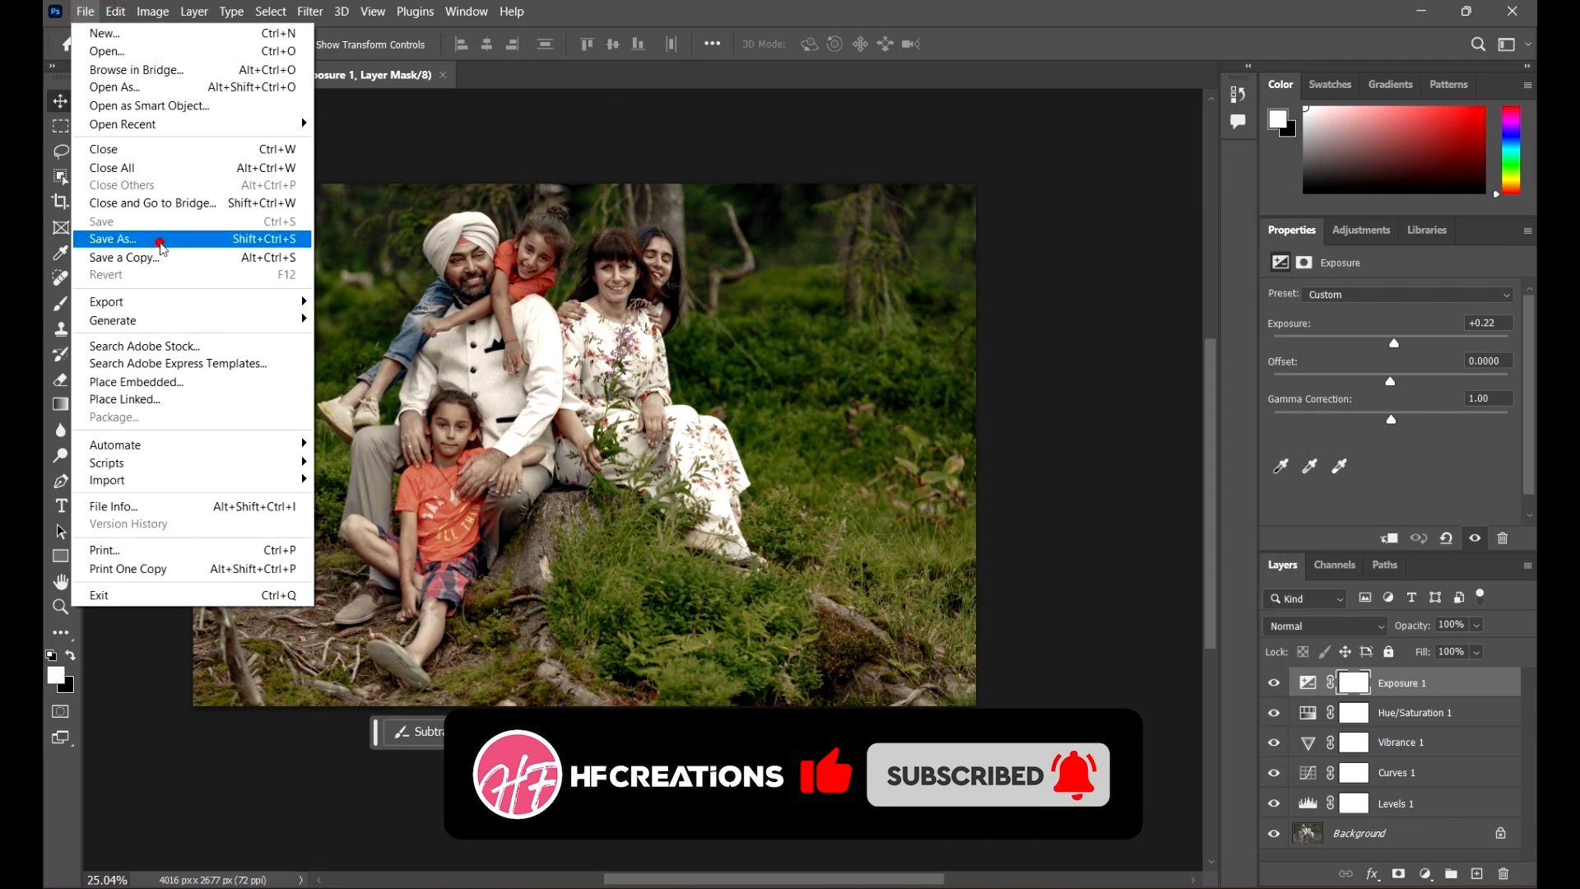
left_click(113, 239)
left_click(402, 744)
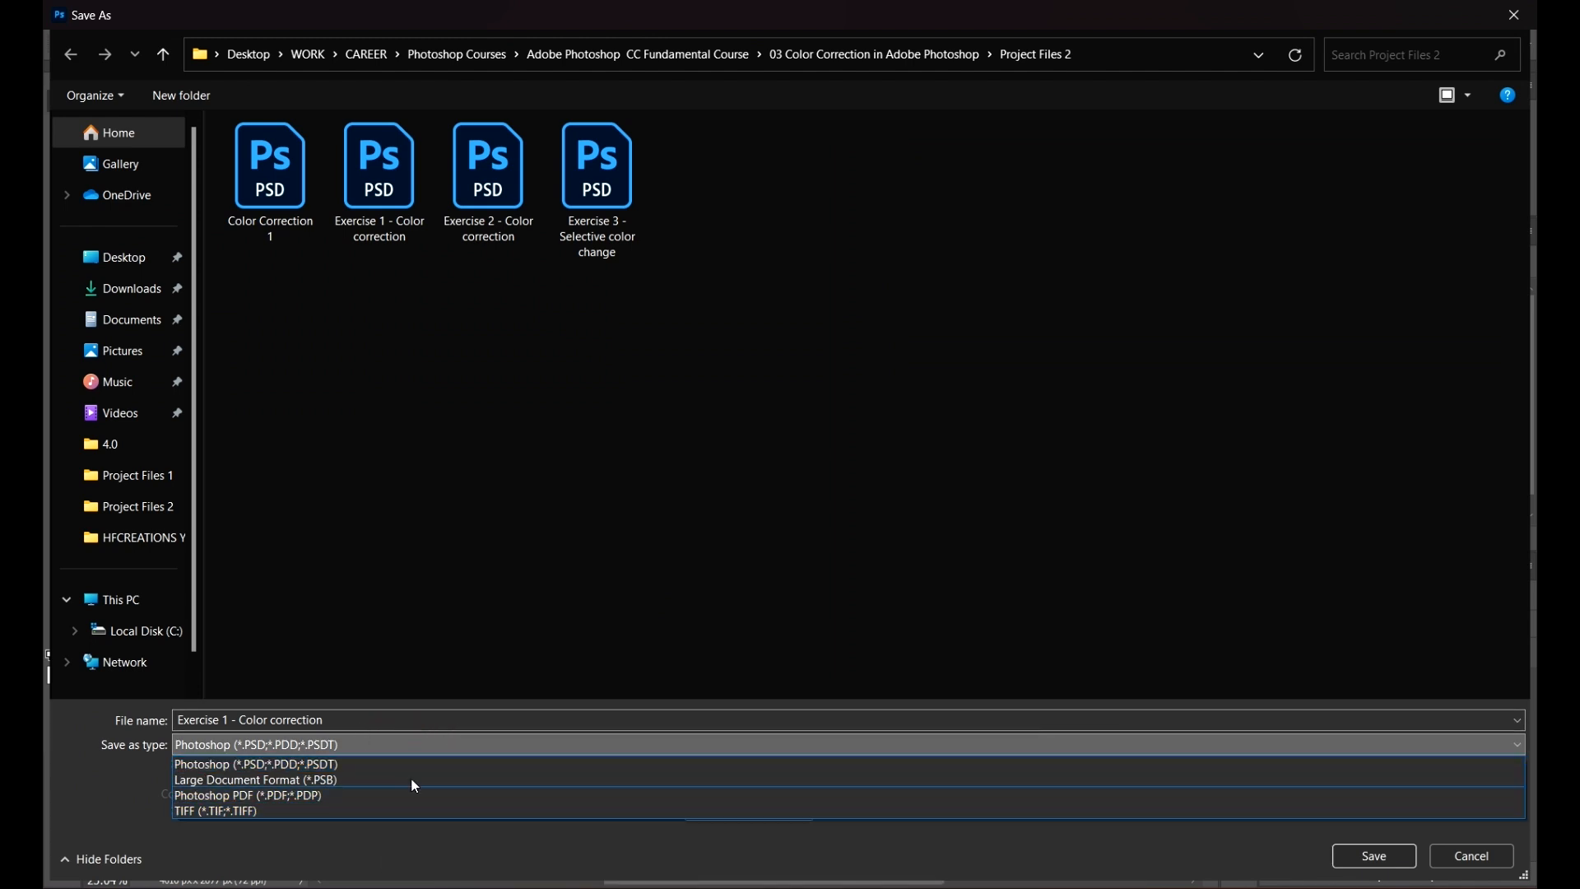
left_click(462, 834)
left_click(1470, 854)
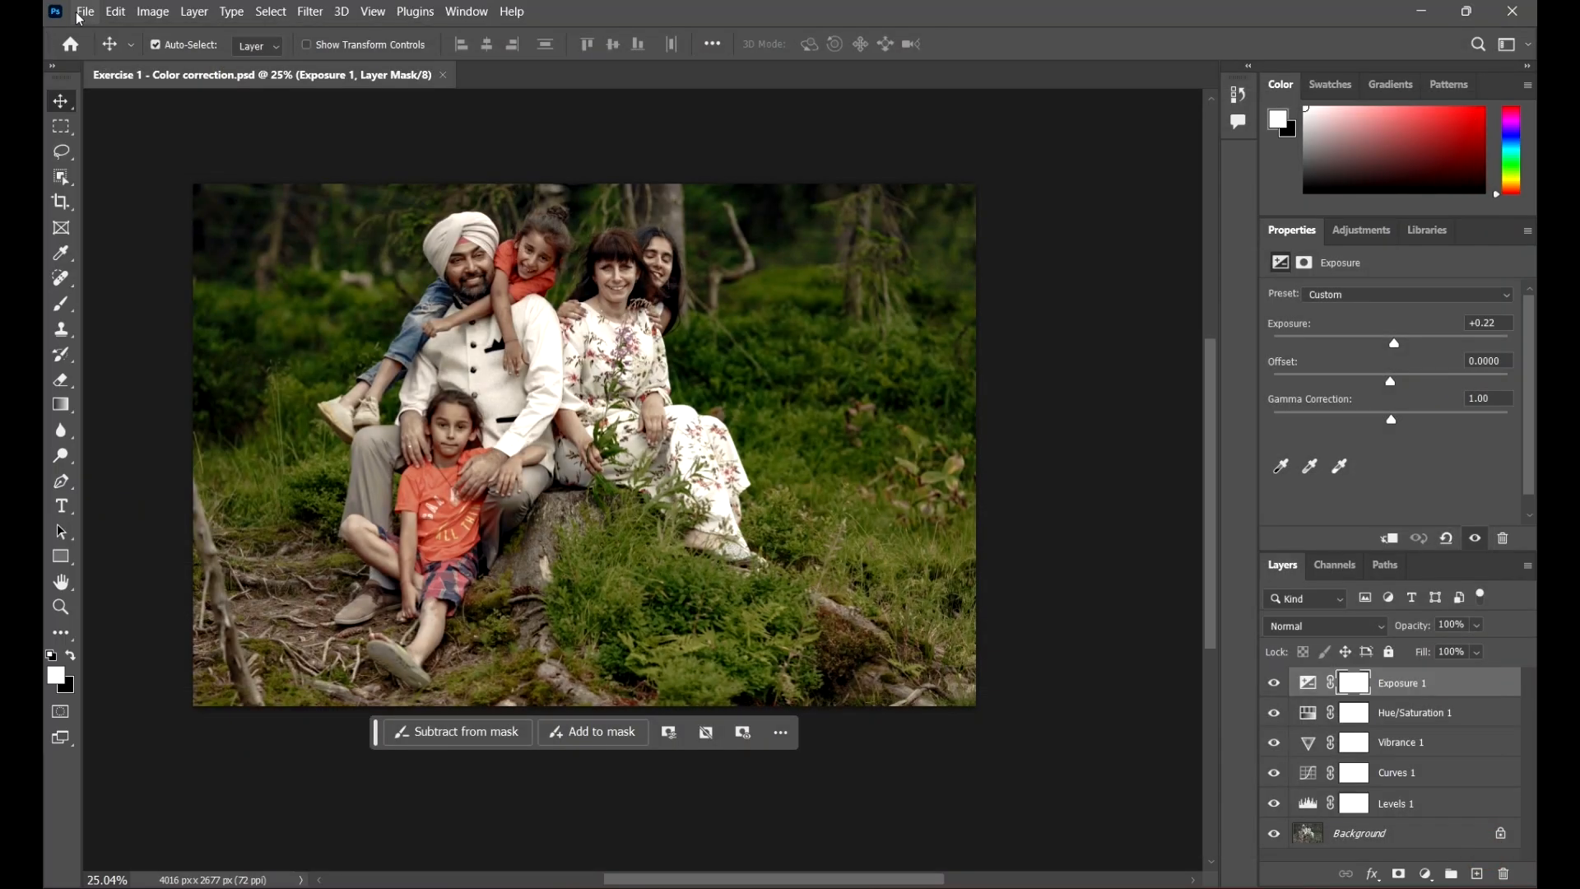
Step: Turn Enable legacy "Save As" back on in the File Handling preferences
left_click(85, 12)
mouse_move(114, 11)
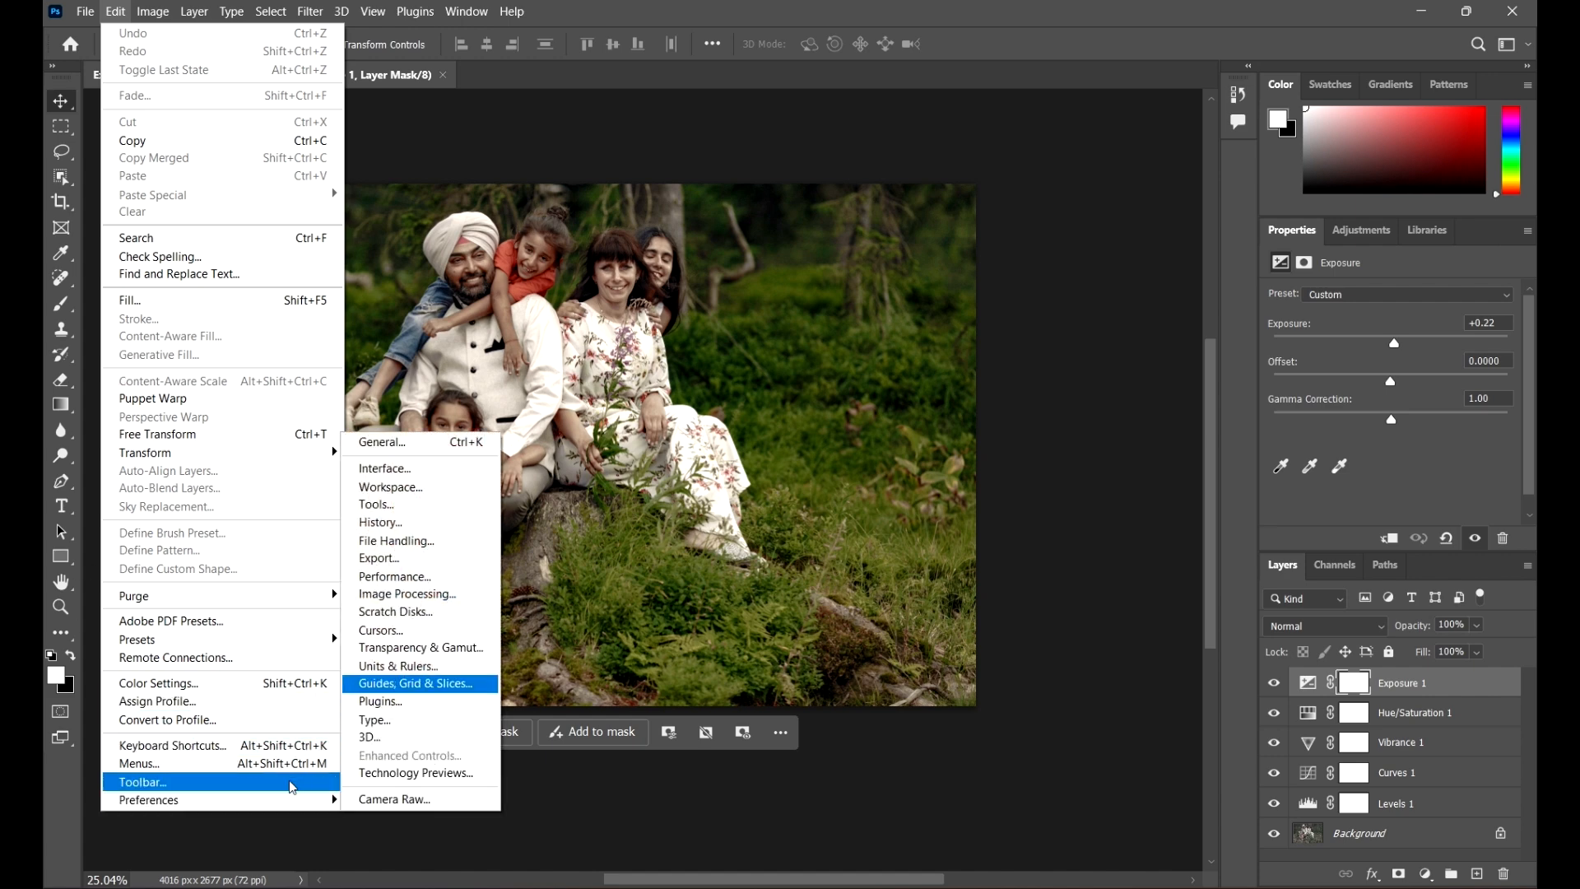
mouse_move(325, 799)
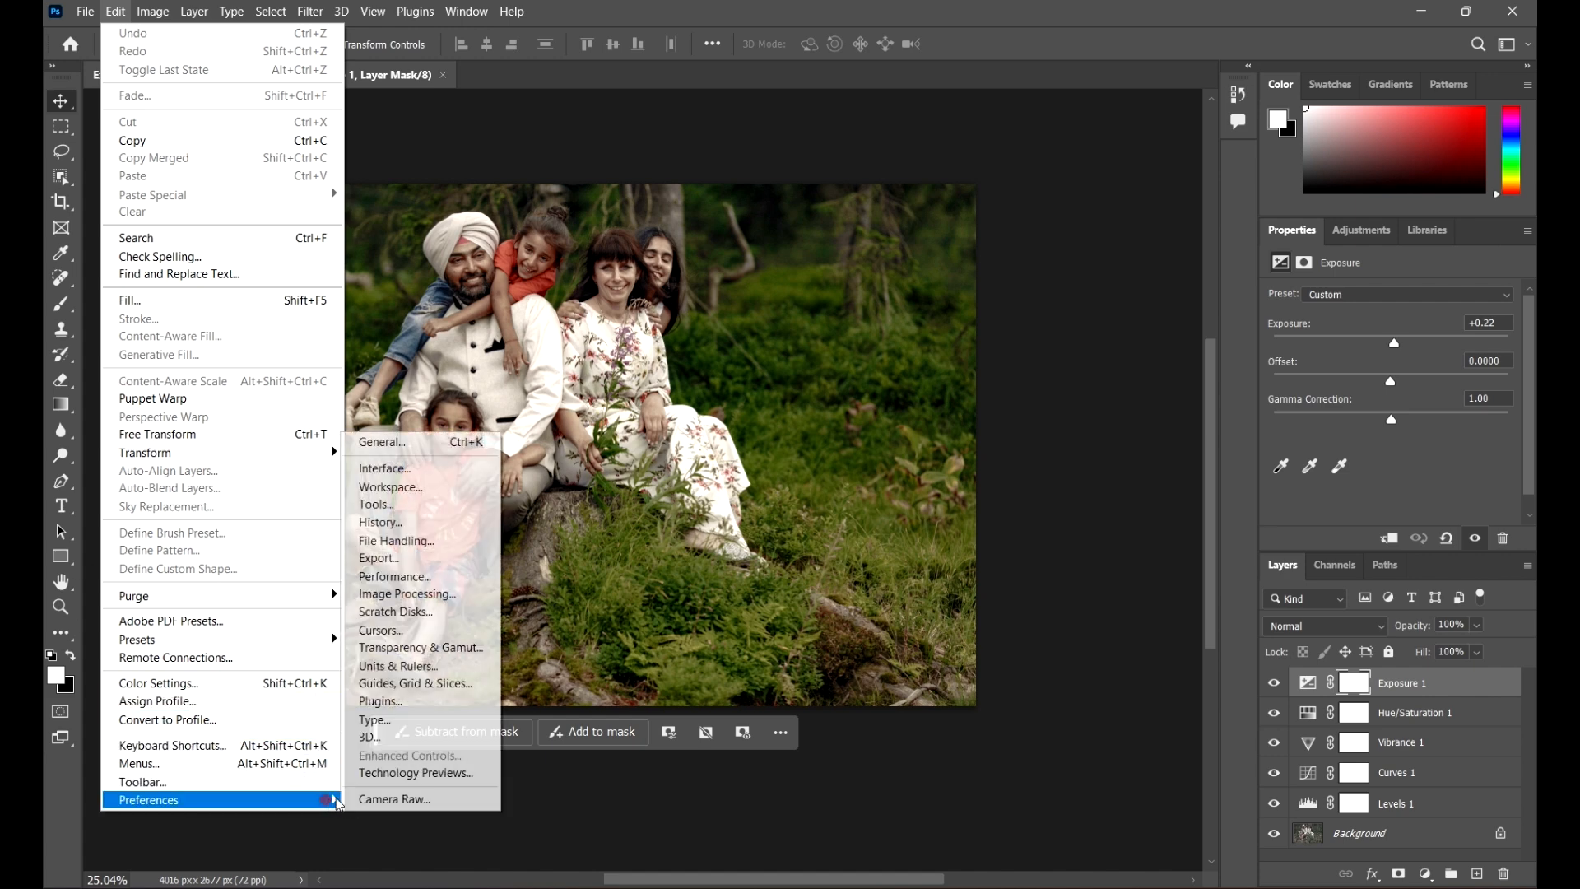
left_click(449, 552)
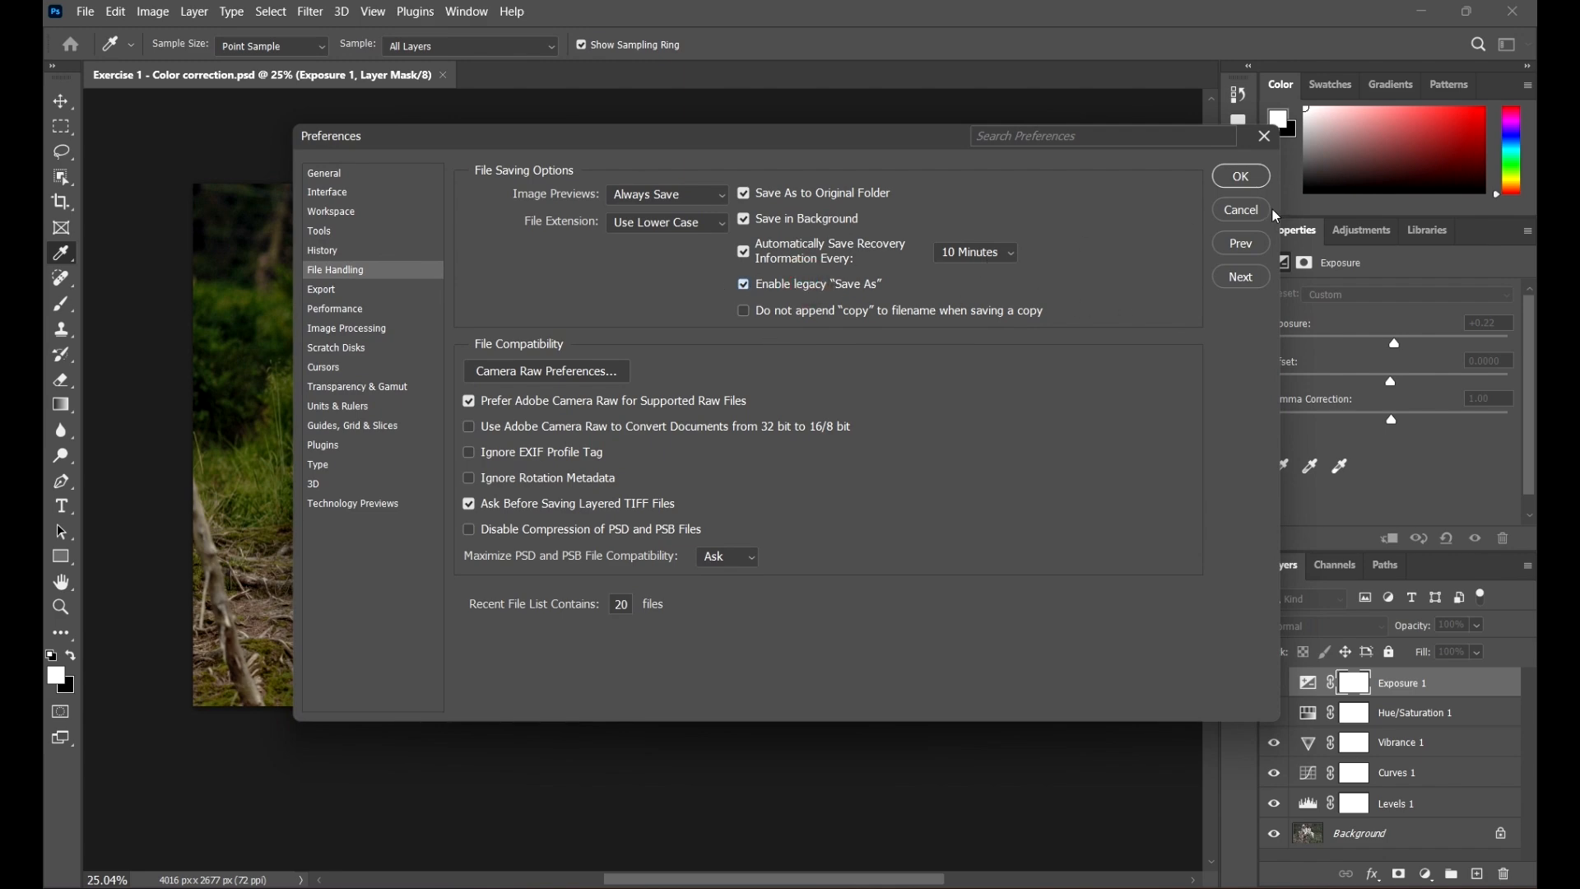
left_click(1242, 175)
Step: Open Save As to check the file type options, then close the dialog
left_click(83, 12)
mouse_move(116, 12)
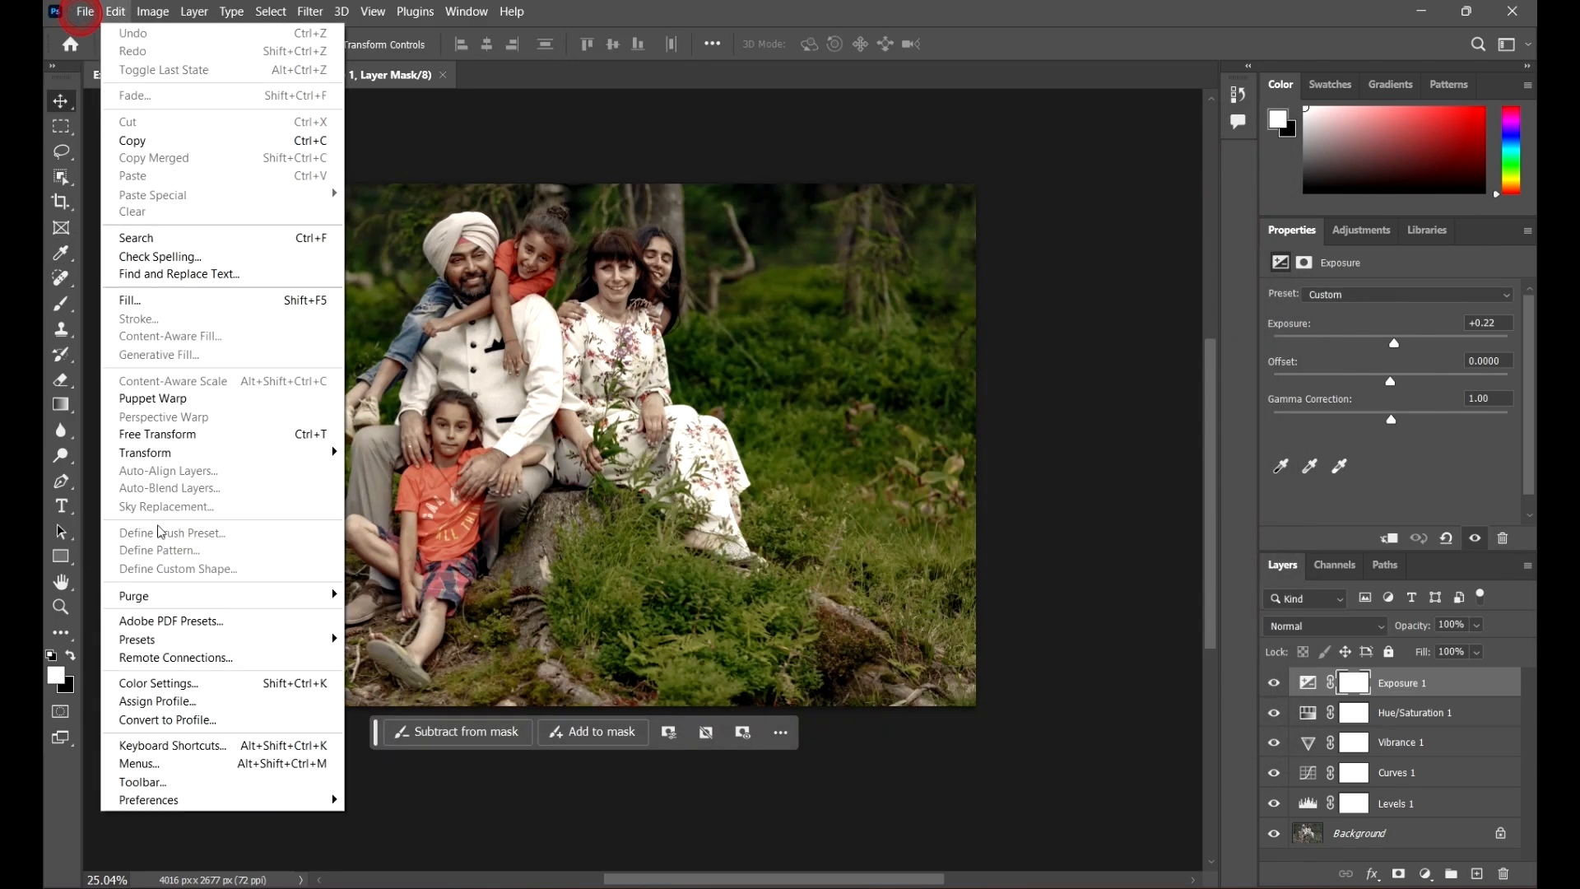
mouse_move(140, 307)
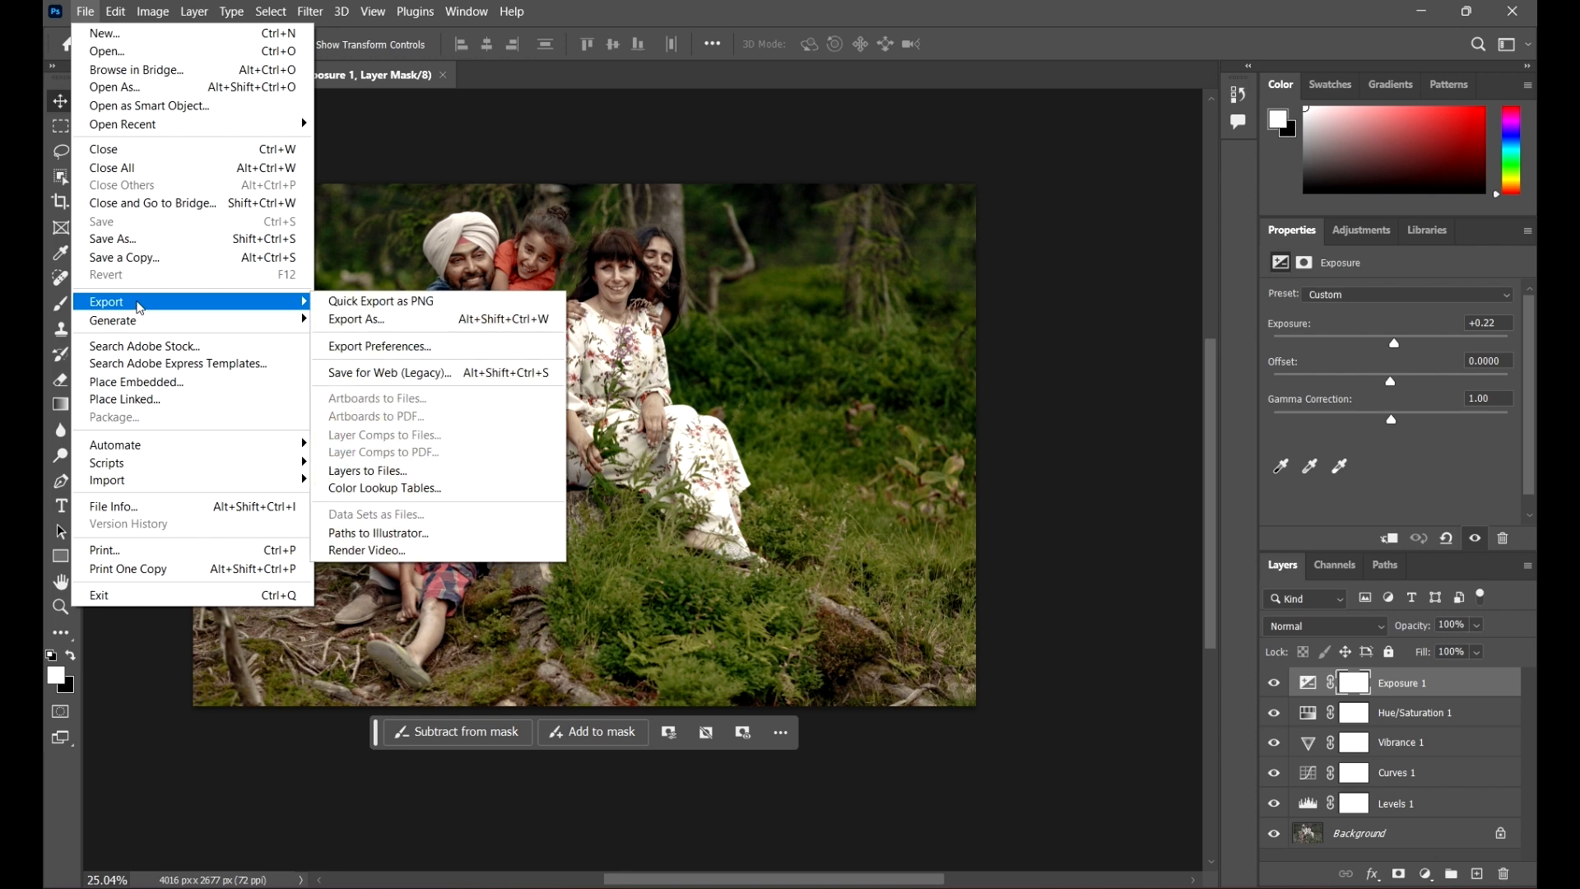
left_click(115, 238)
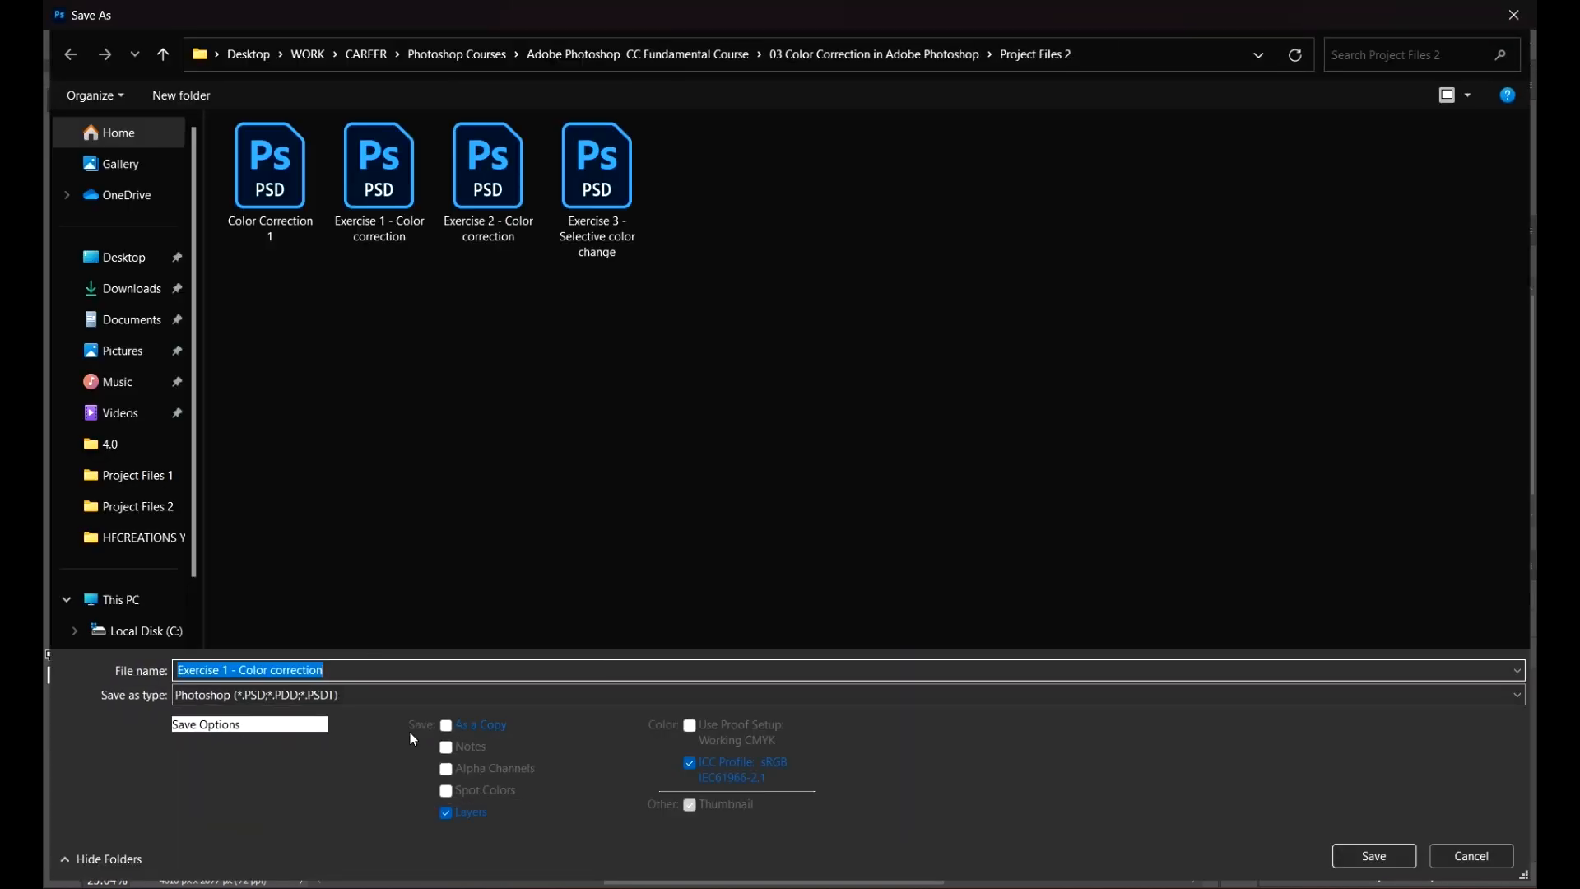
left_click(411, 697)
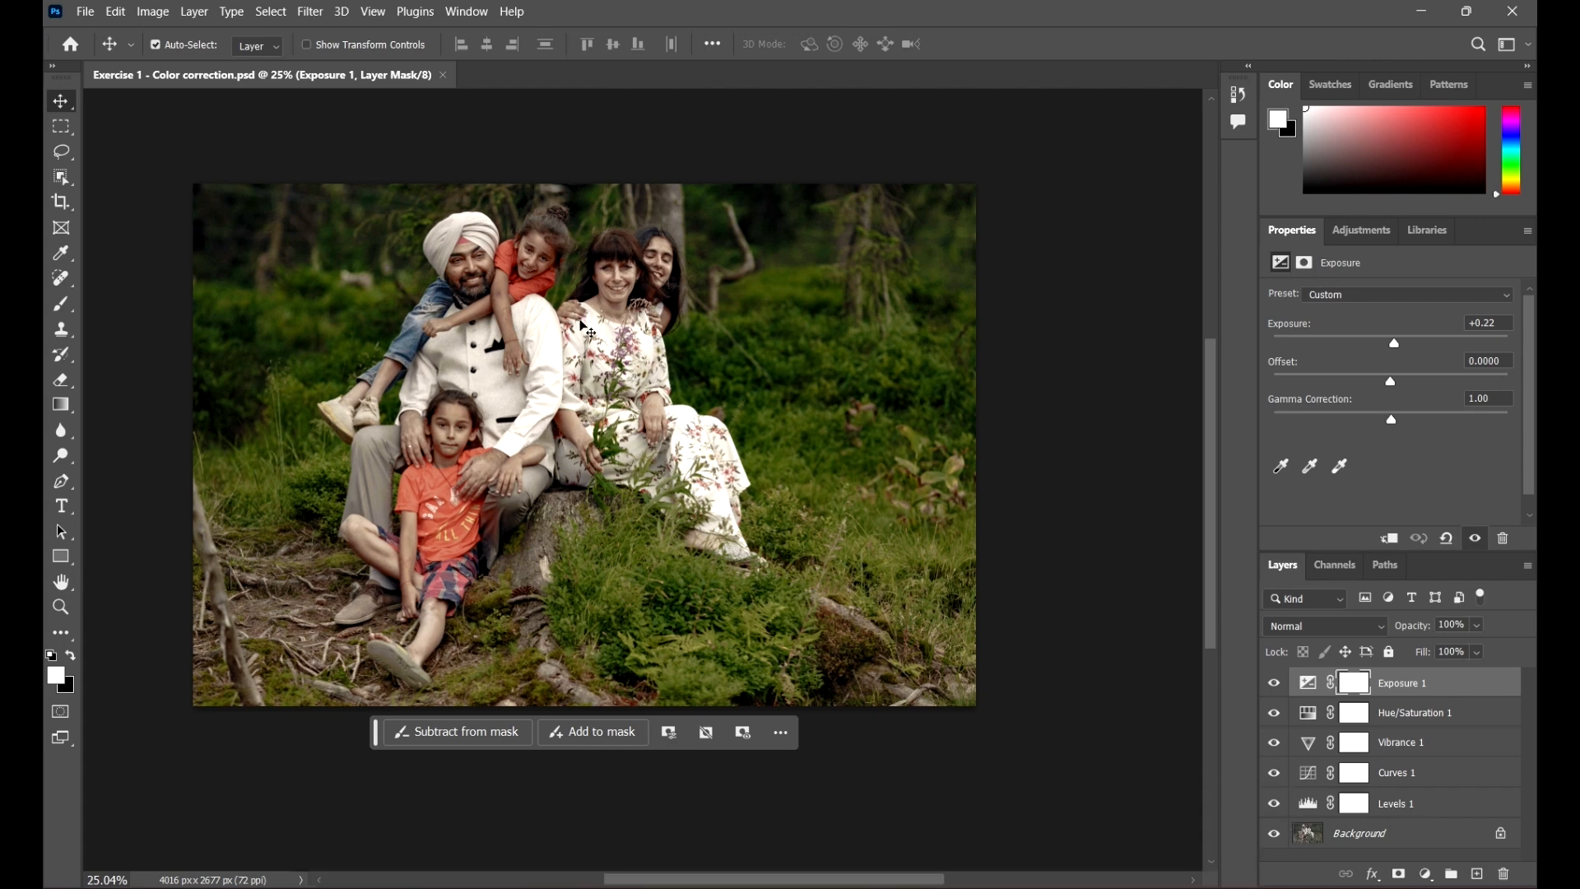
left_click(84, 11)
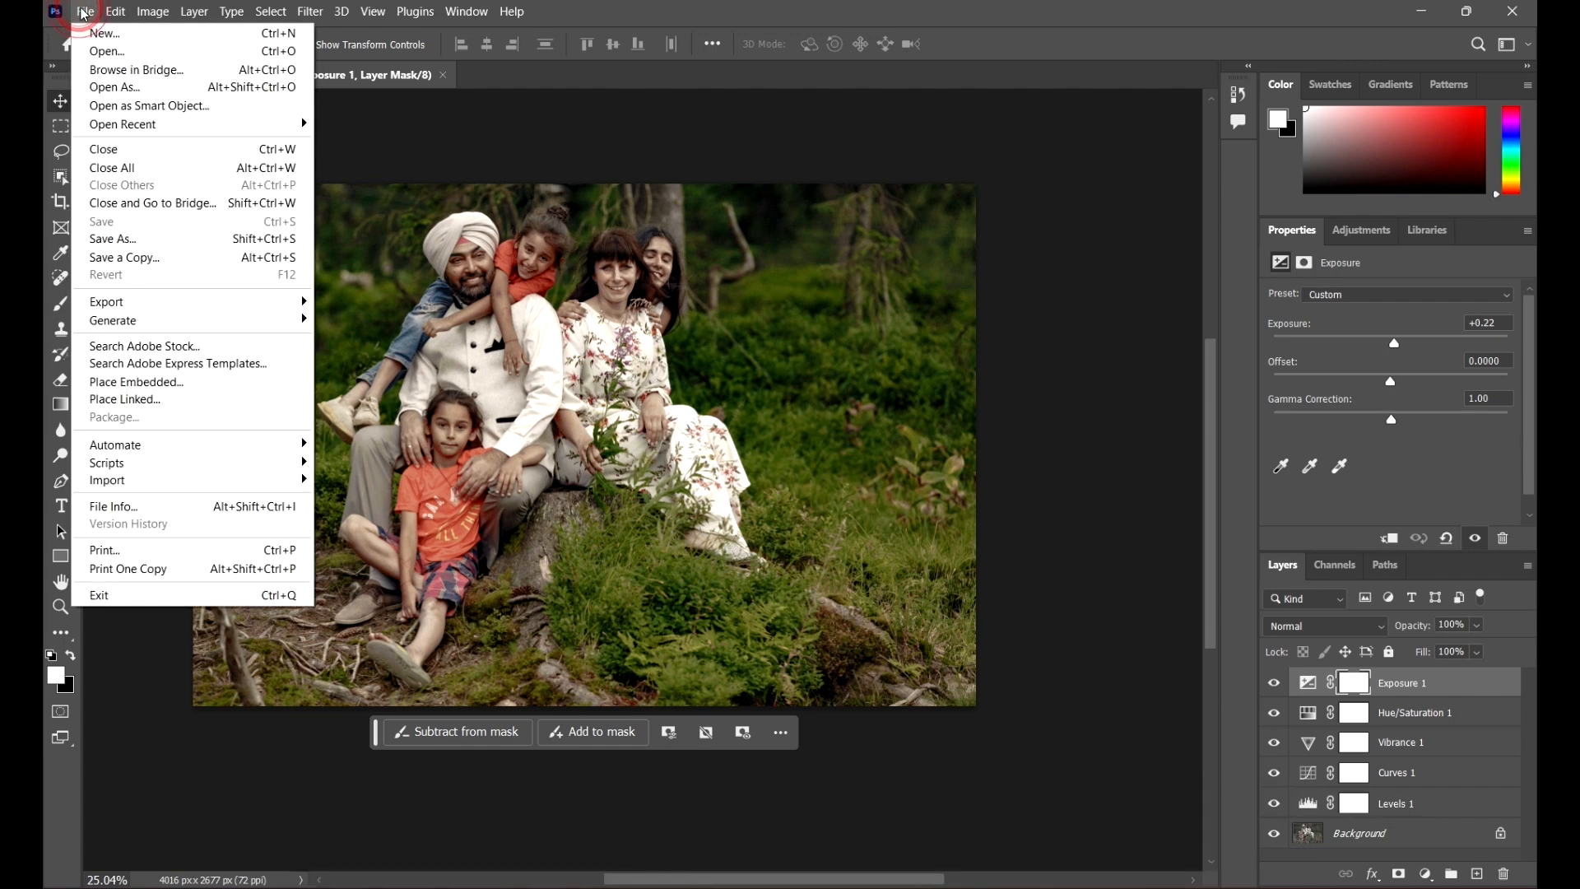
mouse_move(195, 308)
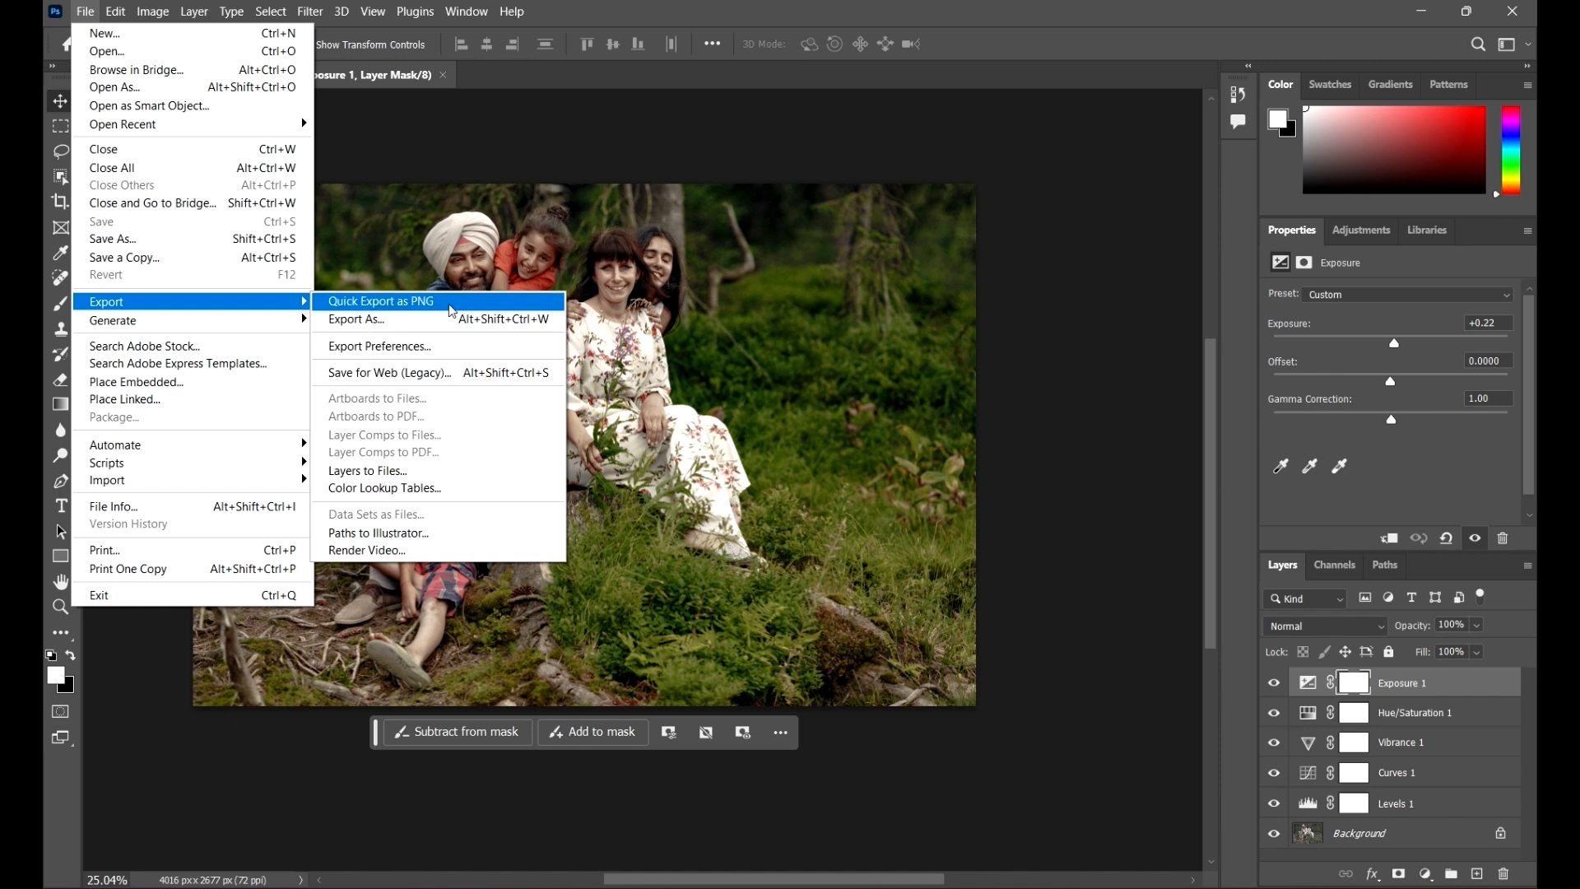
left_click(352, 301)
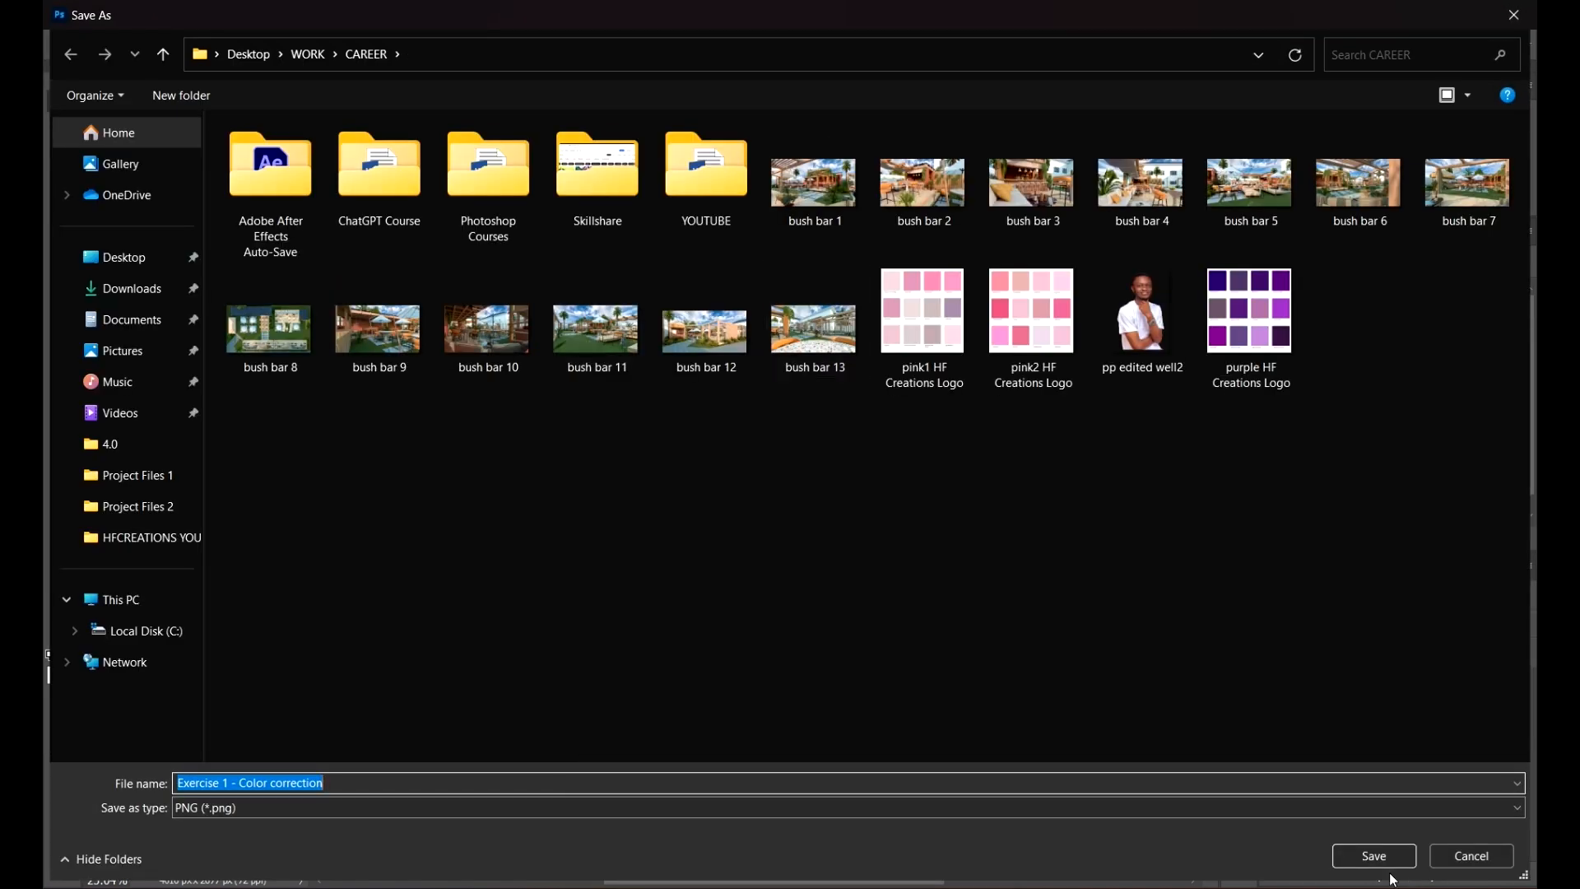
left_click(1514, 14)
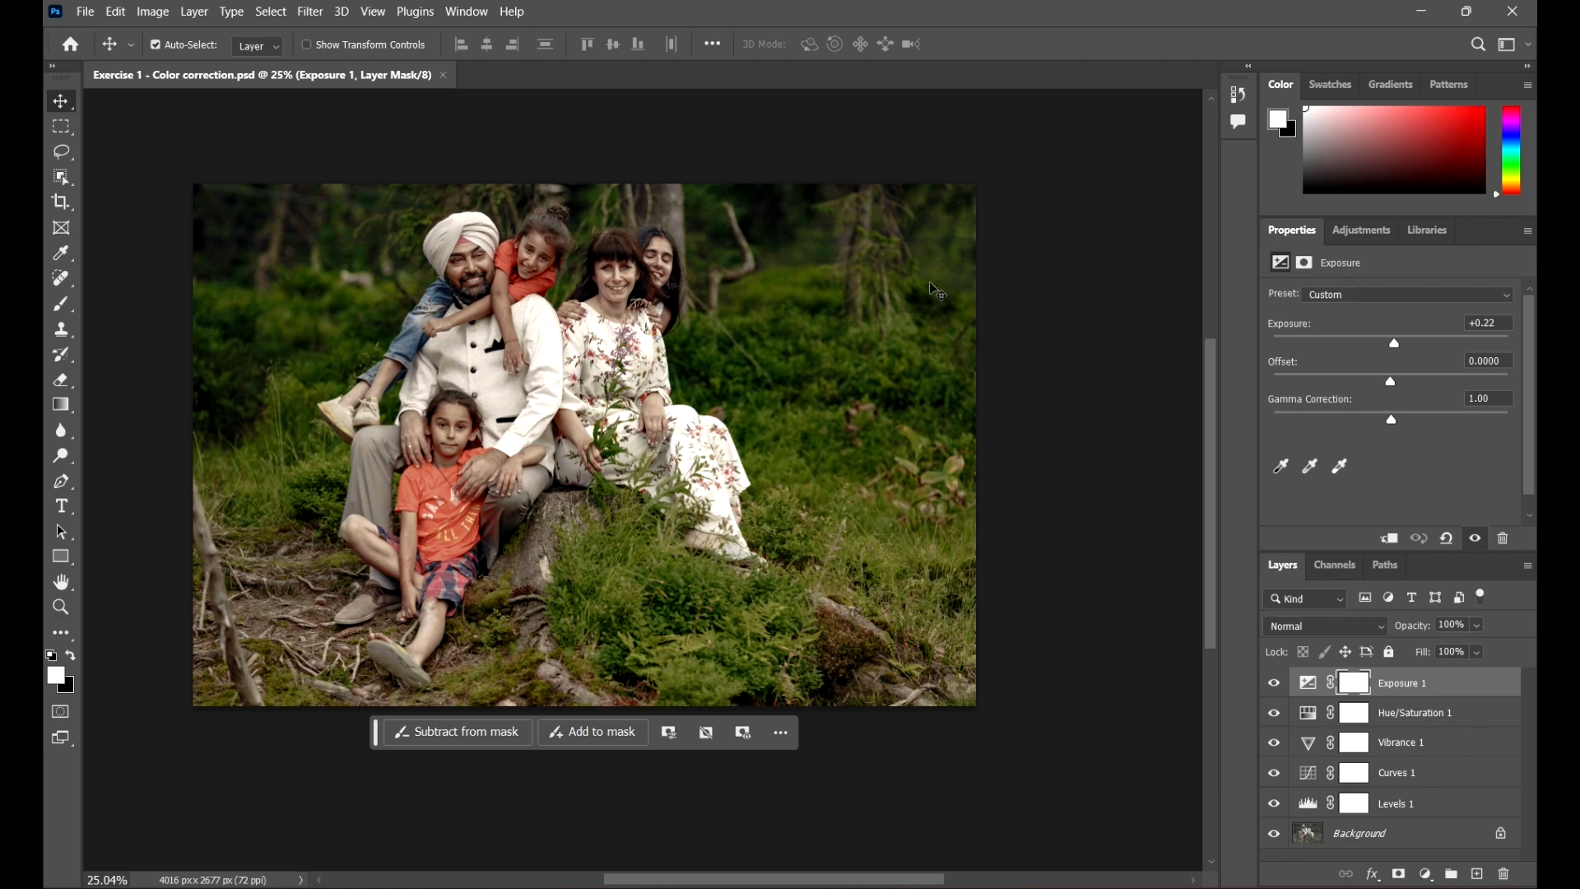
Step: Quick-export the document as a PNG into the Project Files 2 folder
left_click(85, 12)
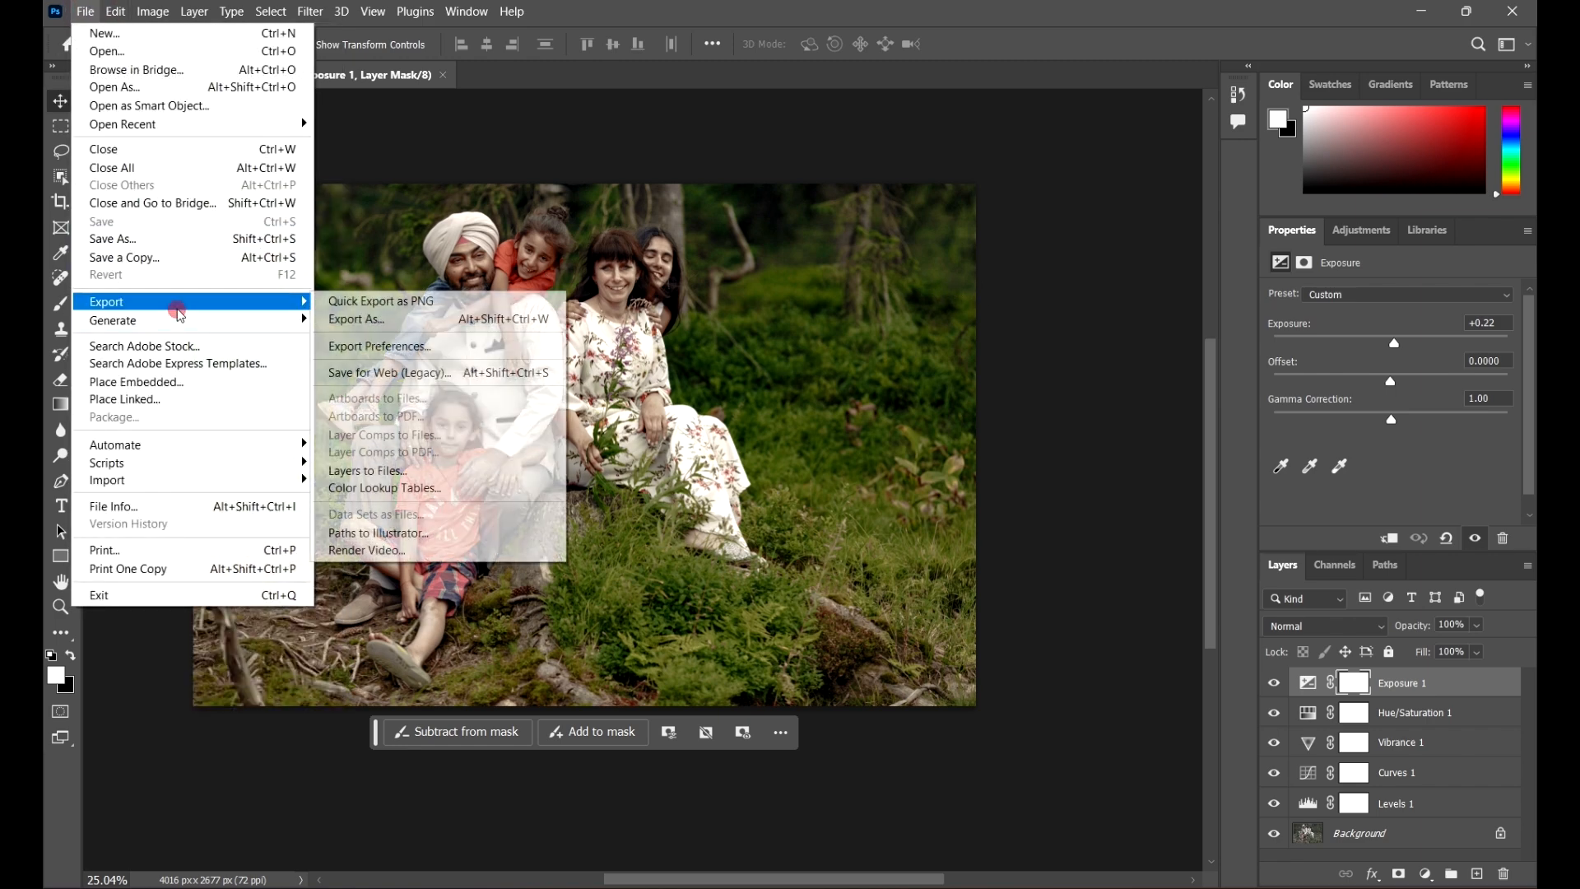
left_click(451, 301)
left_click(147, 506)
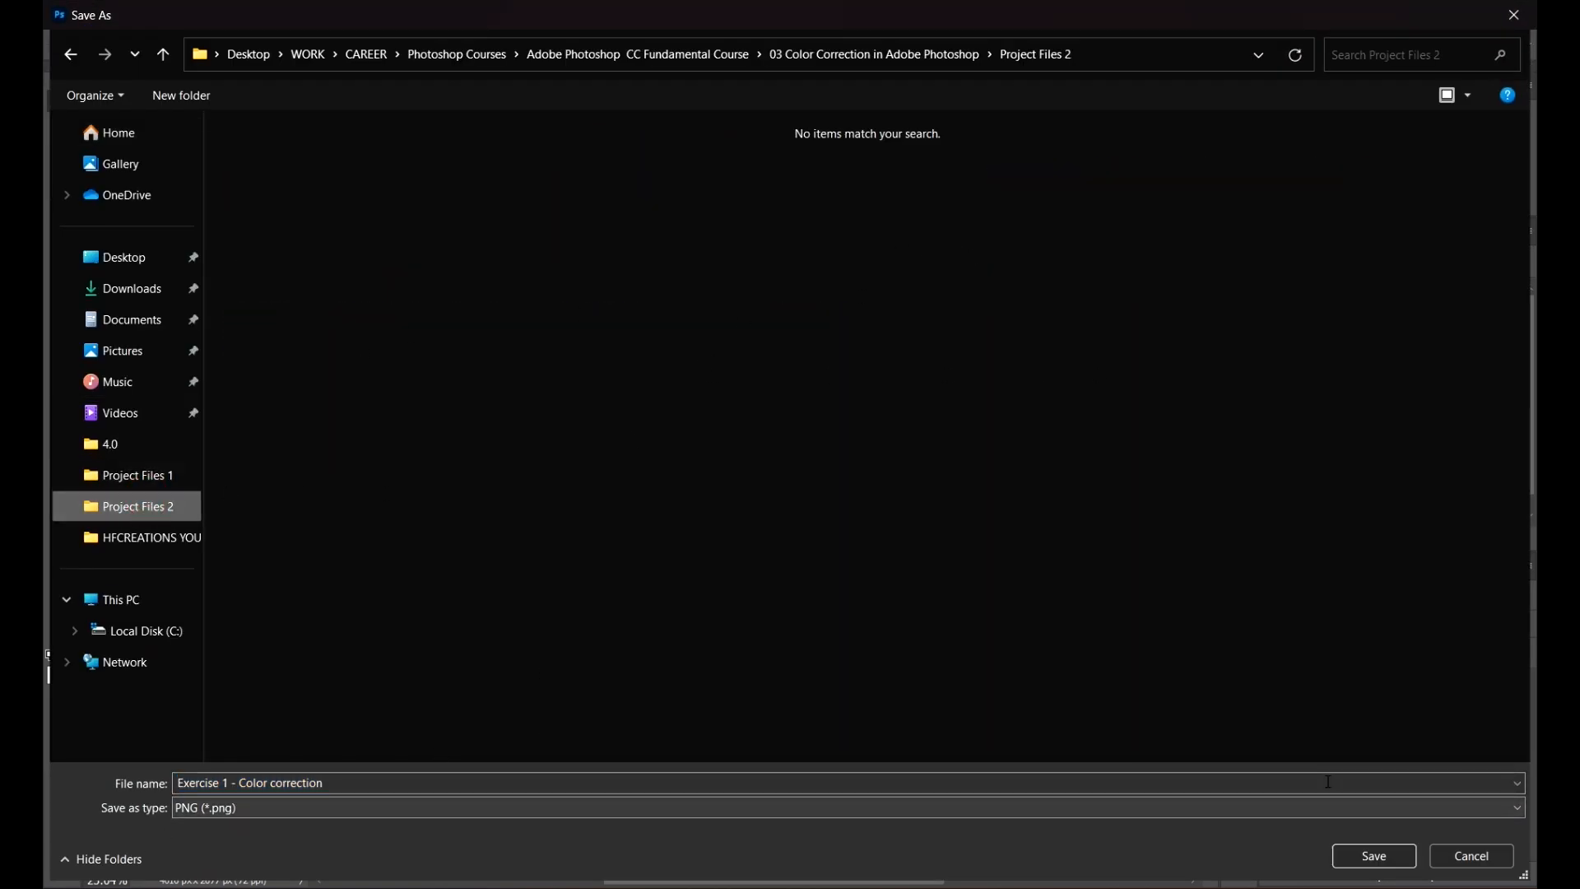
left_click(1409, 856)
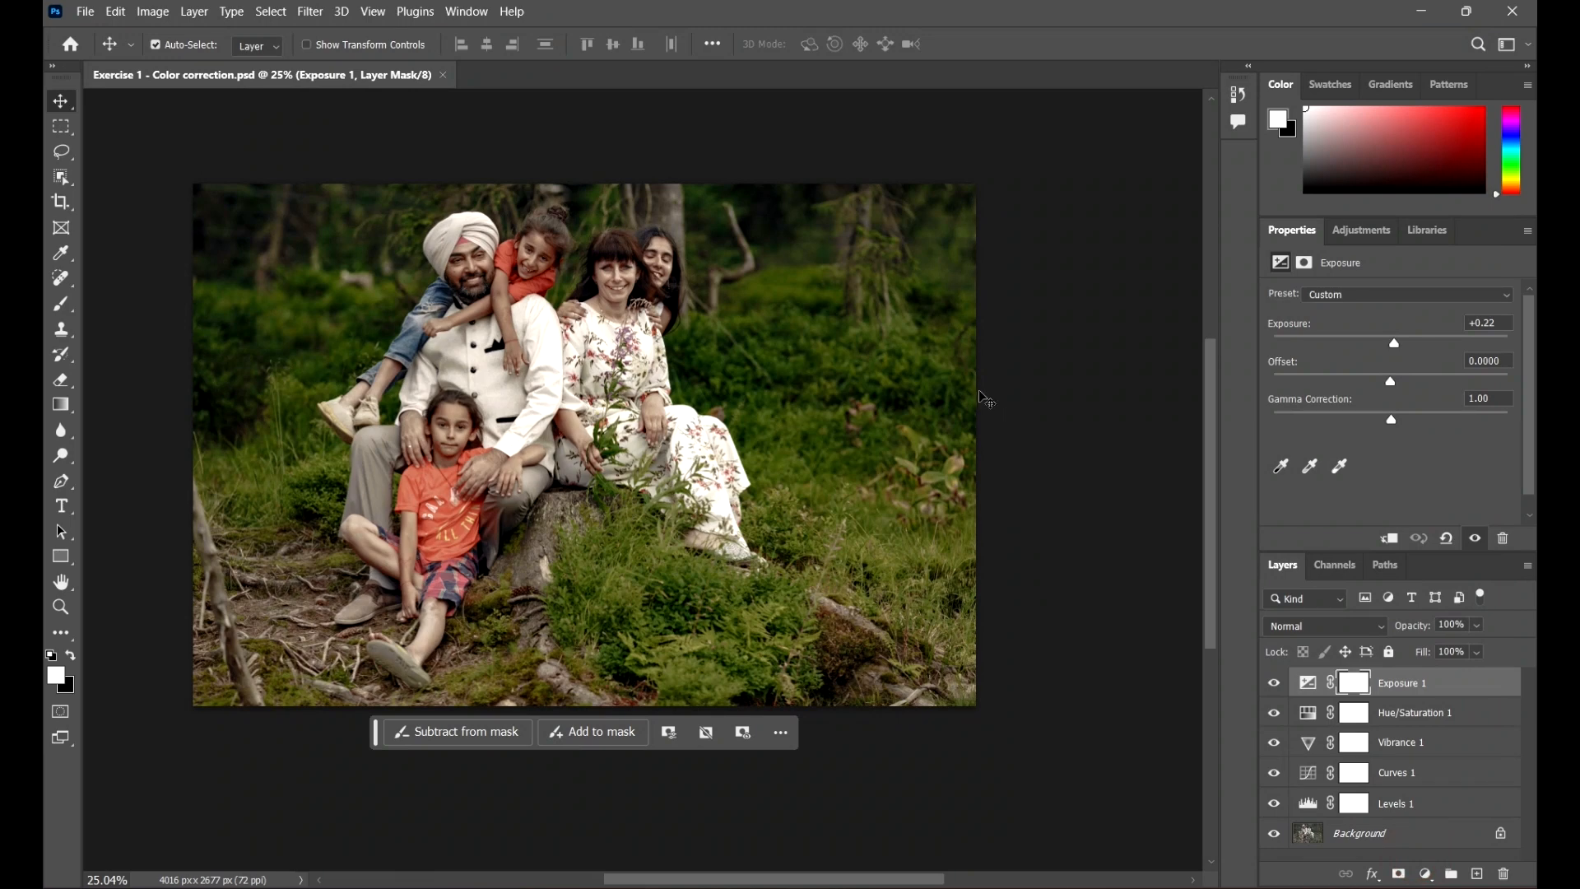
Step: Open the Project Files 2 folder and view the exported Exercise 1 - Color correction V1 JPEG in the photo viewer
scroll(905, 461, "down", 1)
scroll(739, 619, "up", 2)
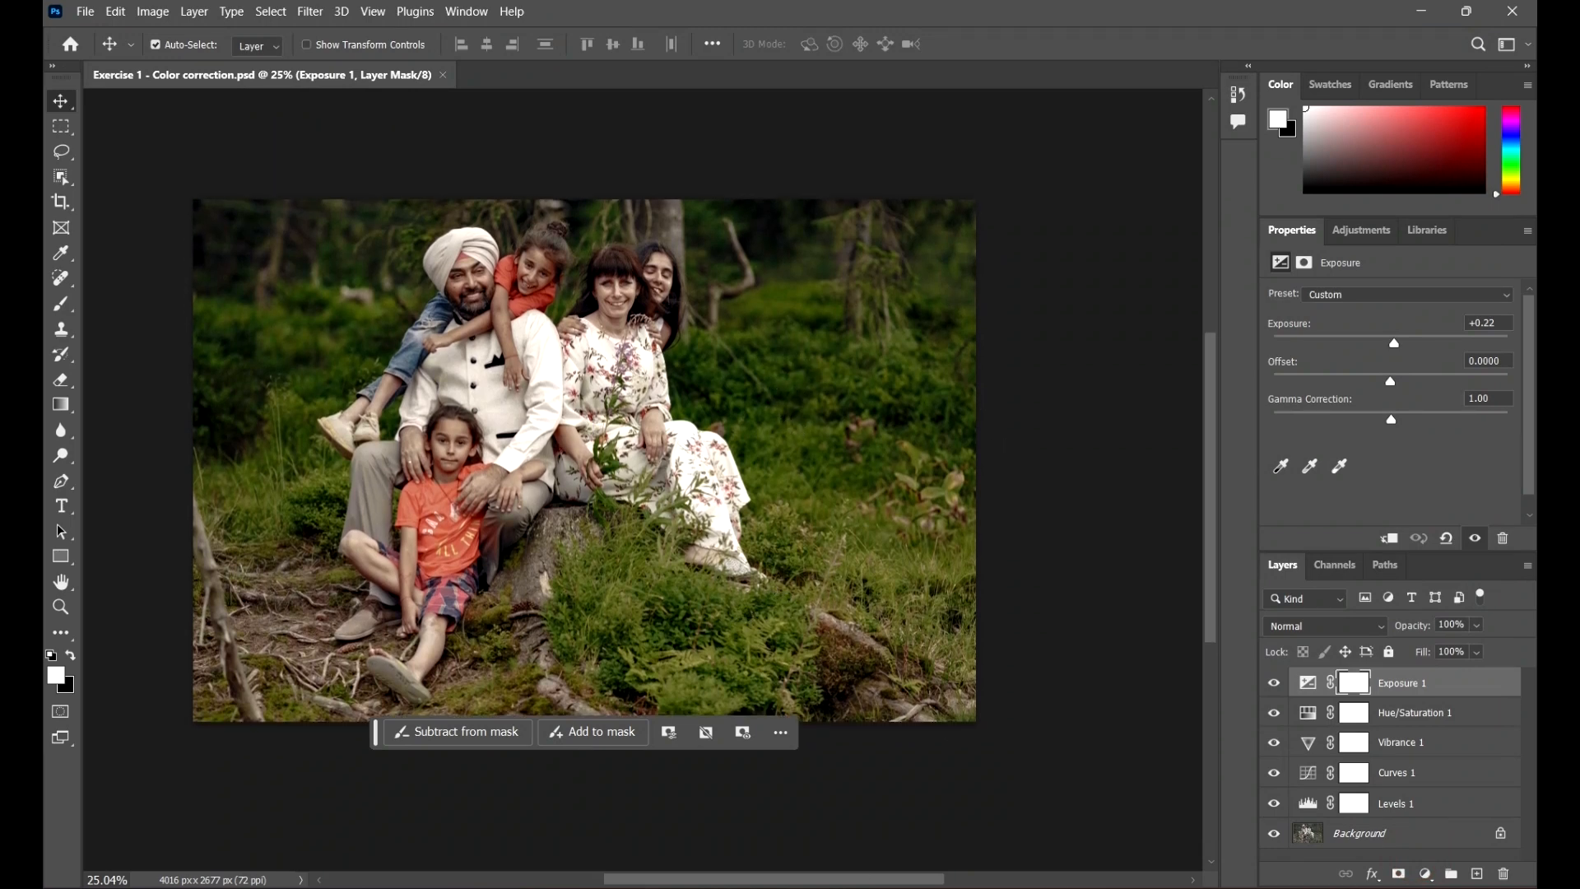
left_click(749, 822)
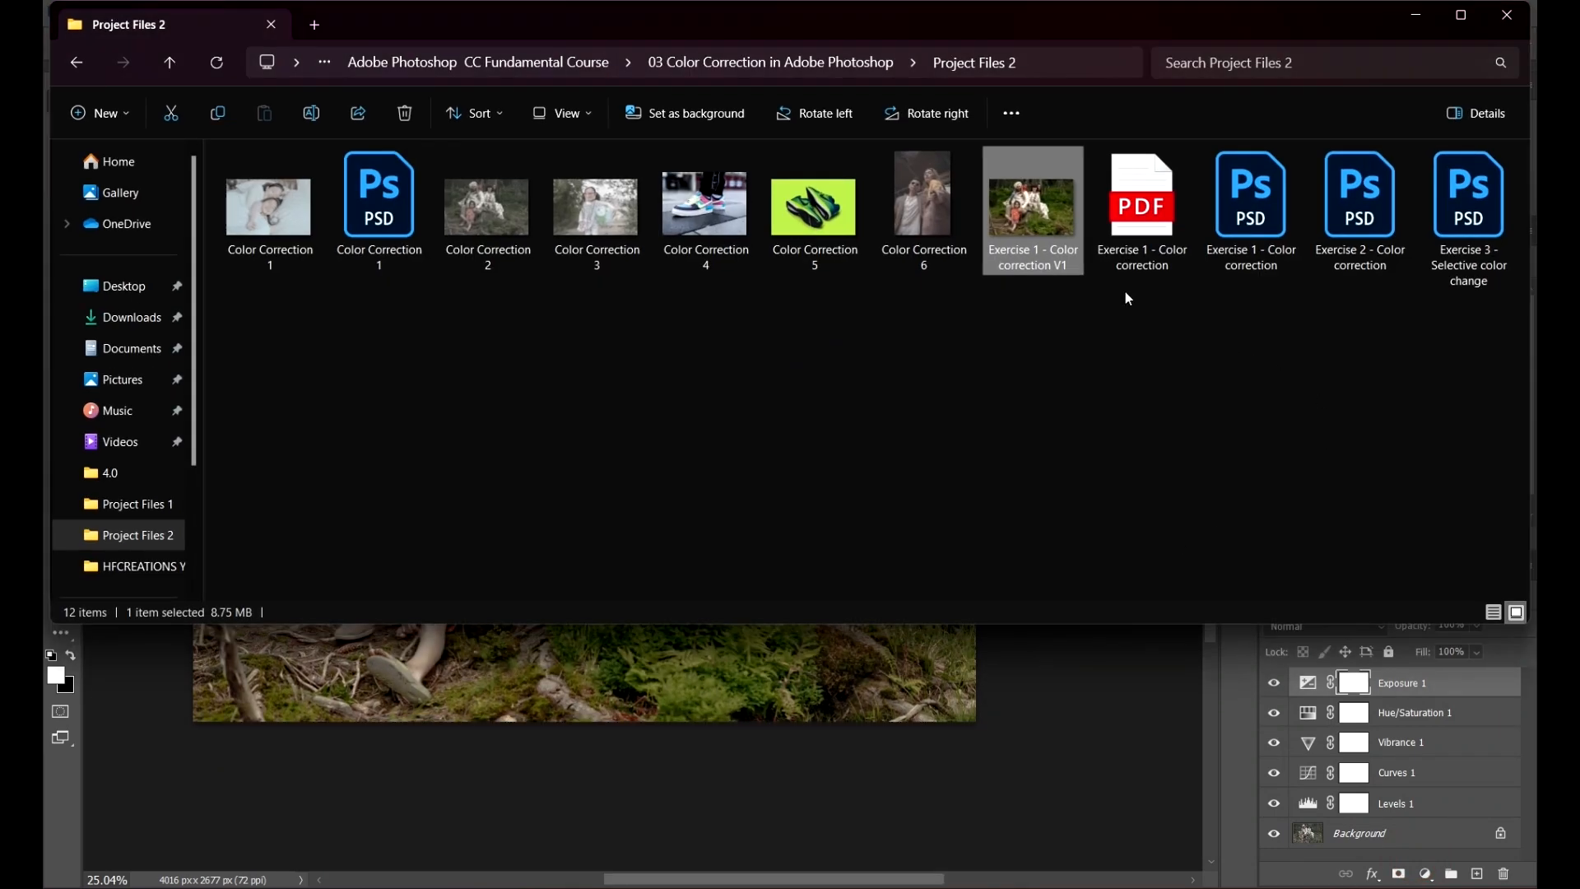
left_click(1104, 352)
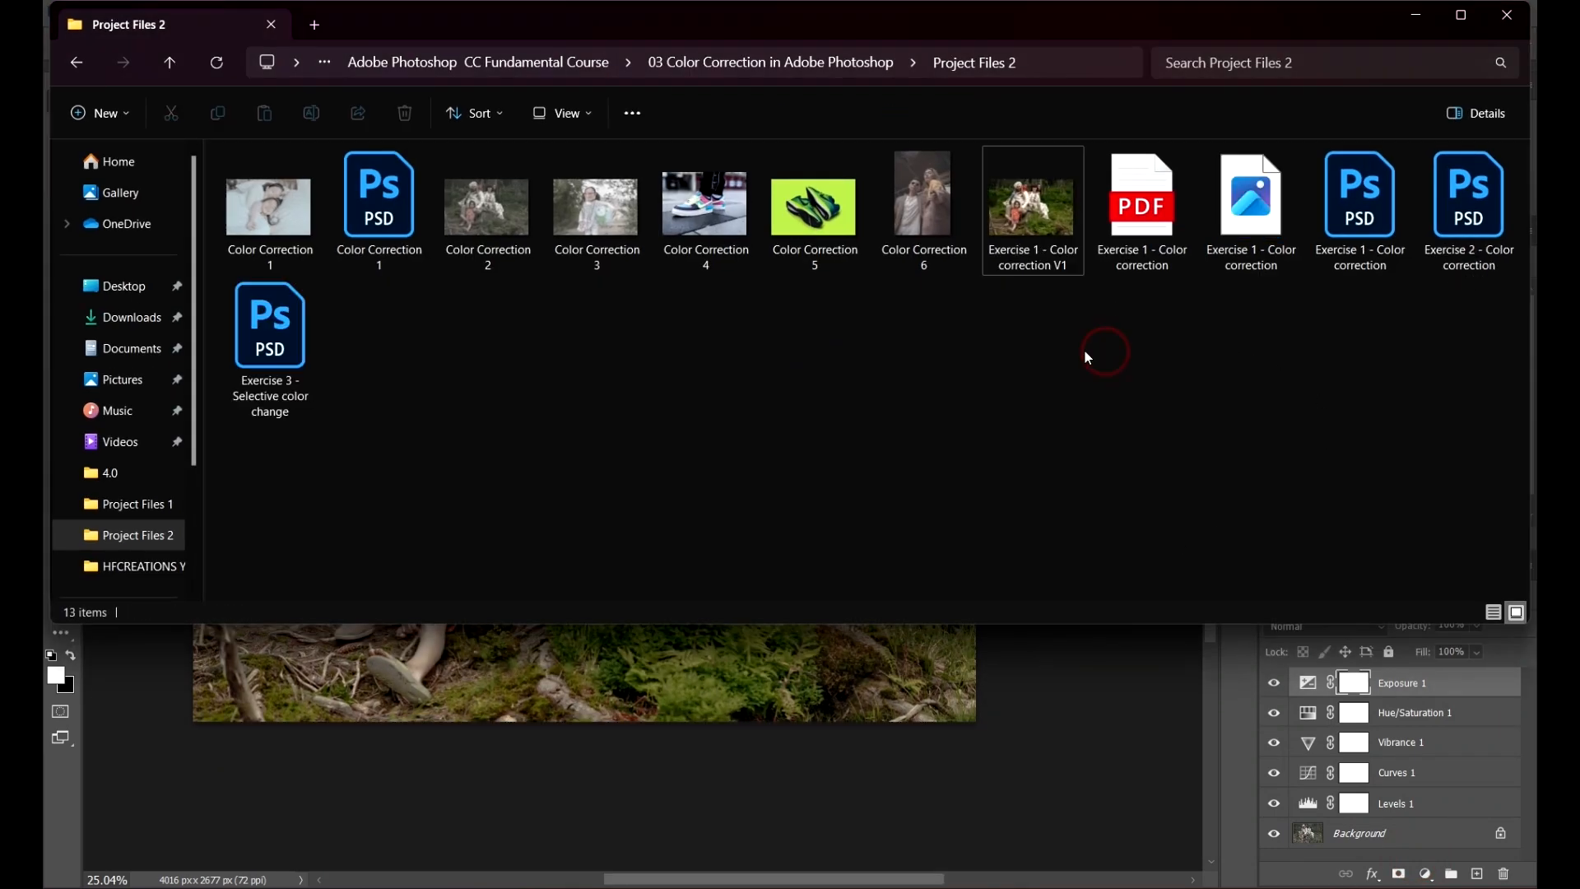
right_click(1219, 339)
left_click(1245, 213)
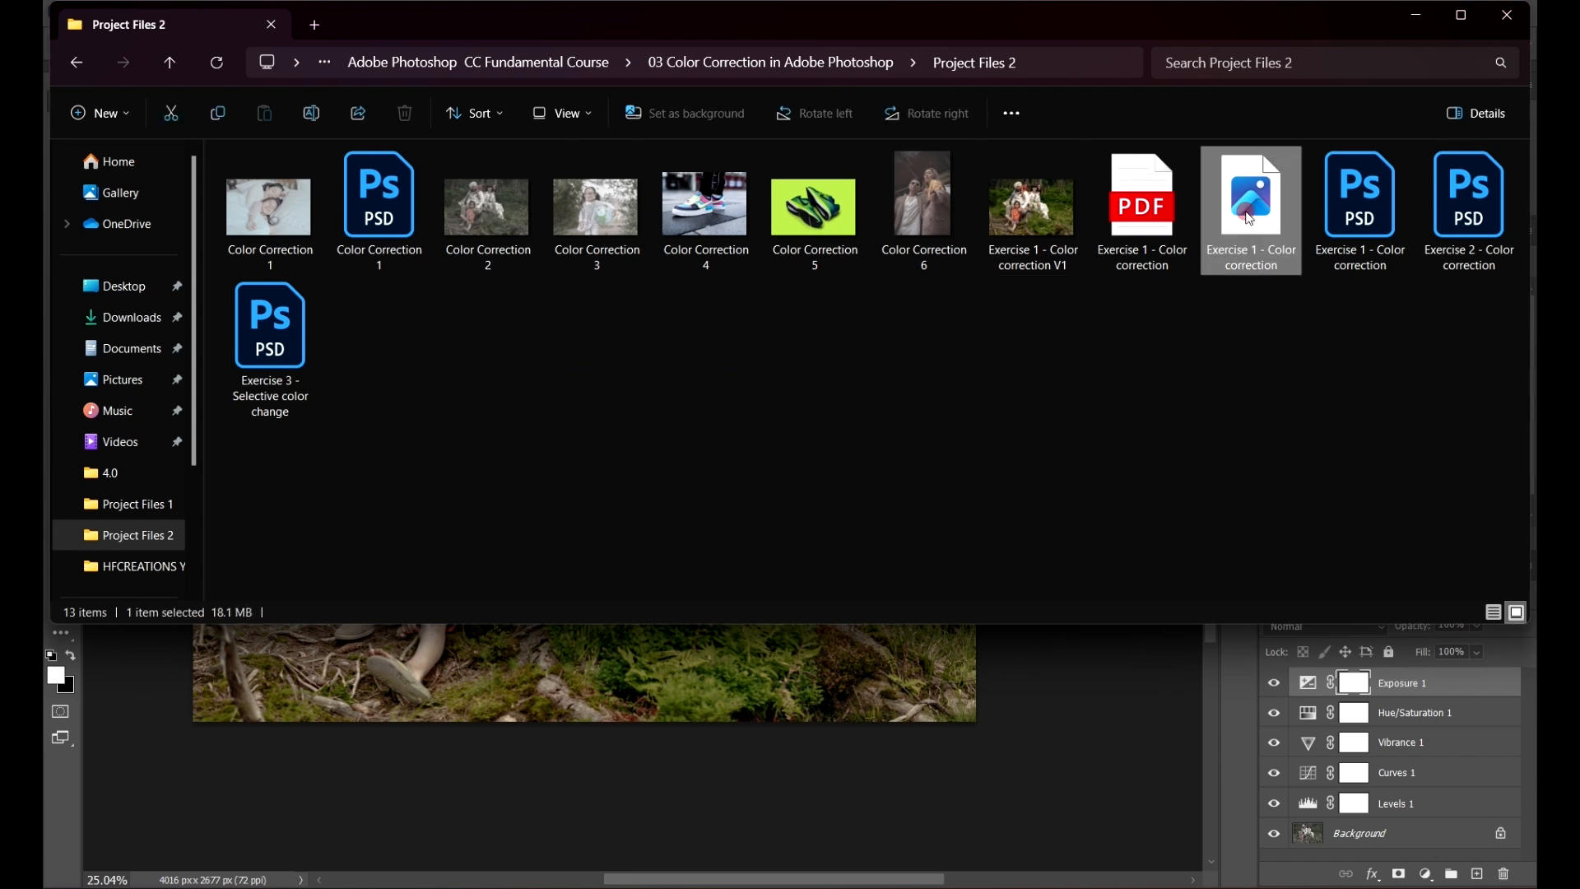
double_click(1053, 220)
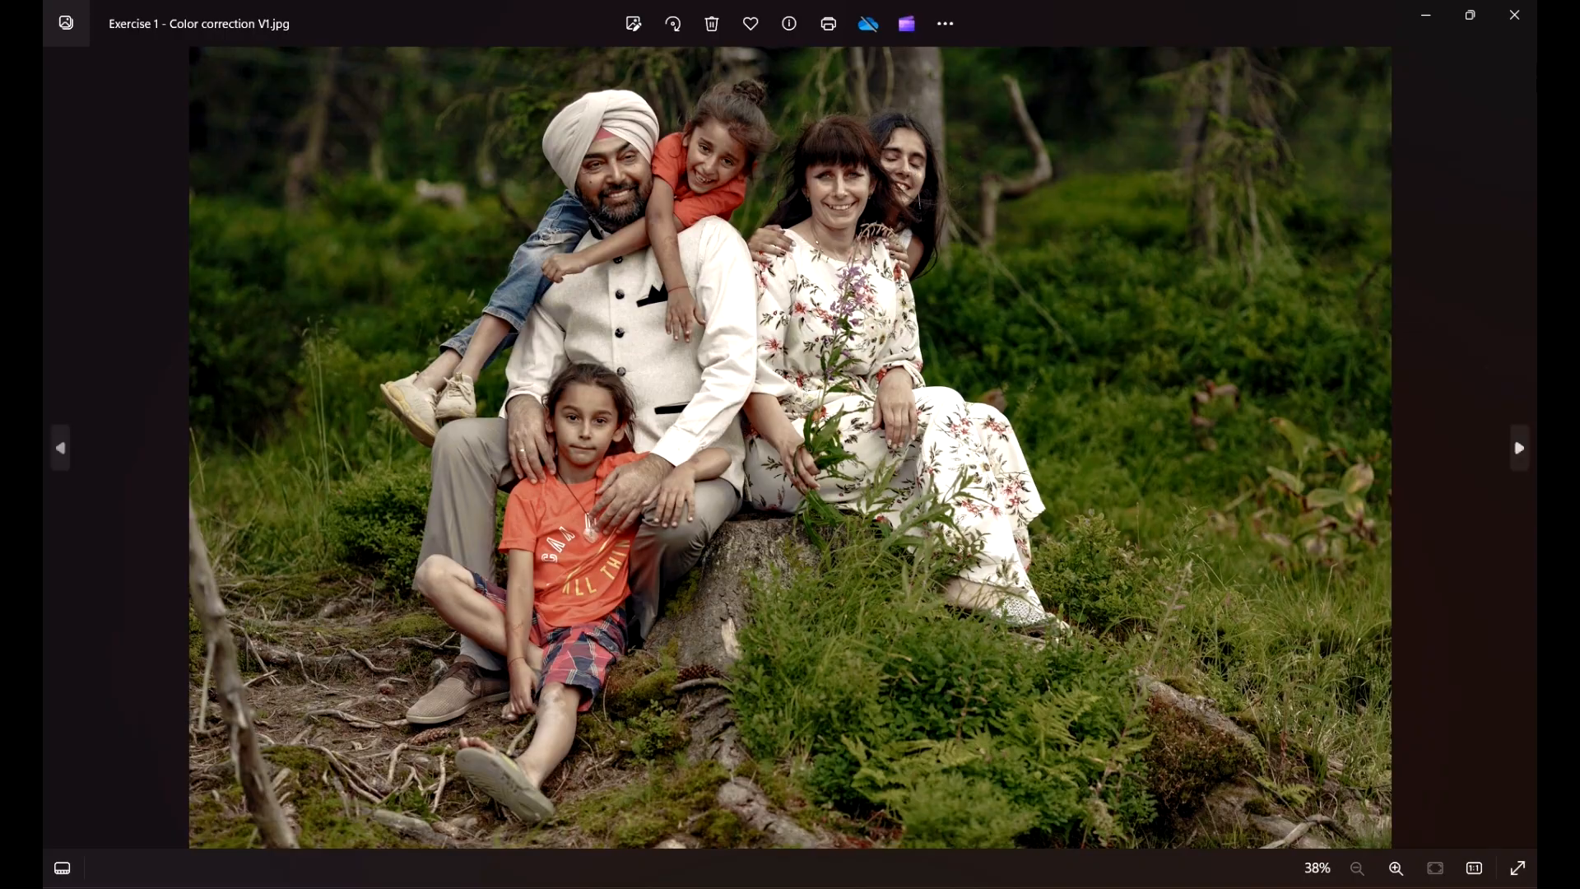
left_click(1515, 15)
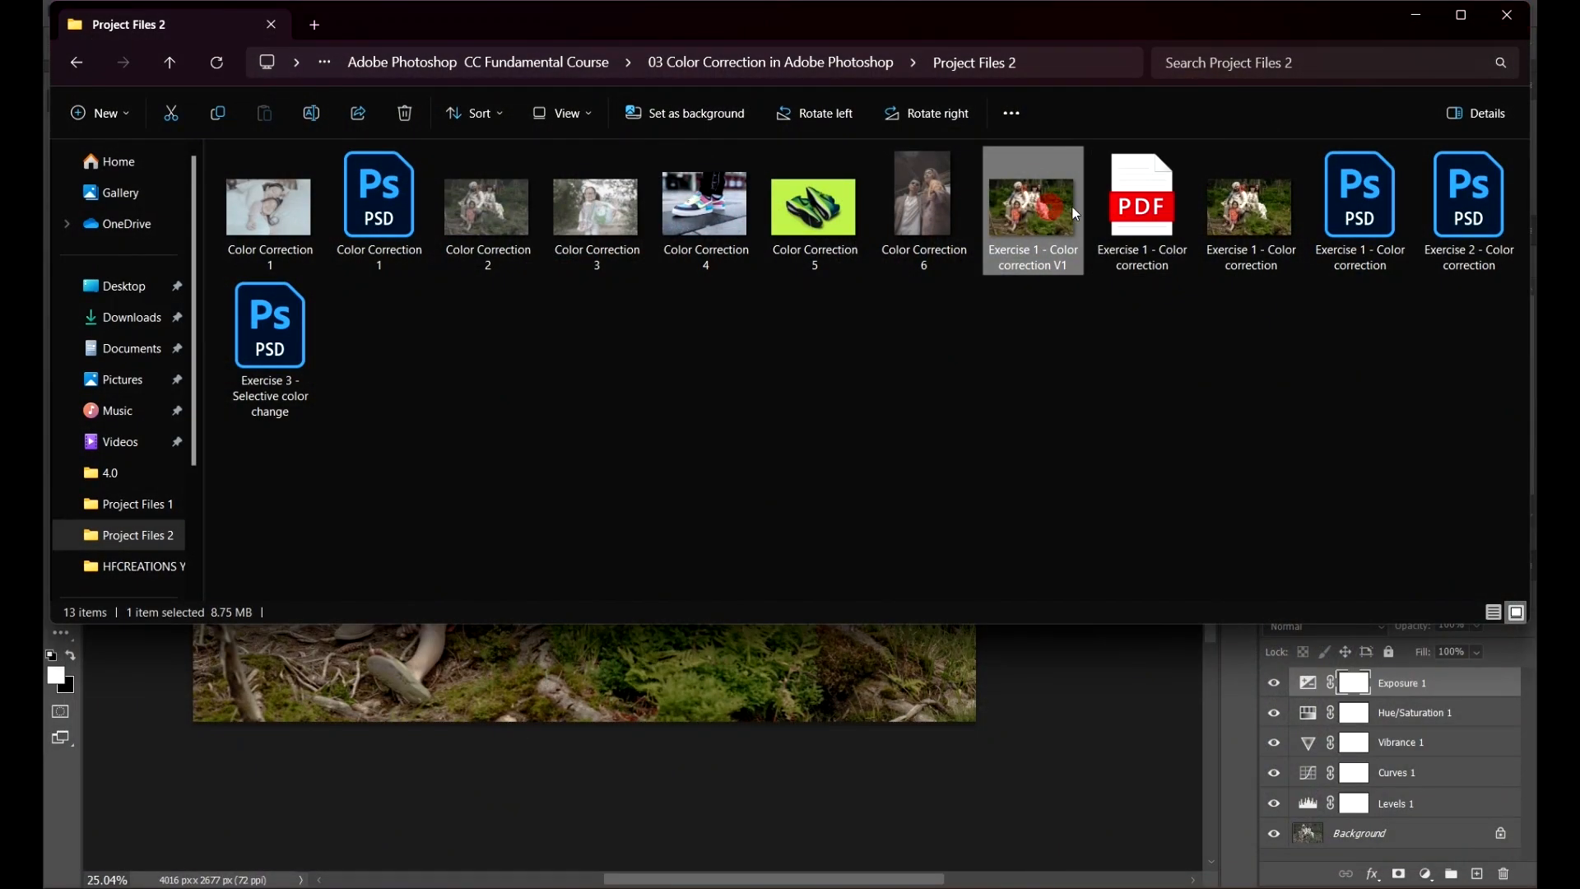
Step: Open the exported Exercise 1 - Color correction PNG in the photo viewer to compare it with the JPEG
left_click(1241, 210)
double_click(1053, 205)
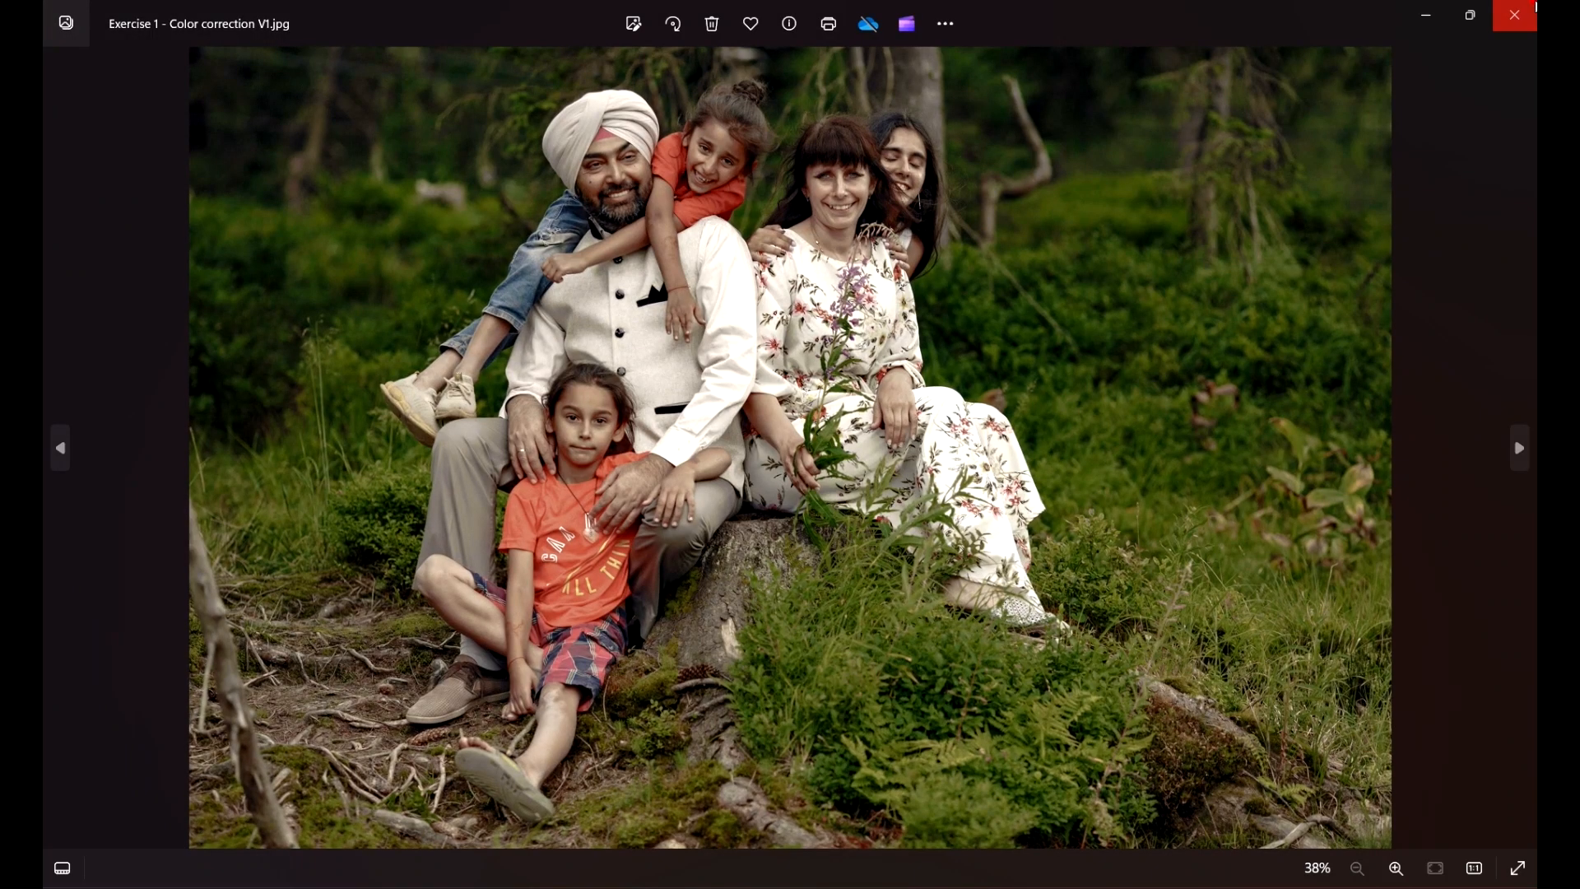
left_click(1533, 8)
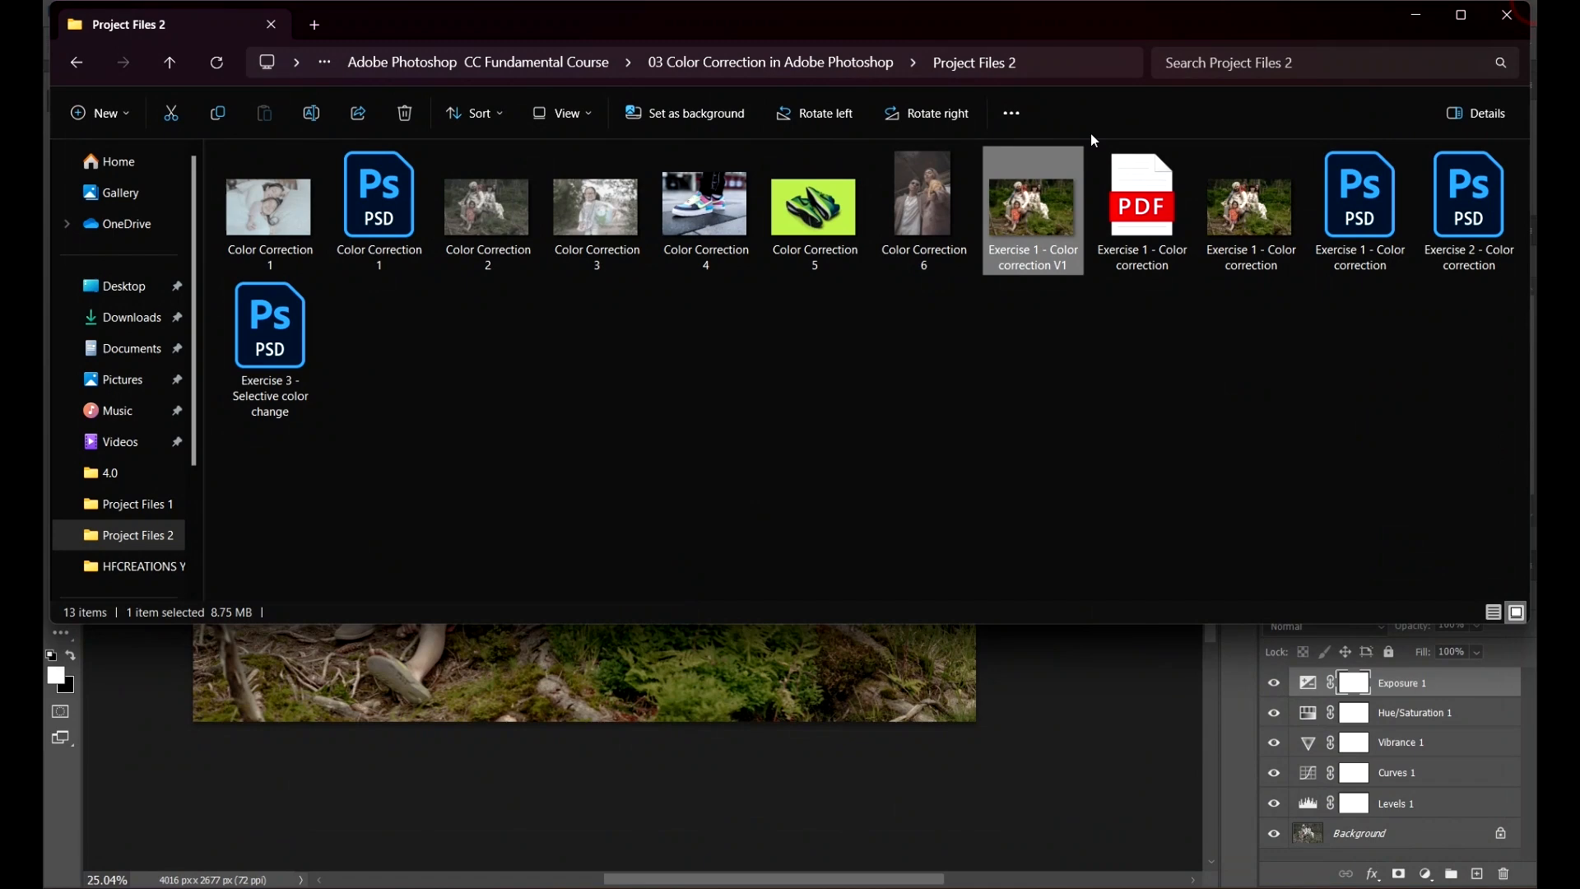
double_click(1238, 198)
scroll(638, 216, "up", 4)
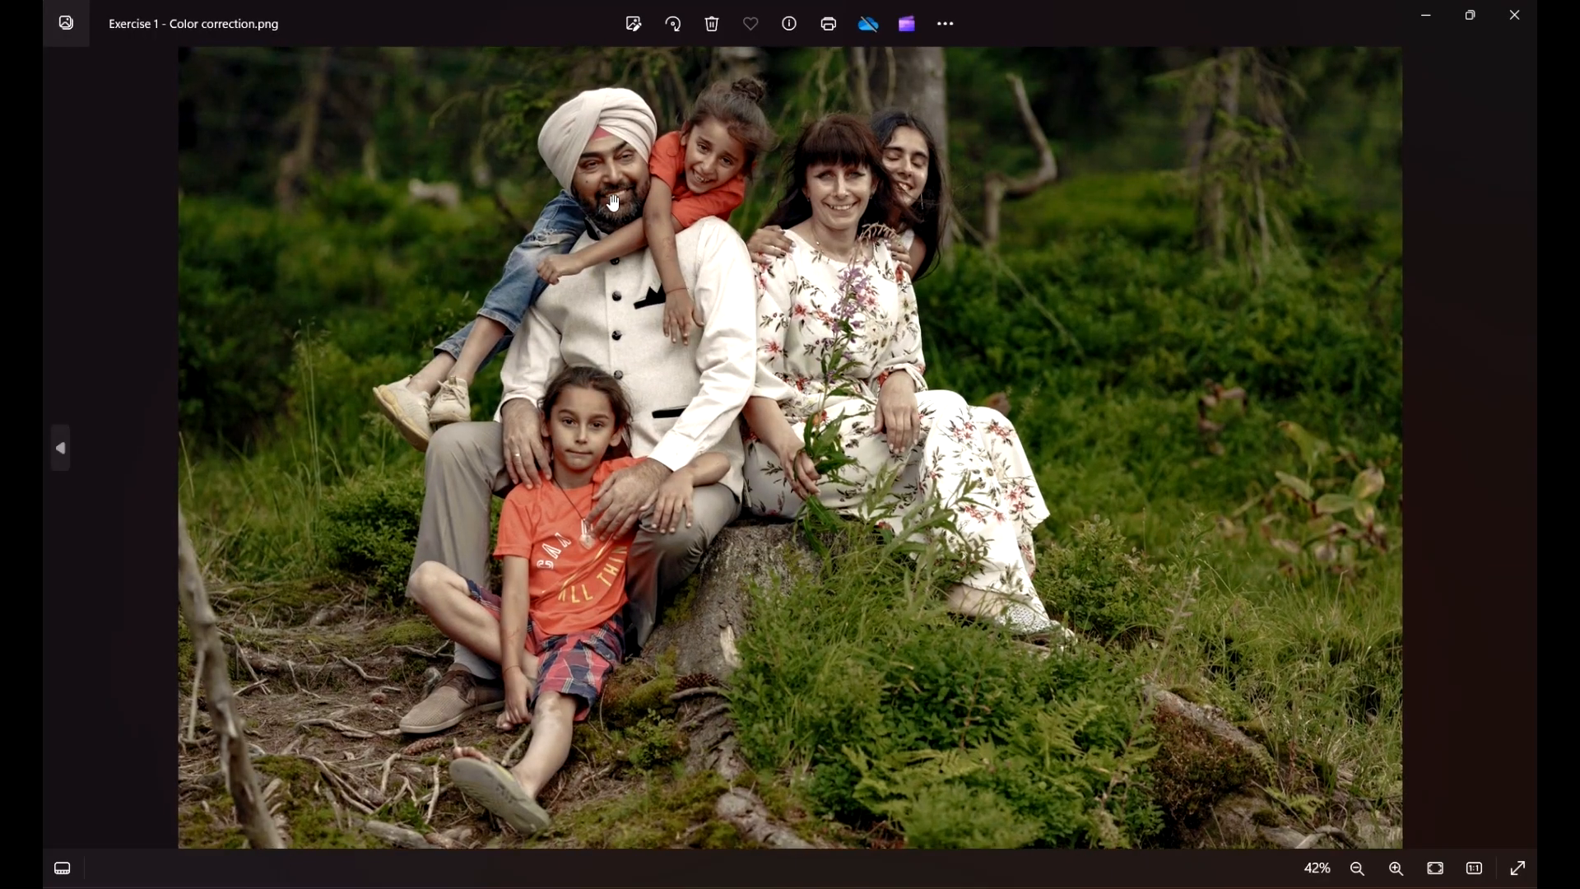
scroll(637, 215, "down", 5)
left_click(1513, 15)
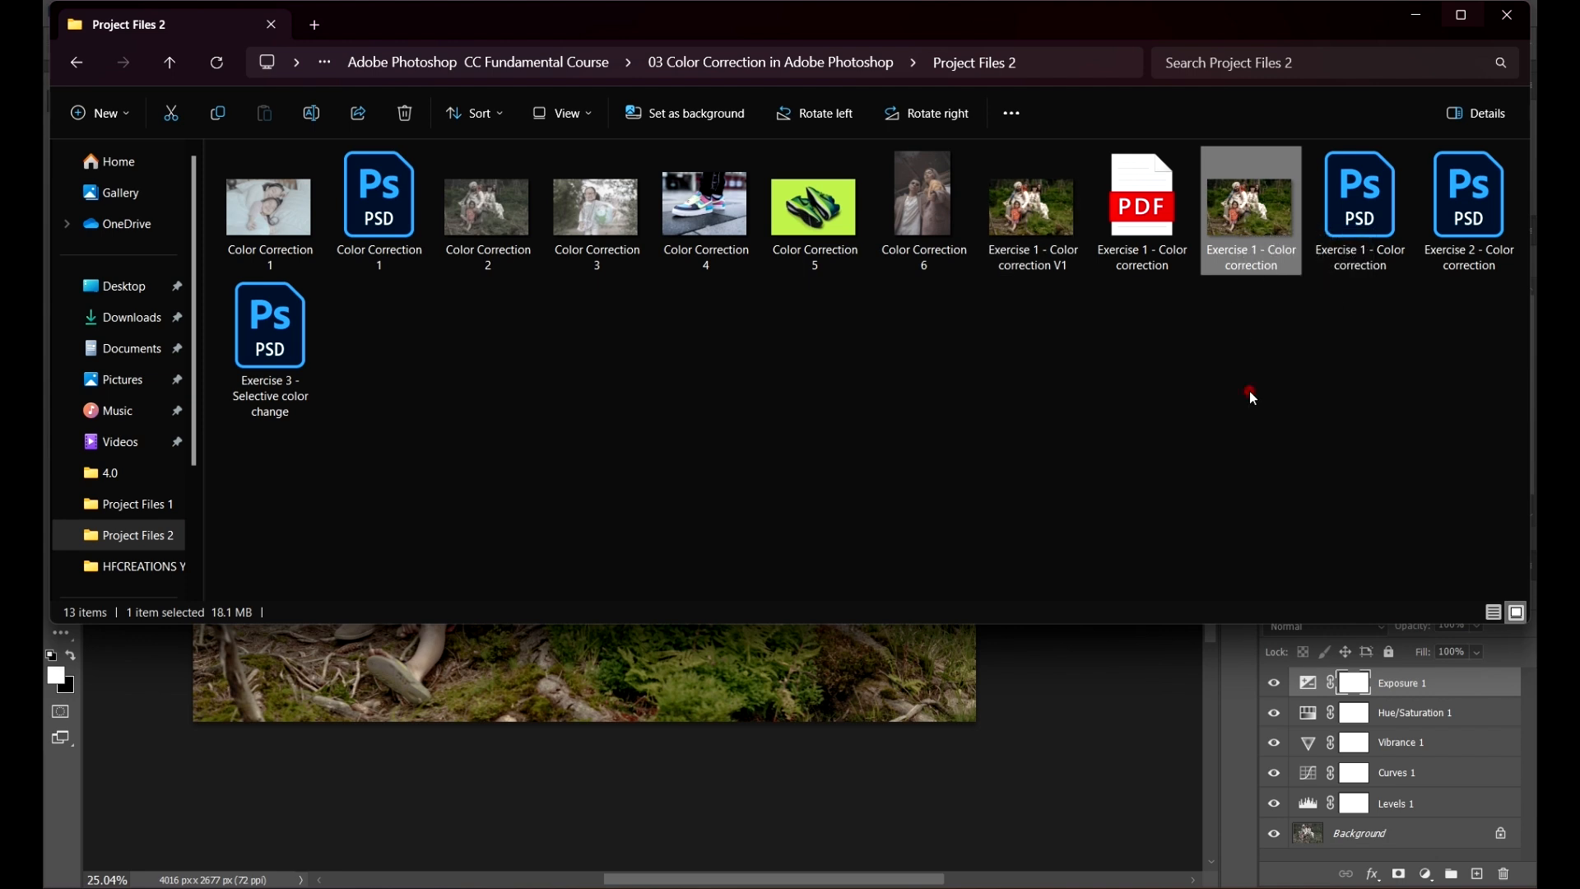
Step: Inspect the exported PNG and JPEG file details in the folder, then minimize the folder window
left_click(1249, 391)
left_click(1047, 226)
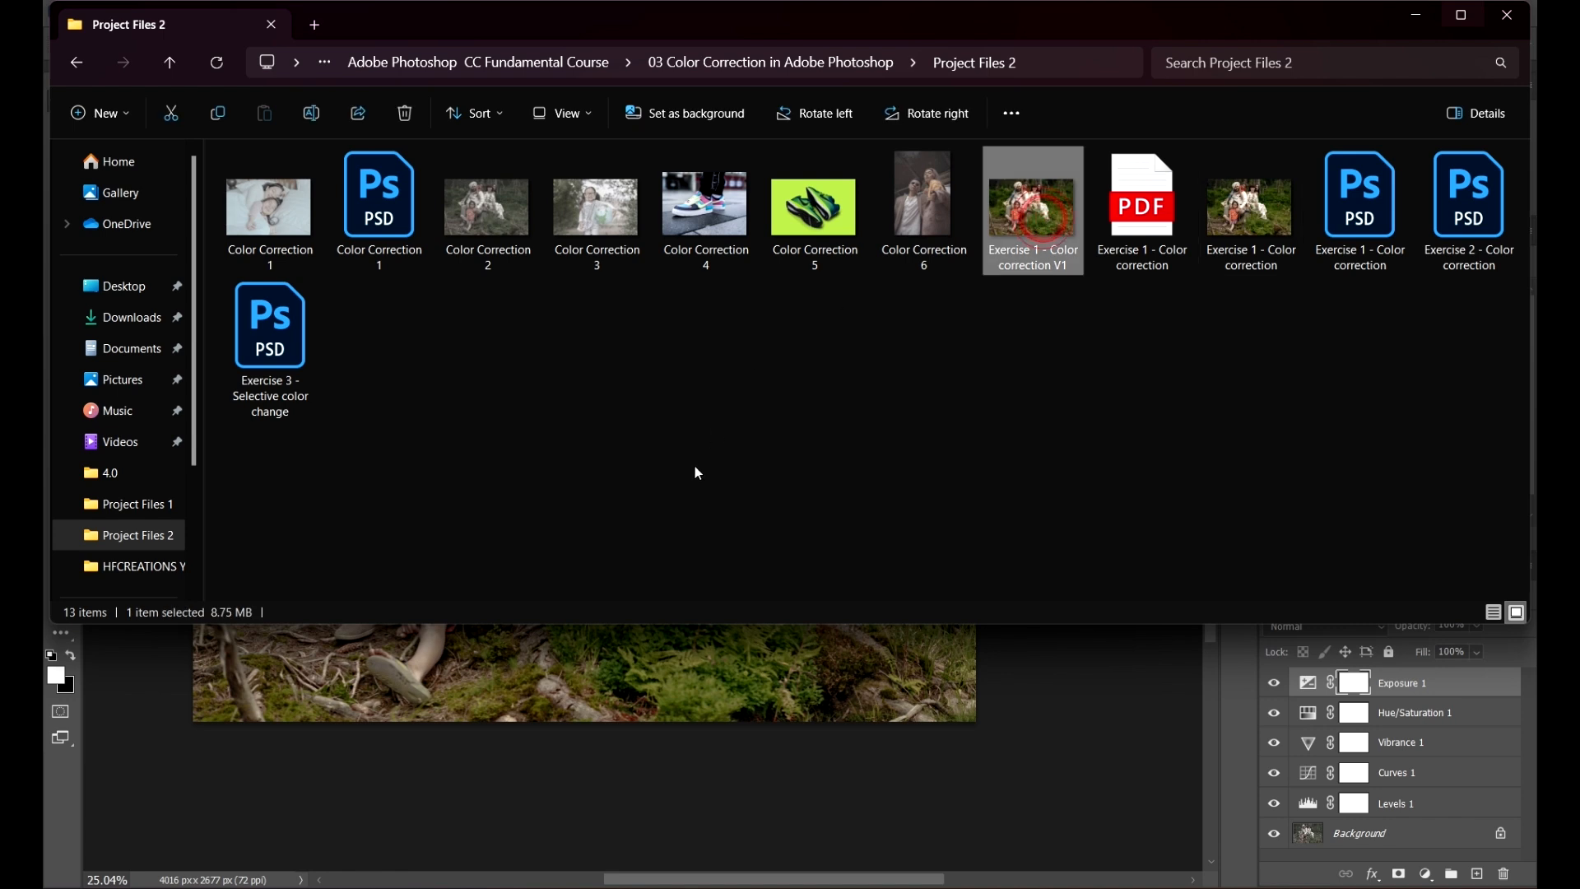
left_click(1276, 212)
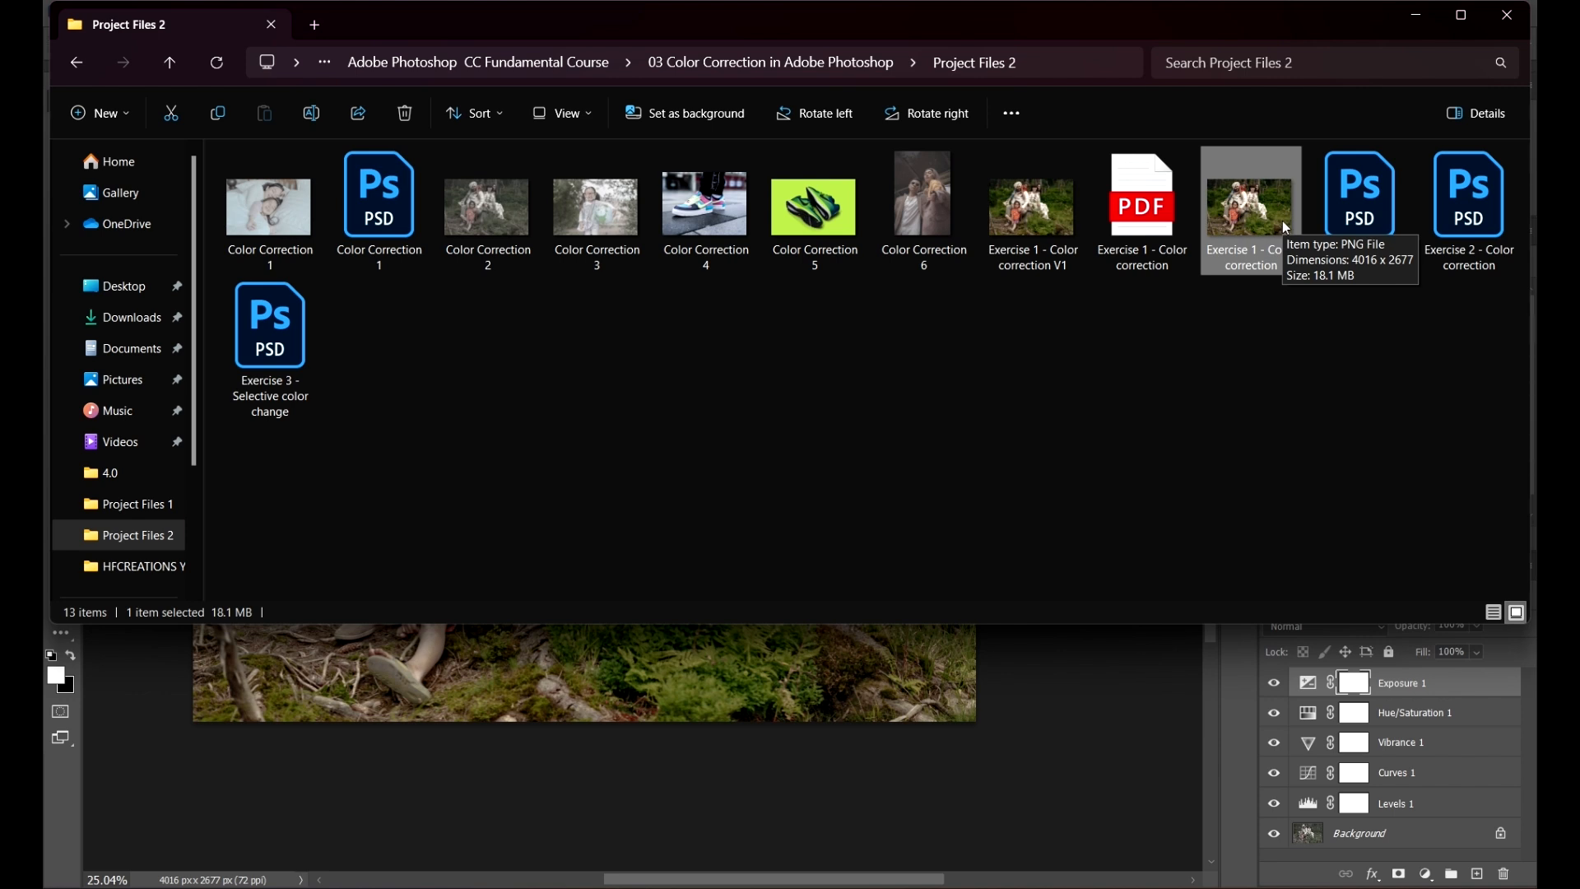
left_click(1204, 392)
left_click(1289, 382)
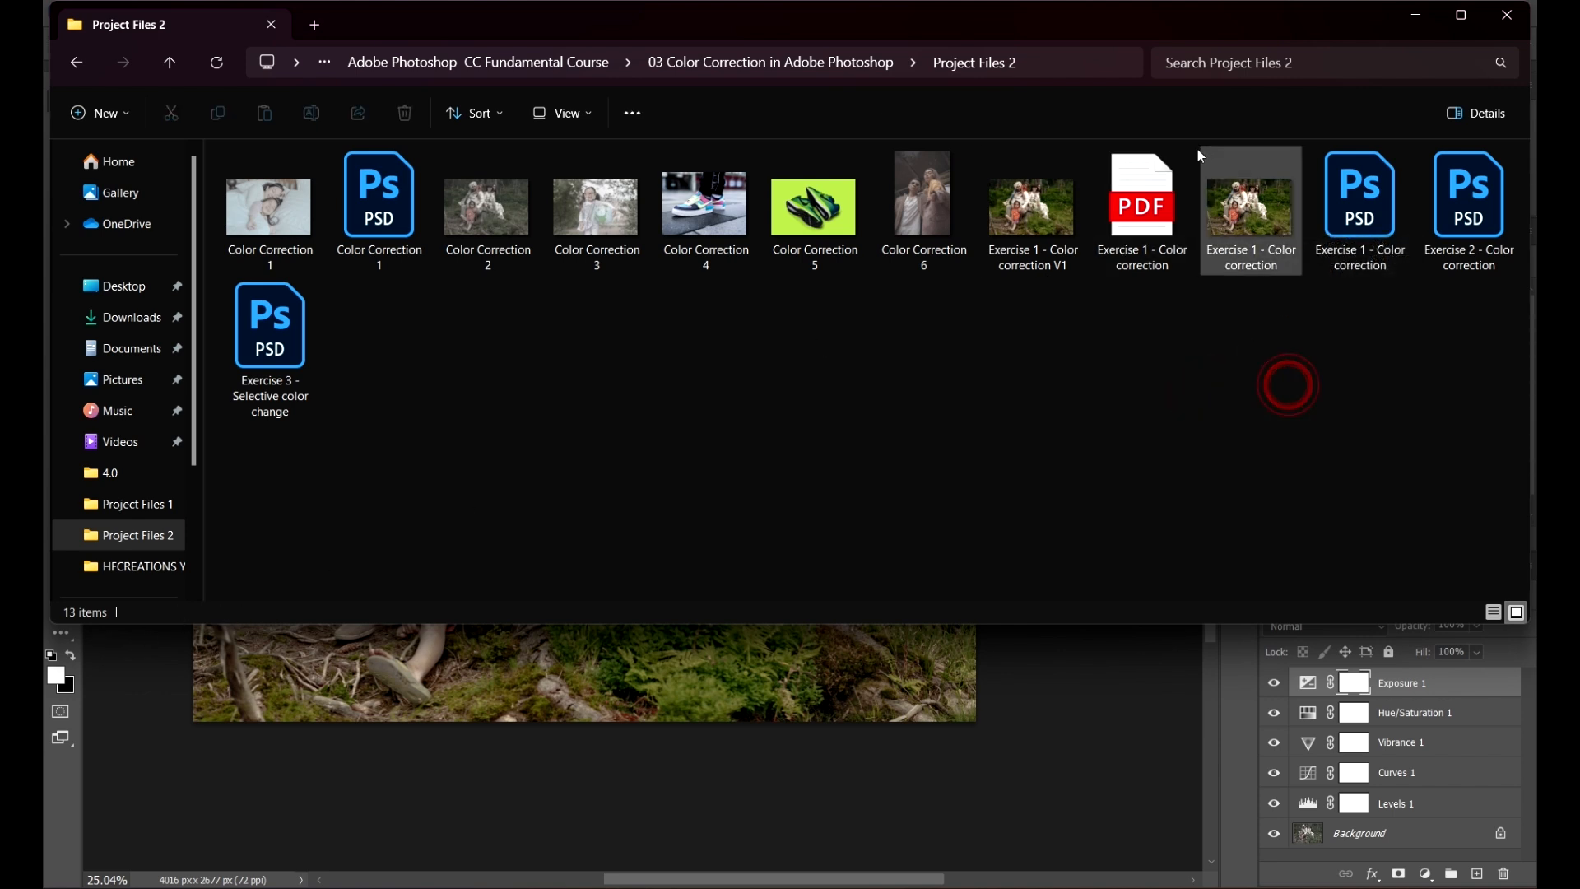
left_click(1041, 200)
left_click(1241, 402)
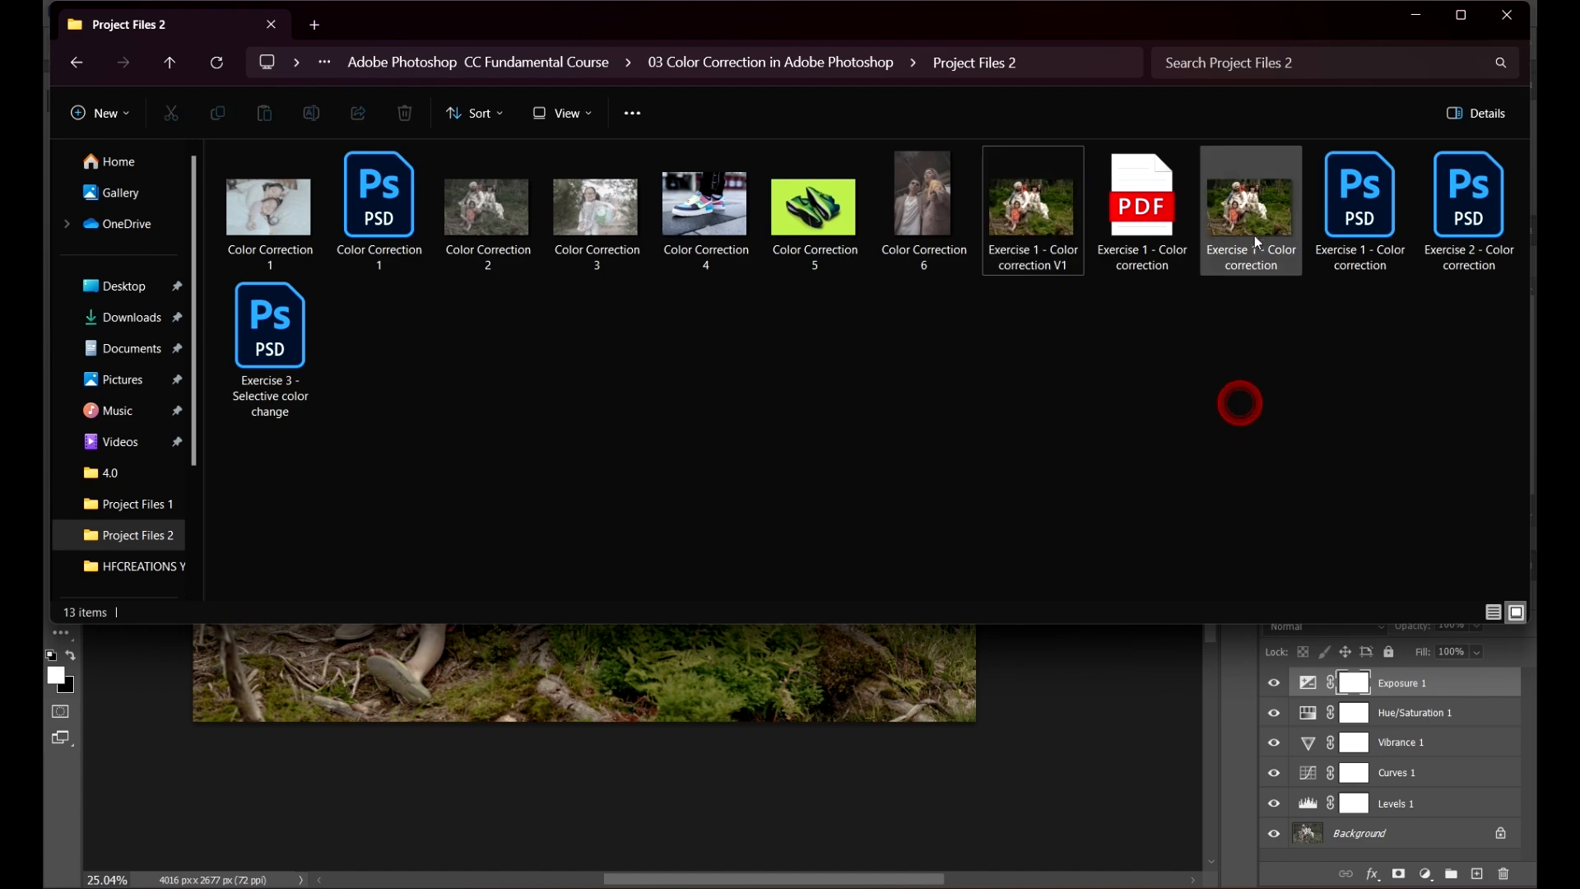
left_click(1264, 229)
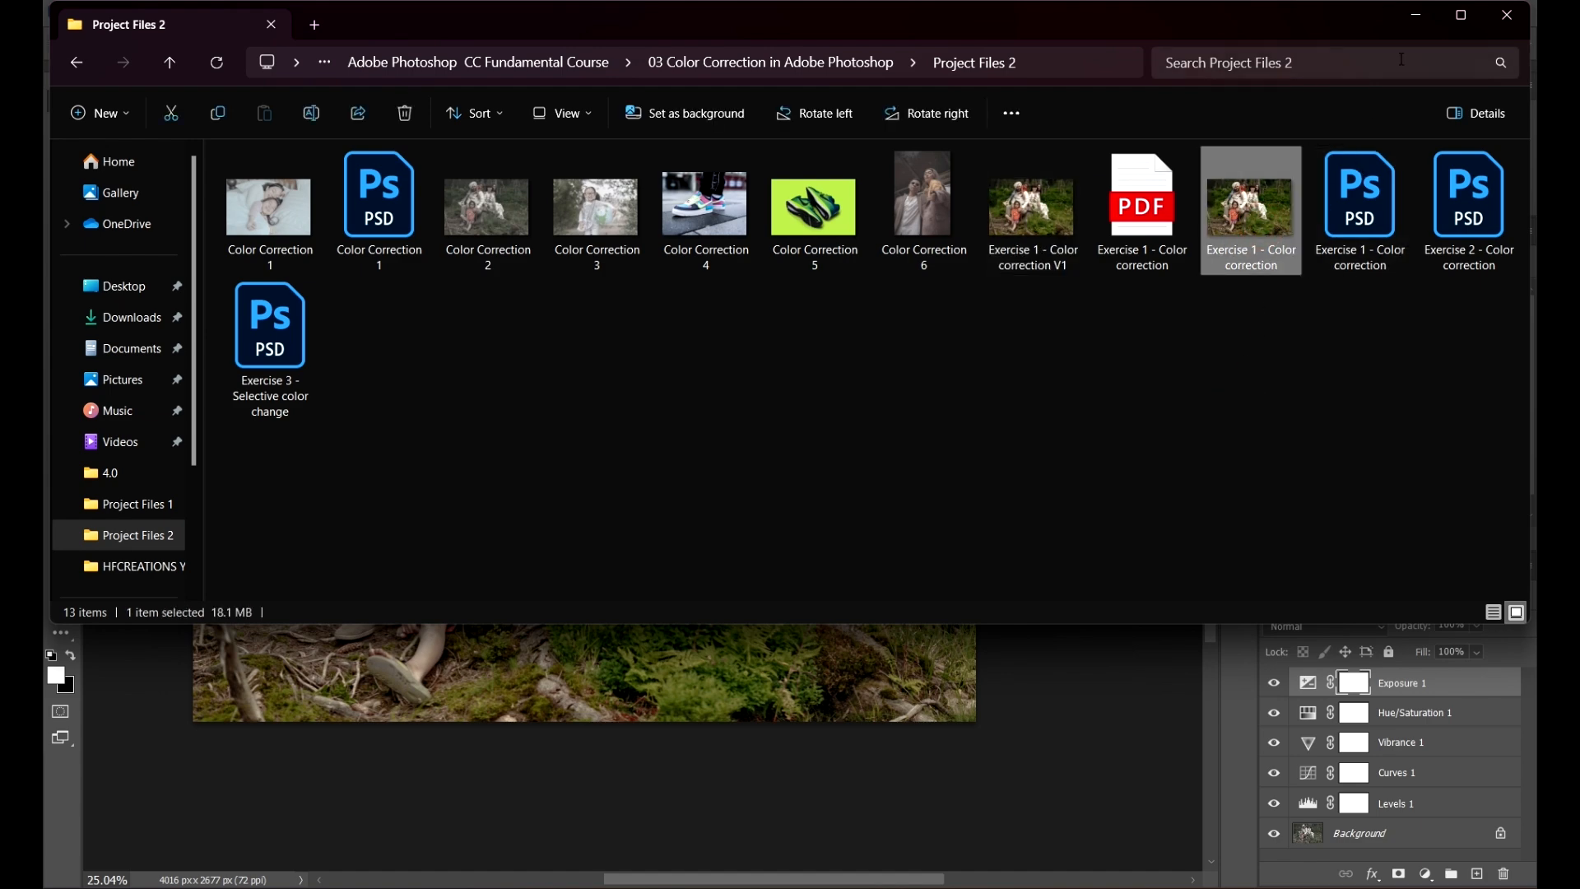
left_click(1417, 20)
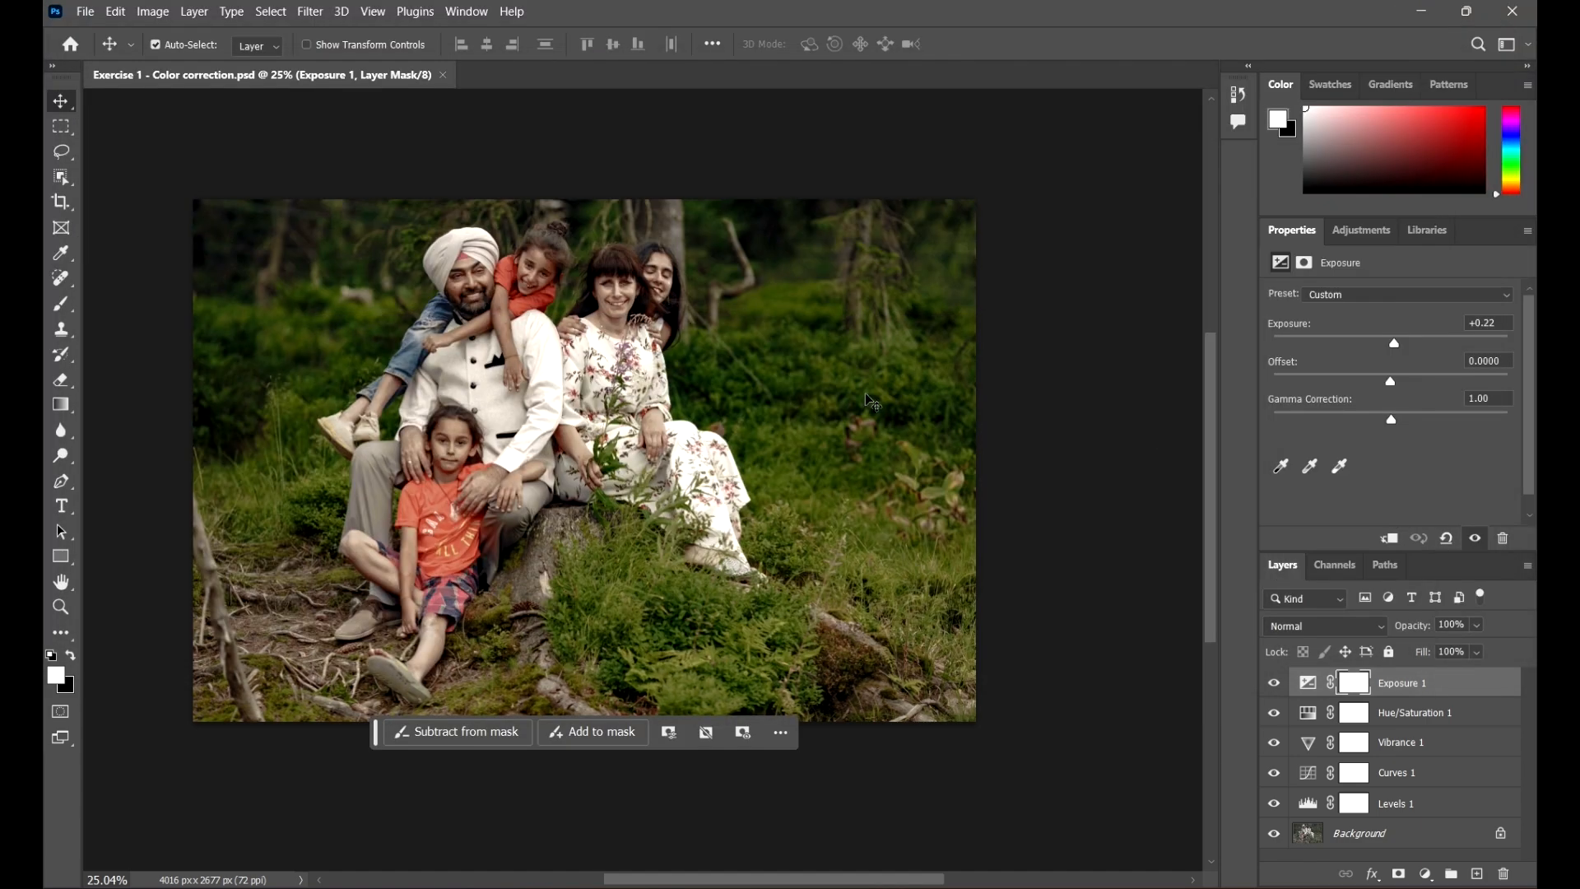
Step: Open the HF CREATIONS LOGO document from the 04 Export from Adobe Photoshop course folder
left_click(85, 11)
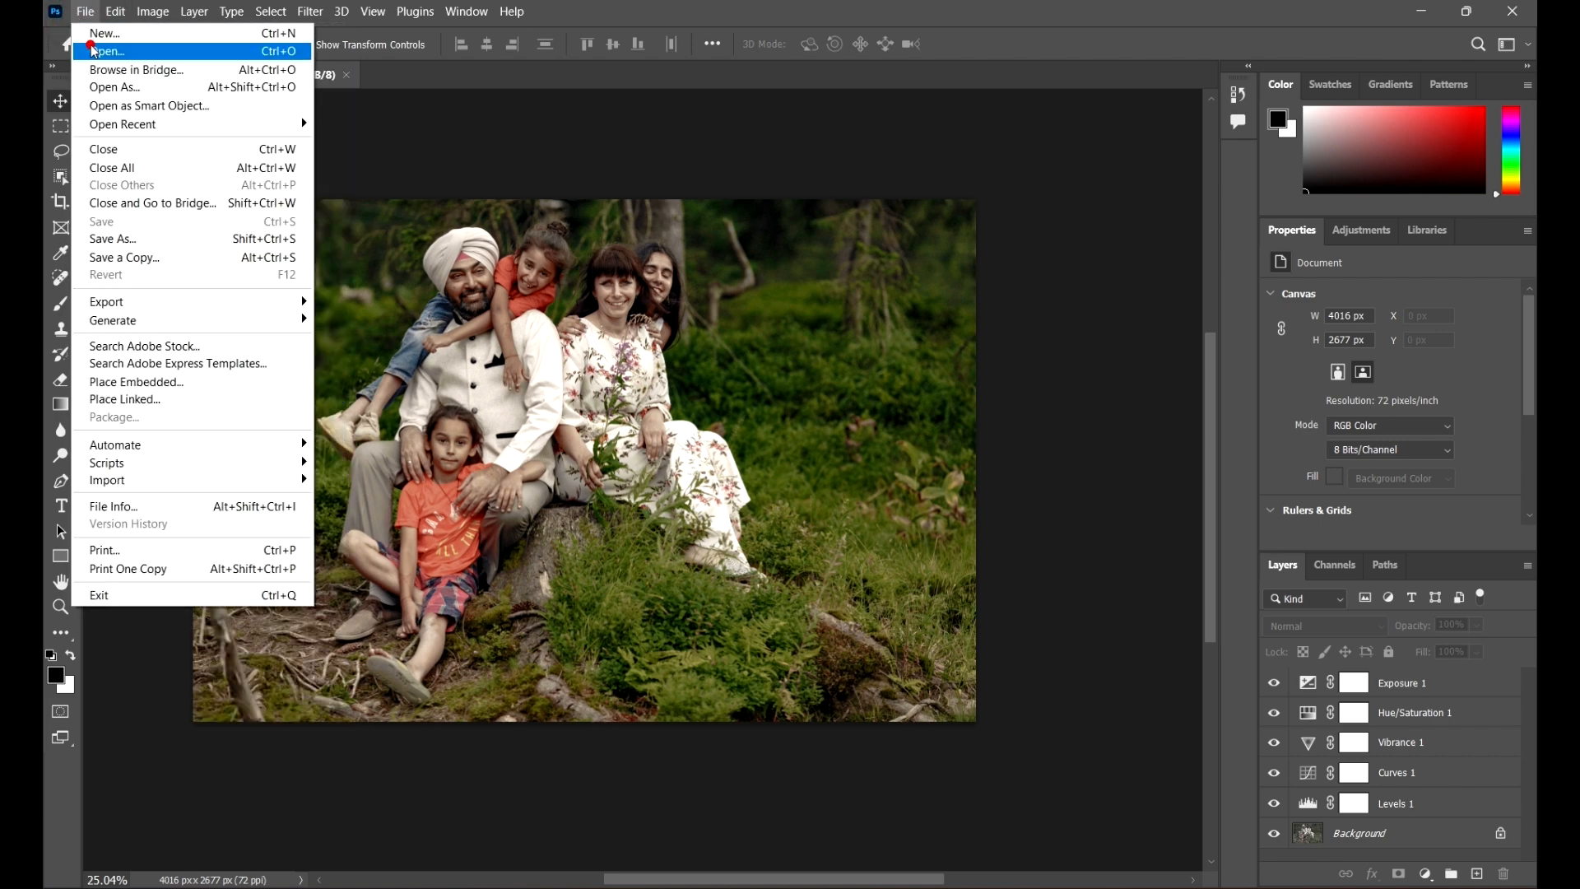
left_click(93, 51)
left_click(882, 55)
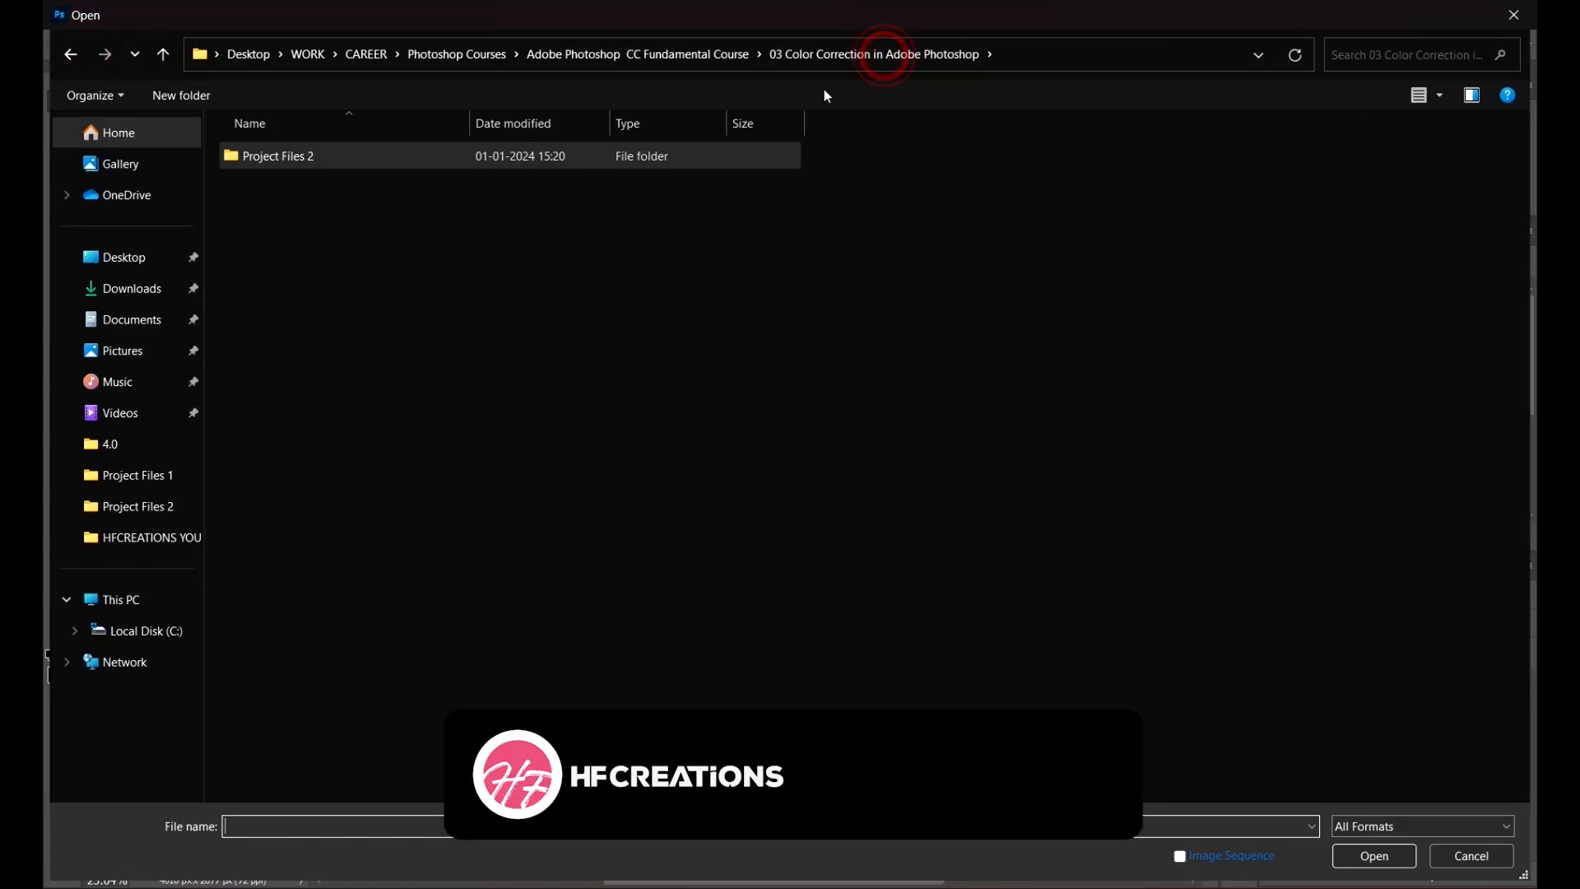
left_click(693, 55)
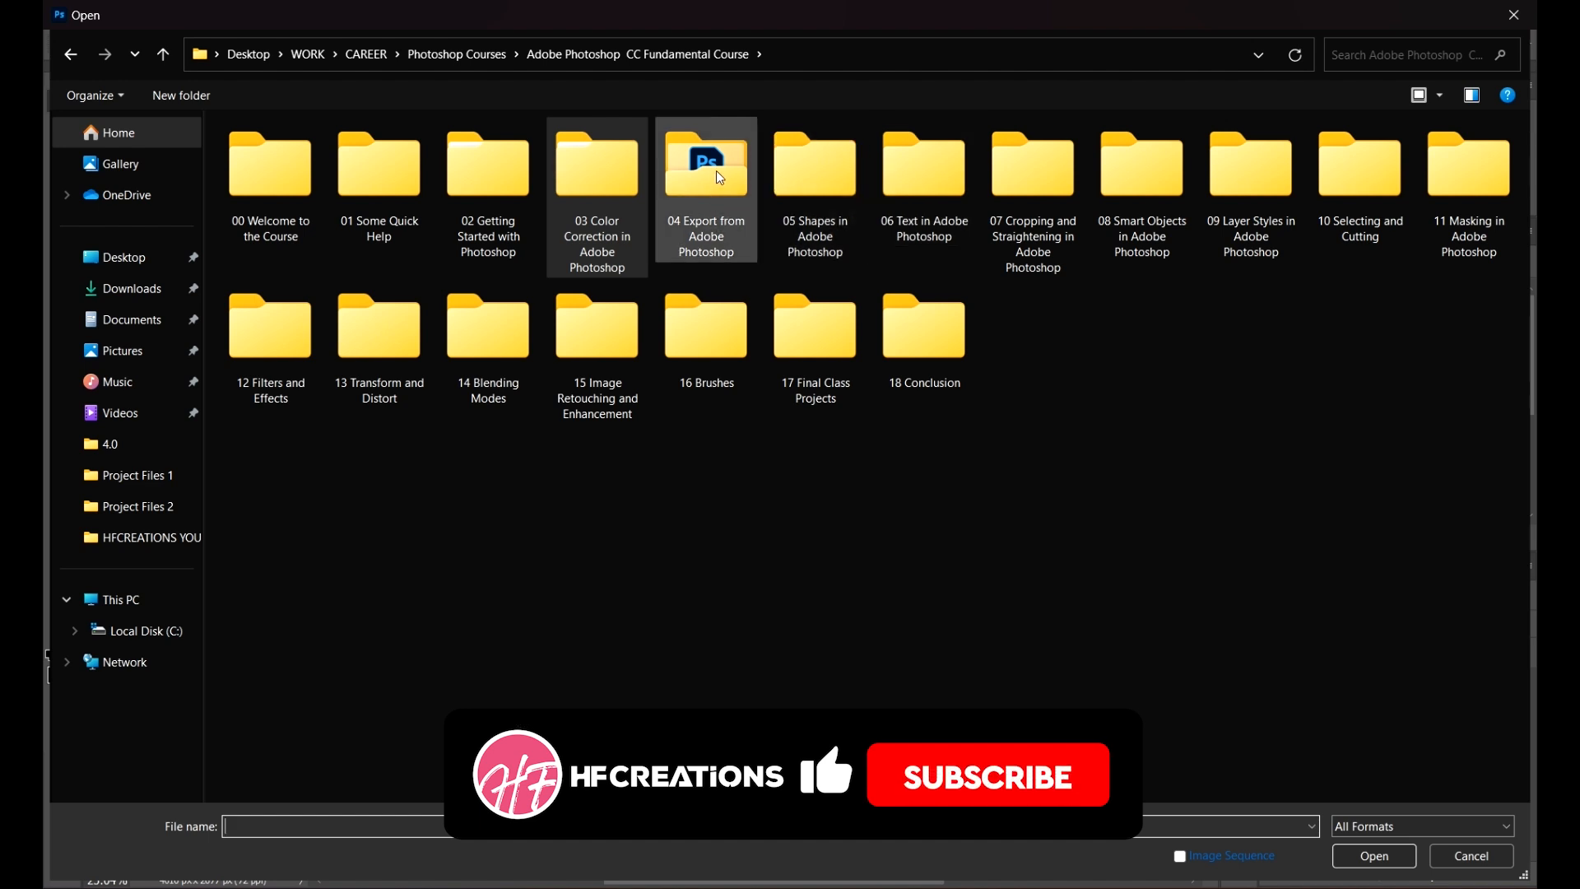
left_click(716, 170)
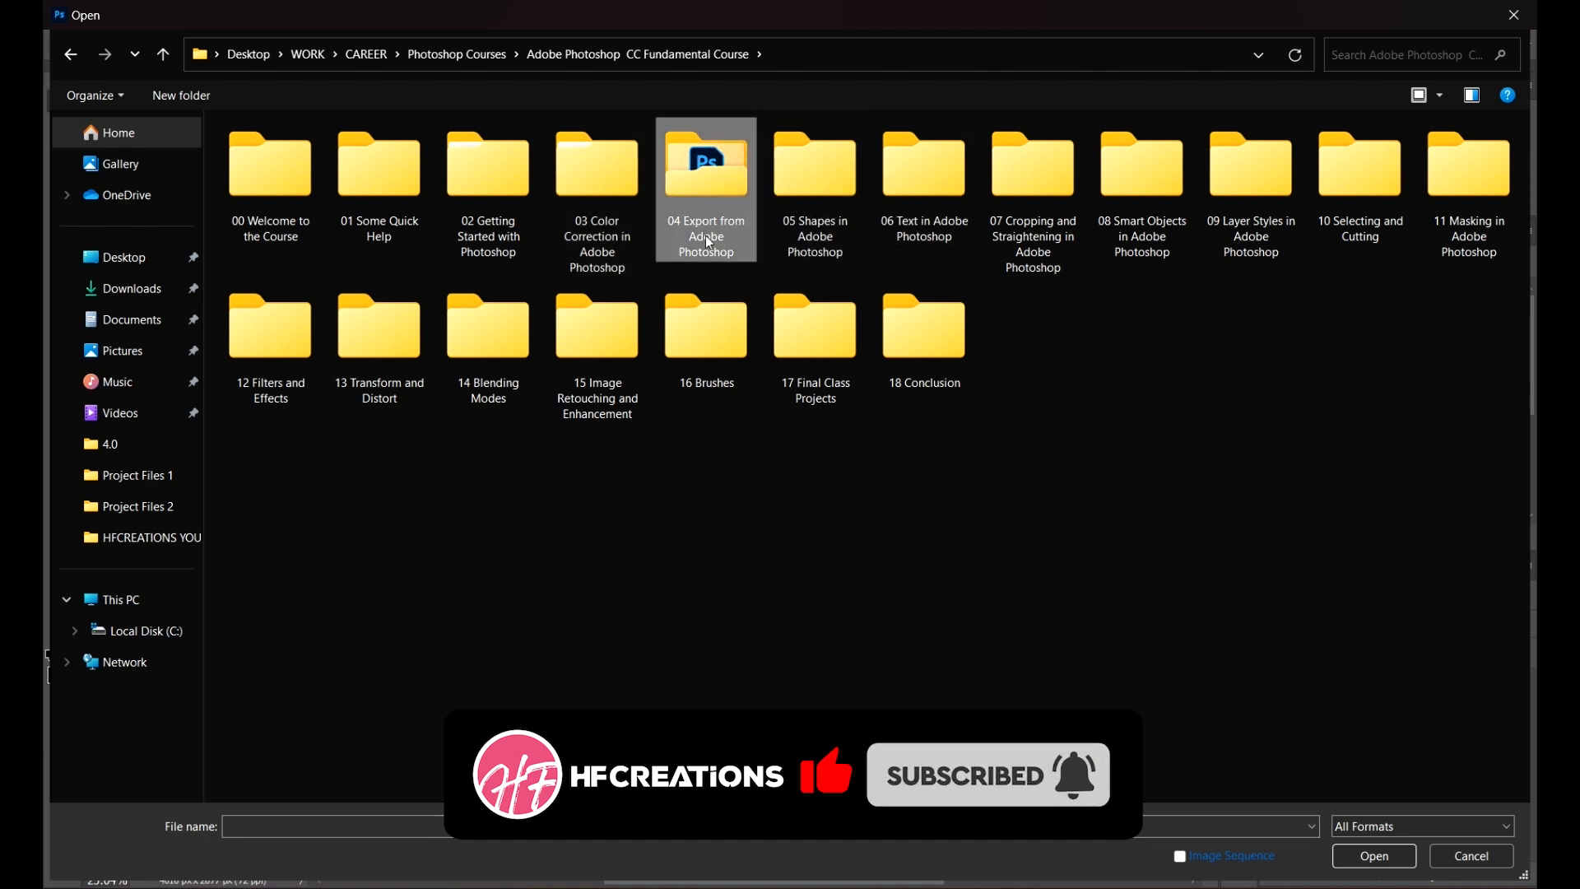
double_click(715, 147)
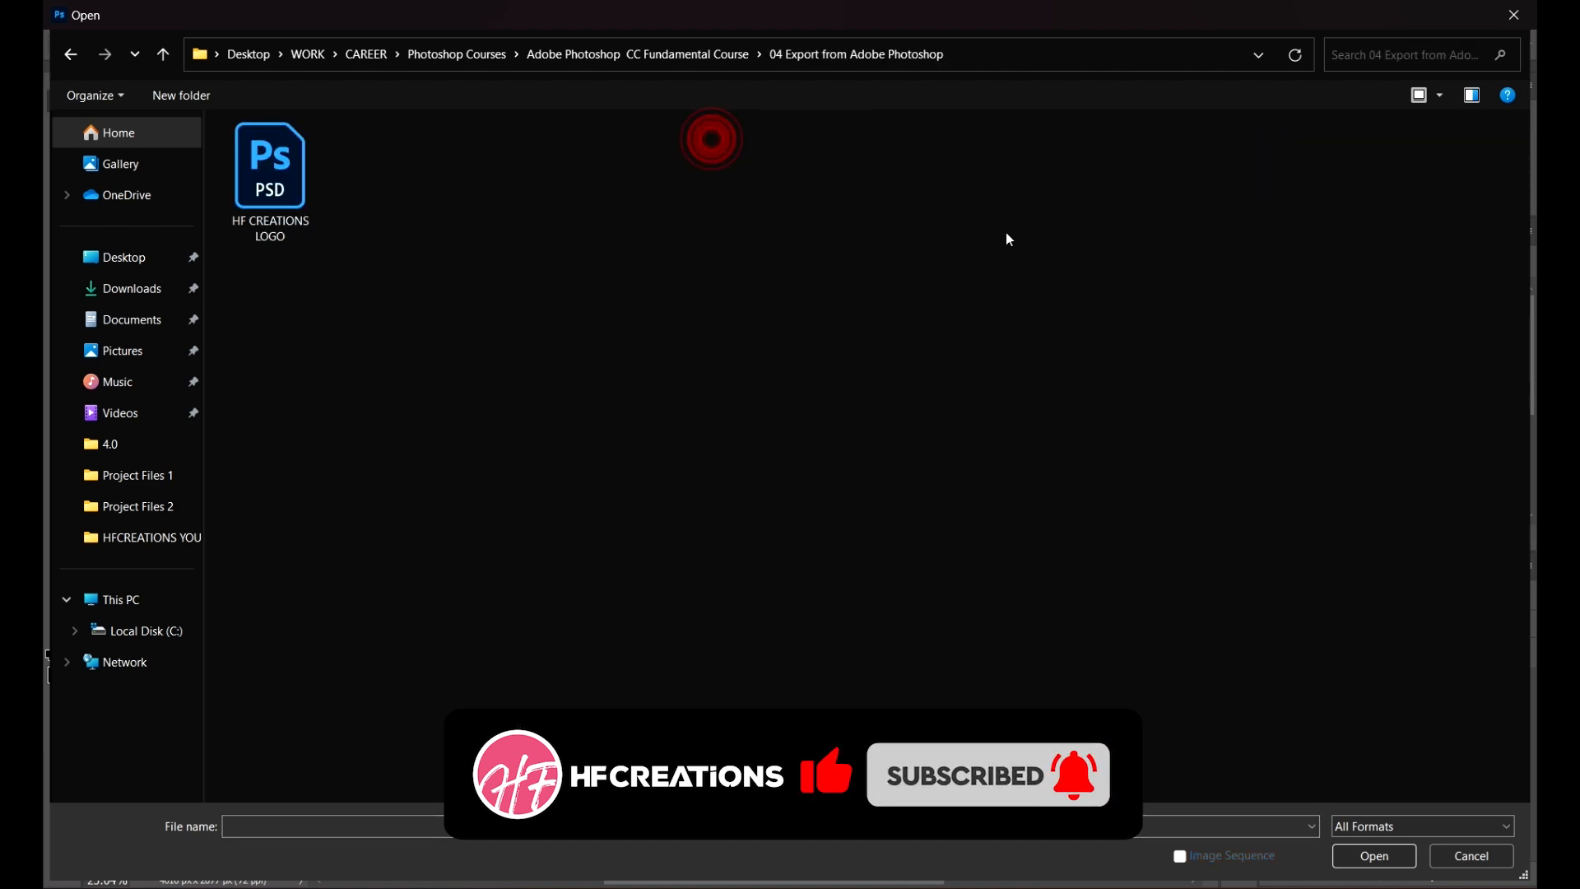
left_click(282, 232)
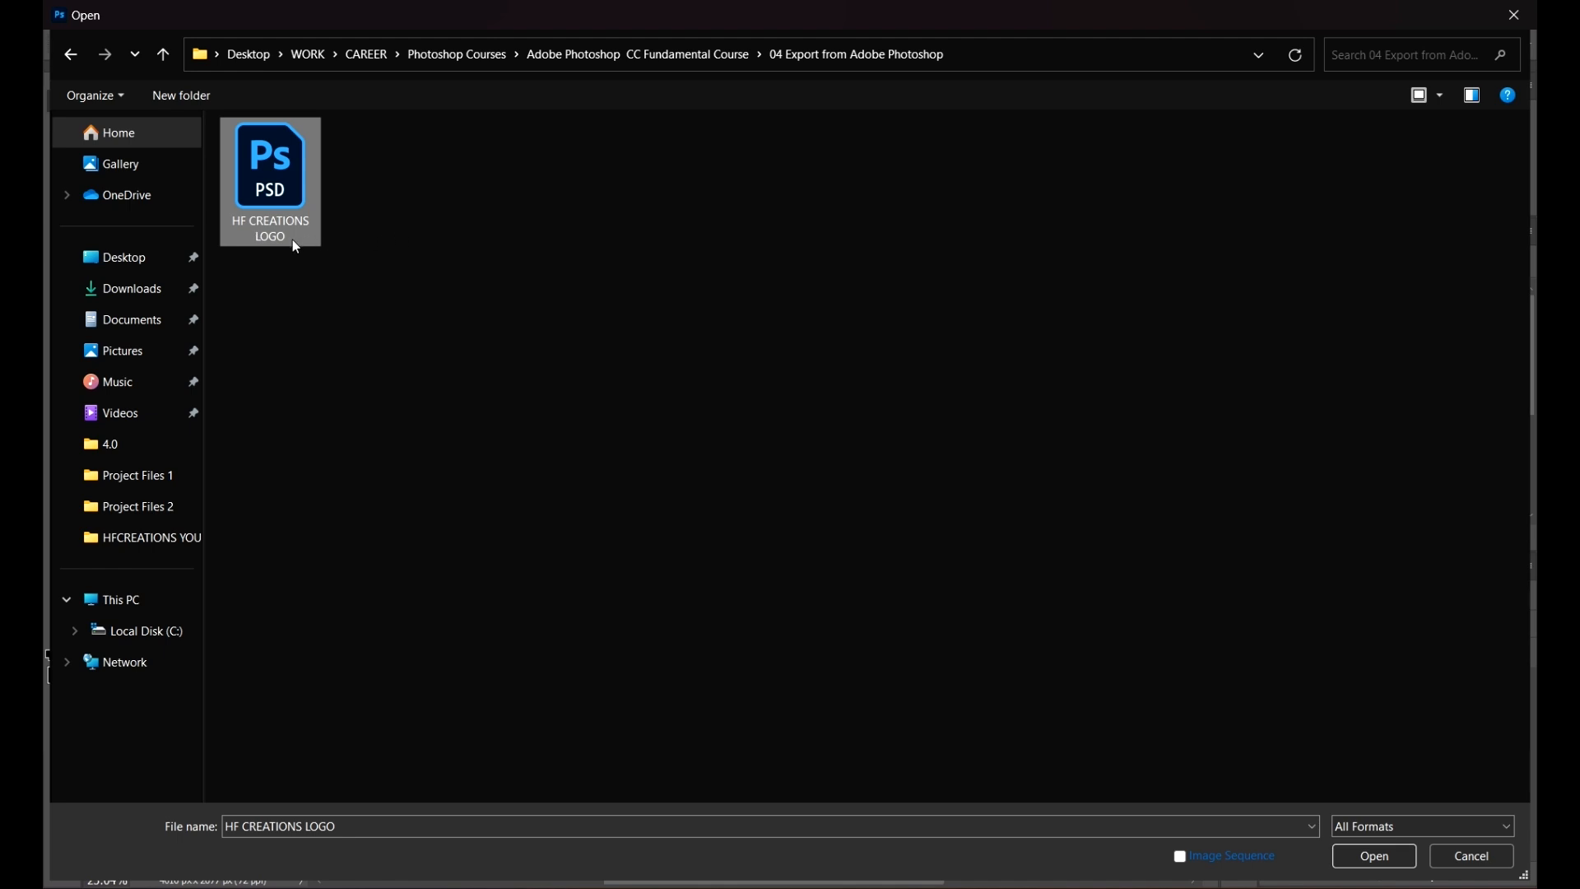
left_click(1375, 857)
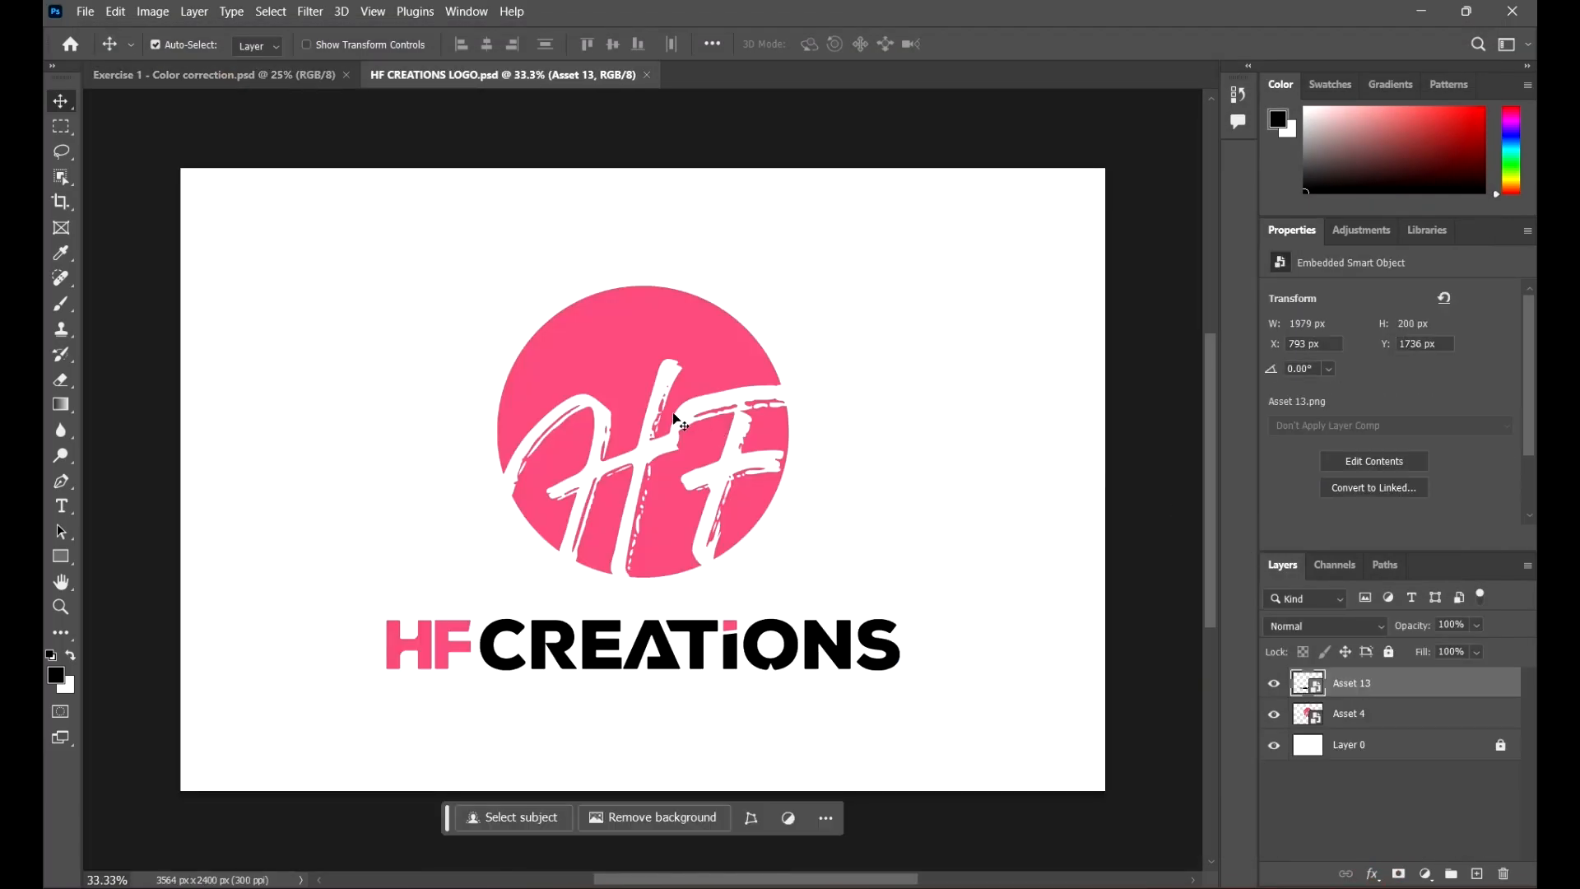
Step: Toggle the Asset 13 and Asset 4 layers' visibility off and on to check what each layer contains
scroll(699, 389, "down", 3)
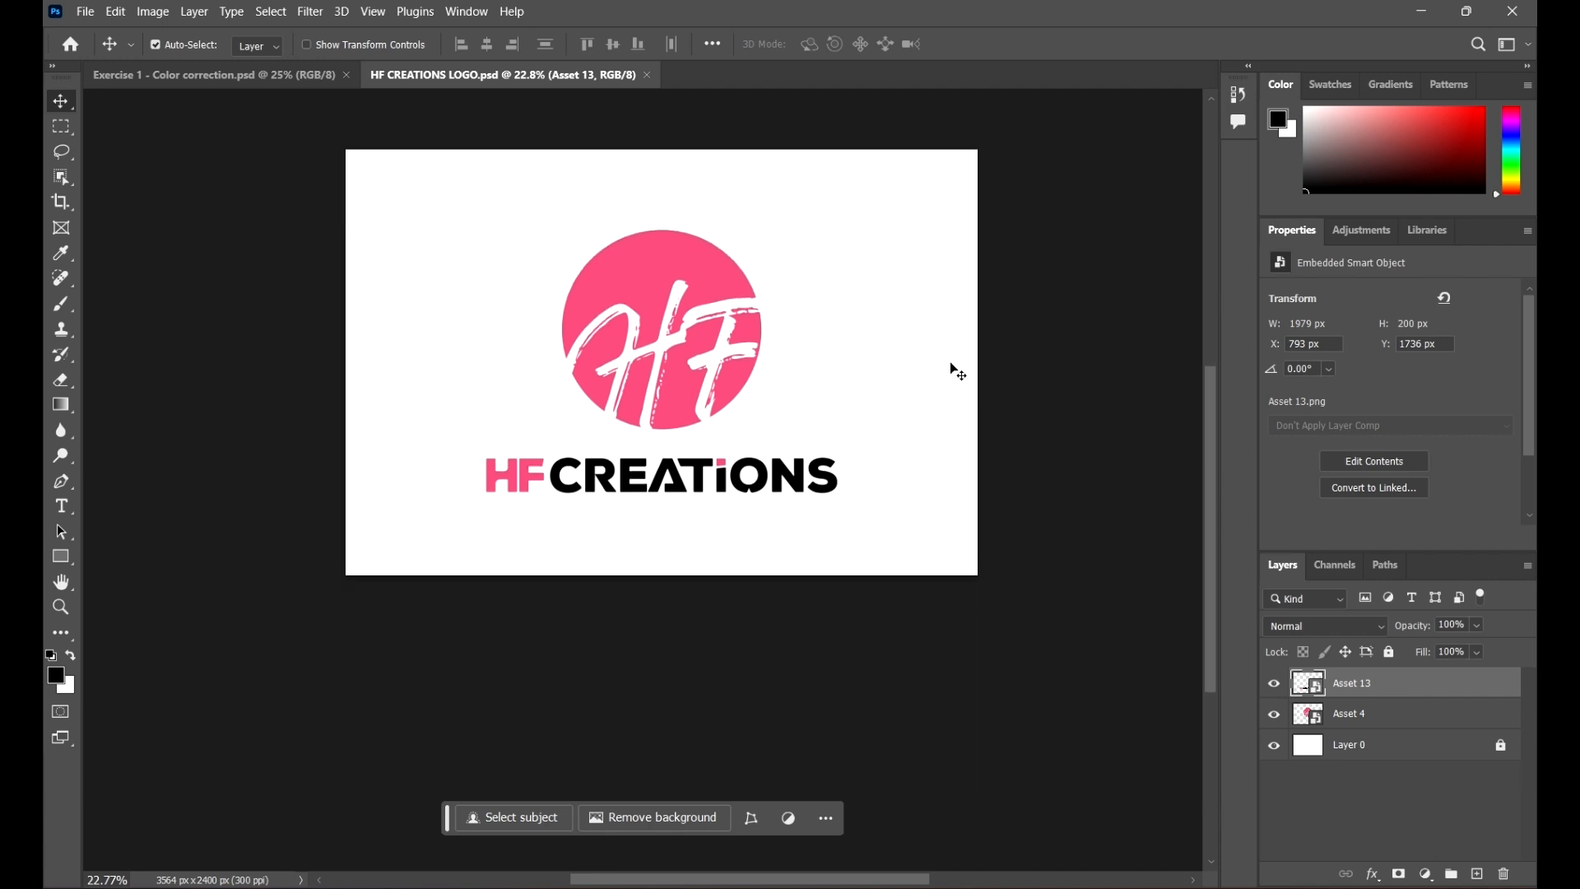
scroll(953, 367, "up", 2)
left_click(847, 294)
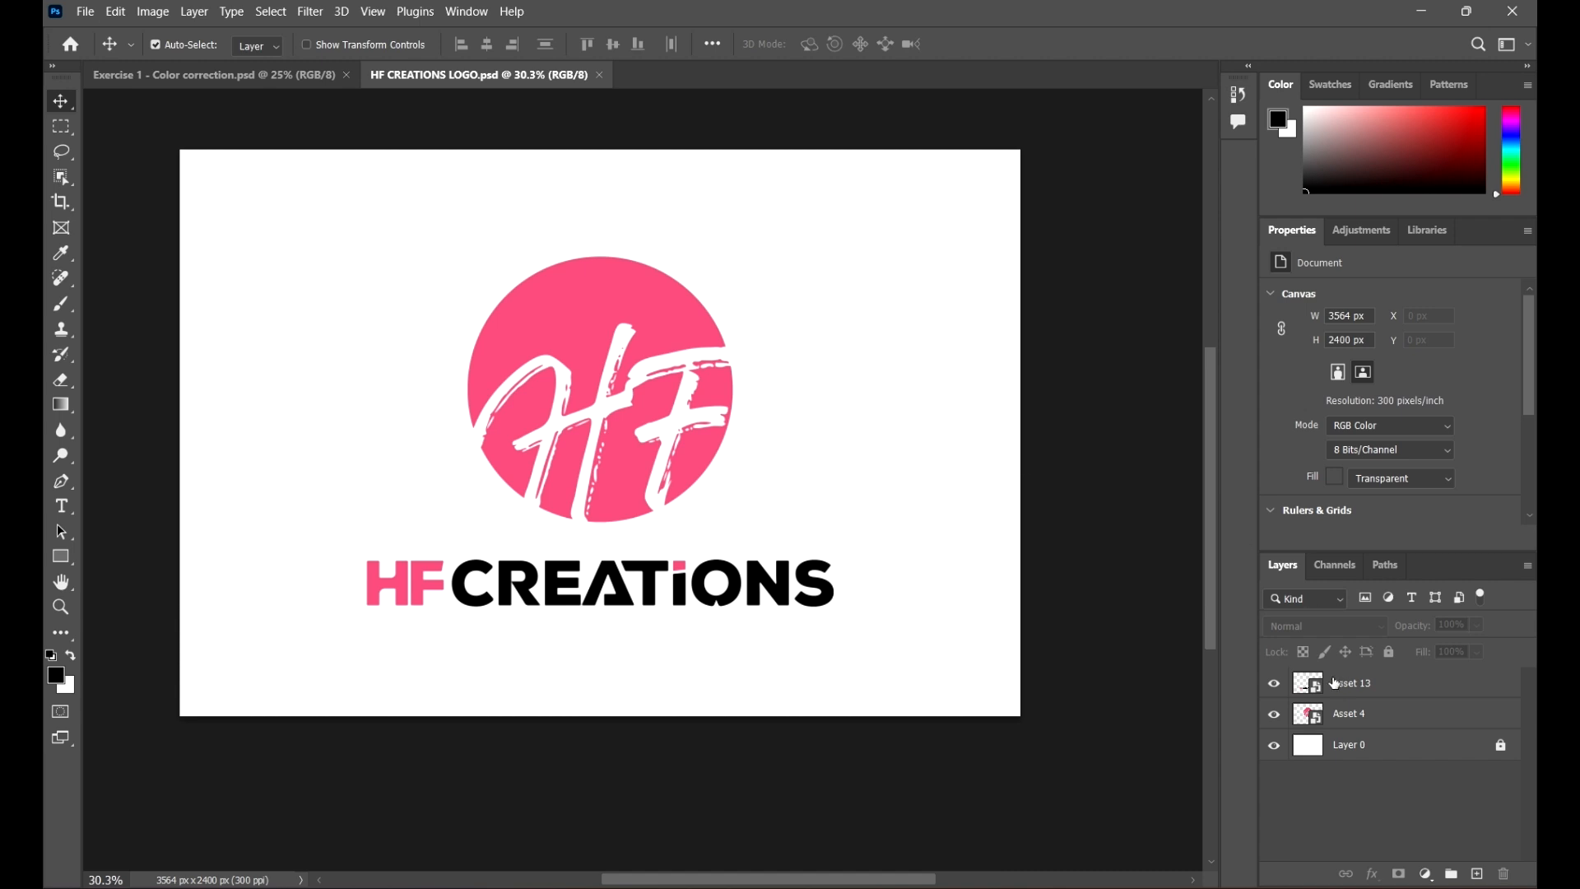
left_click(1421, 684)
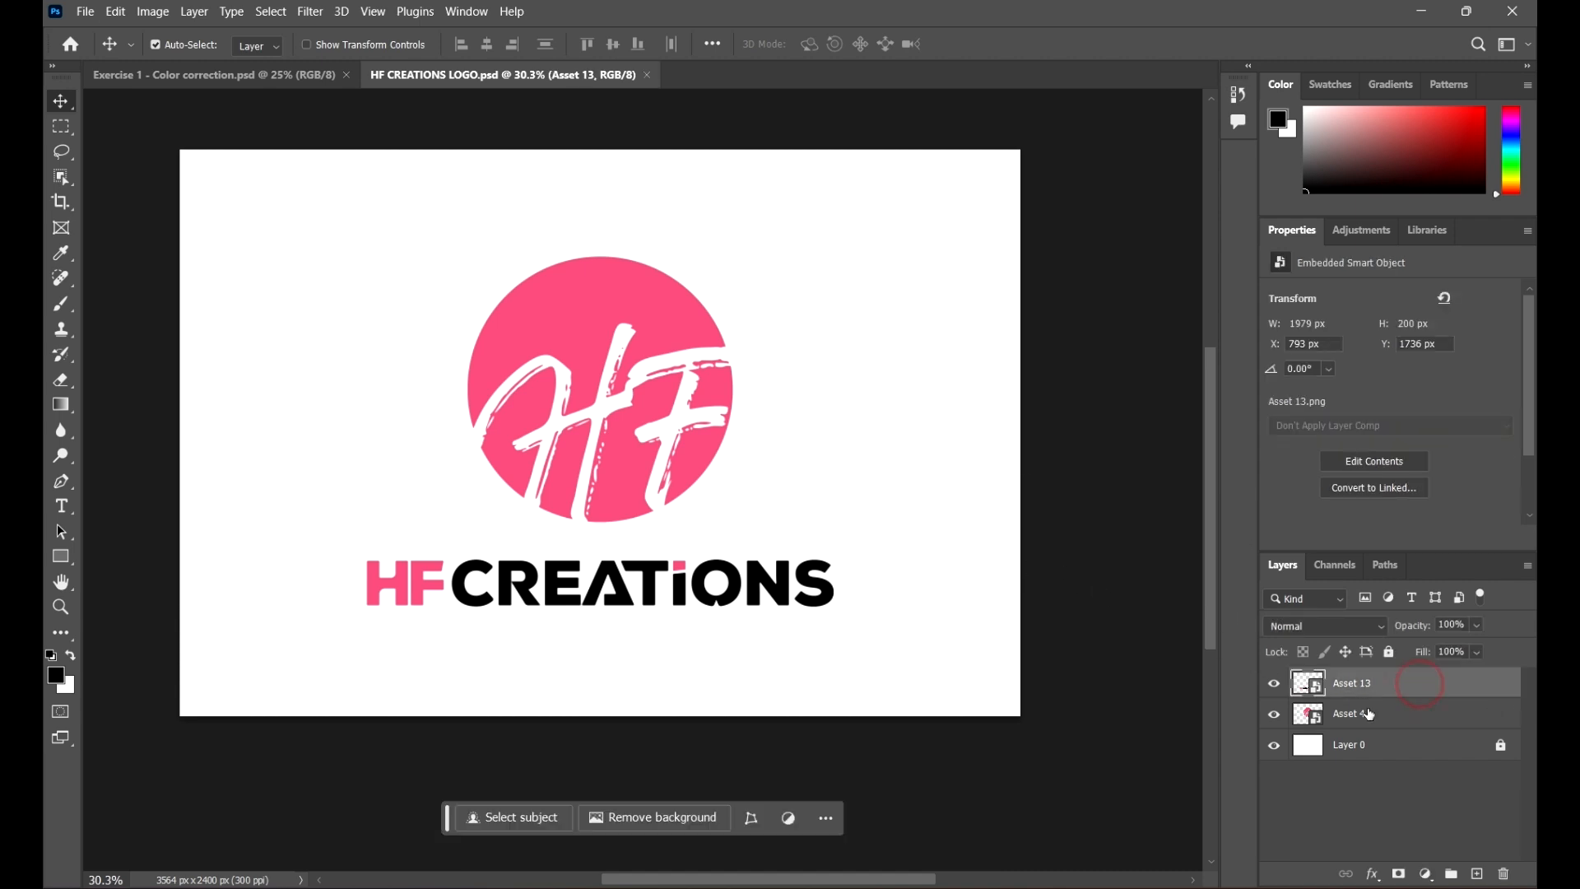
left_click(1272, 691)
left_click(1272, 691)
left_click(1273, 716)
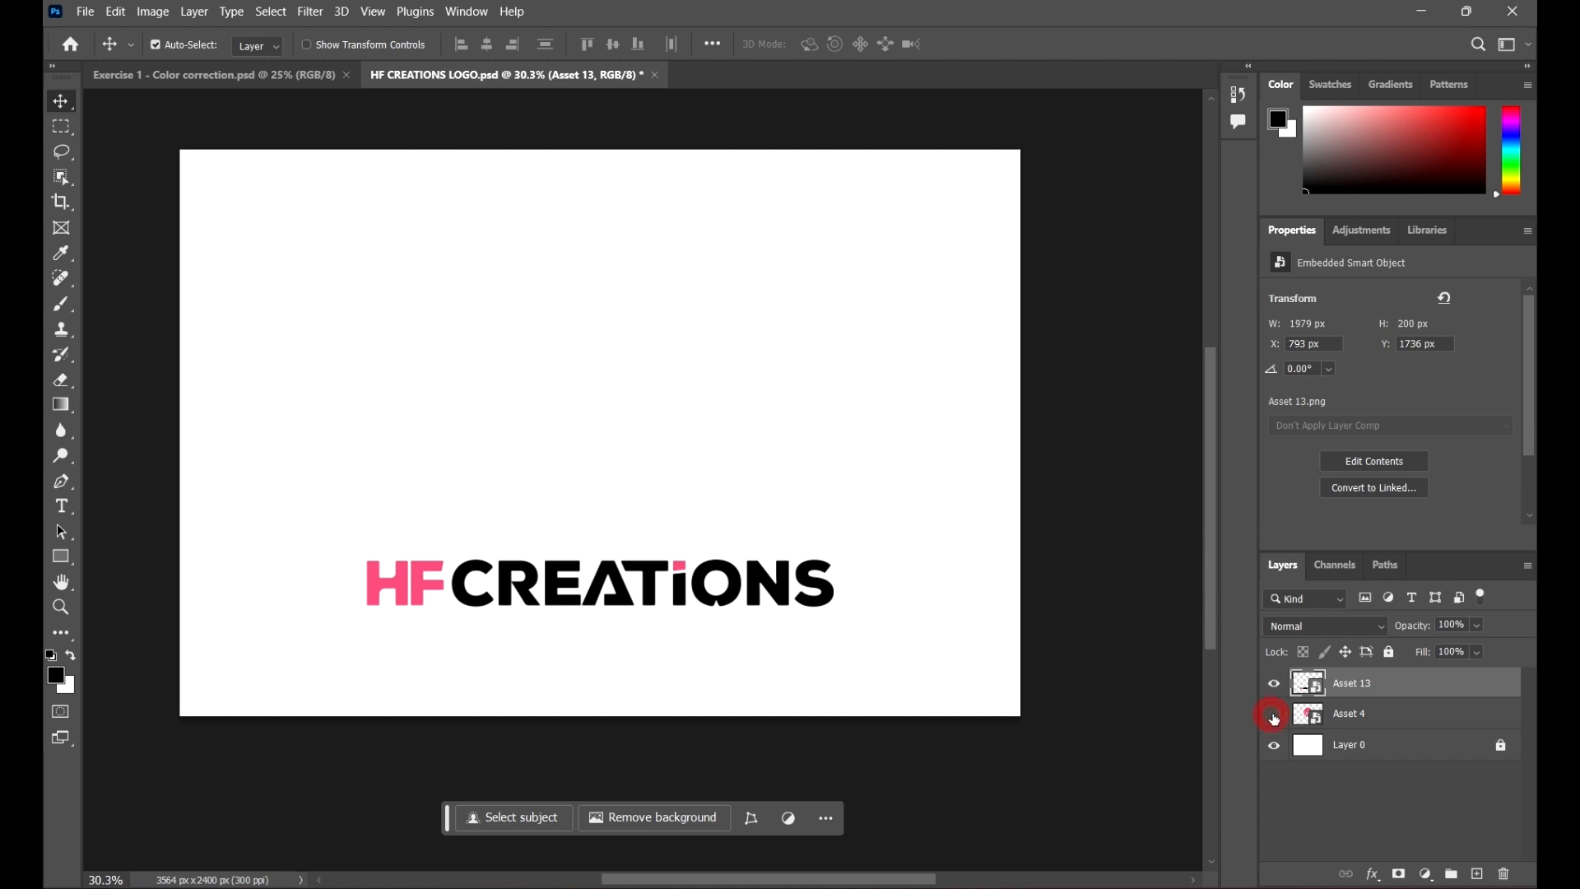
left_click(1273, 715)
left_click(1445, 723)
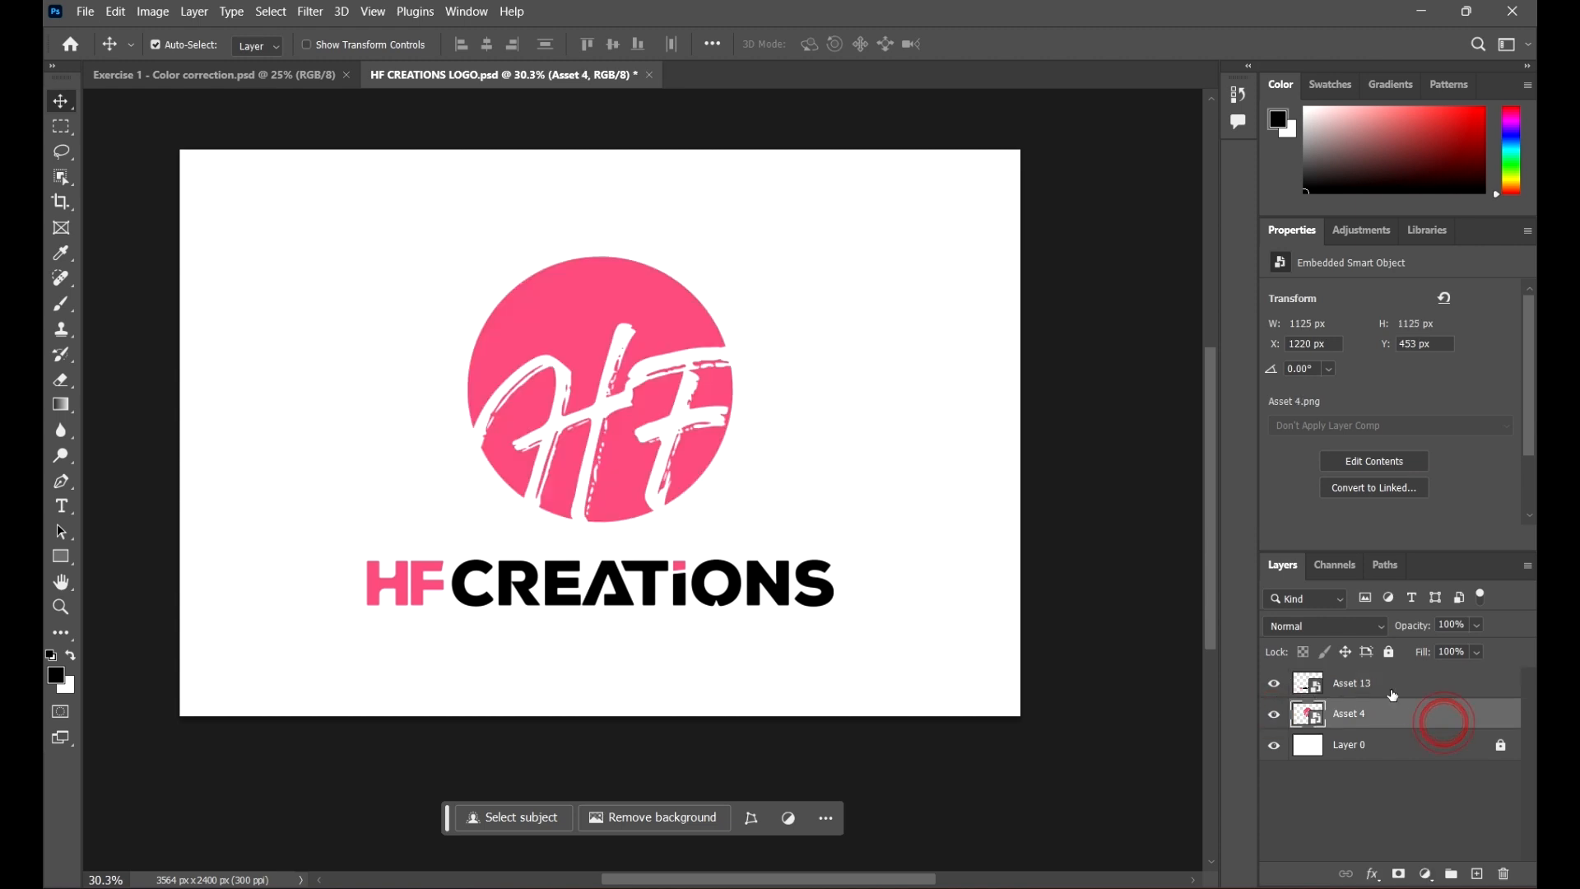
Step: Hide the white background layer, Layer 0, so the logo sits on a transparent background
left_click(1401, 683)
left_click(1485, 747)
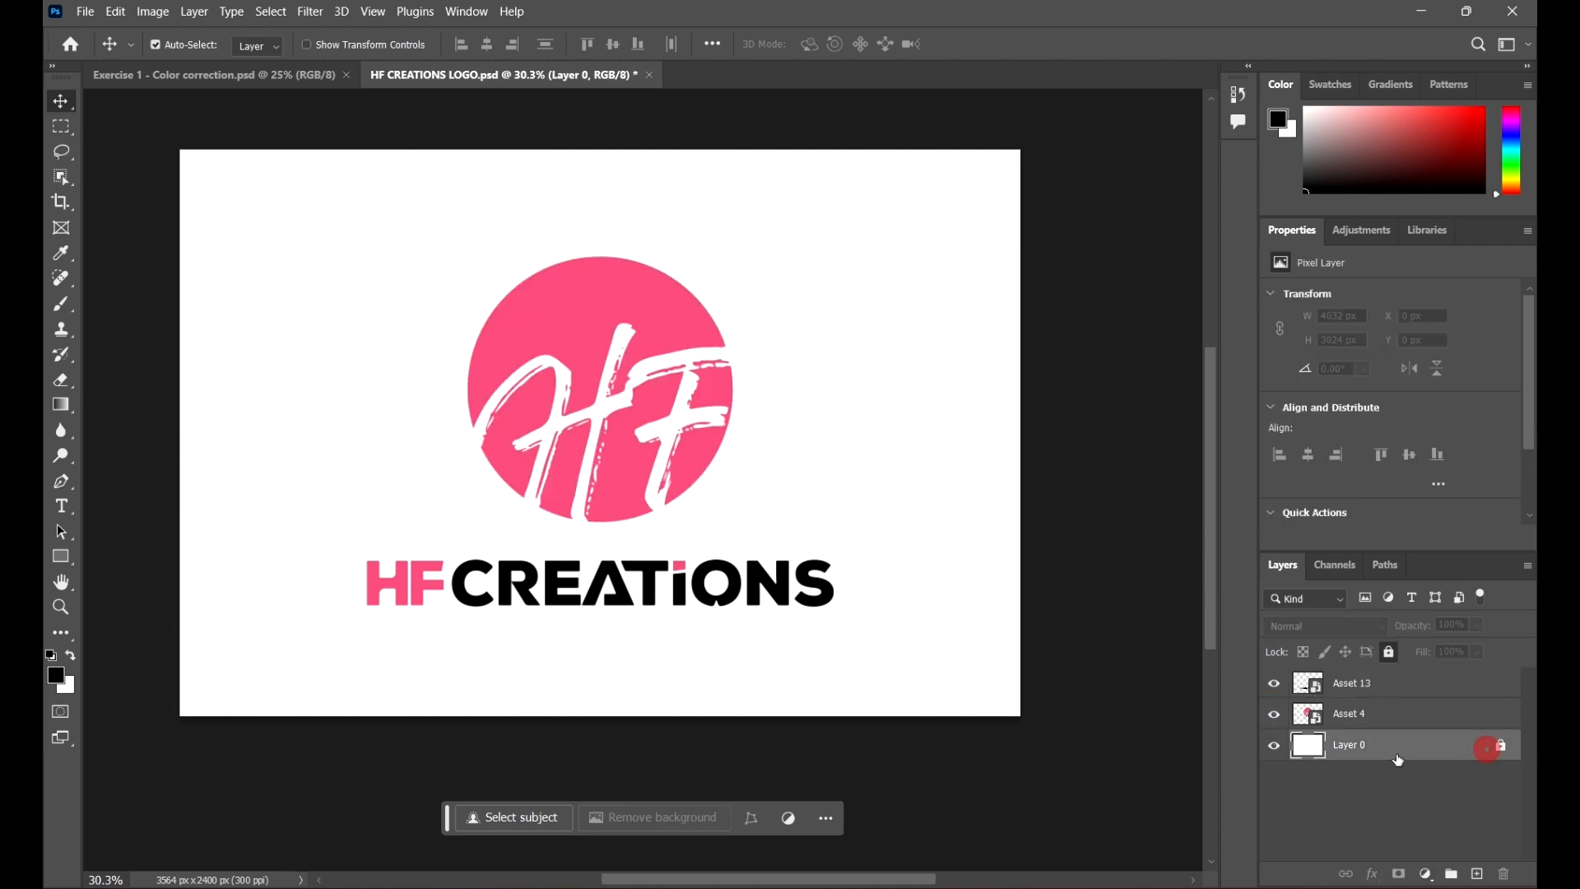
left_click(1274, 747)
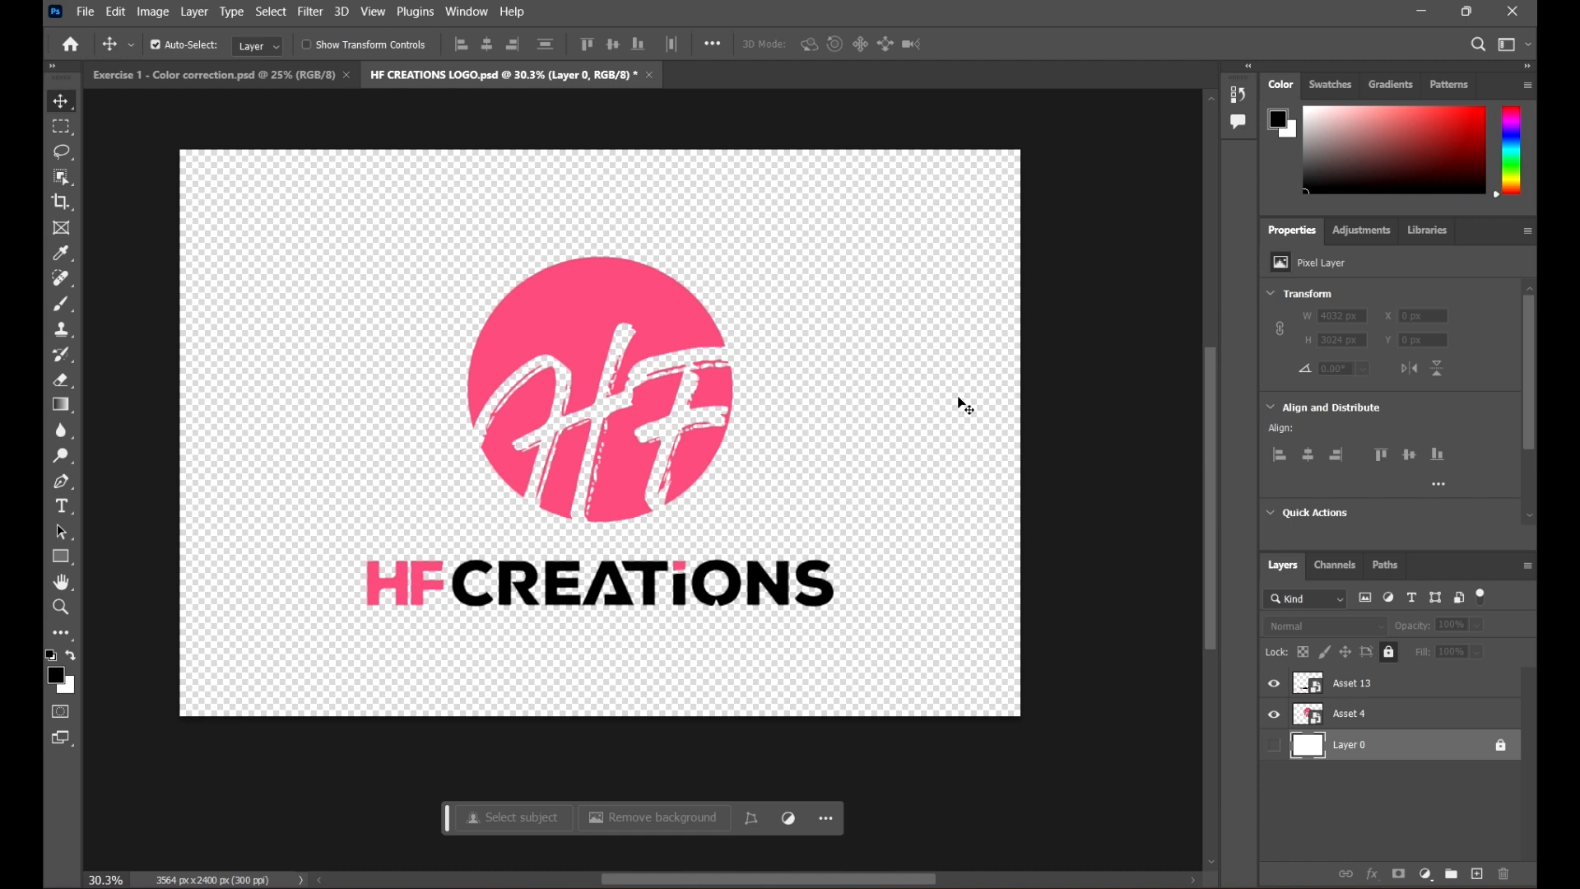
Step: Quick-export the logo as a PNG named HF CREATIONS LOGO into the Project Files 2 folder
left_click(85, 11)
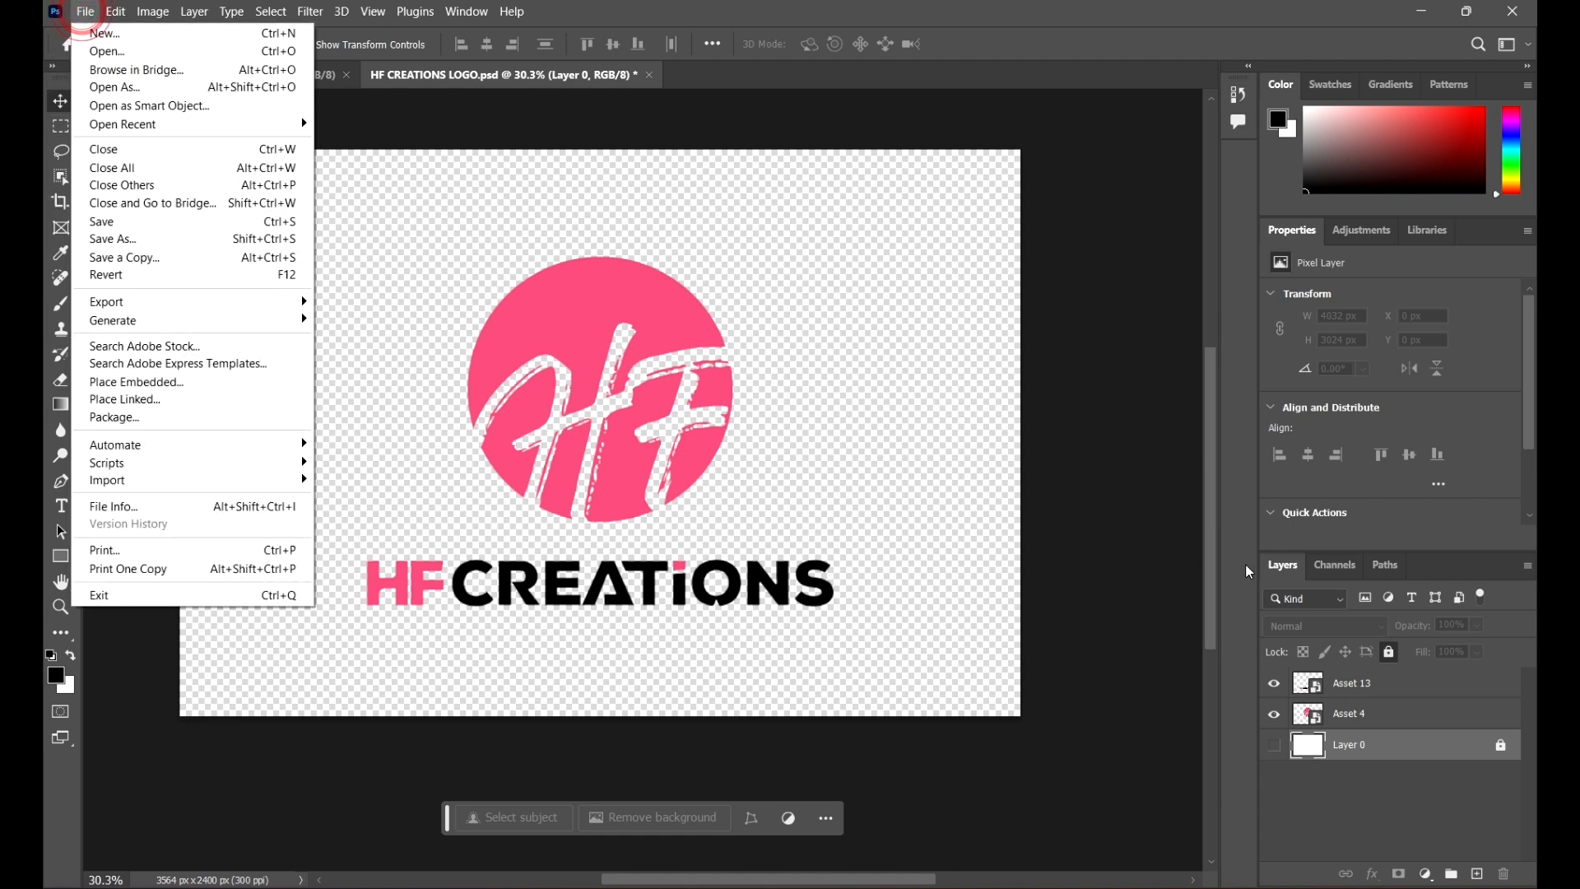
mouse_move(85, 11)
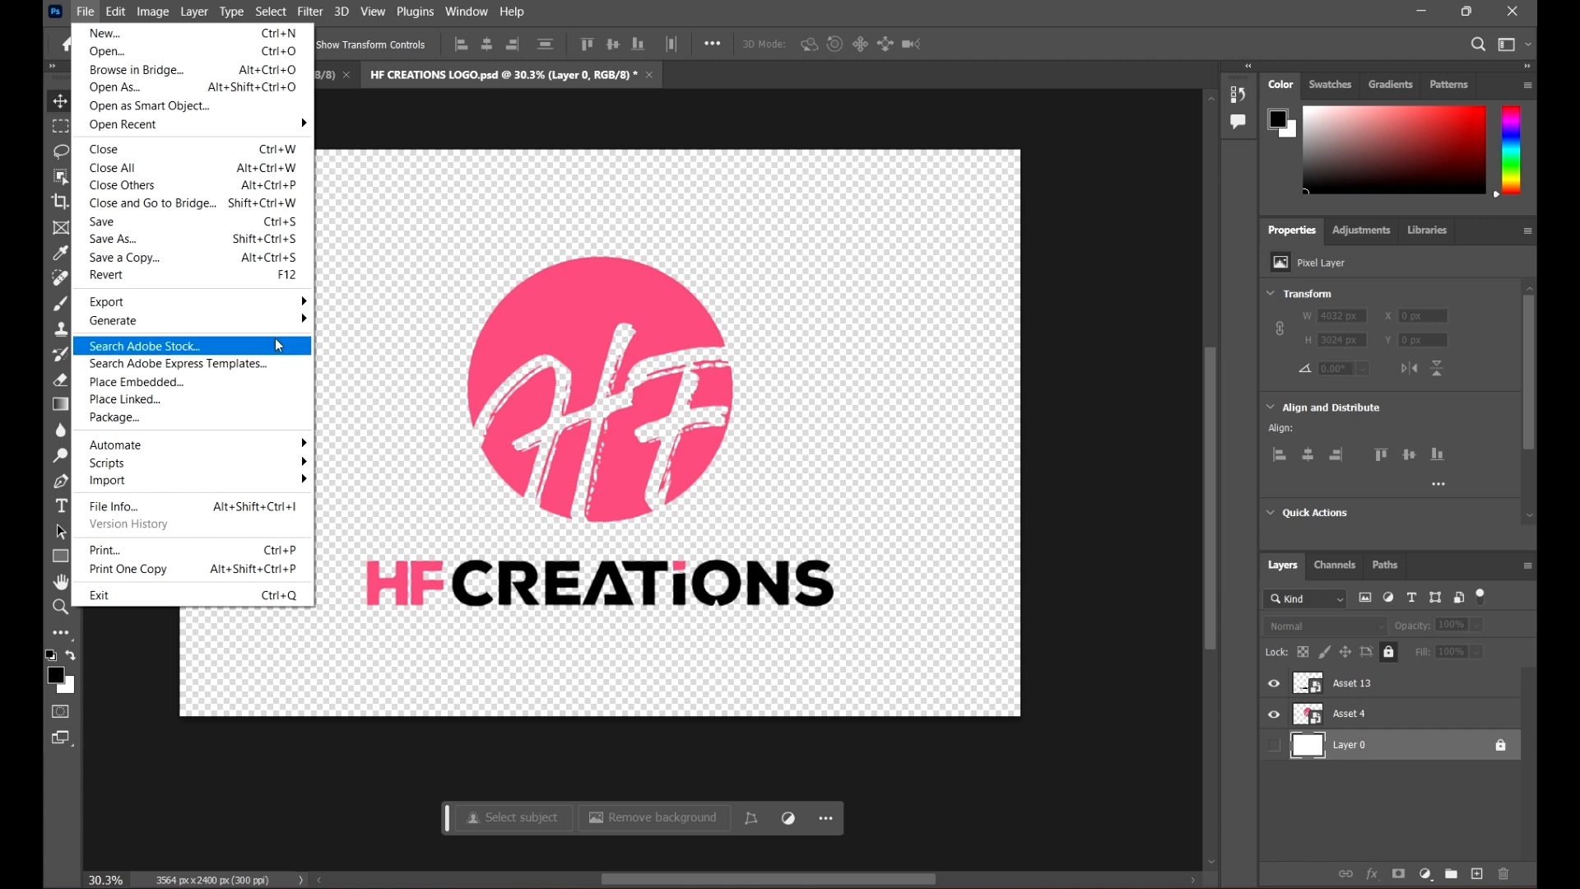
mouse_move(272, 305)
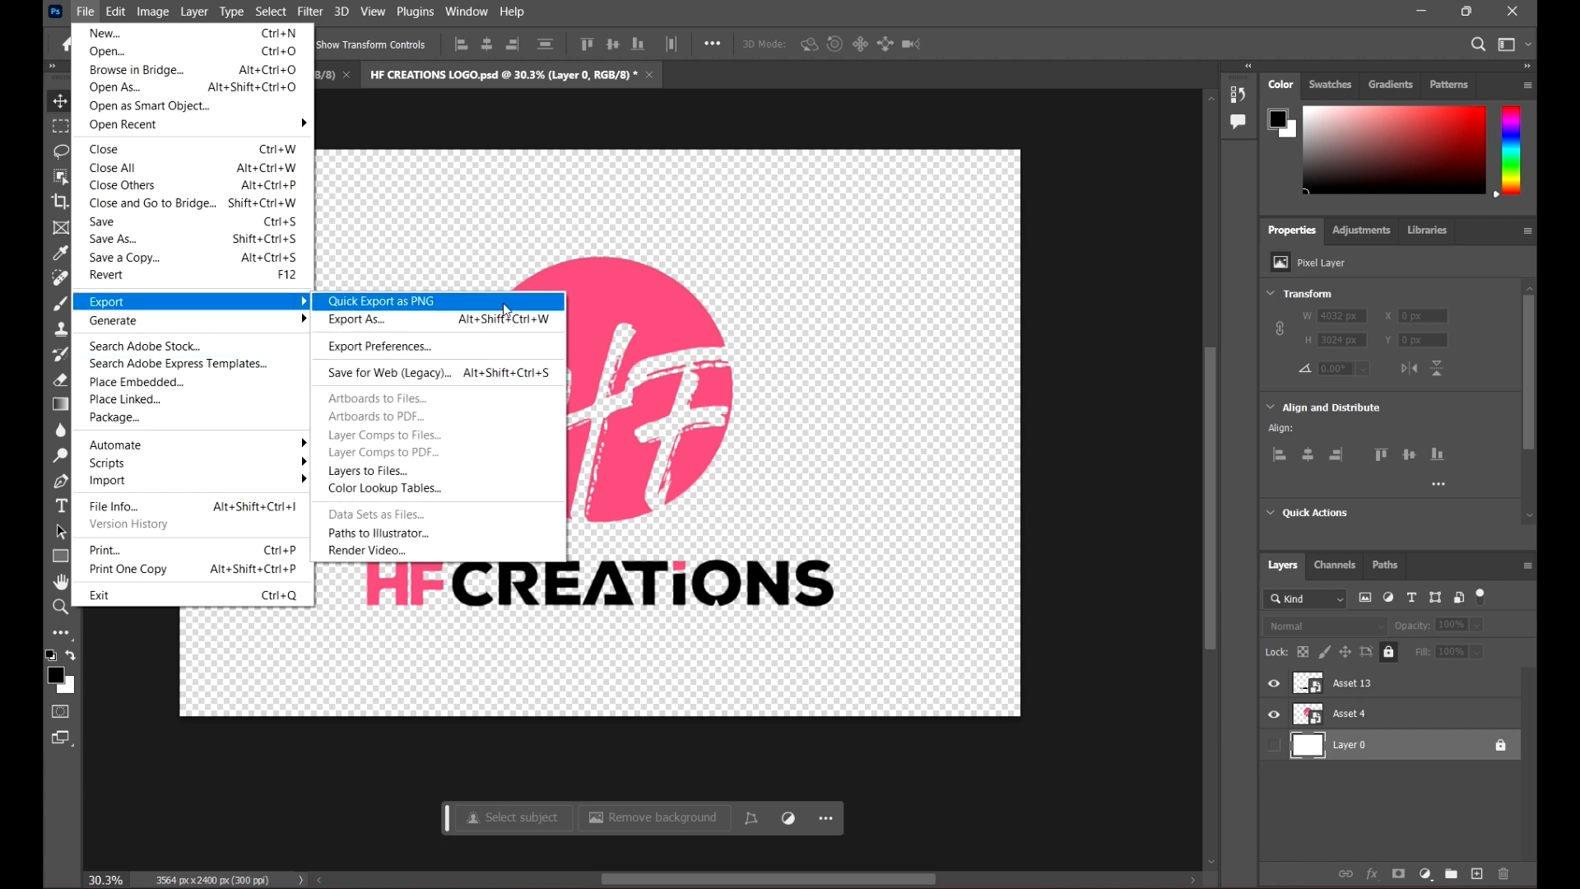
left_click(505, 308)
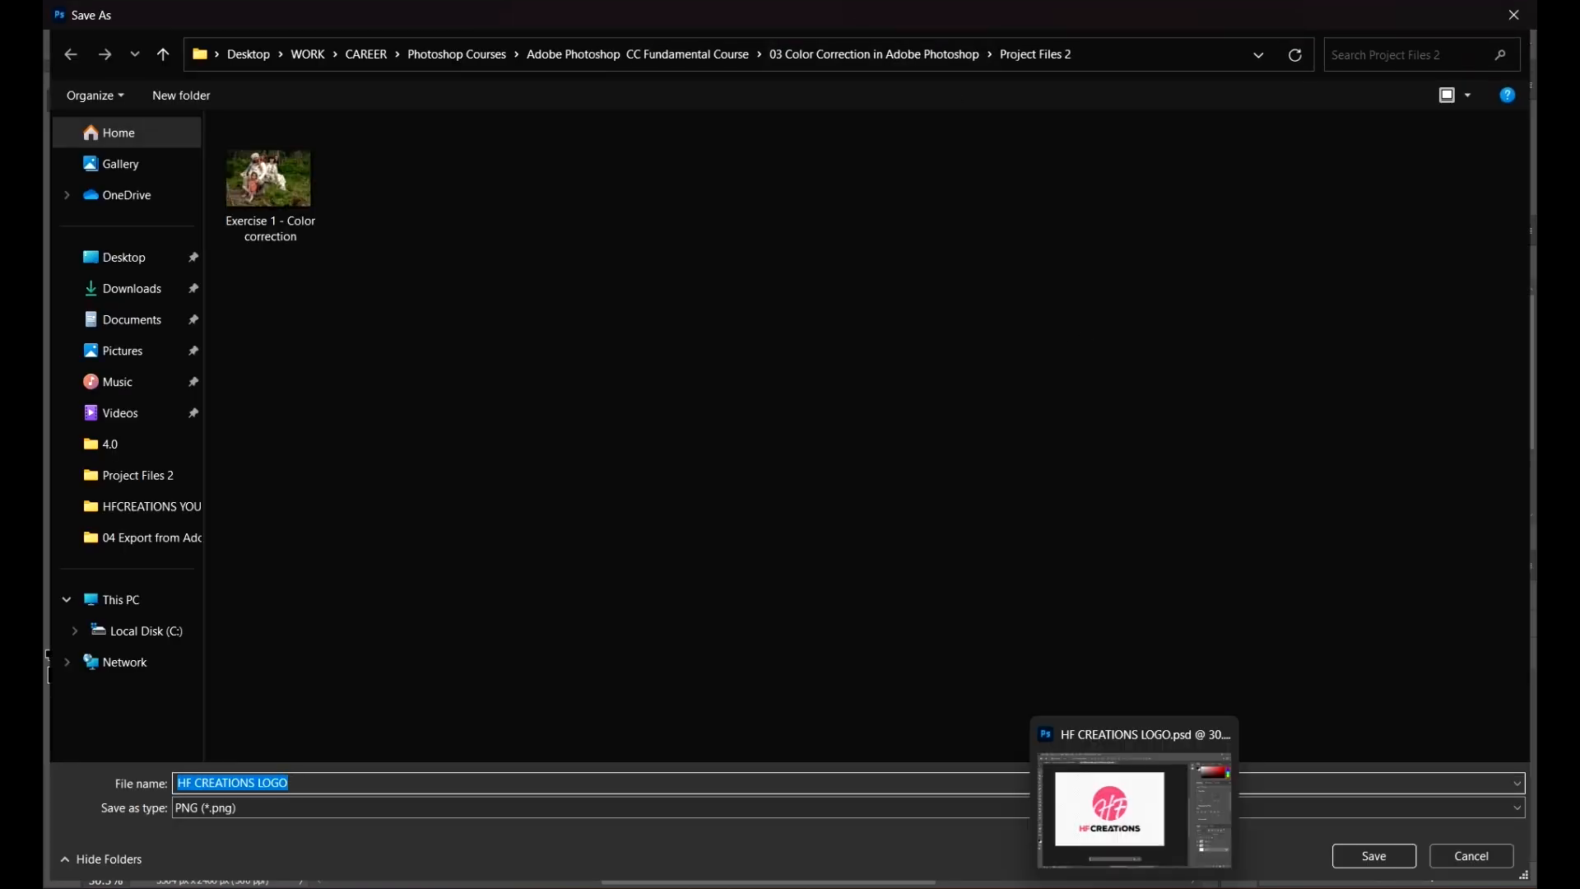
left_click(1381, 855)
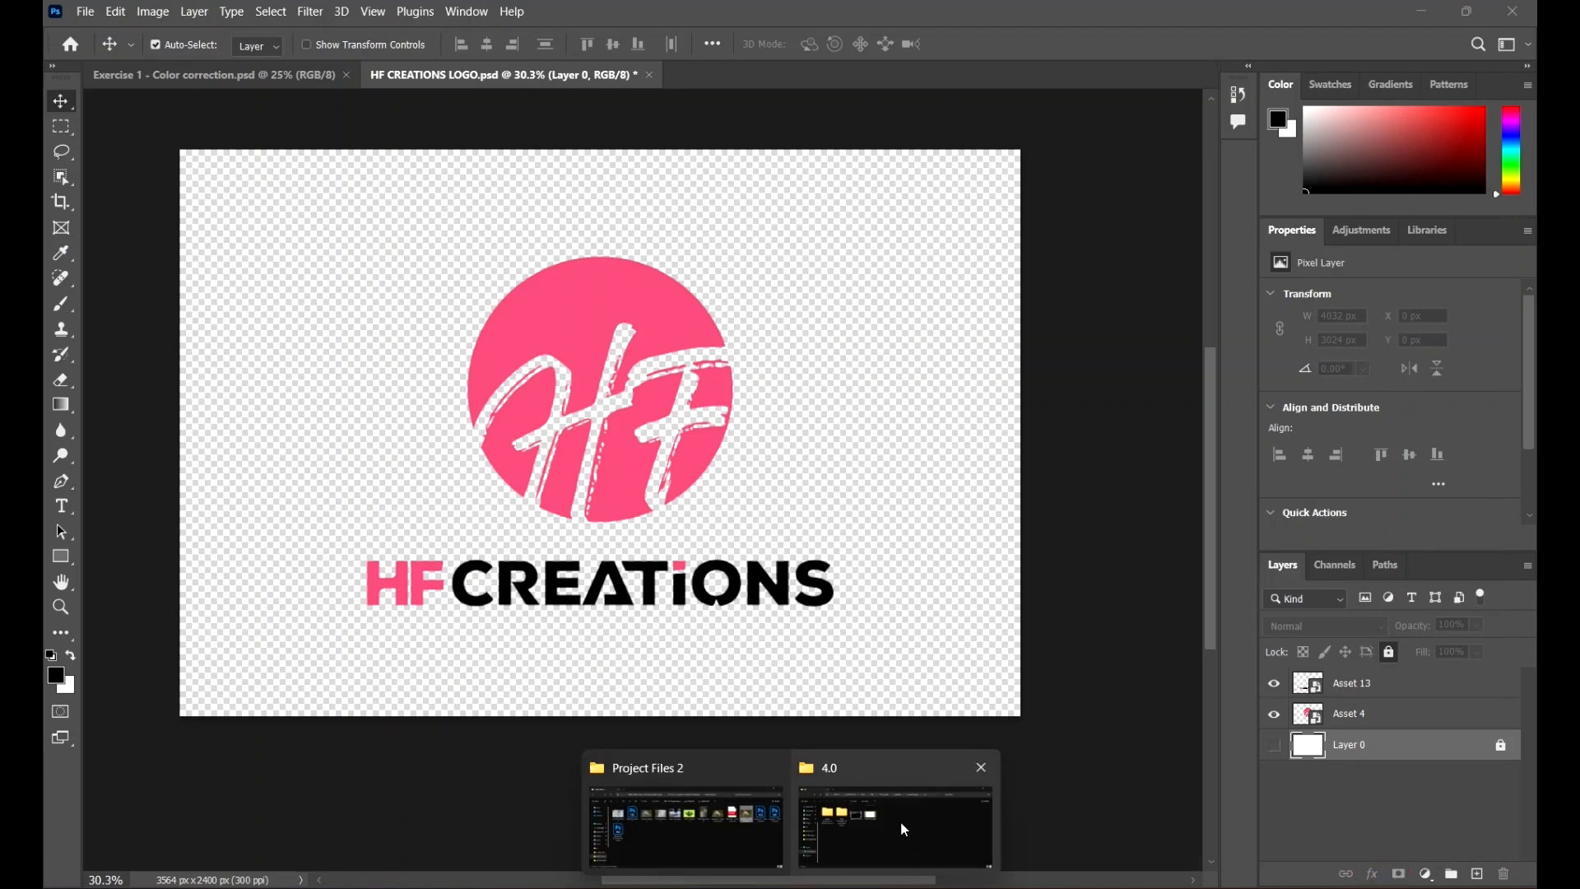
Step: Open the exported HF CREATIONS LOGO PNG from the Project Files 2 folder in the photo viewer
left_click(748, 818)
left_click(1242, 390)
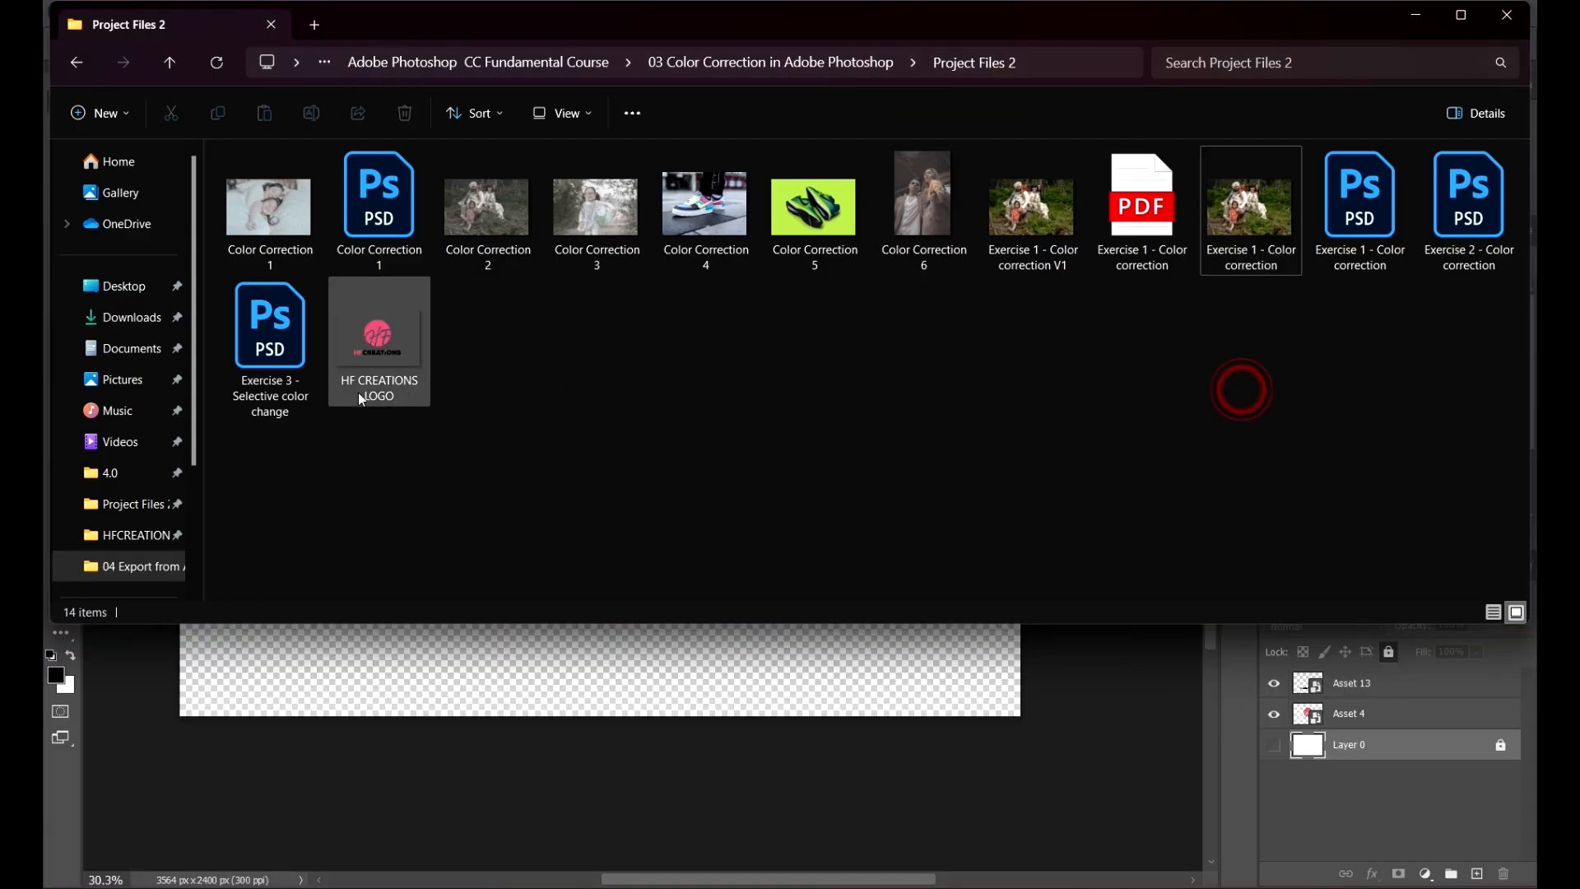
key("Return")
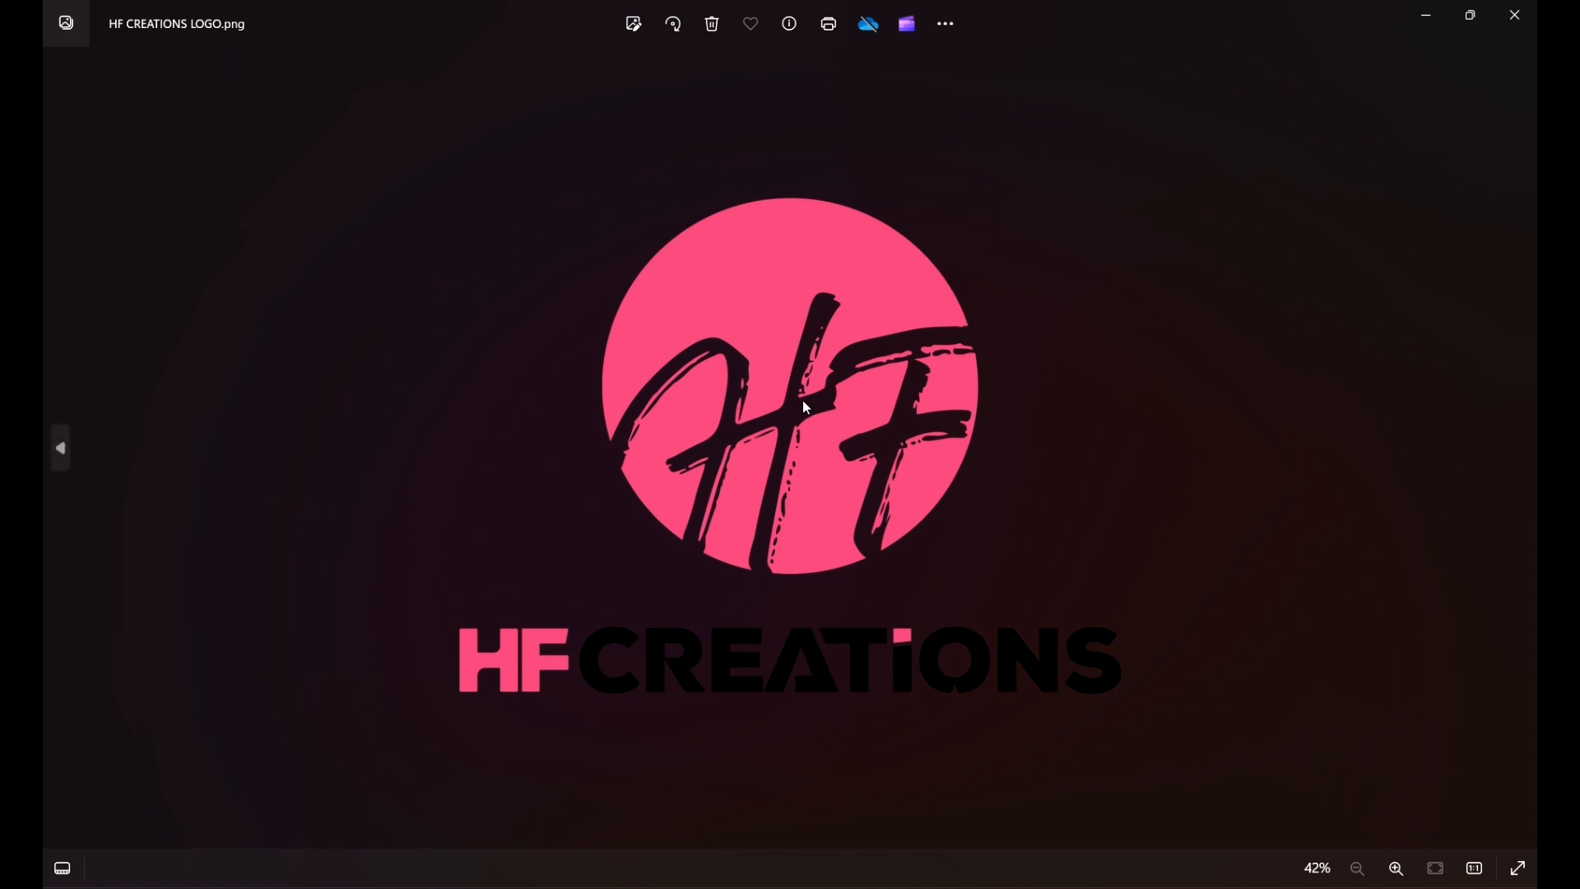
Step: Zoom into and pan around the PNG to examine its transparent background, then close the viewer
scroll(797, 363, "up", 4)
left_click_drag(1065, 375, 521, 491)
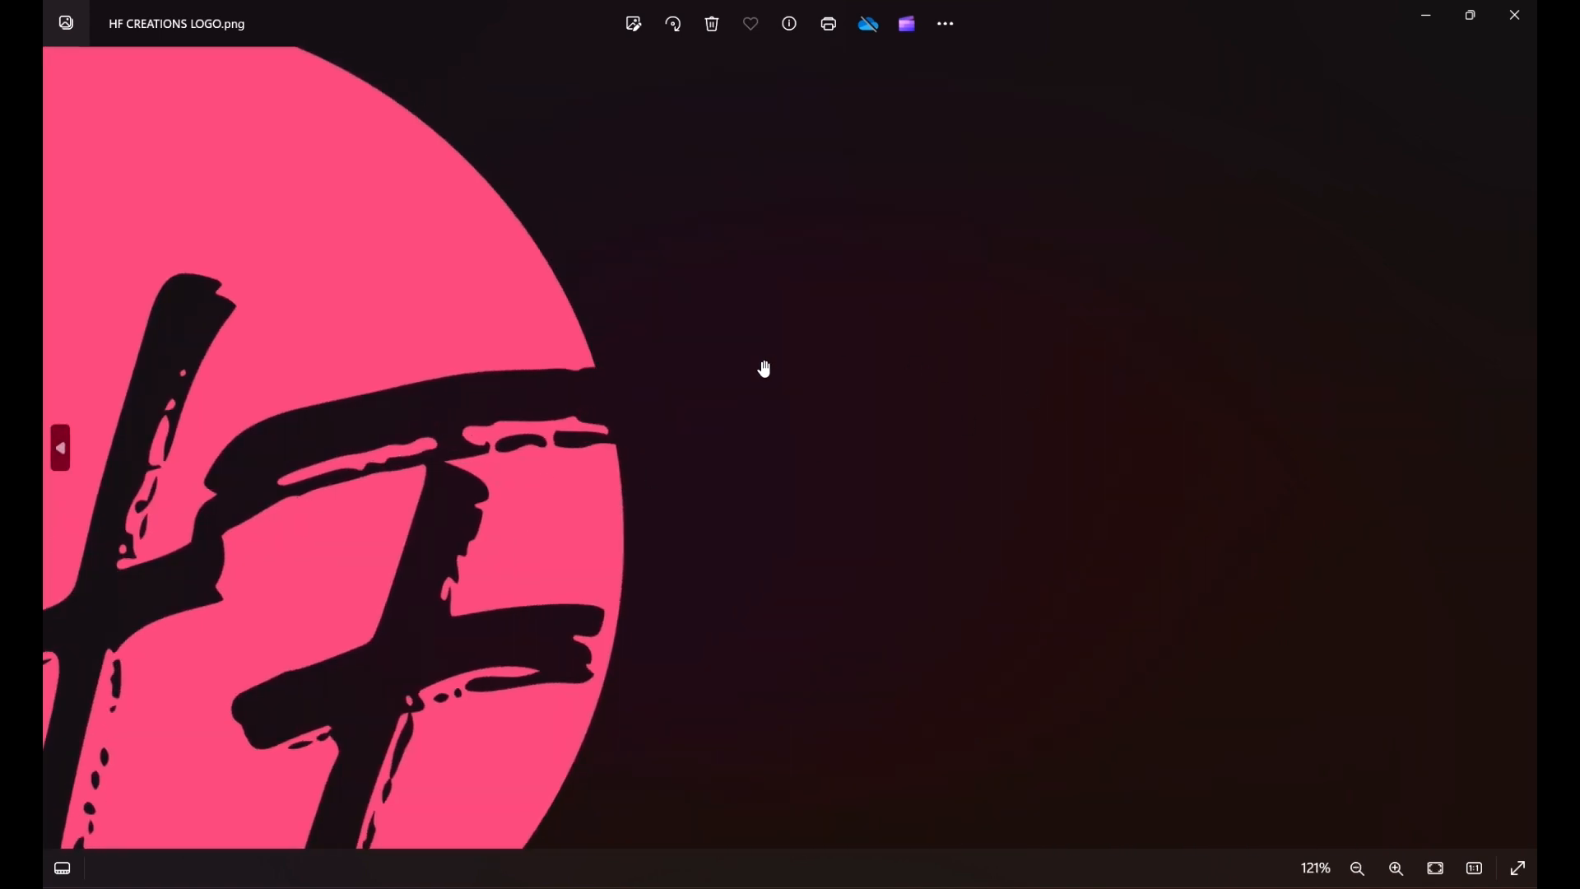
scroll(762, 367, "down", 4)
scroll(748, 364, "down", 2)
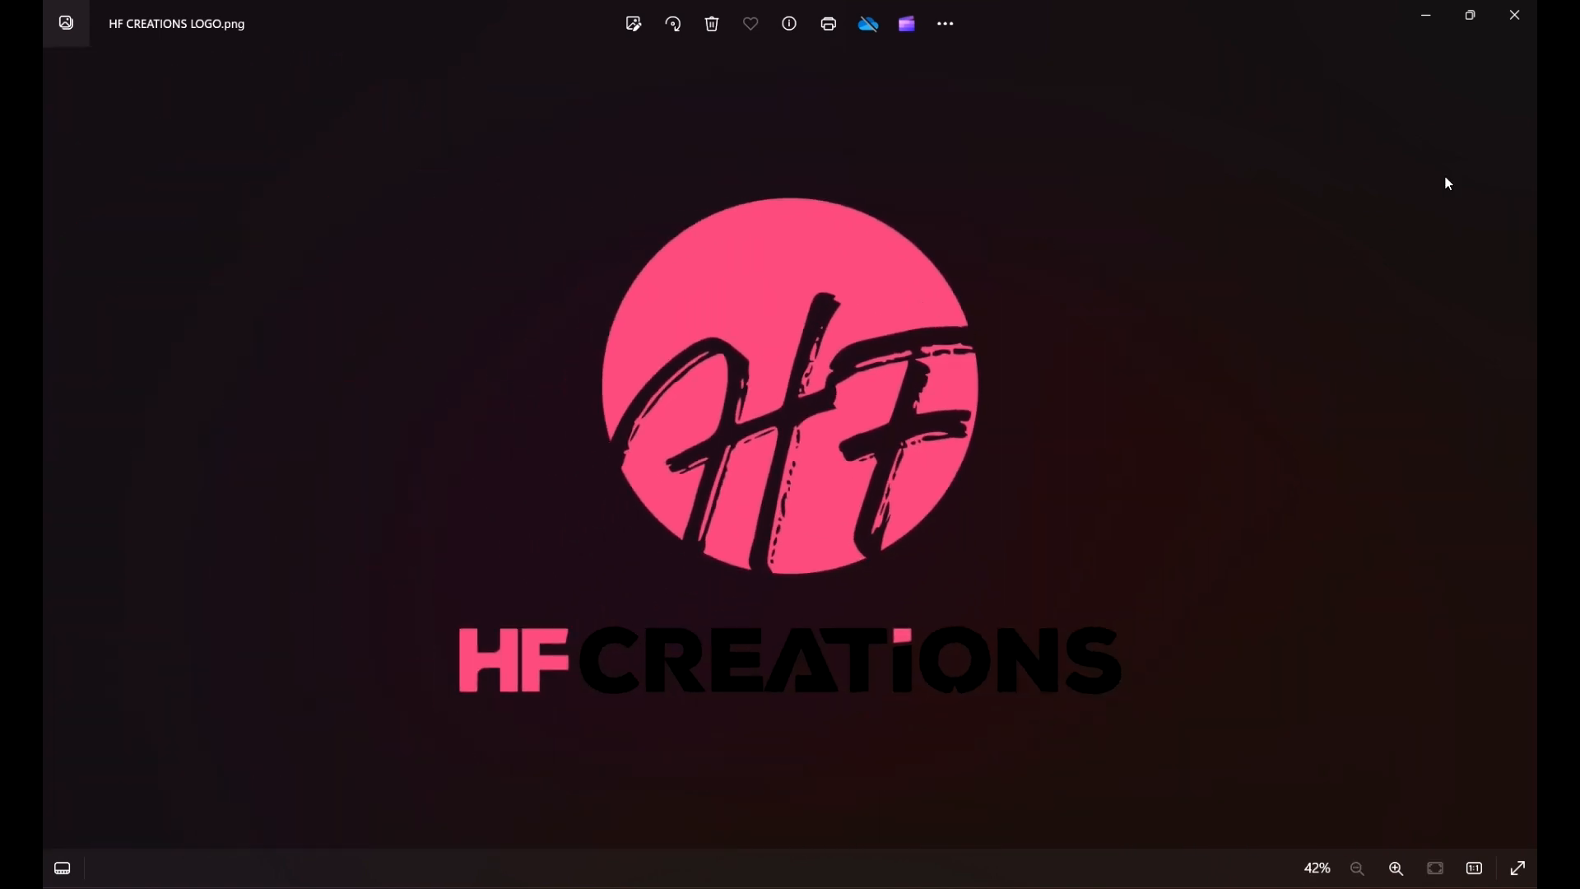
left_click(1515, 15)
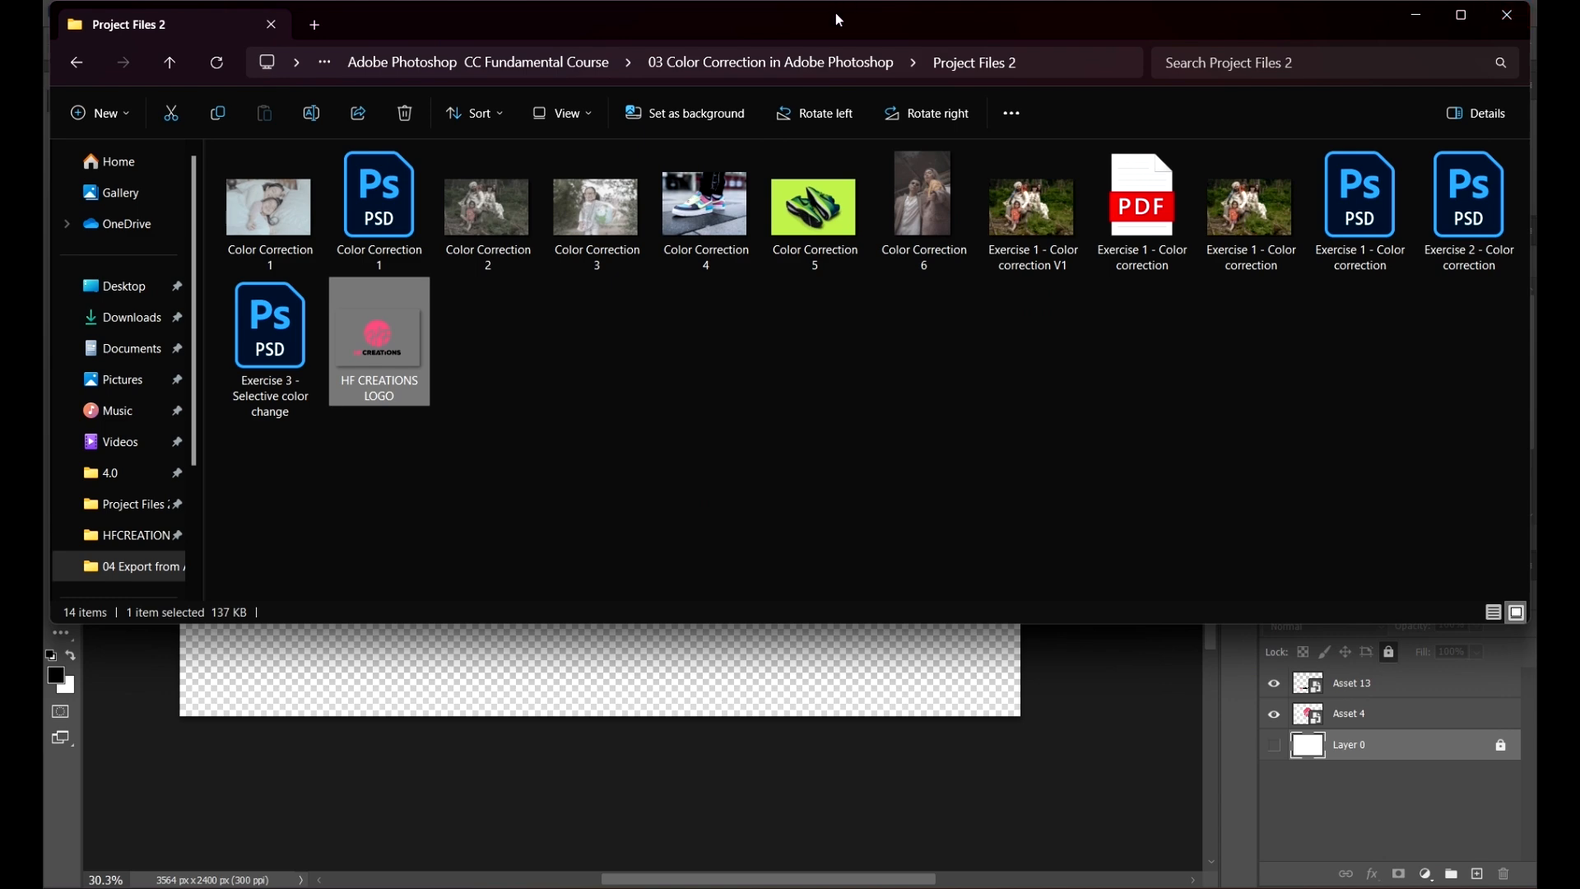
Step: Drag the exported logo PNG onto the Exercise 1 photo, enlarge and reposition it, then delete that layer
left_click_drag(836, 12, 941, 306)
left_click(221, 79)
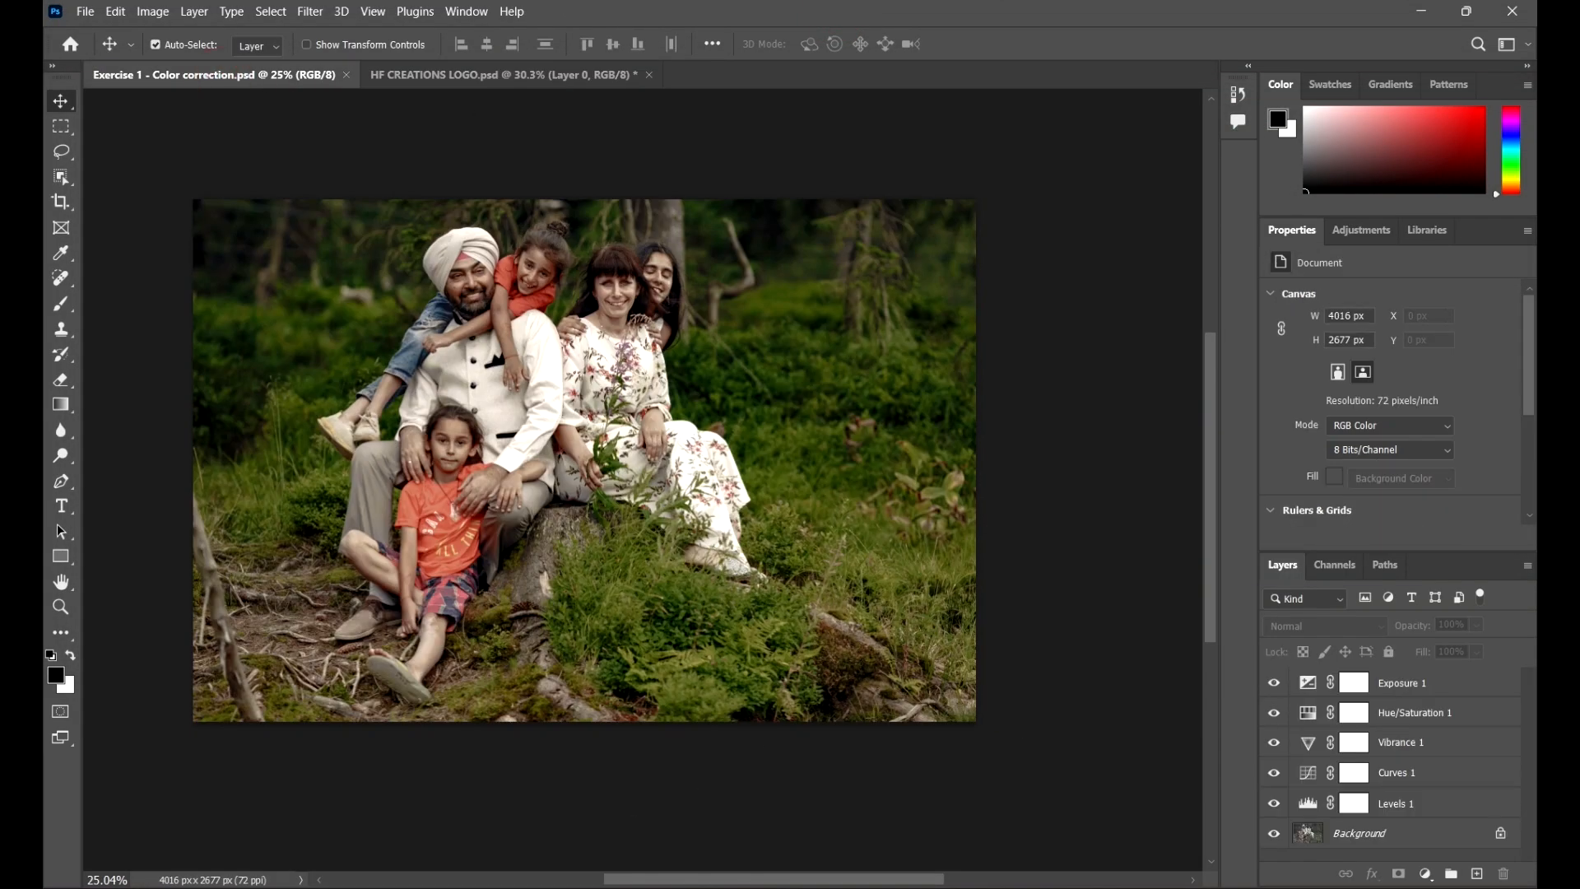
mouse_move(765, 868)
left_click(688, 761)
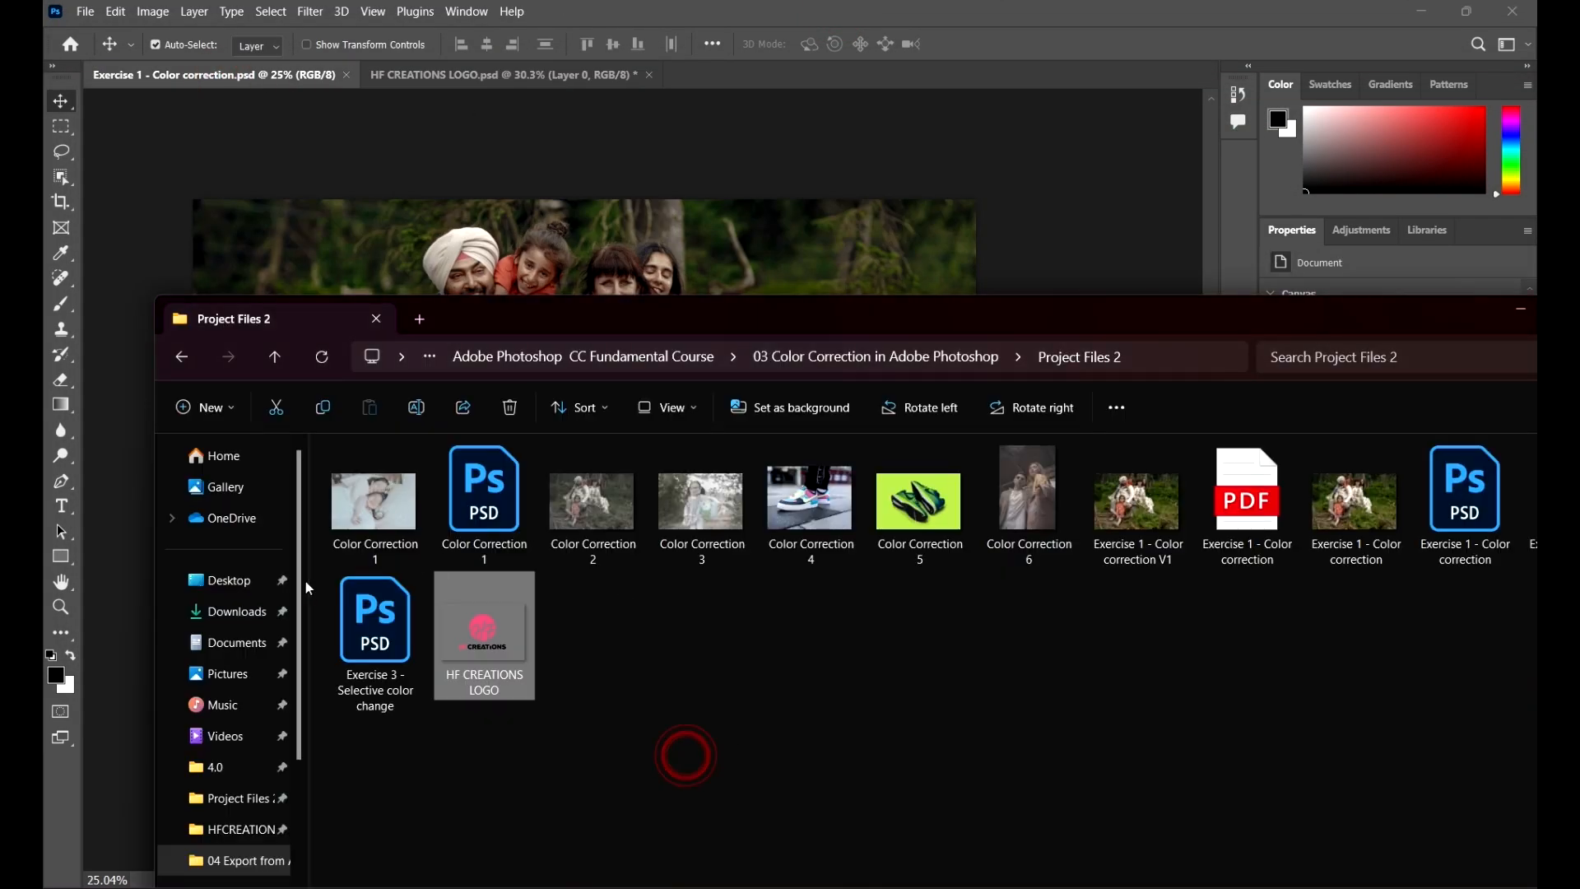
left_click_drag(506, 644, 494, 300)
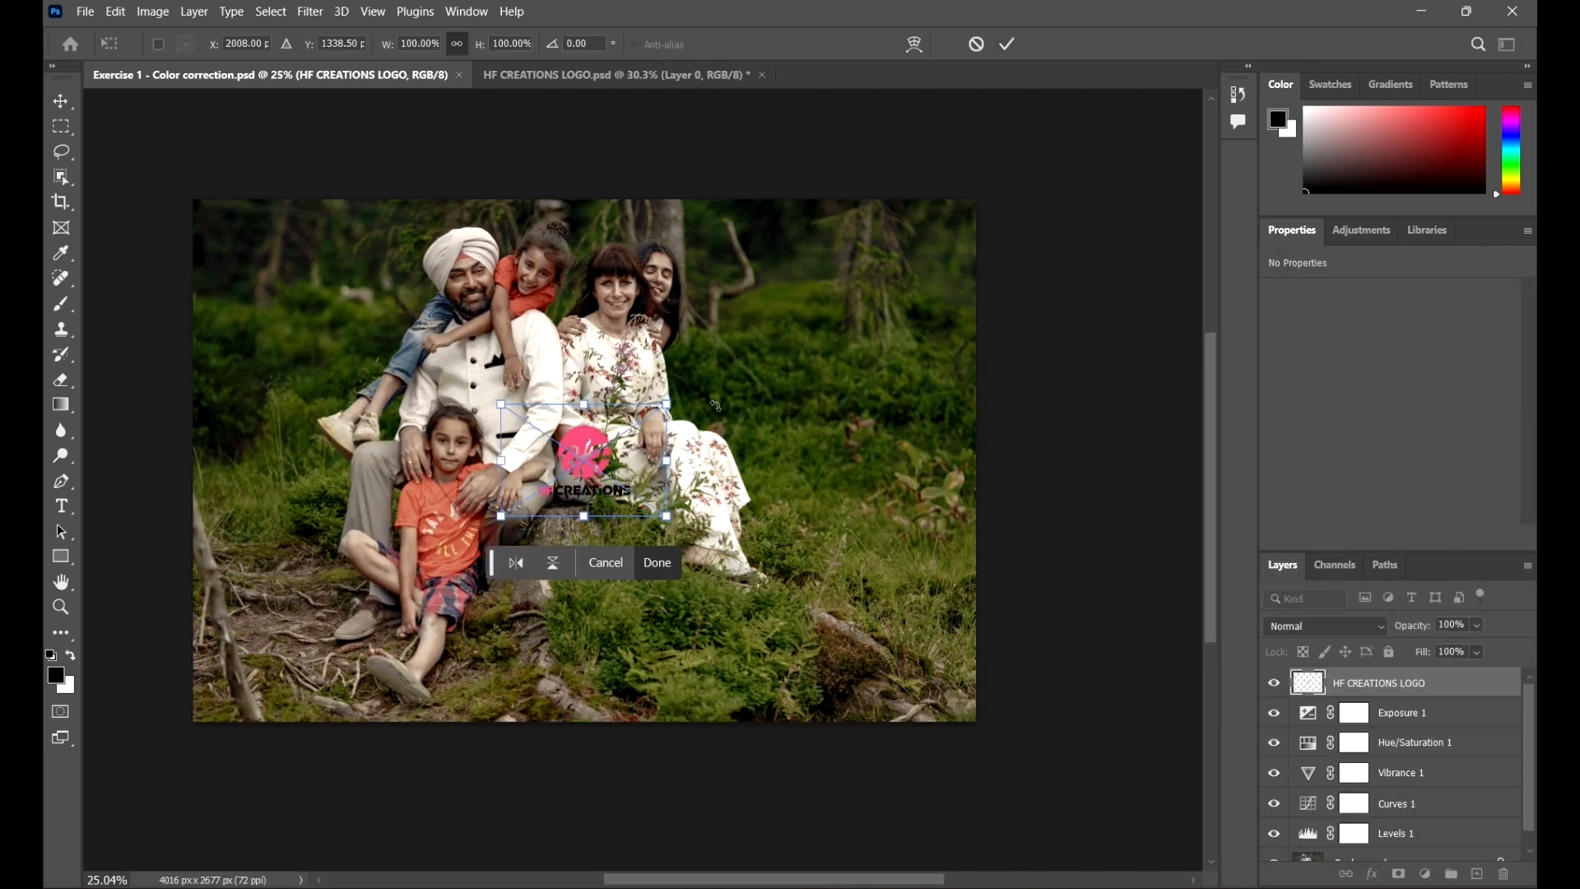
left_click_drag(668, 403, 924, 232)
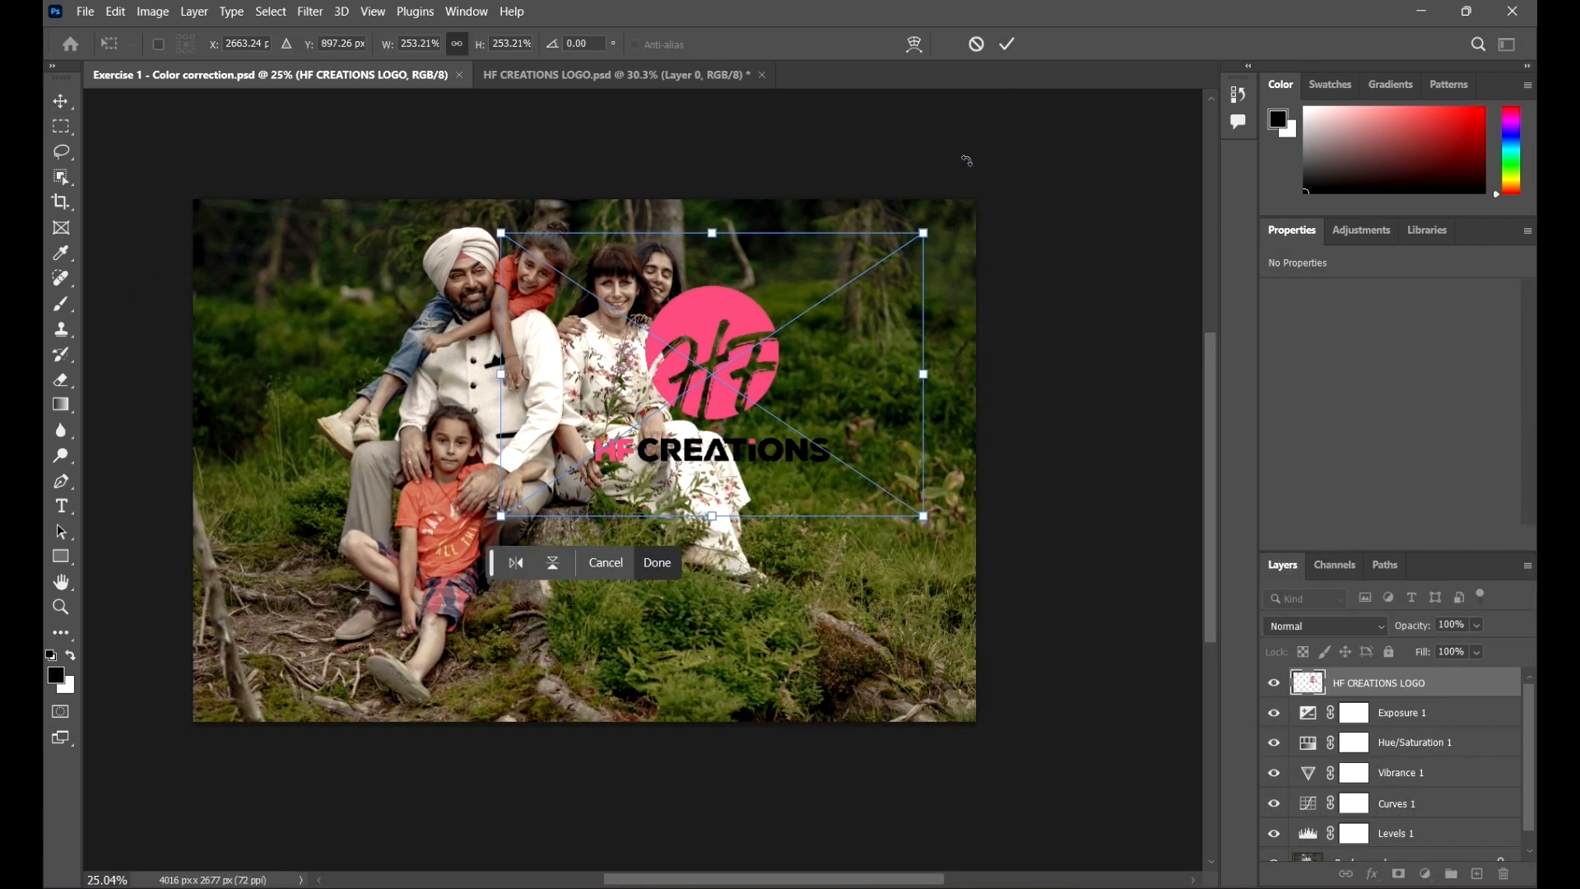
left_click(1007, 44)
left_click_drag(670, 327, 440, 386)
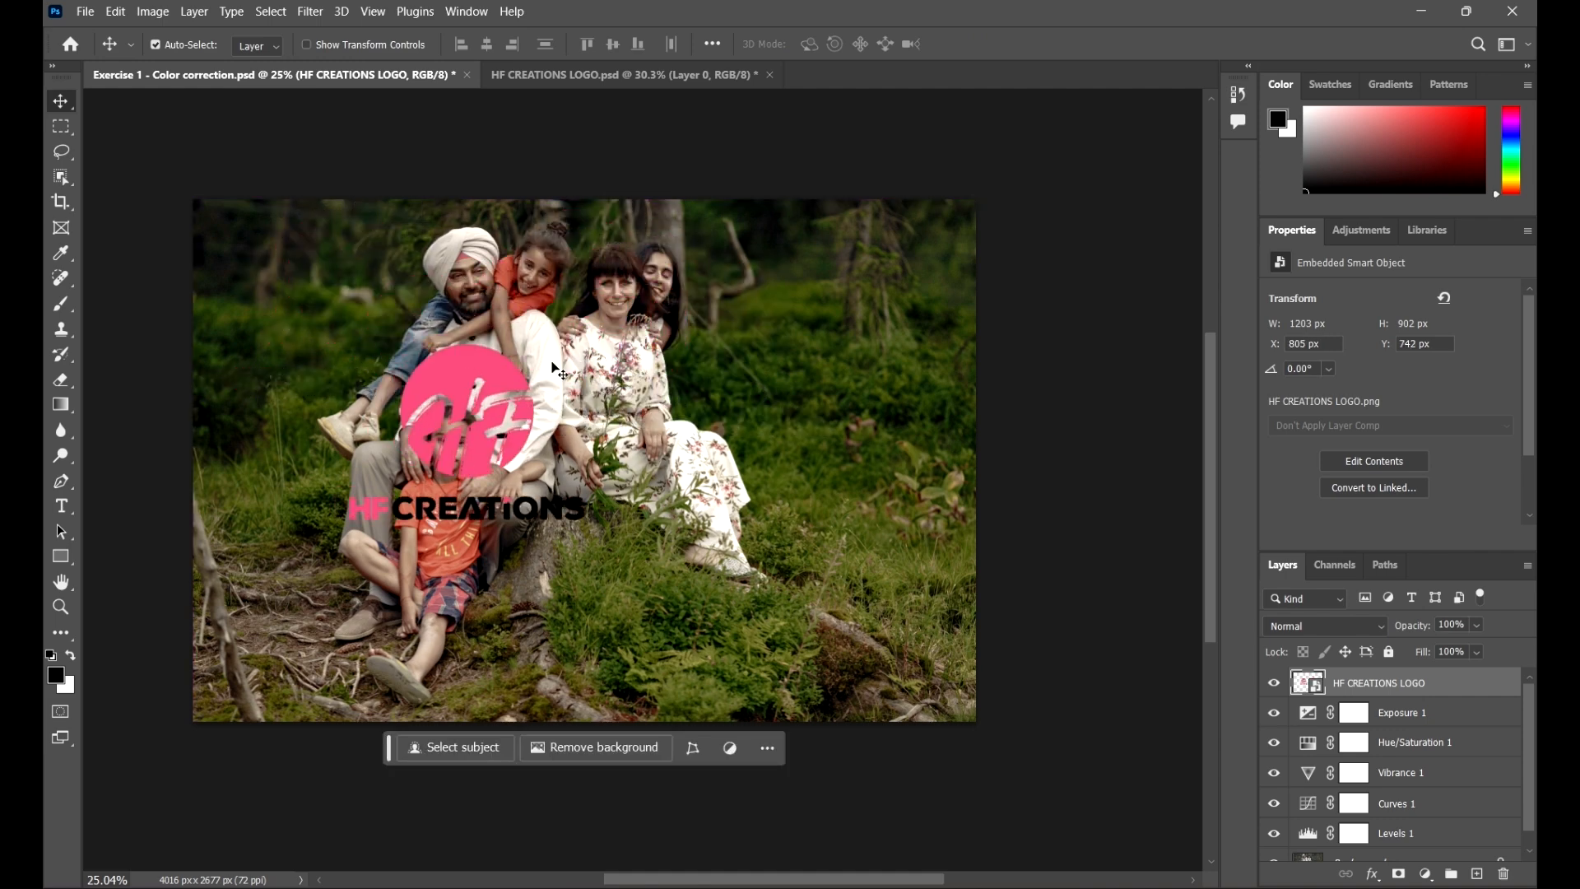
key("Delete")
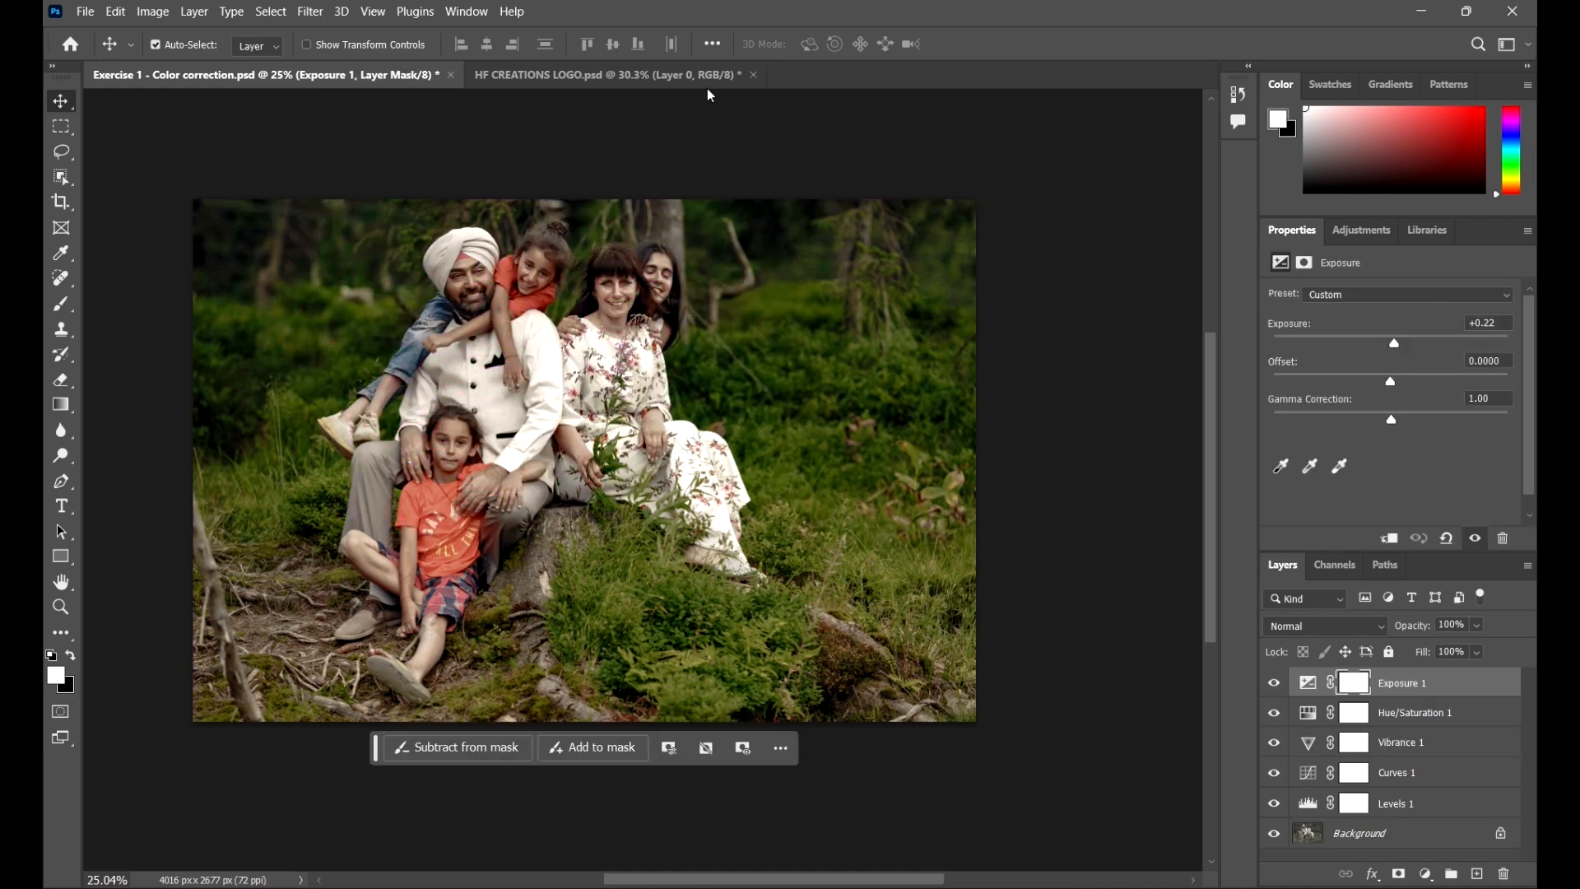
Step: Save the logo as a JPEG named HF CREATIONS LOGO in the 04 Export from Adobe Photoshop folder
left_click(605, 76)
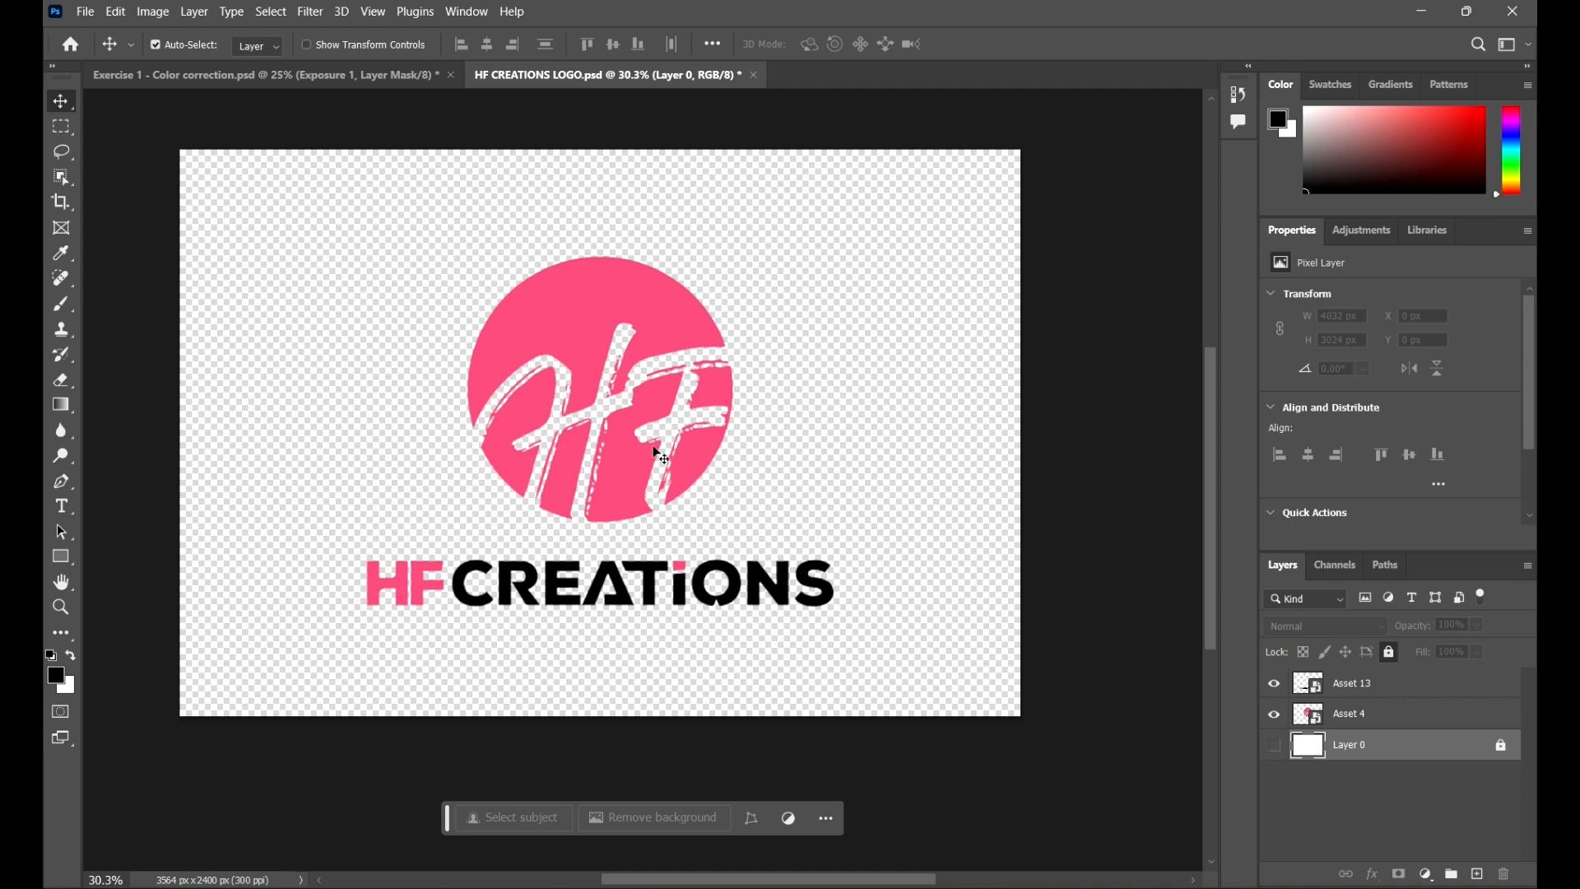
scroll(691, 469, "down", 1)
scroll(856, 408, "up", 2)
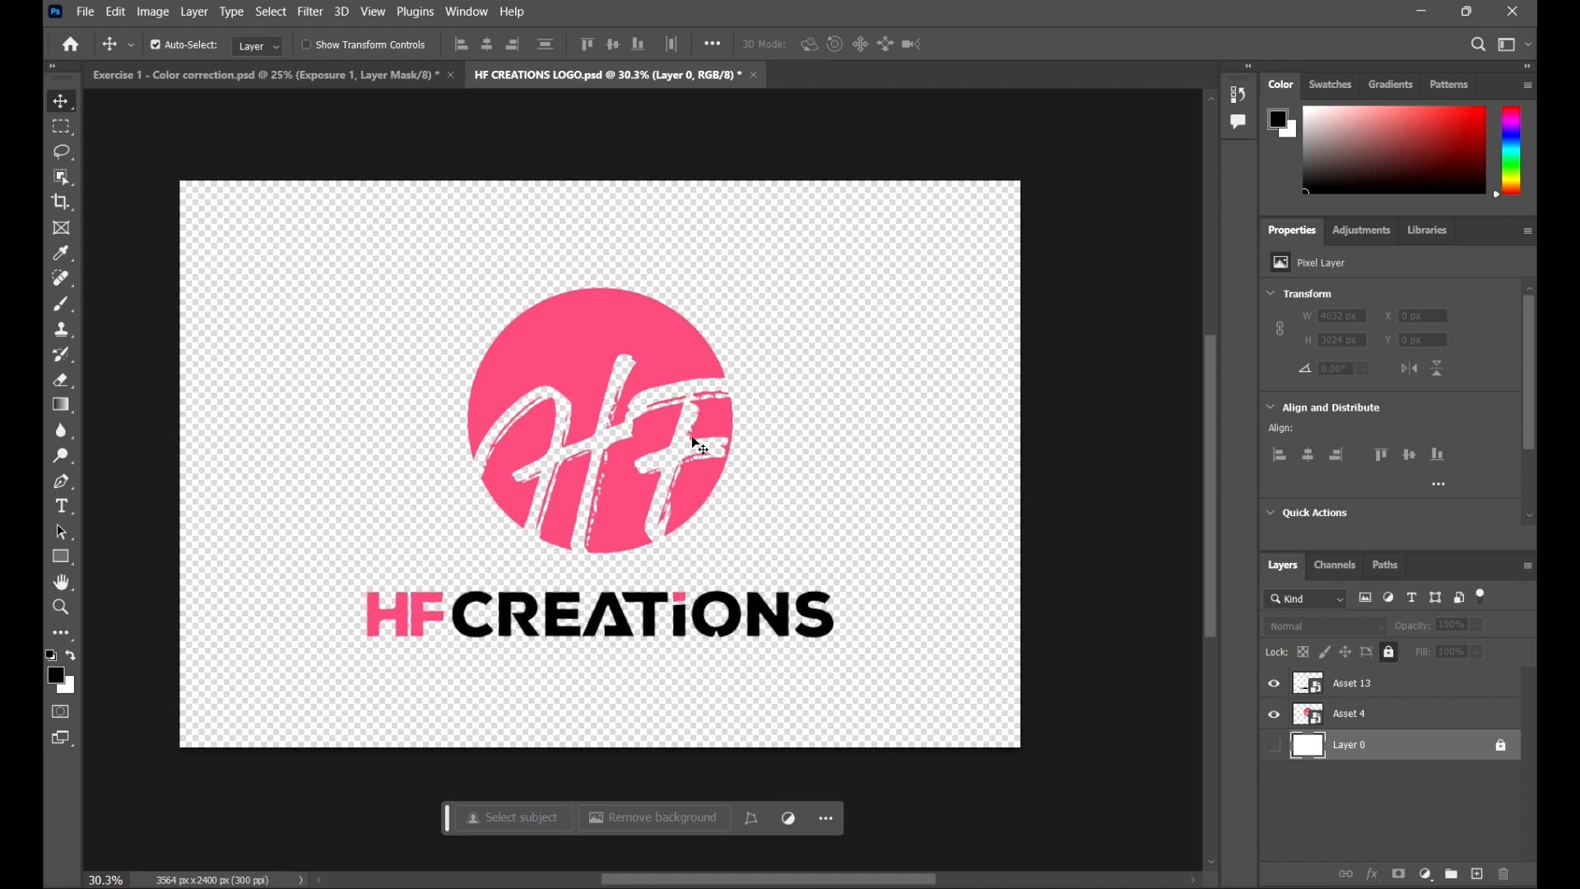
left_click(85, 11)
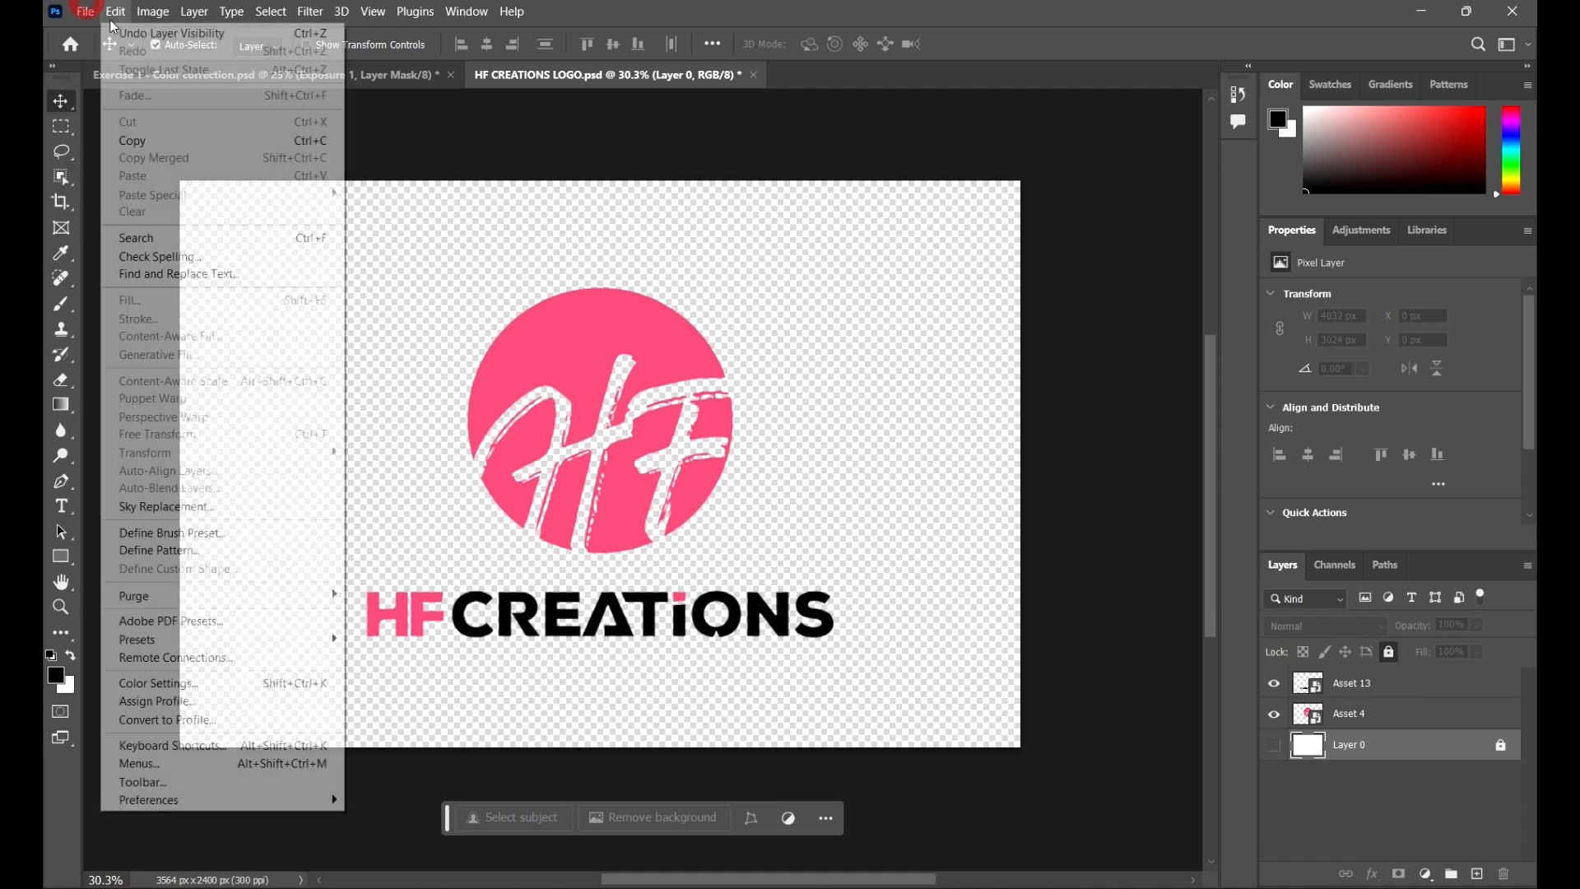
left_click(112, 241)
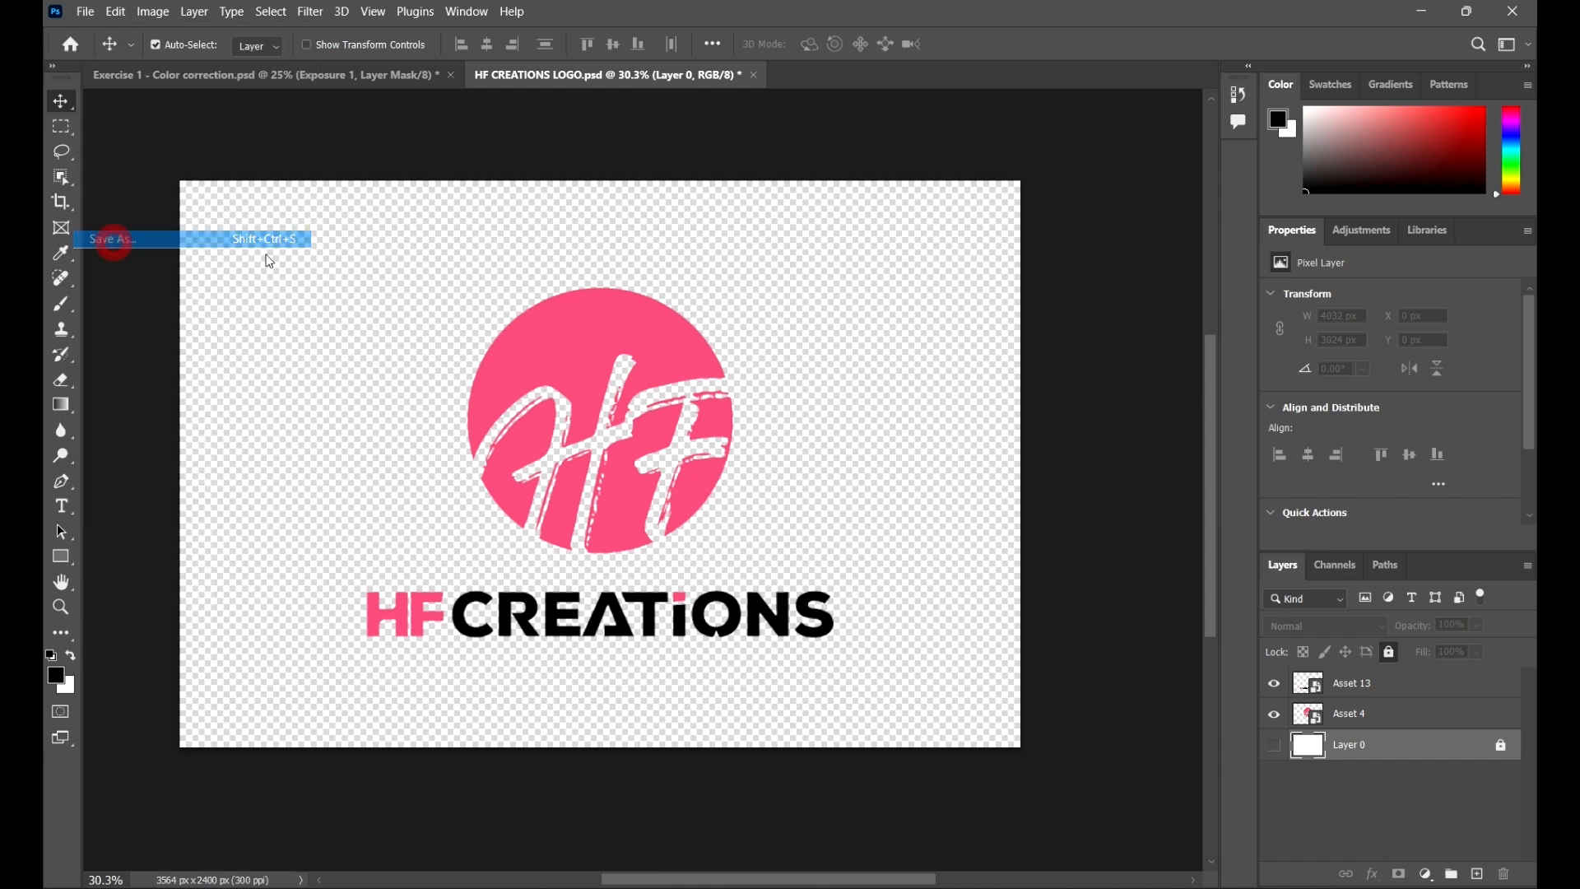
left_click(288, 699)
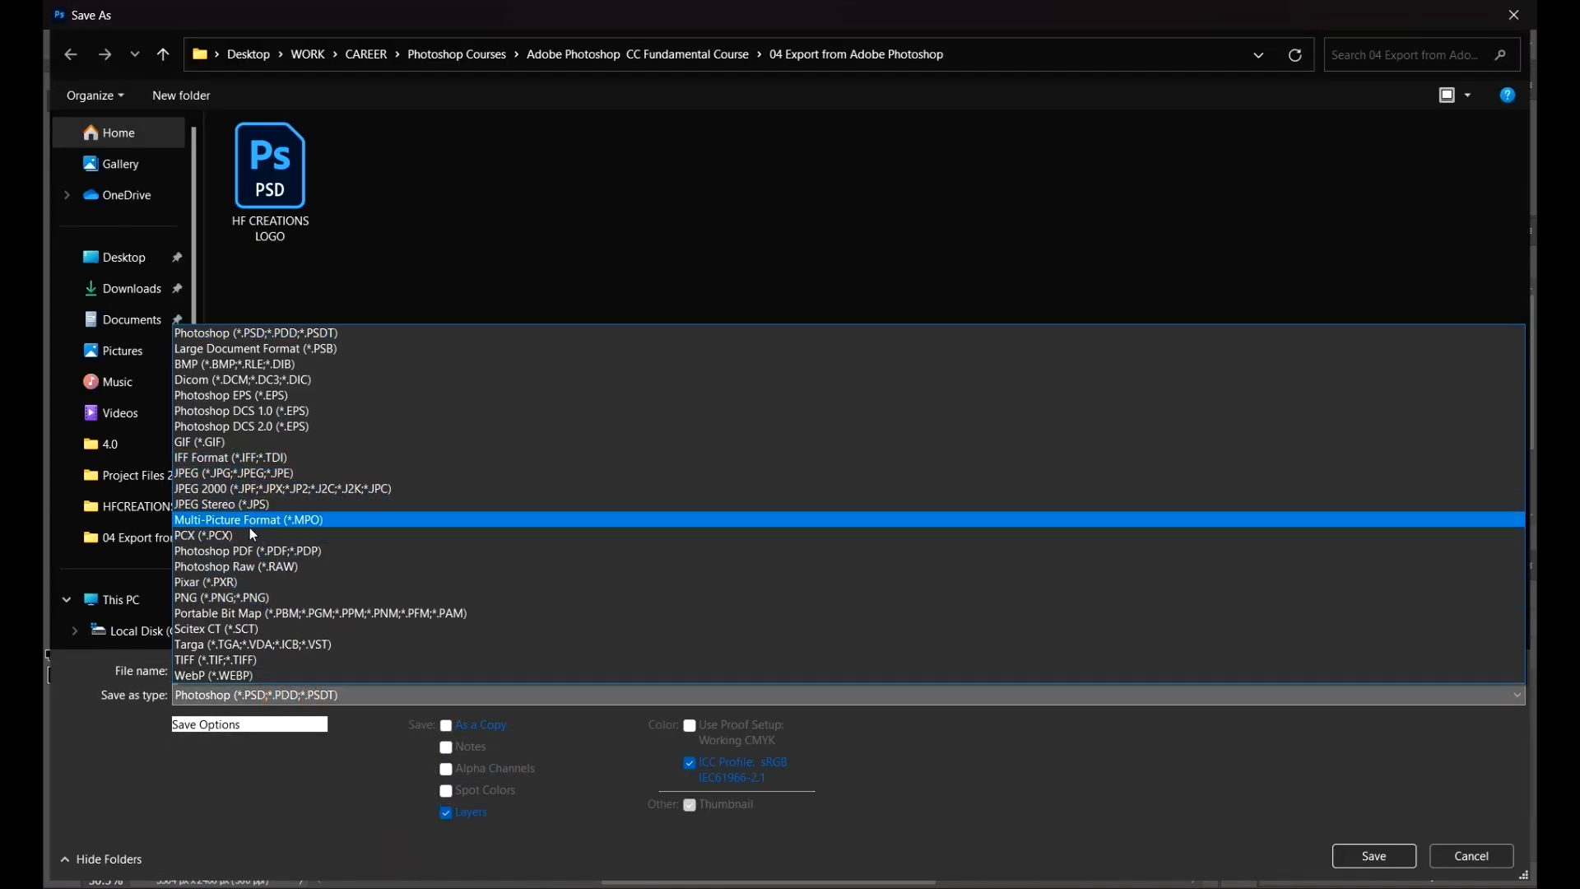
left_click(262, 474)
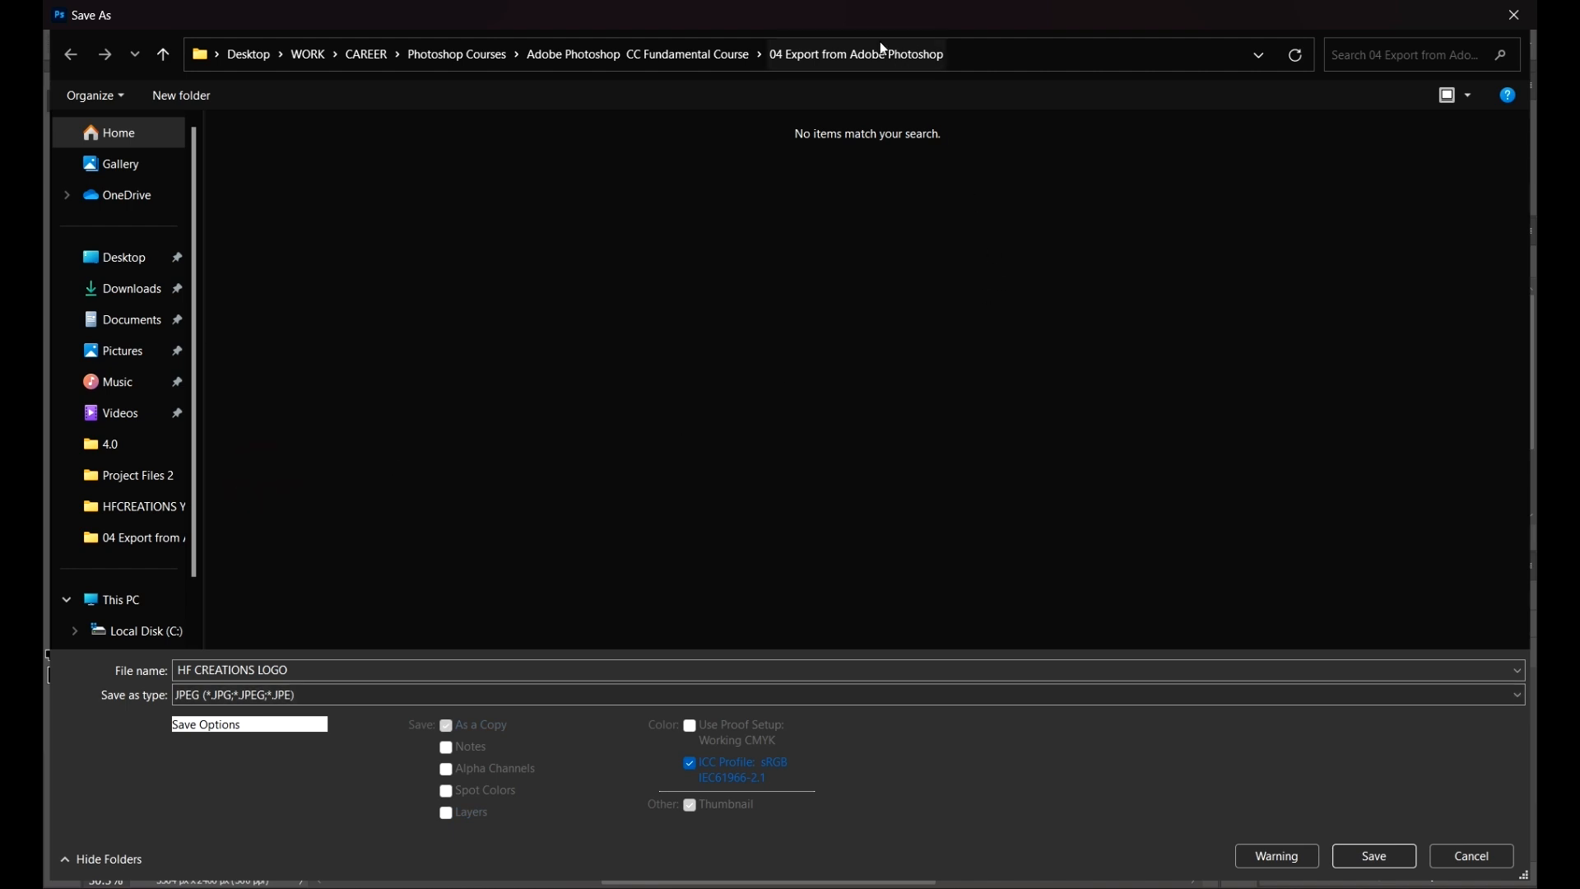
left_click(654, 60)
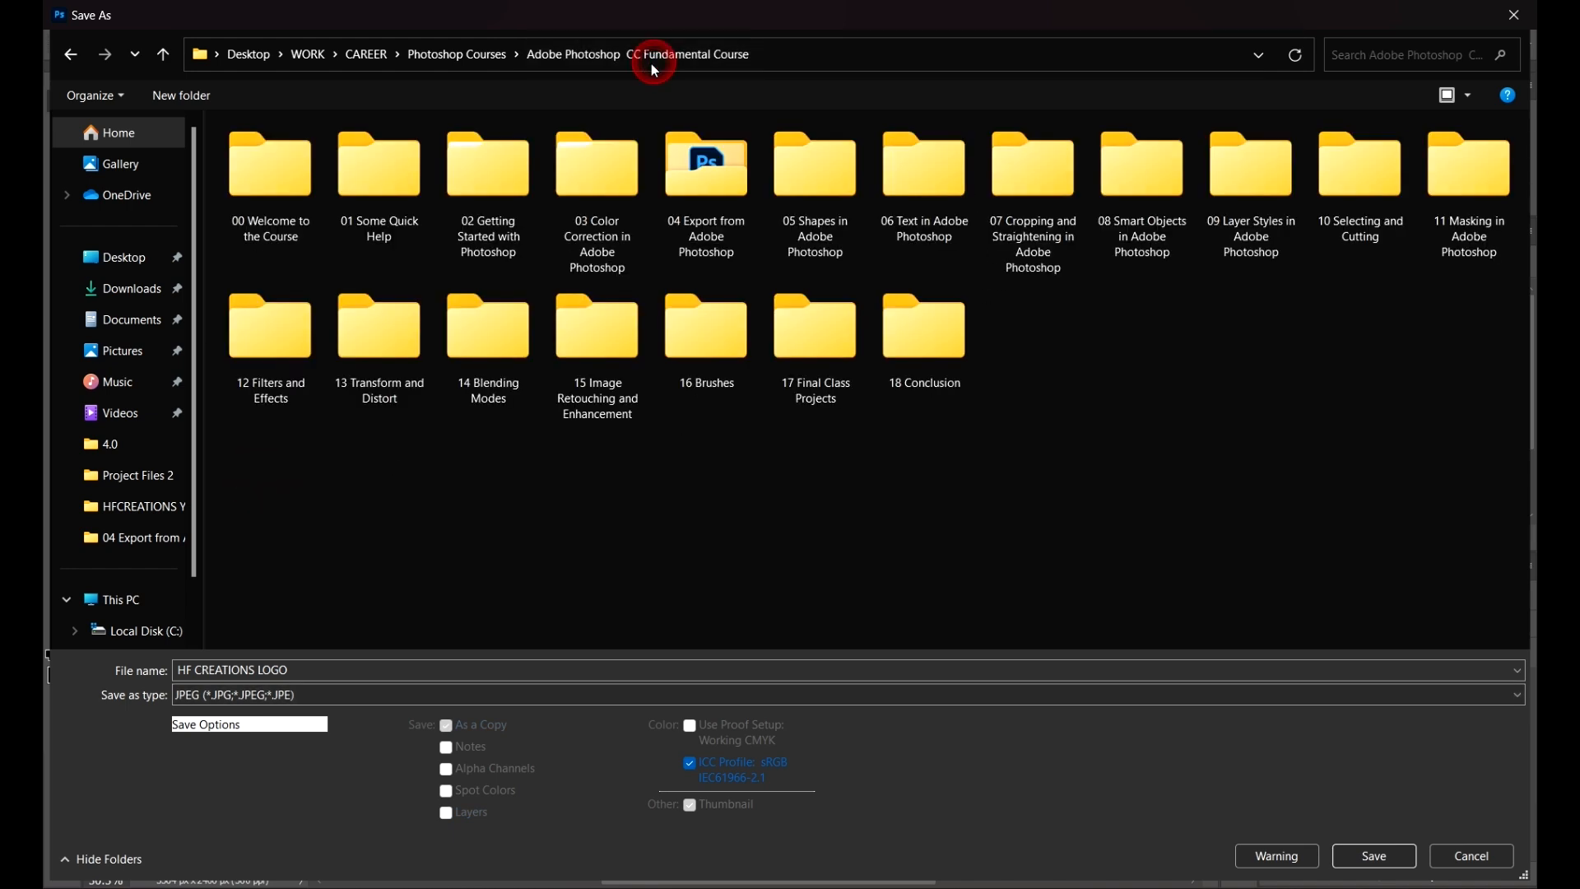
double_click(730, 169)
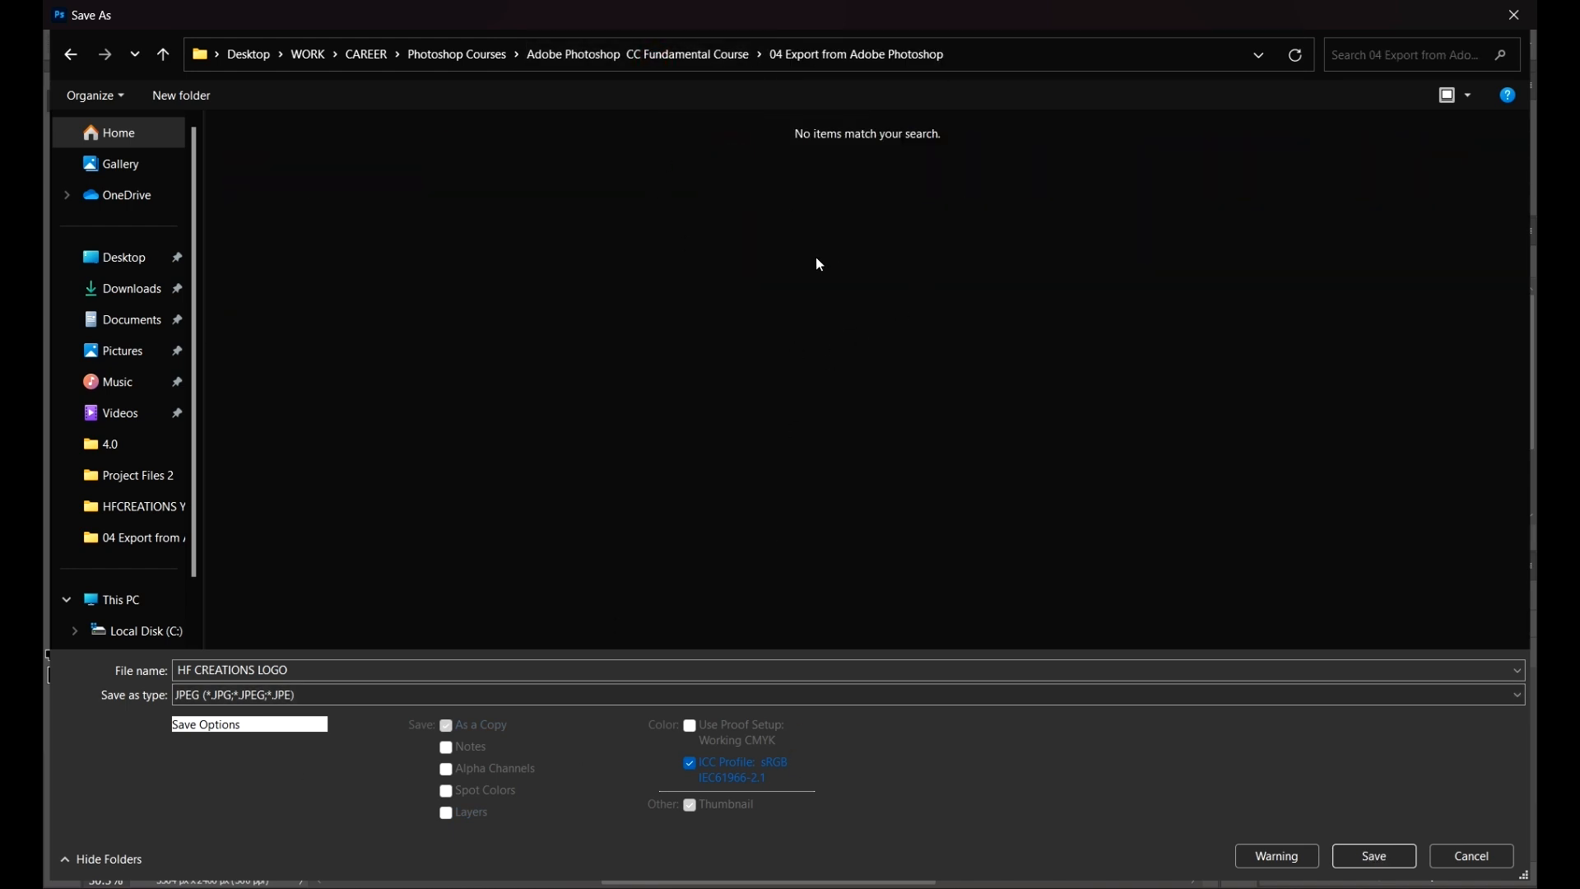
left_click(1382, 857)
left_click(830, 215)
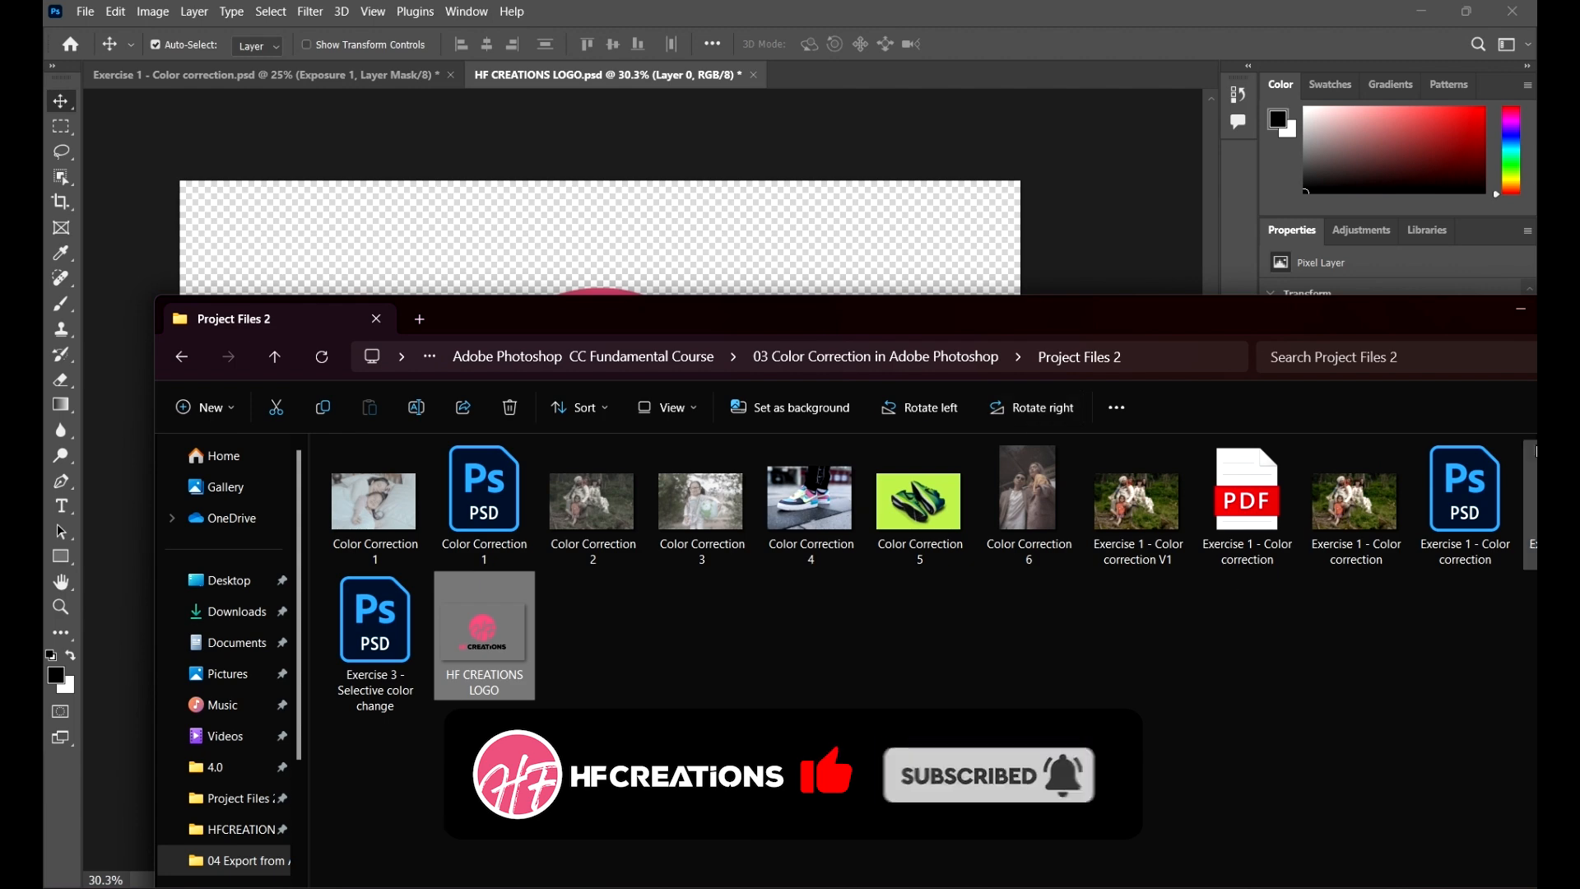
Step: Browse to the 04 Export from Adobe Photoshop folder and open the exported HF CREATIONS LOGO JPEG
left_click_drag(1188, 322, 1152, 120)
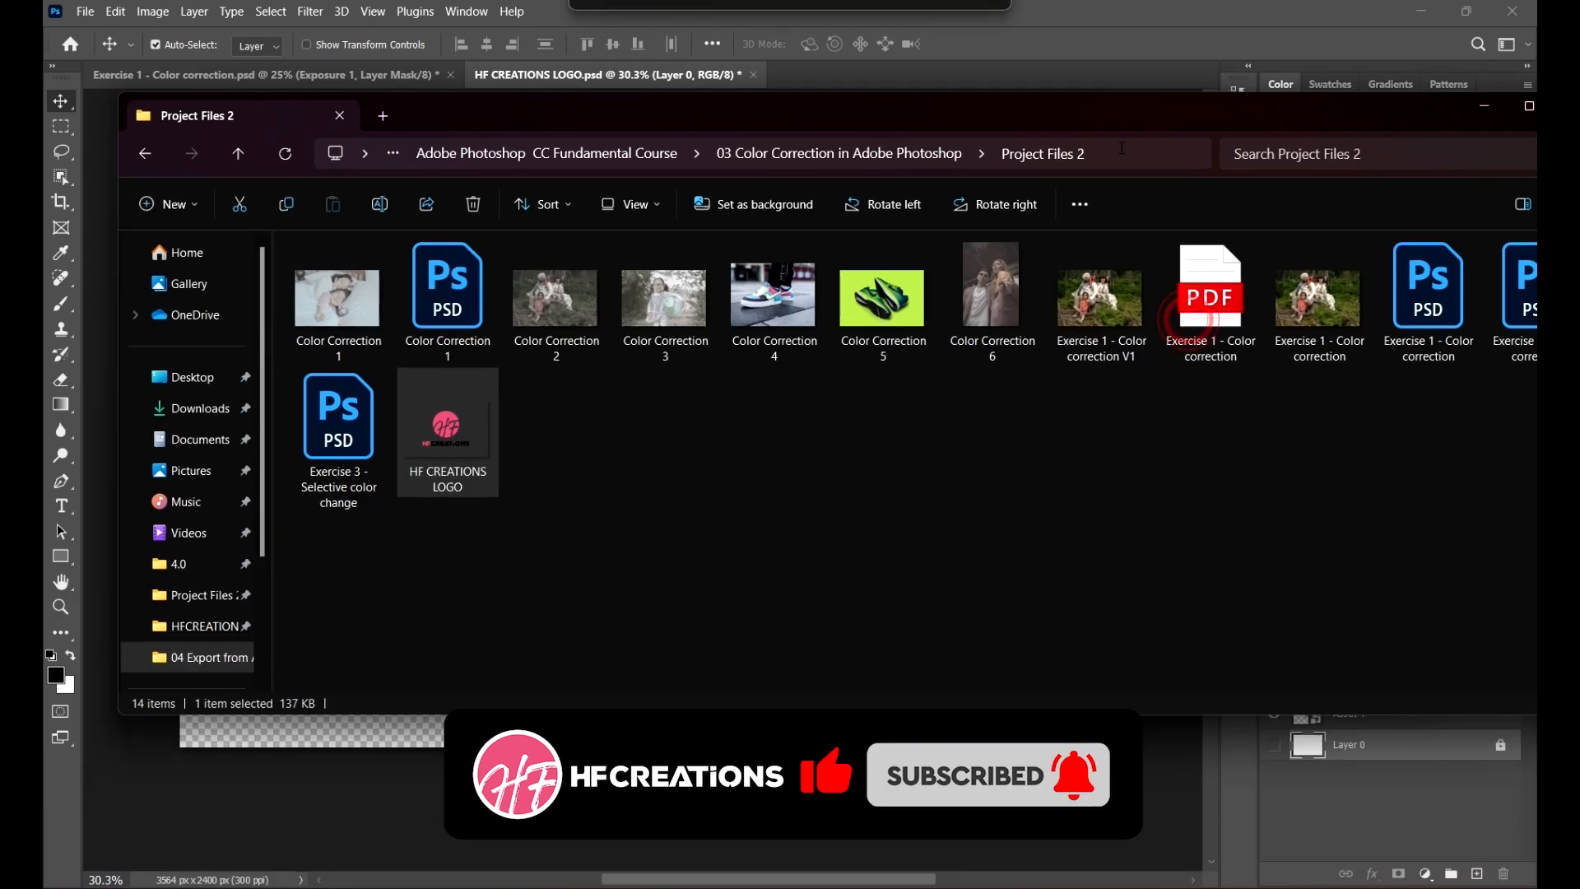
left_click(869, 154)
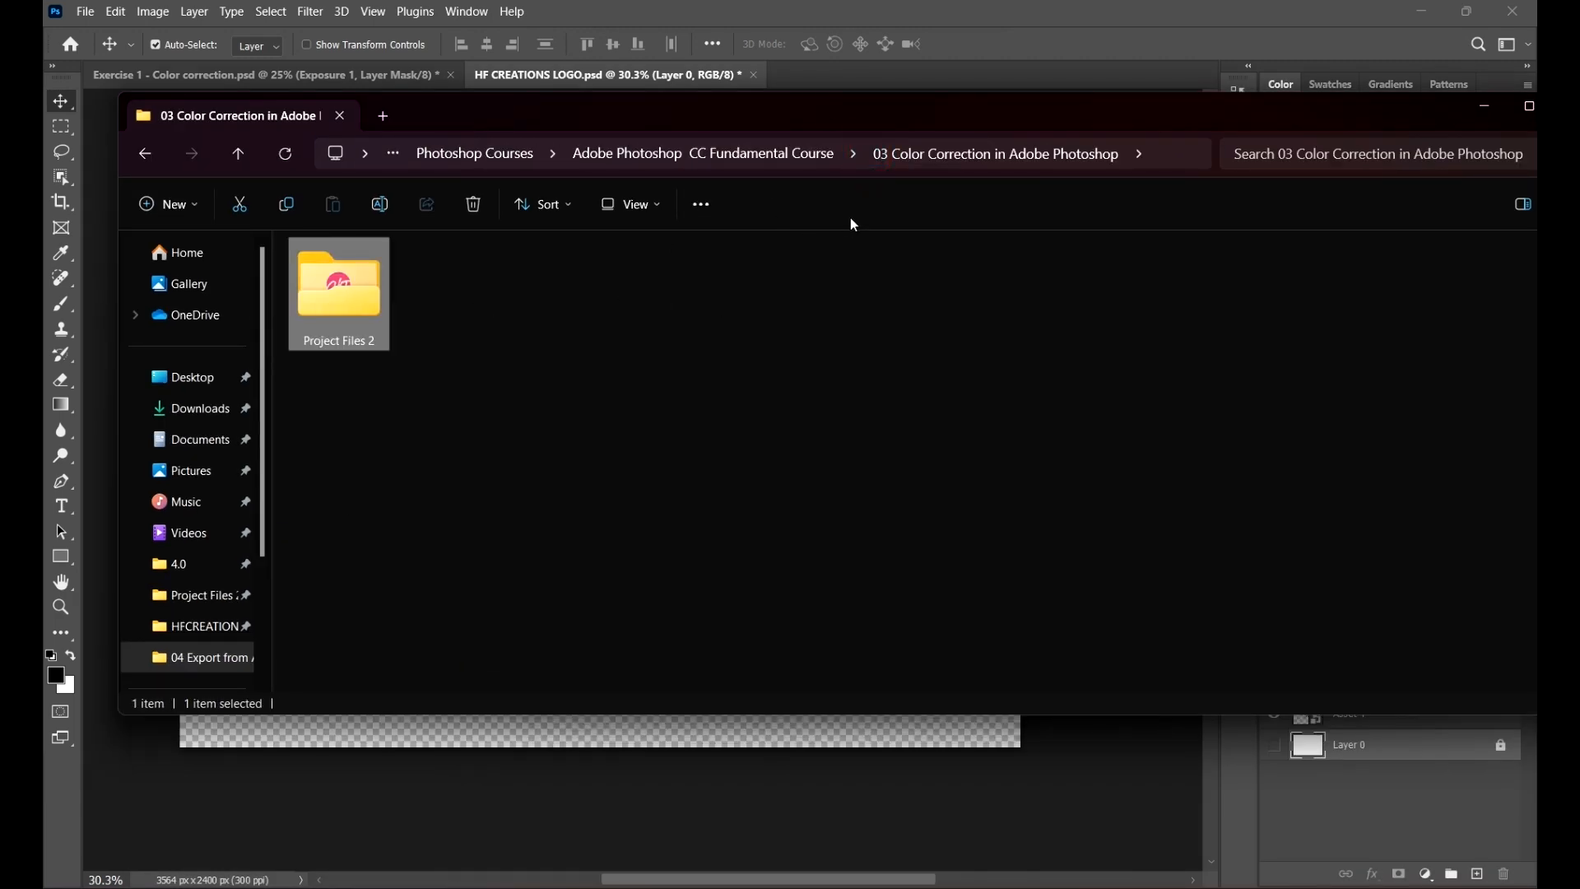
left_click(782, 160)
double_click(773, 278)
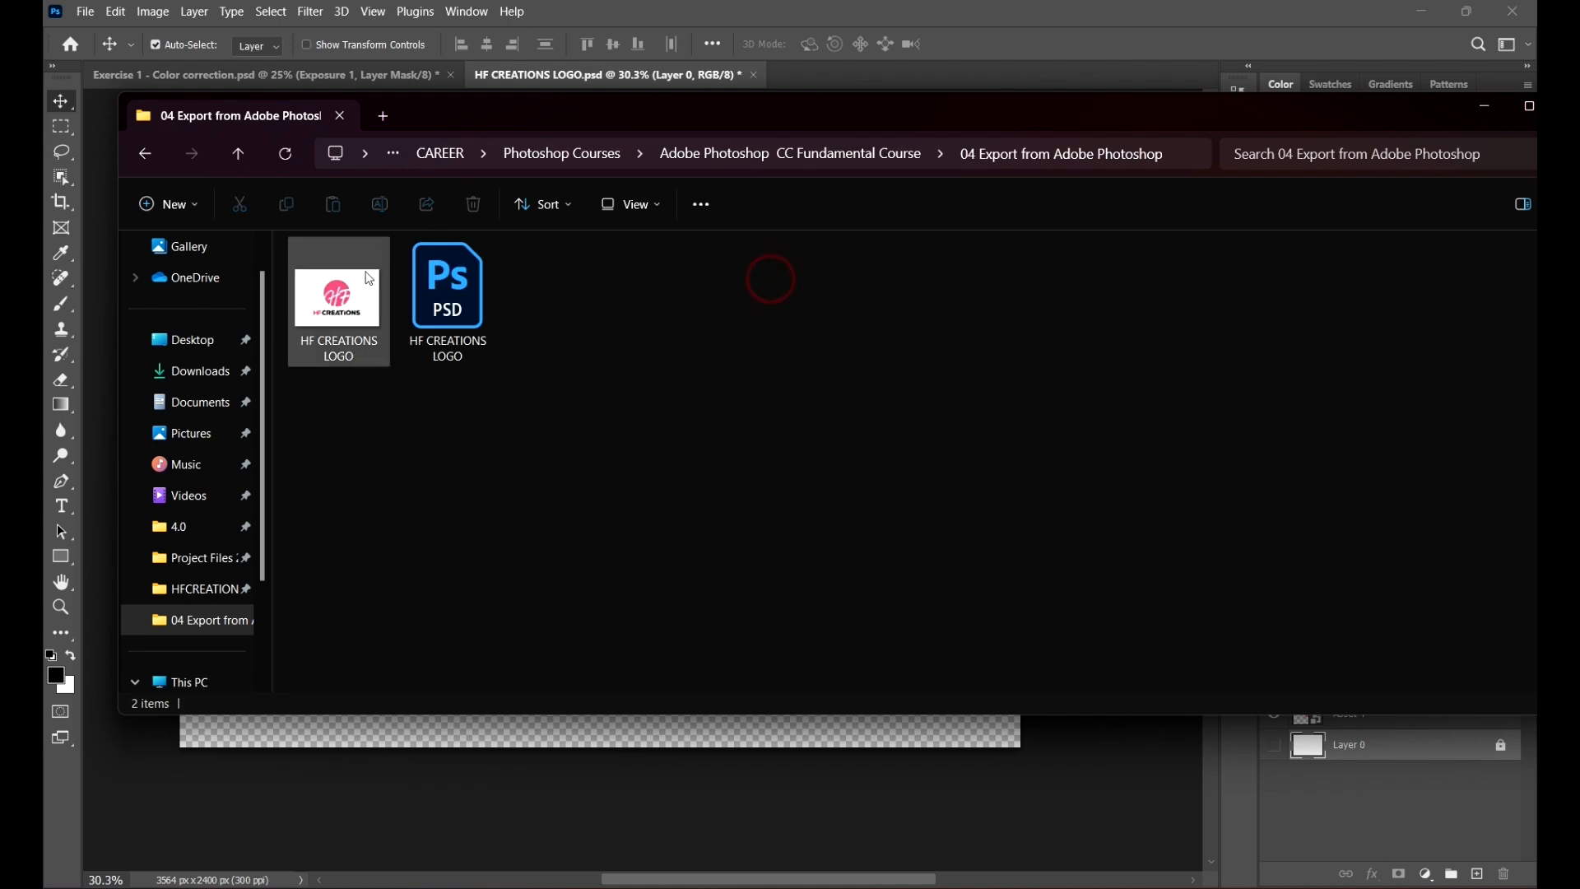
double_click(369, 279)
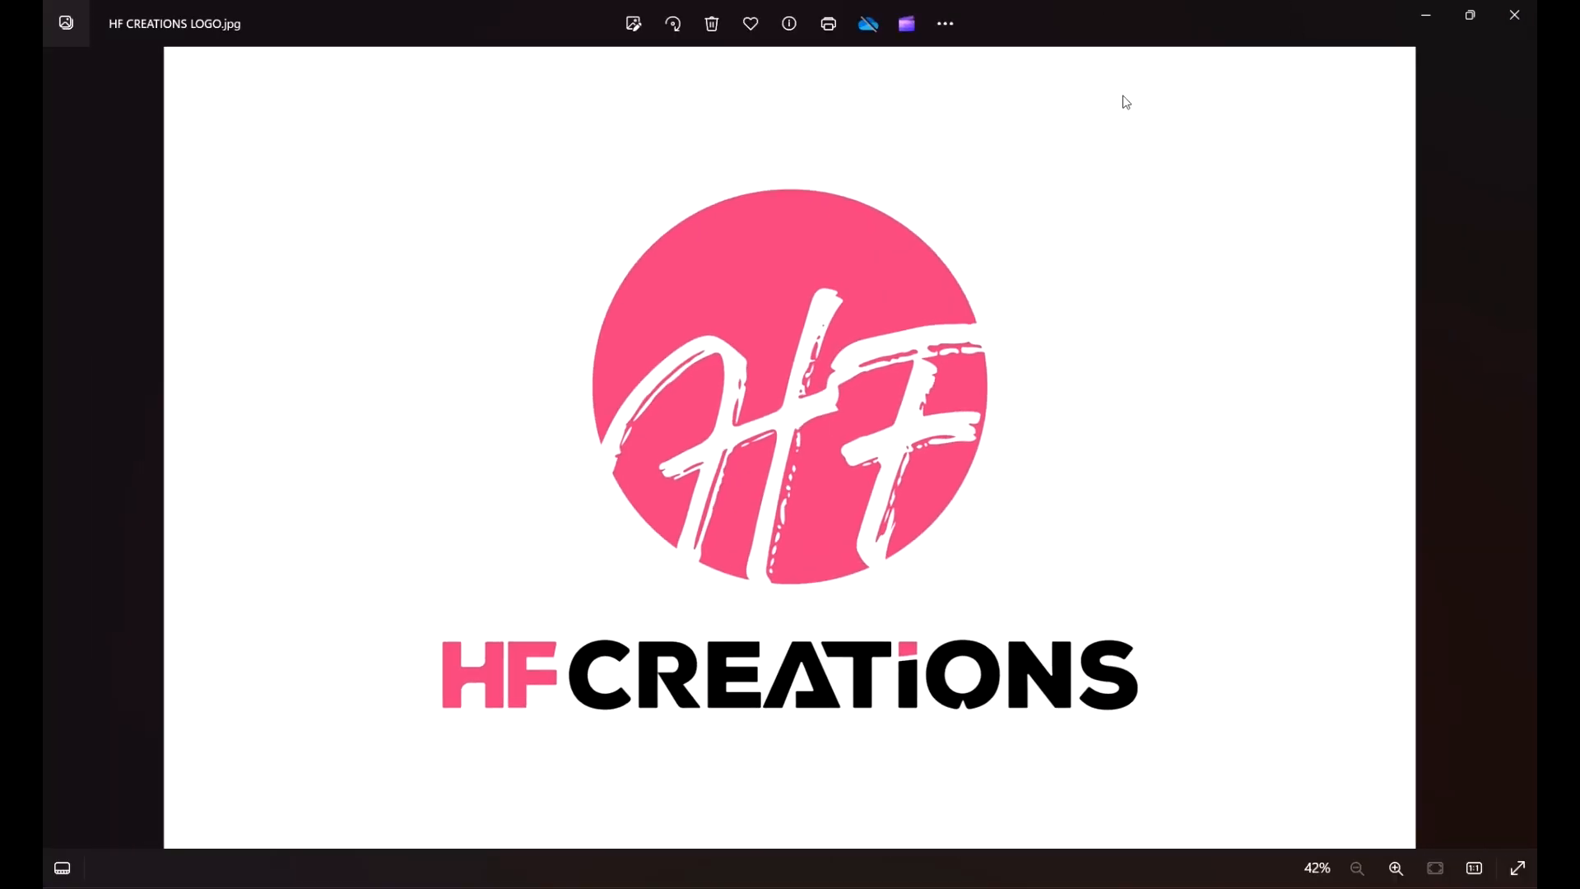
Step: Close the photo viewer and the folder window to return to the logo document
double_click(1038, 11)
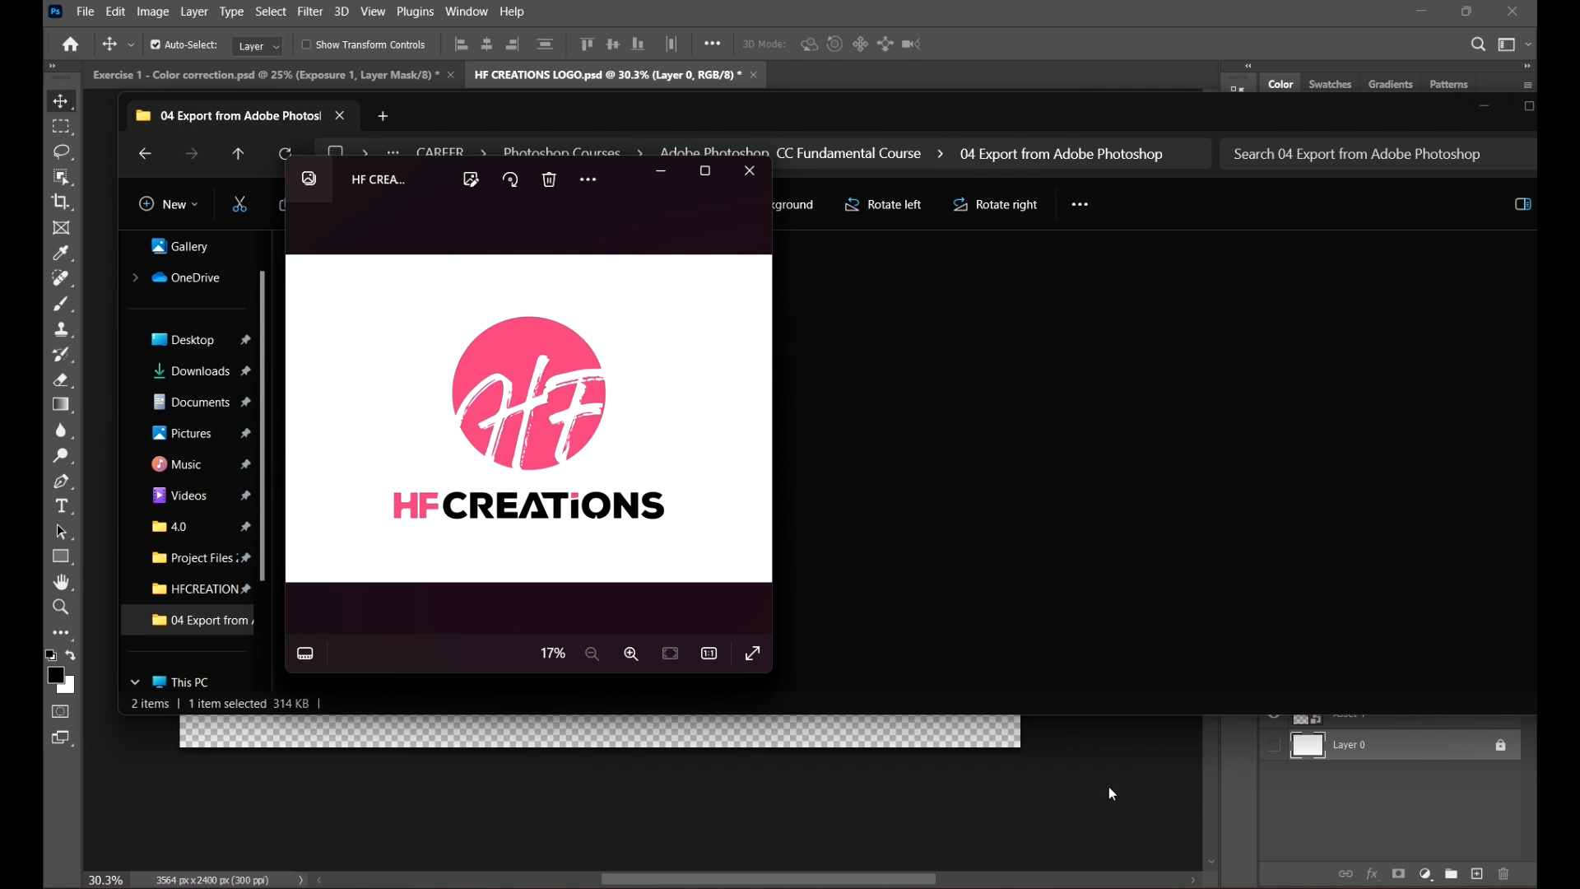
left_click(705, 171)
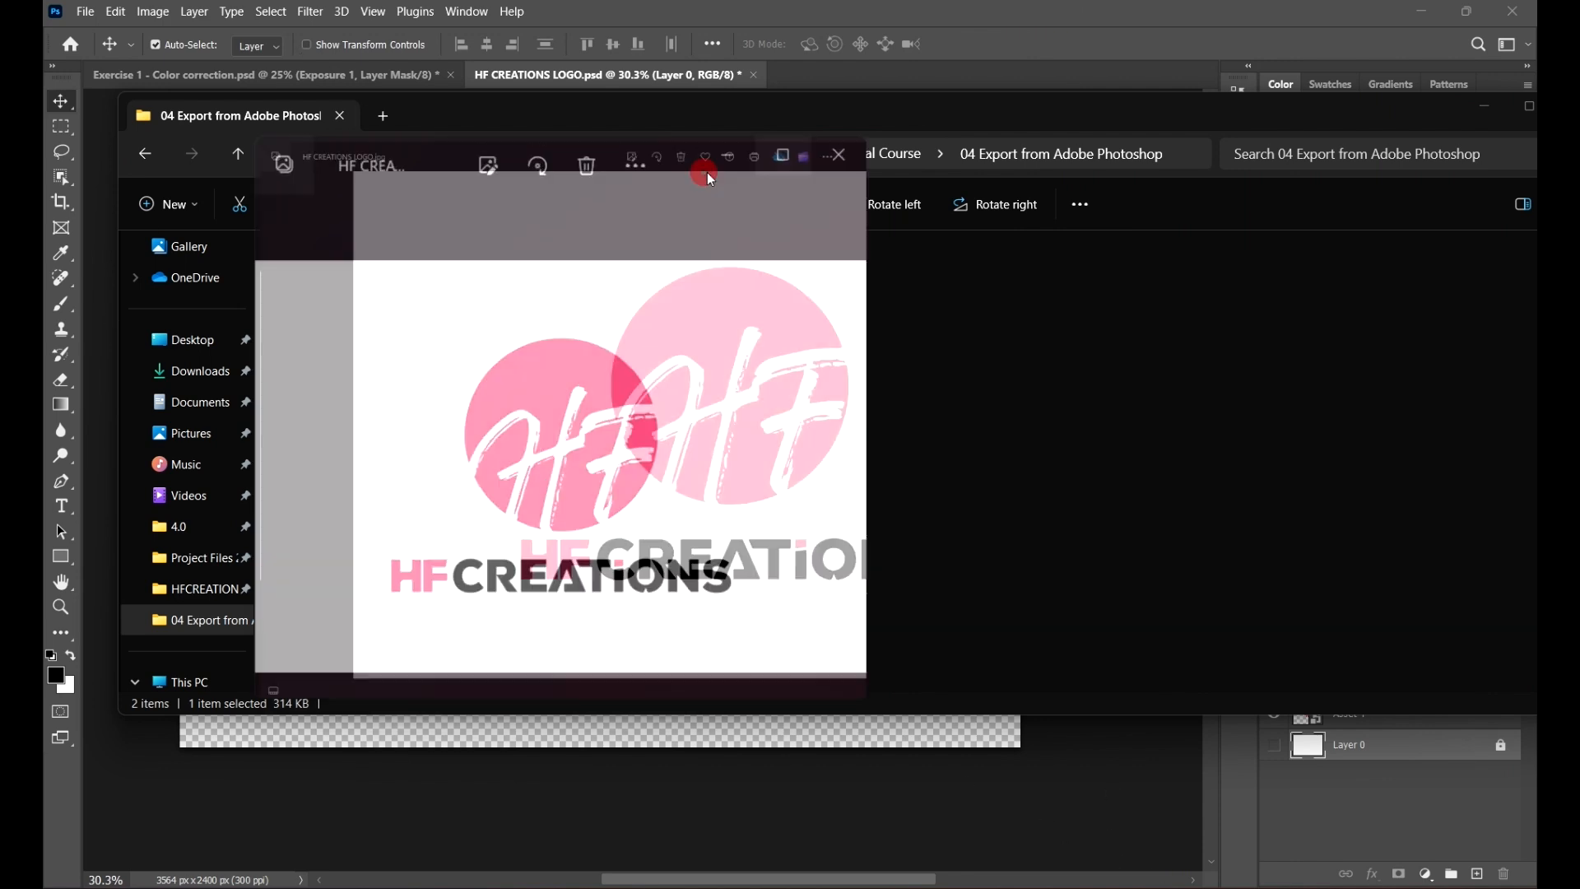
left_click(1515, 15)
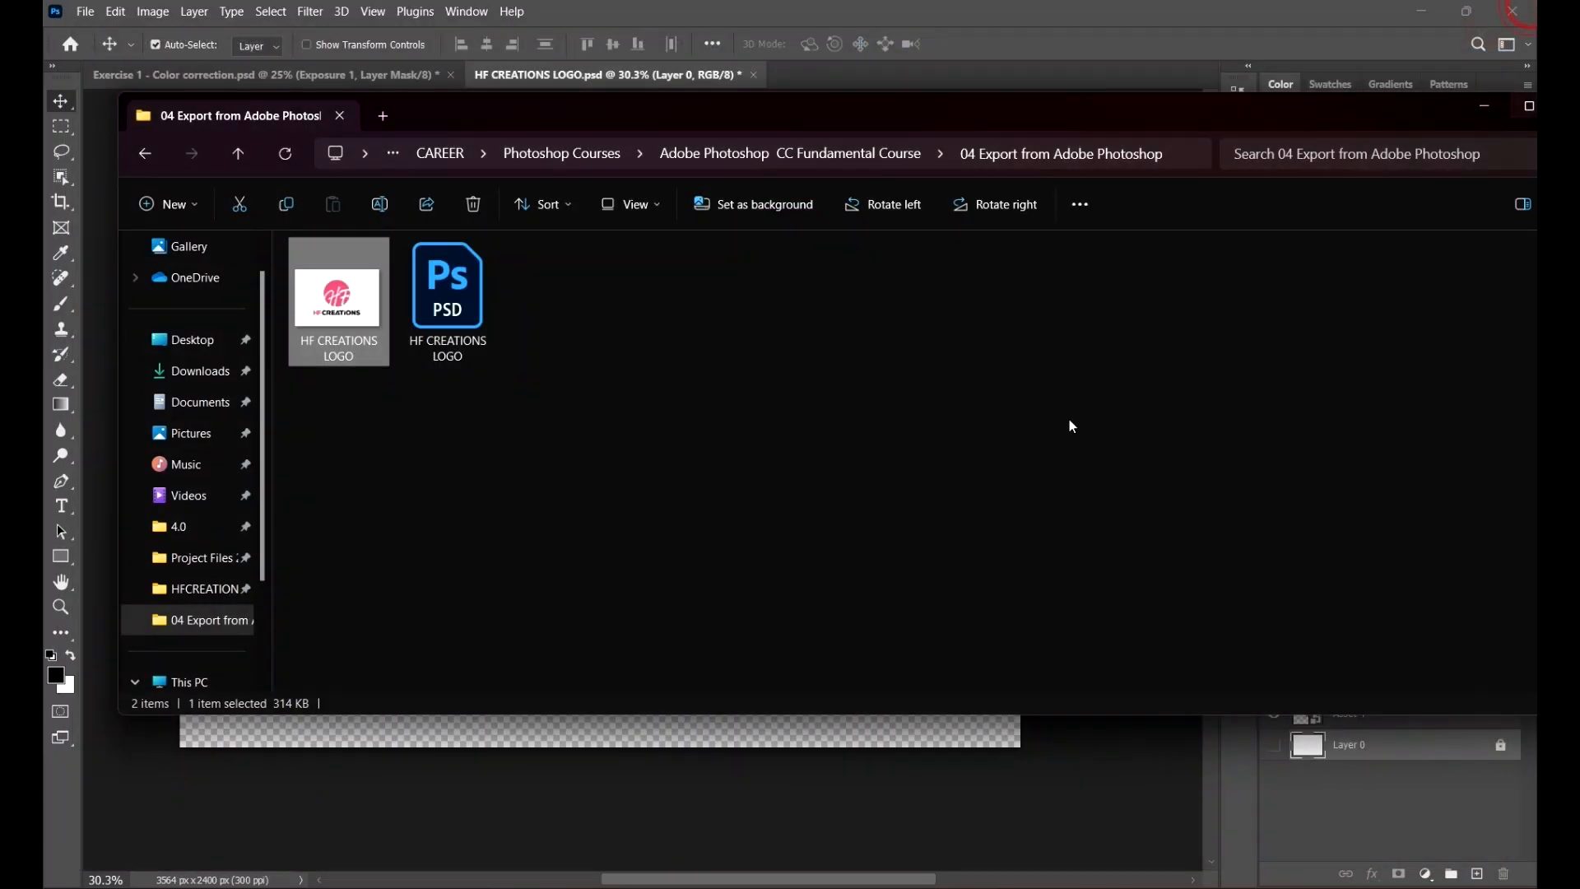
left_click(1052, 7)
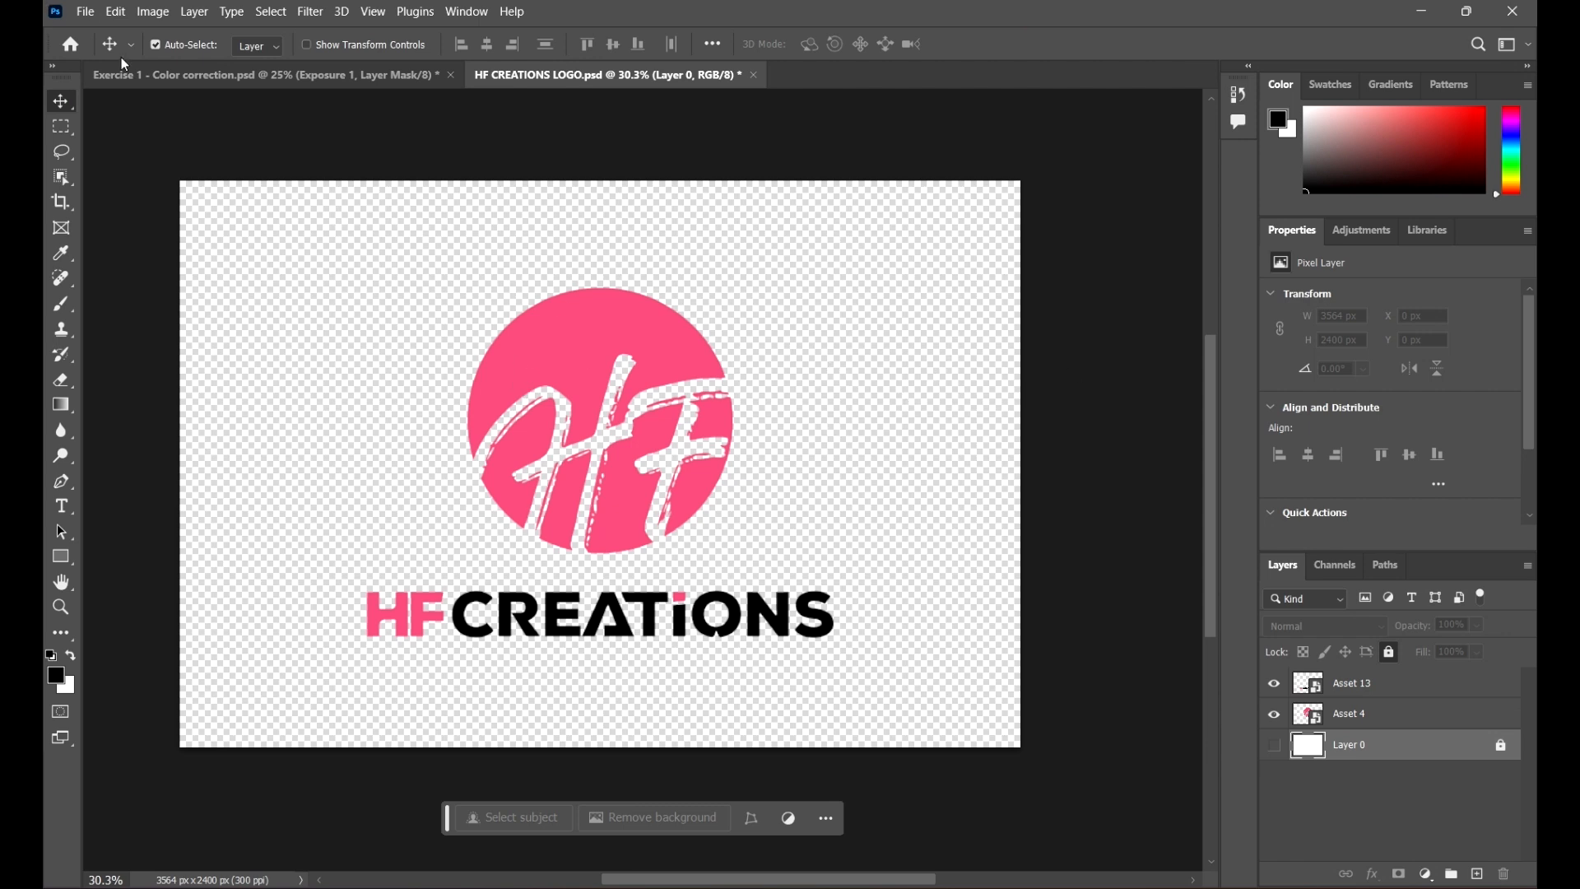
Step: Switch to the Exercise 1 color-correction photo and open the Export As dialog
left_click(218, 75)
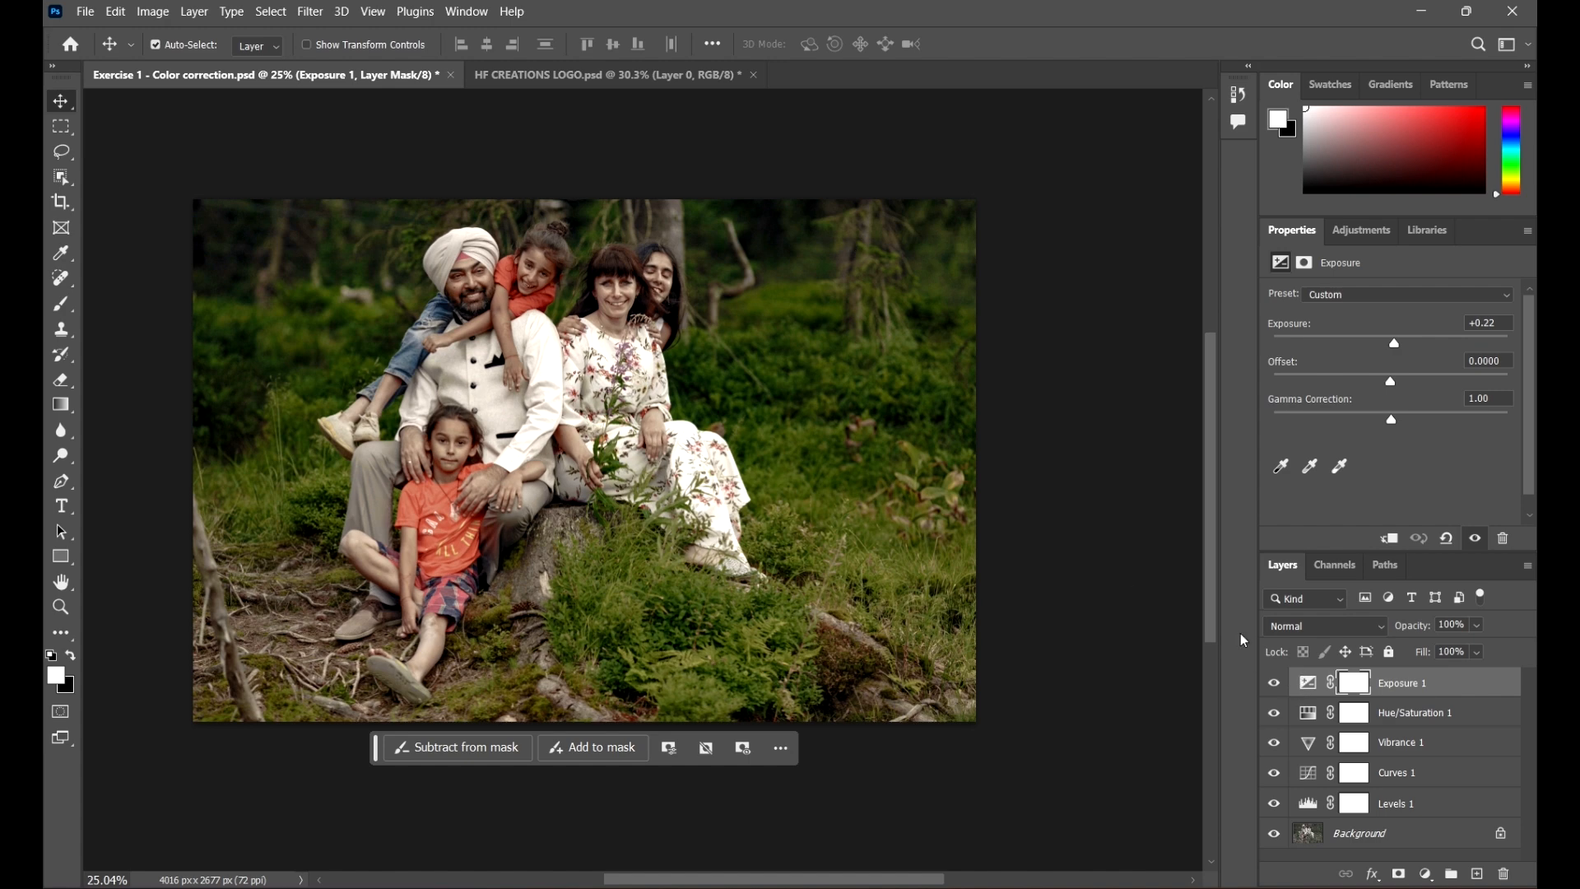
left_click(85, 12)
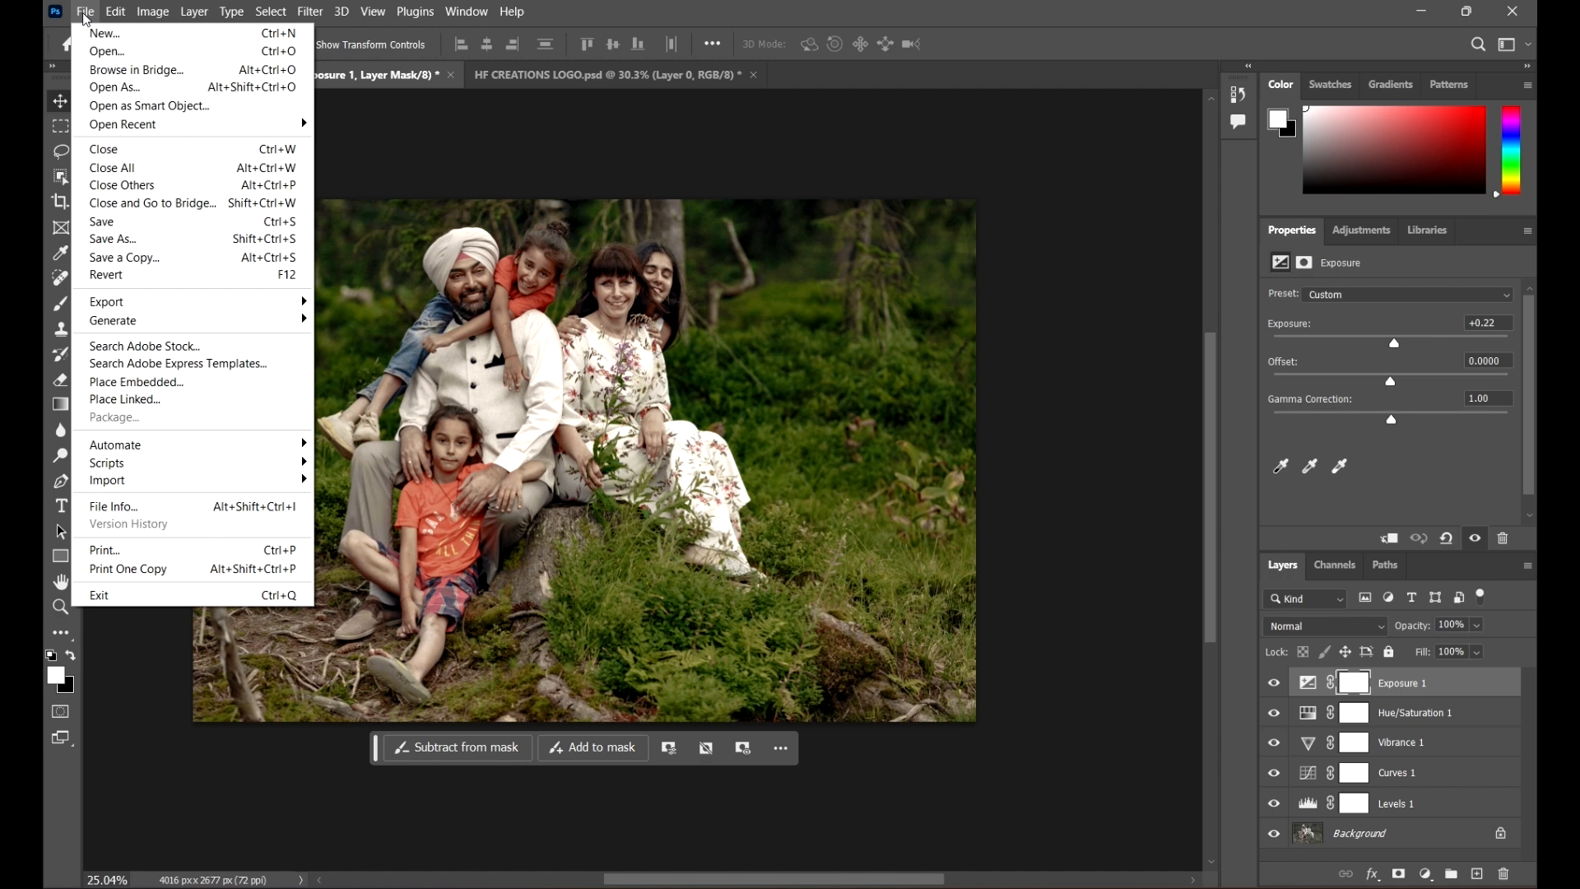
left_click(82, 12)
left_click(115, 12)
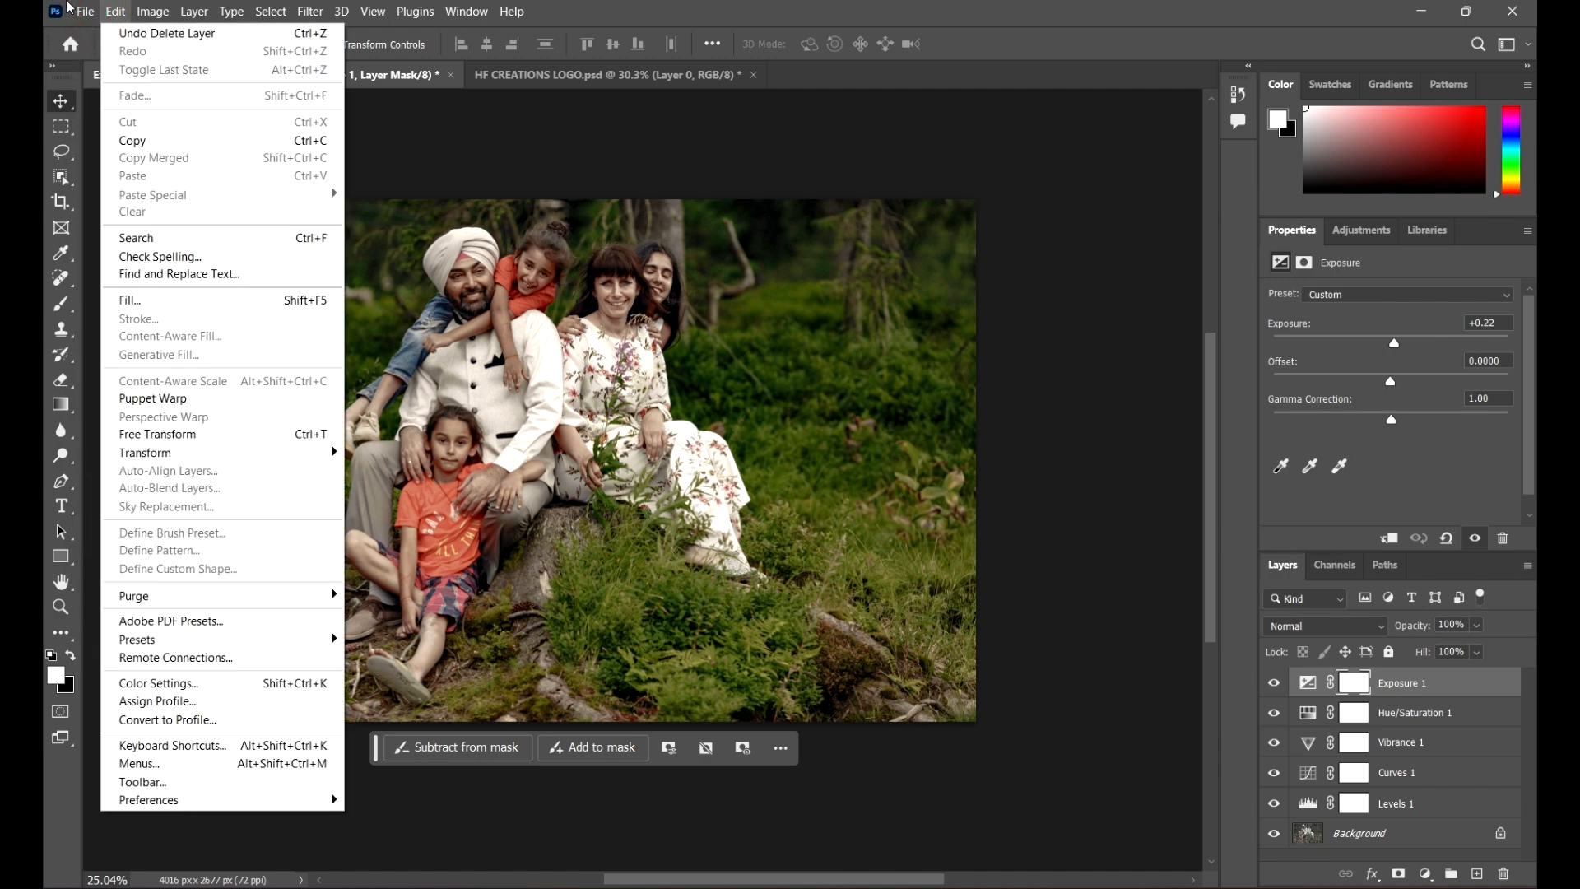
mouse_move(85, 11)
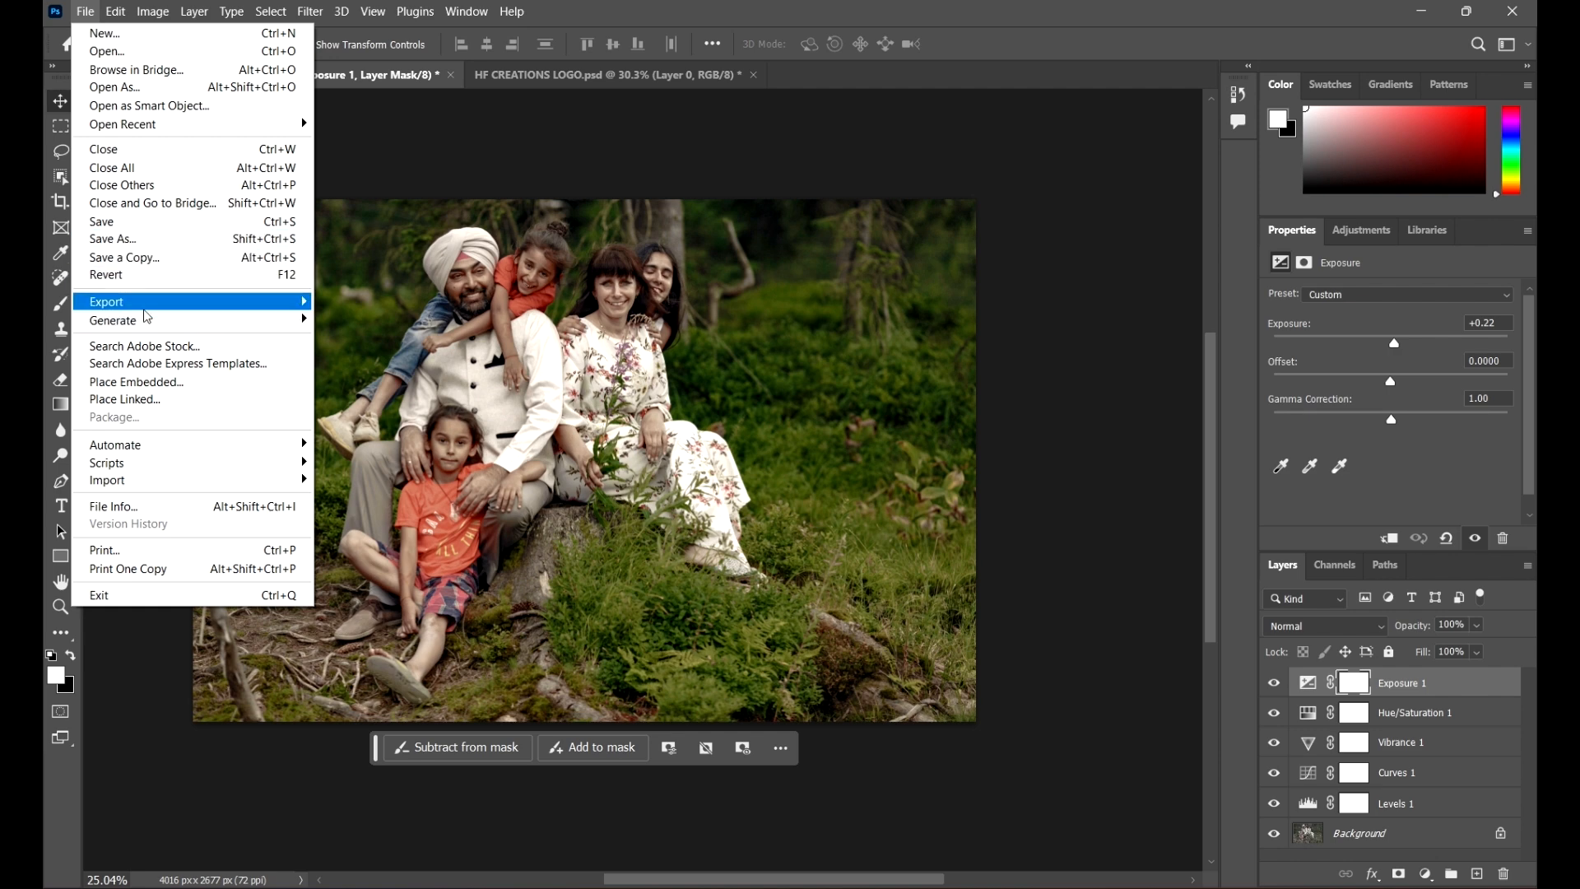
mouse_move(136, 311)
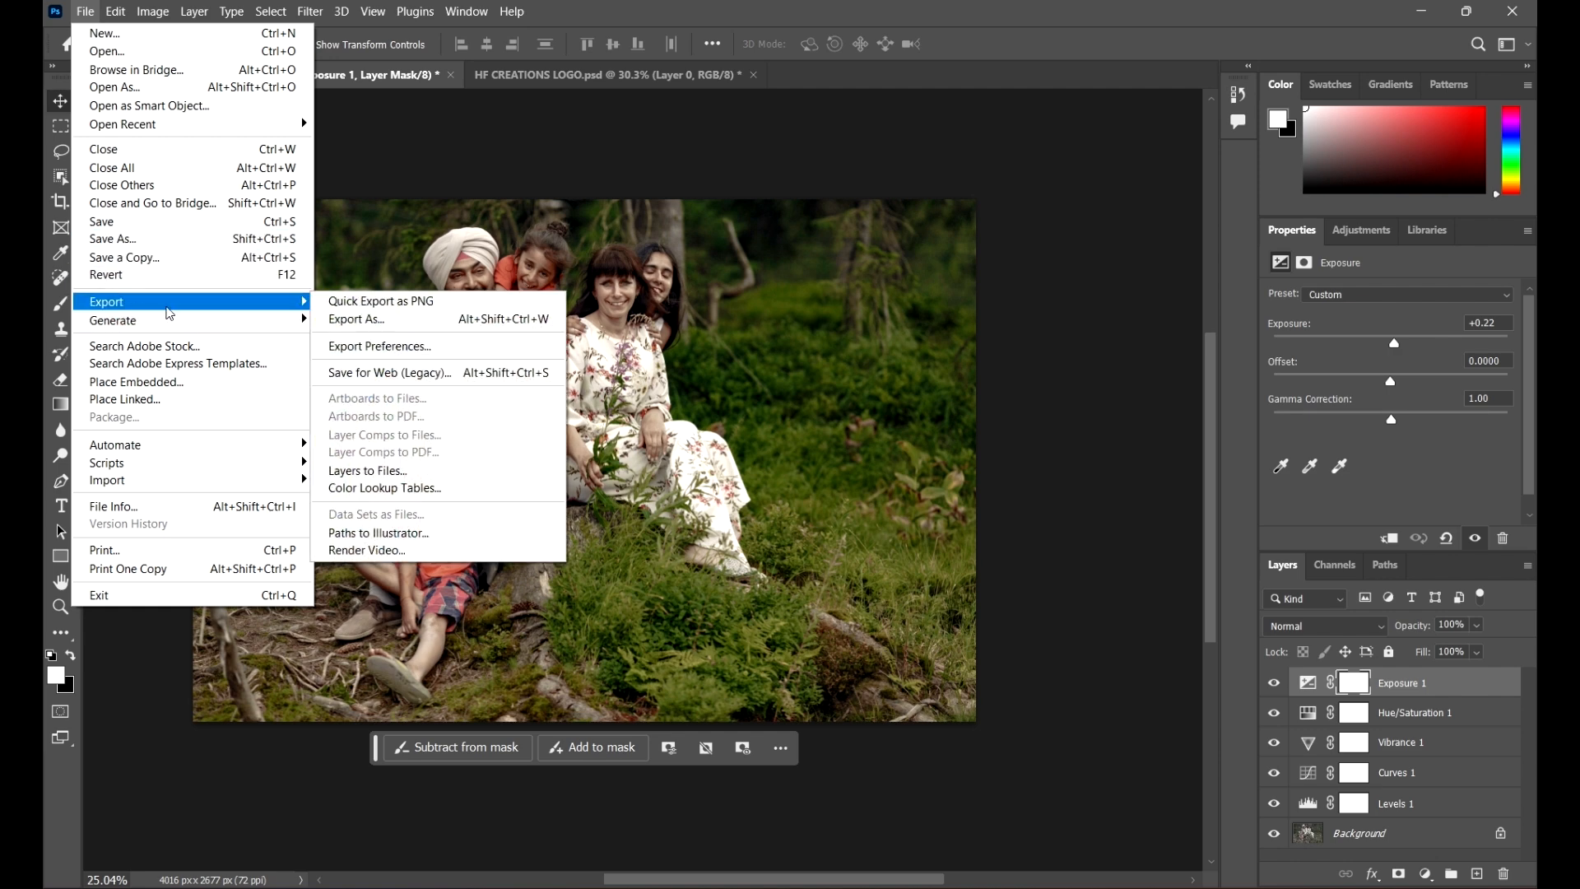
left_click(386, 326)
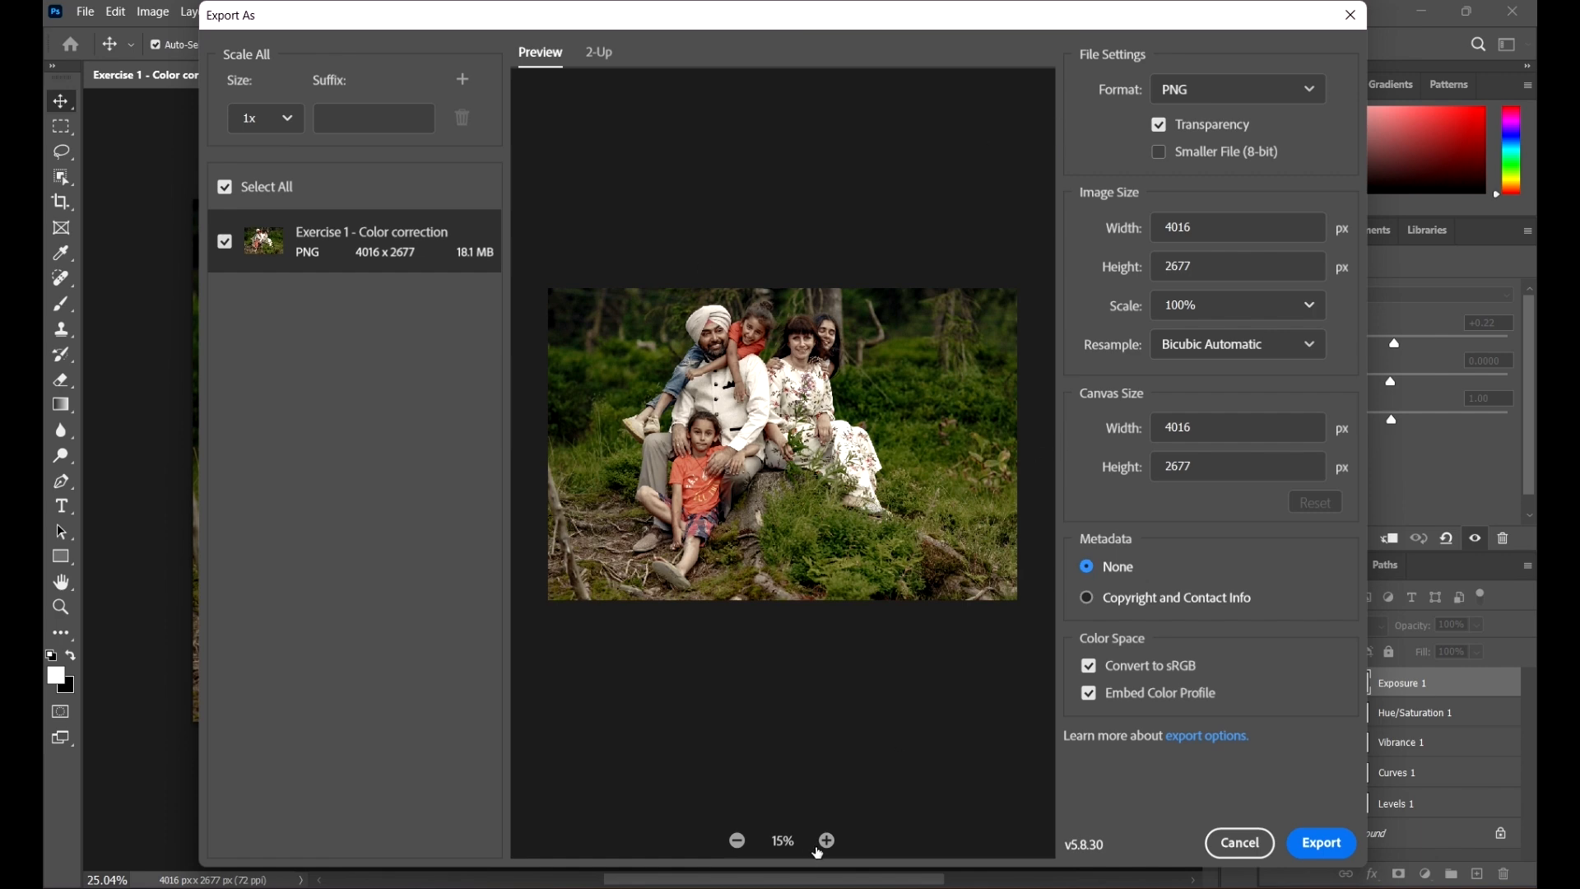
Step: Zoom into the export preview to inspect the photo's detail
left_click(825, 841)
left_click(826, 841)
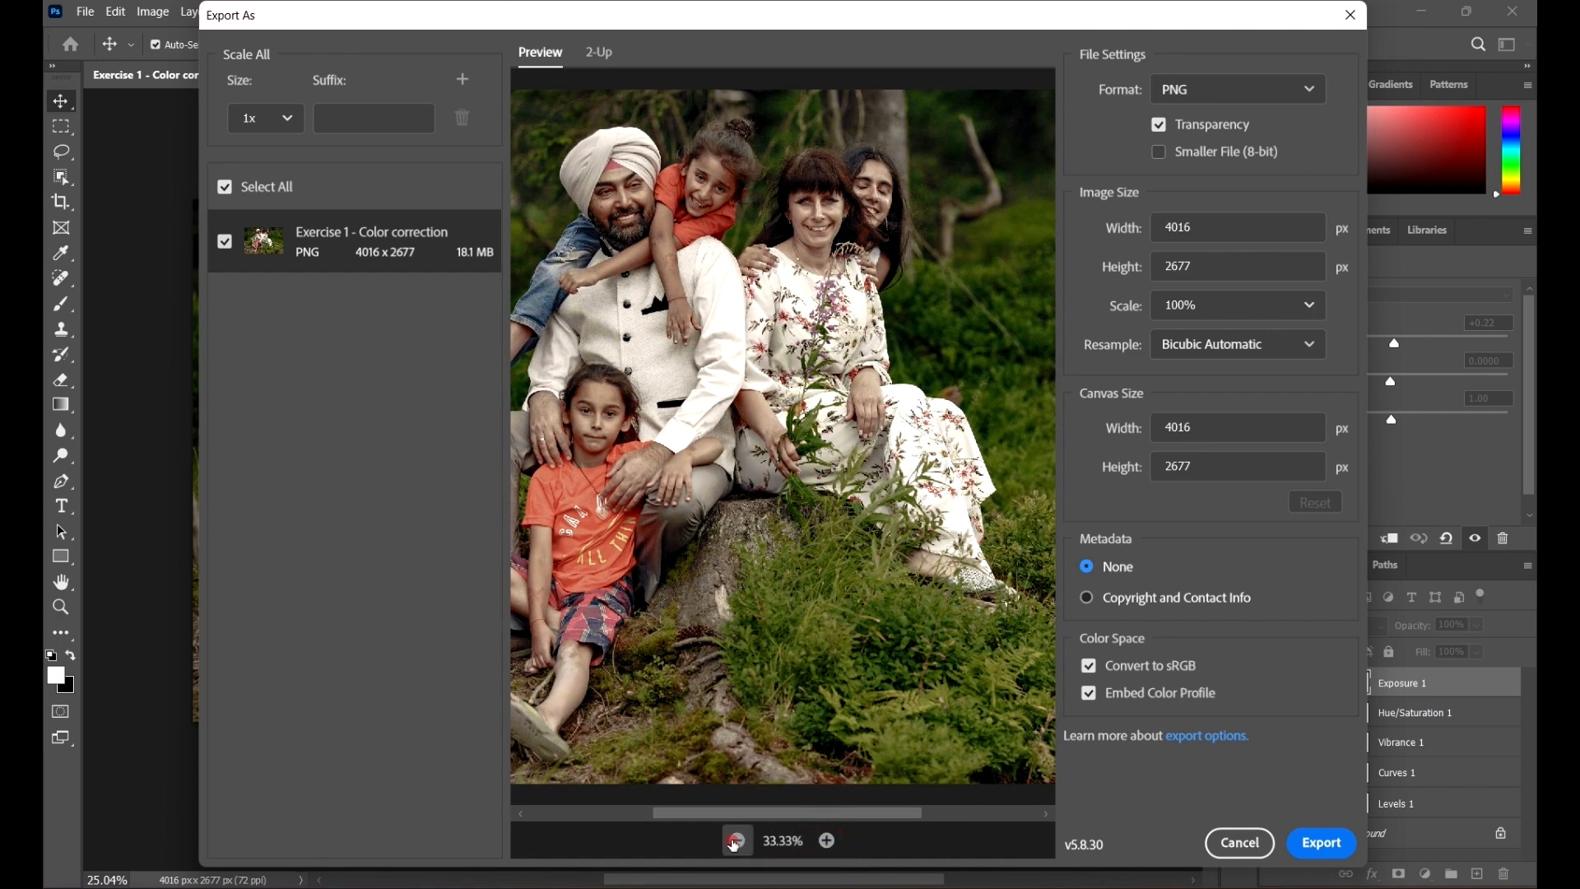
left_click(734, 841)
left_click(826, 840)
left_click(826, 840)
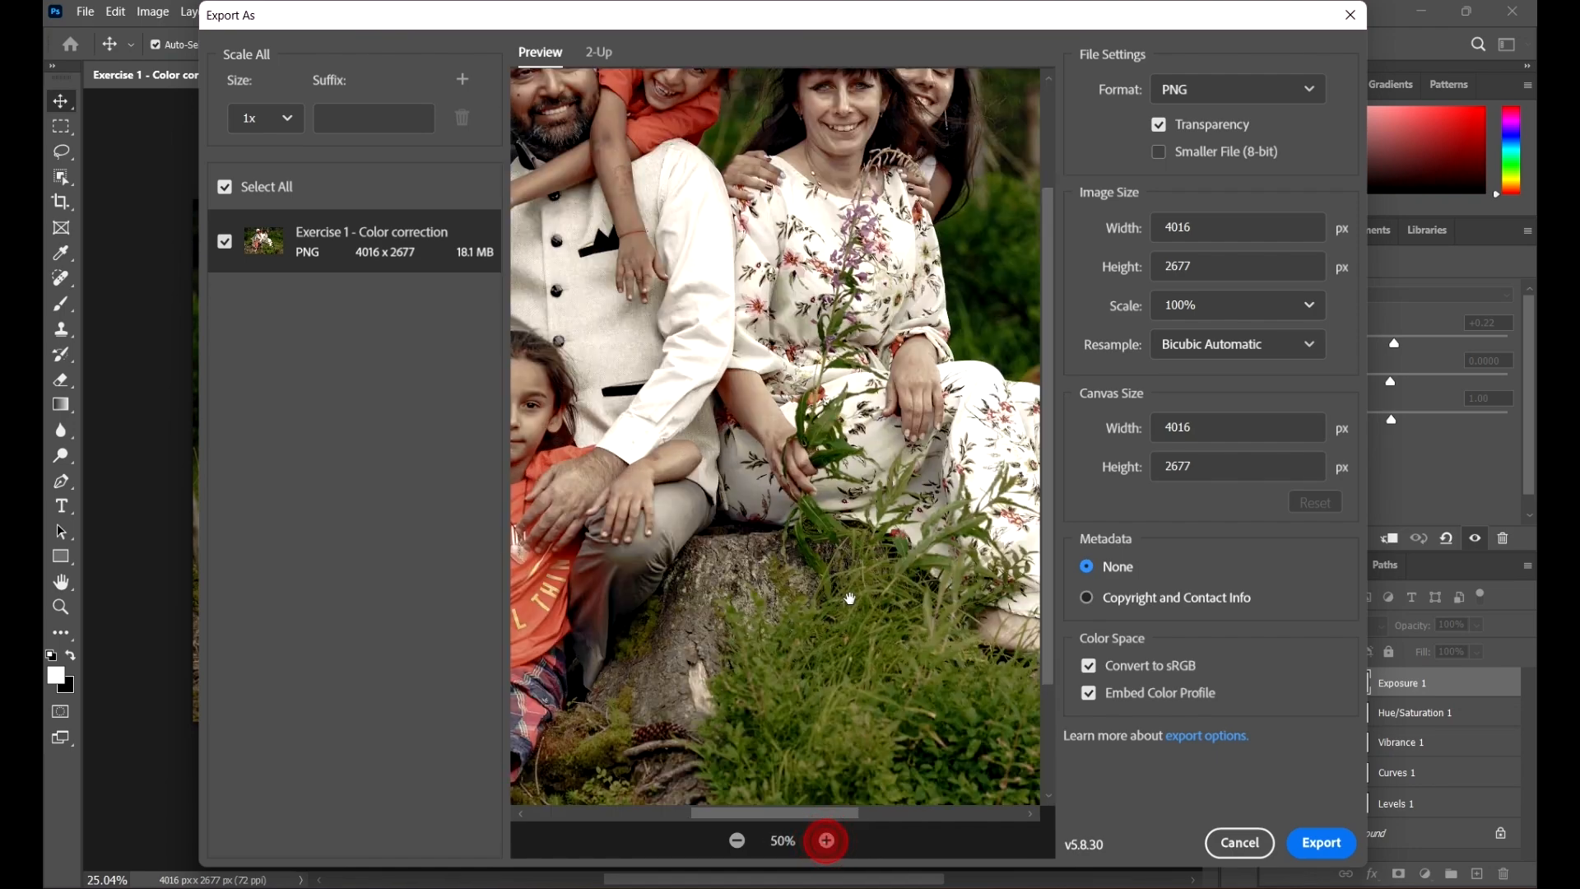
scroll(874, 327, "up", 3)
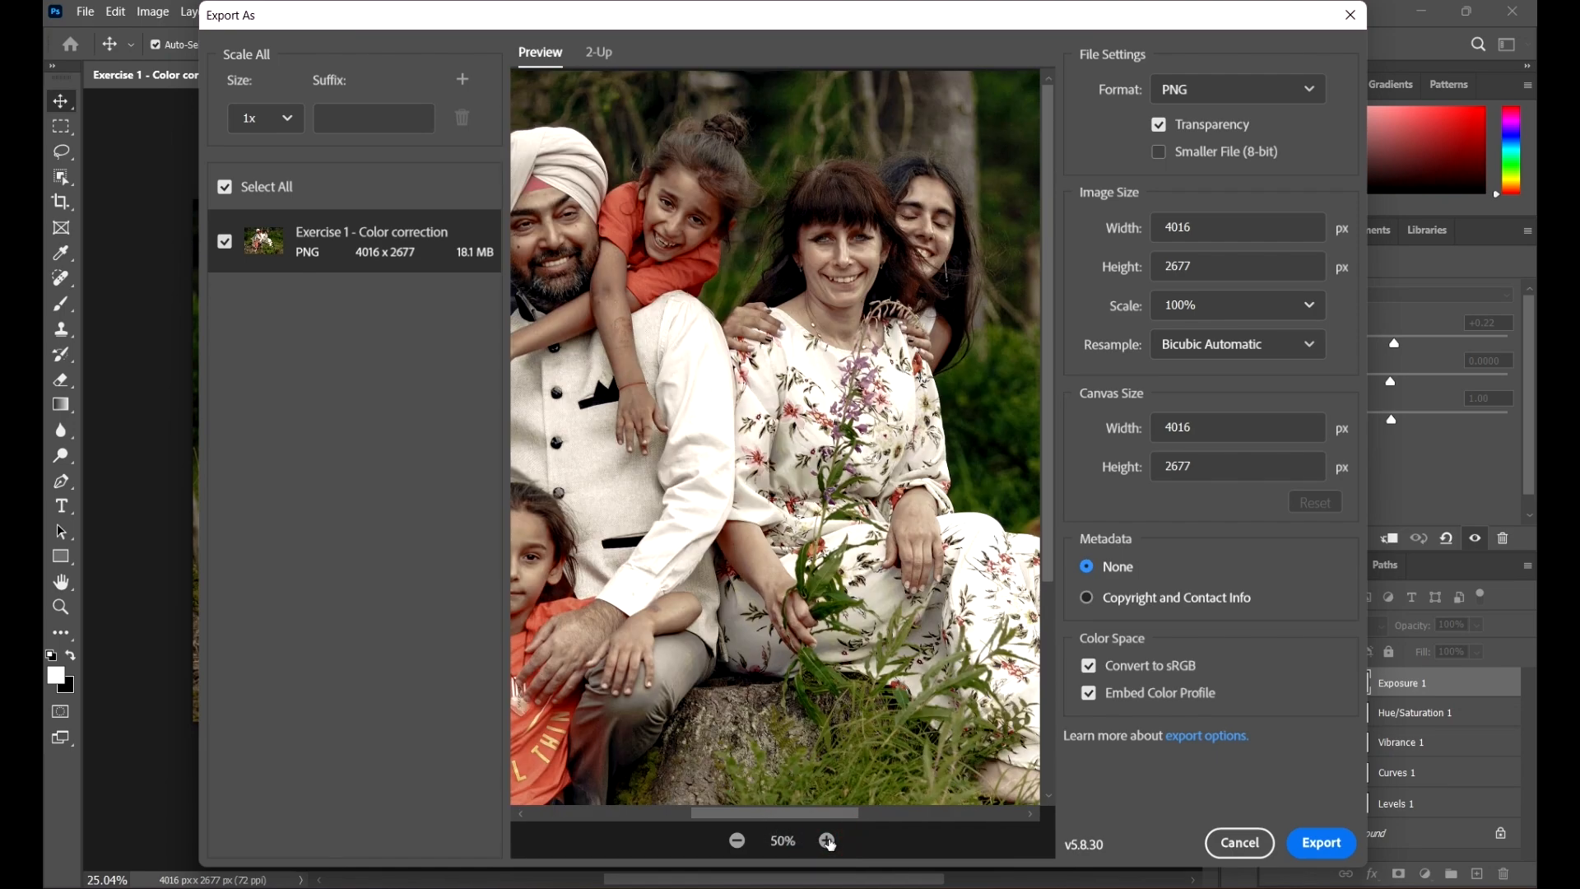
left_click(827, 841)
scroll(1039, 400, "up", 5)
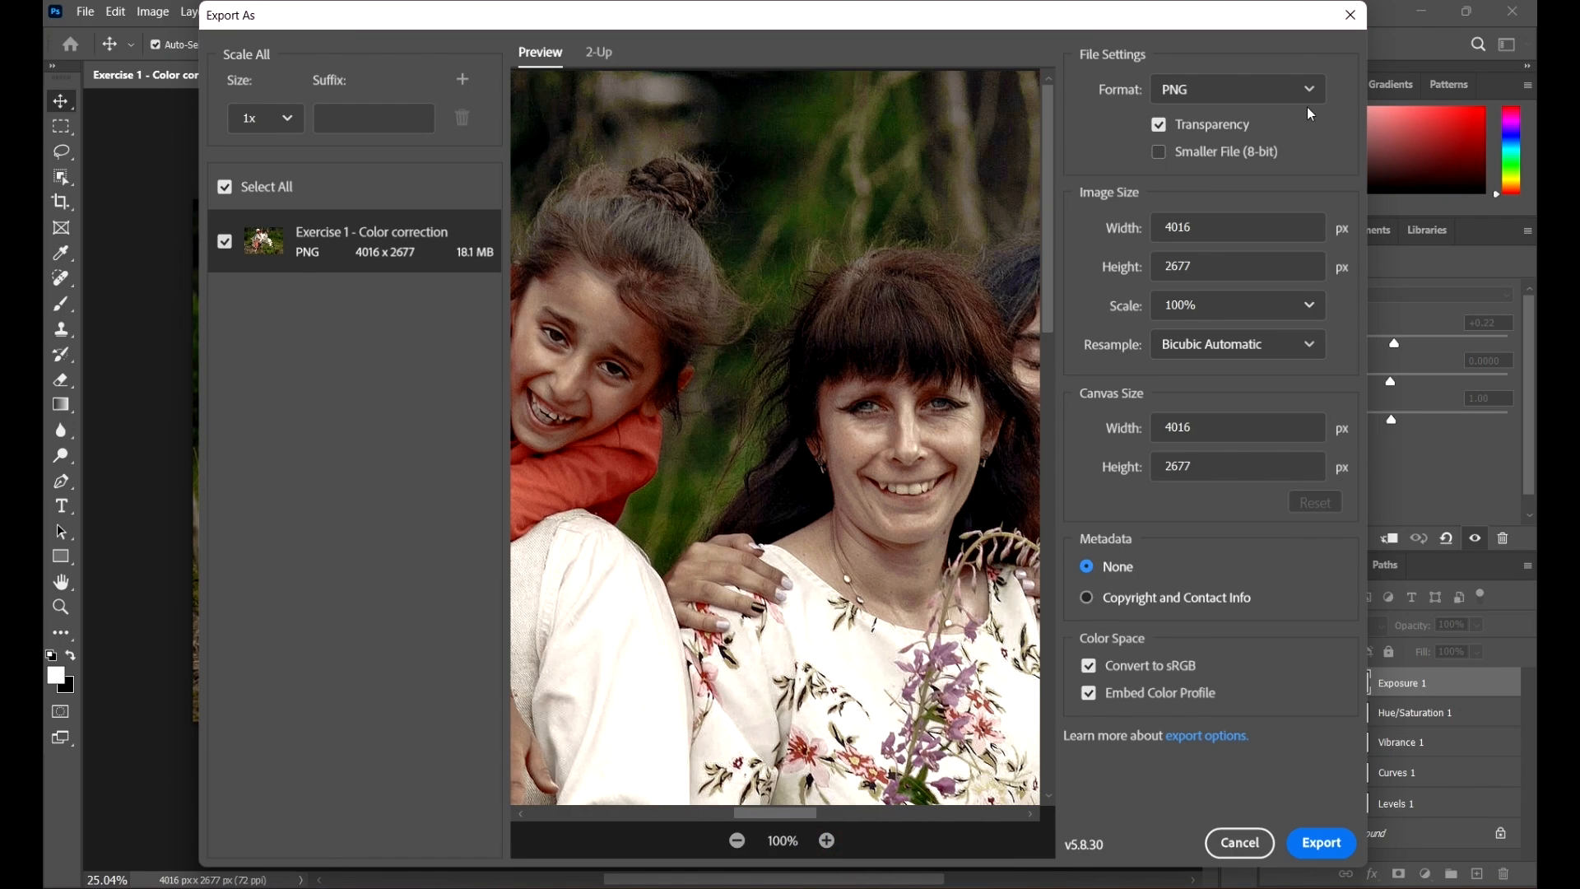
Step: Set the export format to JPG
left_click(1221, 92)
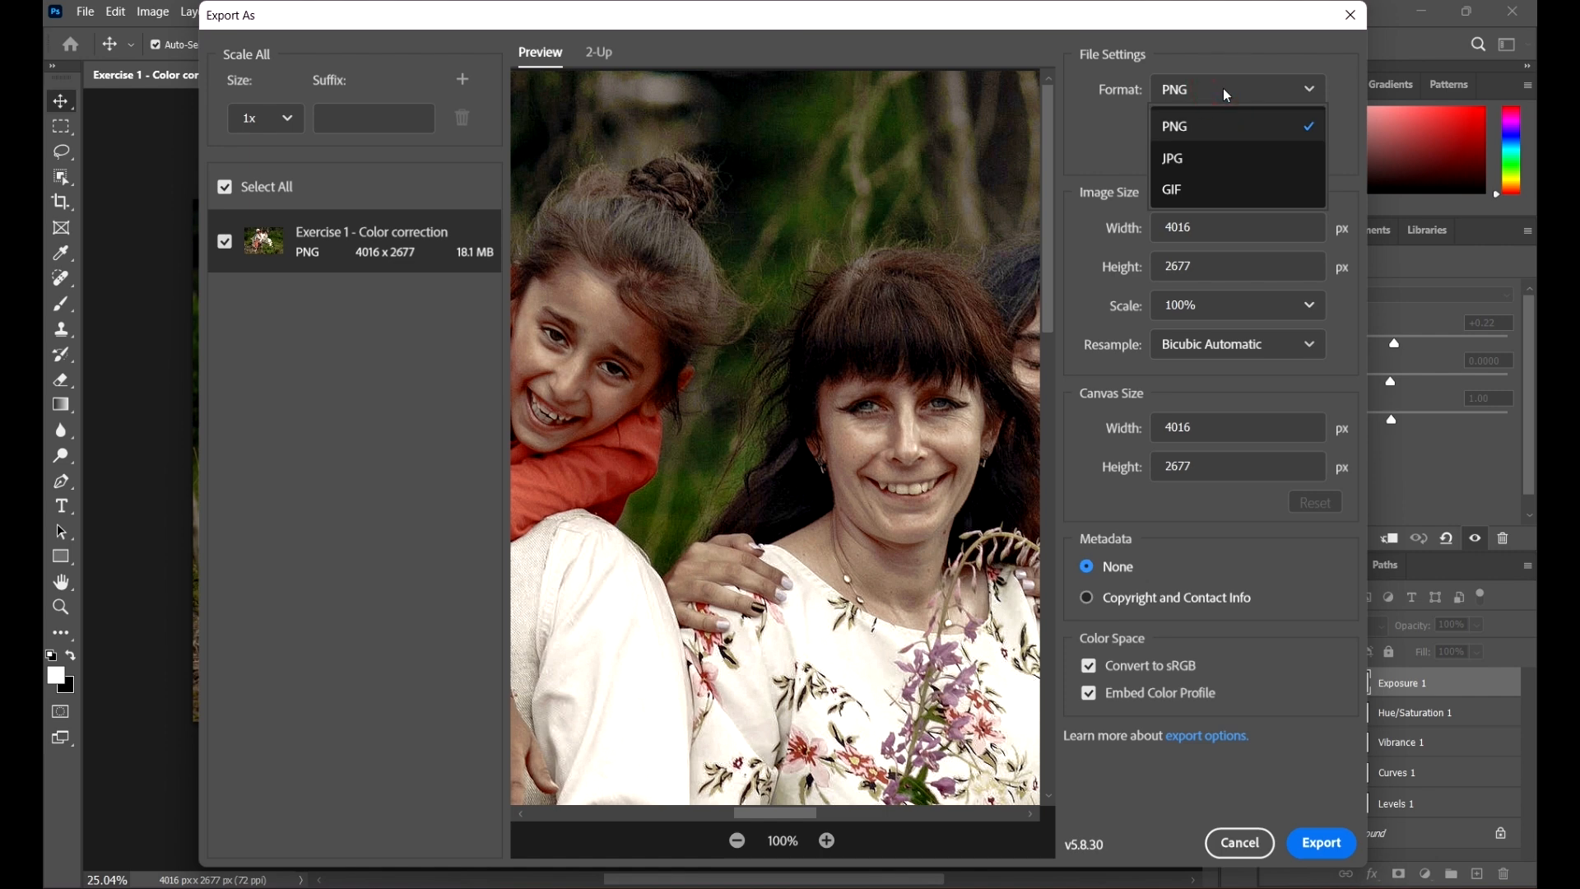
left_click(1220, 124)
left_click(1221, 87)
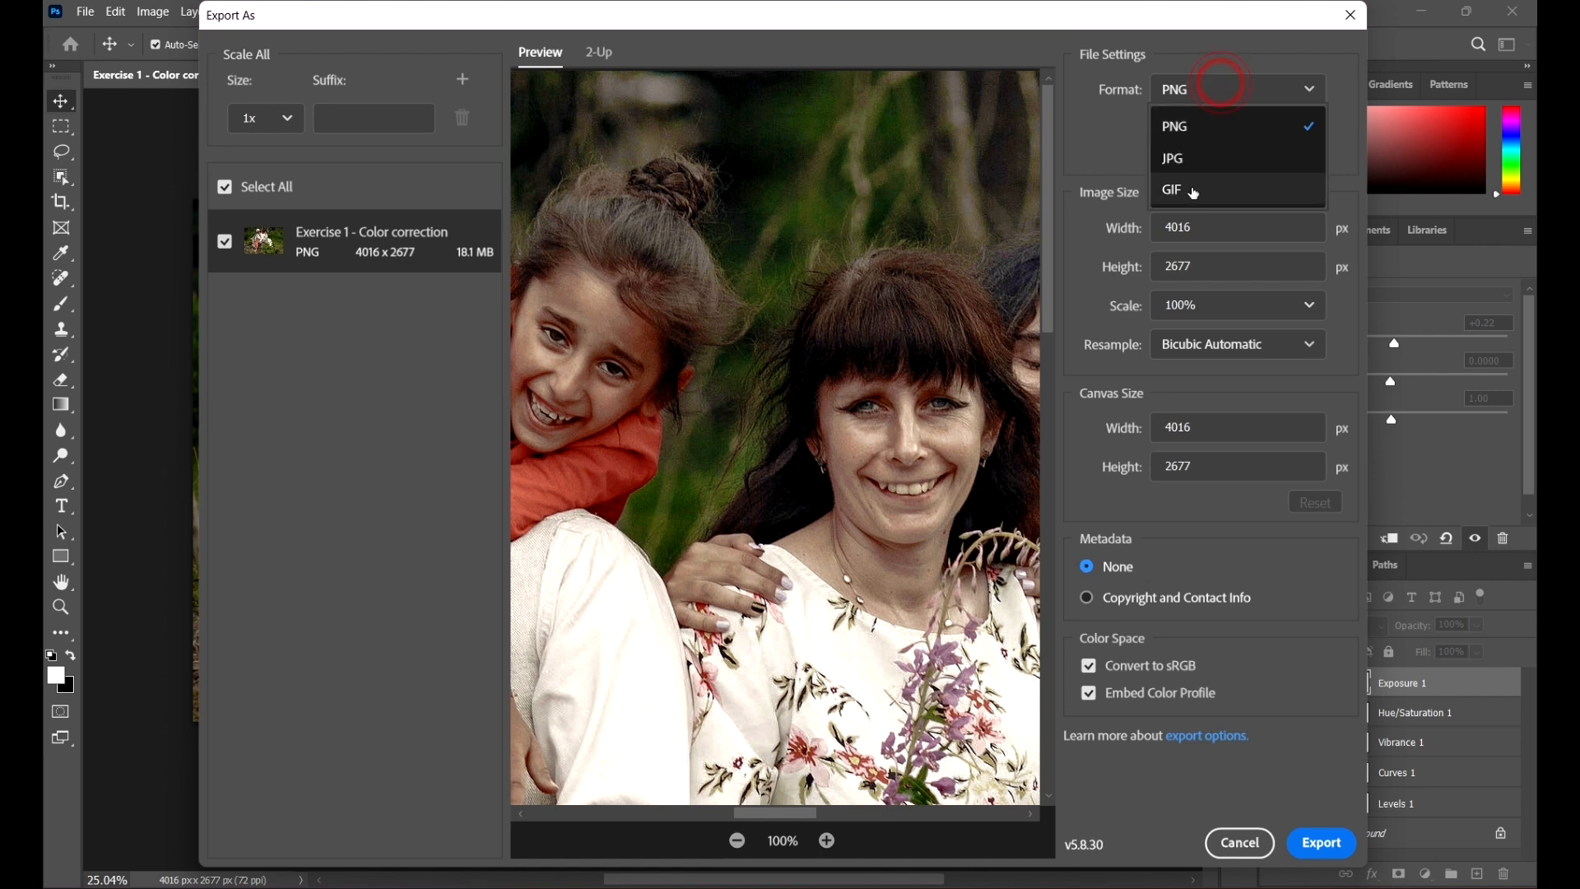
left_click(1207, 157)
left_click(1217, 90)
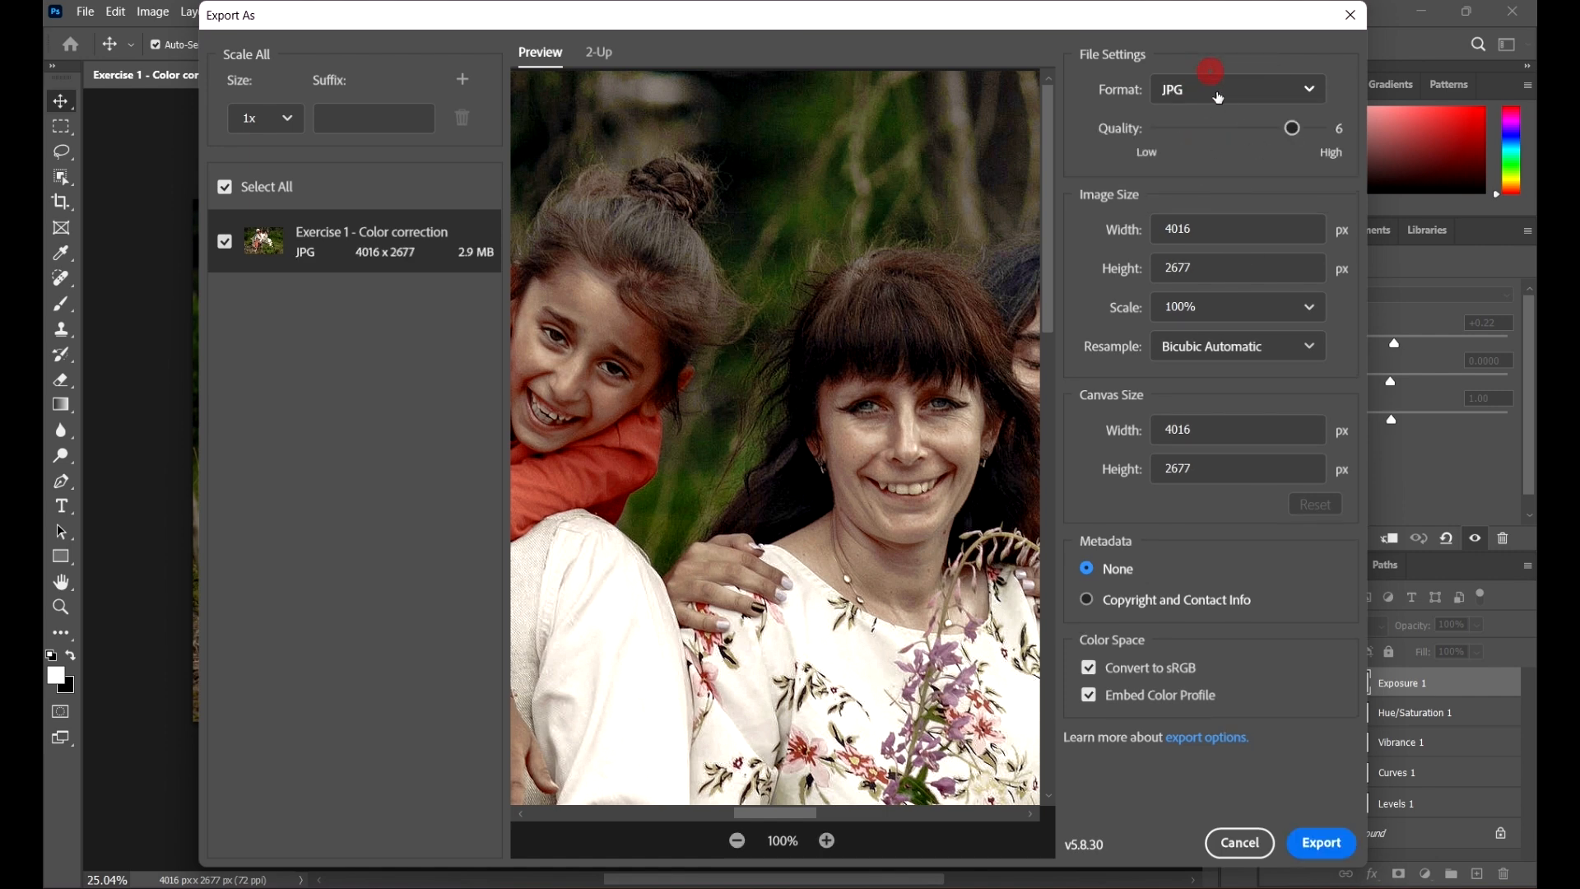
left_click(1190, 48)
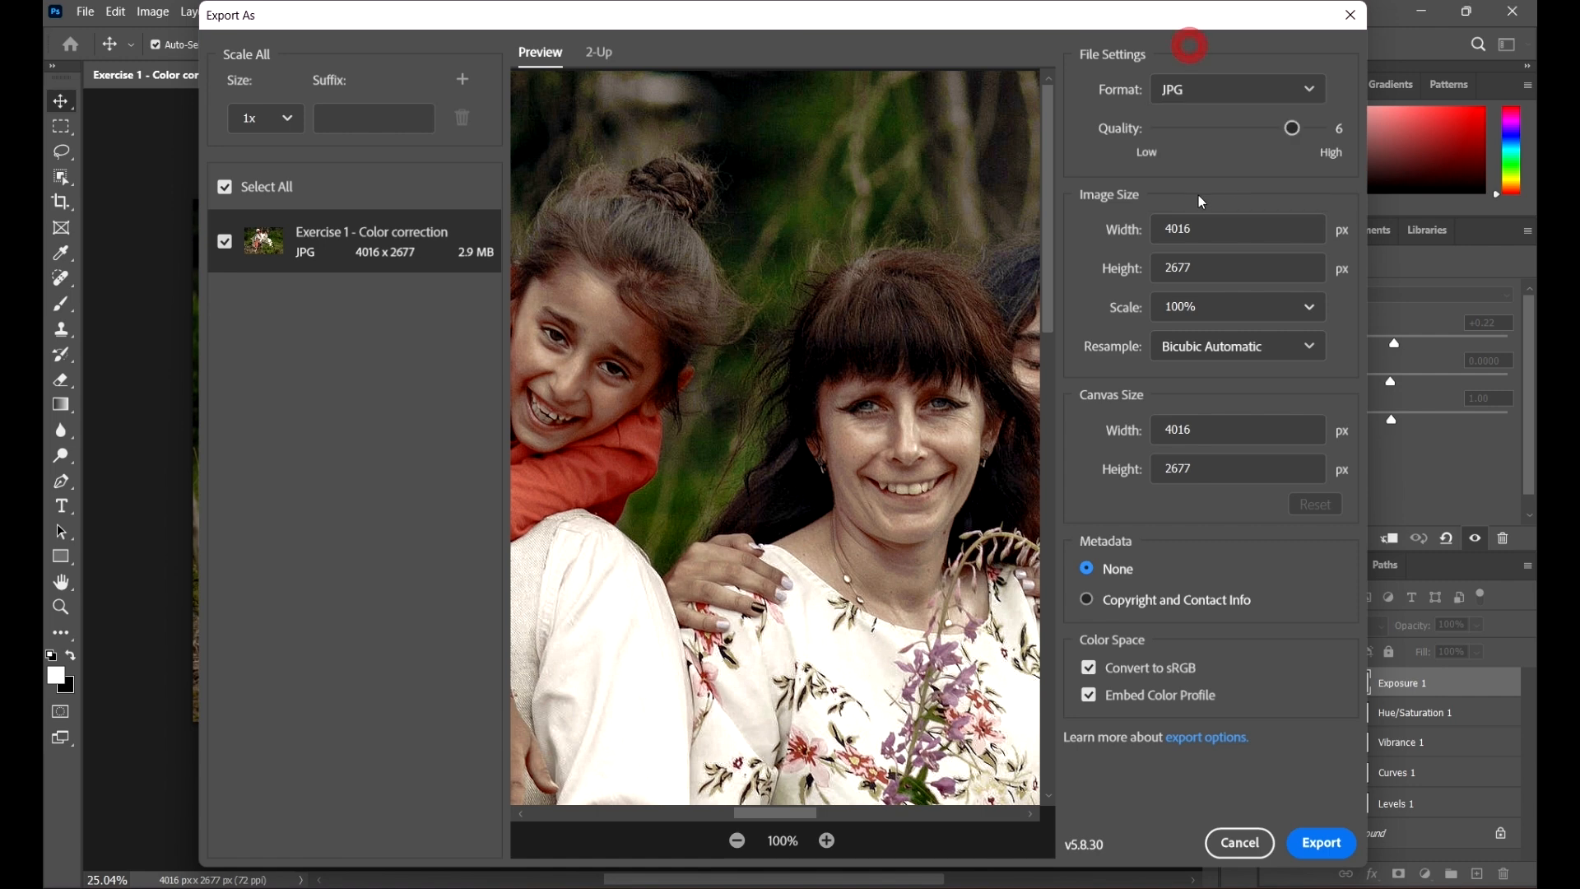
left_click(1209, 90)
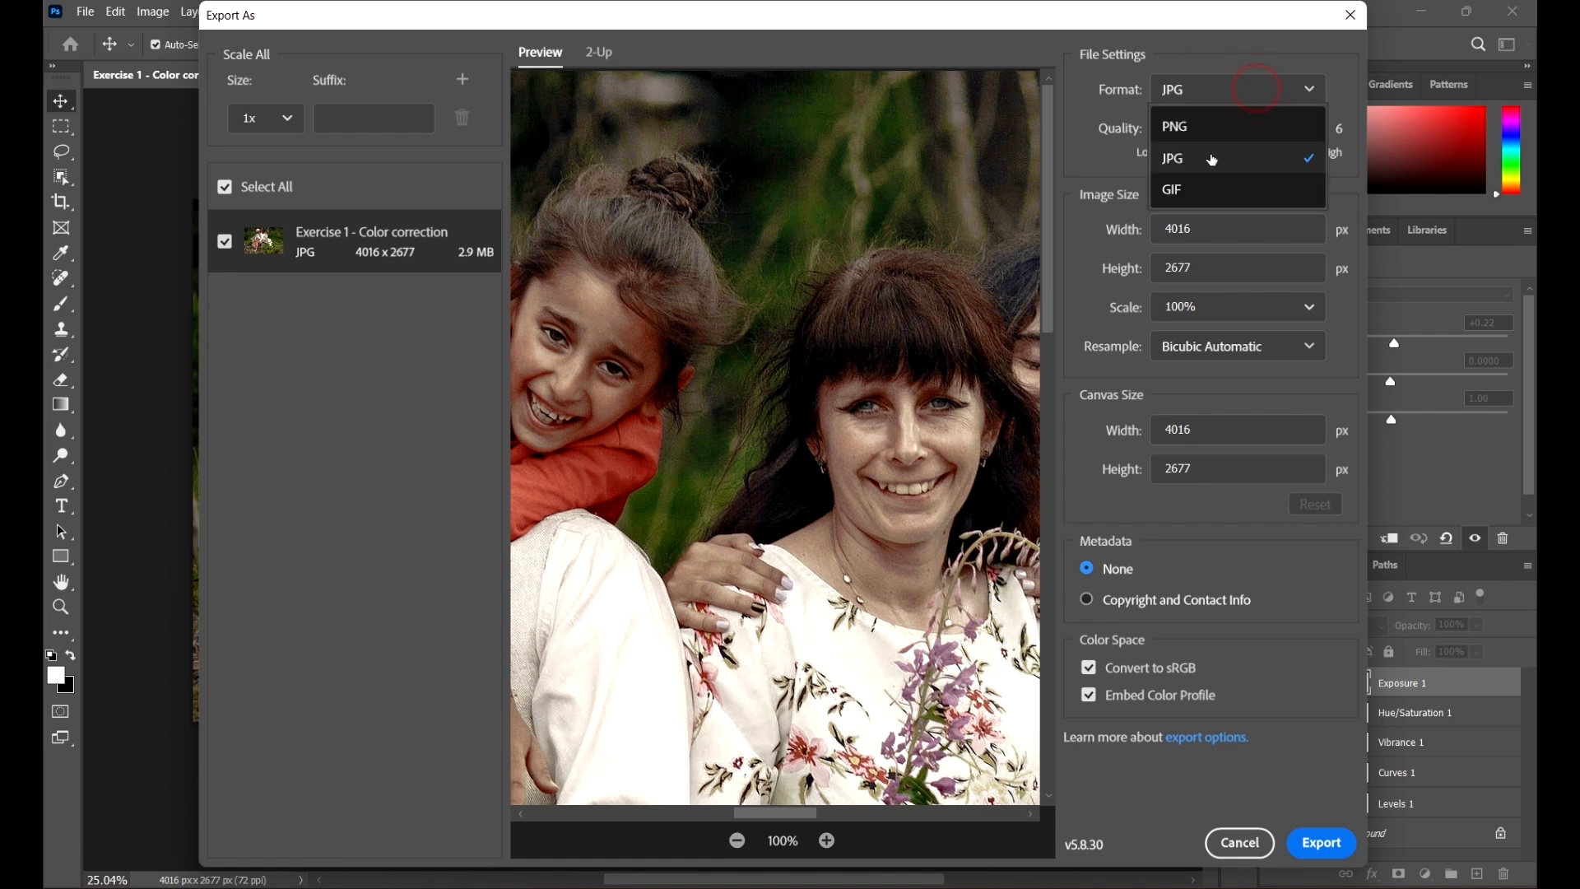
left_click(1209, 153)
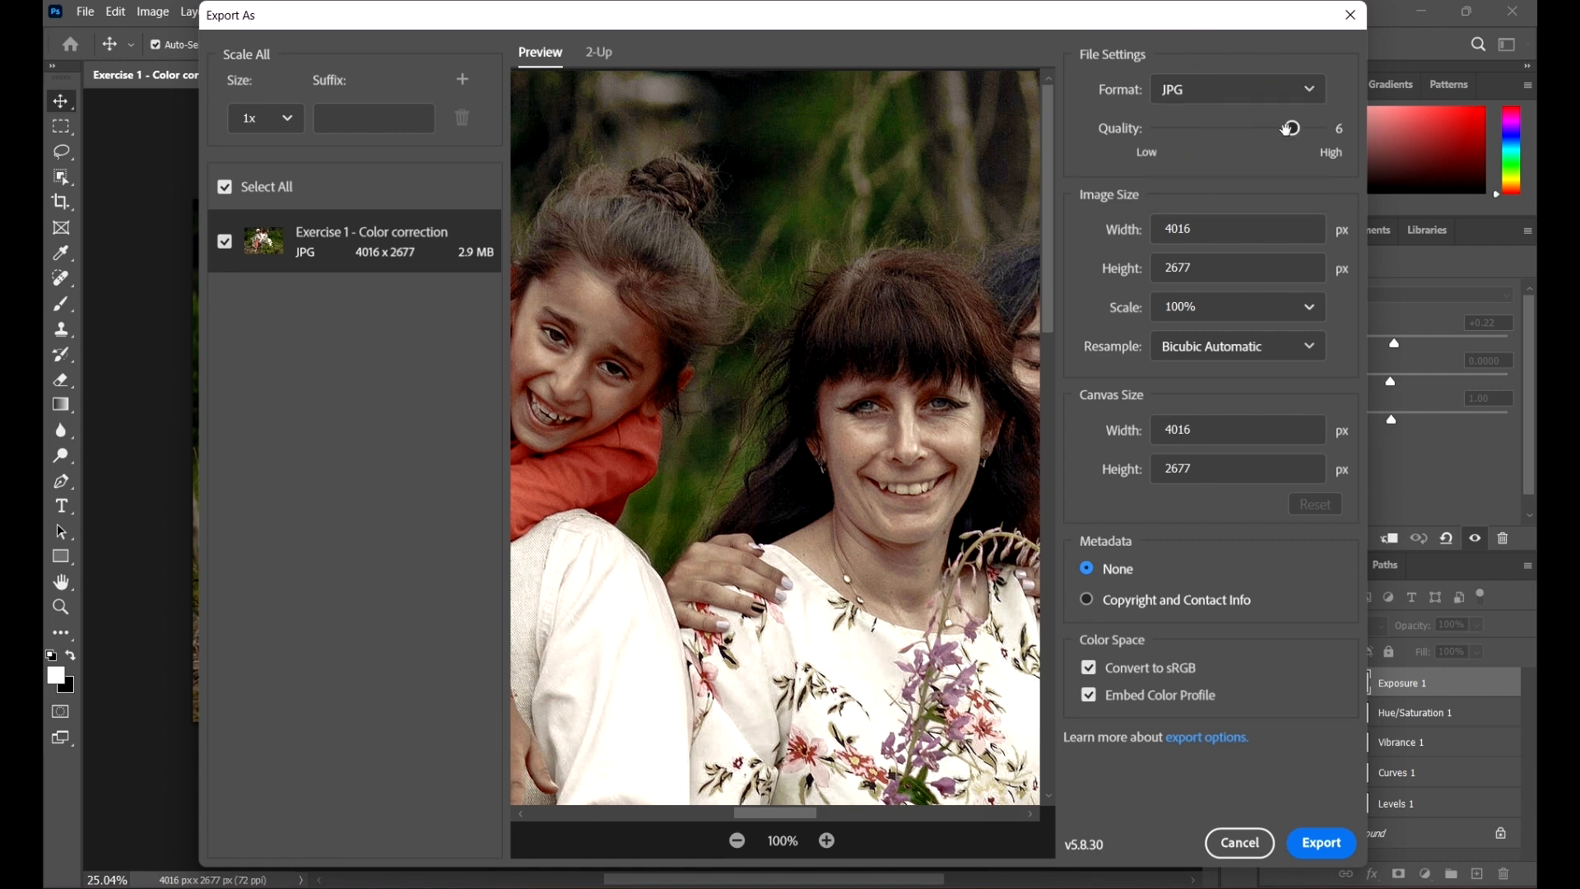
Step: Lower the JPG quality to 1 and pan the preview to inspect the compression
left_click_drag(1290, 128, 1238, 127)
left_click_drag(1238, 128, 1157, 128)
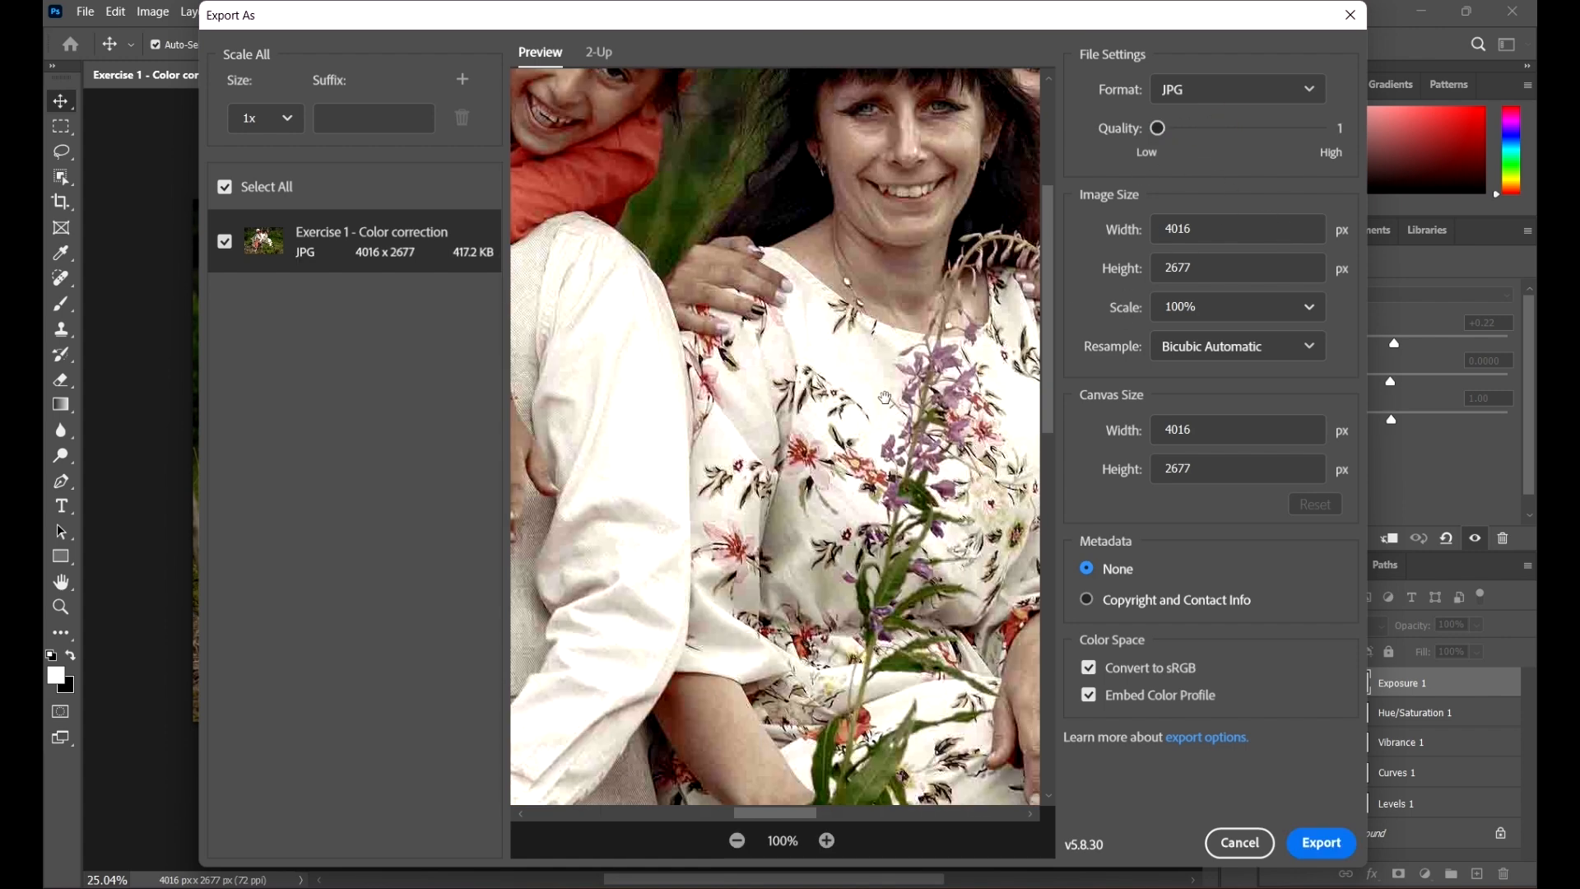
left_click_drag(709, 479, 917, 448)
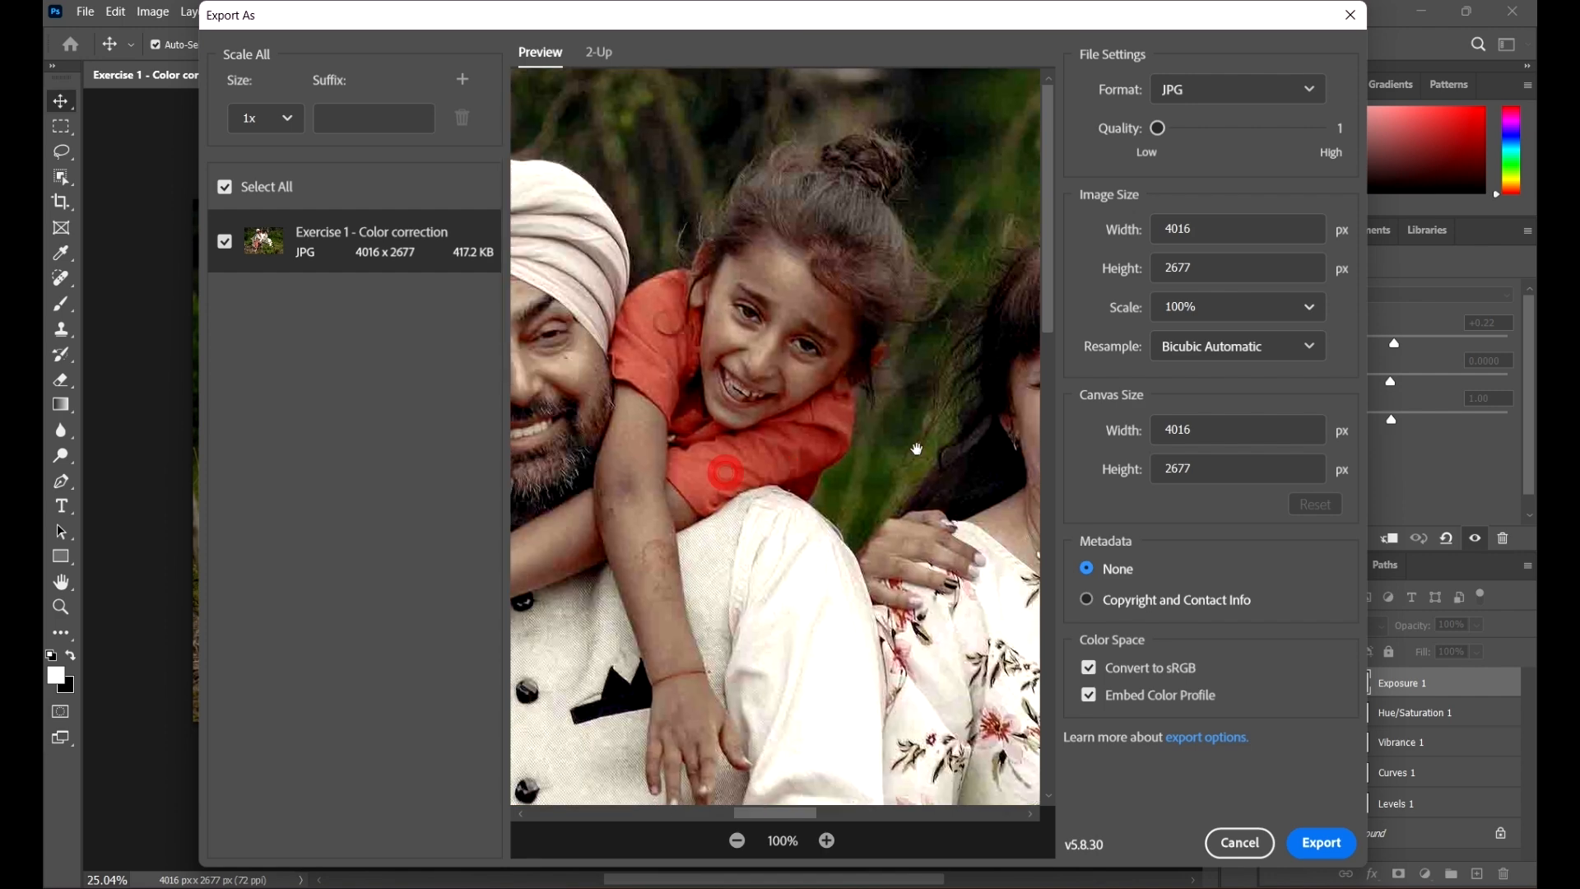
left_click_drag(765, 300, 1009, 311)
left_click_drag(885, 341, 715, 346)
Step: Zoom the export preview back out to show the whole photo
left_click(1262, 92)
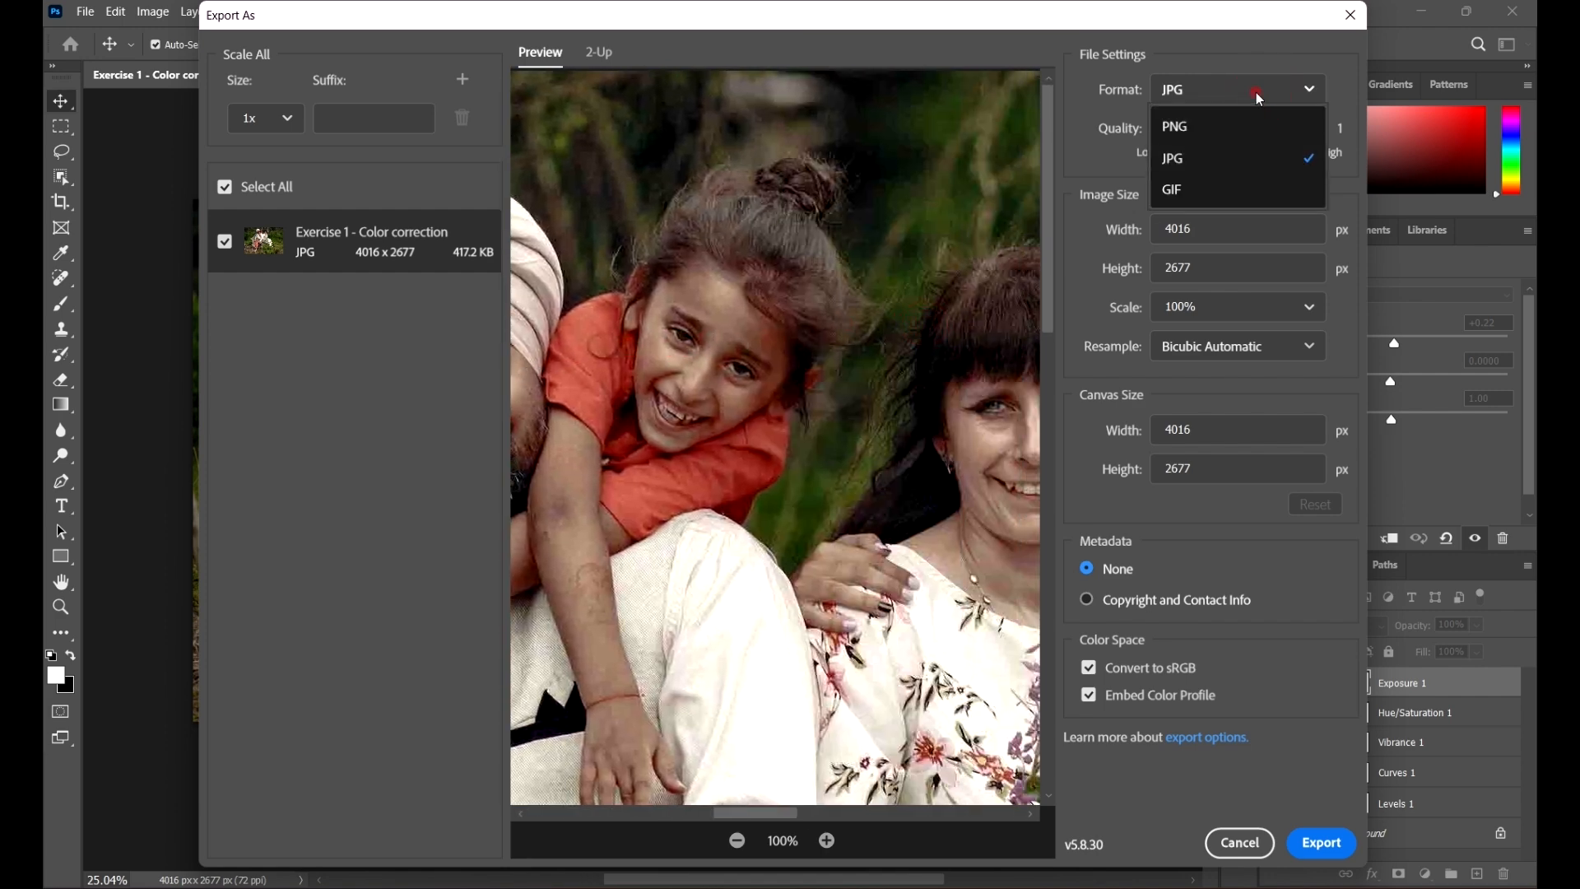
left_click(1256, 93)
mouse_move(1178, 142)
left_mouse_down()
mouse_move(1229, 132)
mouse_move(1157, 128)
left_mouse_up()
scroll(773, 494, "down", 3)
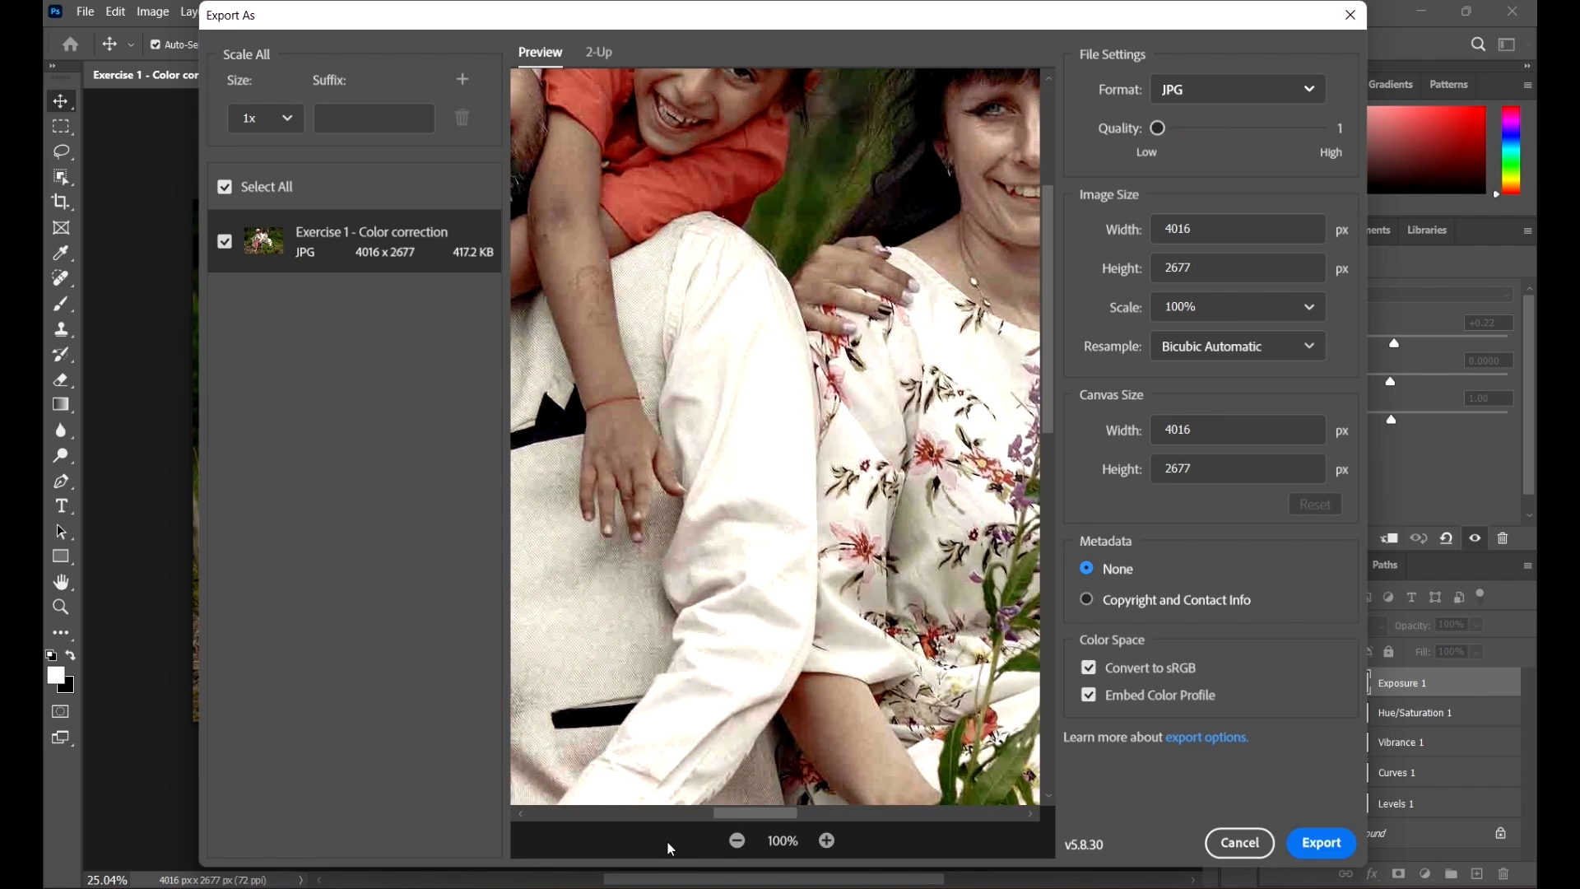
scroll(702, 673, "up", 1)
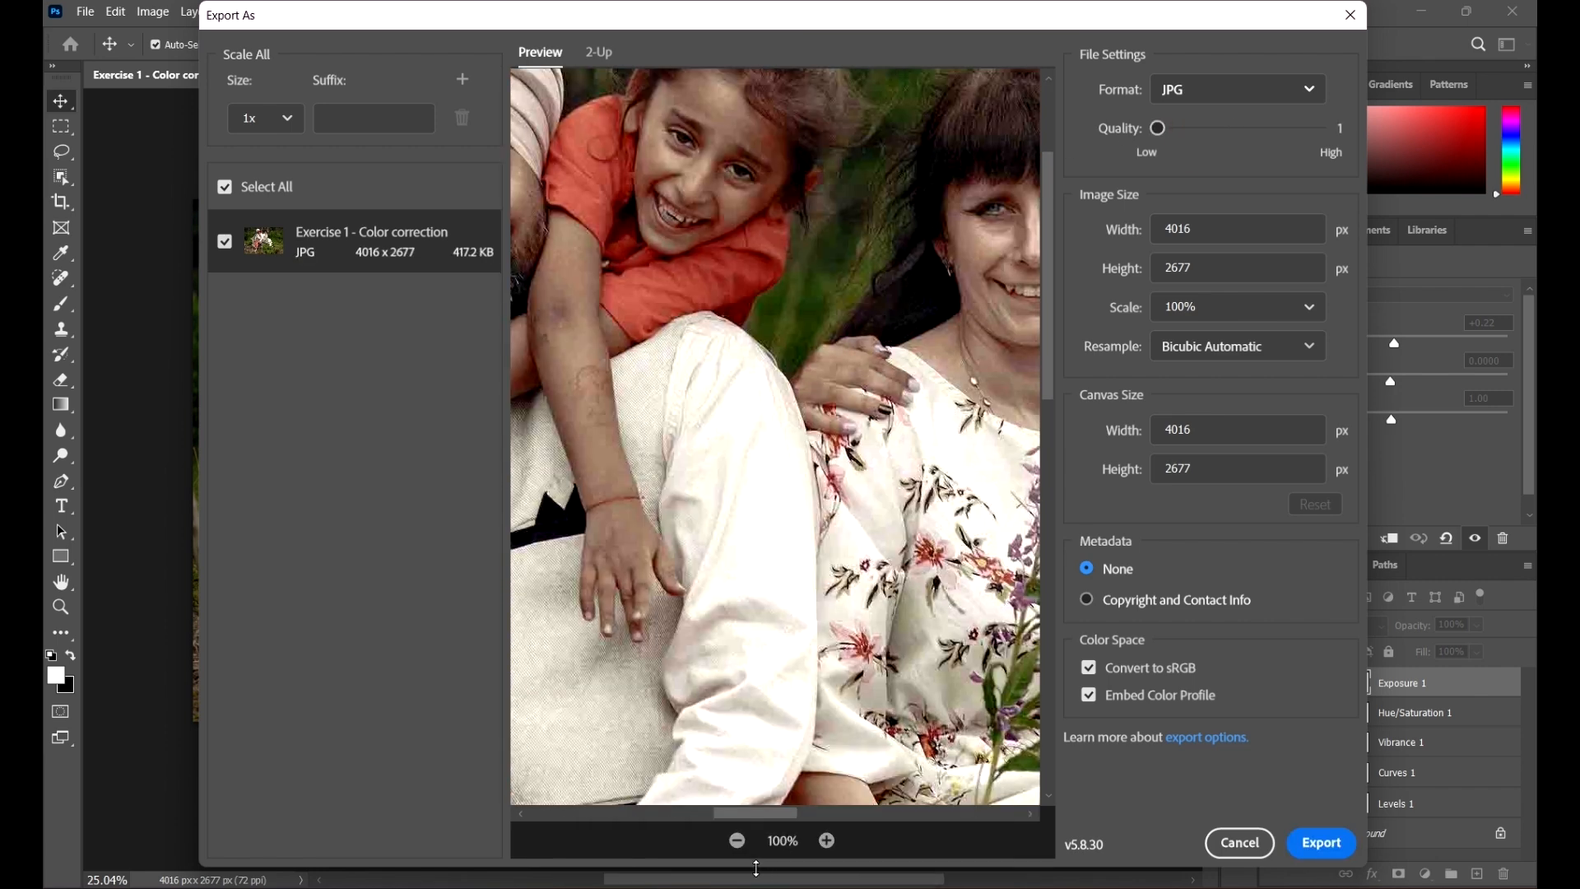
left_click(739, 840)
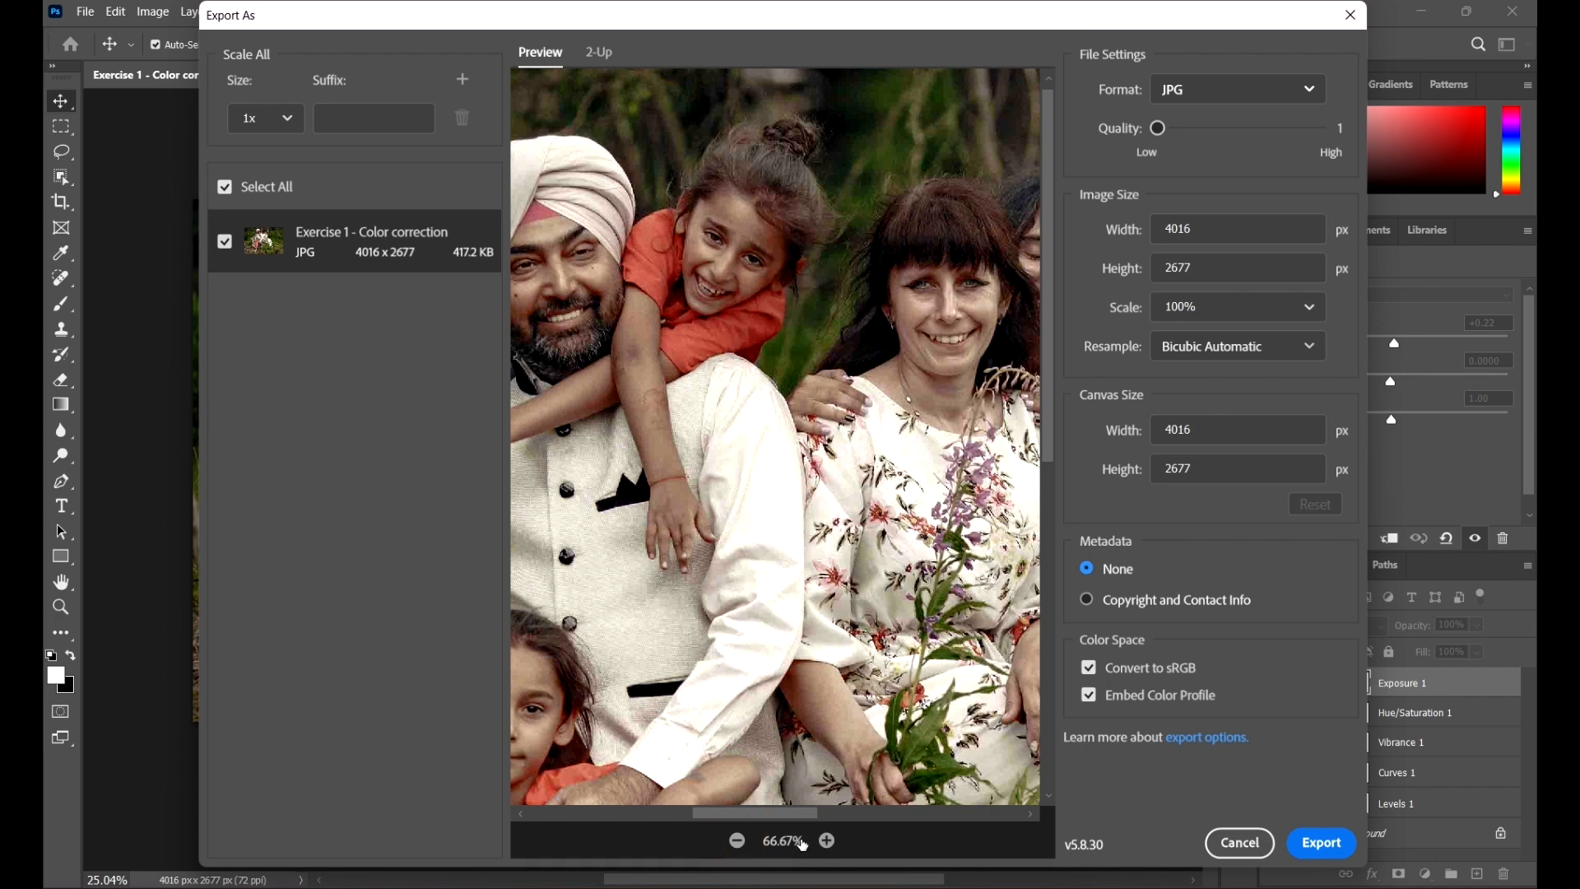
left_click(741, 841)
left_click(741, 841)
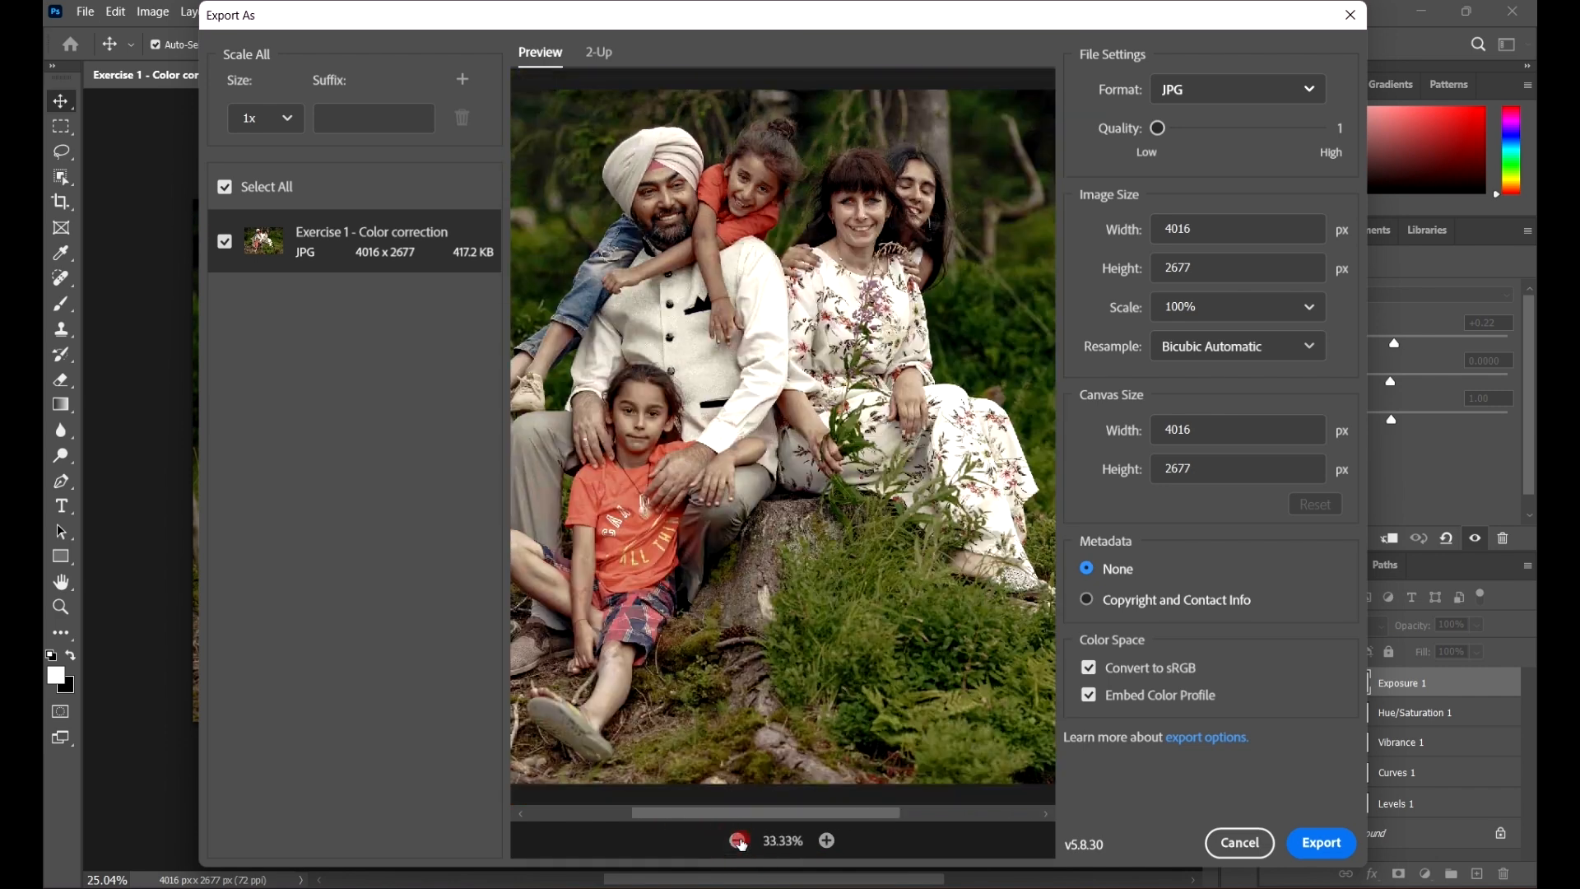
left_click(740, 841)
left_click(741, 841)
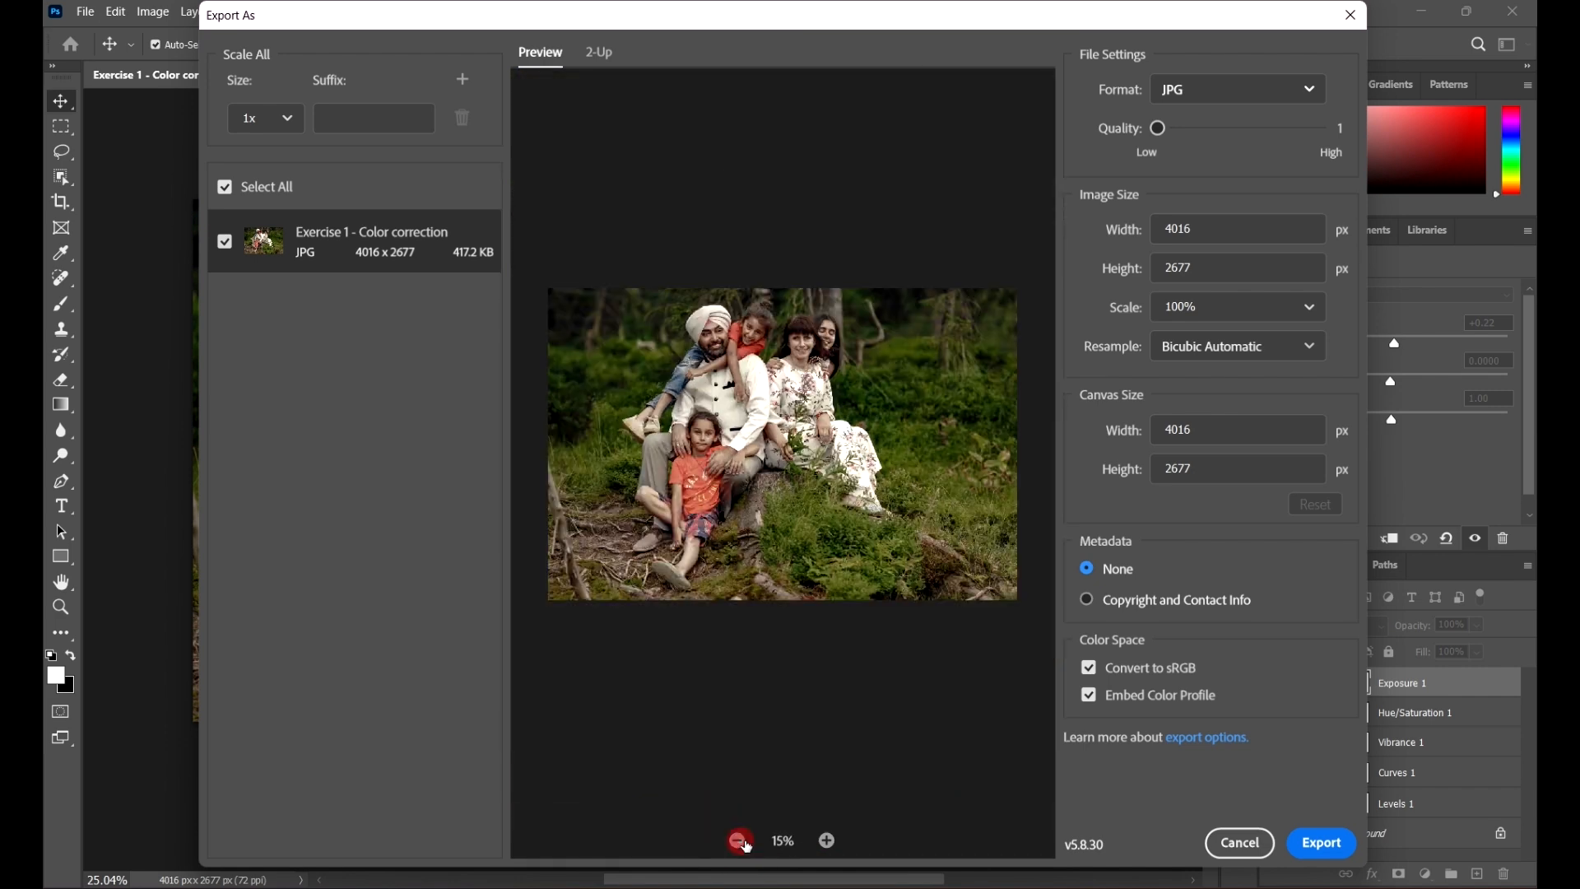
Step: Raise the JPG quality to 2
left_click(1244, 88)
left_click(1243, 85)
mouse_move(1161, 127)
left_mouse_down()
mouse_move(1211, 128)
mouse_move(1159, 127)
mouse_move(1184, 126)
left_mouse_up()
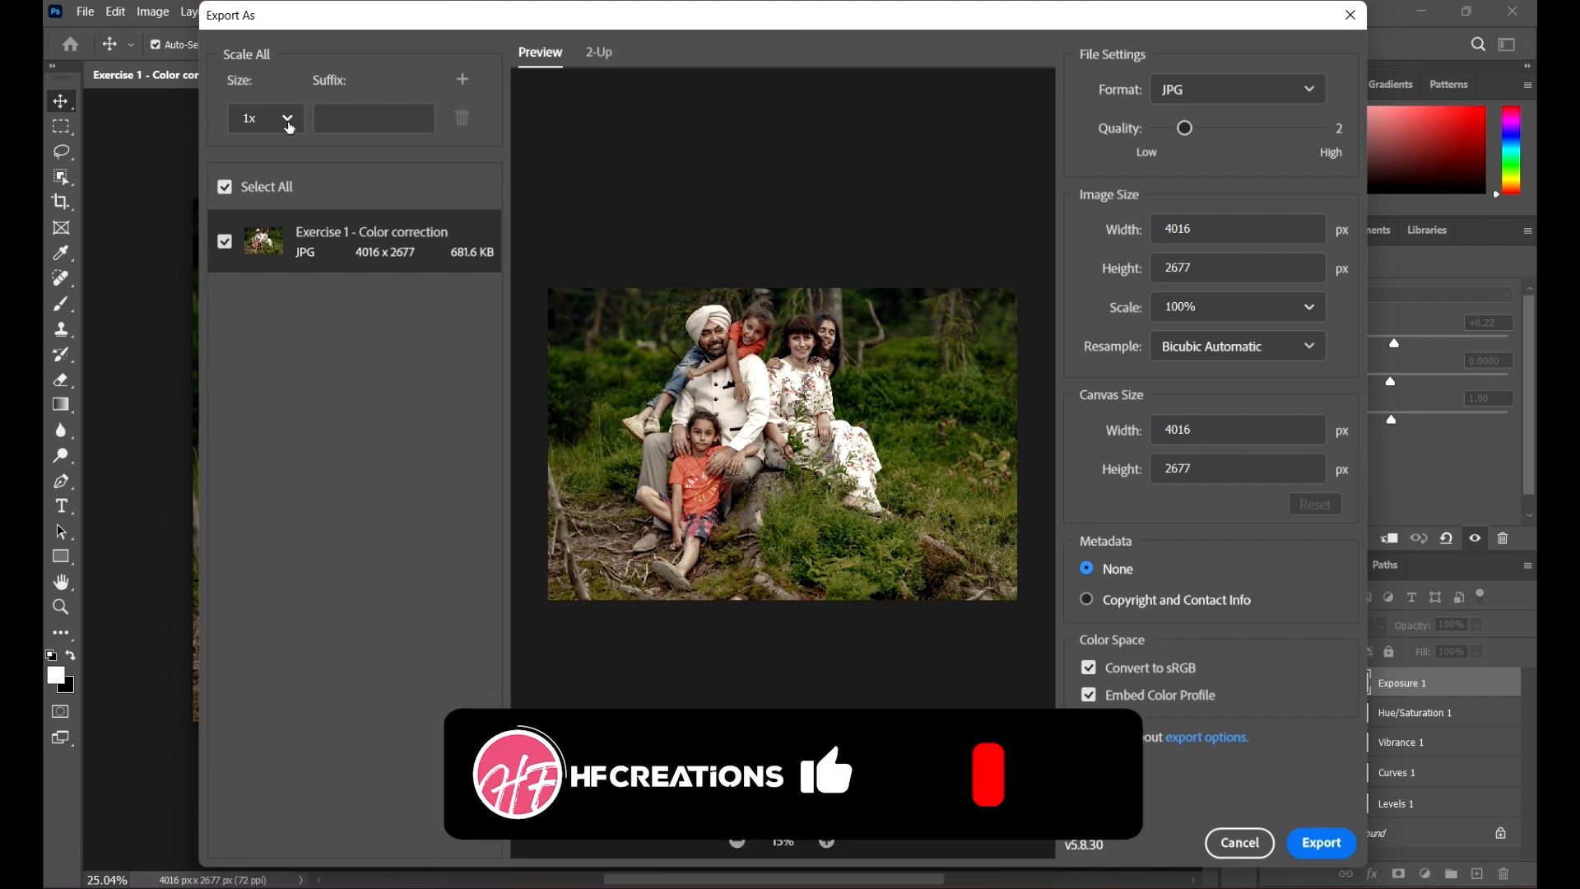
left_click(285, 117)
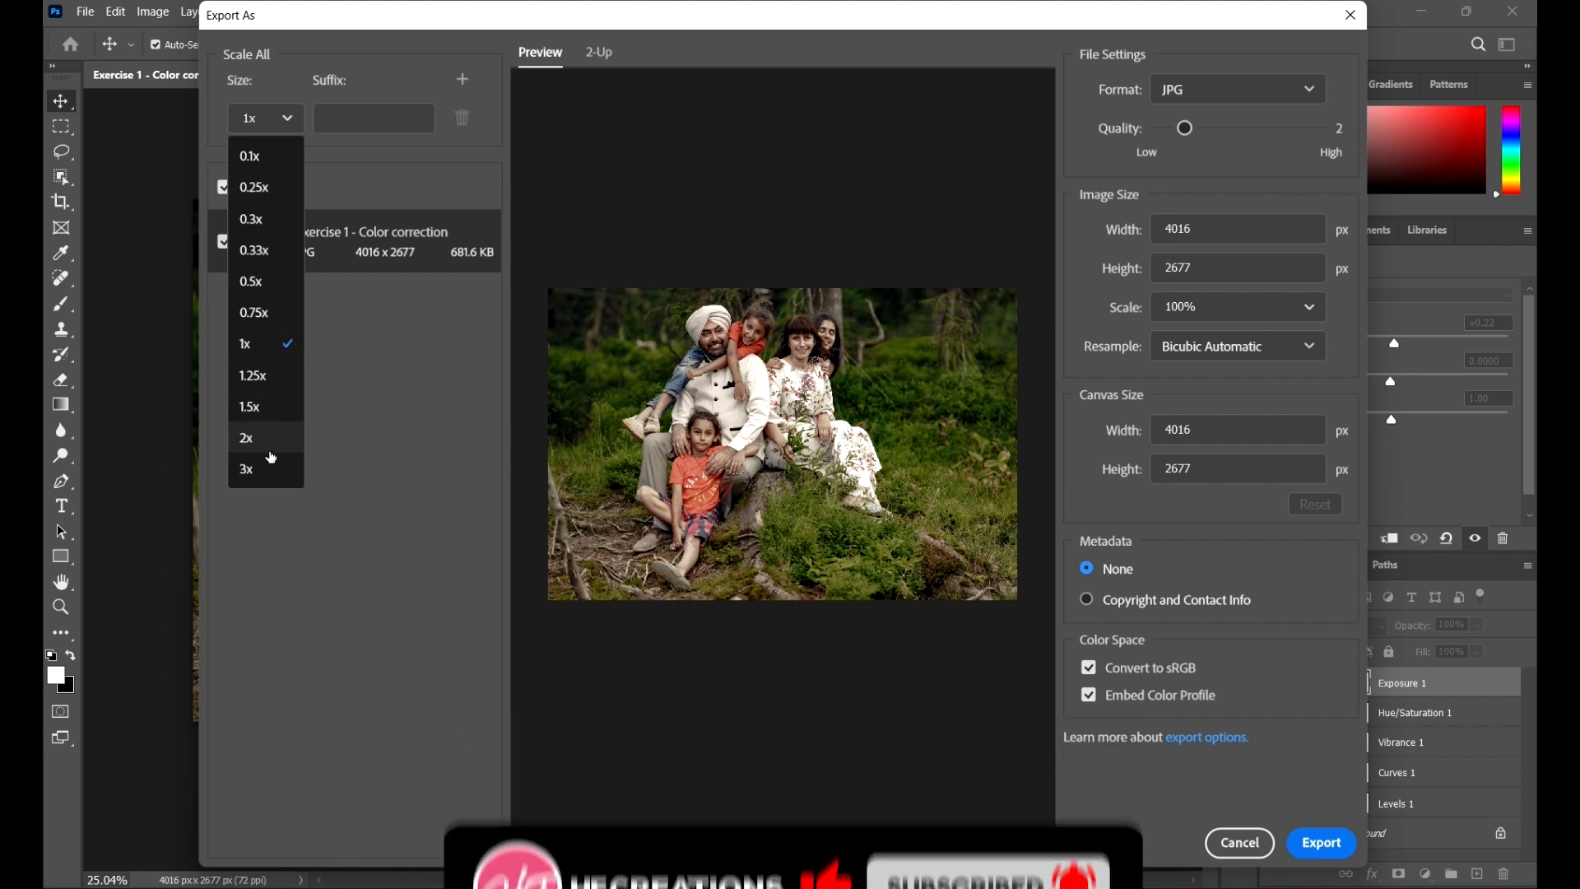
left_click(264, 443)
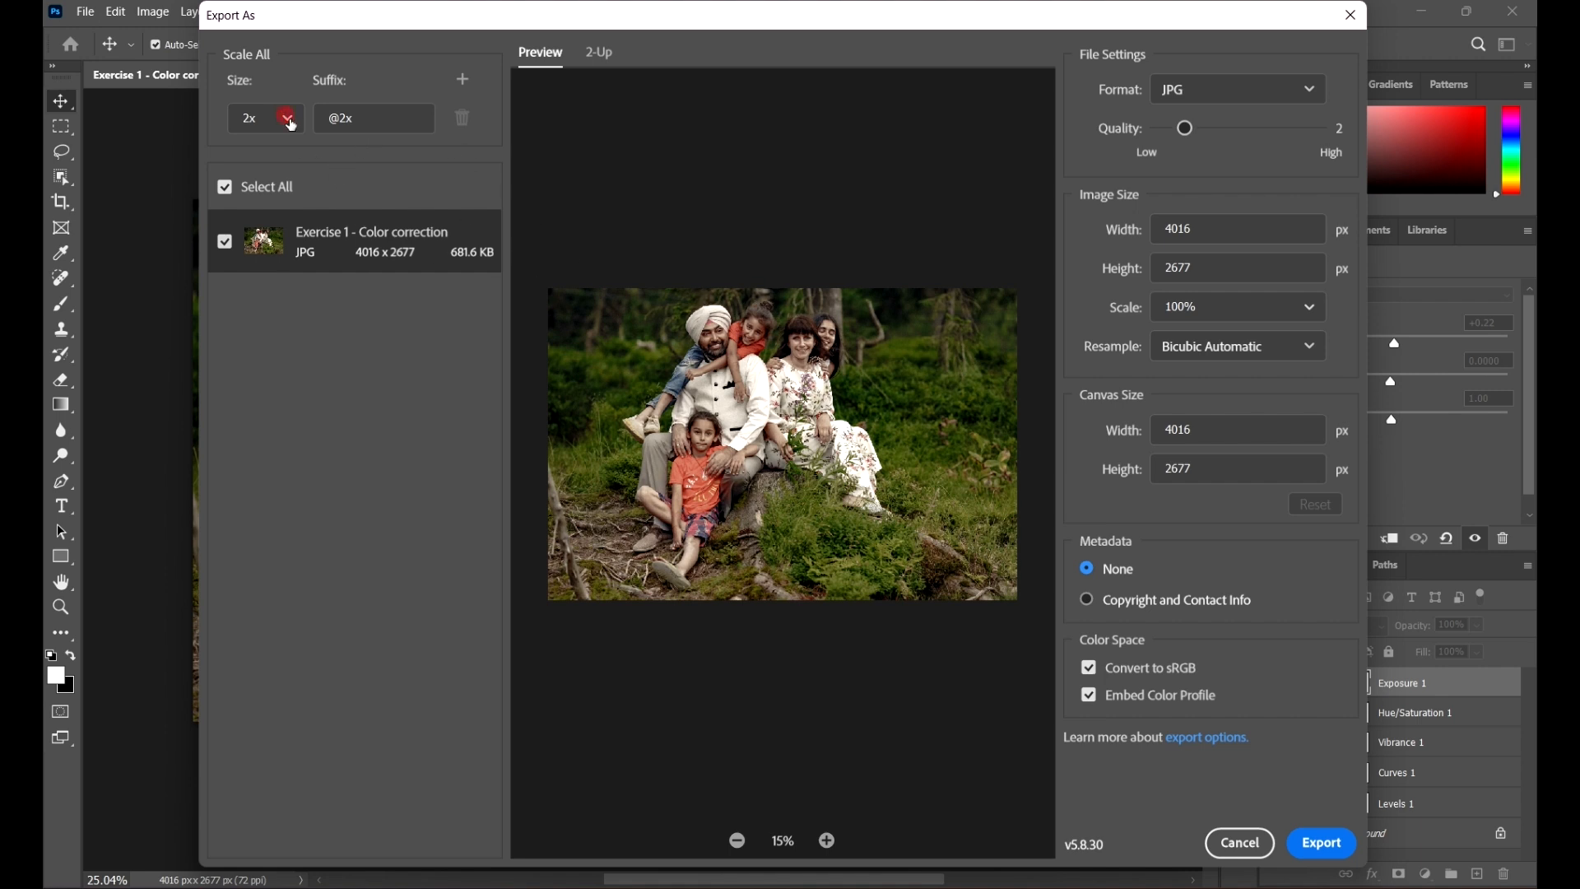
left_click(289, 121)
left_click(254, 346)
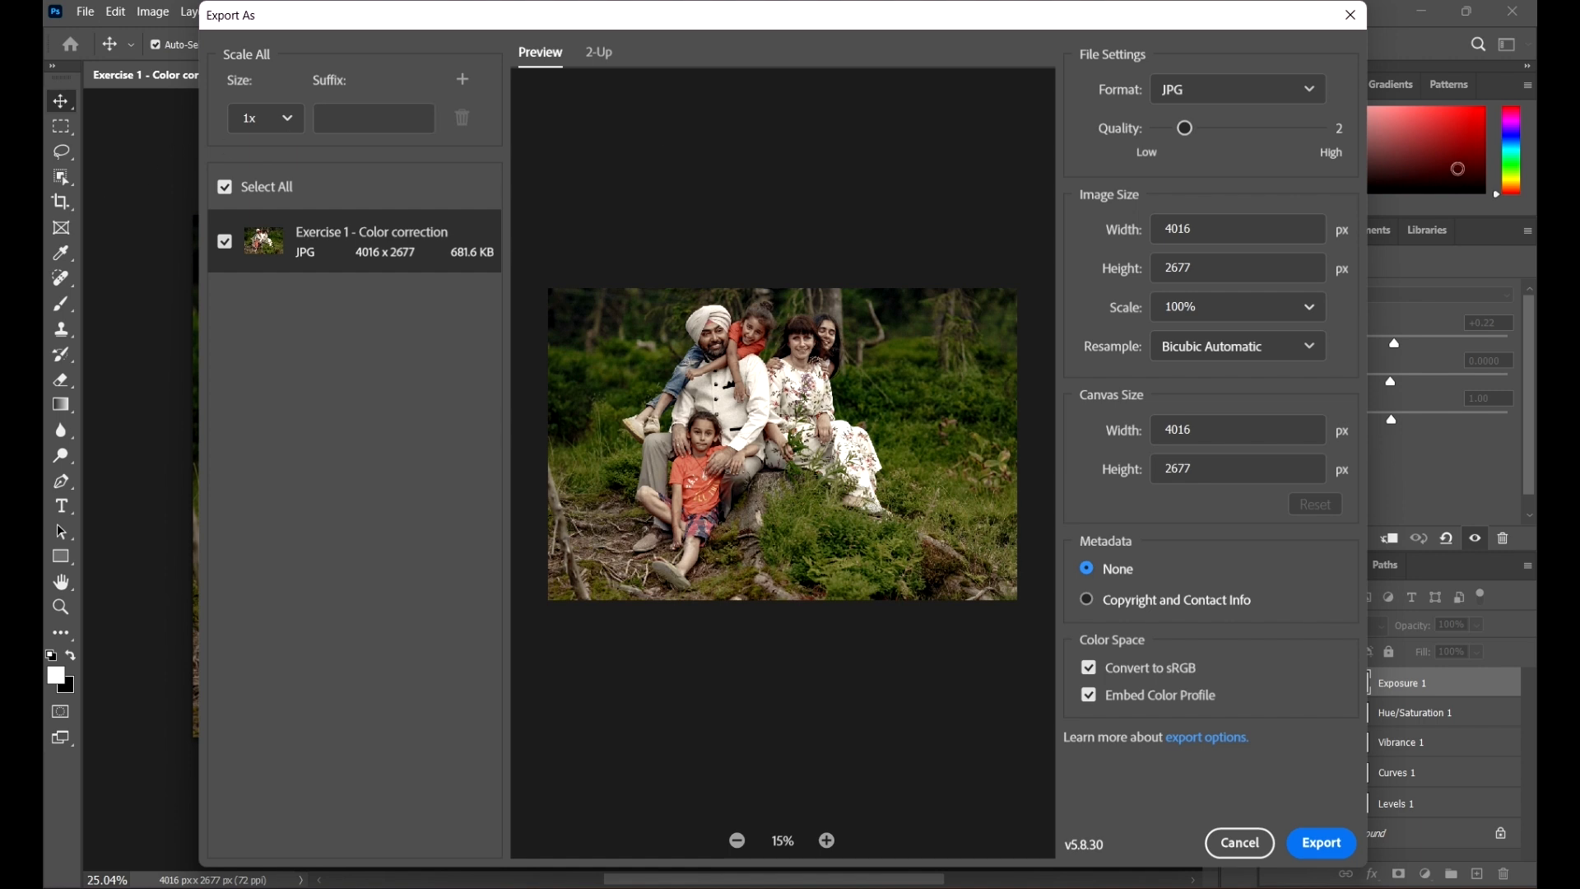
Step: Set the JPG quality to 7
left_click_drag(1298, 134, 1317, 128)
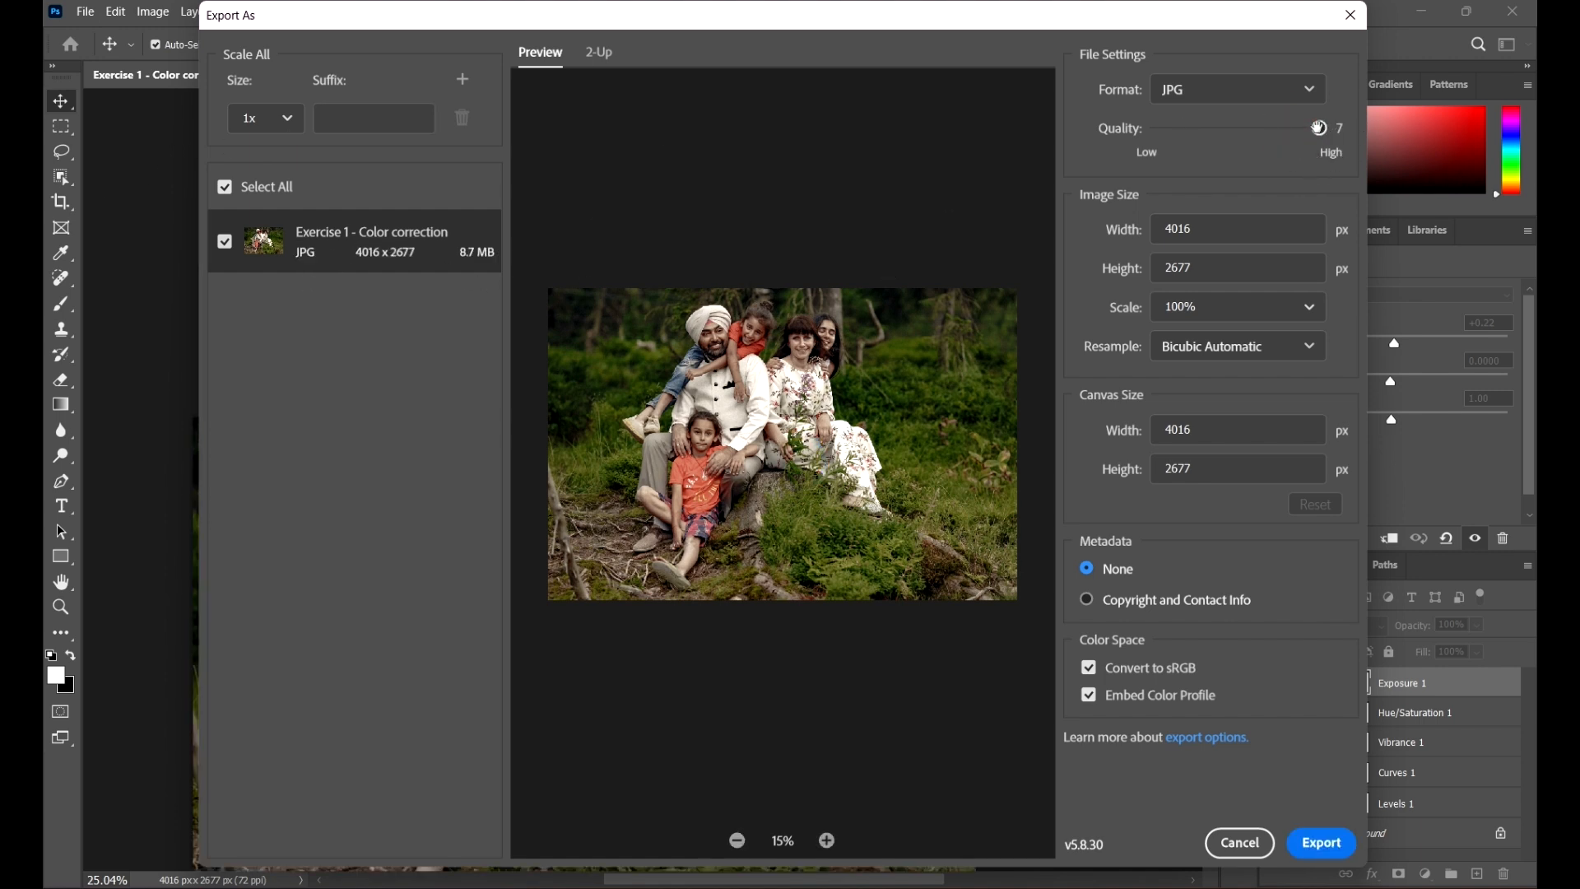
left_click(1256, 235)
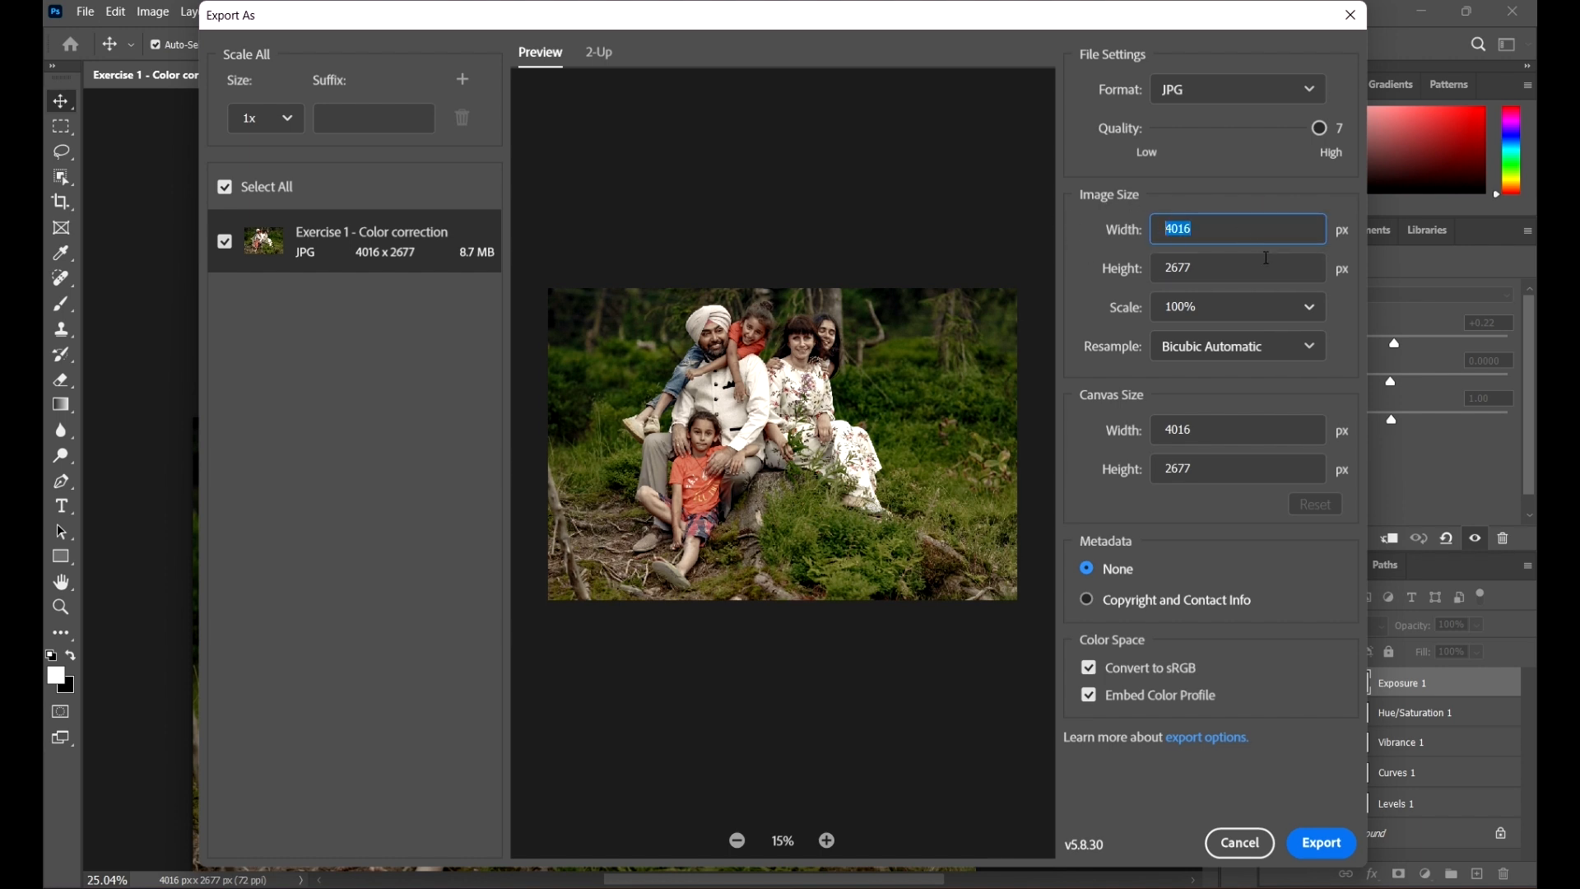
left_click(1264, 269)
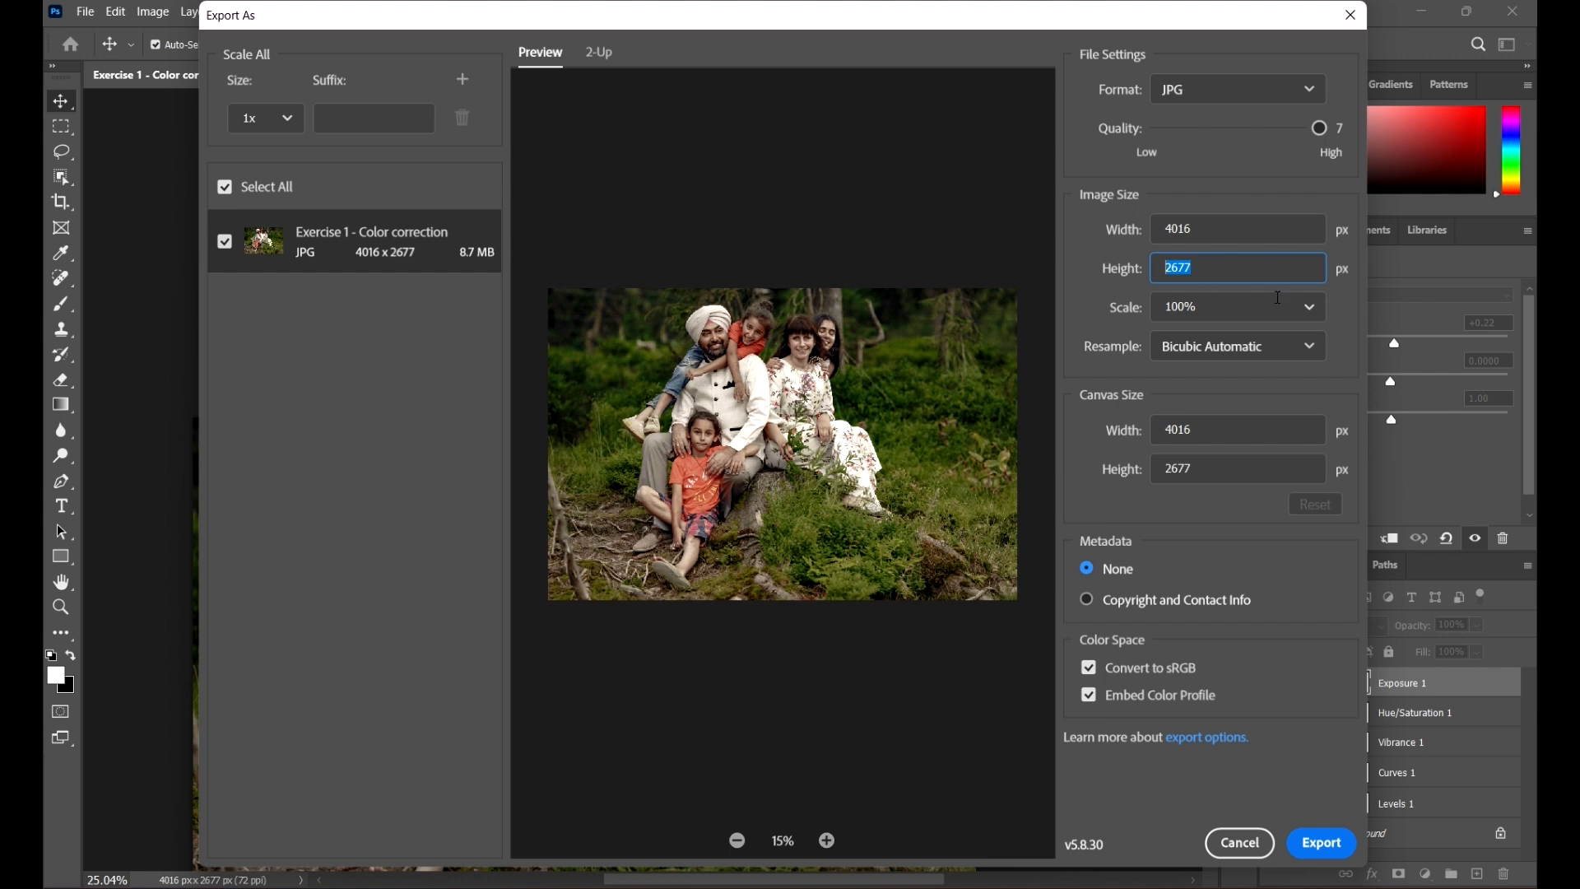
left_click(1218, 223)
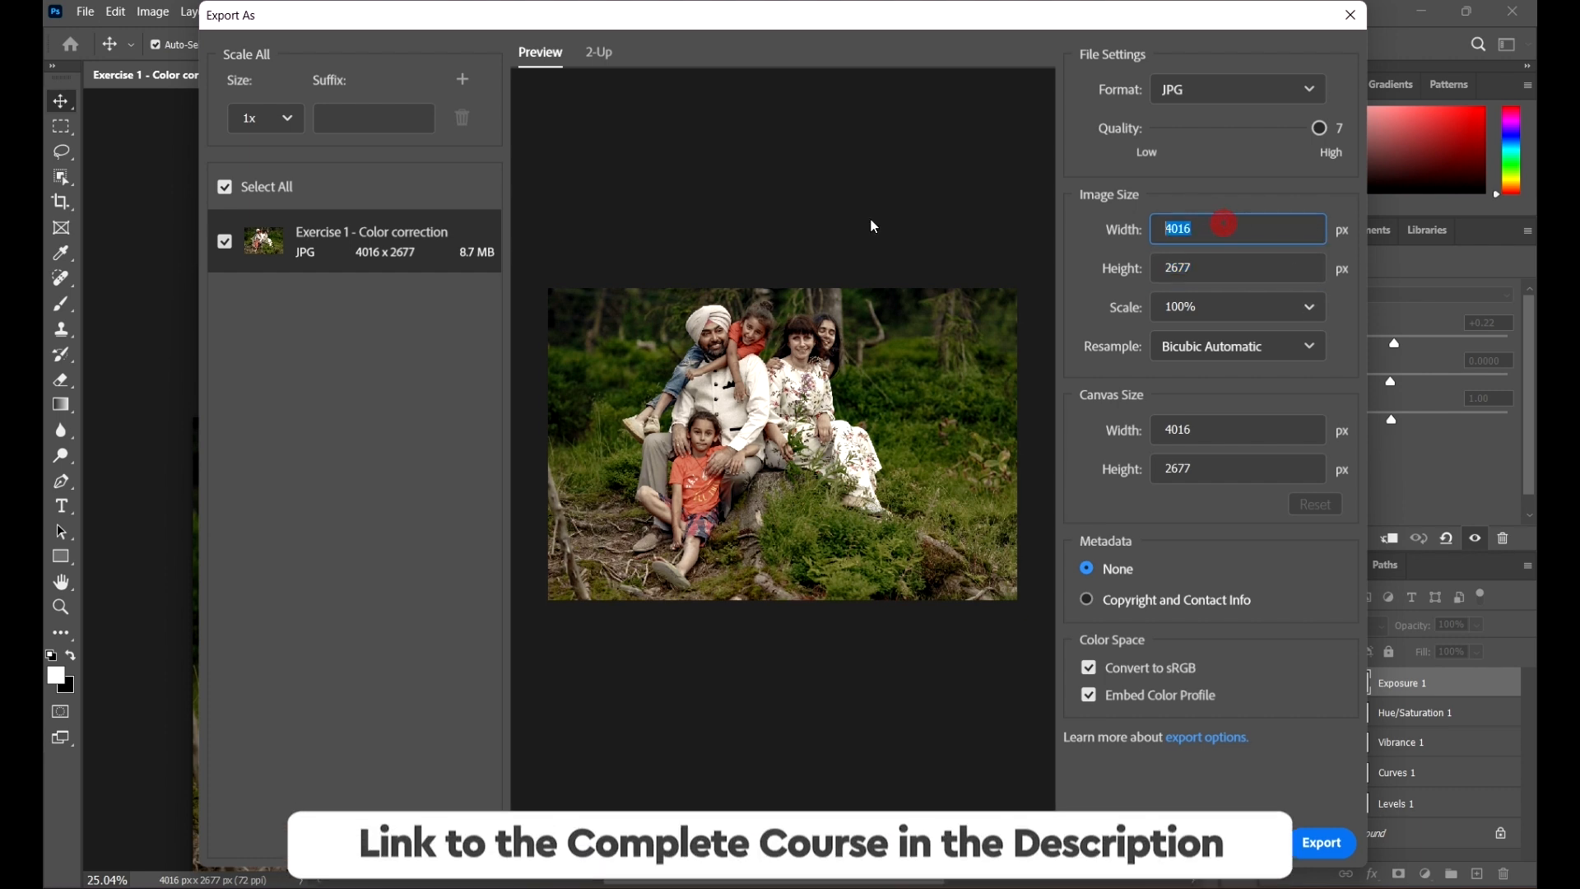
Step: Set the export image scale to 25%
left_click(1308, 312)
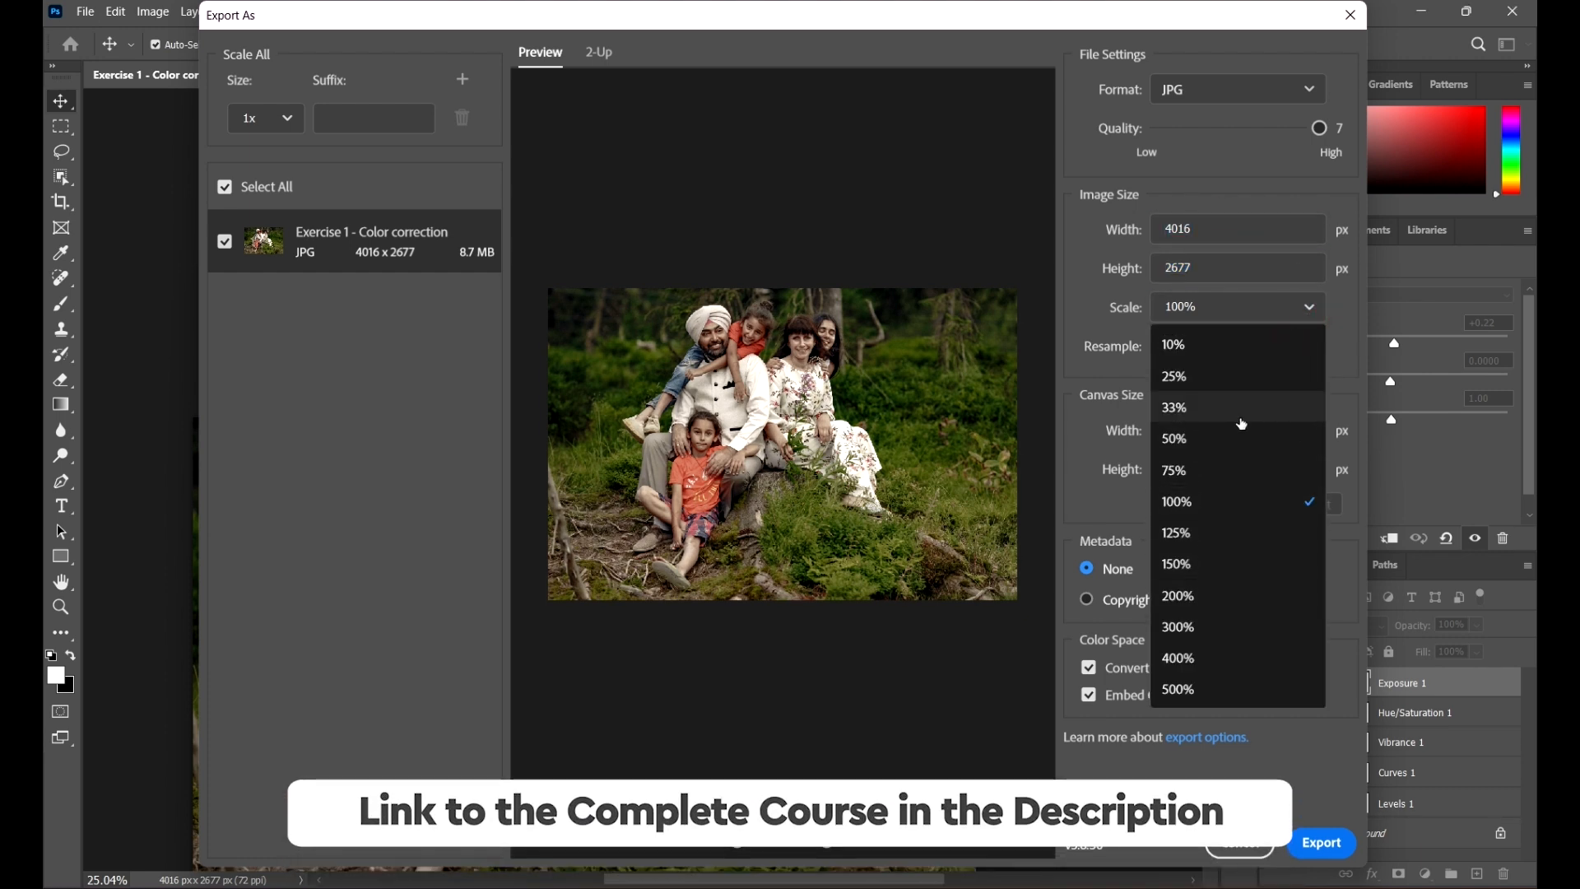
left_click(1241, 416)
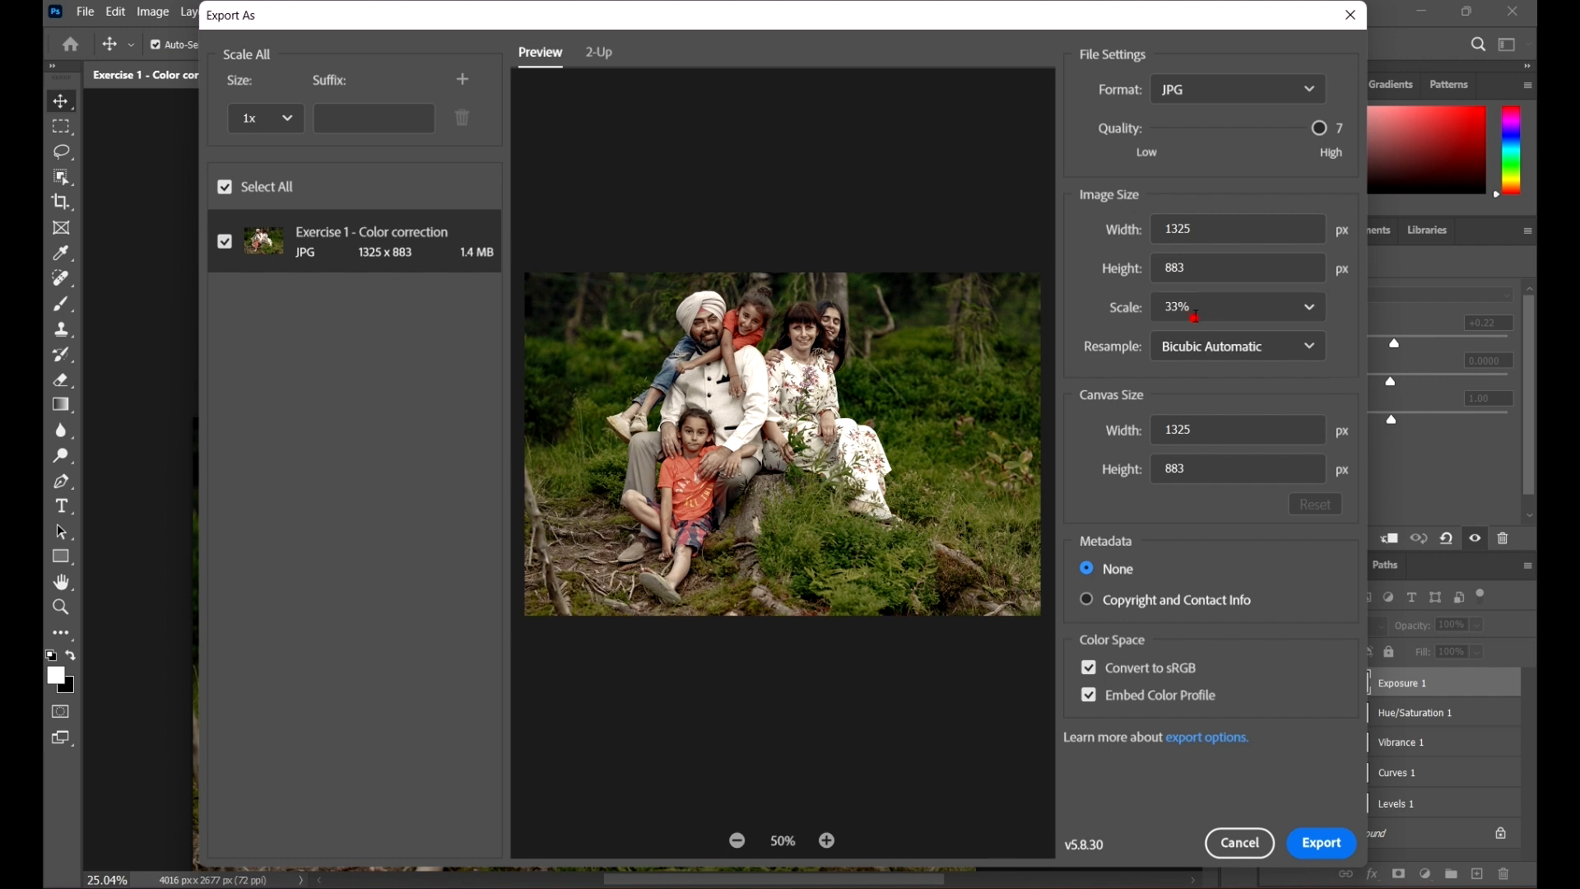
left_click(1195, 315)
left_click(1310, 309)
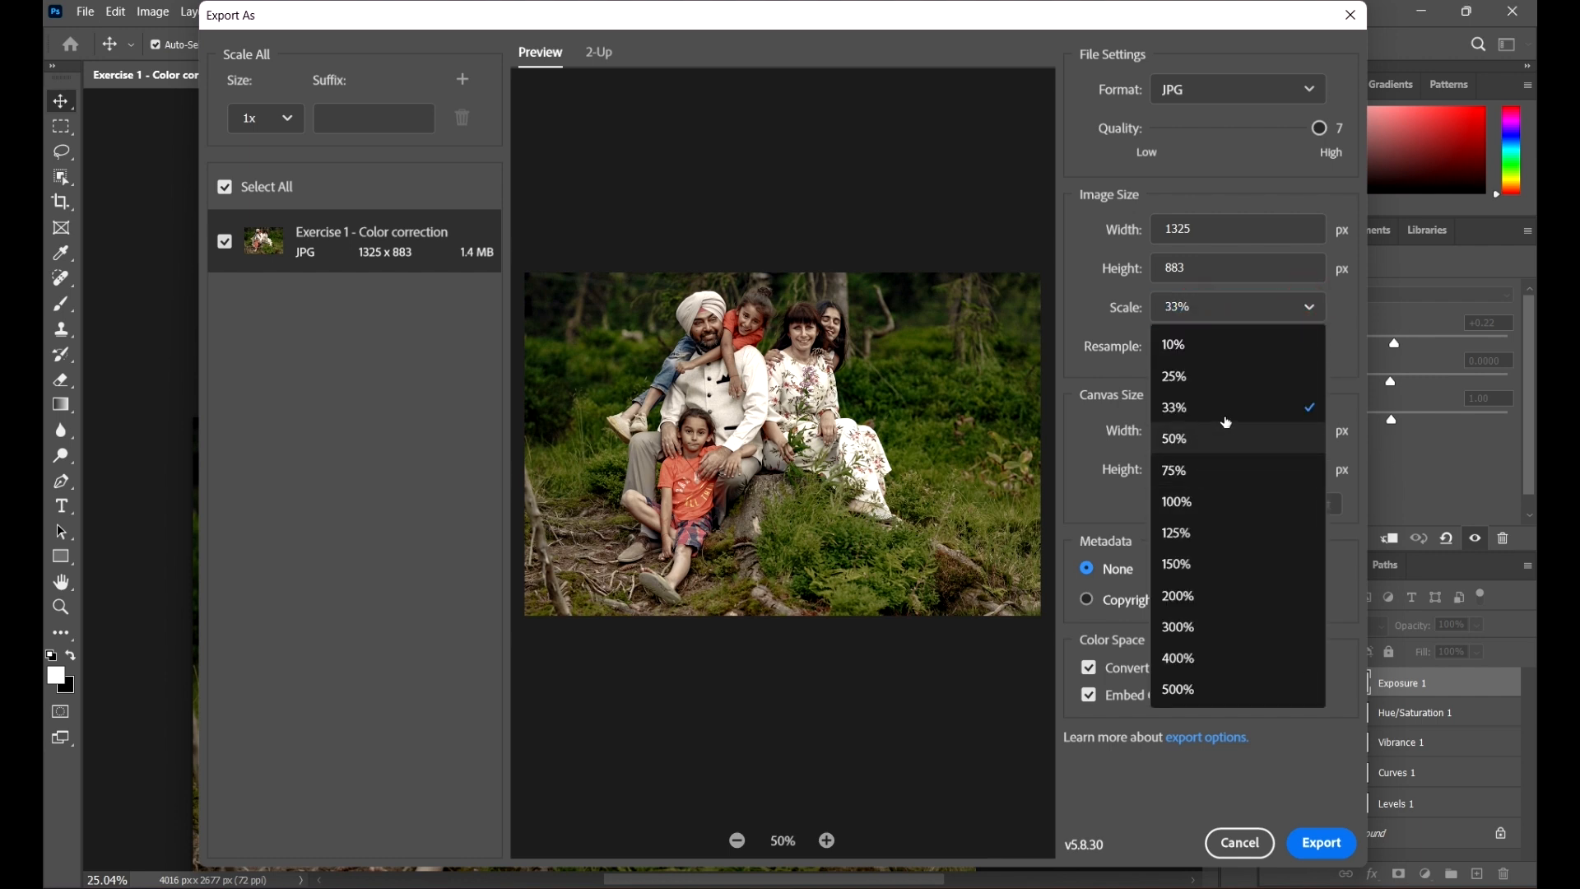
left_click(1236, 385)
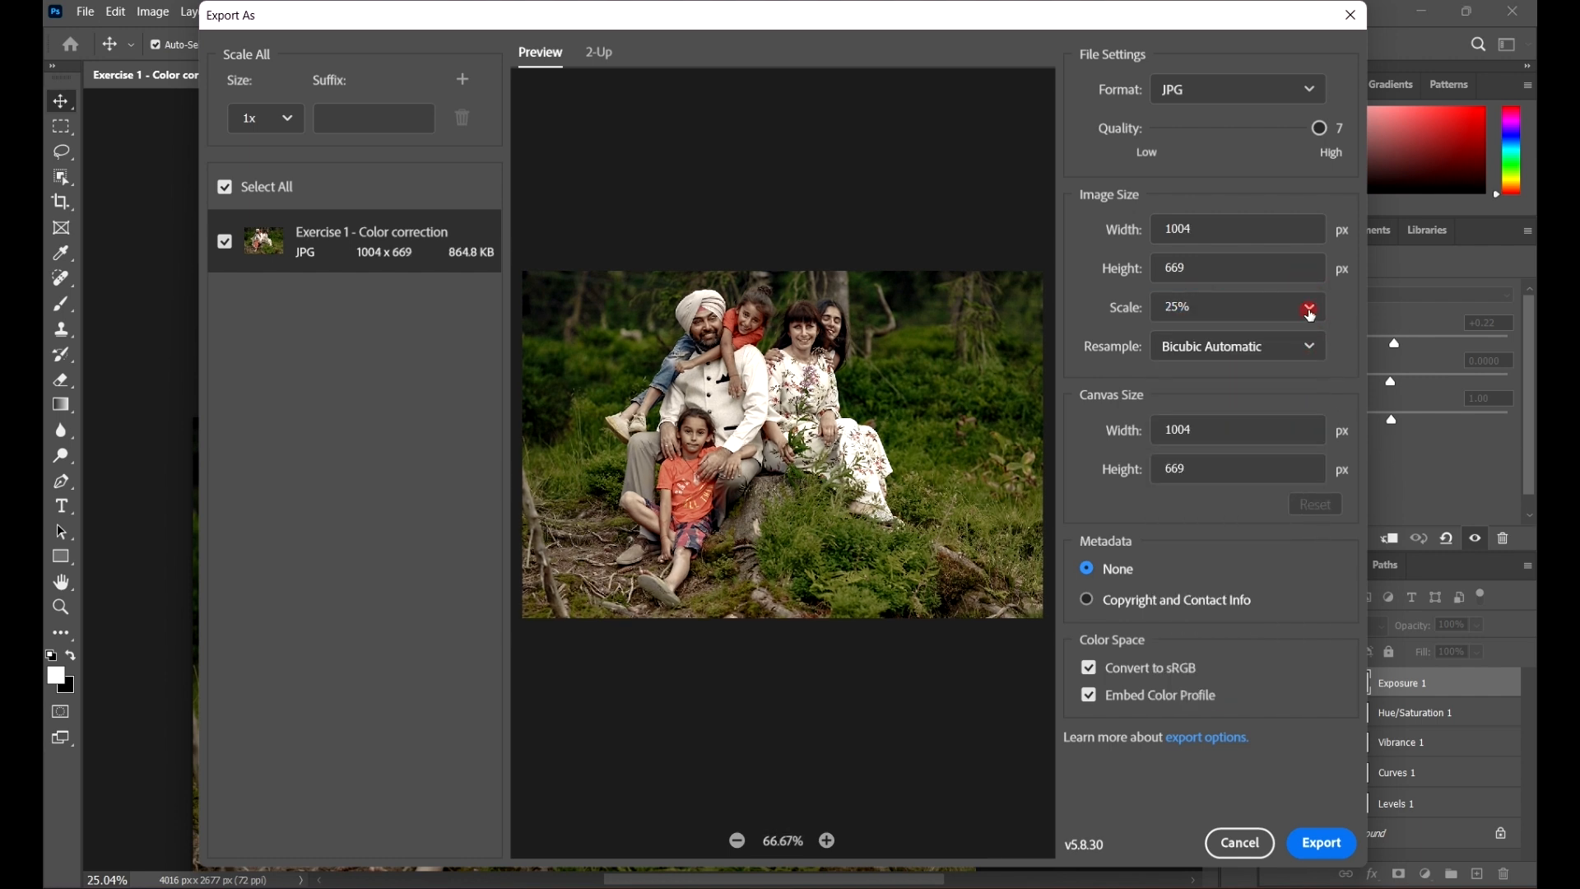
Step: Set the export image scale to 150%
left_click(1310, 311)
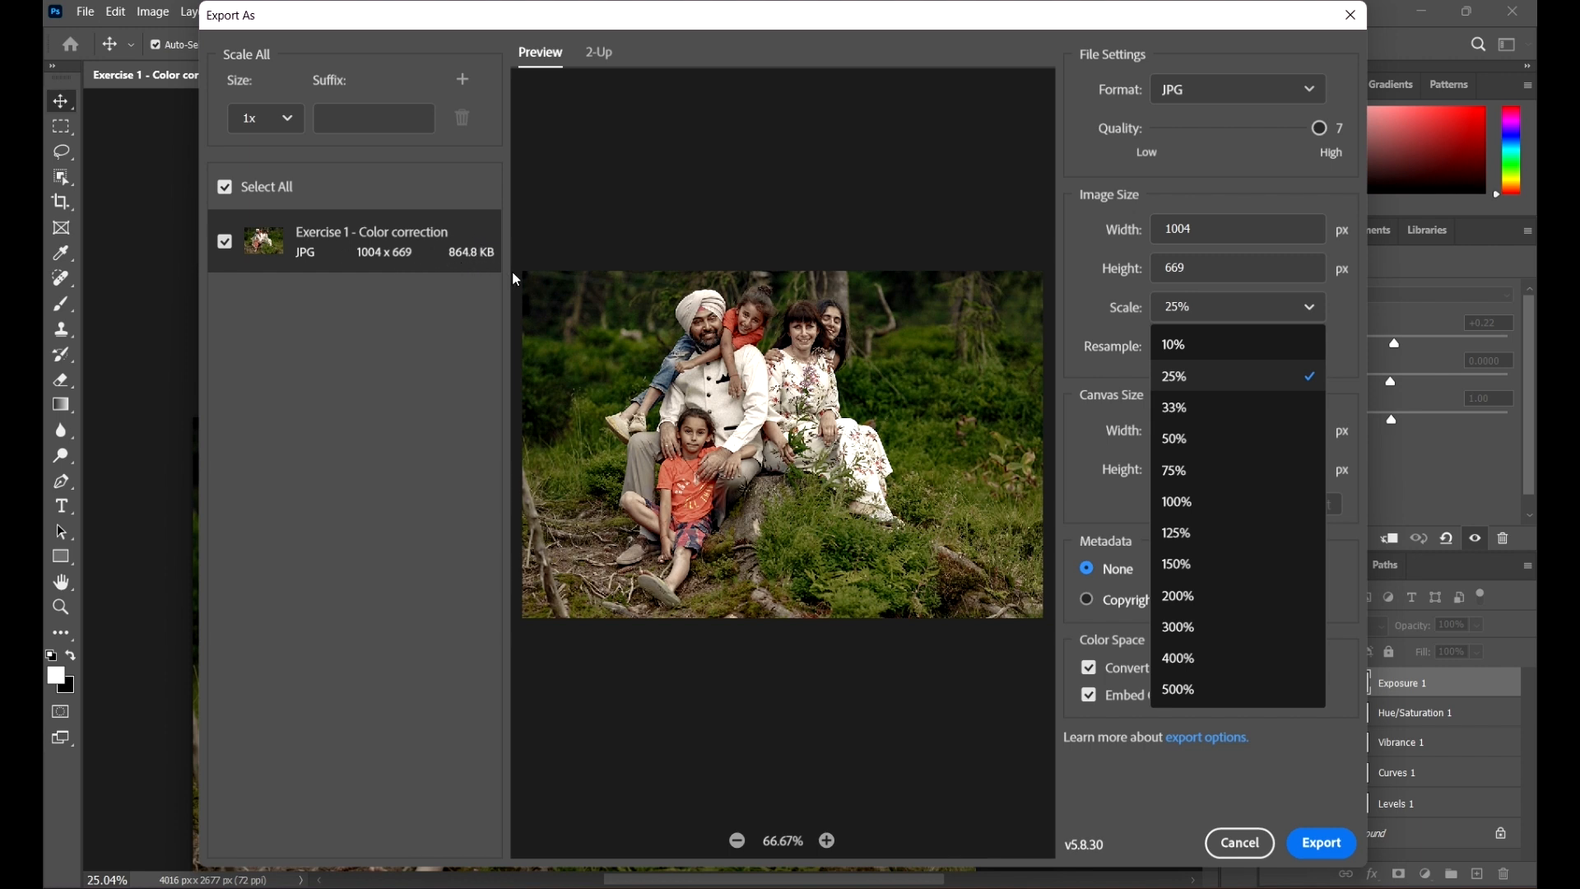
left_click(1193, 565)
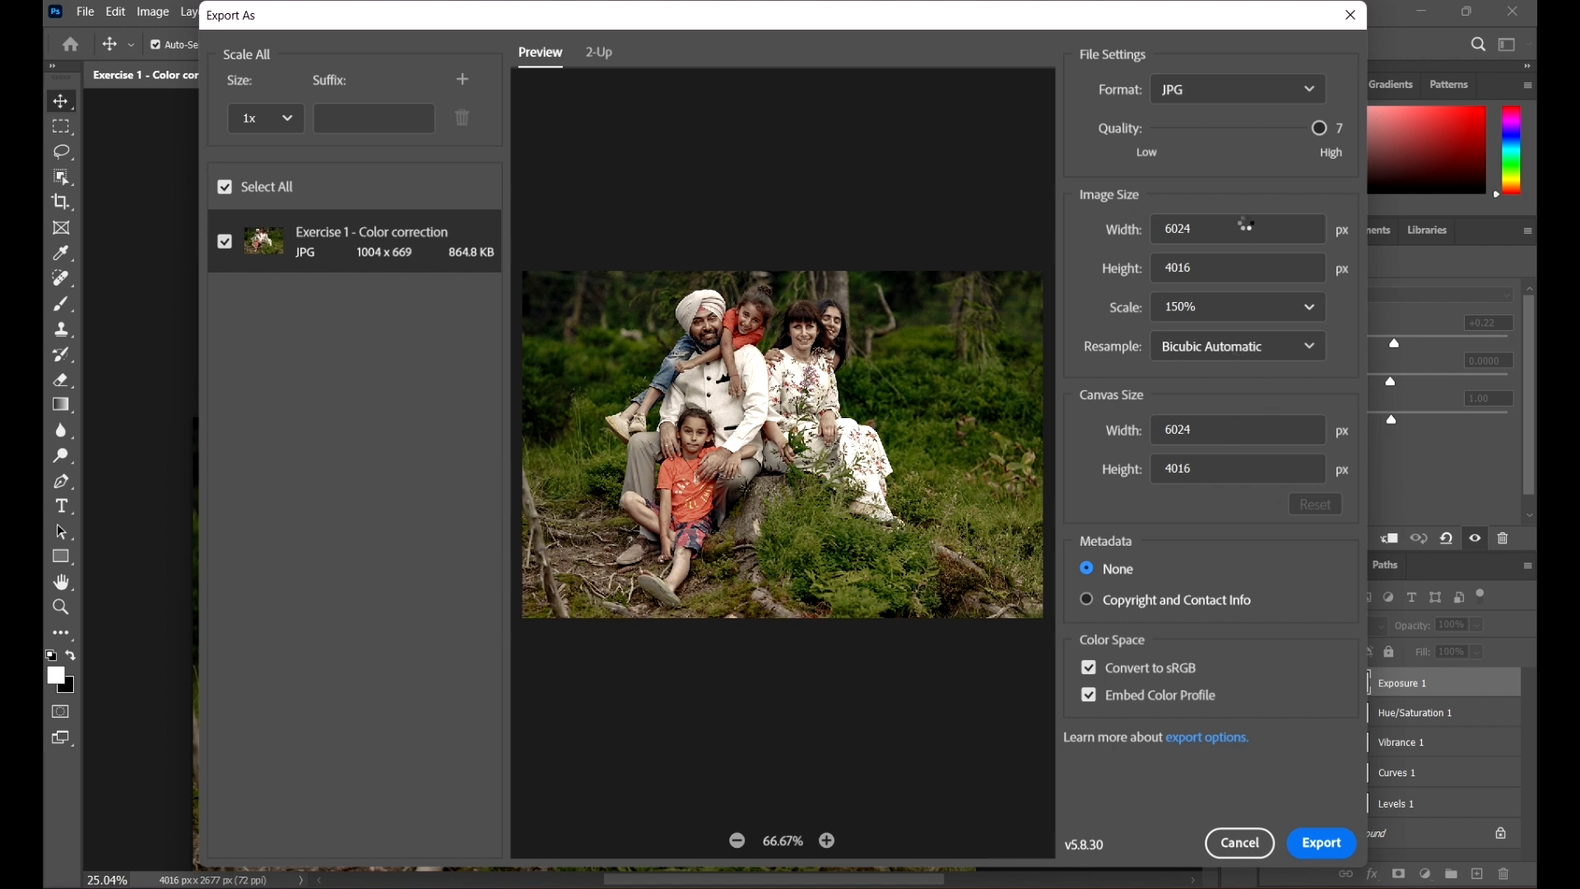
left_click(1276, 313)
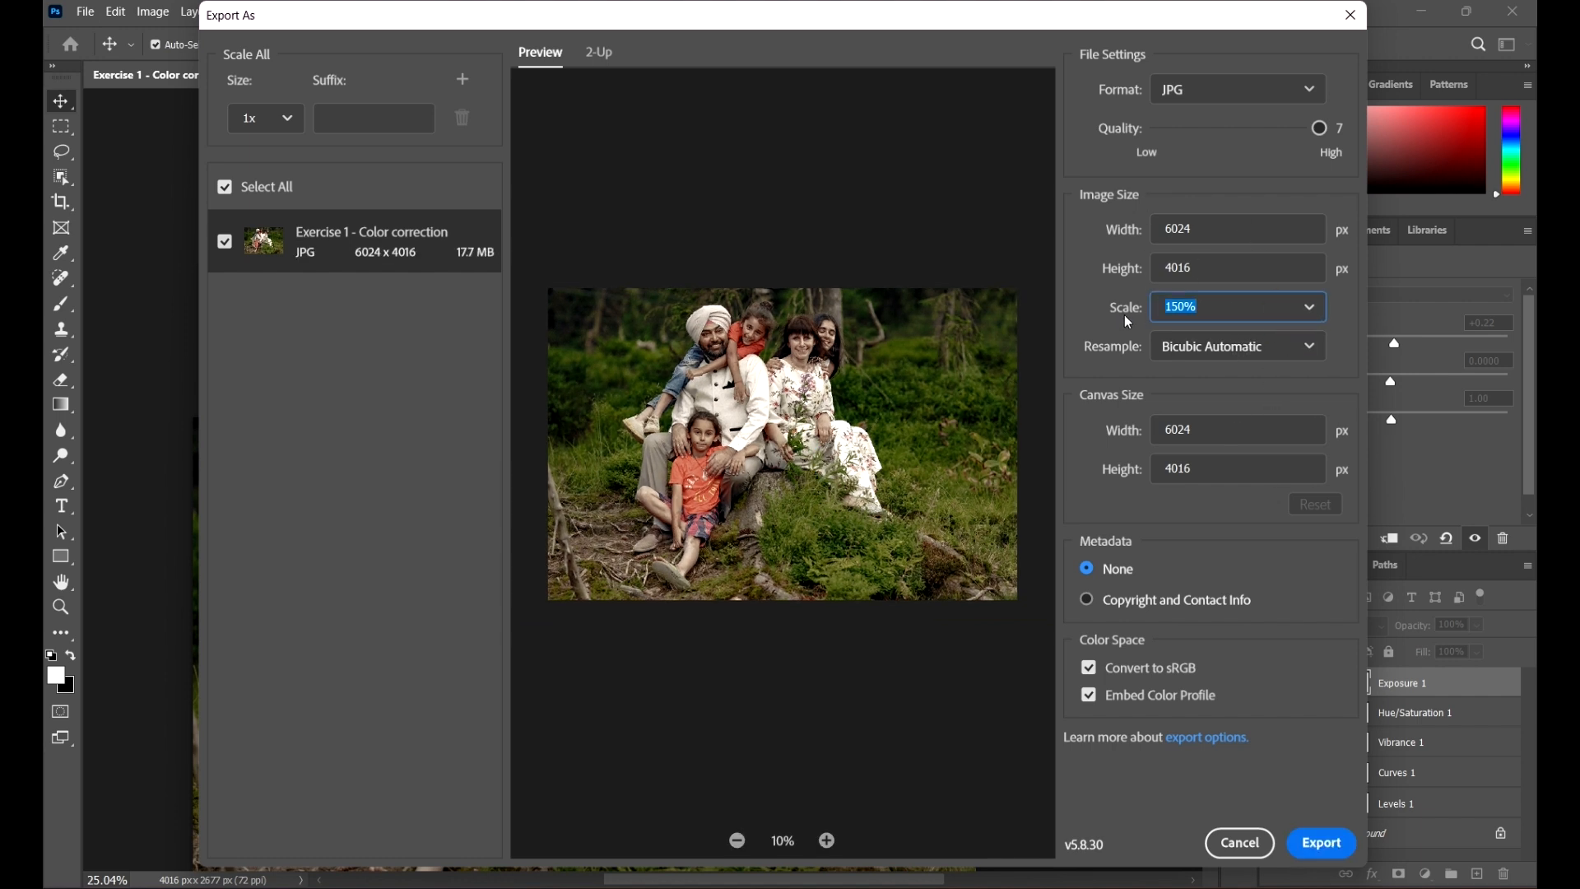
Step: Set the export image scale to 100% and start the export
left_click(1313, 308)
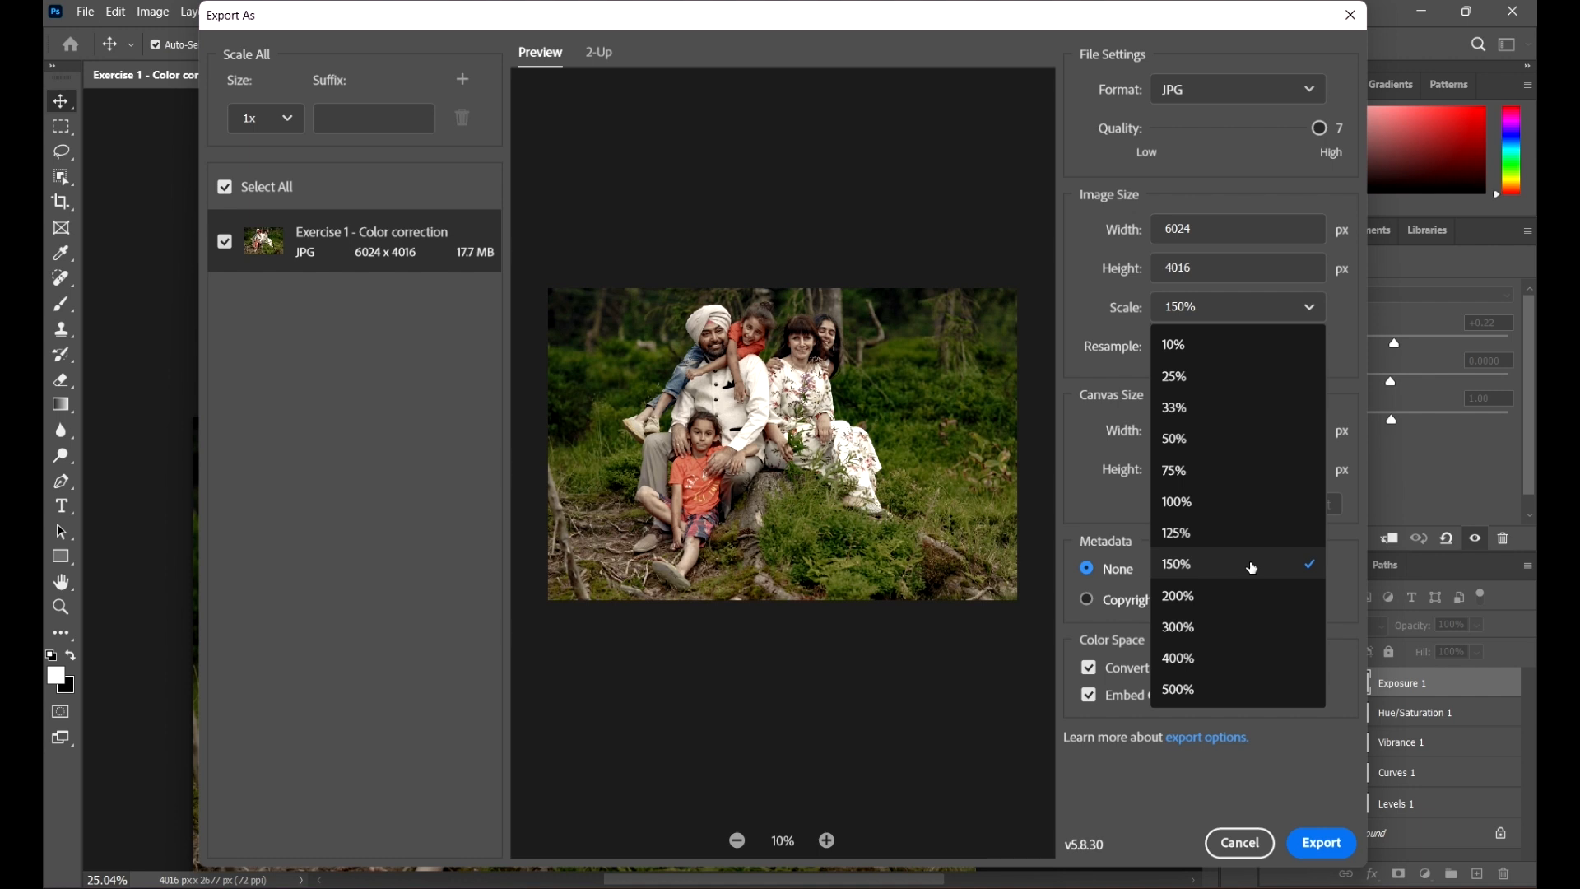
left_click(1200, 501)
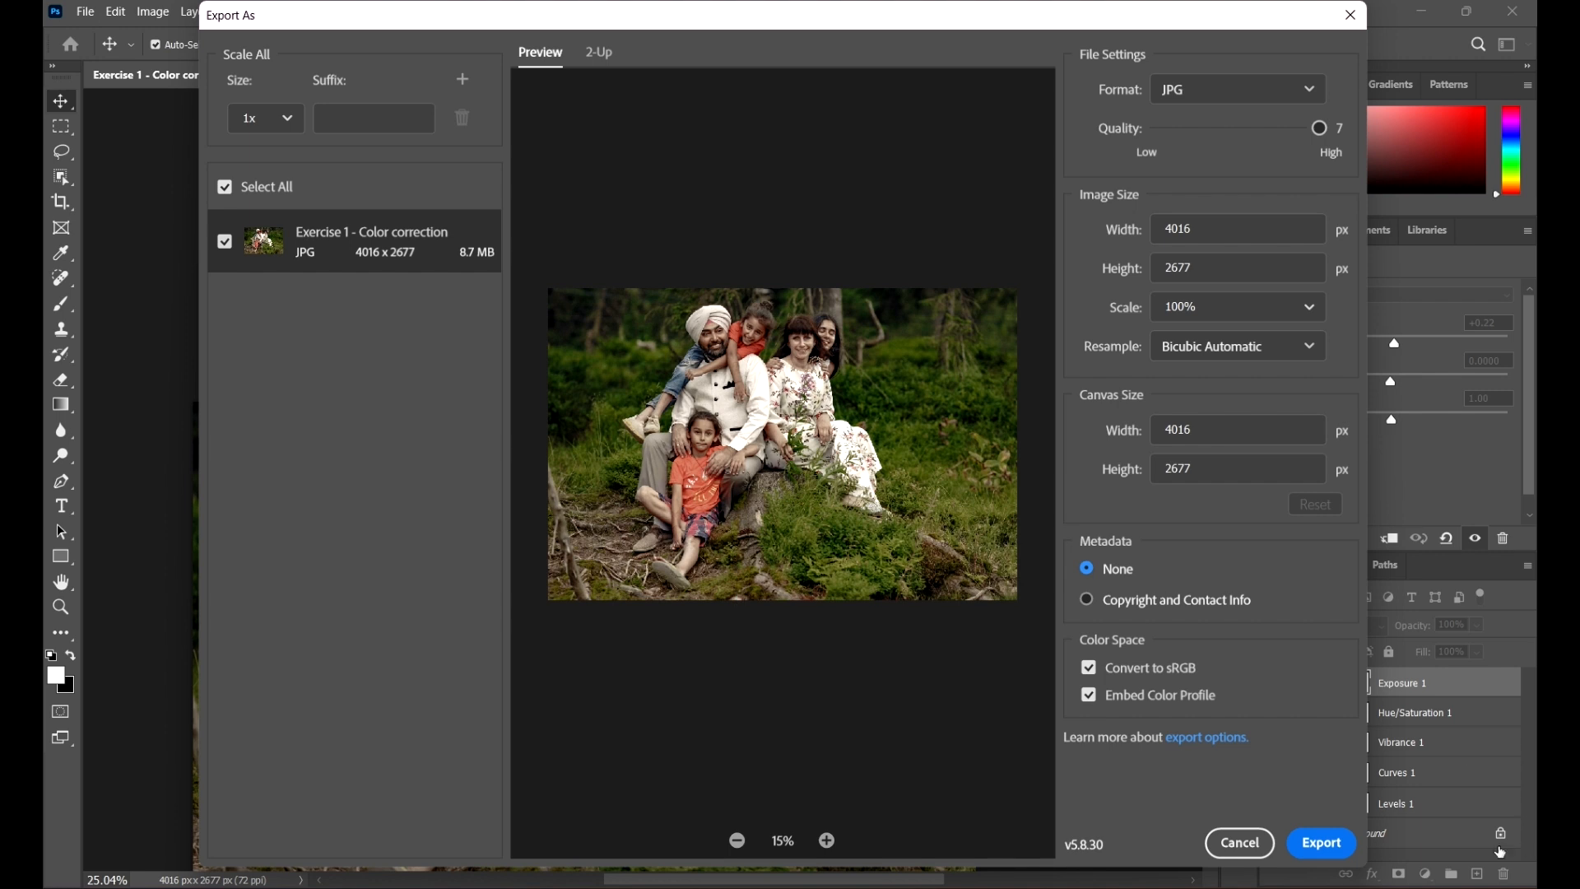
left_click(1320, 843)
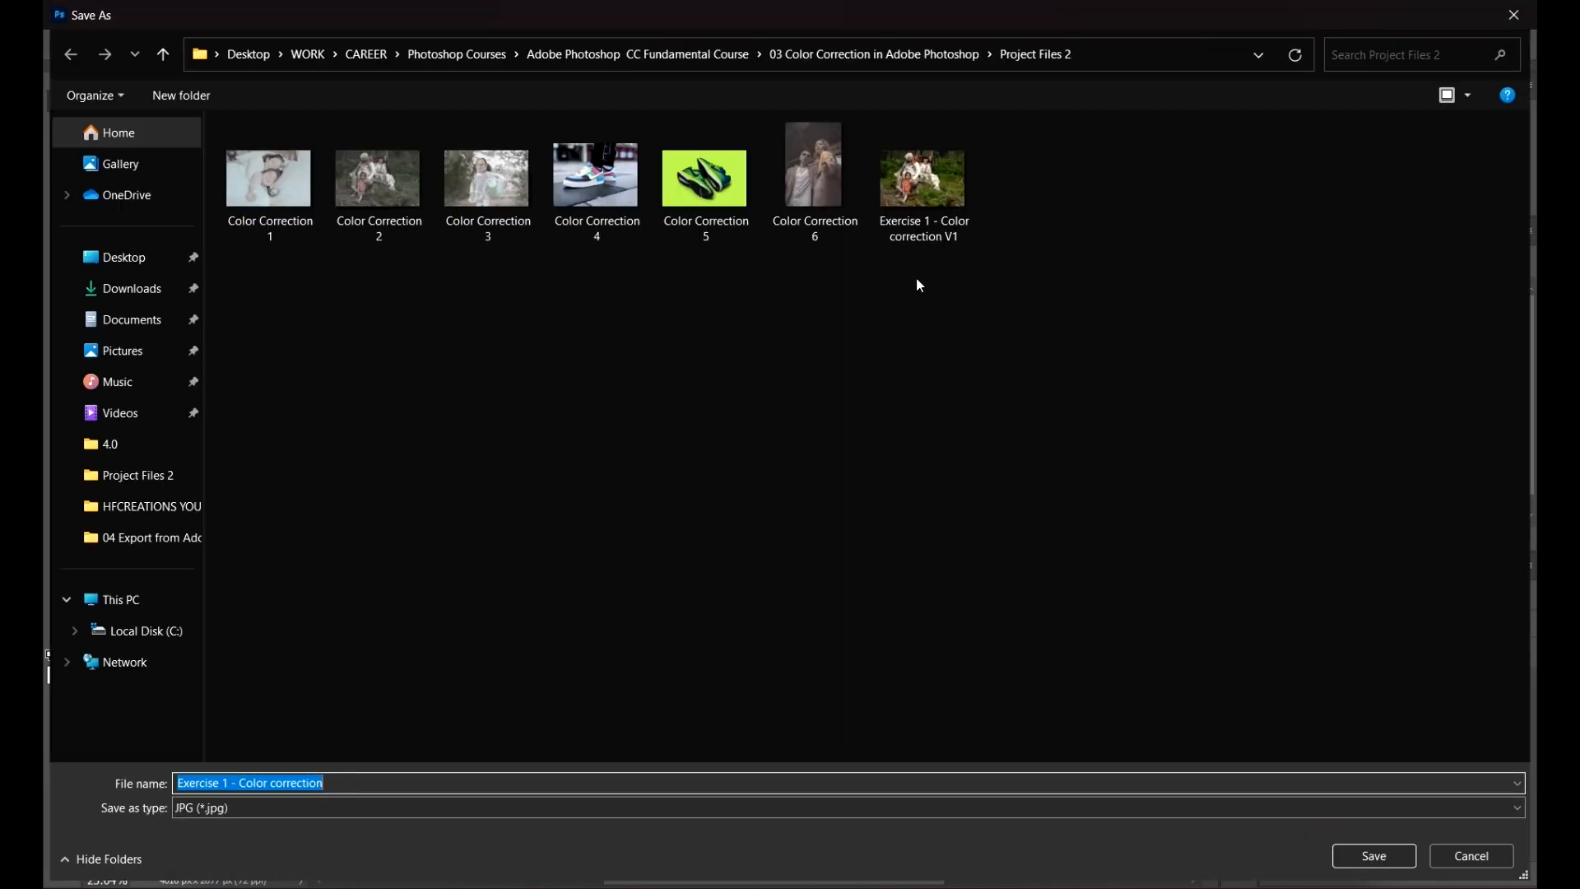
Step: Save the exported JPG as Exercise 1 - Color correction V2
left_click(494, 786)
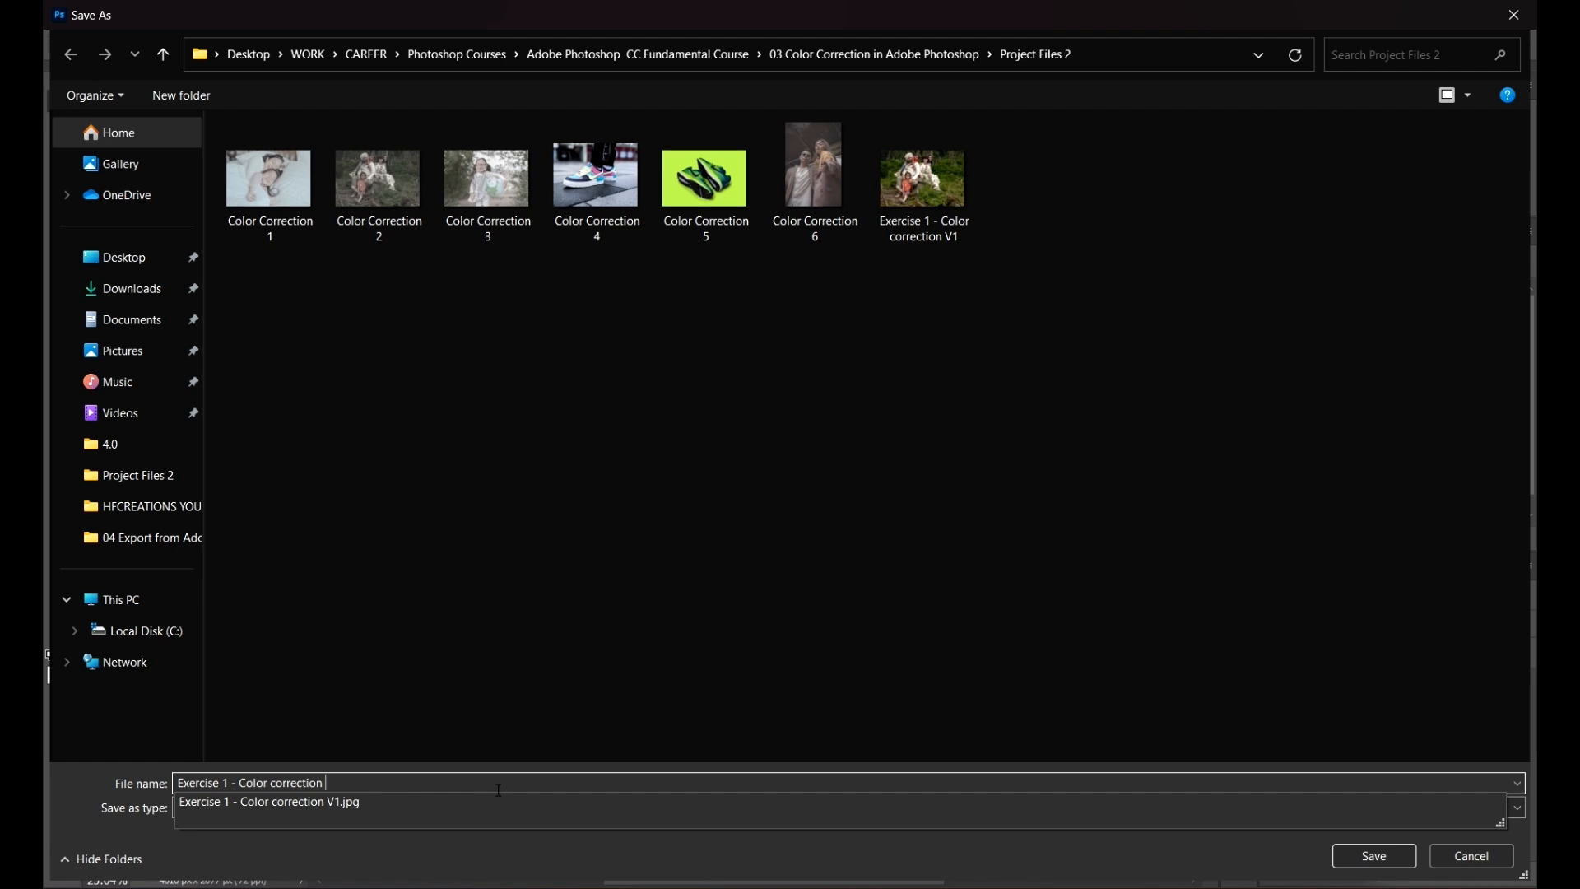
type("V2")
left_click(1382, 856)
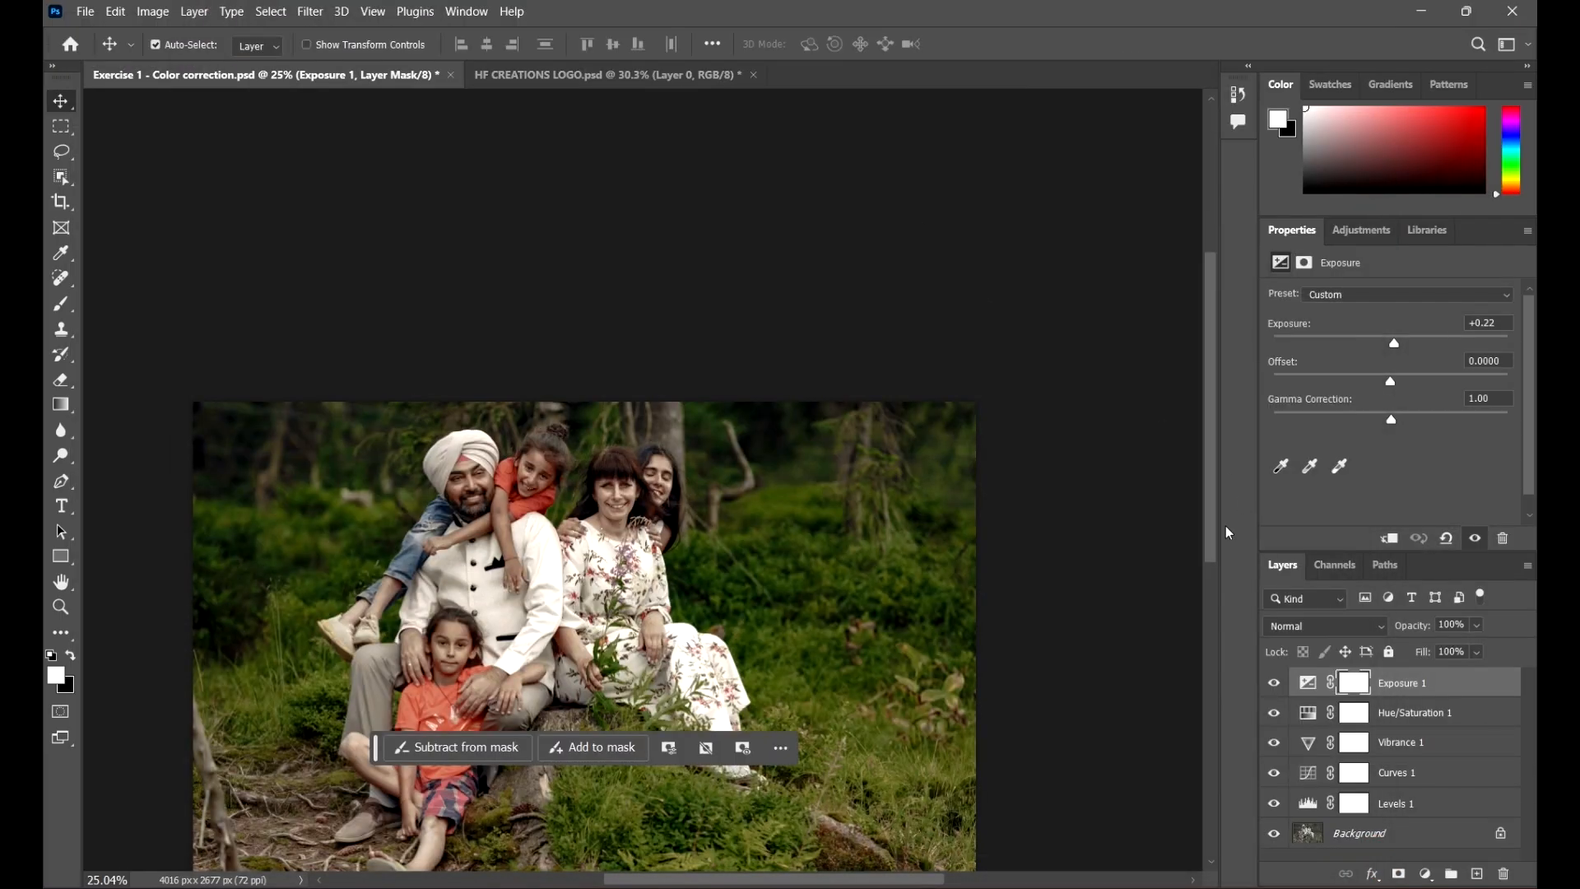
Step: Open Export As for the HF CREATIONS LOGO document and set the format to PNG
scroll(1005, 567, "down", 4)
left_click(601, 75)
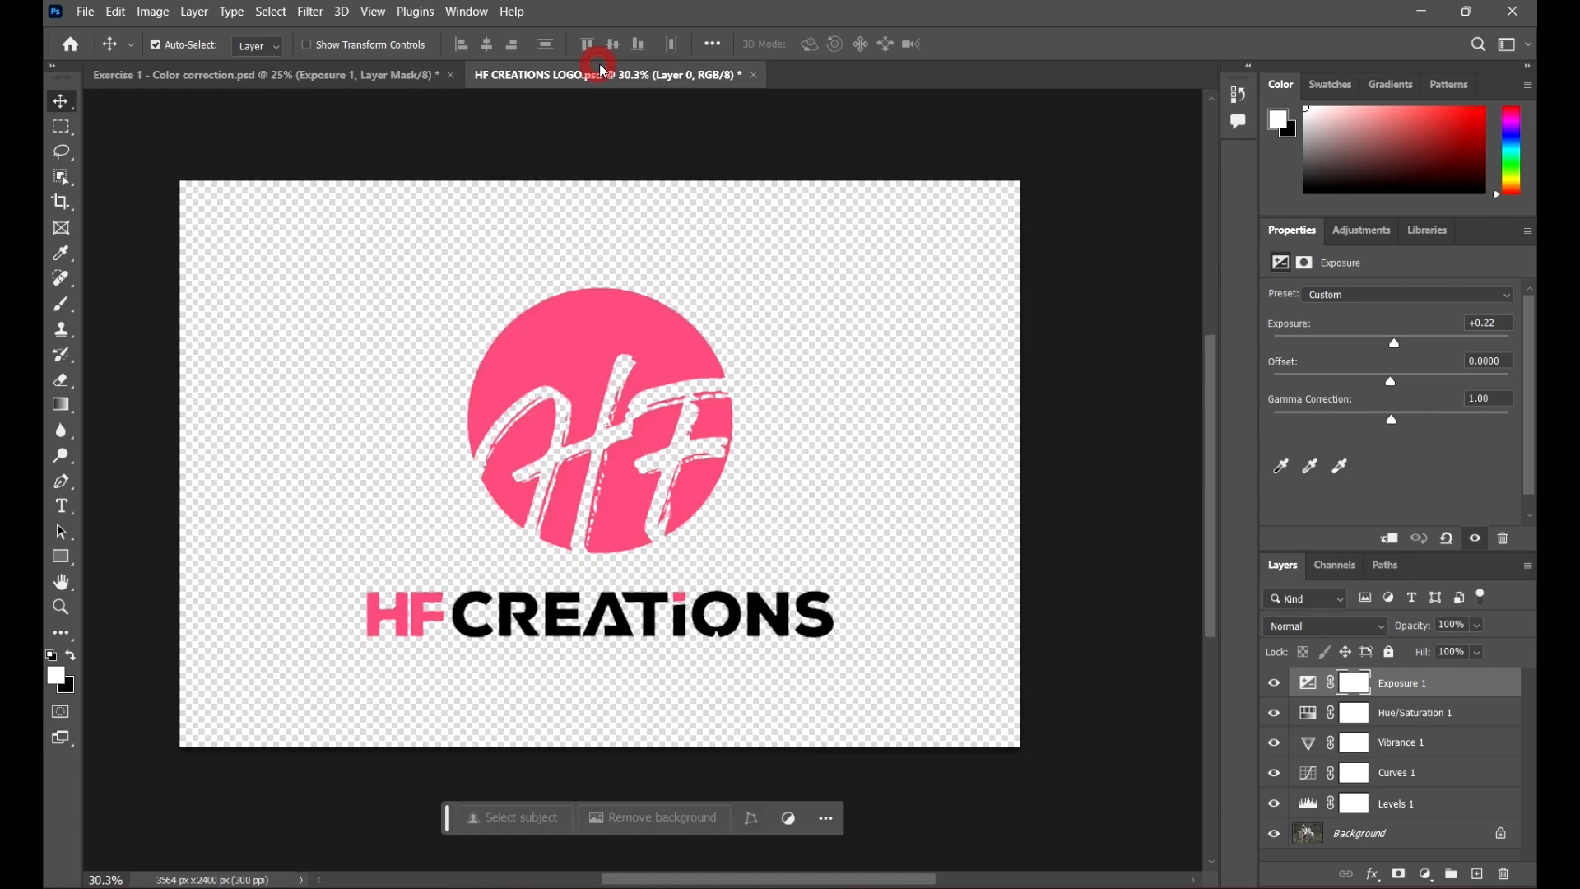
left_click(82, 12)
mouse_move(116, 11)
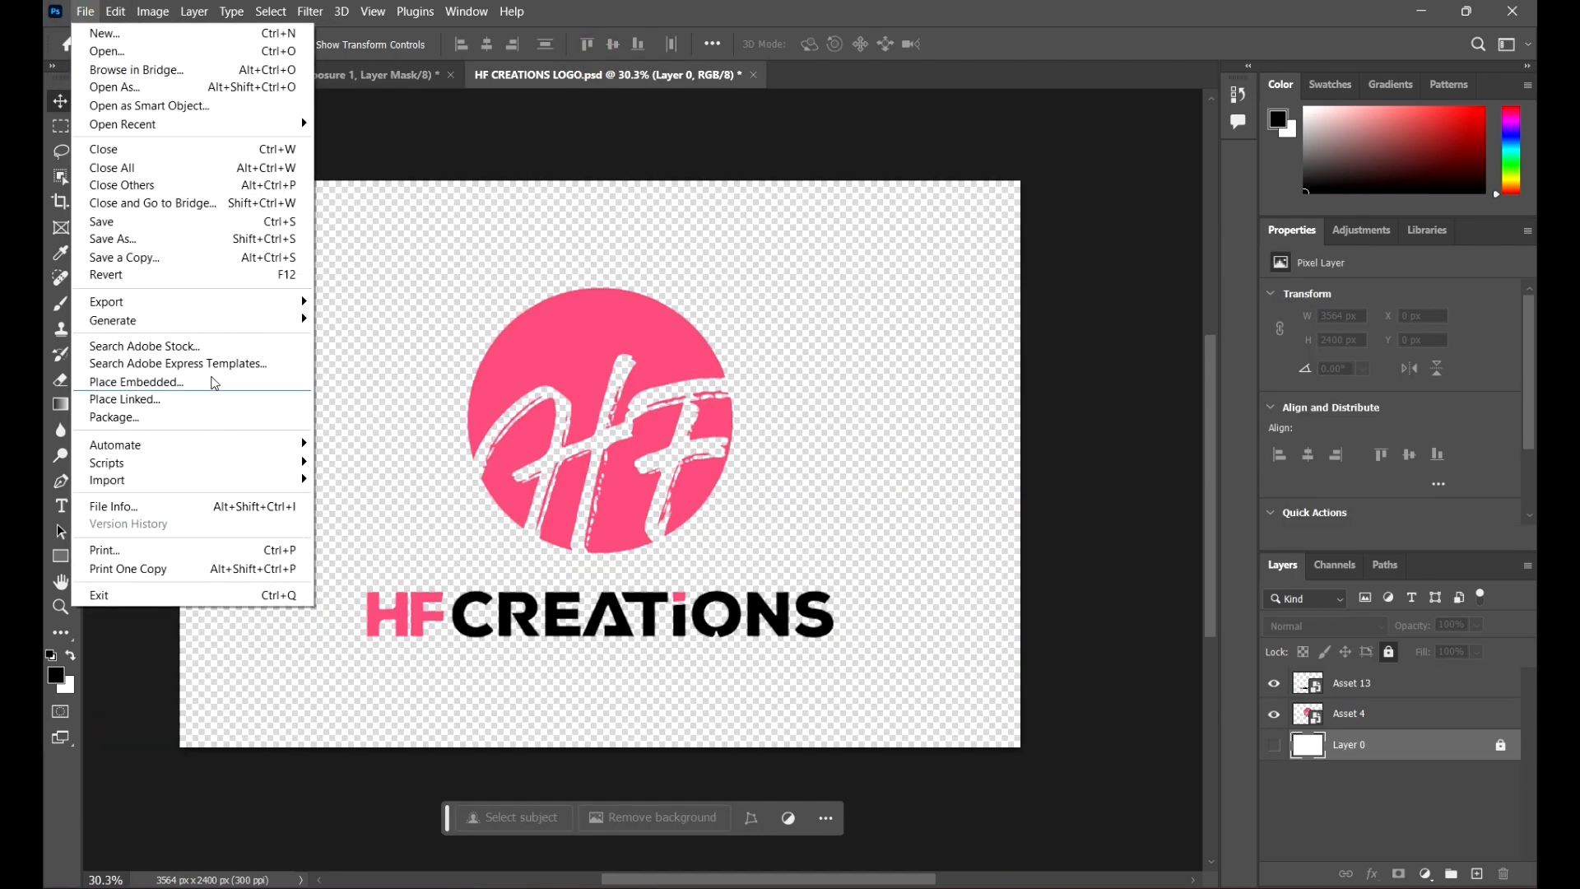
left_click(224, 303)
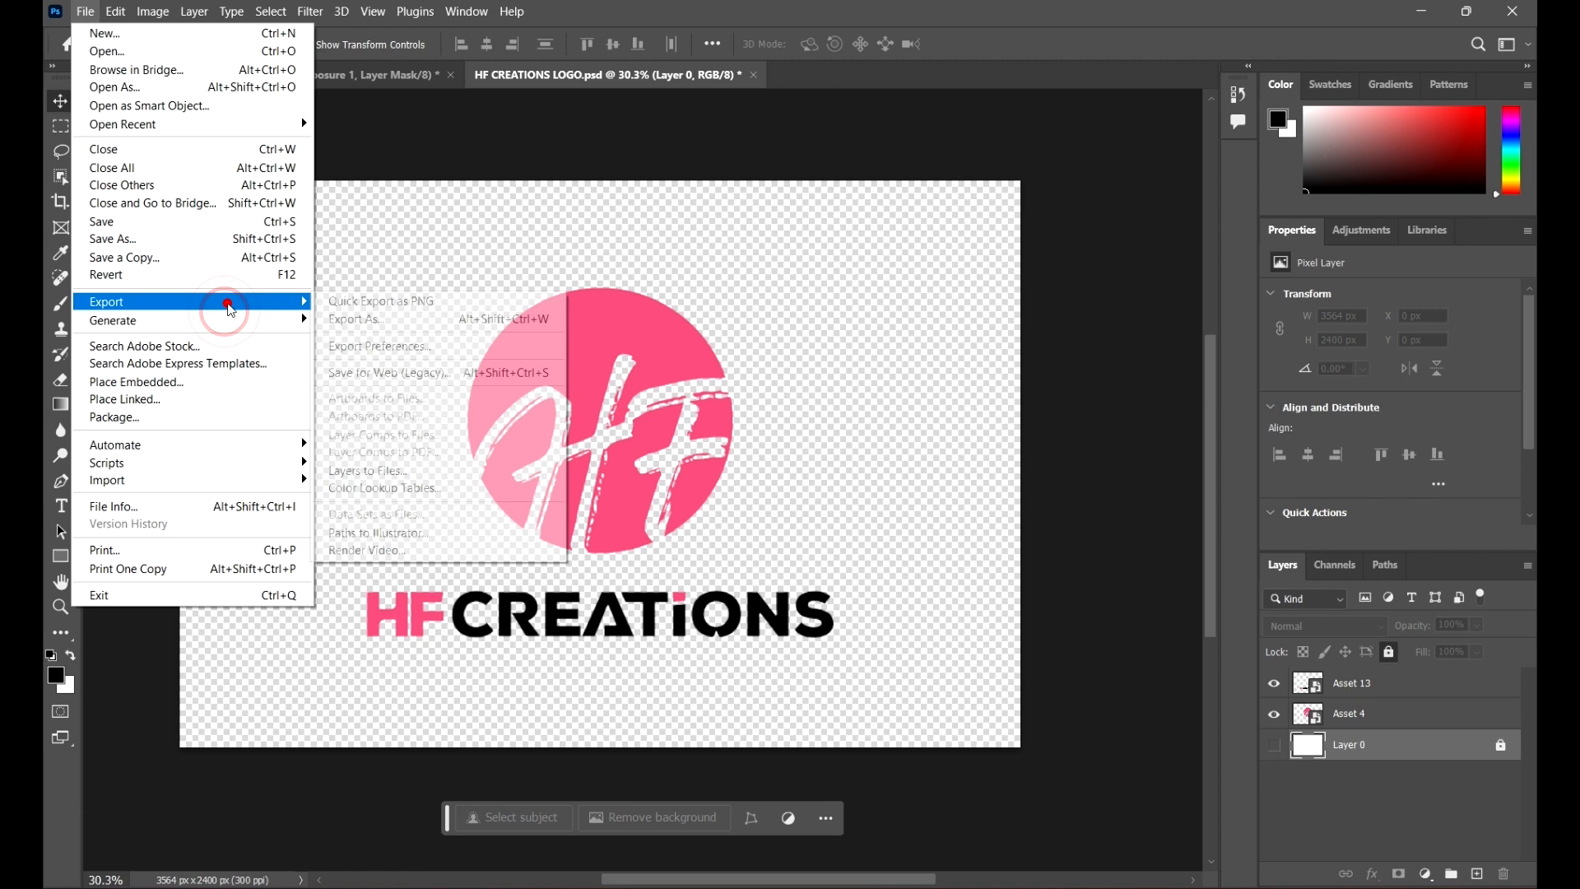
left_click(398, 318)
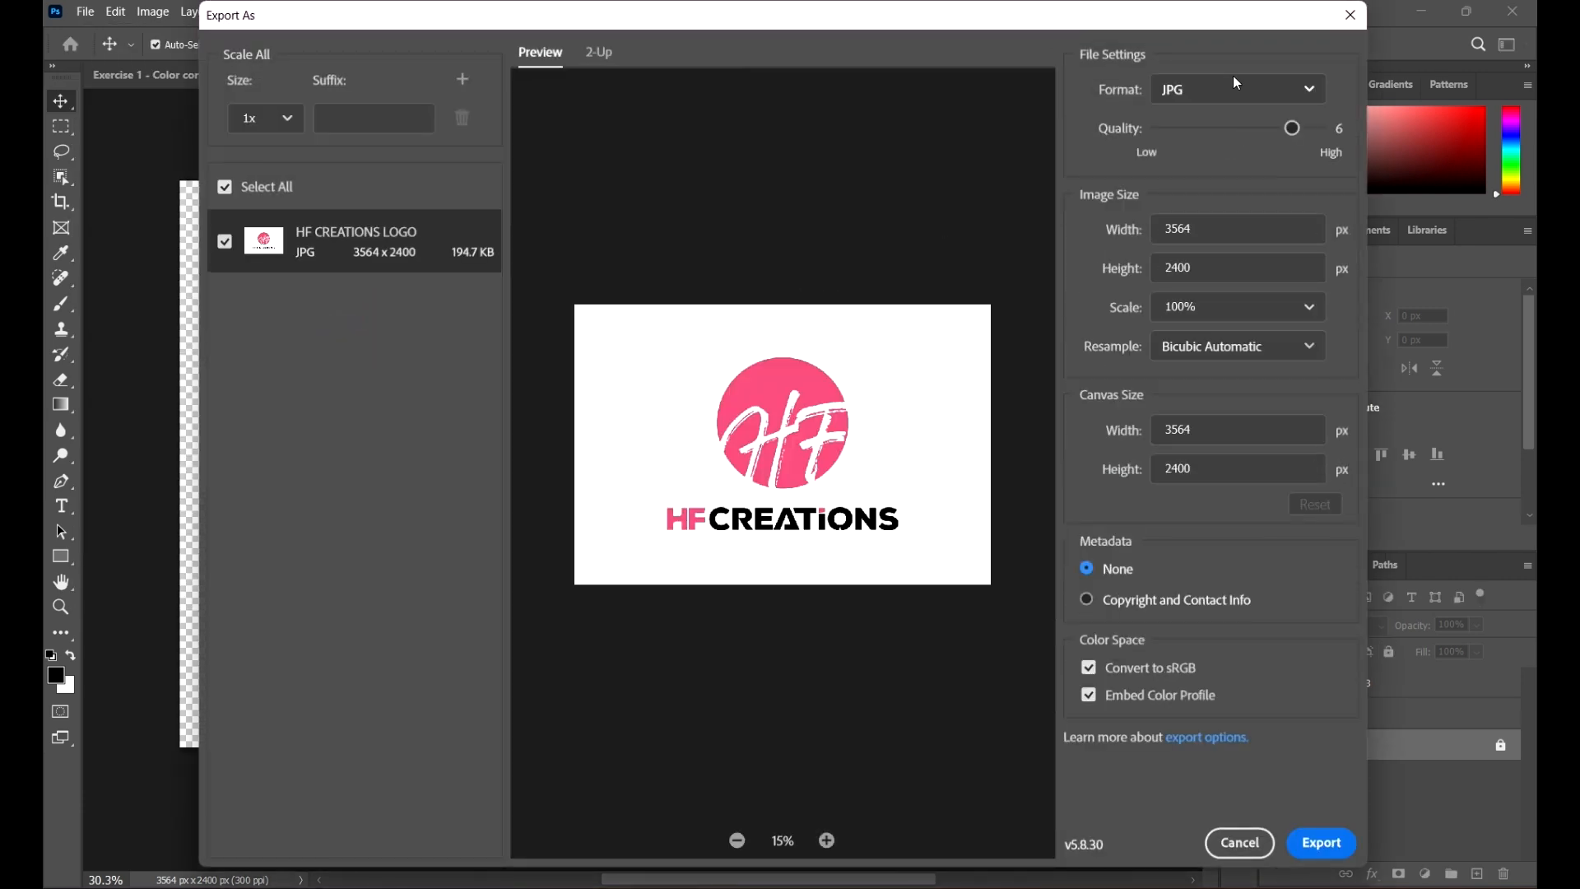
left_click(1241, 88)
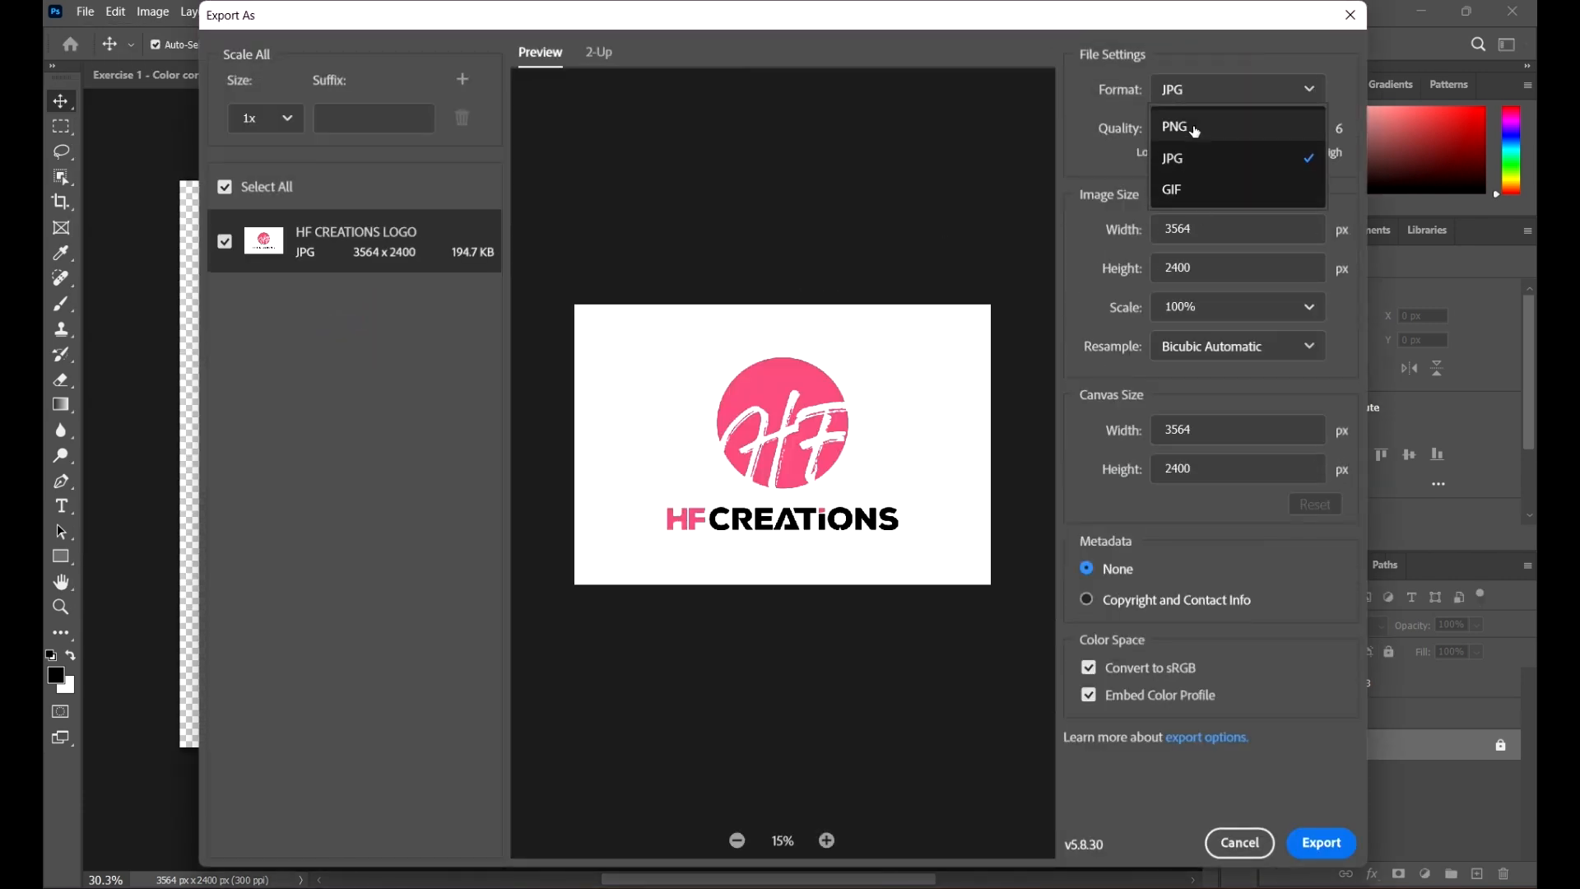
left_click(1193, 128)
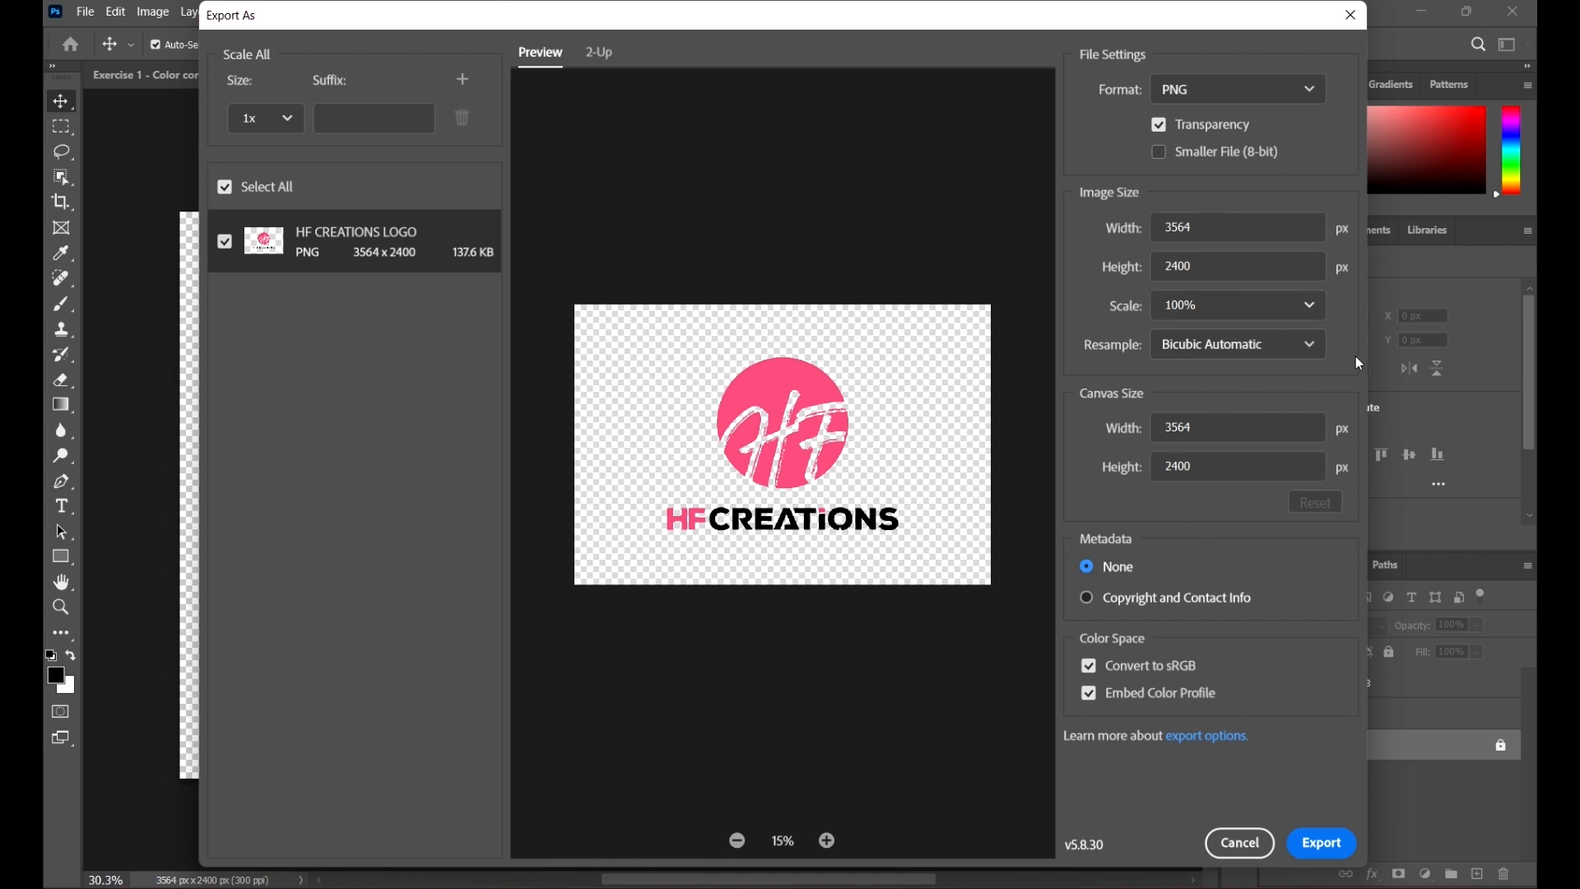
Step: Export the logo and save it as HF CREATIONS LOGO V1
left_click(1334, 850)
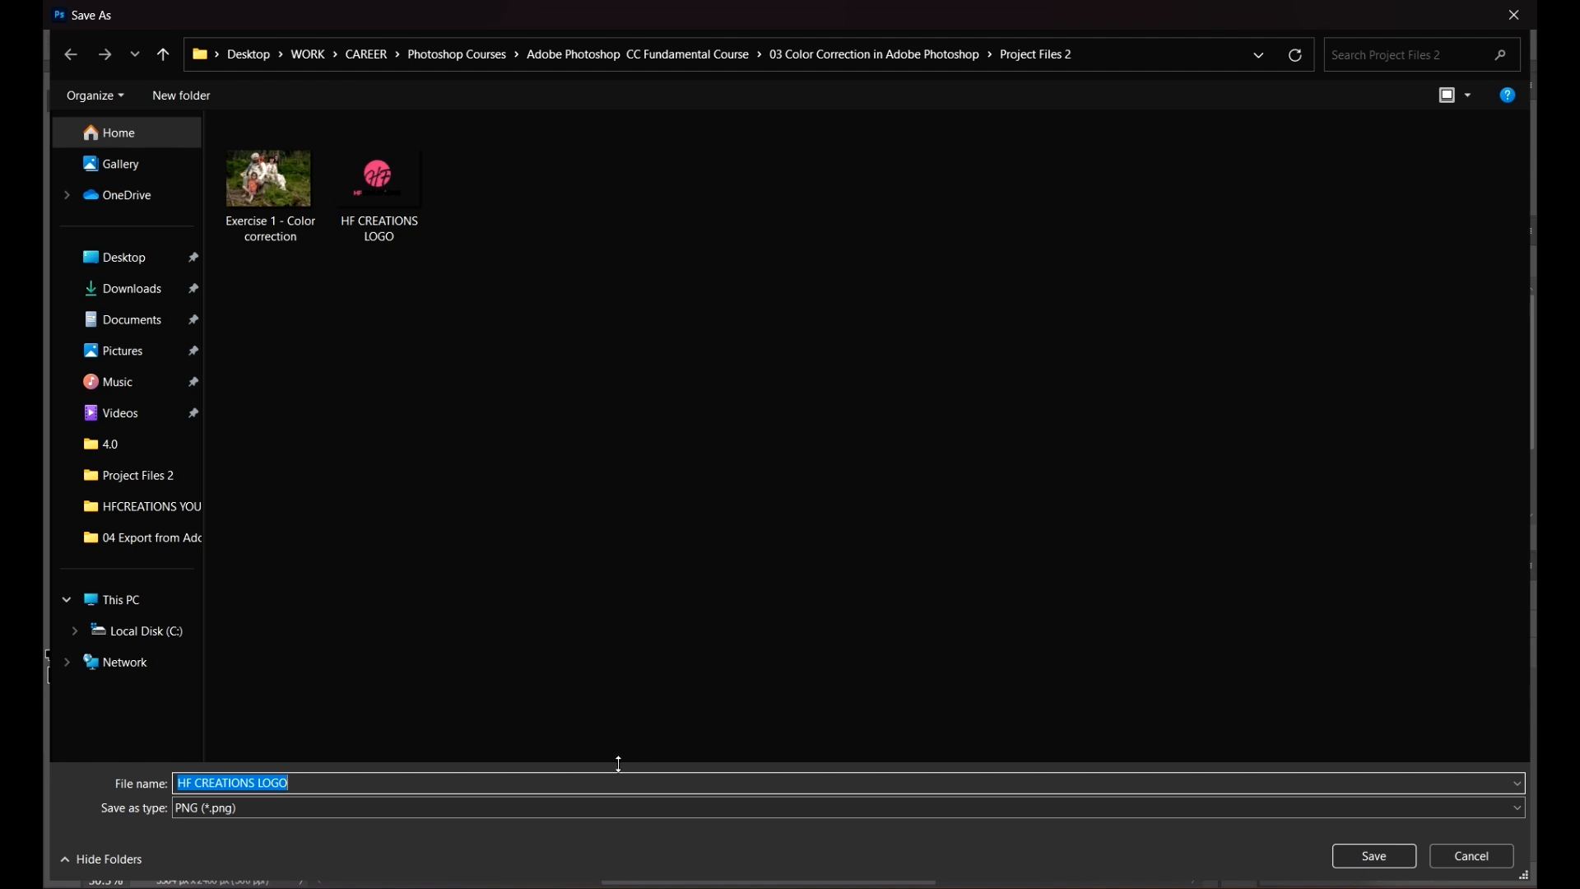
left_click(405, 775)
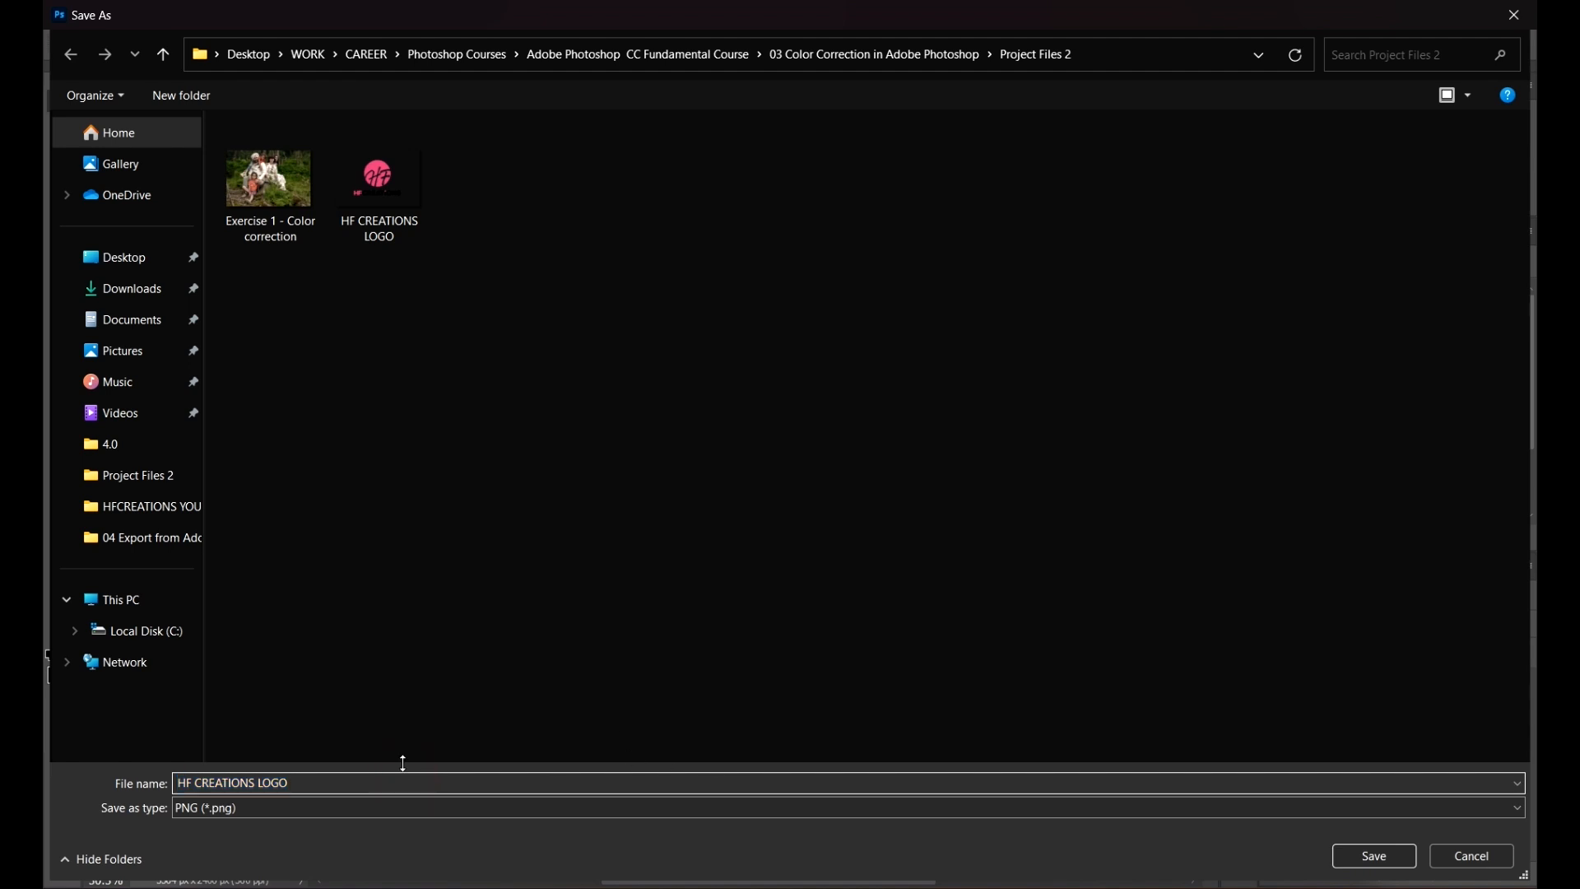
type("V1")
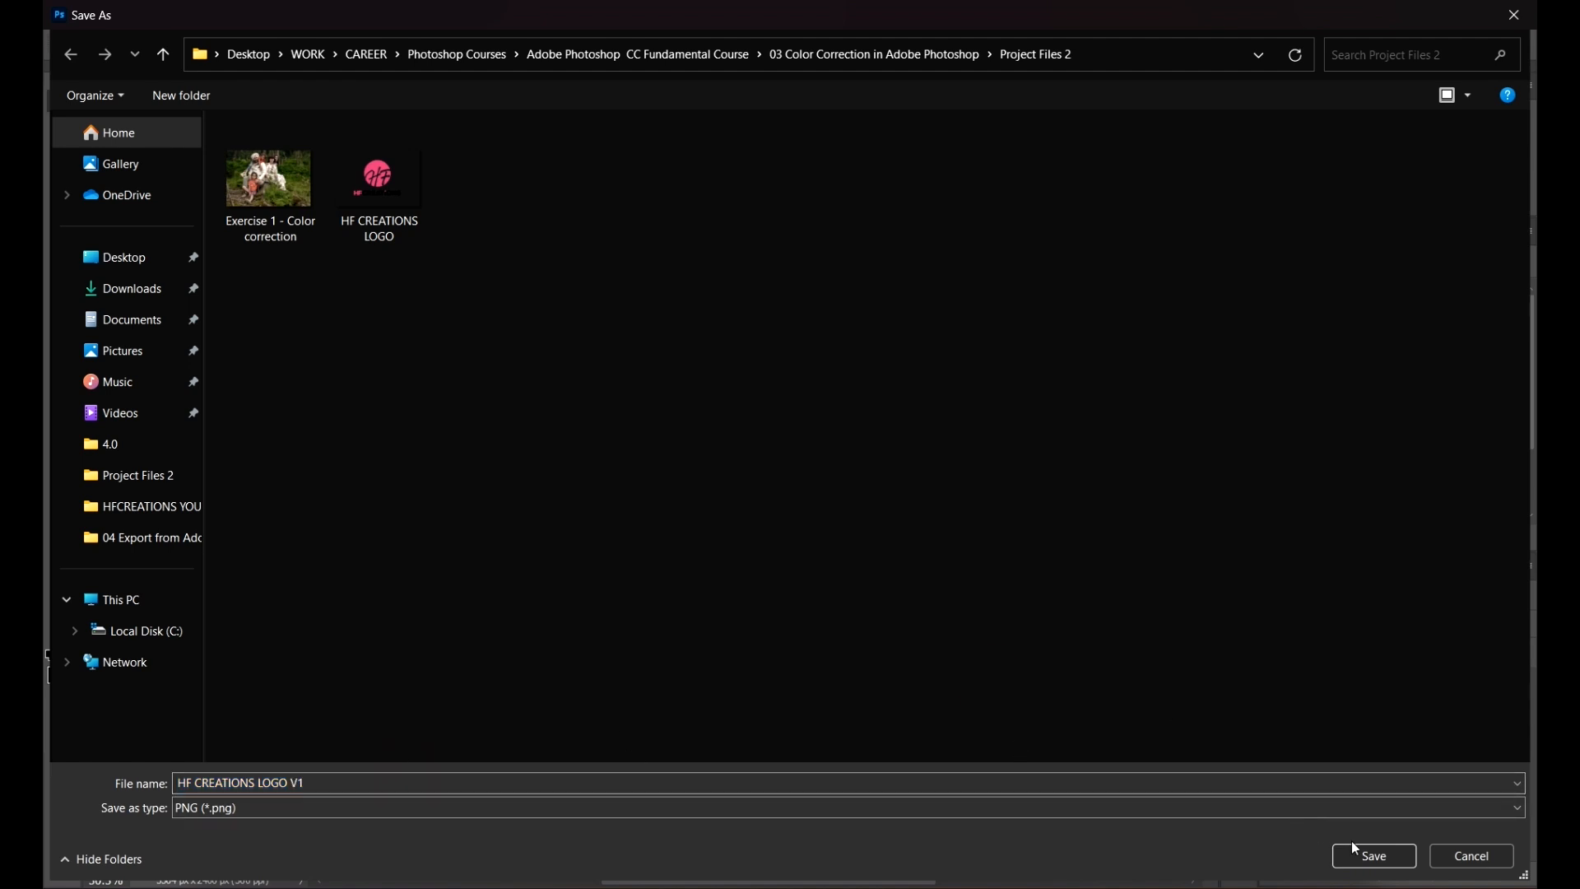
left_click(1374, 856)
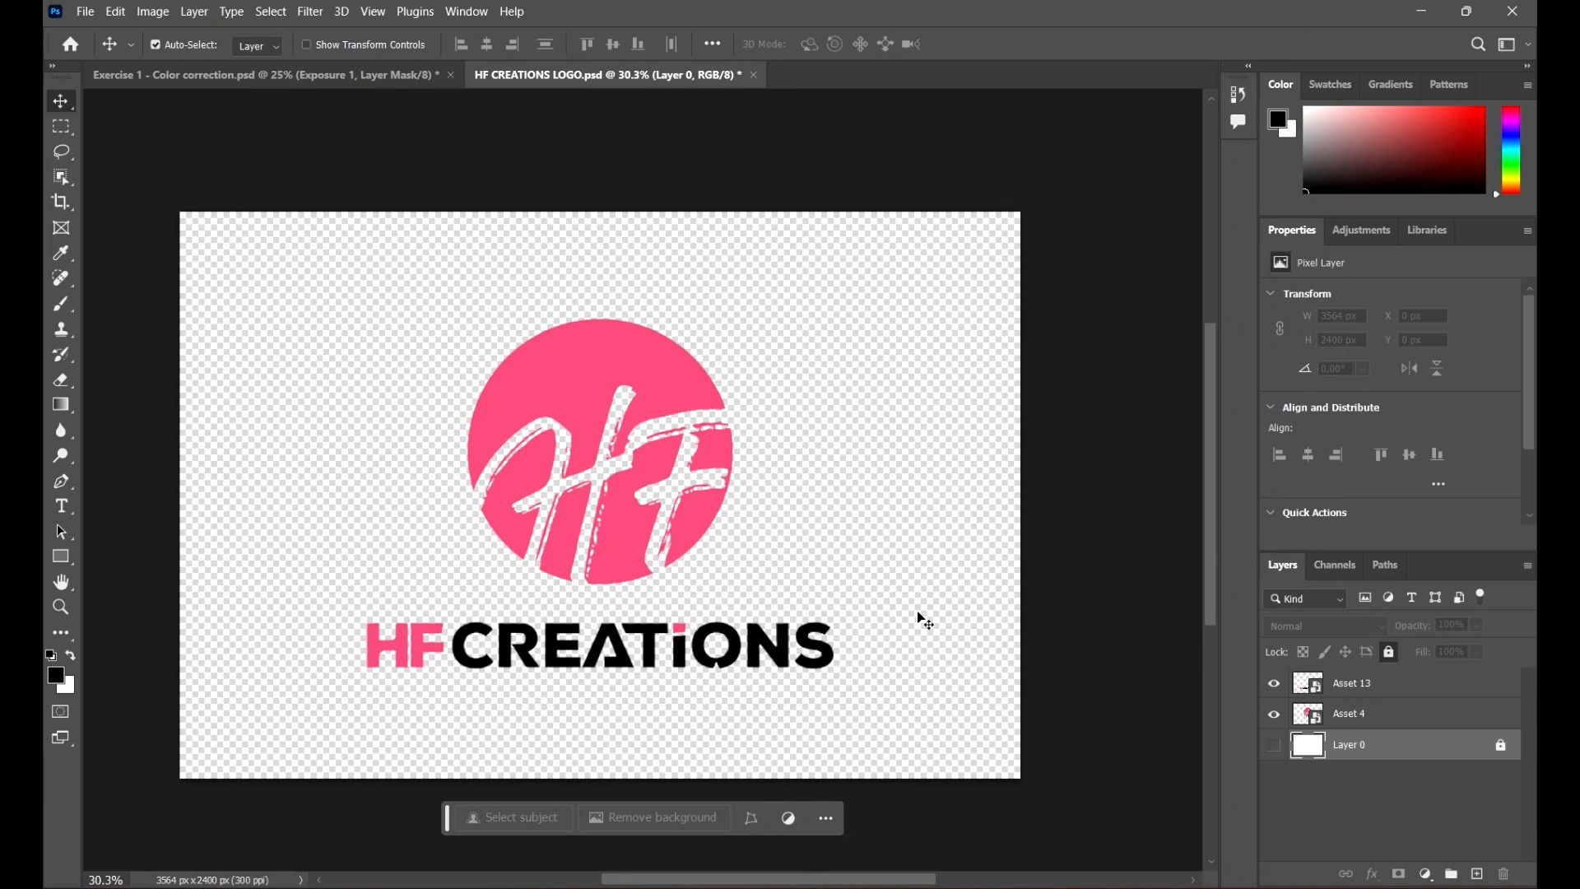
scroll(925, 621, "down", 2)
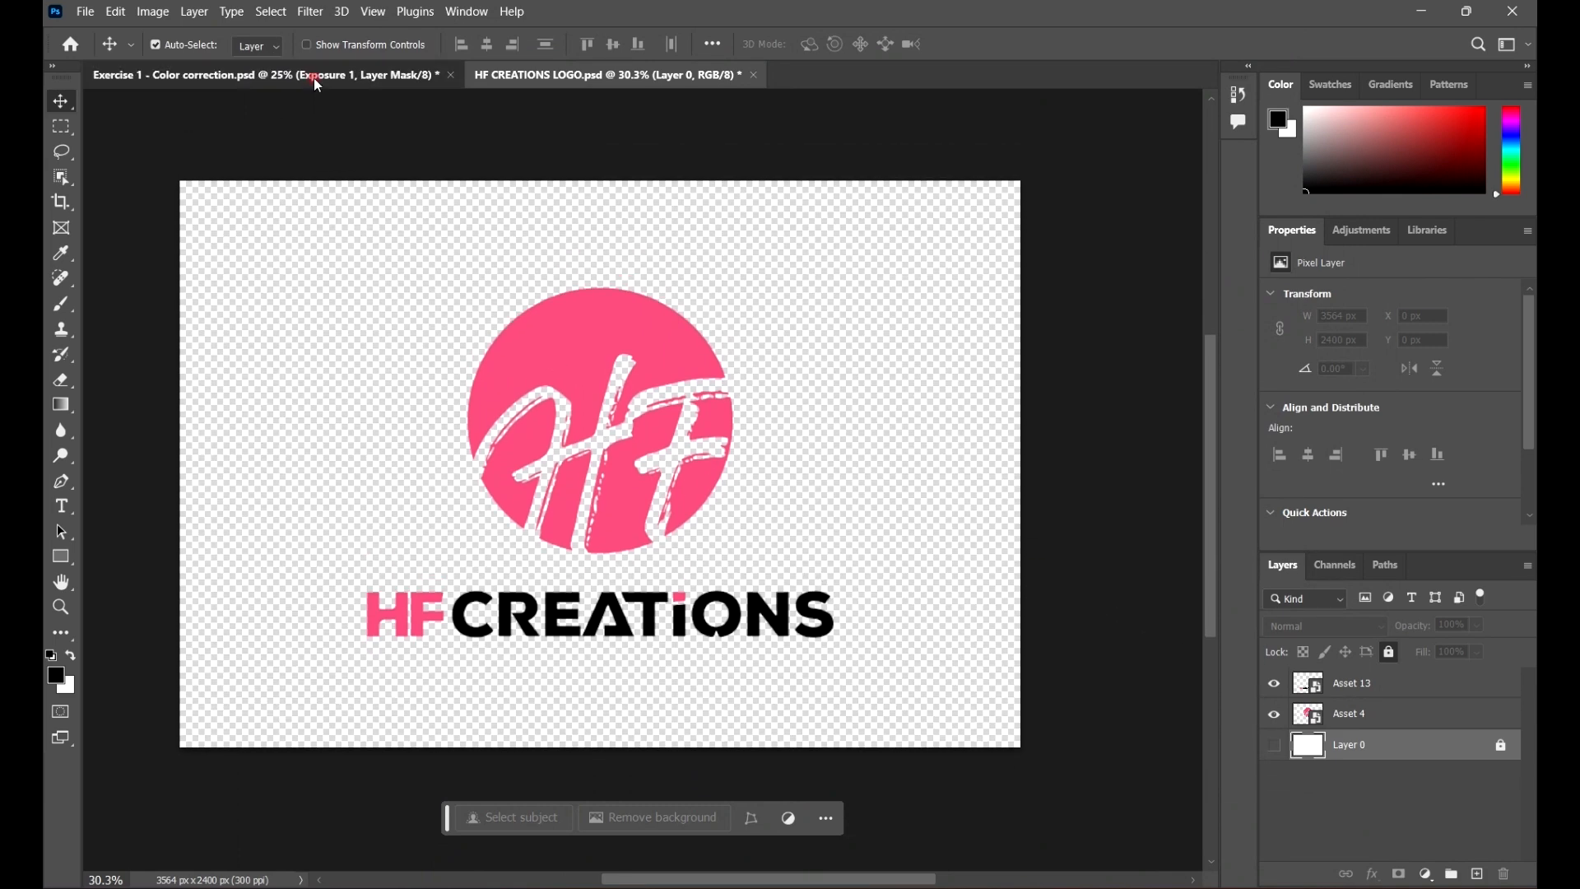
left_click(313, 74)
left_click(564, 74)
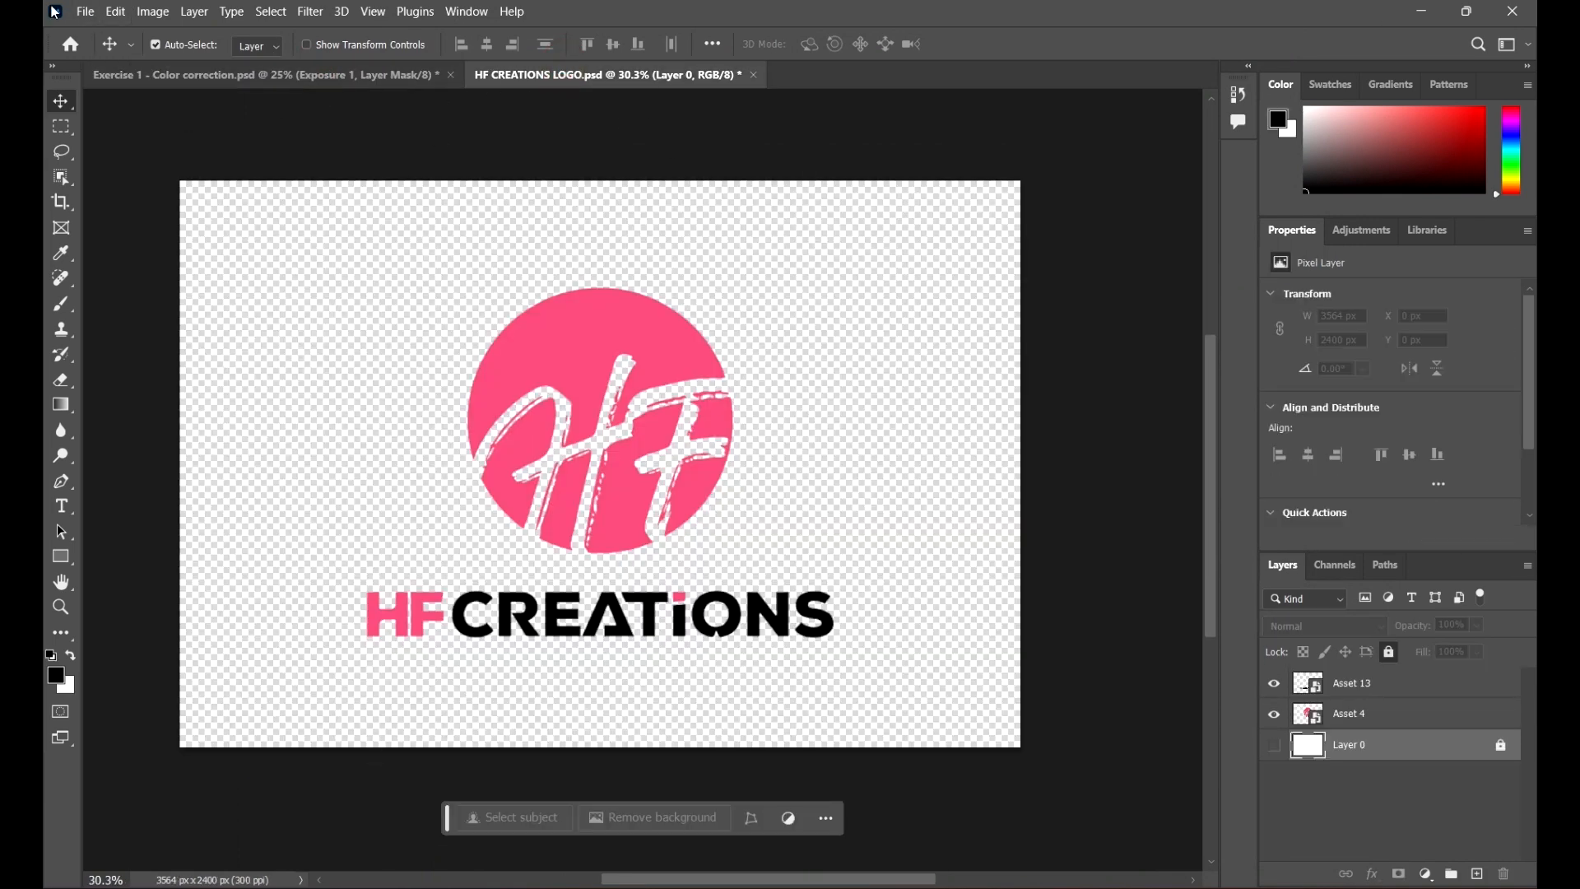
left_click(1113, 257)
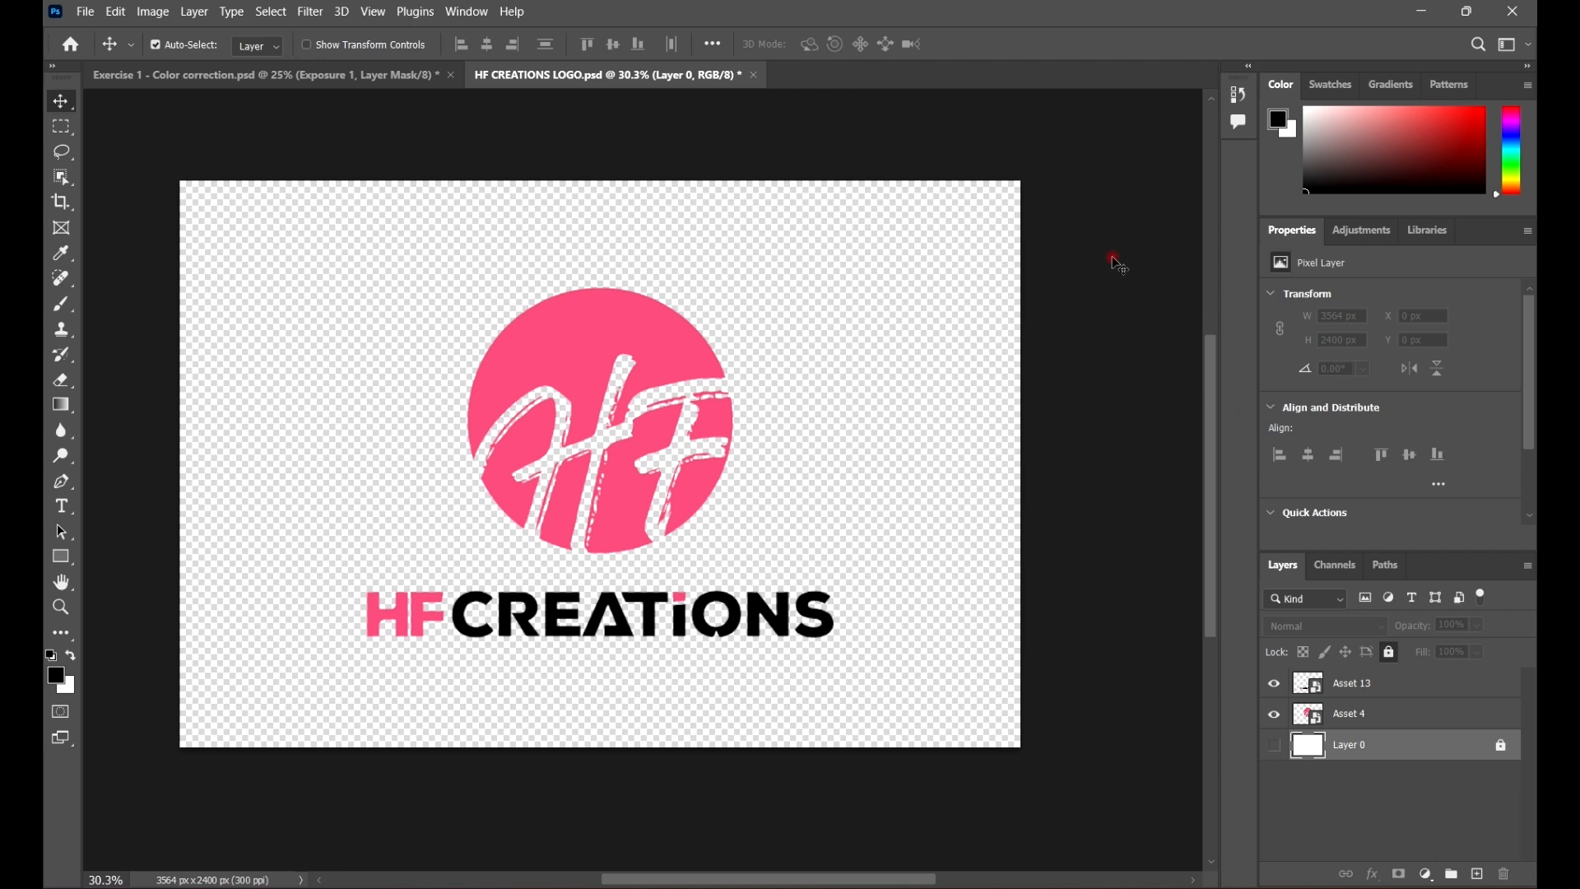
left_click_drag(892, 353, 959, 370)
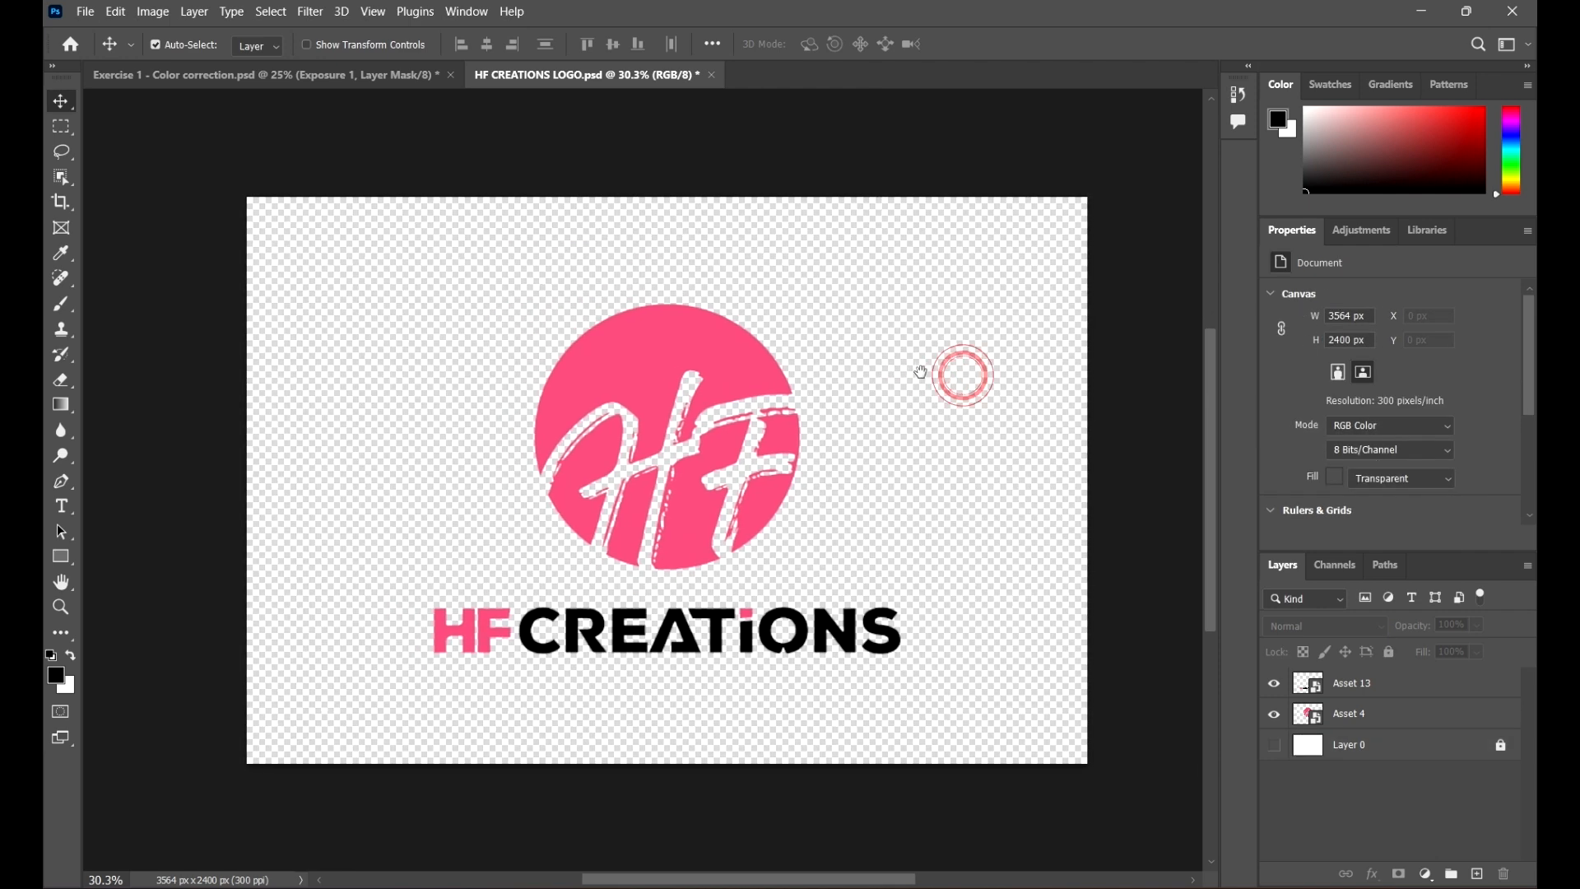
Step: Create a new 8 x 8 inch, 300 pixels/inch RGB document with artboards enabled
left_click(85, 11)
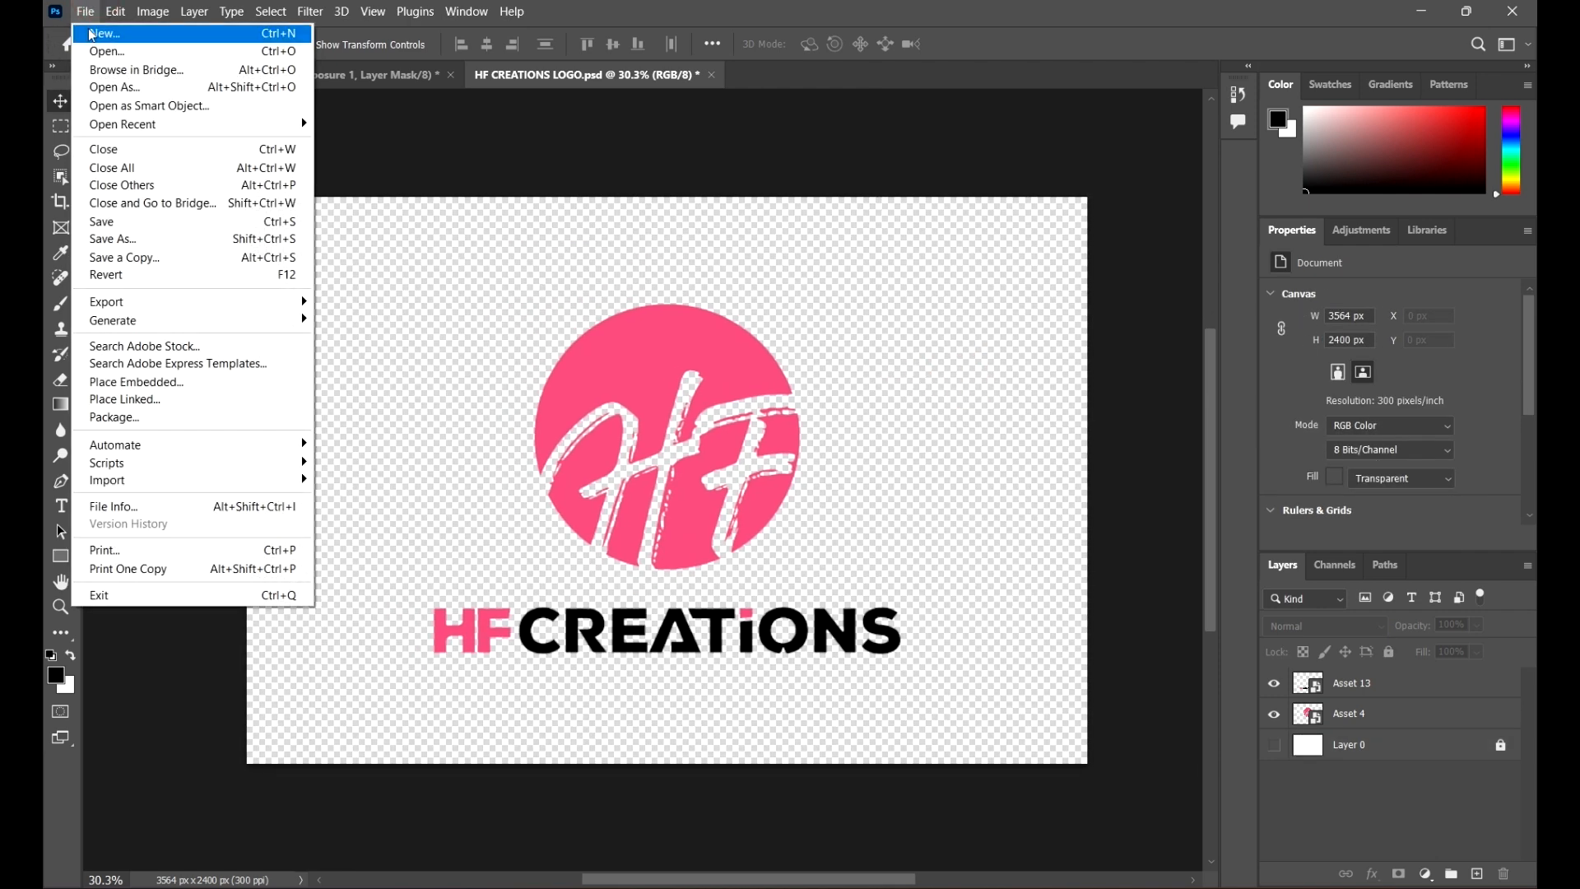
left_click(84, 11)
key("ctrl+n")
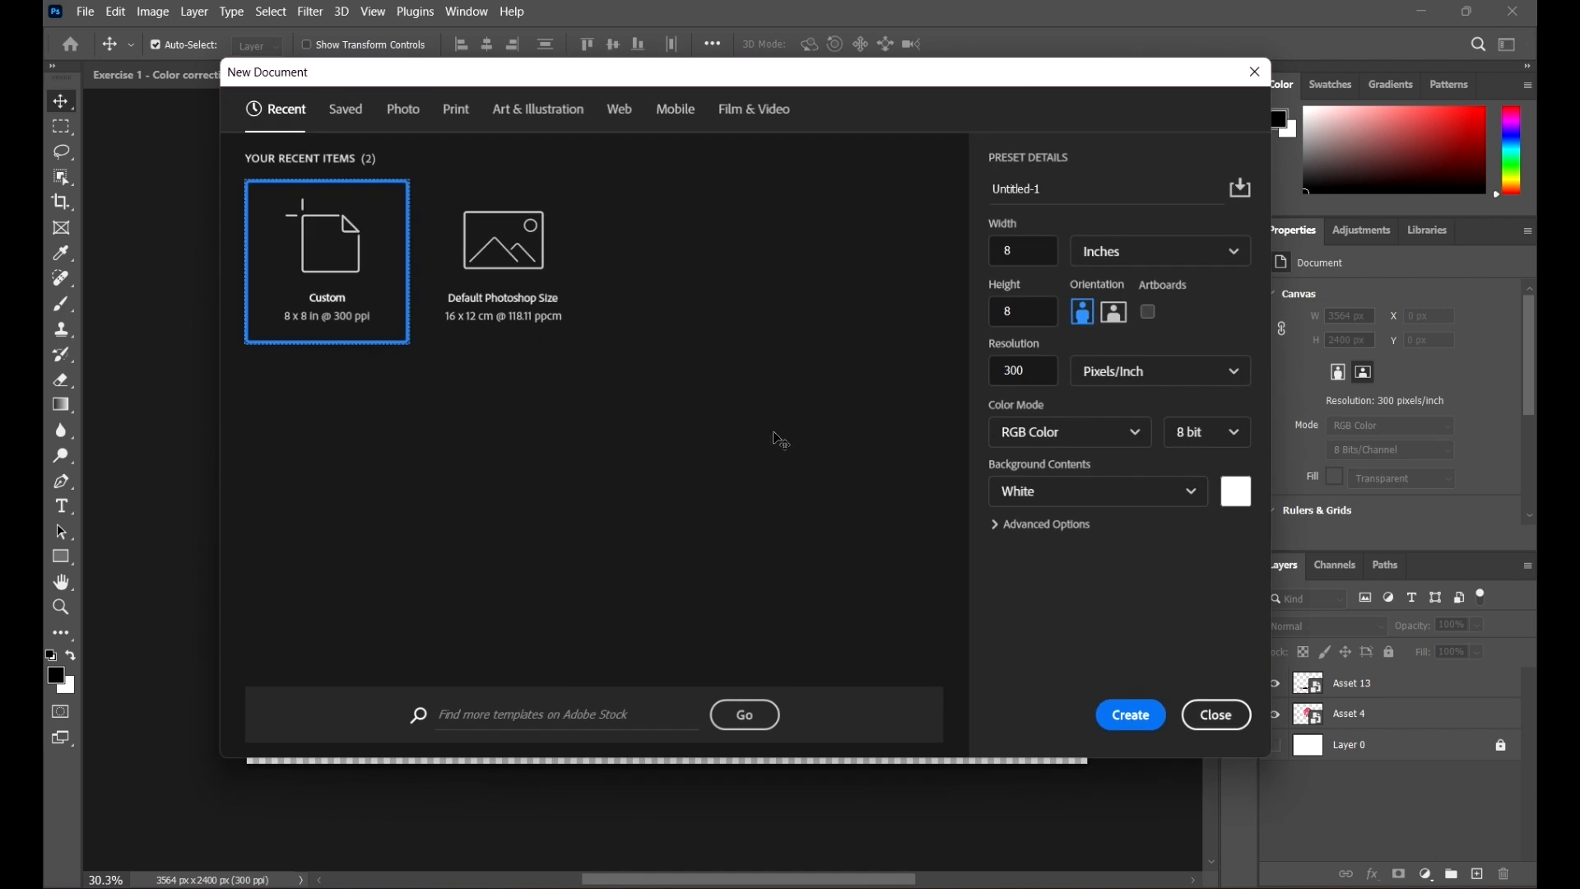
left_click(1148, 311)
left_click(1131, 714)
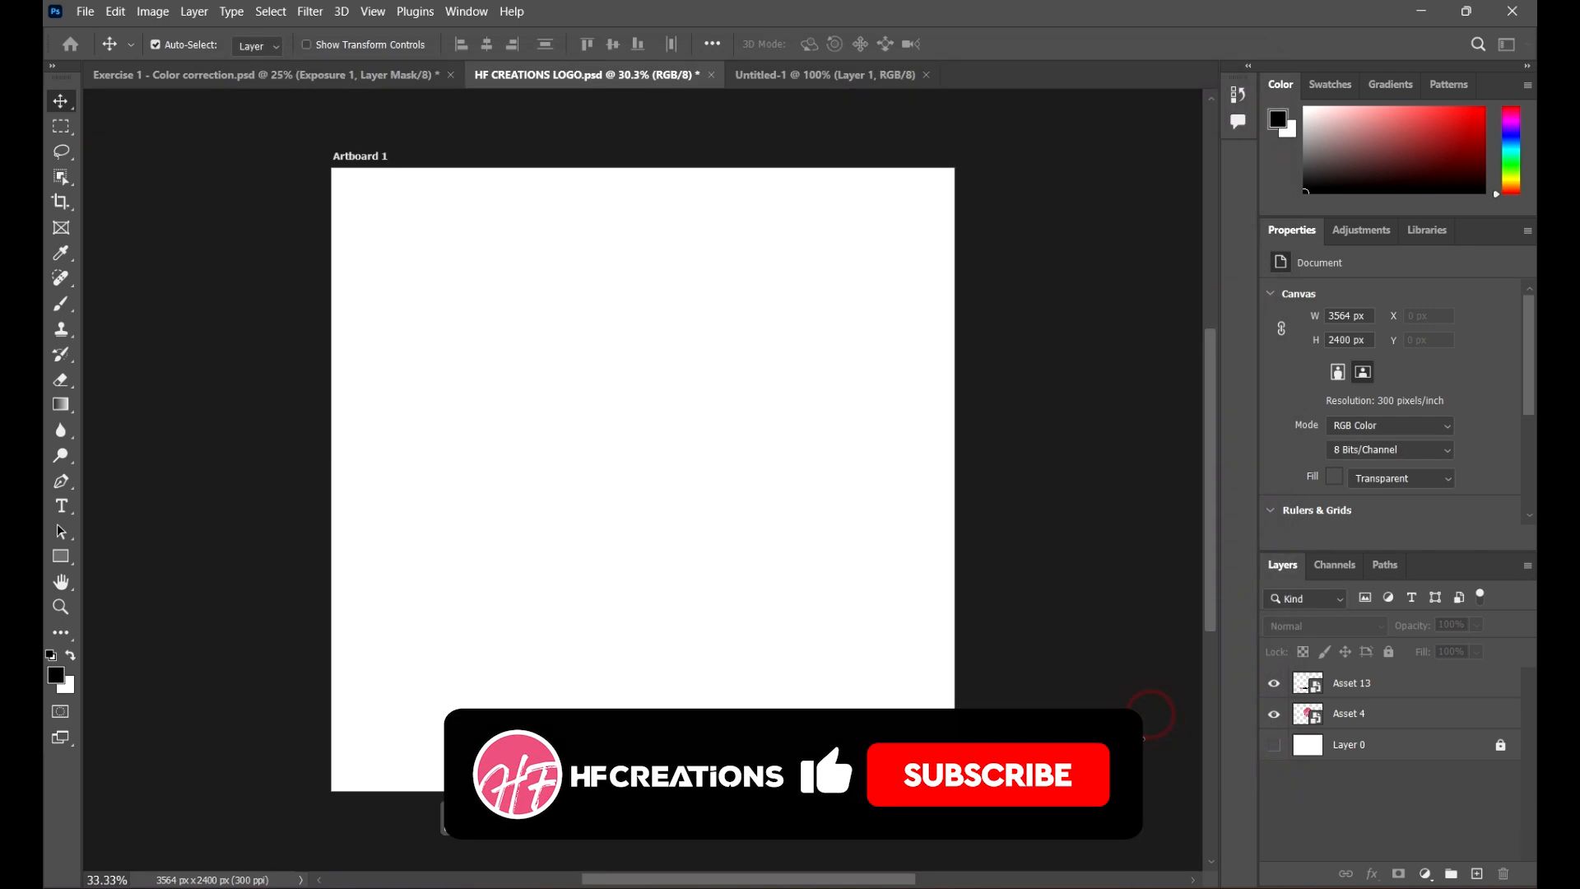
Step: Duplicate Artboard 1 twice beside the original with the Artboard tool
key("shift+v")
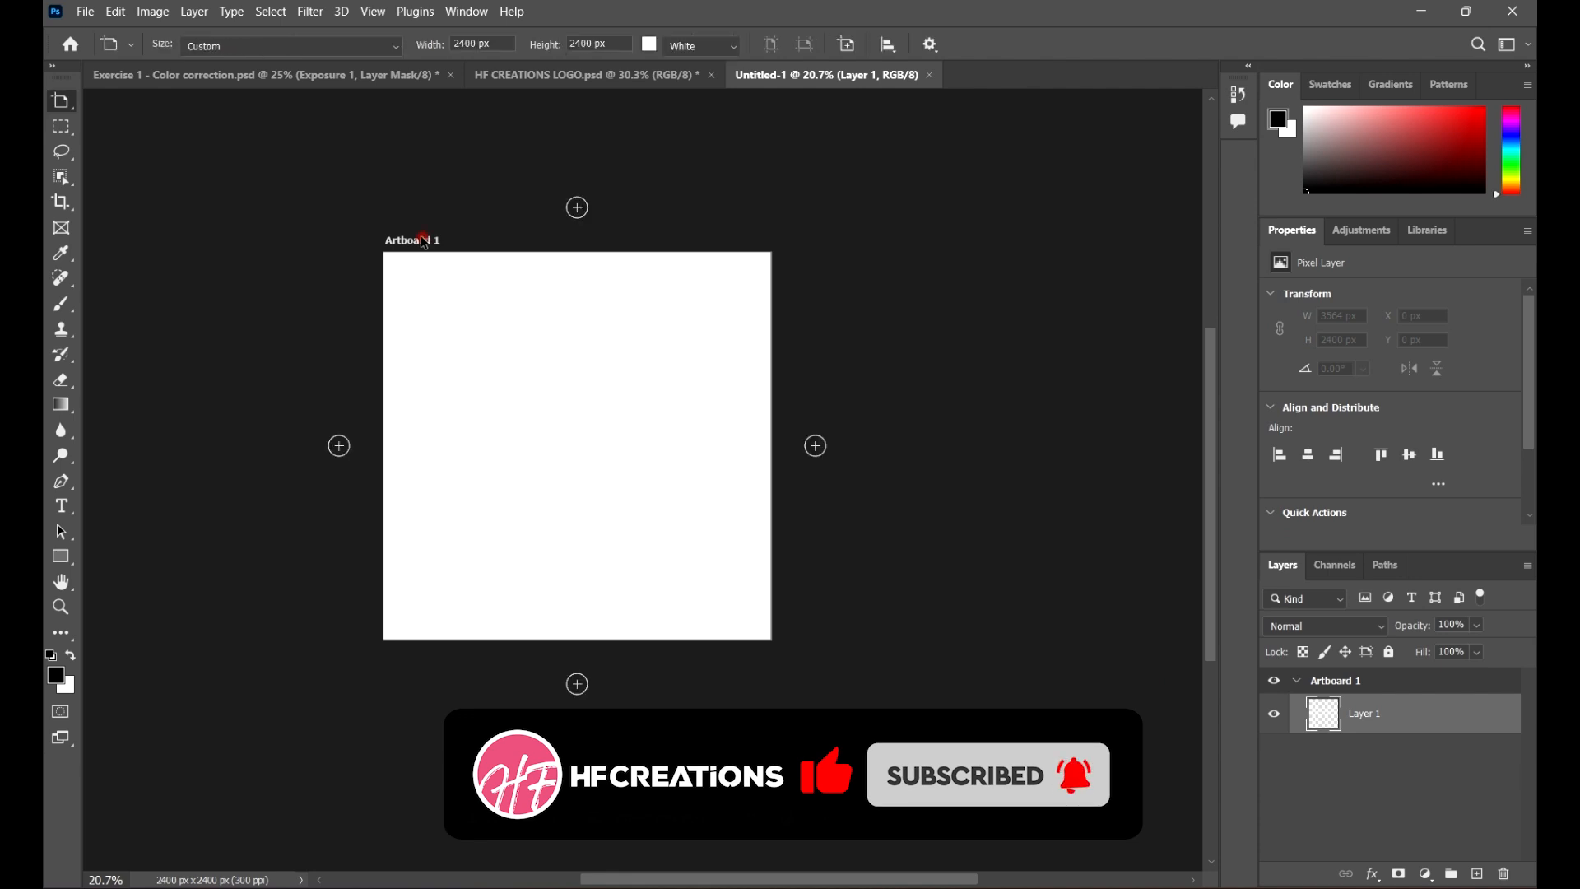
left_click(411, 247)
left_click_drag(411, 249, 945, 282)
key("ctrl+0")
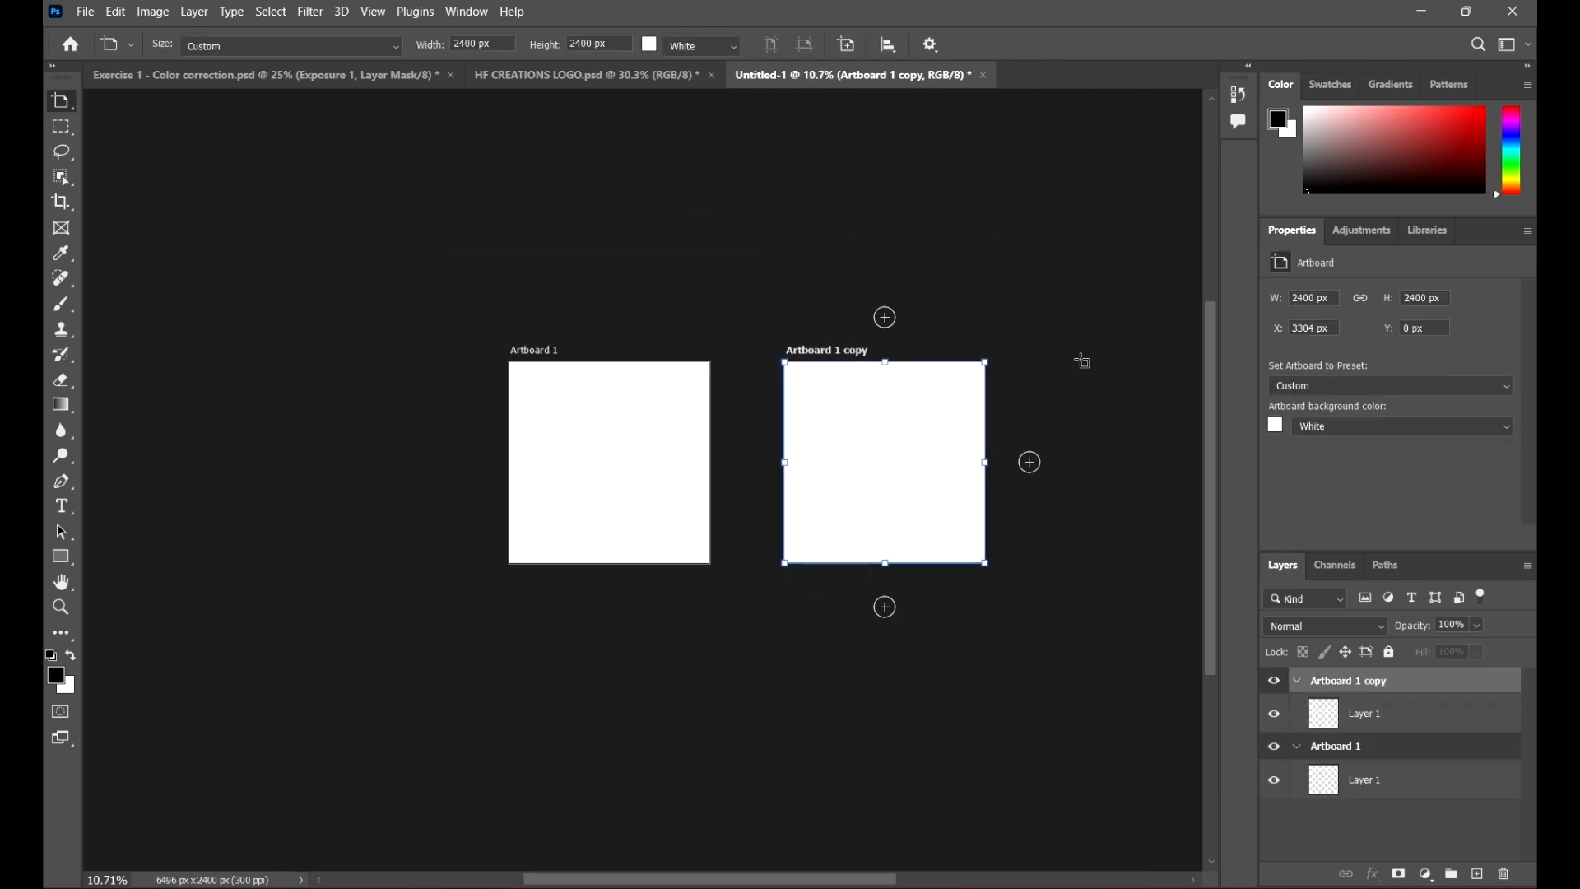
scroll(1049, 359, "up", 3)
left_click_drag(664, 341, 1139, 388)
Step: Delete both artboard copies, leaving only Artboard 1
scroll(475, 409, "down", 3)
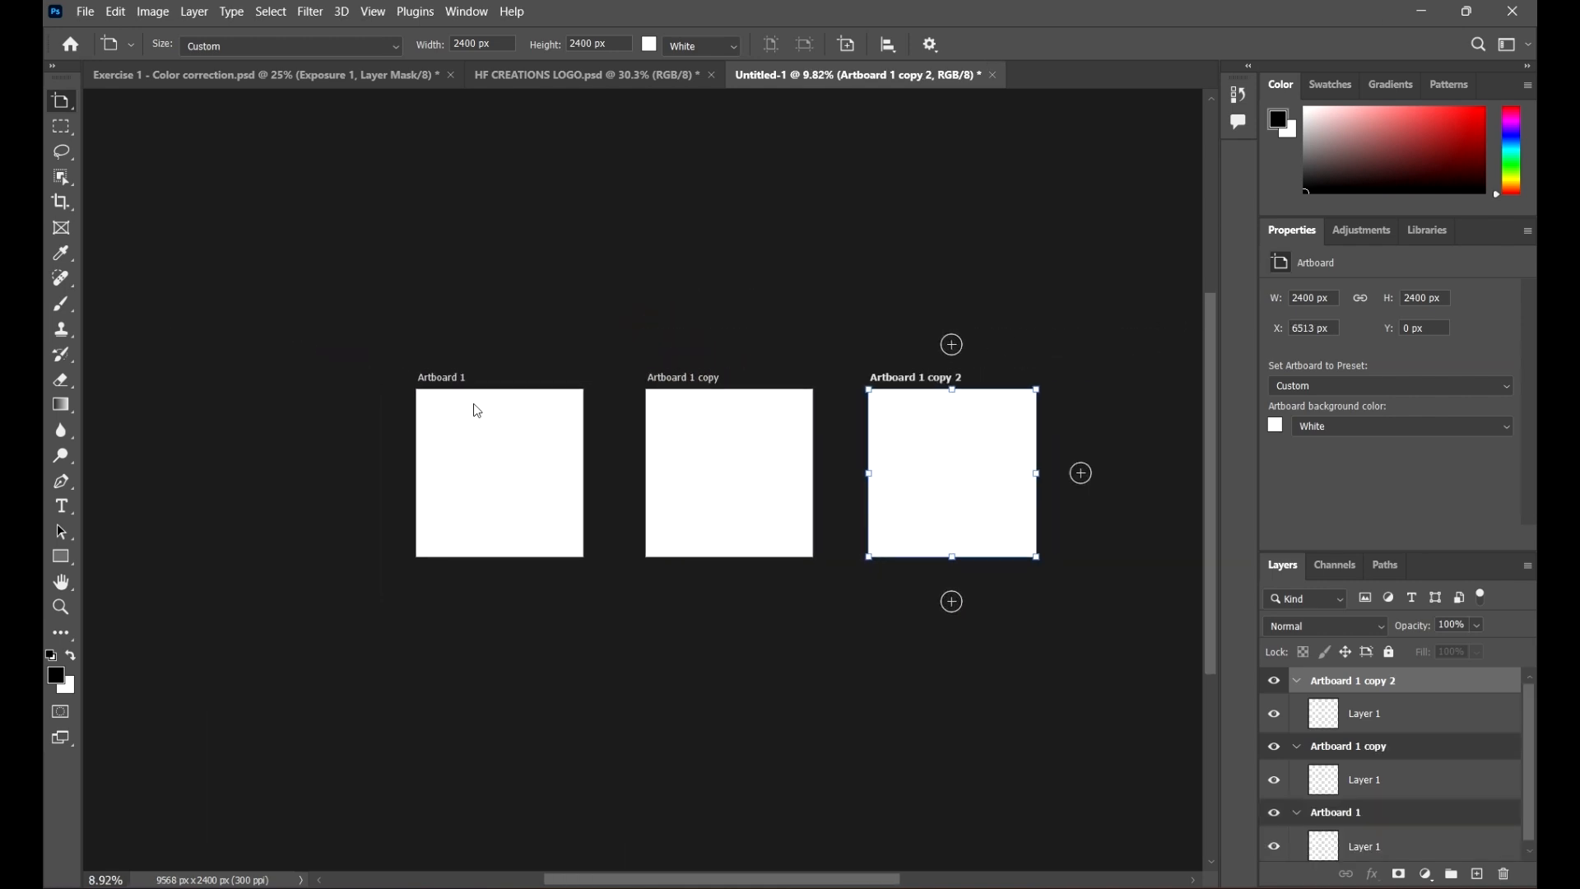
scroll(724, 386, "up", 2)
left_click_drag(658, 365, 658, 367)
scroll(818, 552, "down", 1)
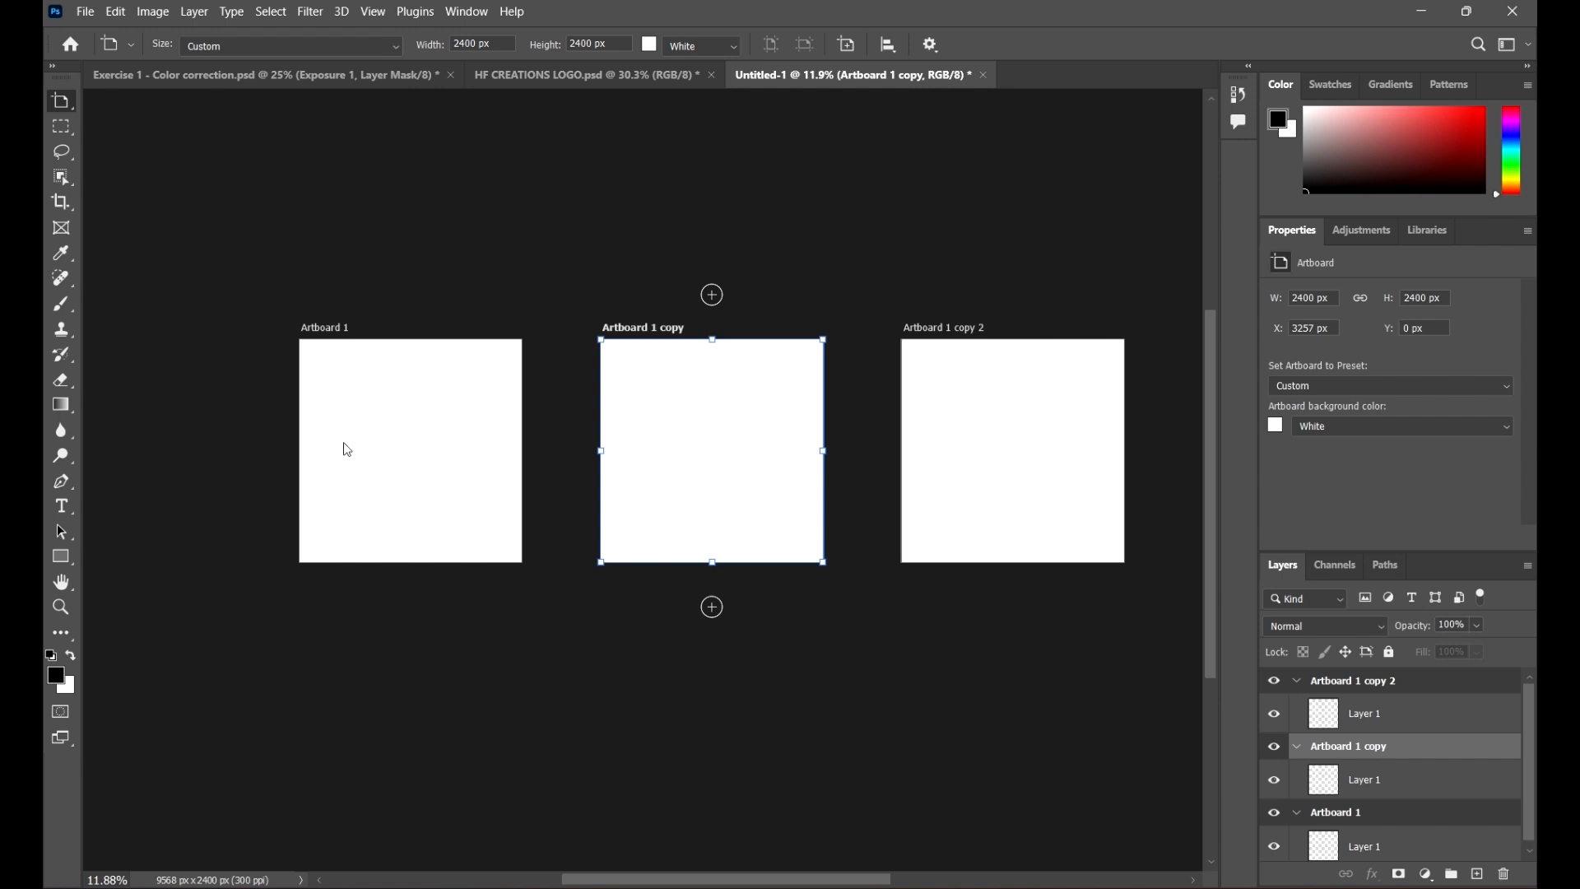
left_click(932, 337)
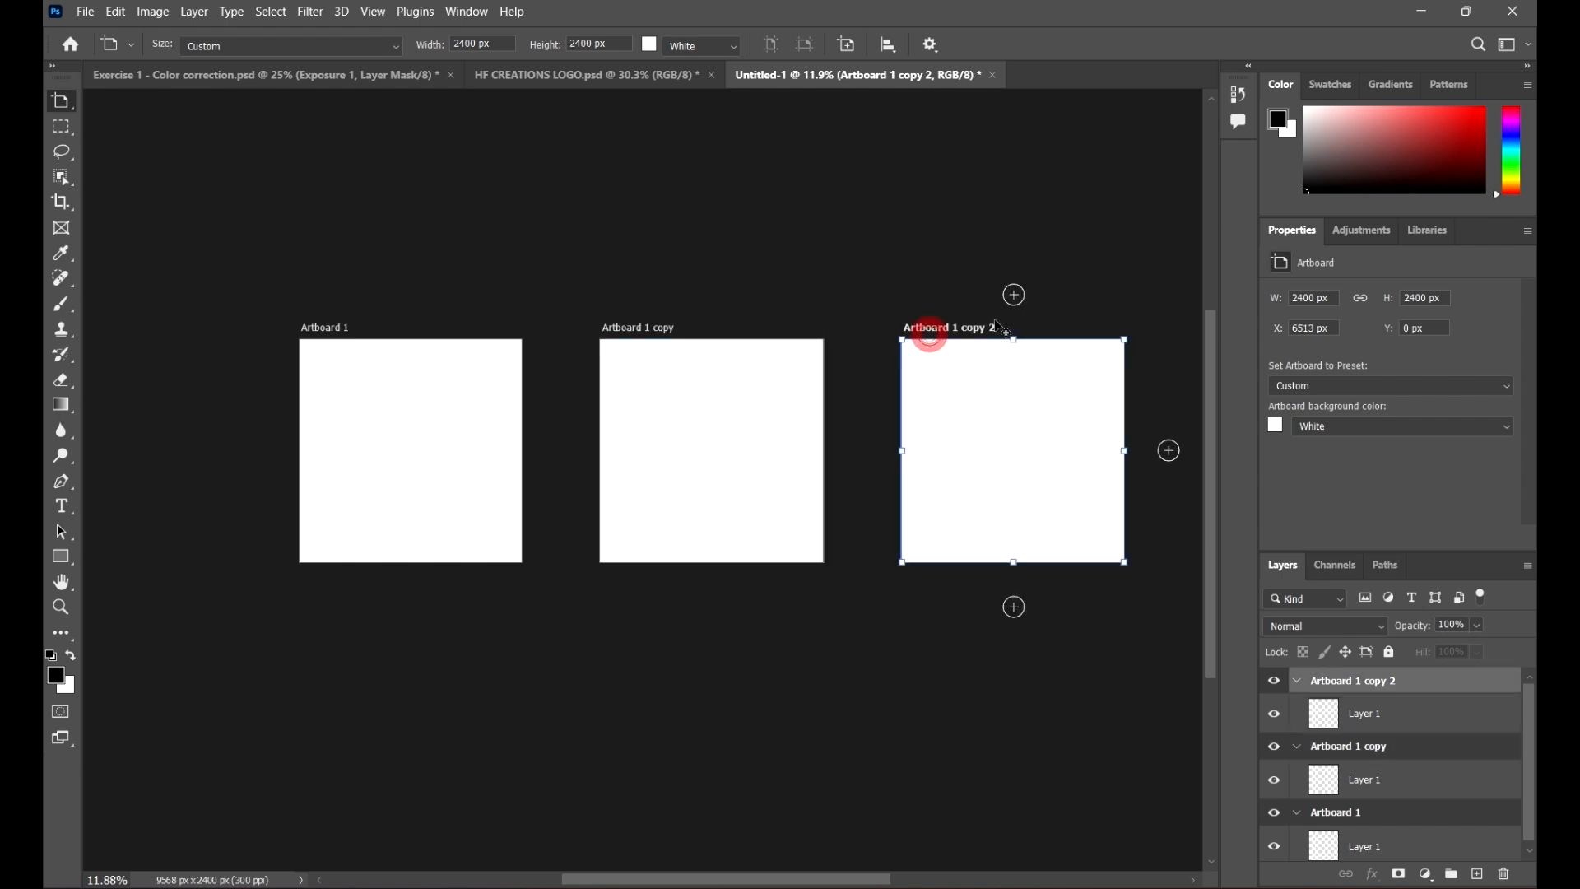
key("Delete")
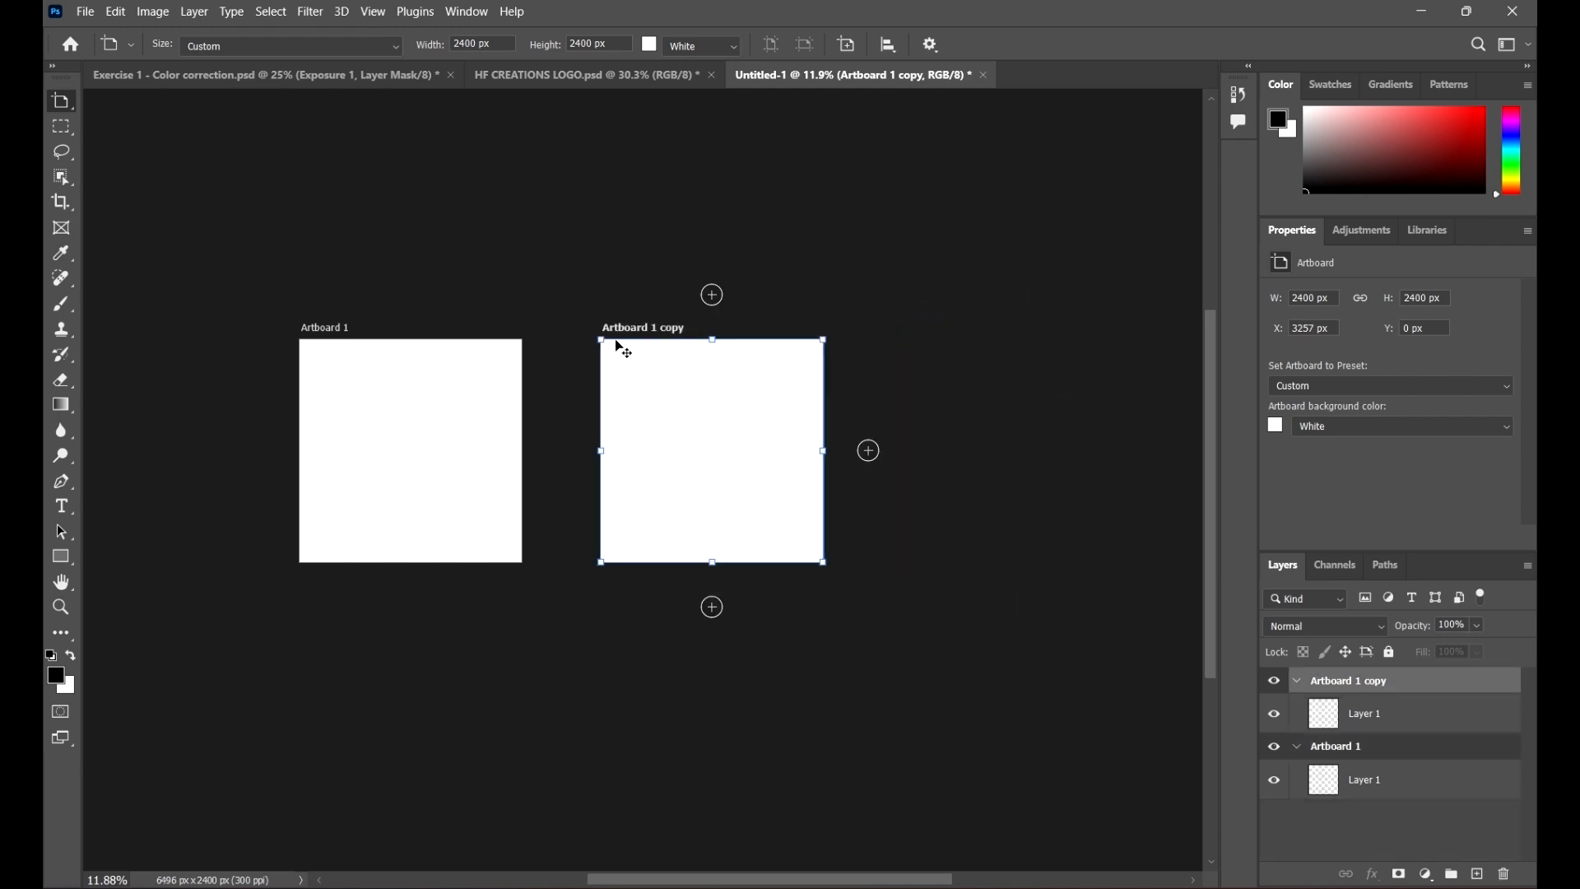
key("Delete")
scroll(494, 461, "down", 1)
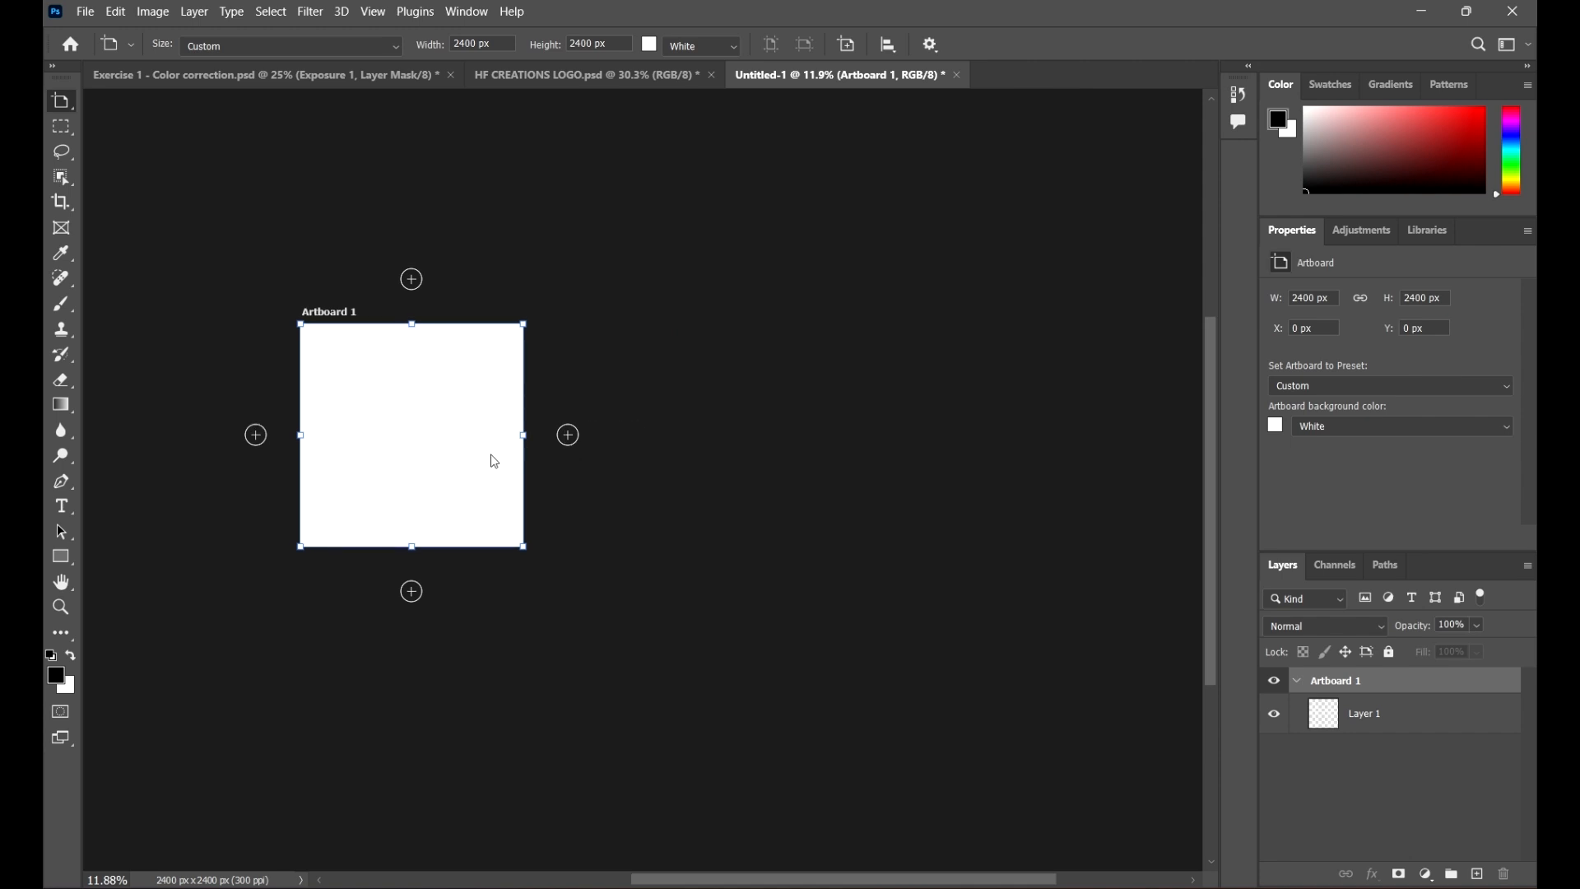
Step: Widen Artboard 1 to about 3390 px
left_click_drag(527, 434, 616, 434)
Step: Switch to the 04 Export from Adobe Photoshop folder in File Explorer and go up to the course folder
left_click(791, 888)
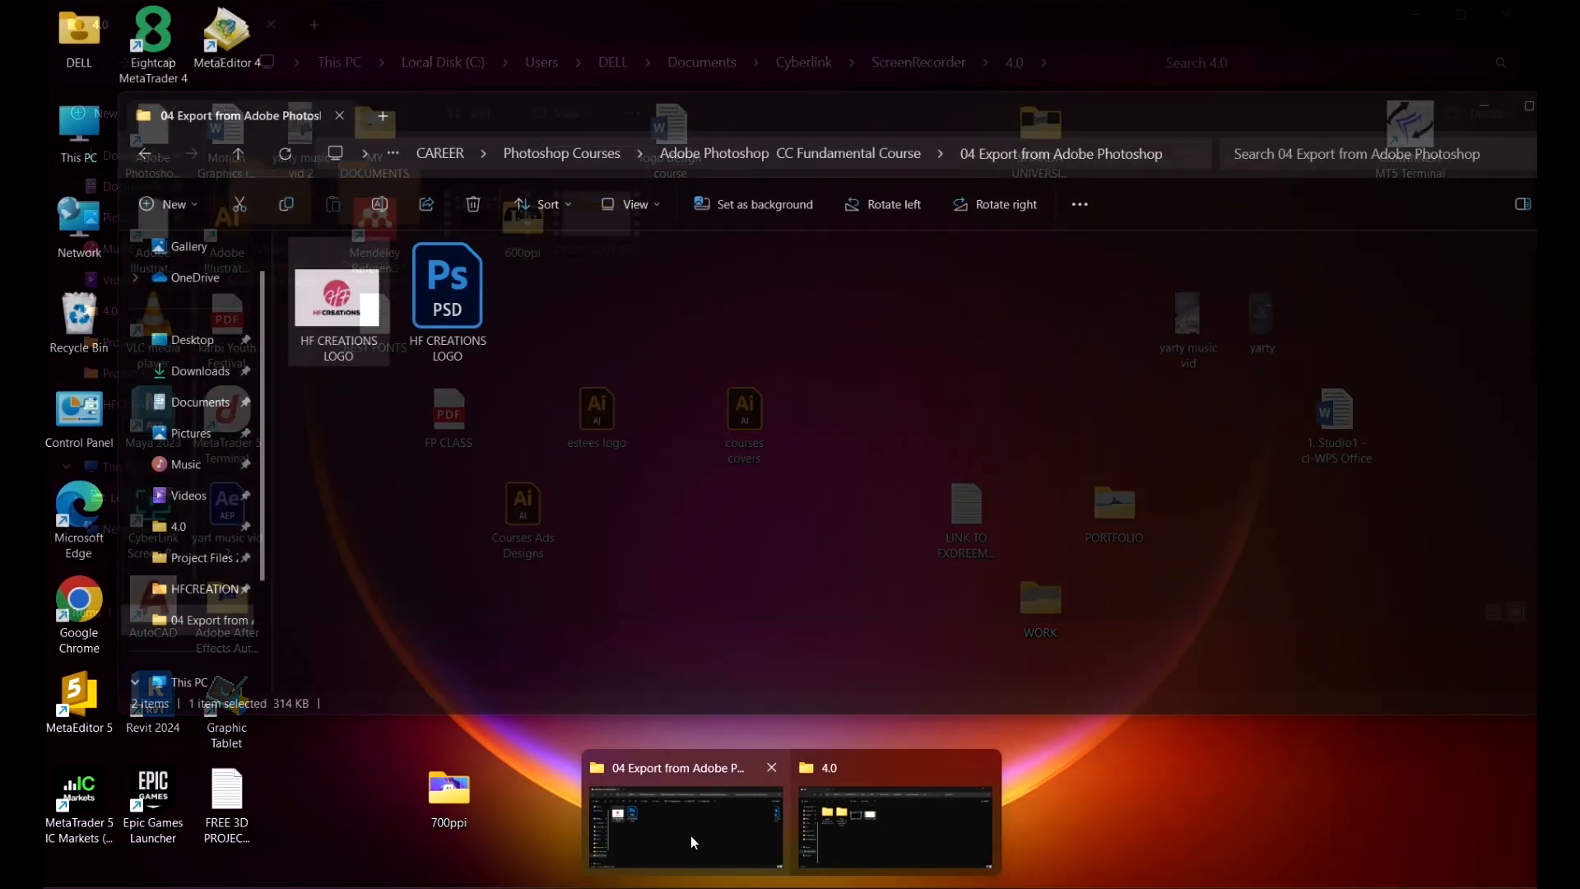
left_click(690, 836)
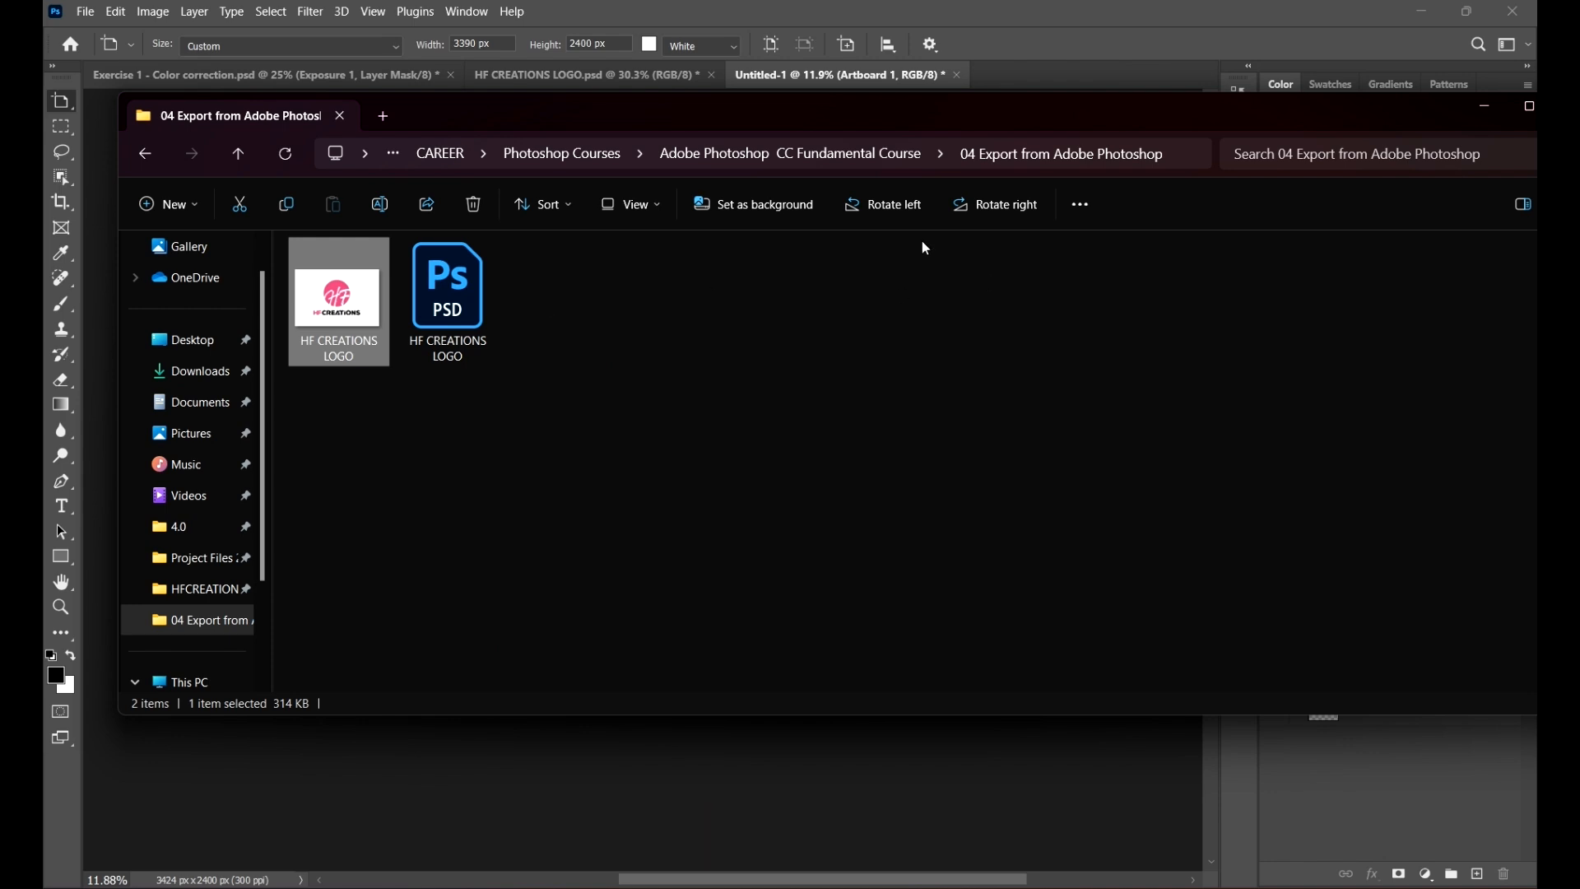
left_click(855, 164)
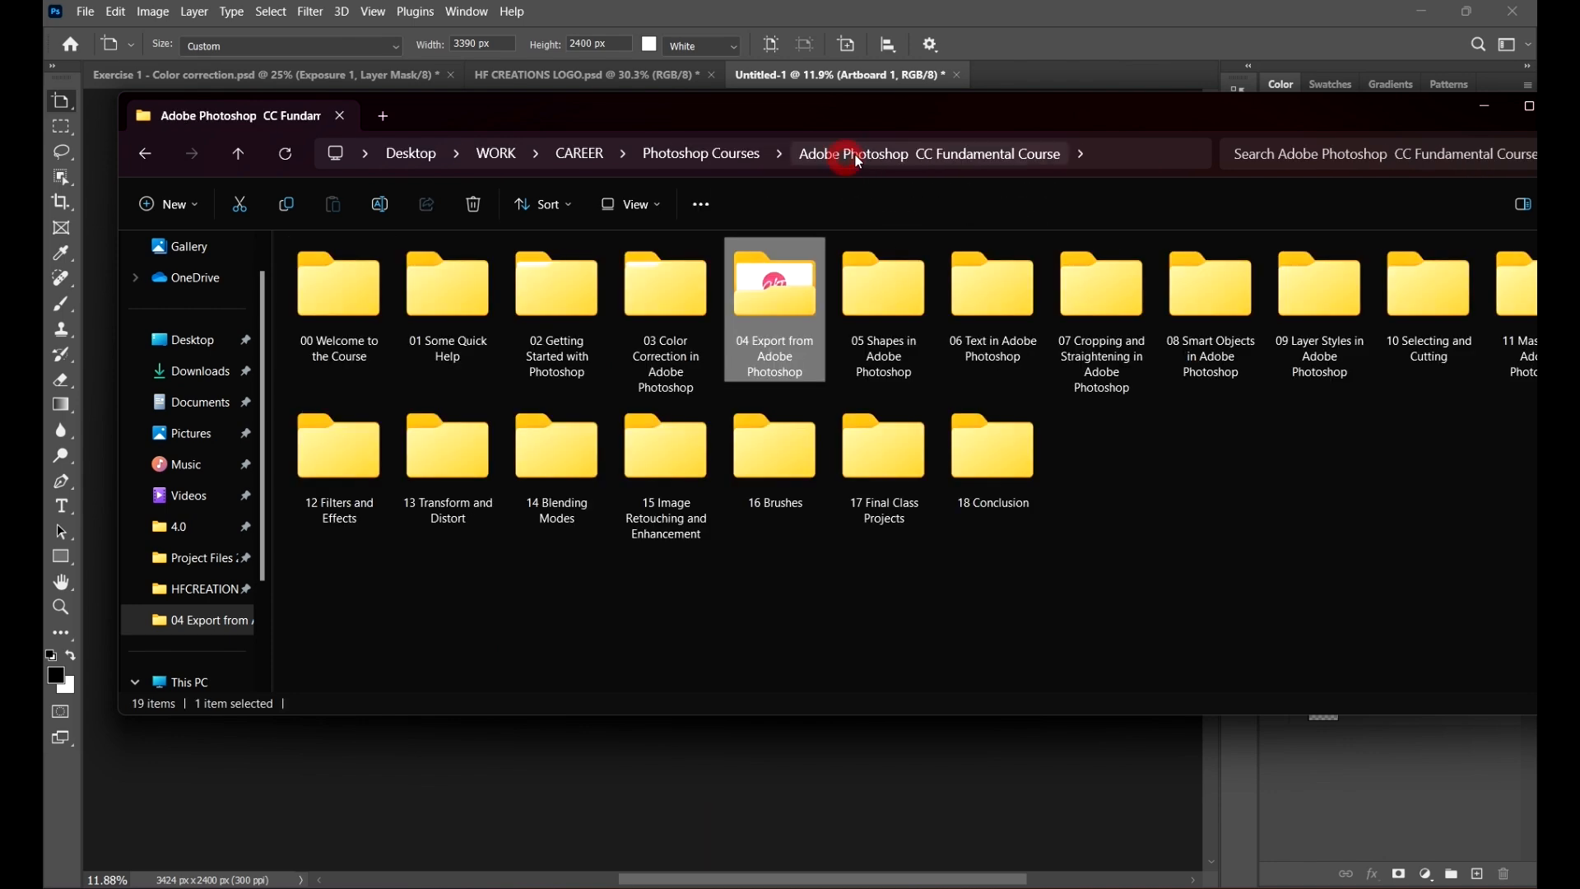
Step: Place the HF CREATIONS LOGO file from the 03 Color Correction Project Files 2 folder into Artboard 1, slightly enlarged
double_click(783, 309)
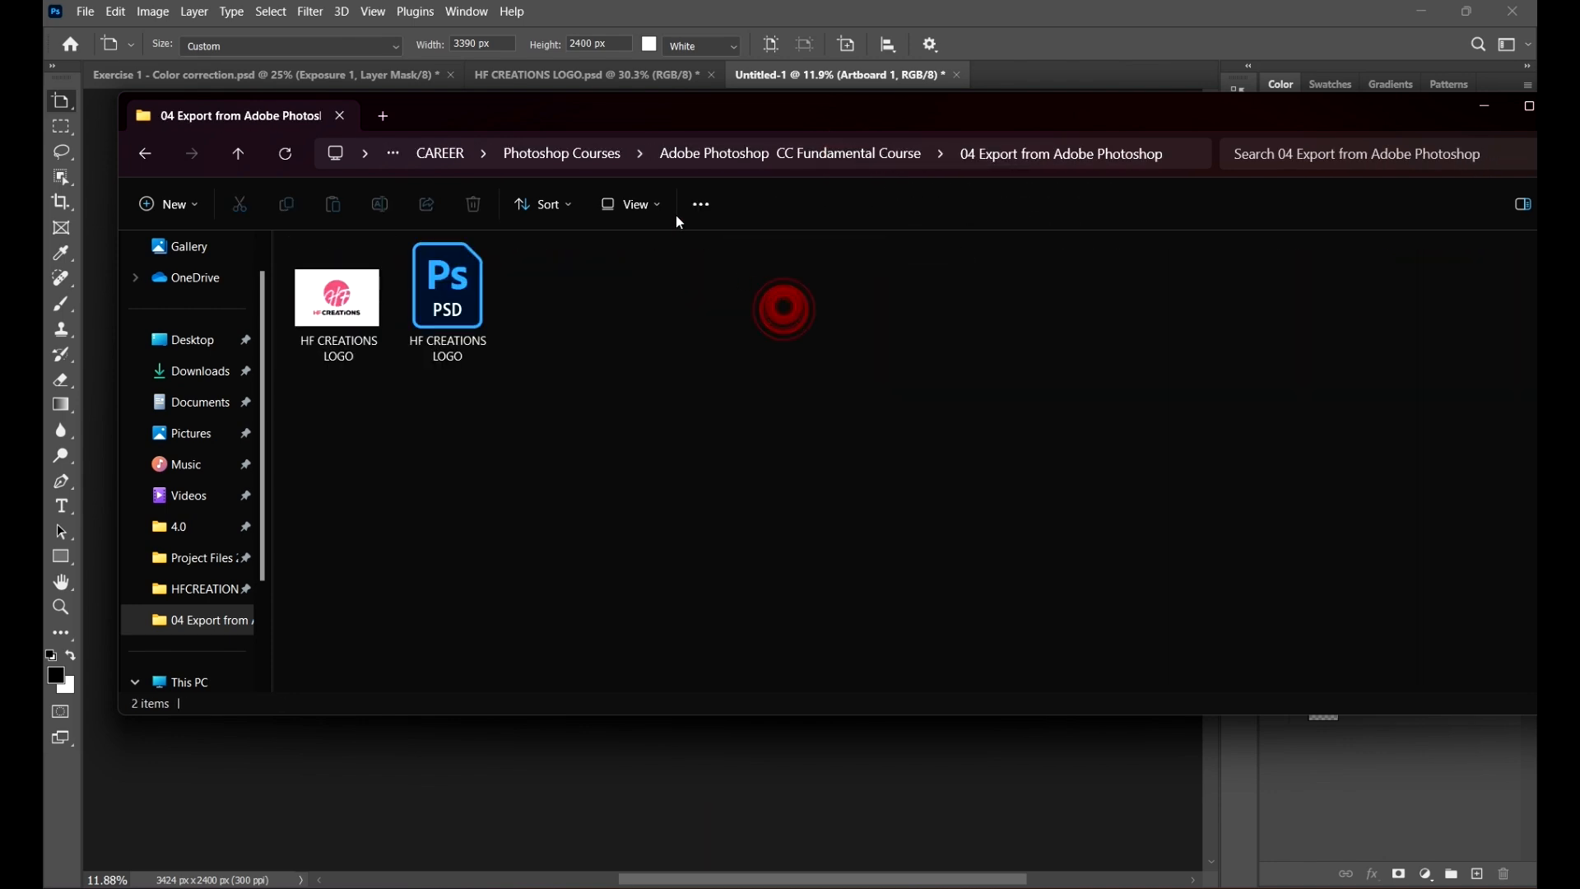
left_click(863, 161)
double_click(692, 288)
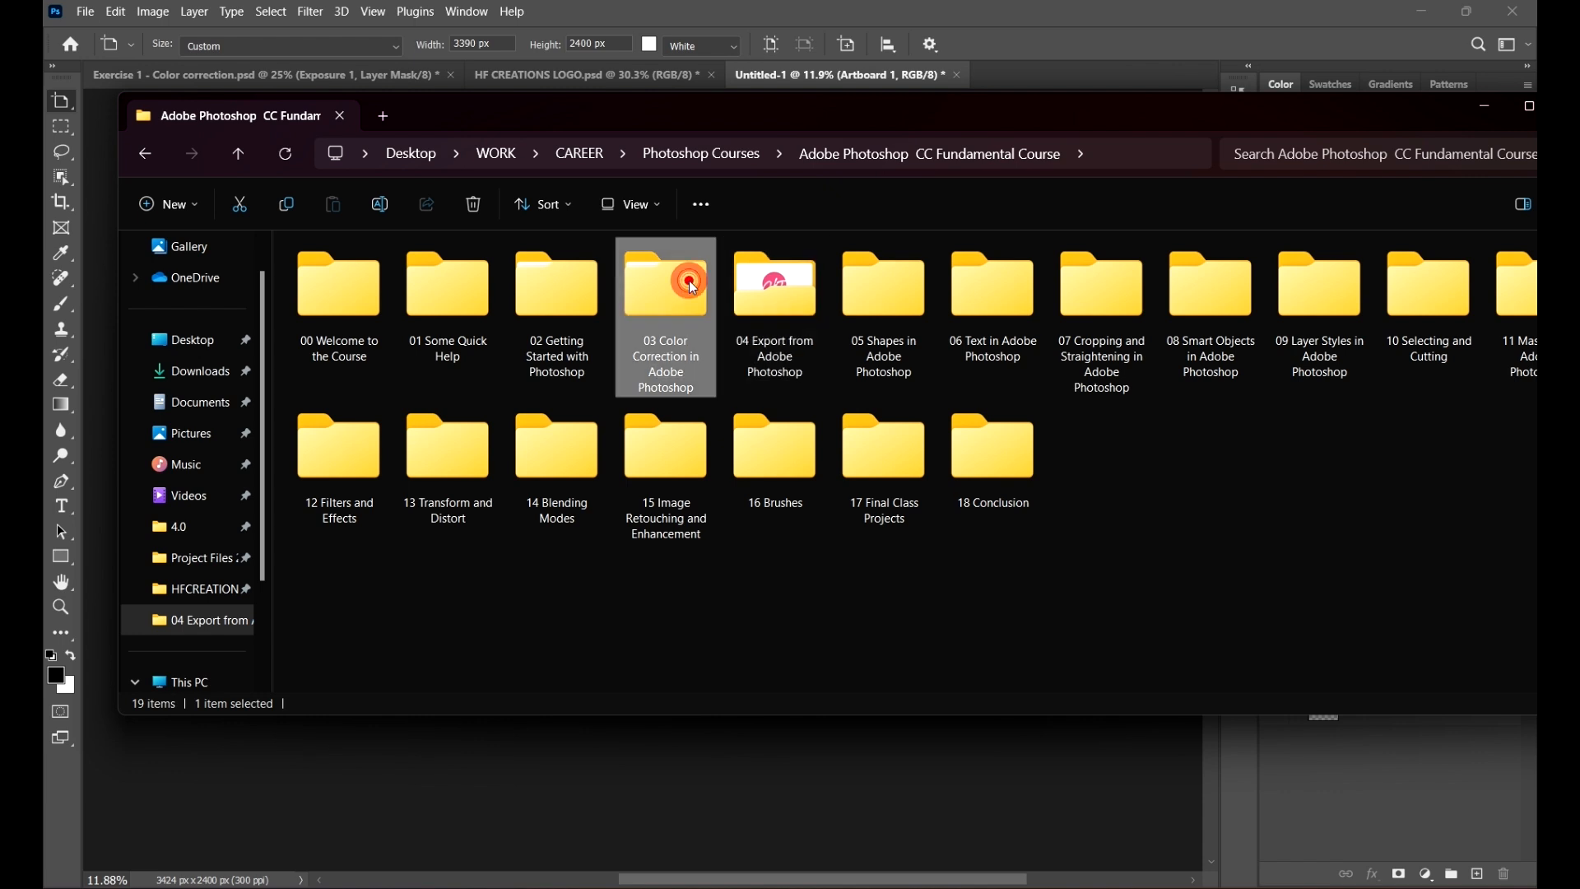
double_click(332, 310)
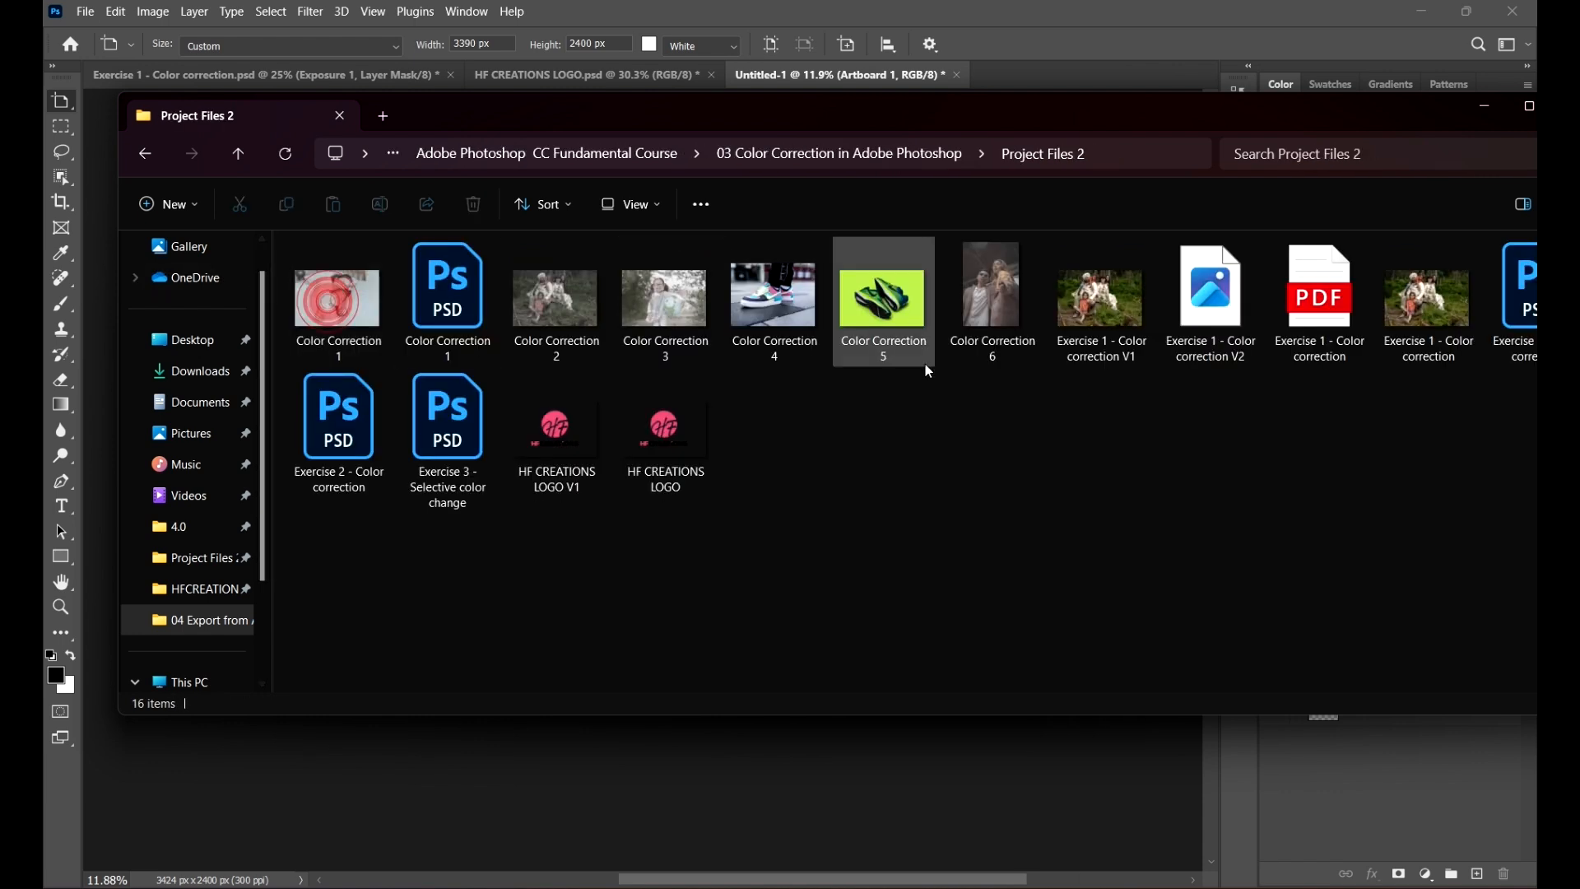
left_click(665, 432)
left_click_drag(564, 106, 1213, 128)
left_click_drag(1333, 457, 436, 423)
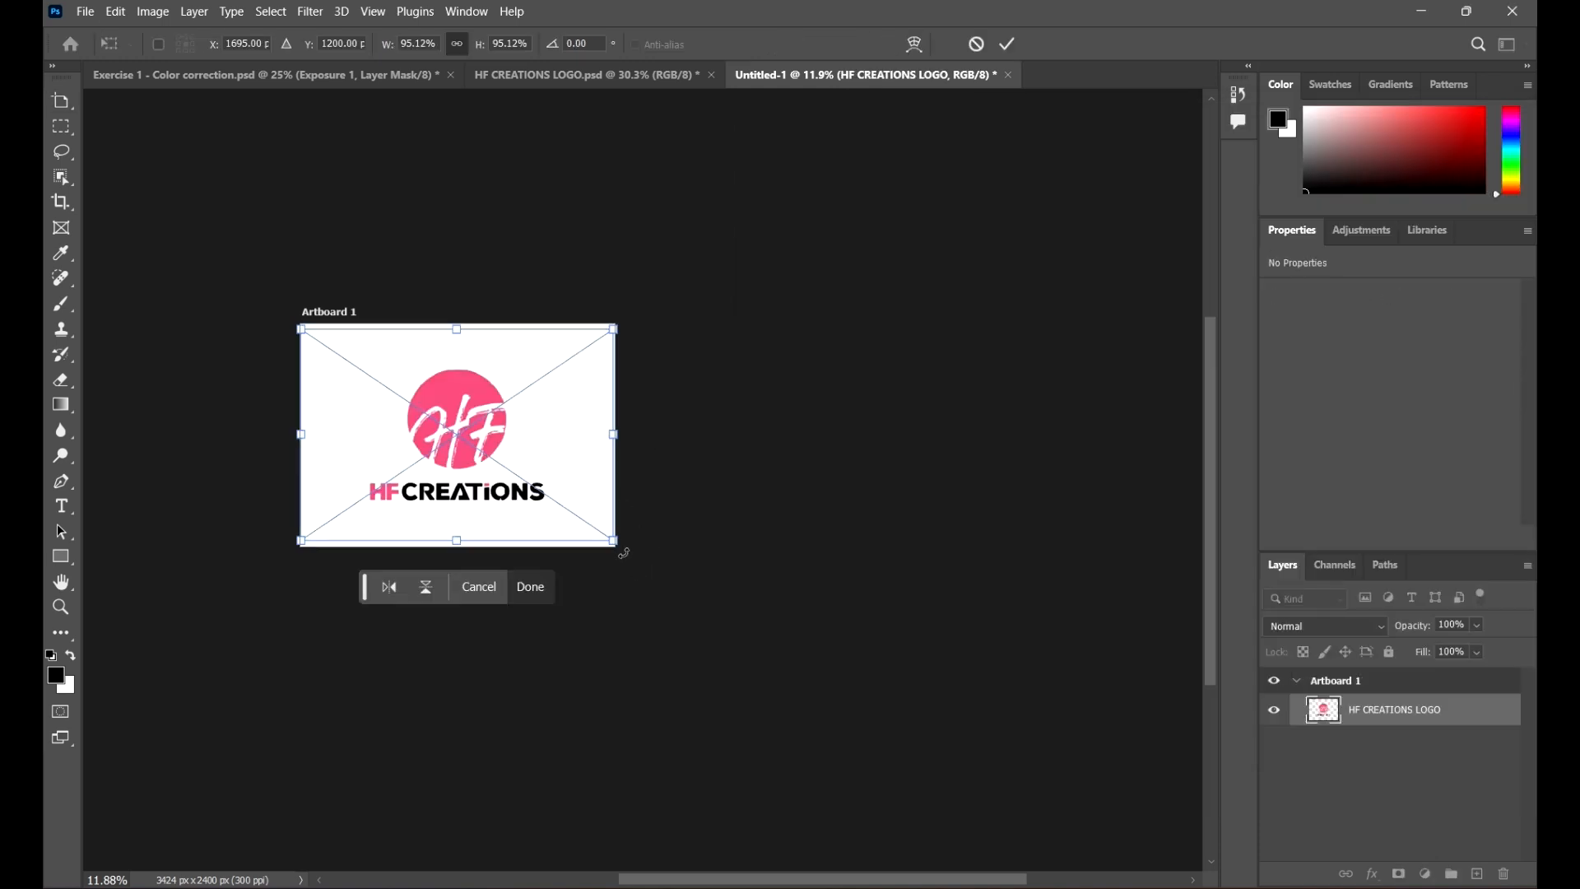
left_click_drag(623, 552, 564, 504)
left_click_drag(483, 424, 507, 438)
left_click(1008, 44)
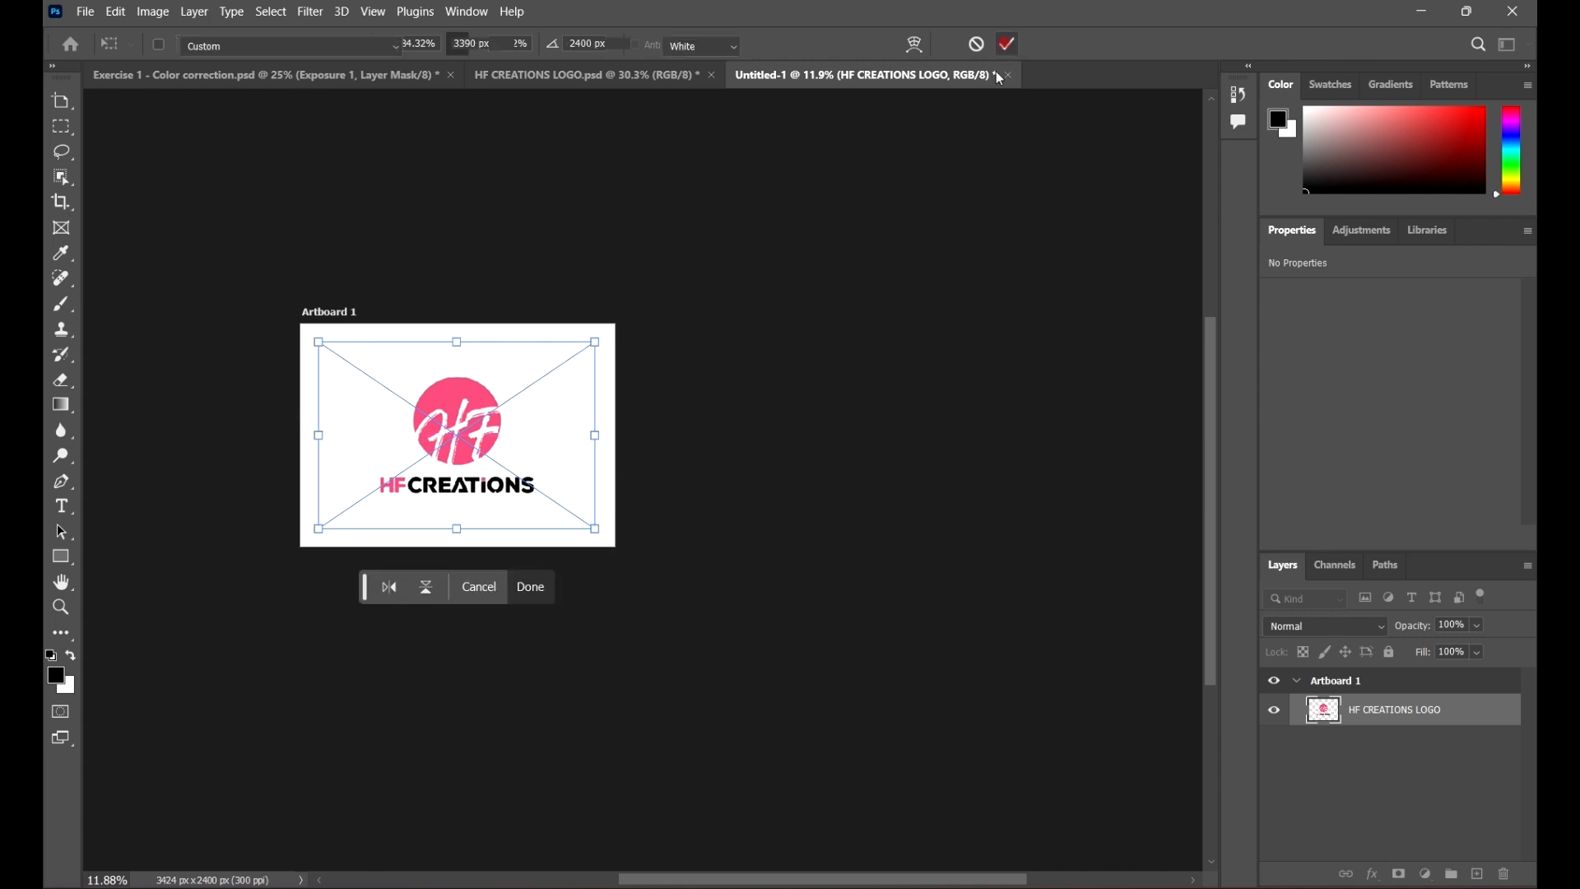
Step: Add a new artboard to the right of Artboard 1 and move it farther right
left_click(575, 374)
key("shift+v")
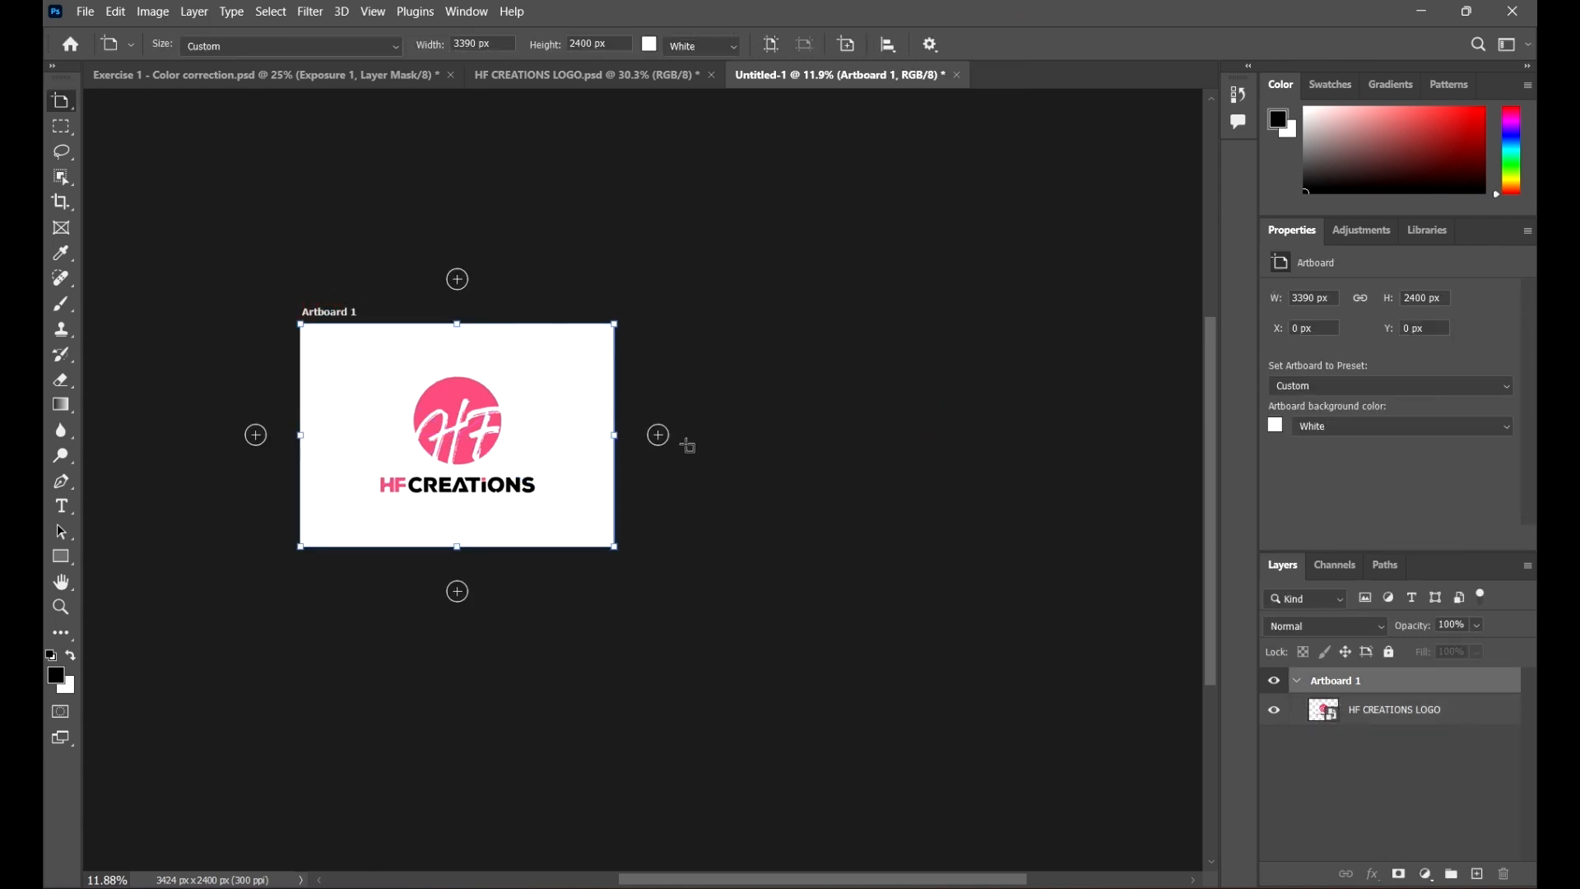
left_click(659, 434)
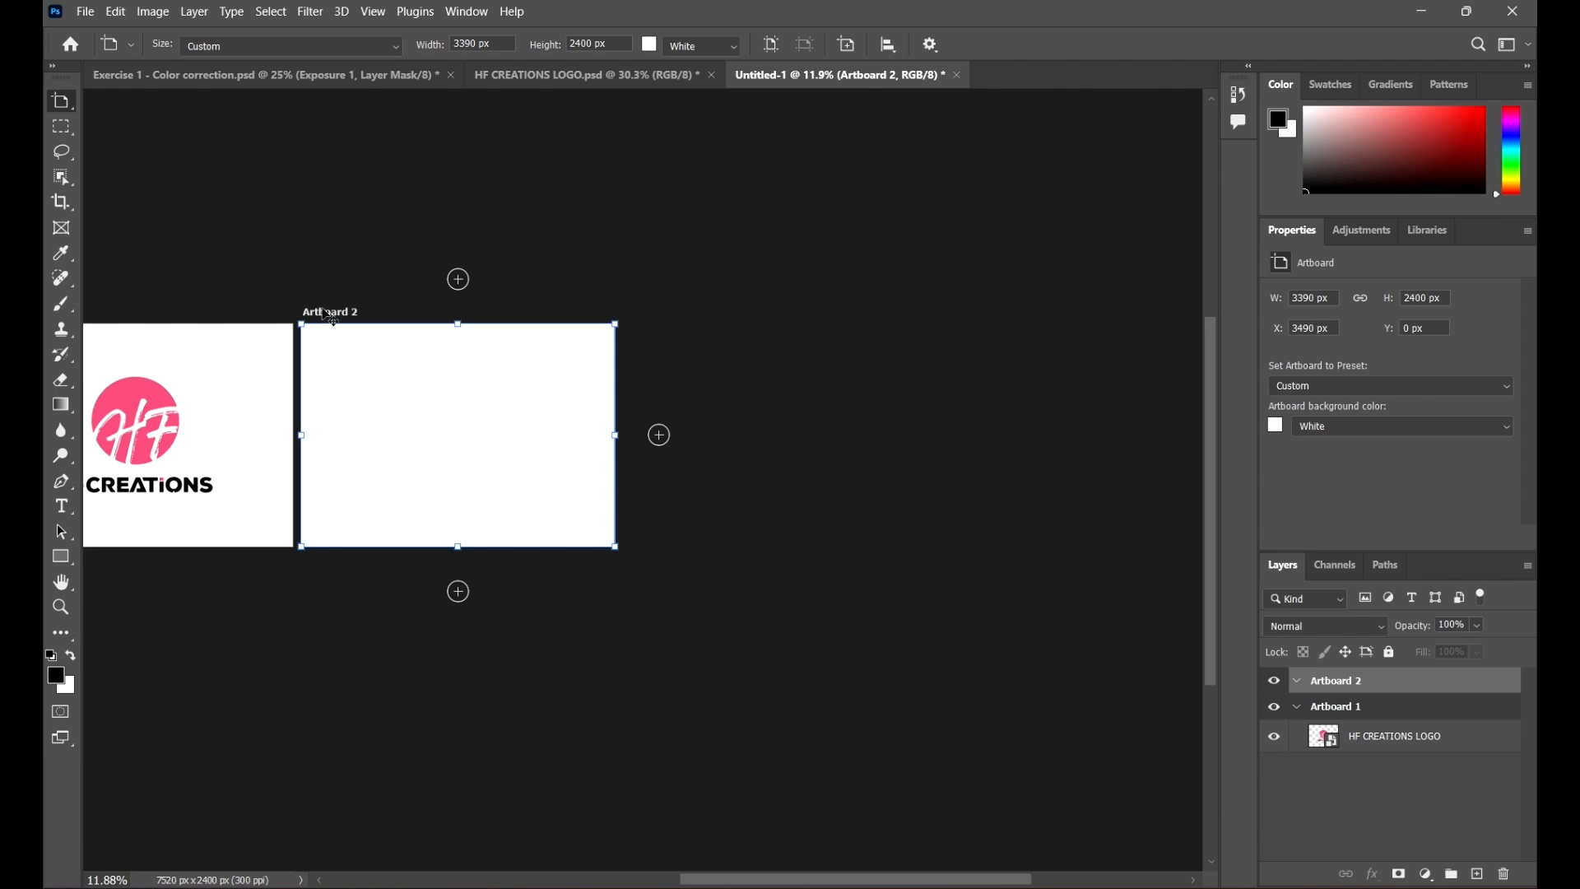
left_click_drag(334, 317, 421, 317)
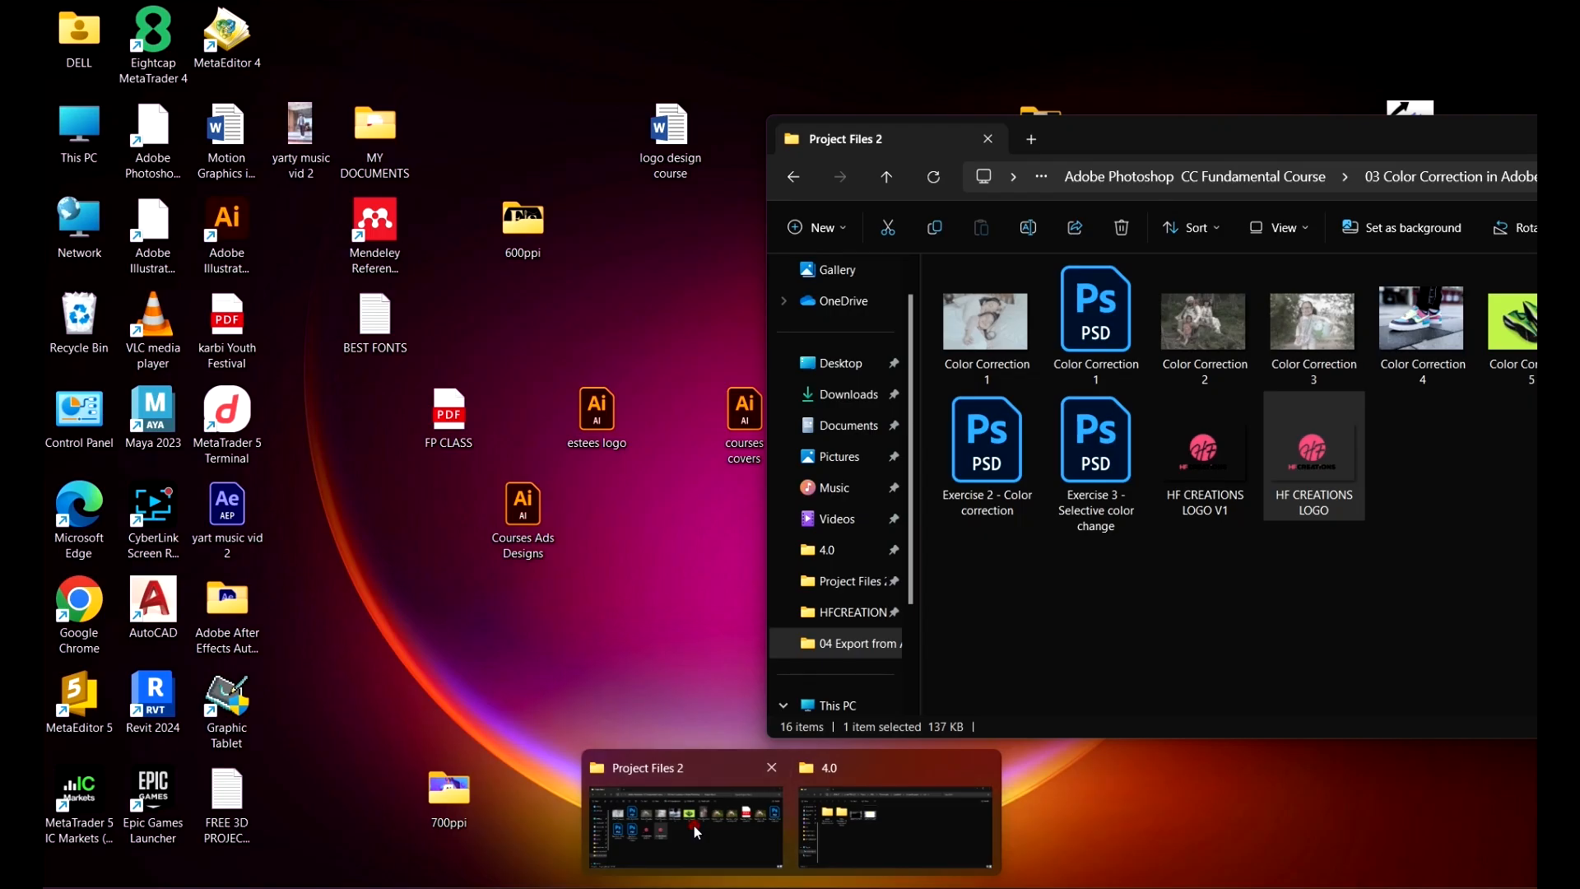
Step: Place the Exercise 1 - Color correction V1 image into Artboard 2, scaled up to fill the artboard
left_click(693, 826)
left_click_drag(1281, 140, 993, 151)
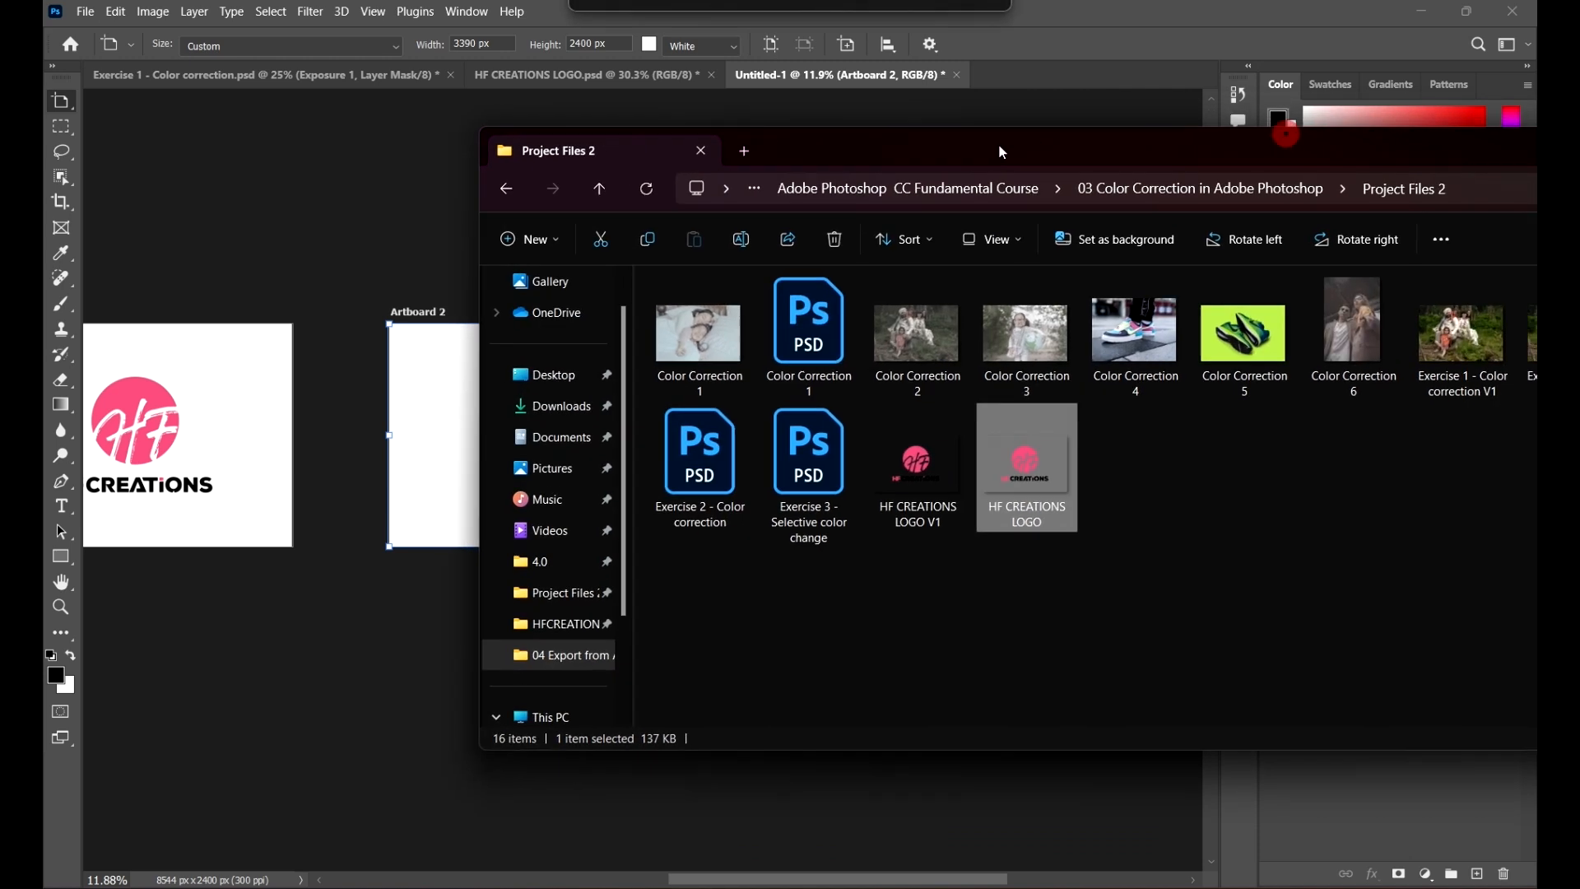
left_click_drag(1477, 338, 452, 407)
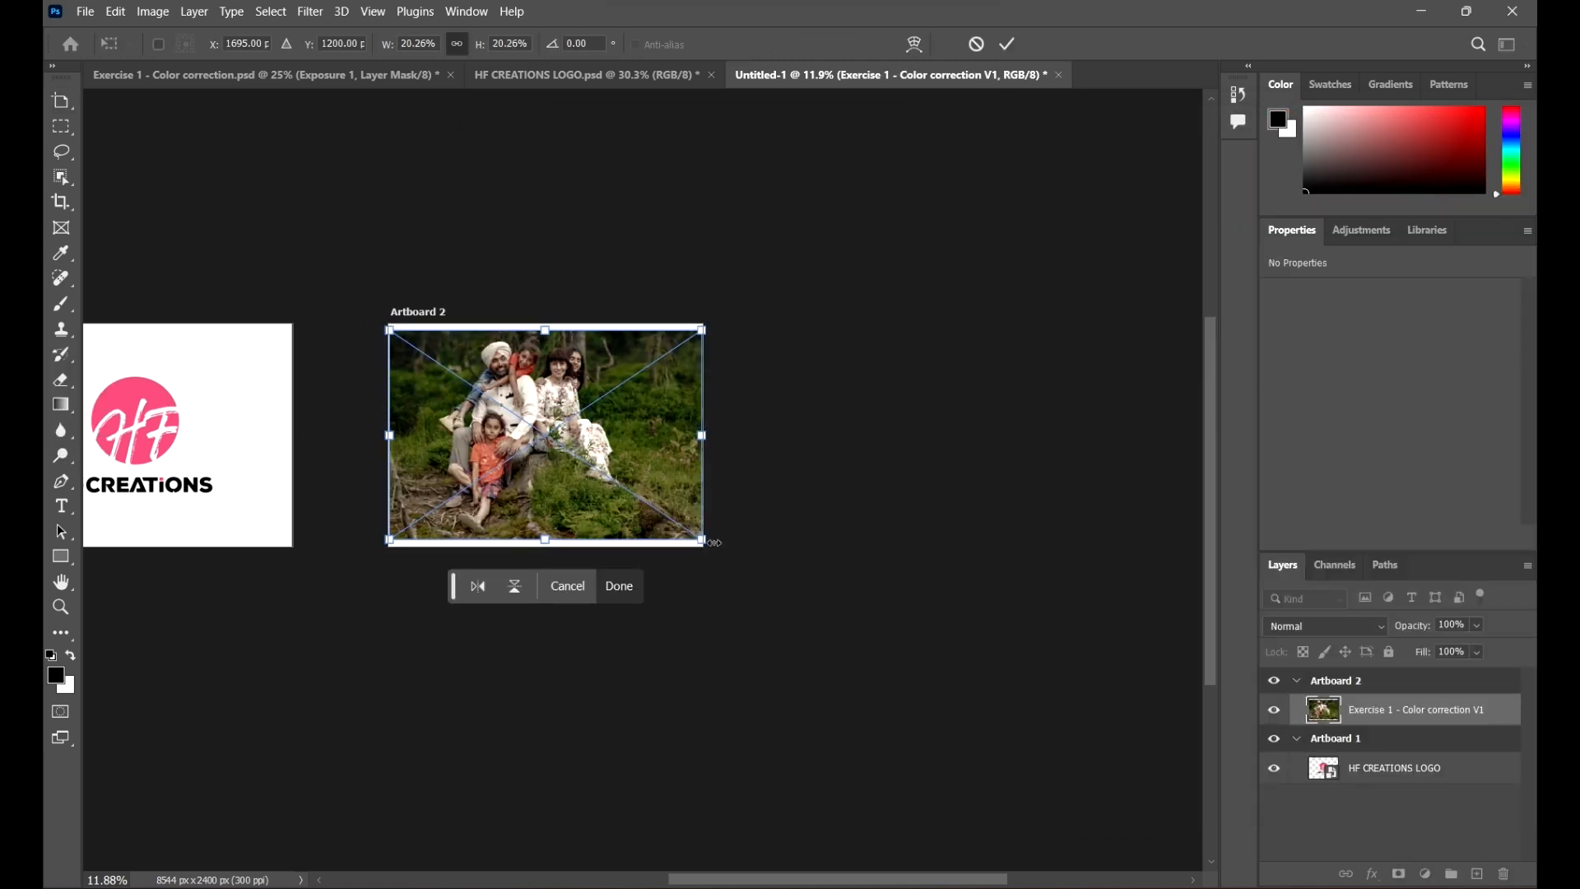
left_click_drag(715, 543, 734, 560)
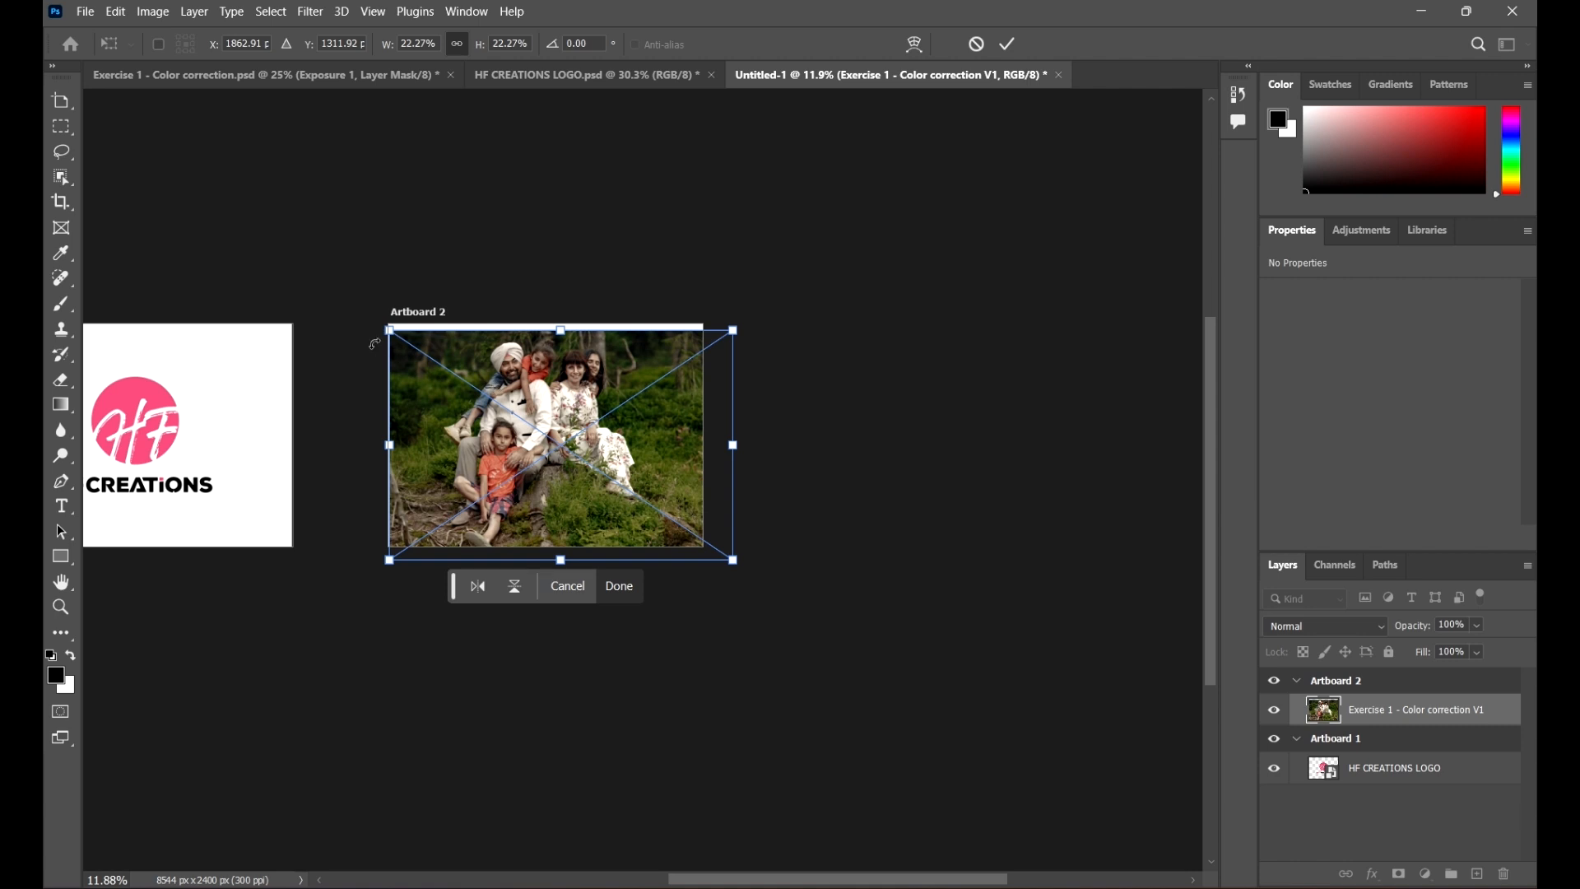
left_click_drag(391, 330, 382, 316)
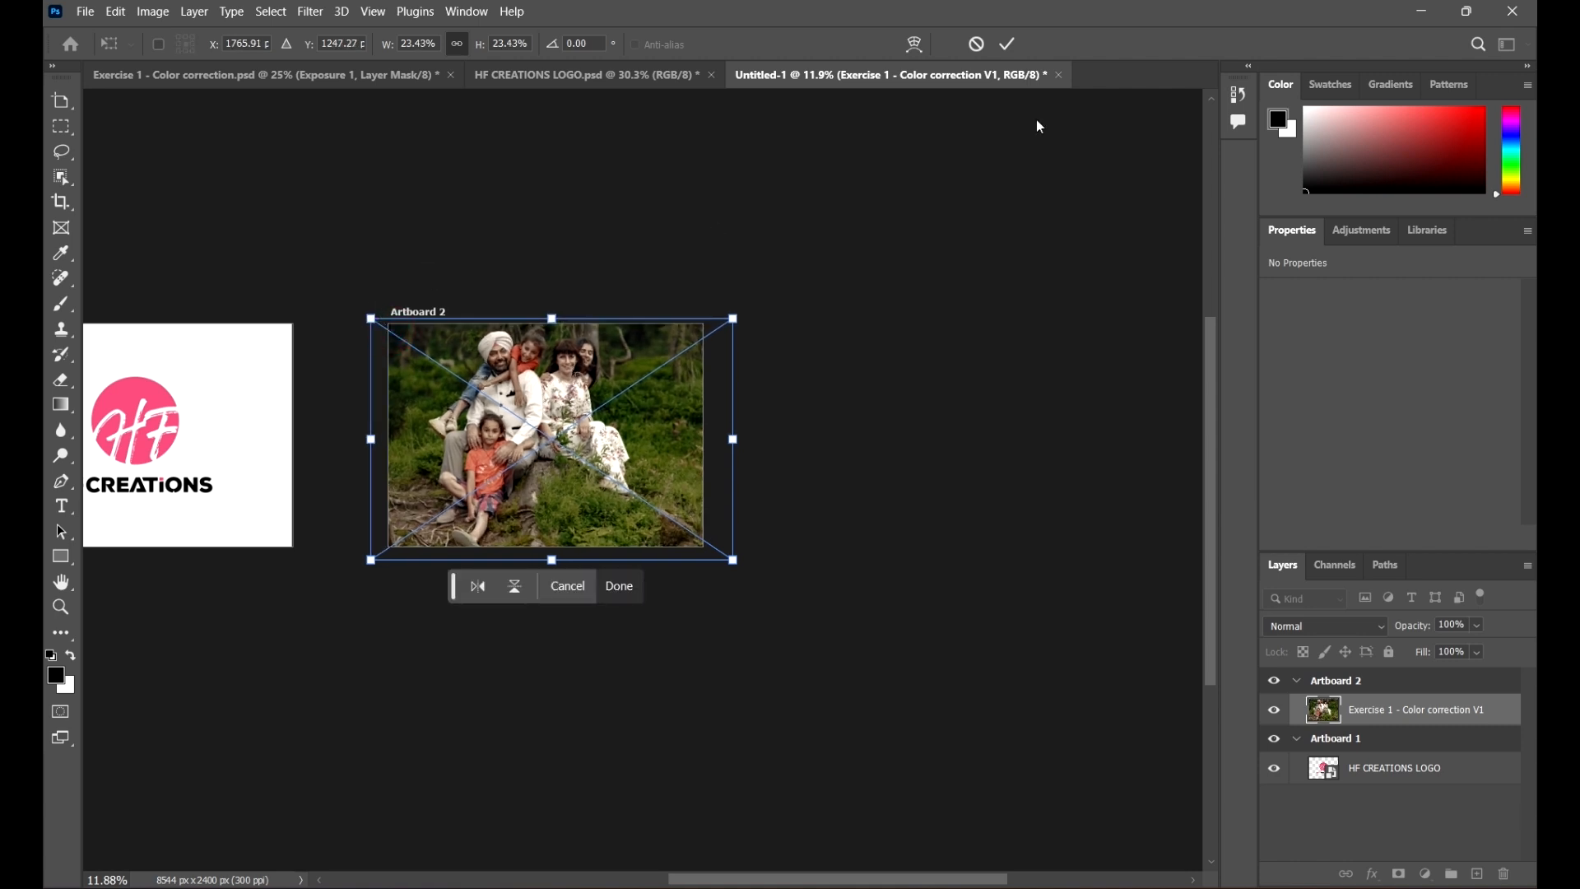
left_click_drag(573, 403, 566, 439)
left_click(1007, 44)
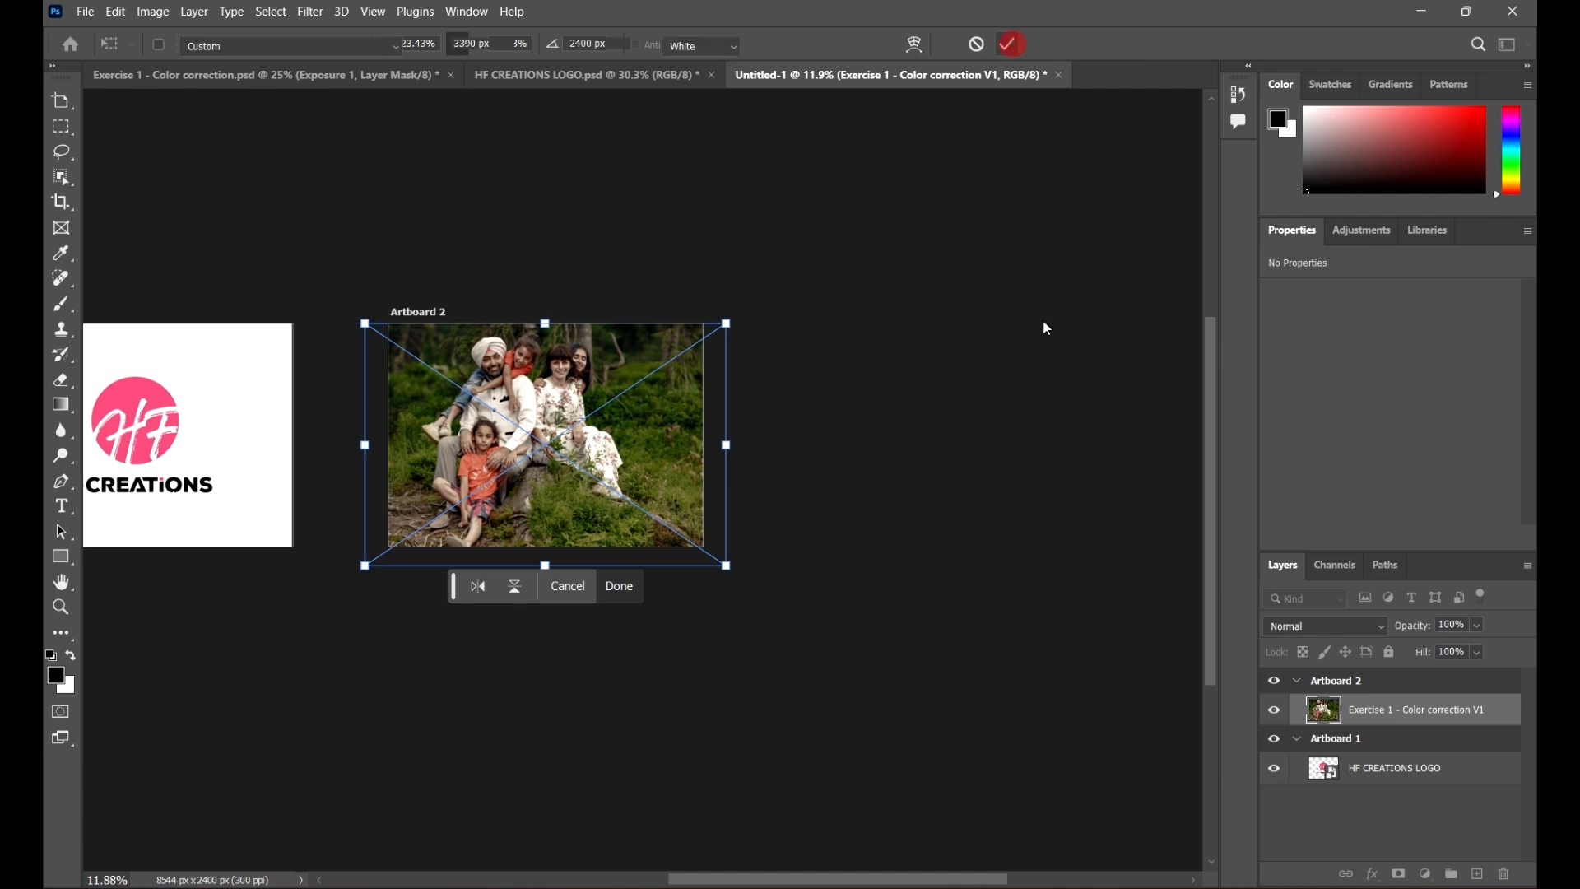
Step: Add a third artboard to the right of Artboard 2
left_click(989, 418)
scroll(988, 408, "down", 1)
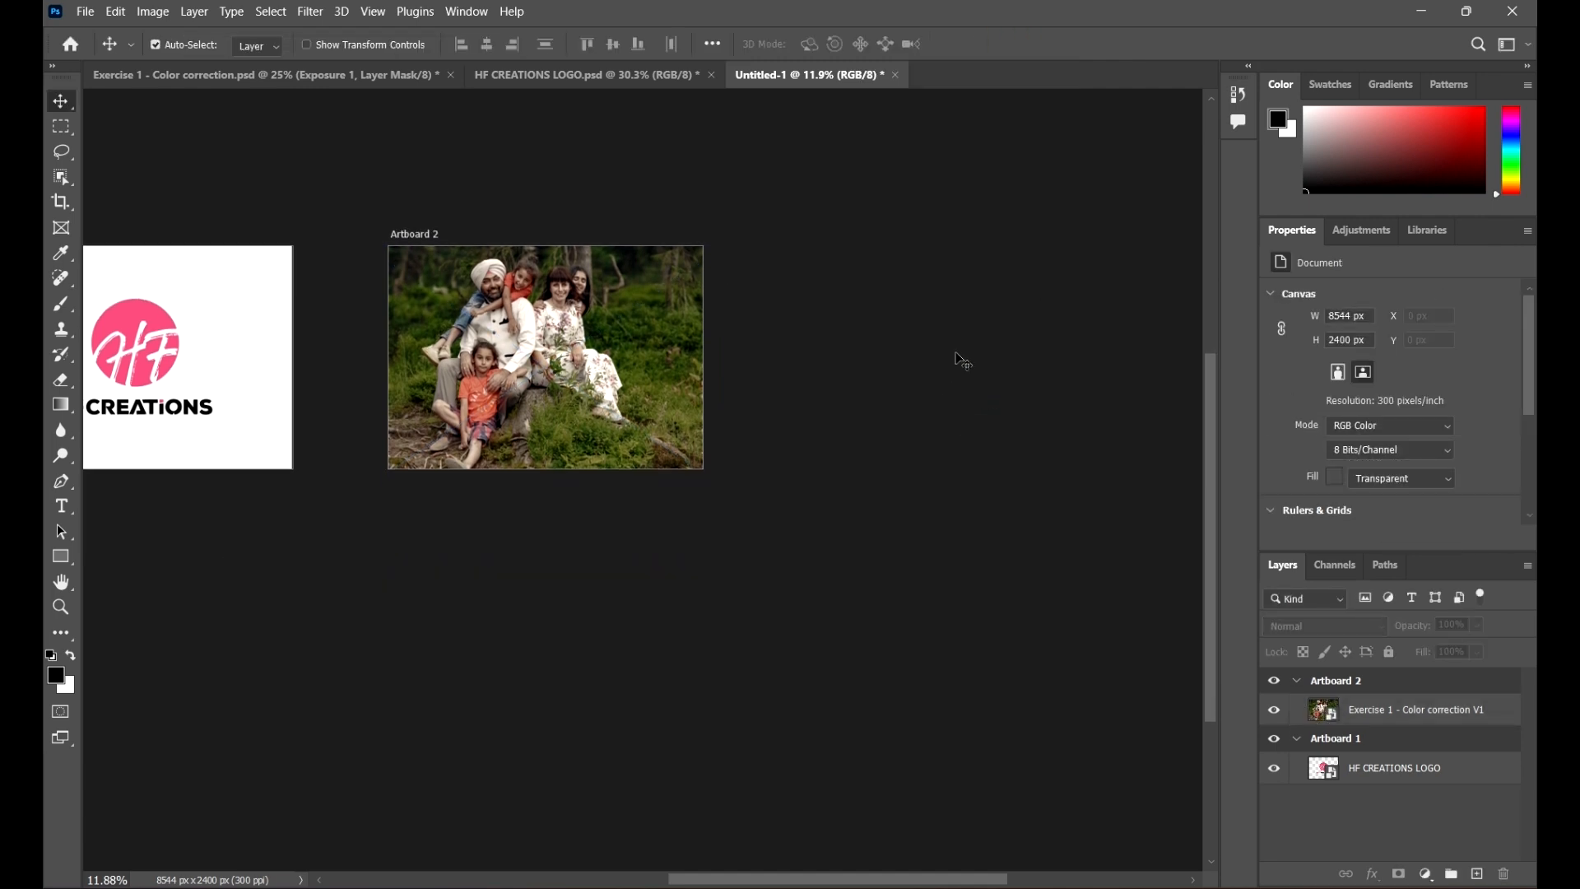
scroll(1005, 392, "down", 2)
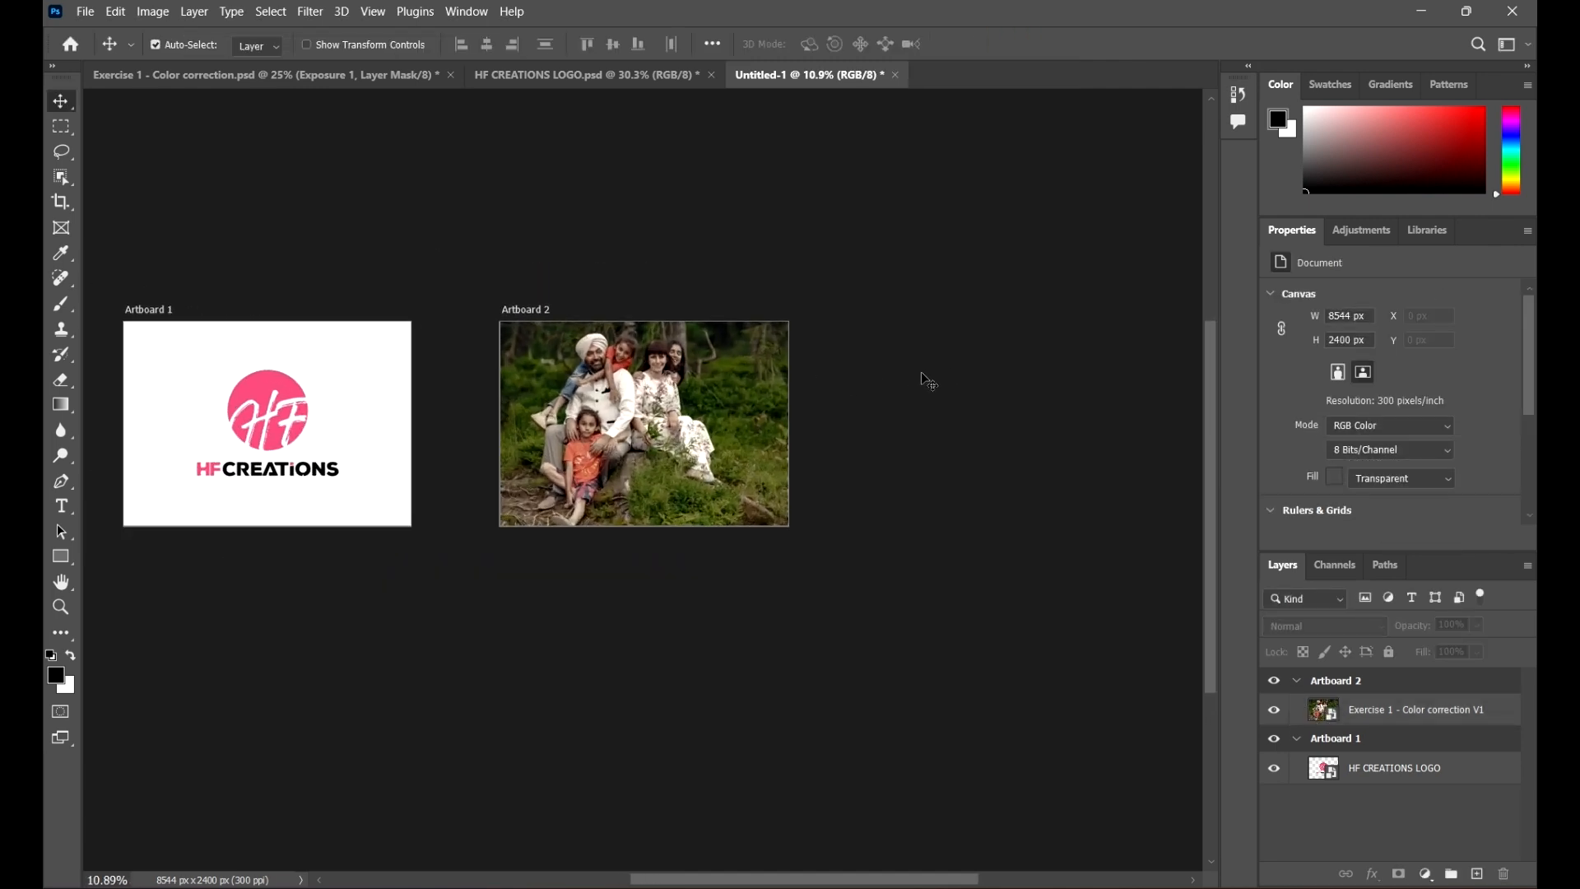
left_click_drag(428, 399, 511, 357)
left_click_drag(943, 359, 724, 359)
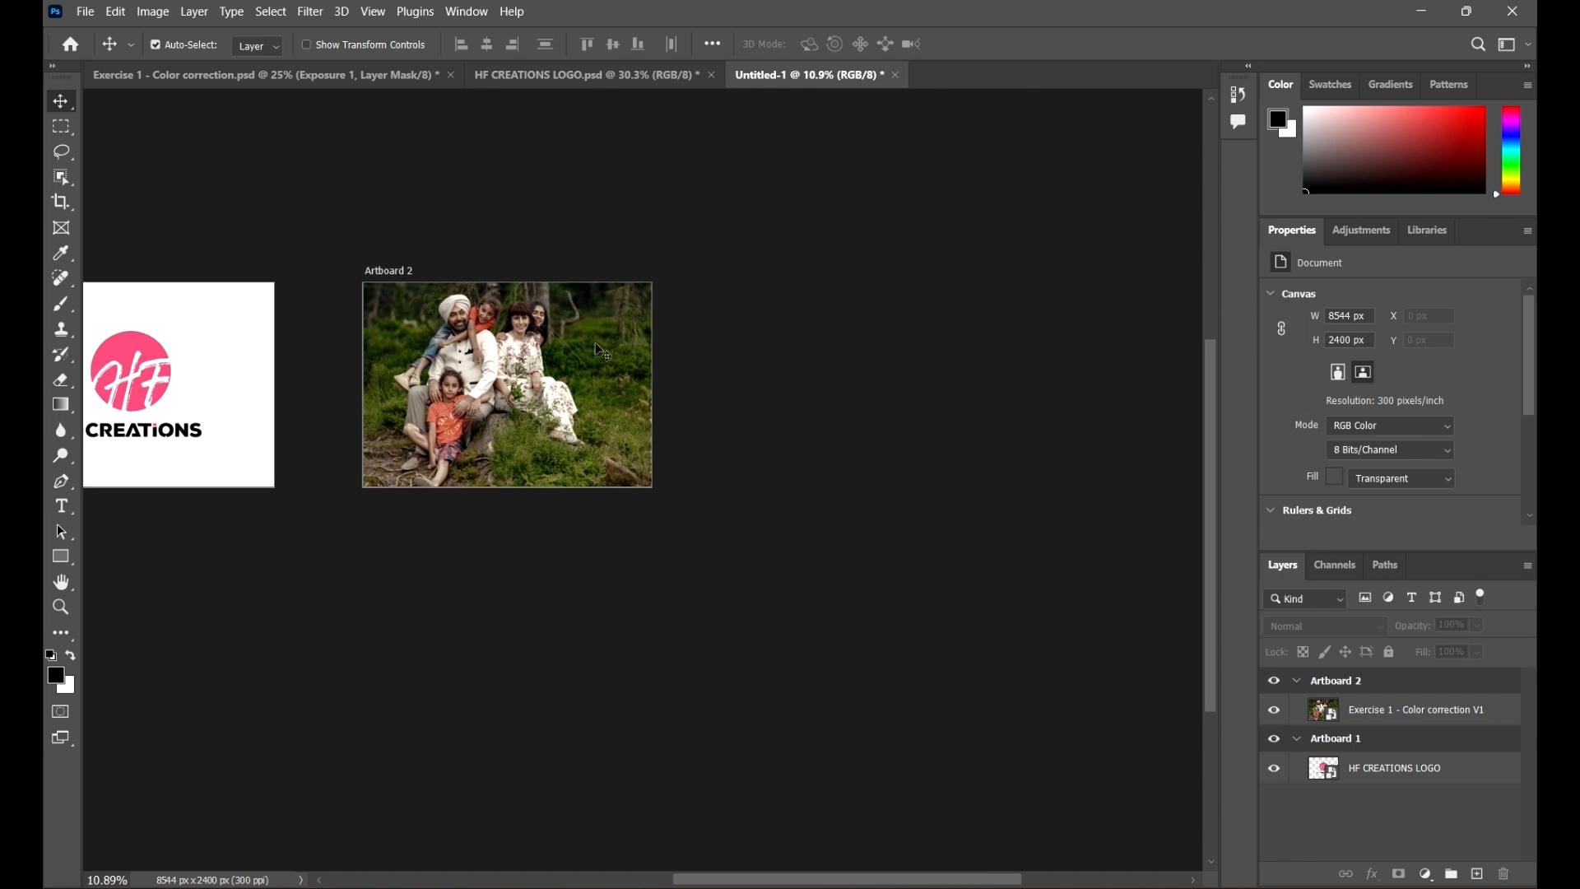
left_click(391, 273)
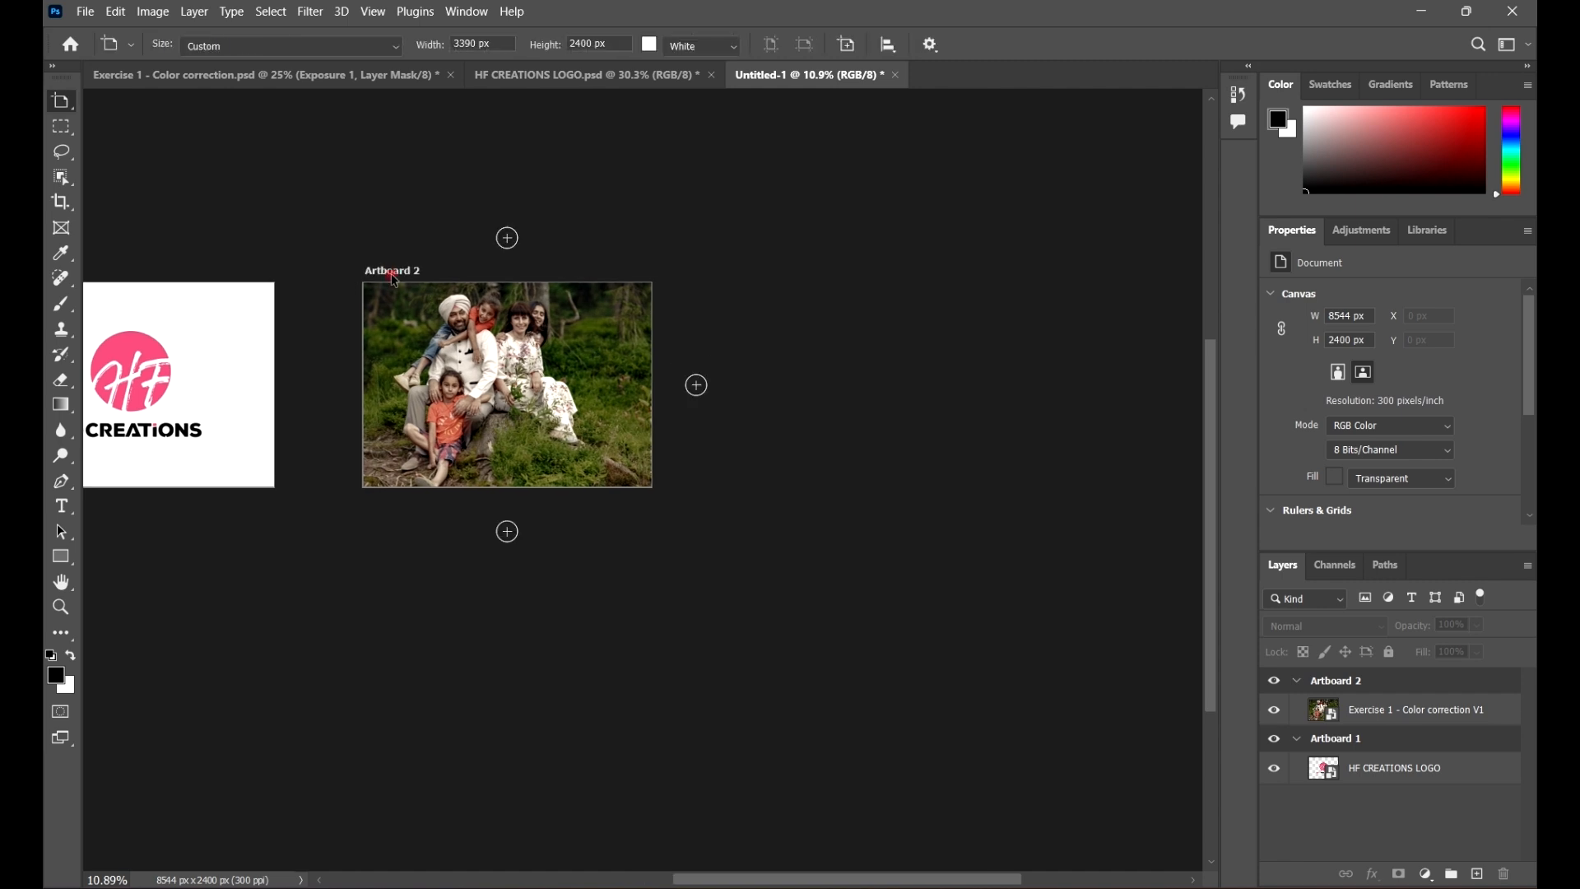
left_click(696, 385)
left_click_drag(387, 290, 708, 392)
scroll(658, 332, "up", 3)
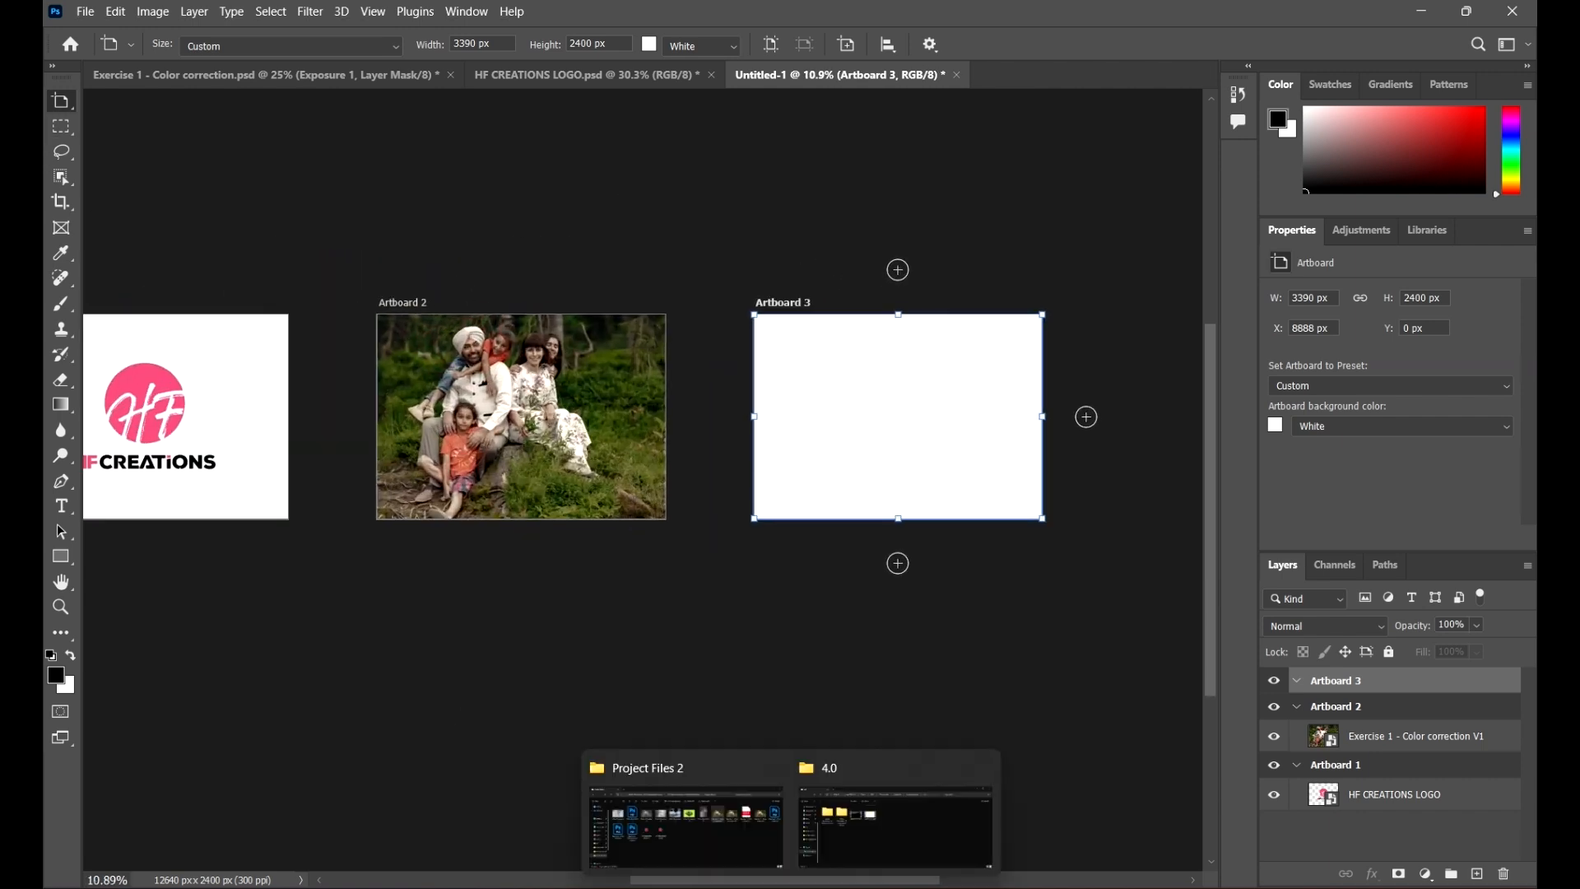
Step: Place the Color Correction 5 image from Project Files 2 into Artboard 3, scaled to fill it
left_click(703, 823)
left_click(1248, 334)
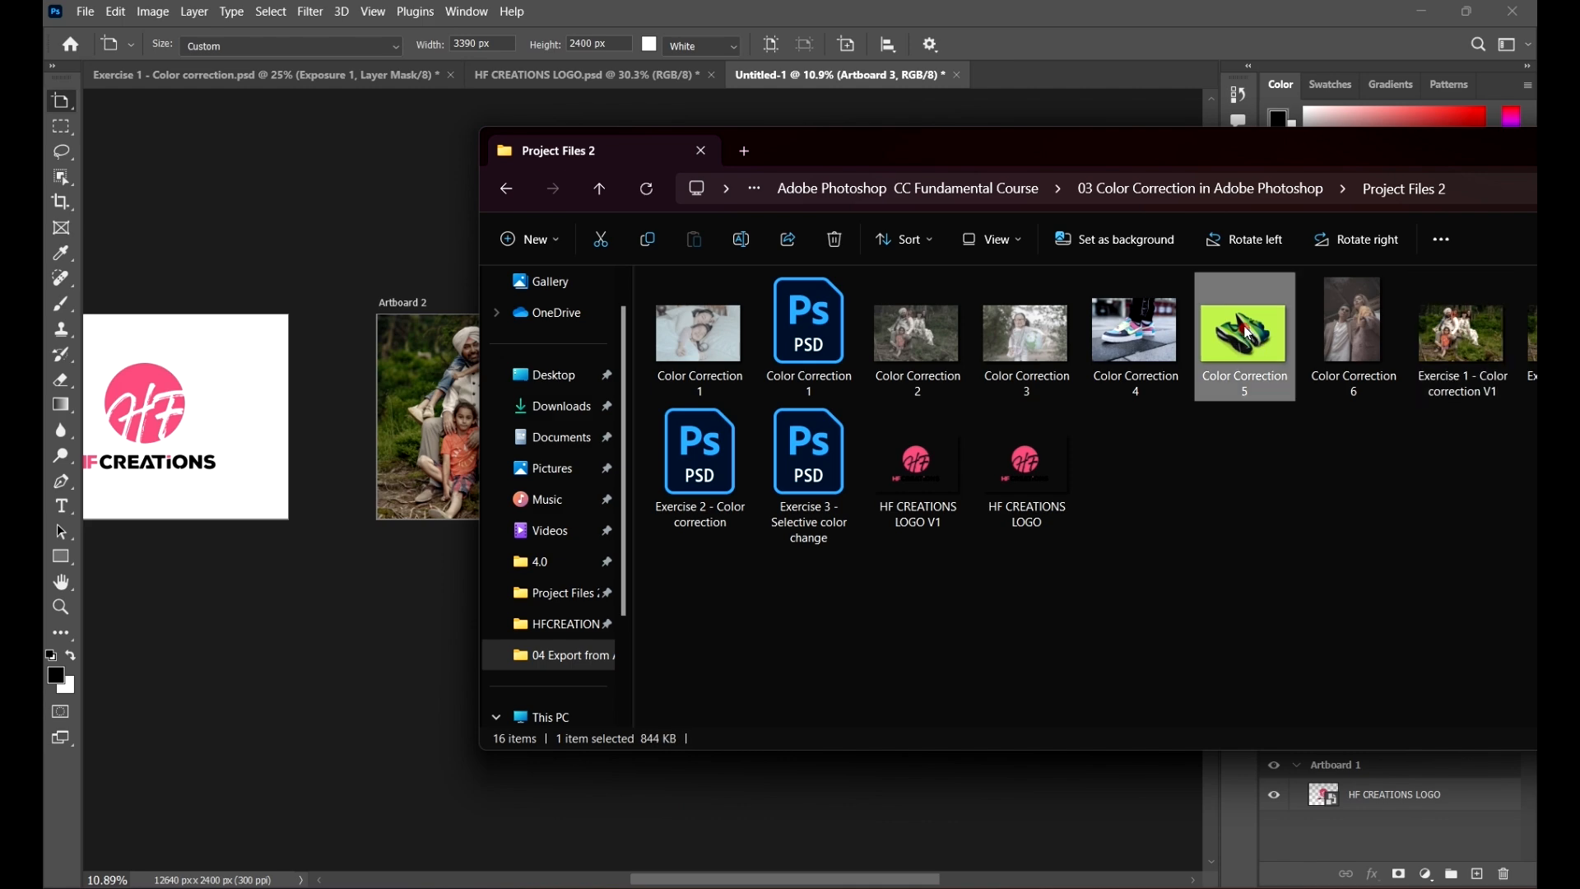
left_click_drag(1093, 156, 1018, 562)
left_click_drag(1190, 753, 916, 417)
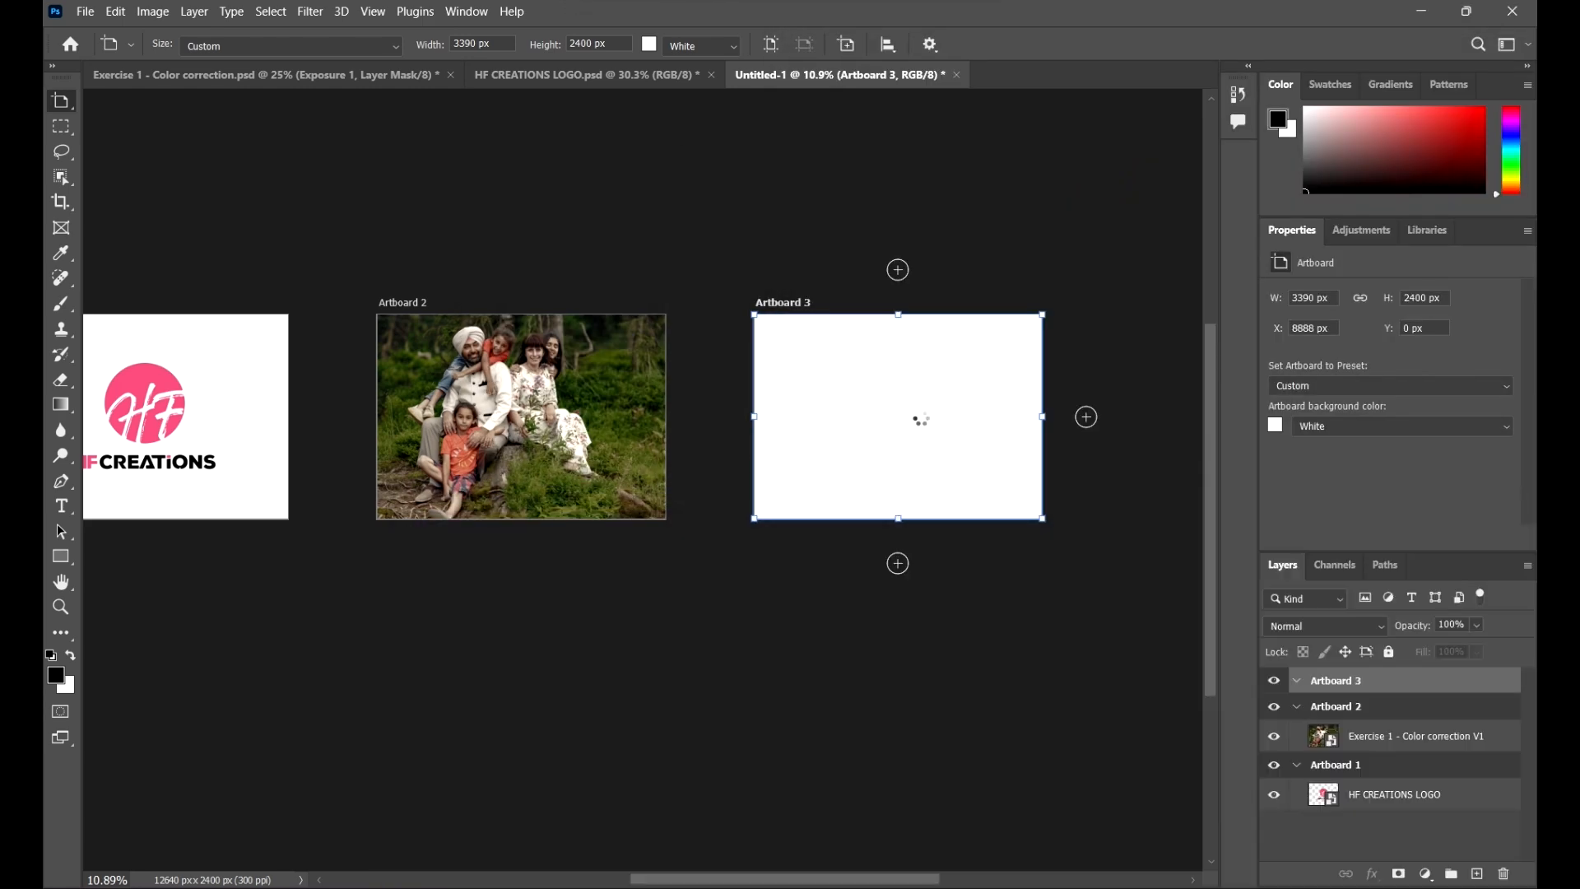
mouse_move(1043, 513)
left_mouse_down()
mouse_move(1061, 526)
mouse_move(996, 437)
mouse_move(1054, 515)
mouse_move(970, 437)
mouse_move(1022, 502)
mouse_move(955, 461)
mouse_move(1034, 536)
mouse_move(1063, 548)
mouse_move(1065, 526)
mouse_move(1072, 546)
mouse_move(1049, 524)
mouse_move(1078, 540)
mouse_move(1058, 513)
left_mouse_up()
left_click(1008, 46)
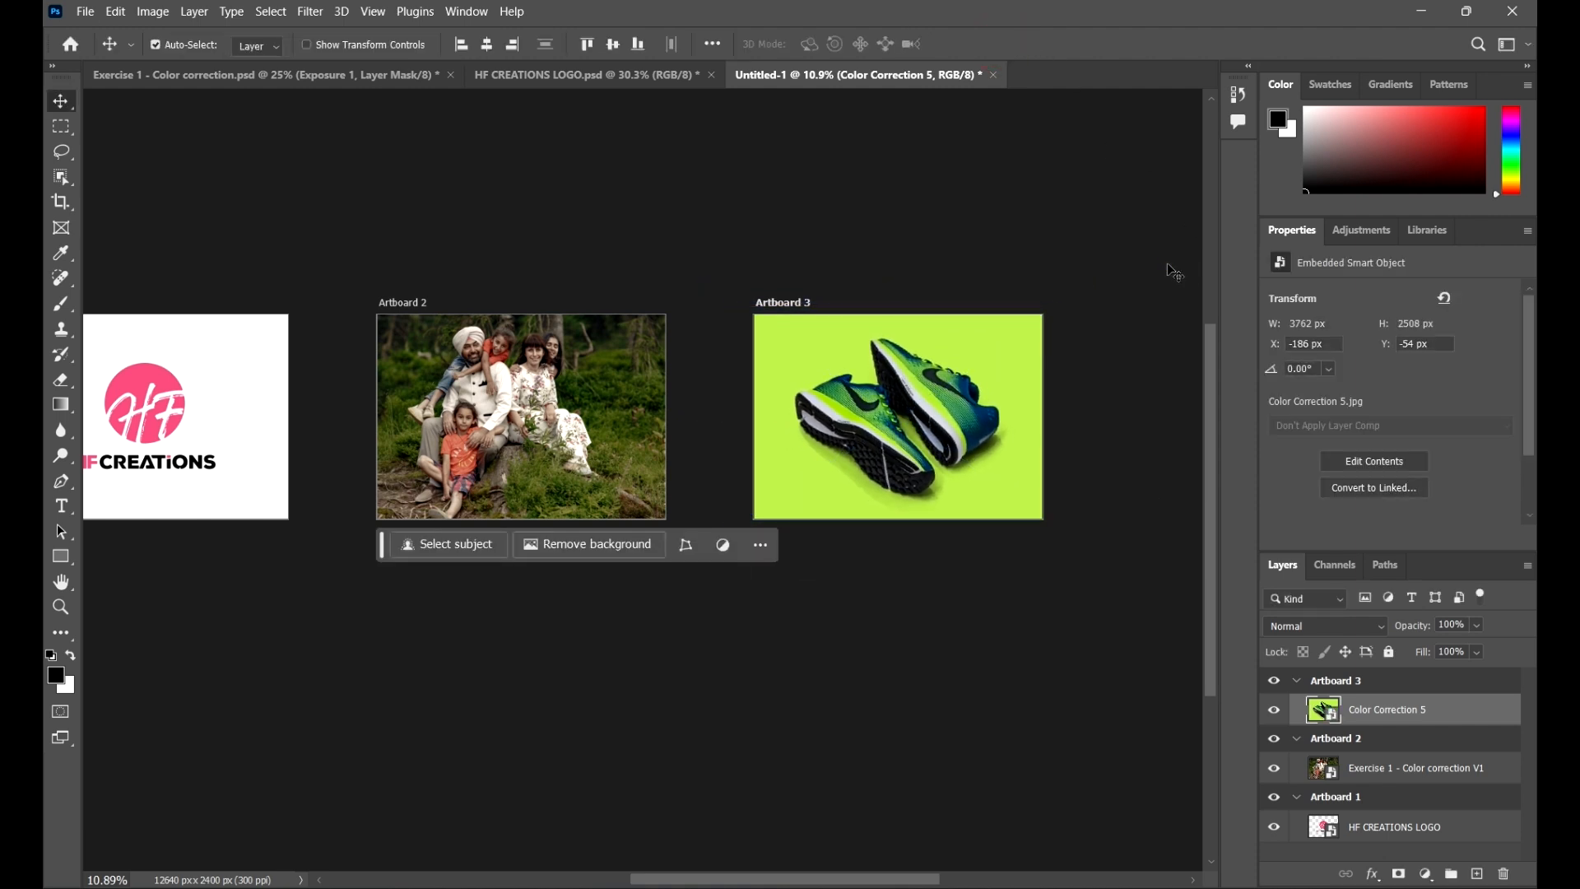
Step: Nudge Artboard 3 slightly closer to Artboard 2
left_click(1163, 264)
left_click_drag(913, 327, 901, 328)
left_click(1044, 177)
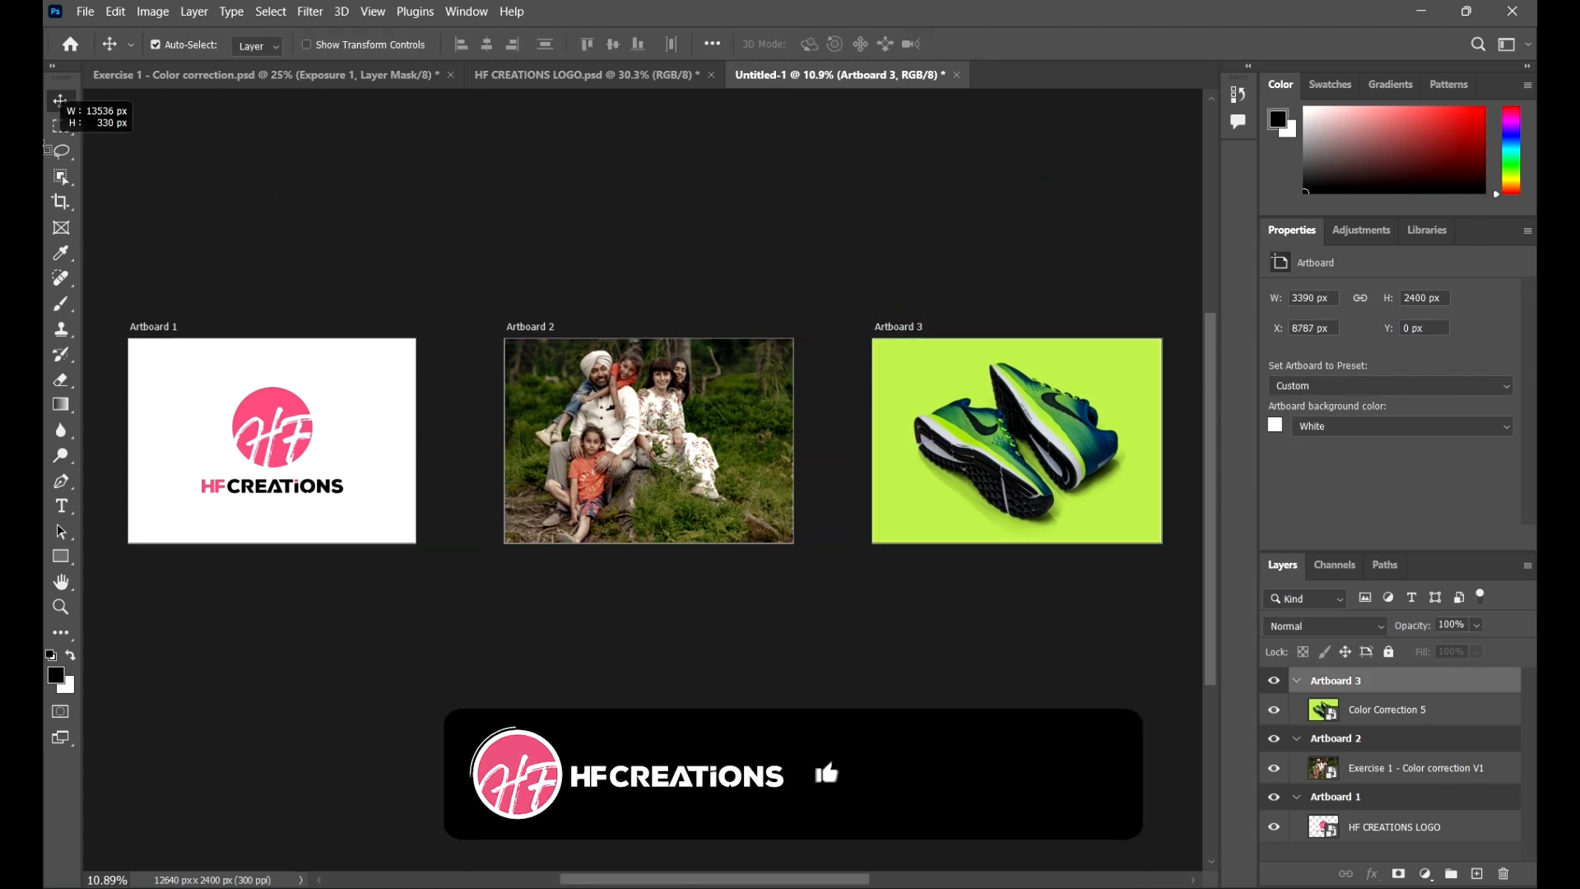
left_click_drag(87, 118, 858, 379)
left_click(501, 343)
scroll(307, 286, "down", 10)
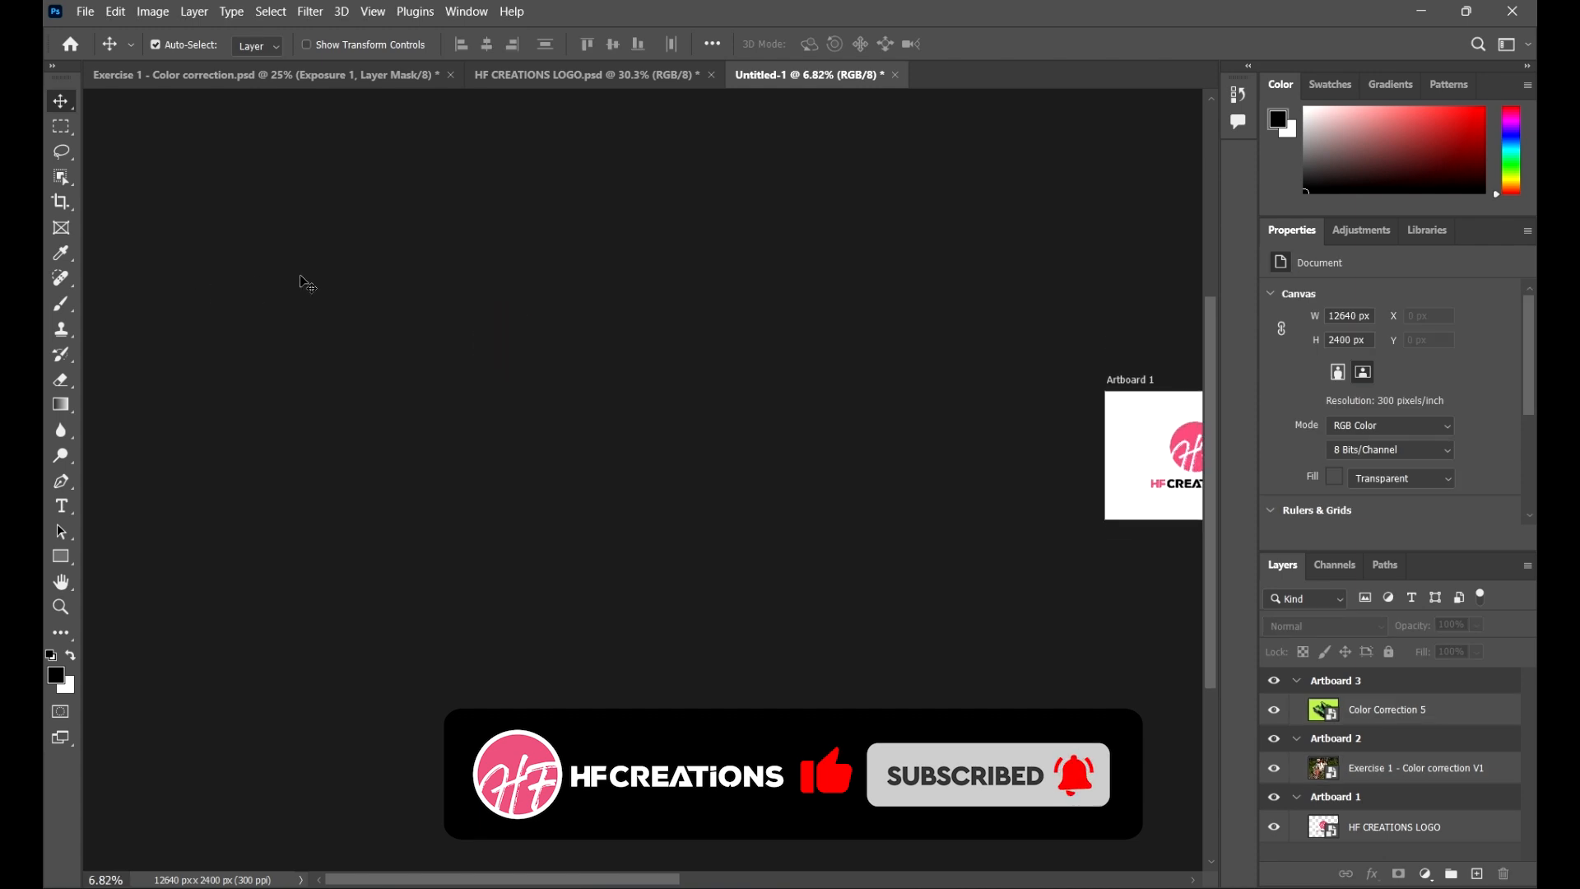
left_click_drag(968, 480, 613, 422)
scroll(848, 313, "up", 5)
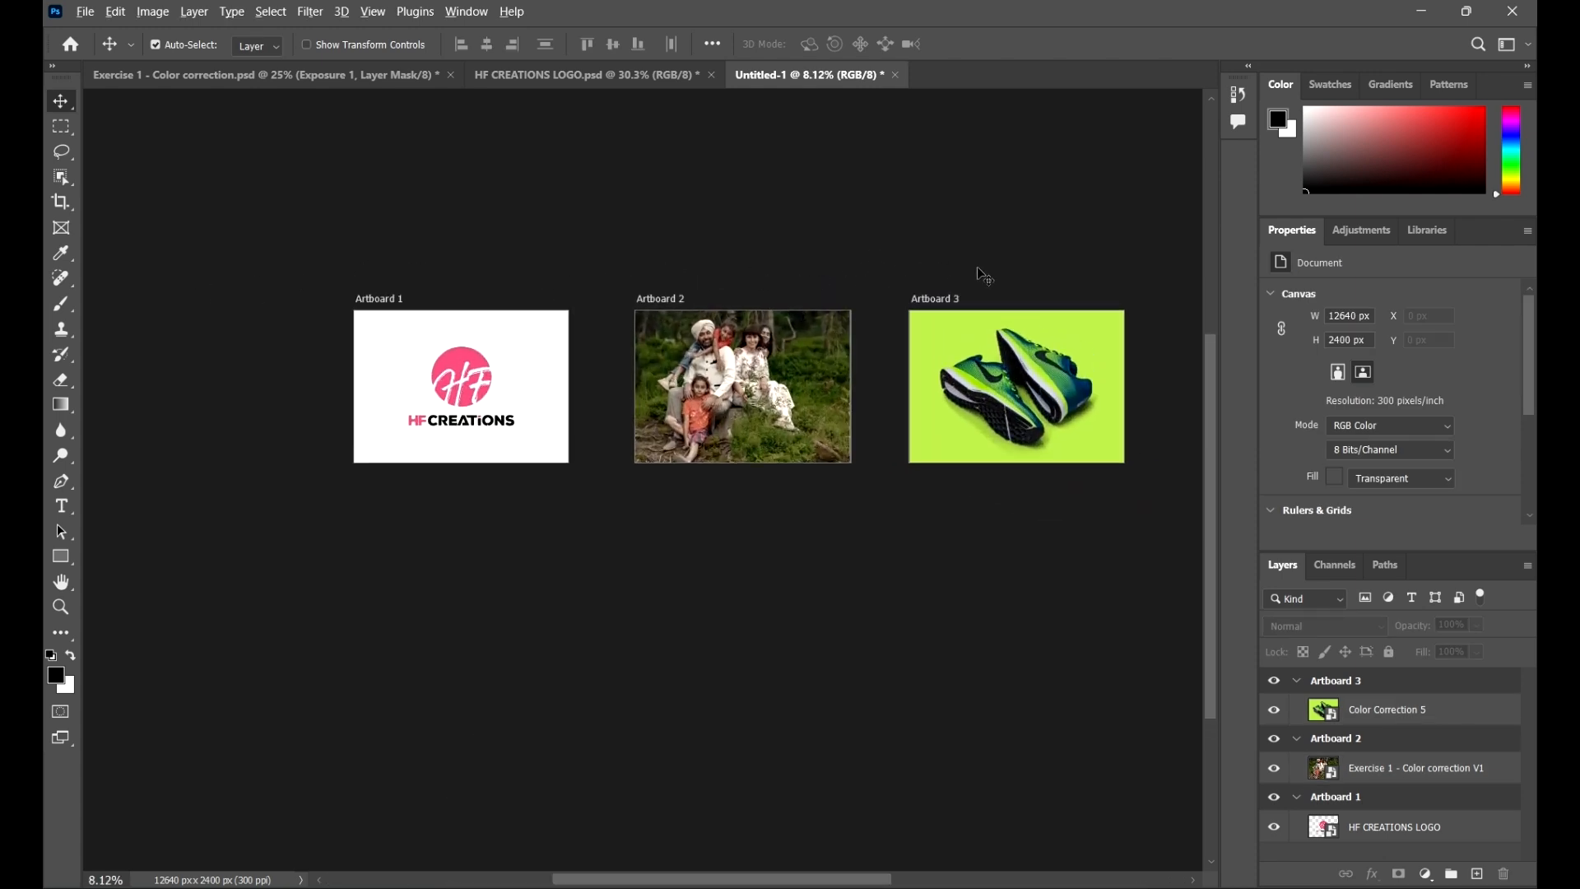
scroll(979, 264, "up", 1)
left_click_drag(969, 508, 932, 525)
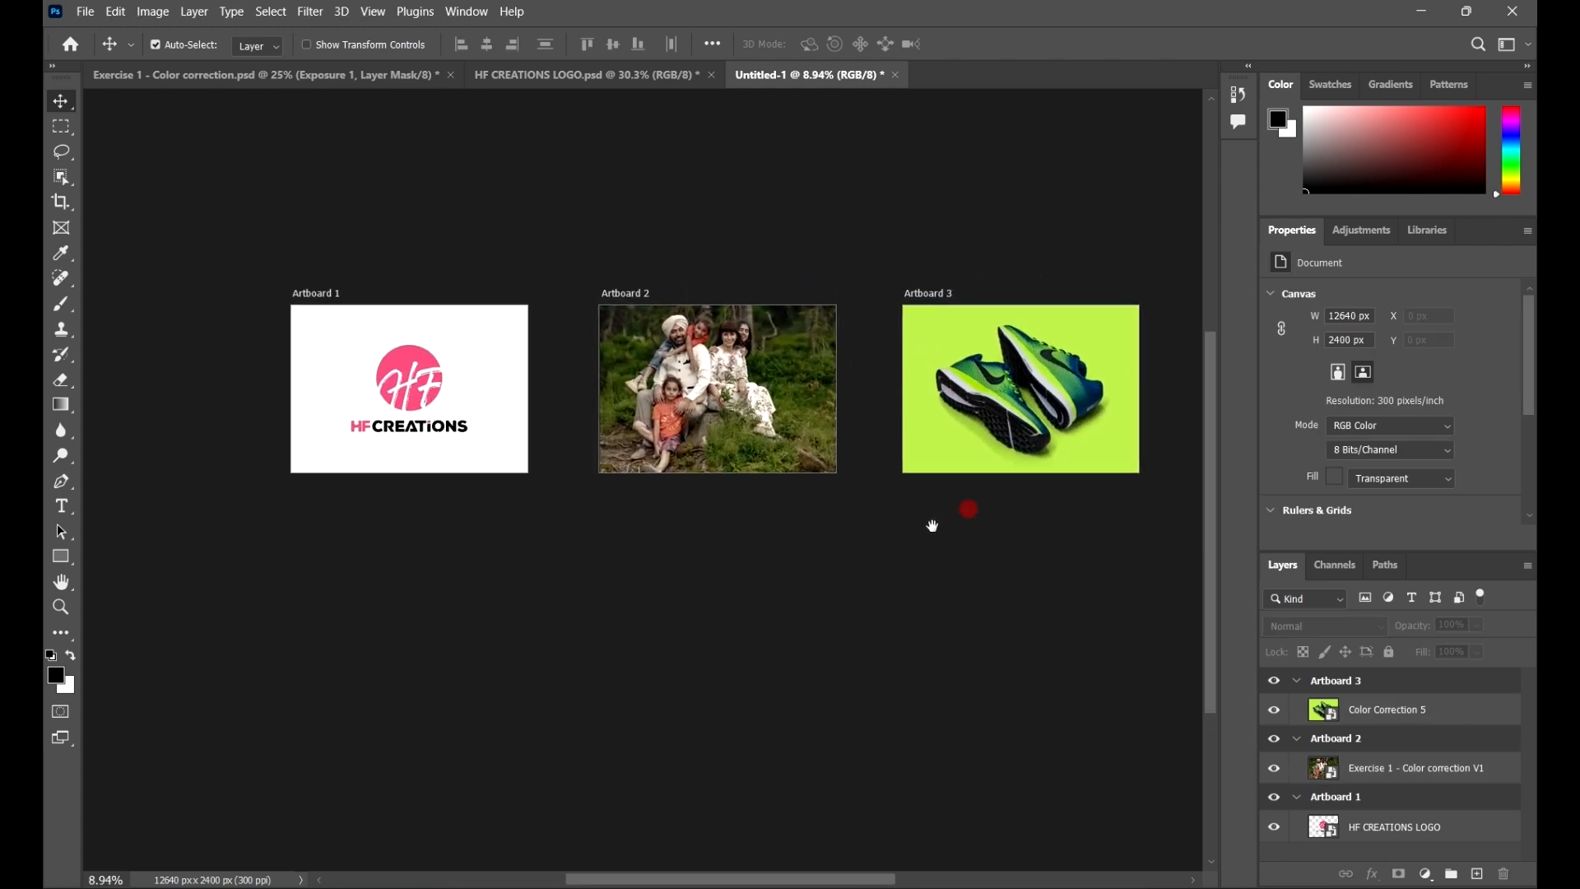
Step: Open the Export As dialog to review the three artboards, then close it
left_click(85, 12)
left_click(150, 311)
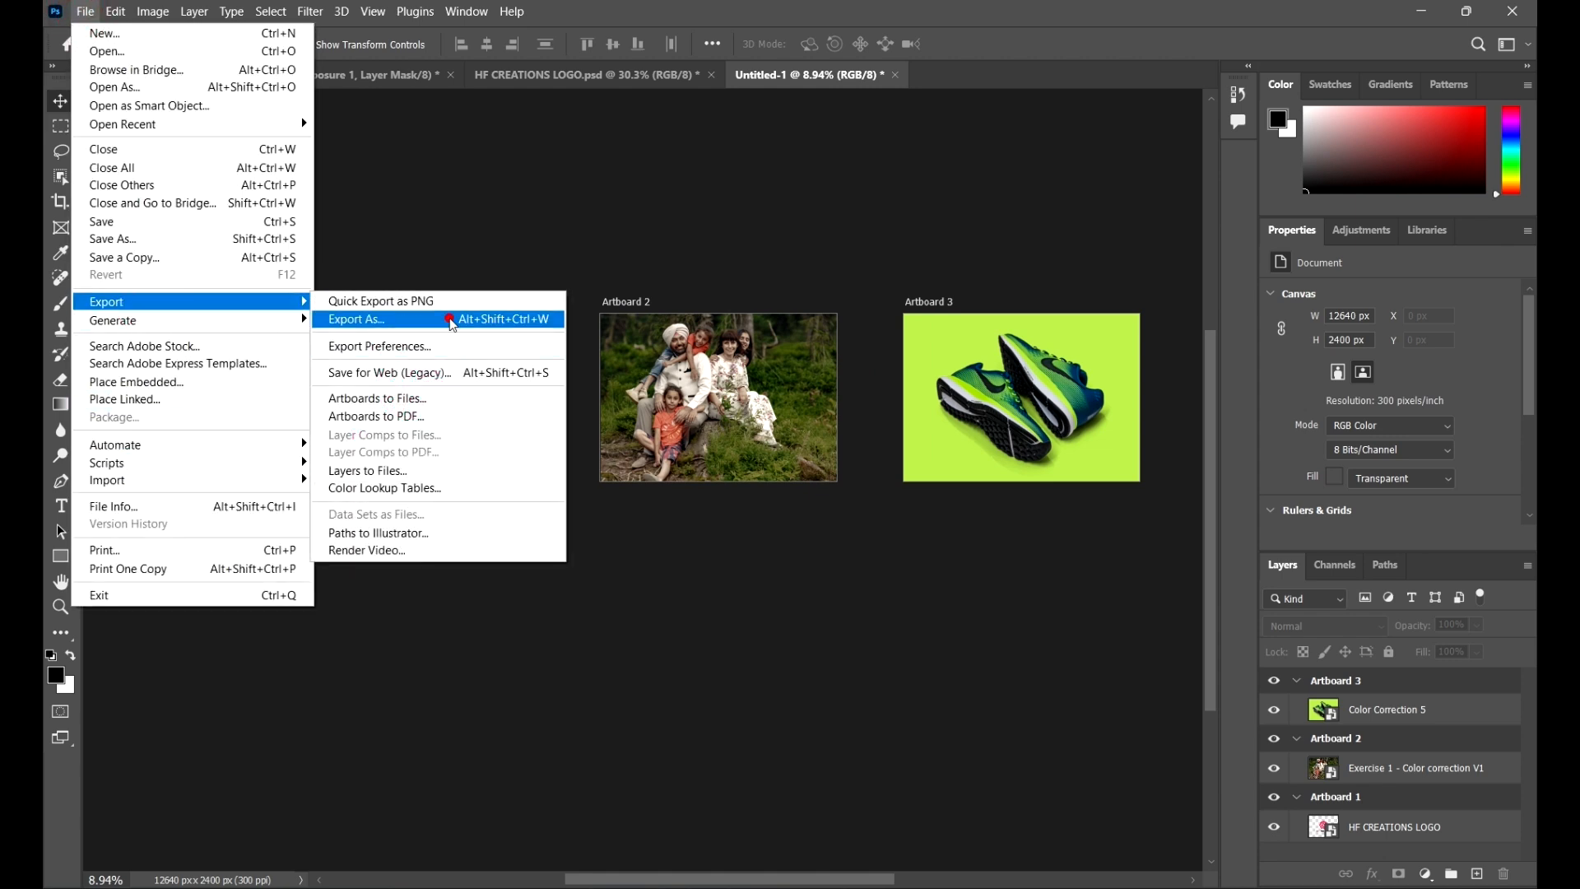
left_click(452, 320)
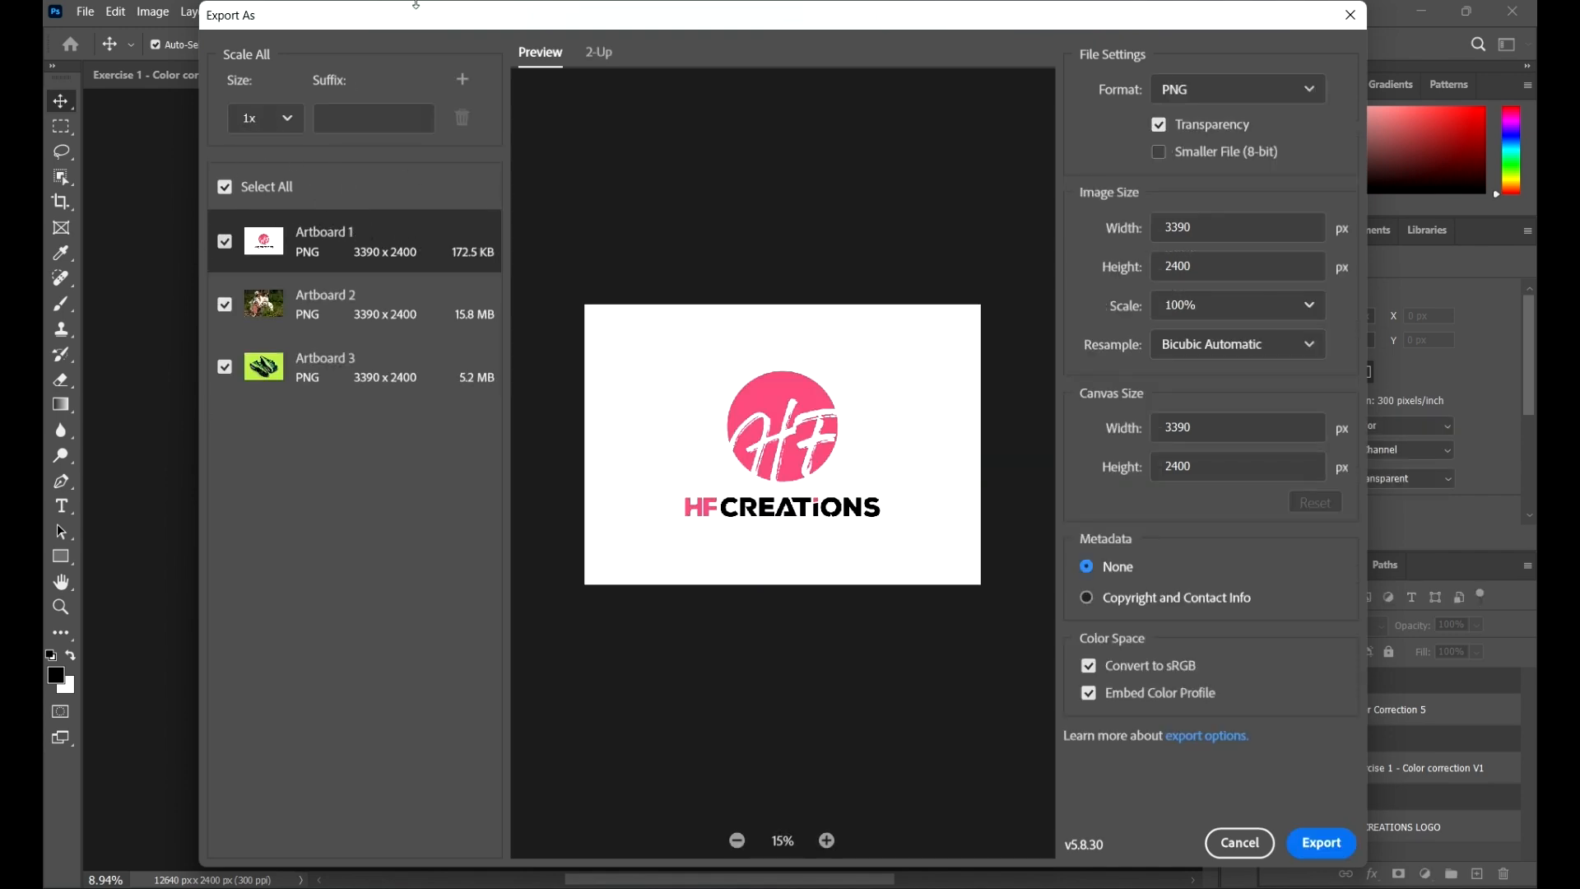
left_click_drag(426, 16, 912, 47)
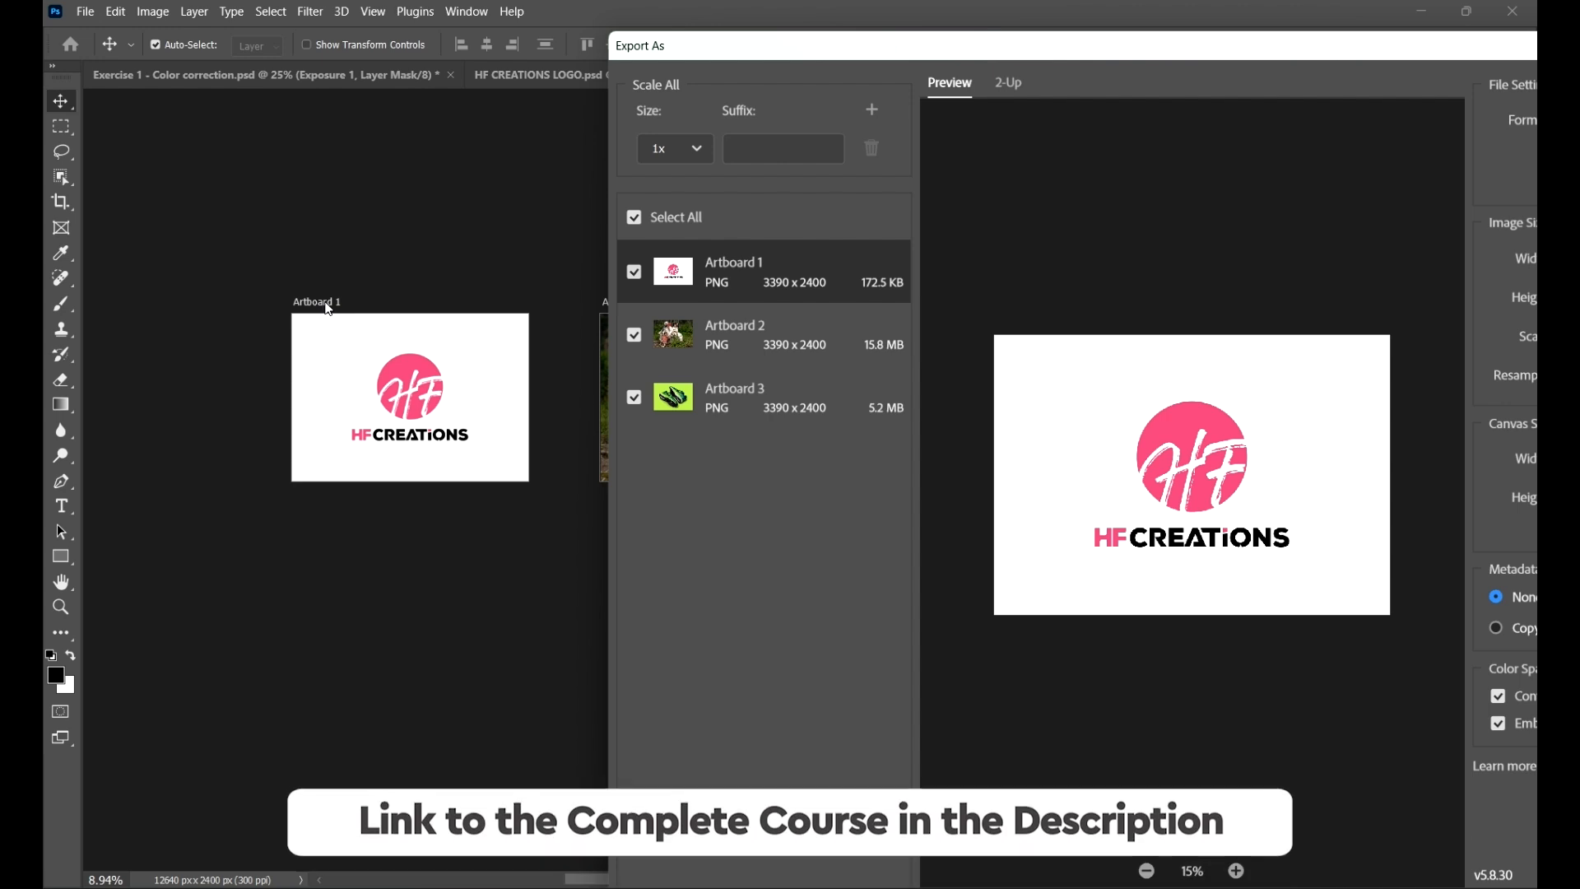
left_click_drag(1053, 52, 530, 128)
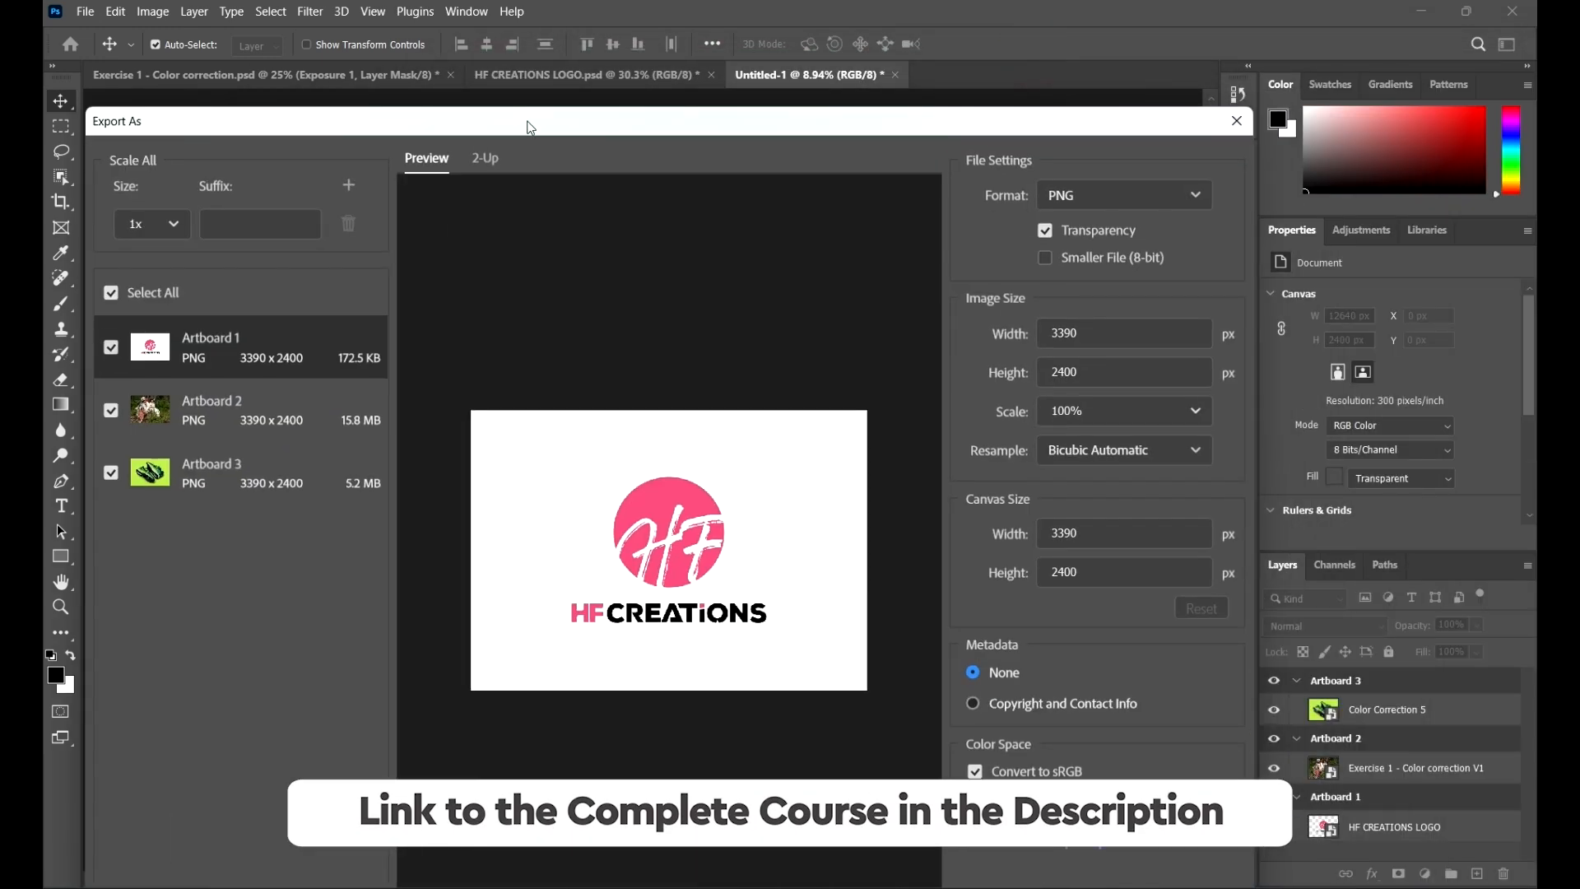
left_click(1236, 121)
Step: Rename Artboard 1 to Logo
left_click(320, 302)
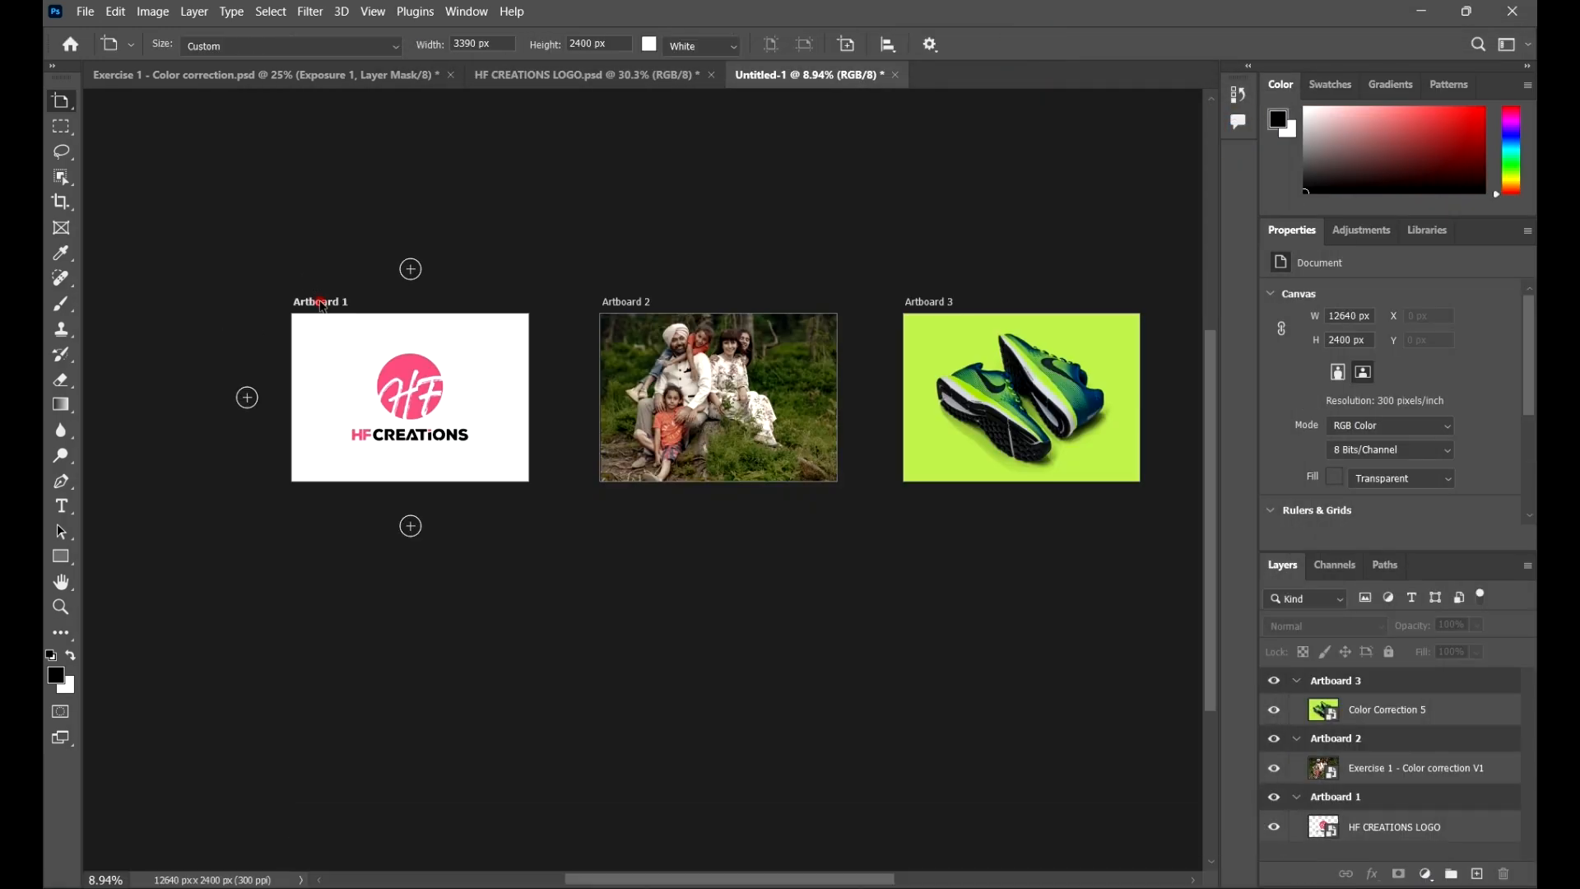
left_click(318, 303)
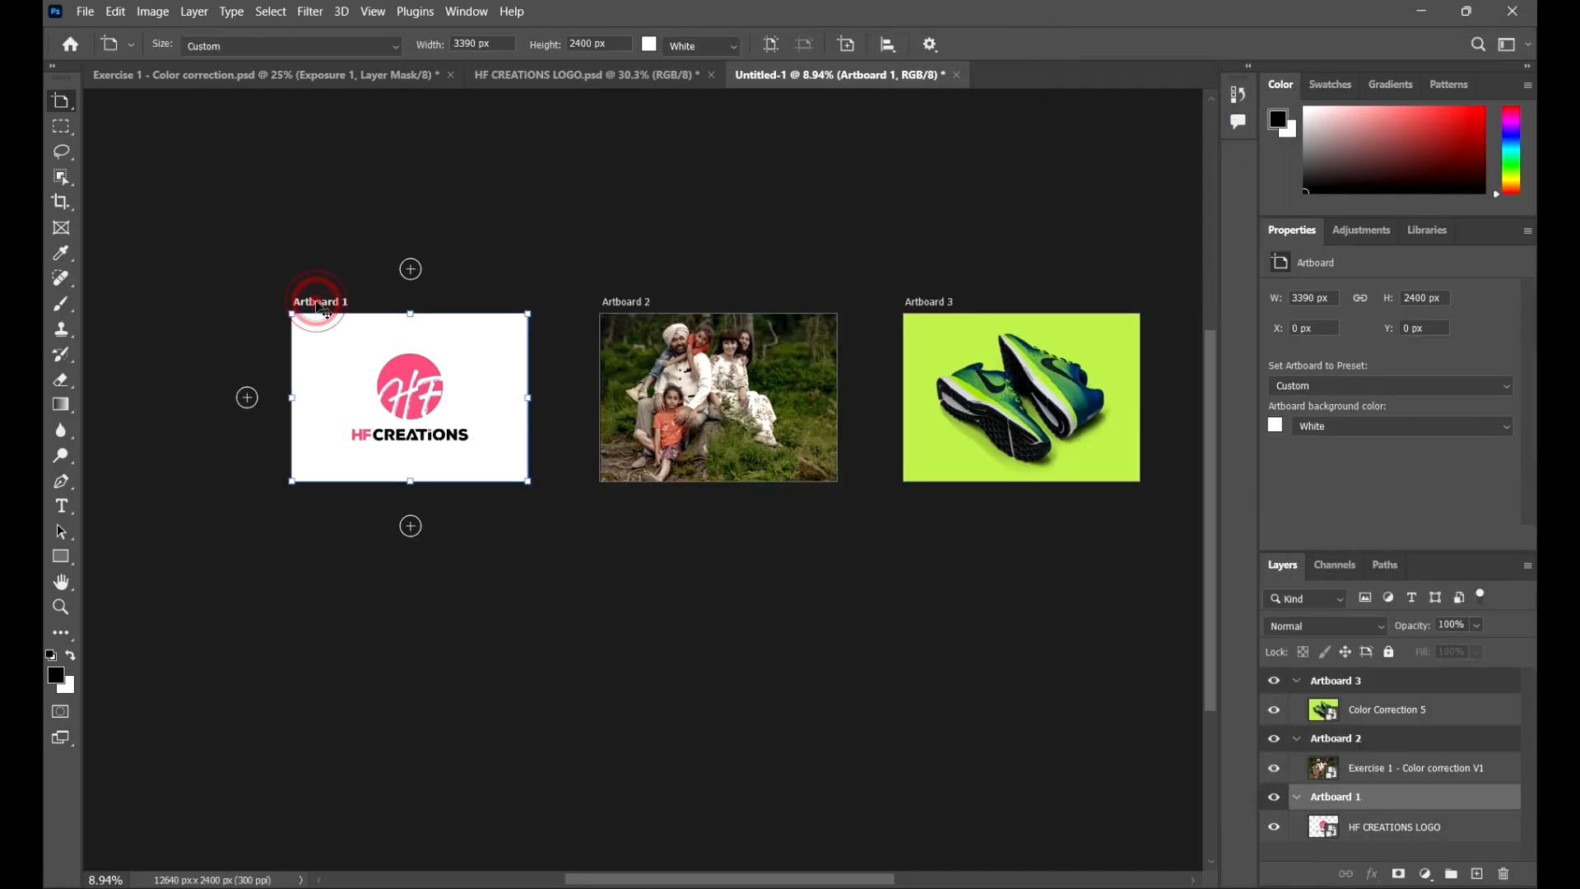
double_click(1341, 798)
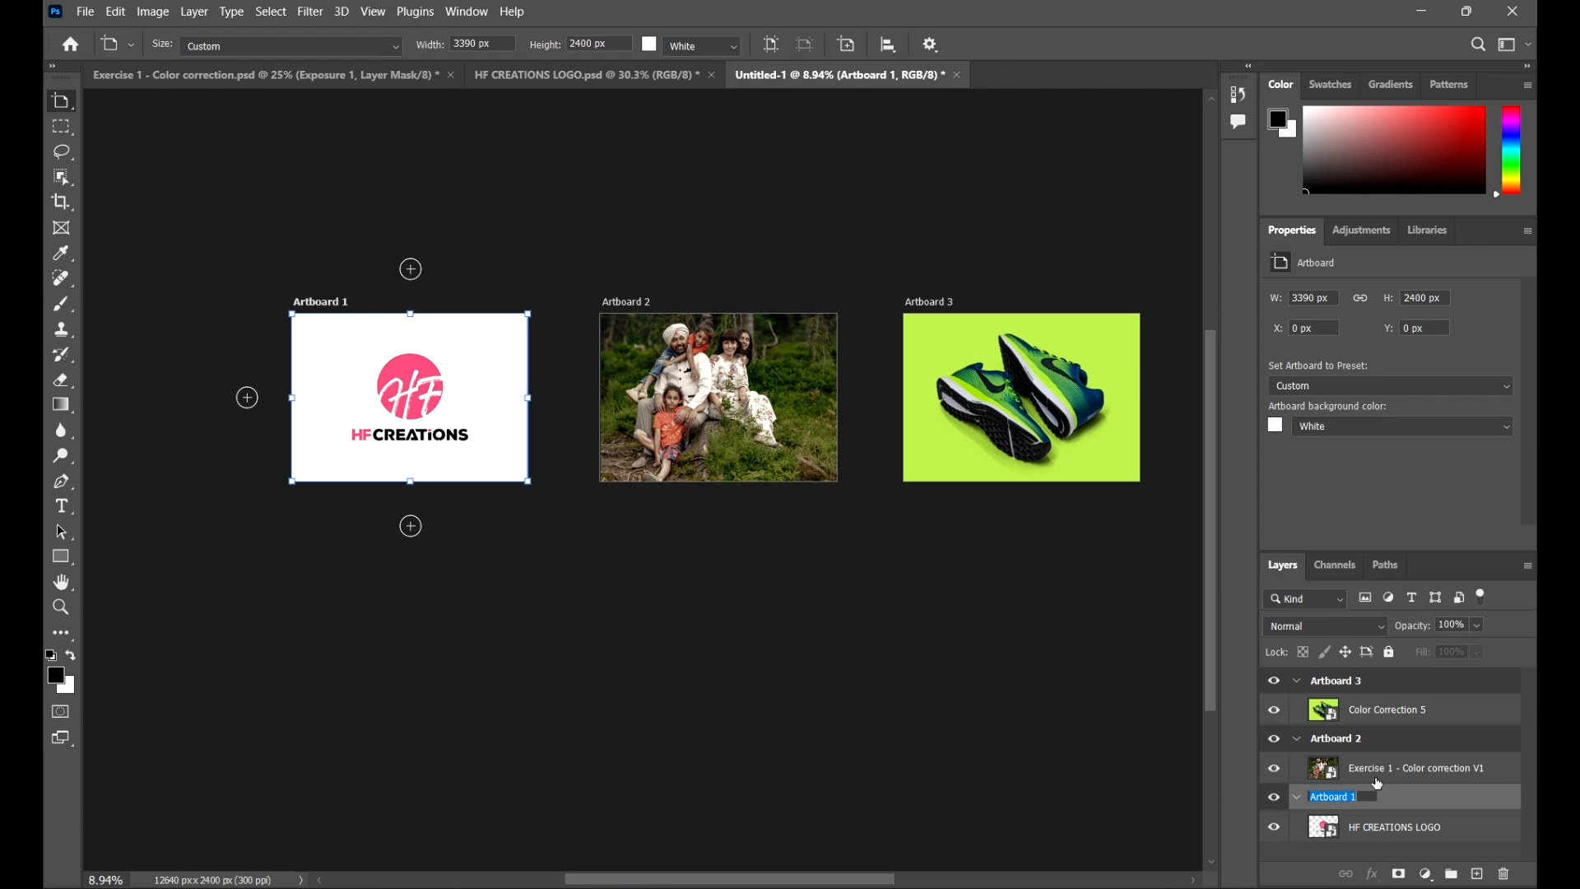
type("Logo")
left_click(494, 682)
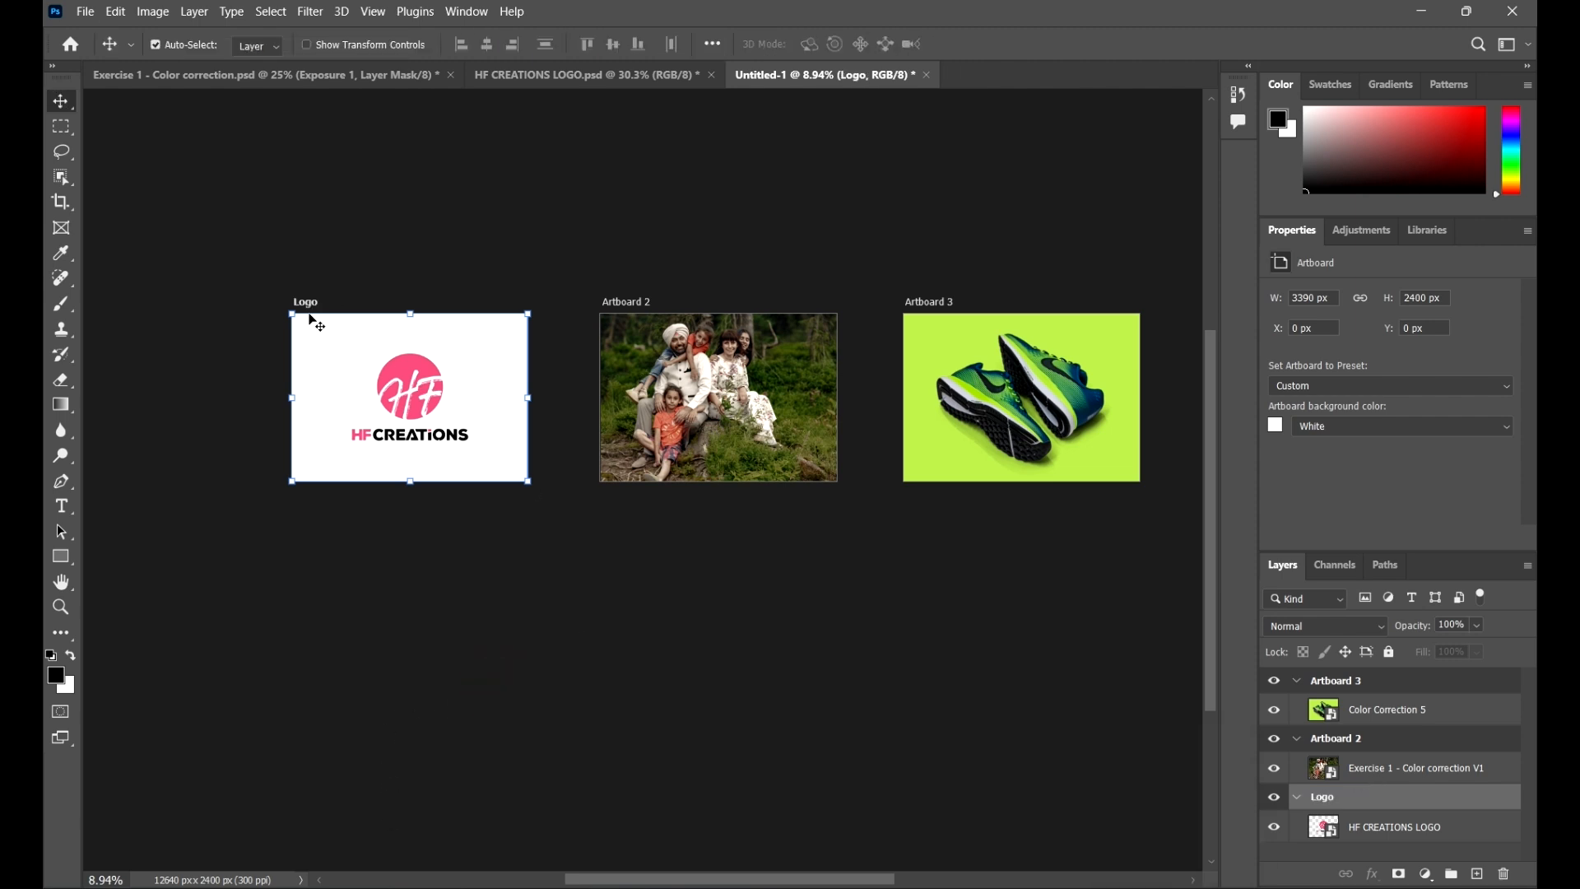
Step: Rename Artboard 2 to Family Image and undo an accidentally created extra artboard
left_click(629, 302)
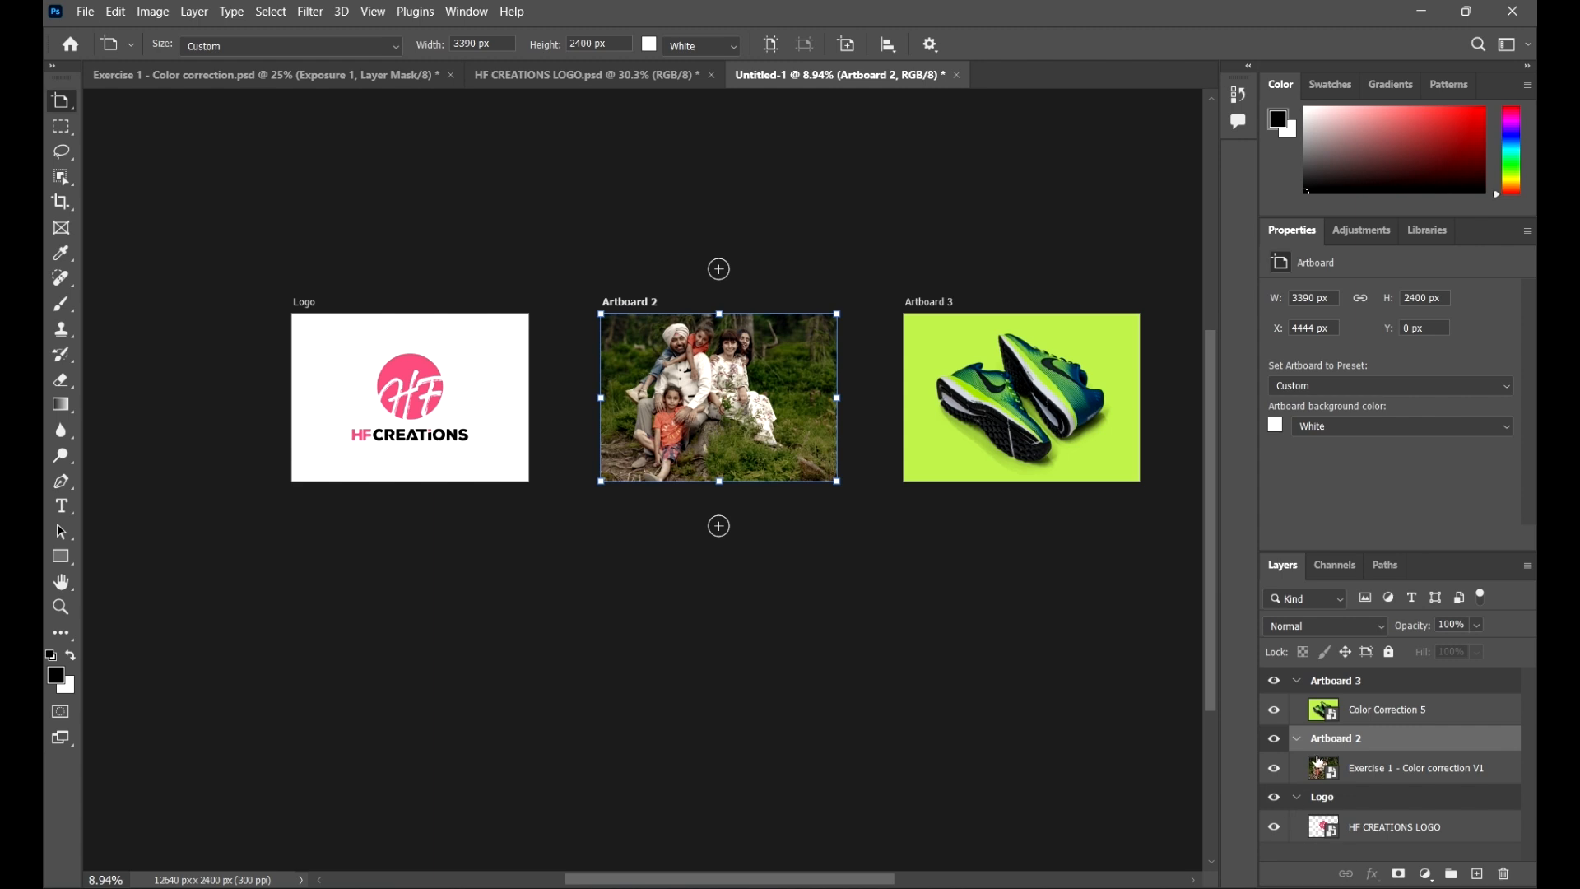
double_click(1352, 735)
type("F")
type("amily Image")
left_click_drag(1044, 659, 1048, 662)
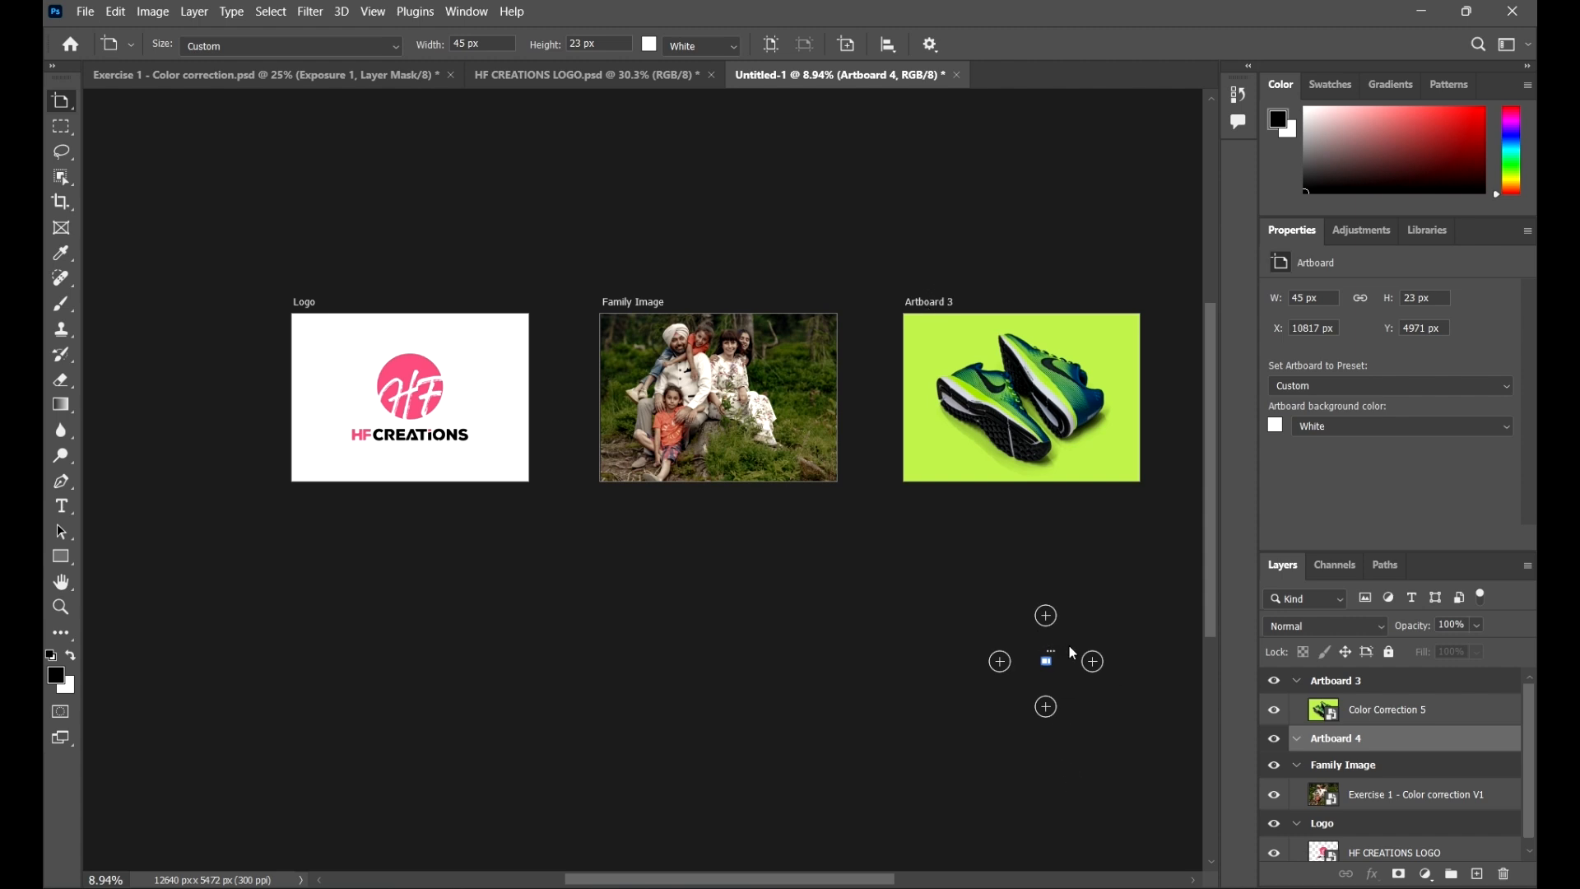
key("ctrl+z")
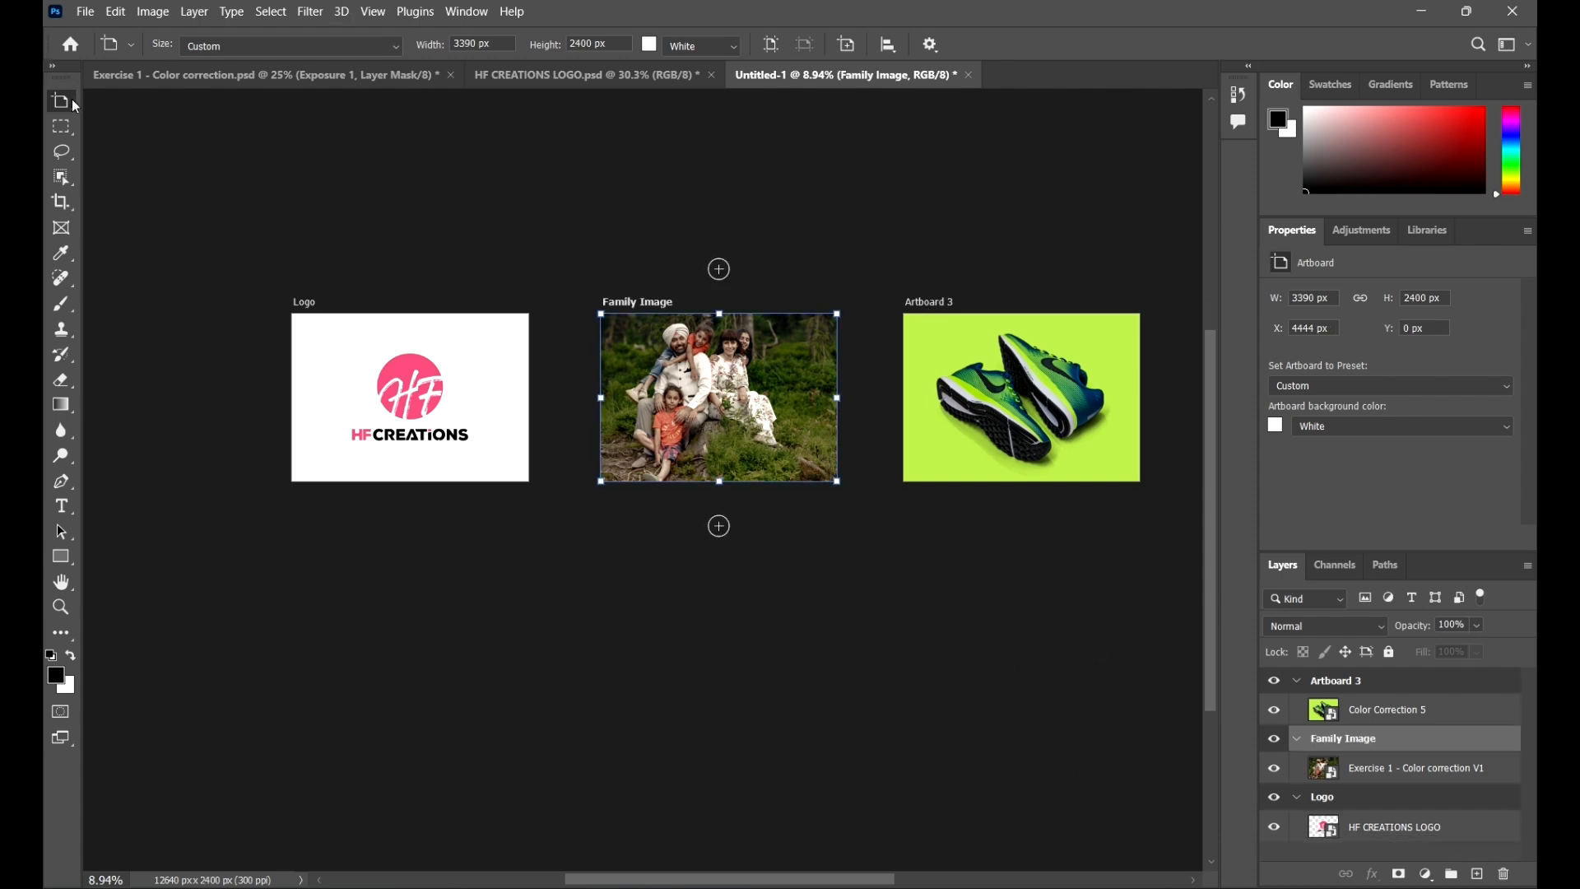
Step: Rename Artboard 3 to Shoe Image
left_click(945, 305)
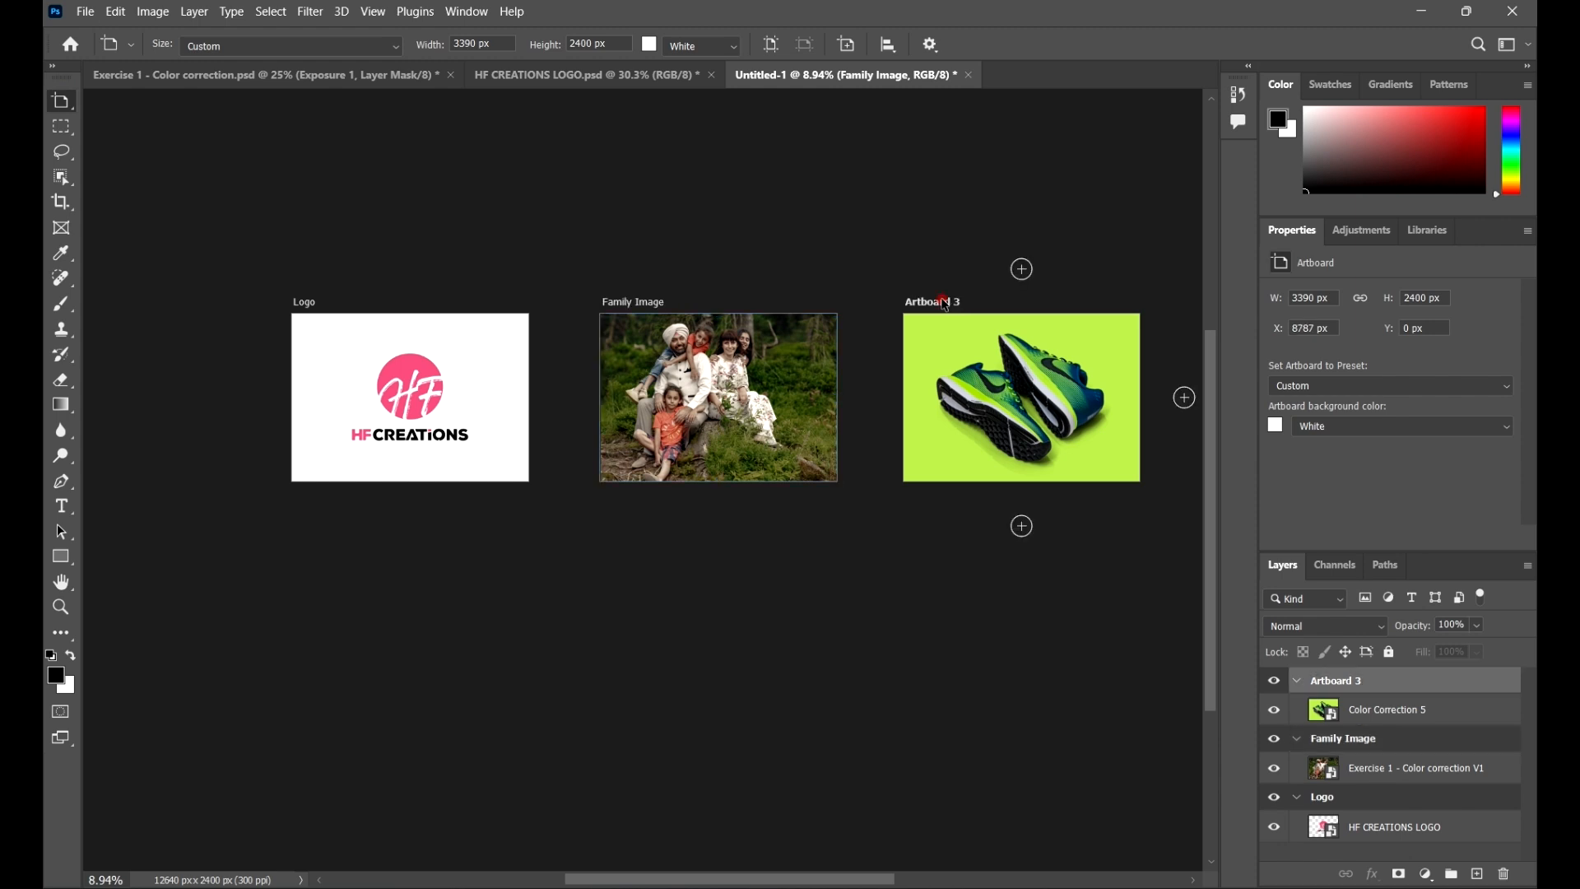
double_click(1354, 682)
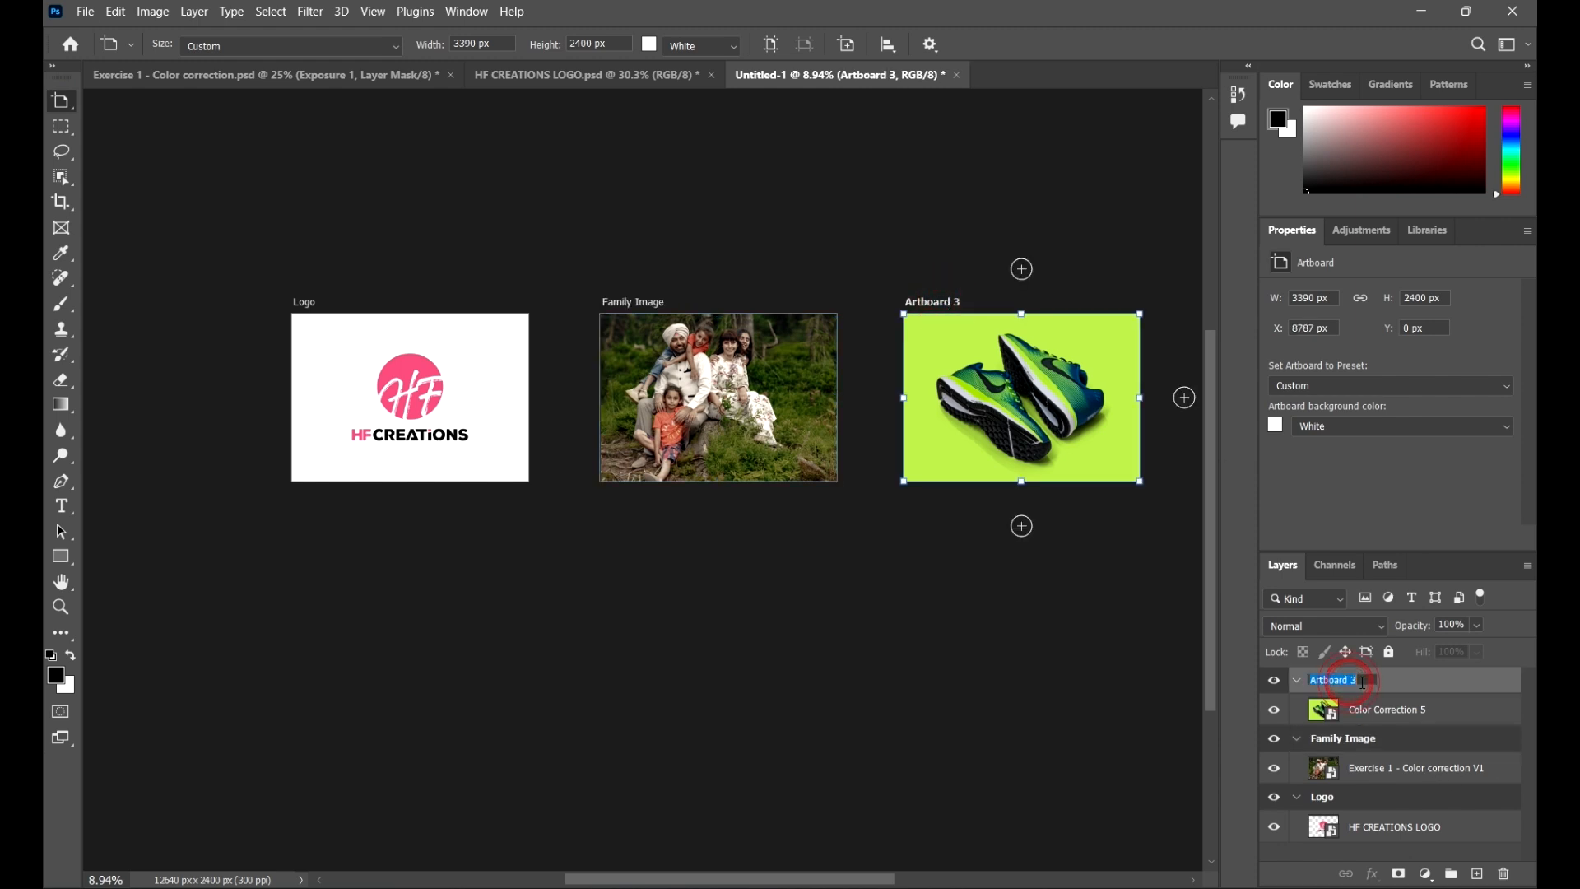
type("Shoe Image")
Step: Switch from the Artboard Tool to the Move Tool and deselect the artboards
left_click(47, 100)
left_click(61, 111)
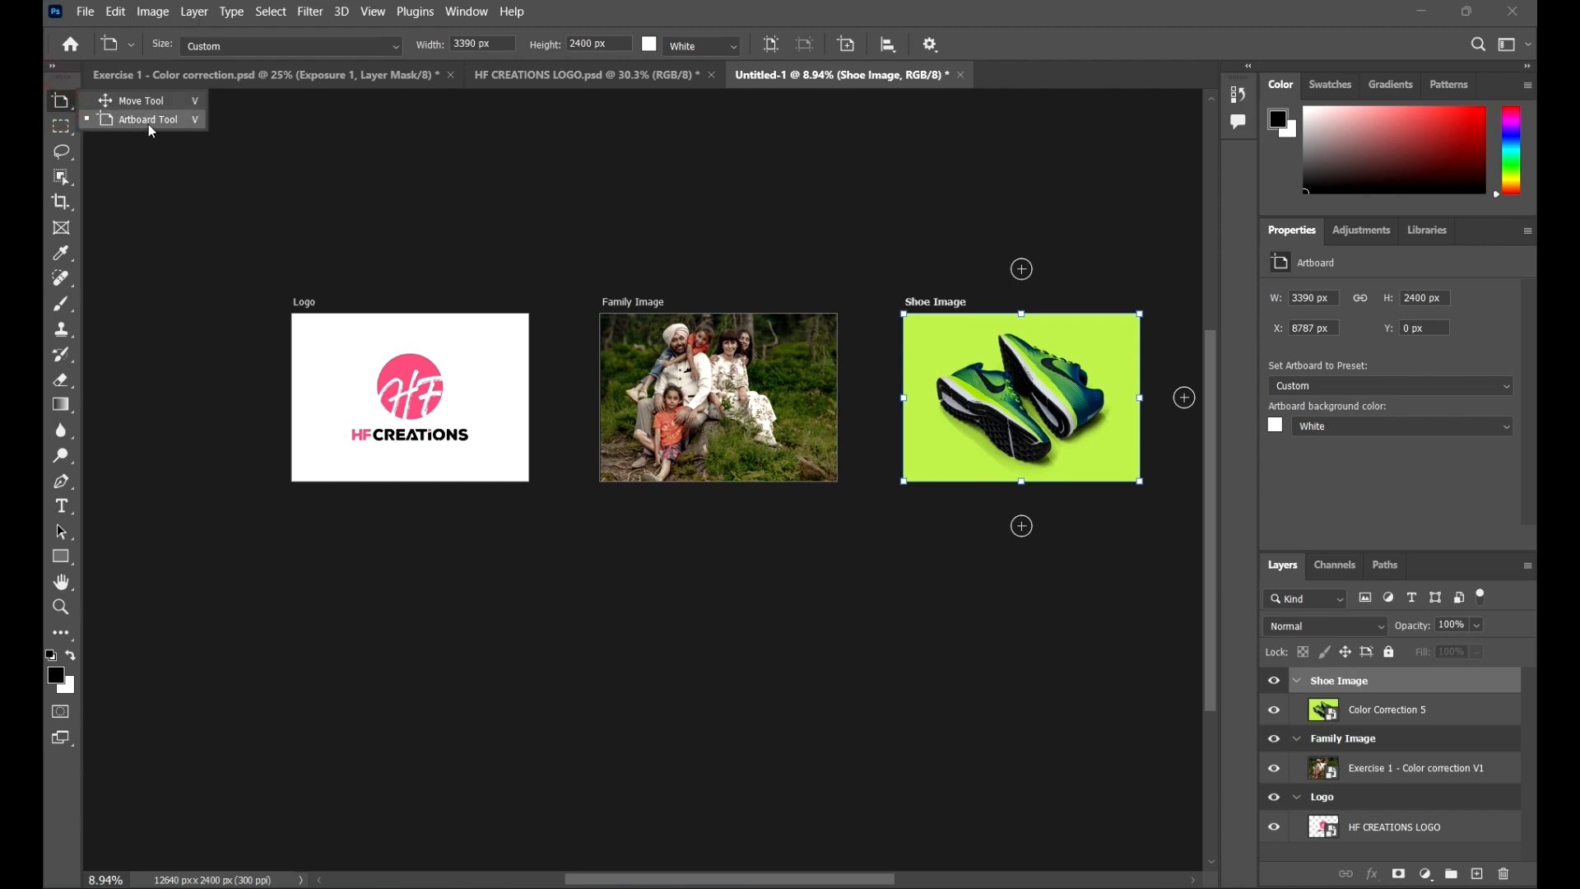
left_click(103, 99)
left_click(468, 182)
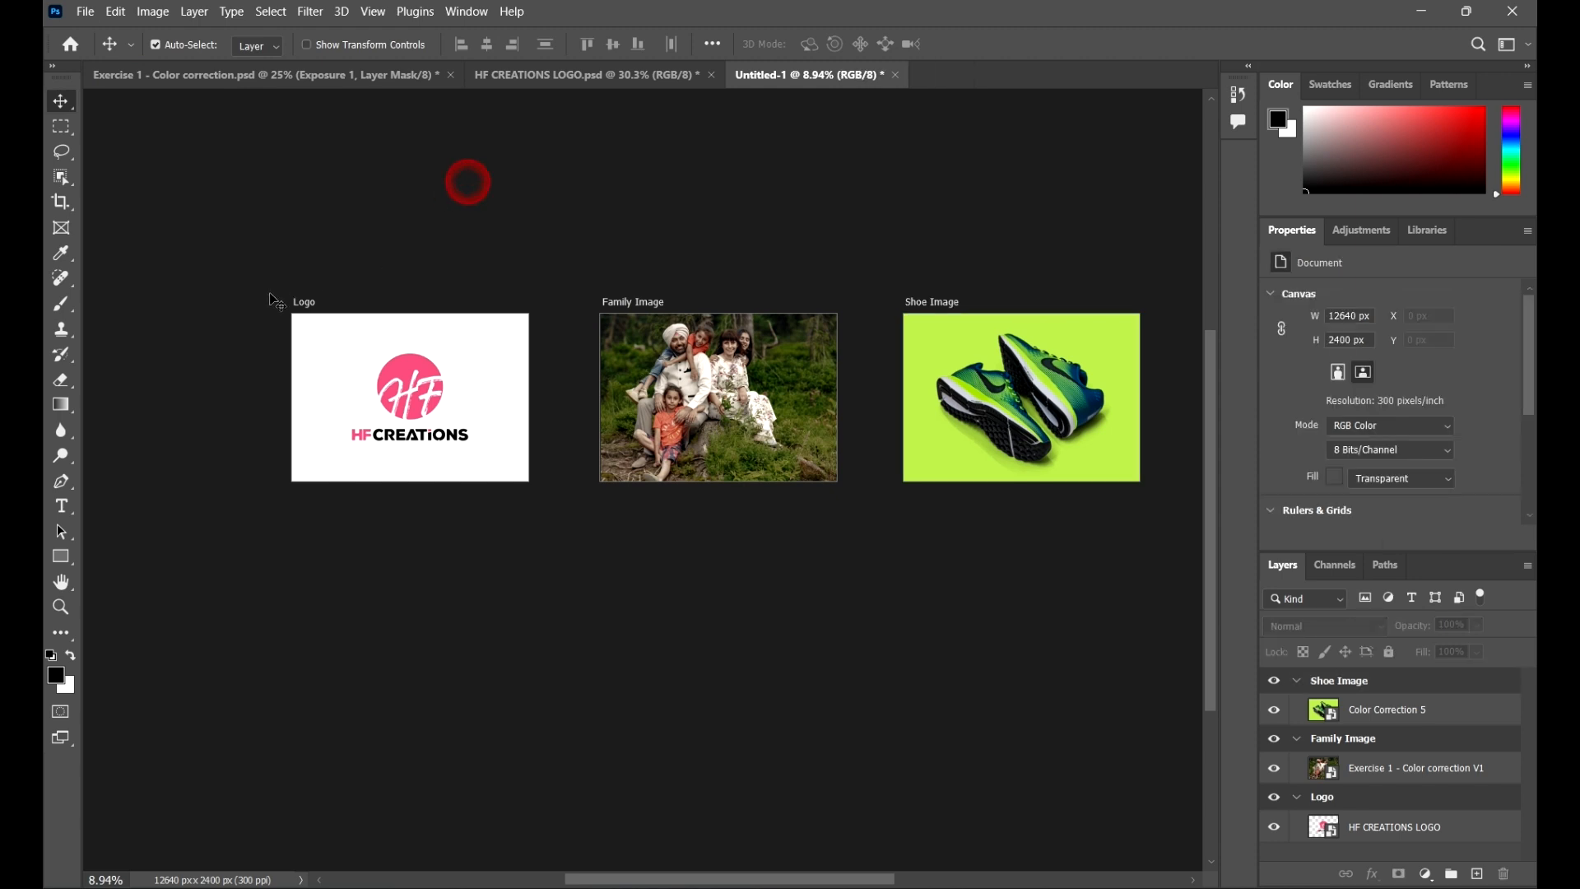
Step: Open the Export As dialog for the document's artboards
left_click(86, 13)
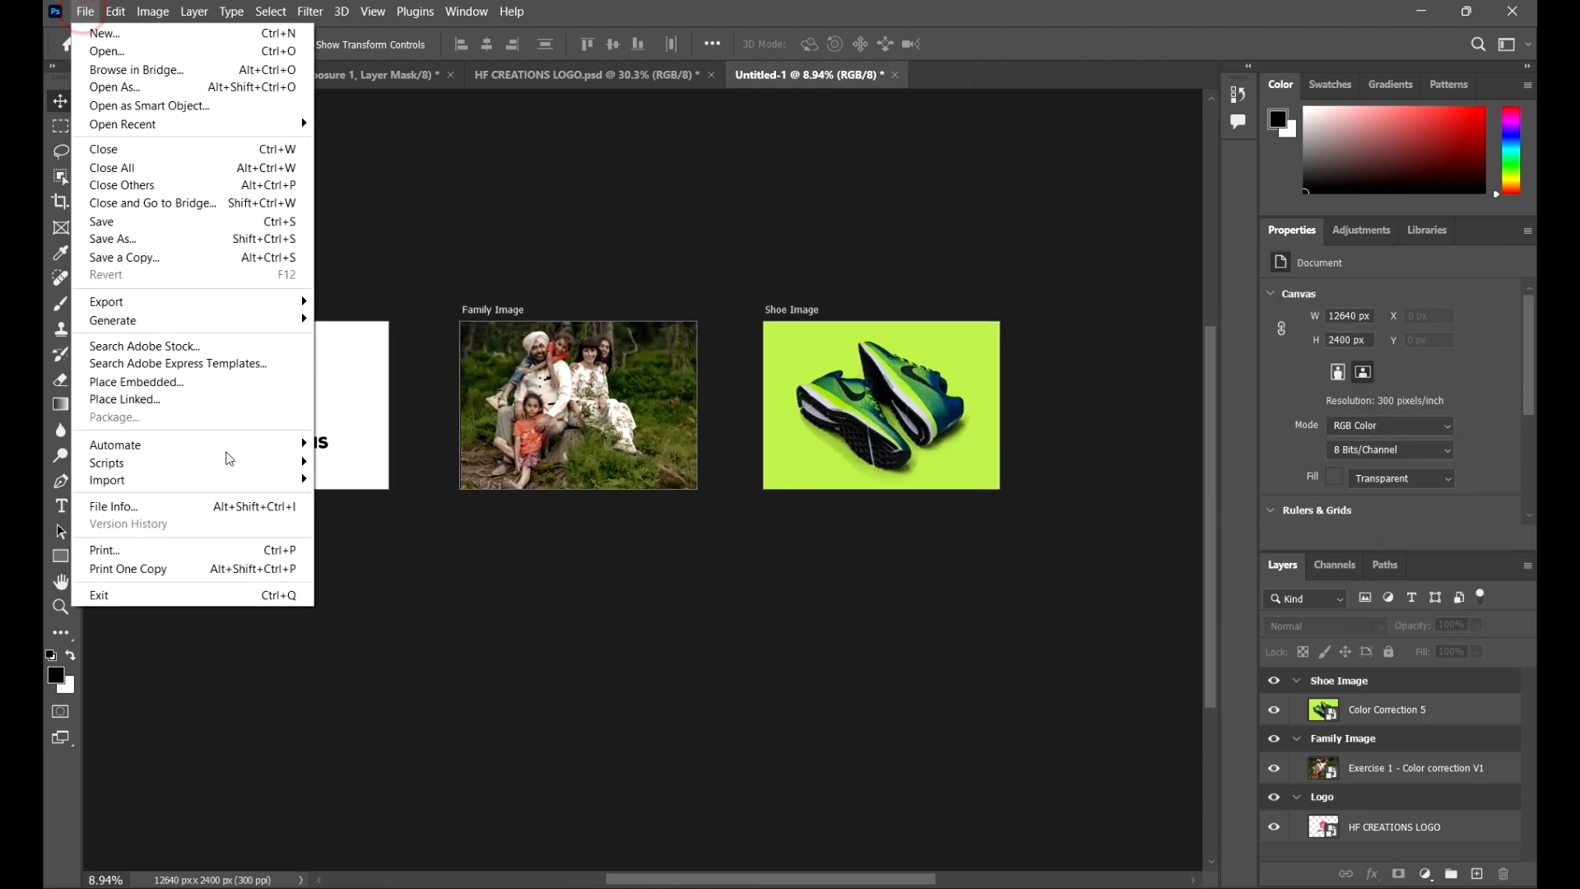
left_click(206, 301)
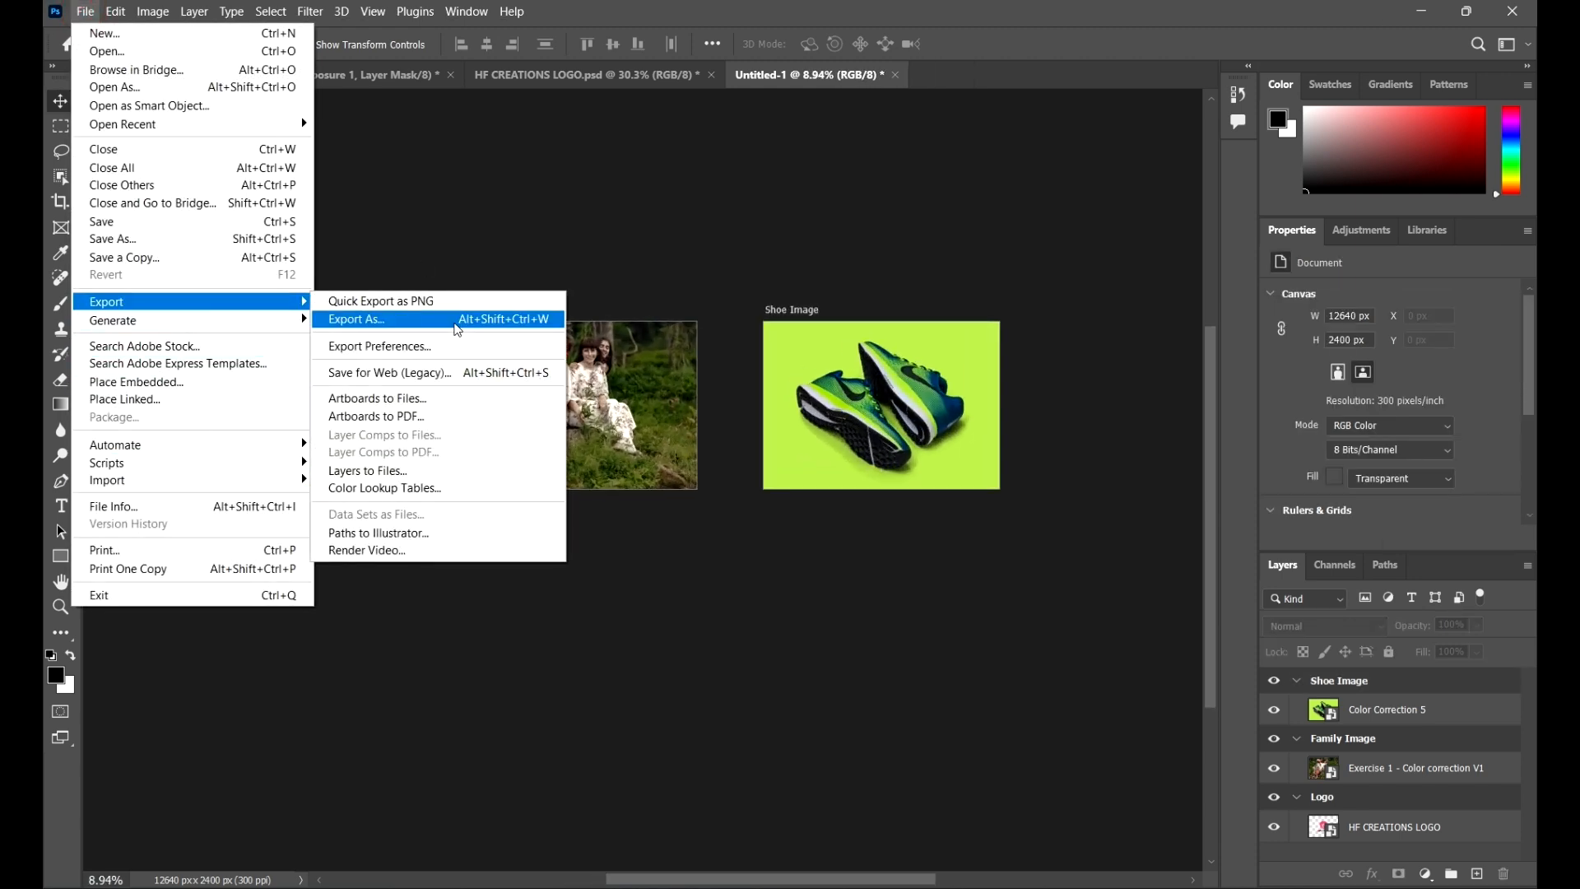
left_click(494, 320)
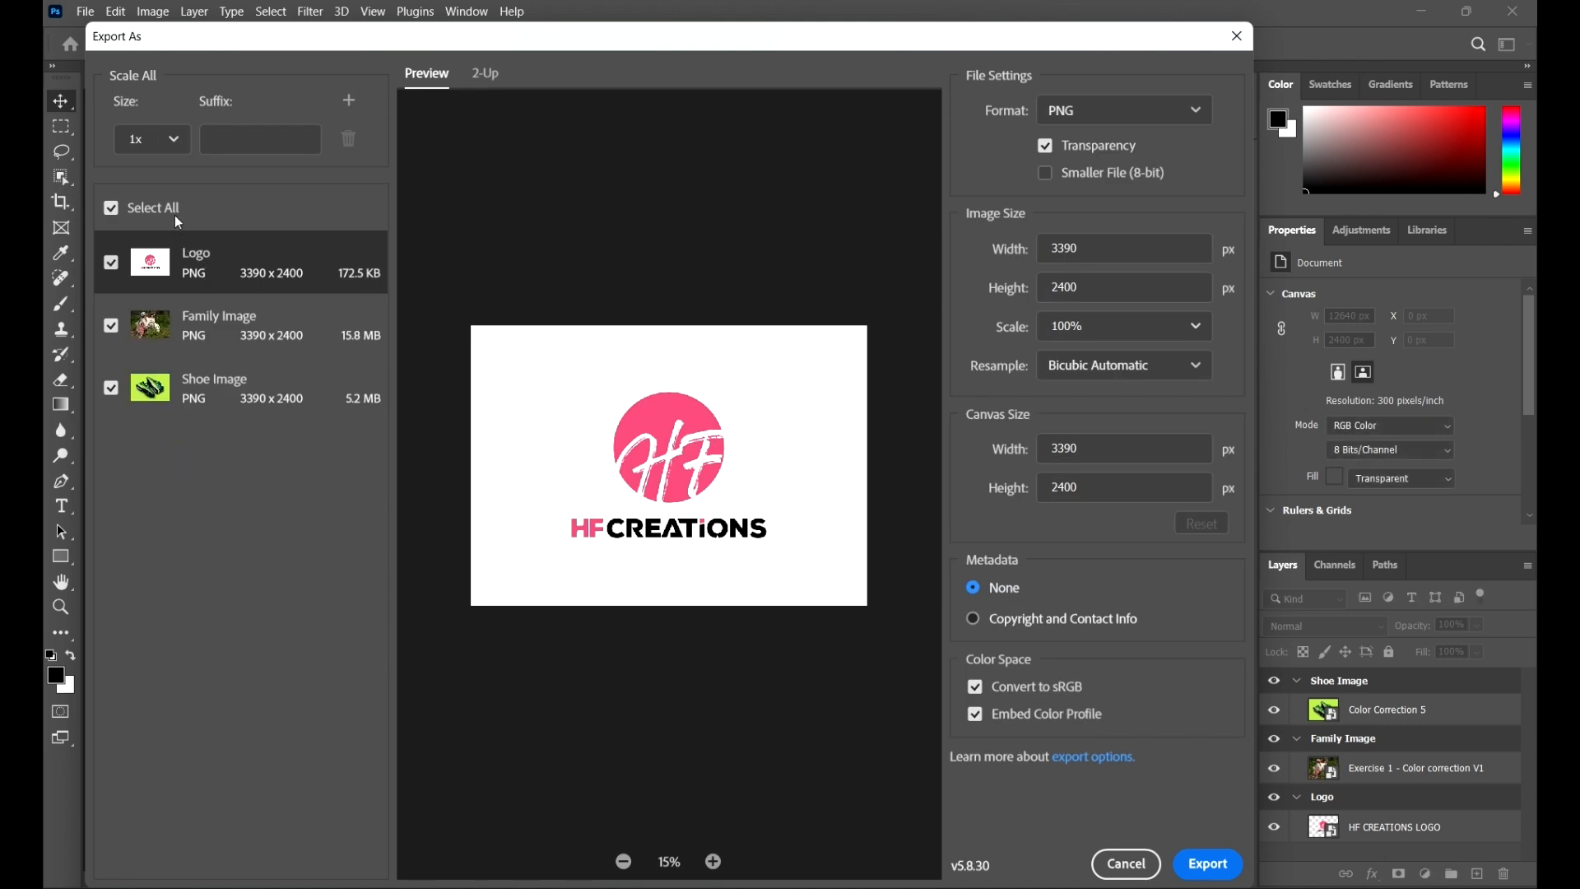
left_click_drag(460, 53, 799, 81)
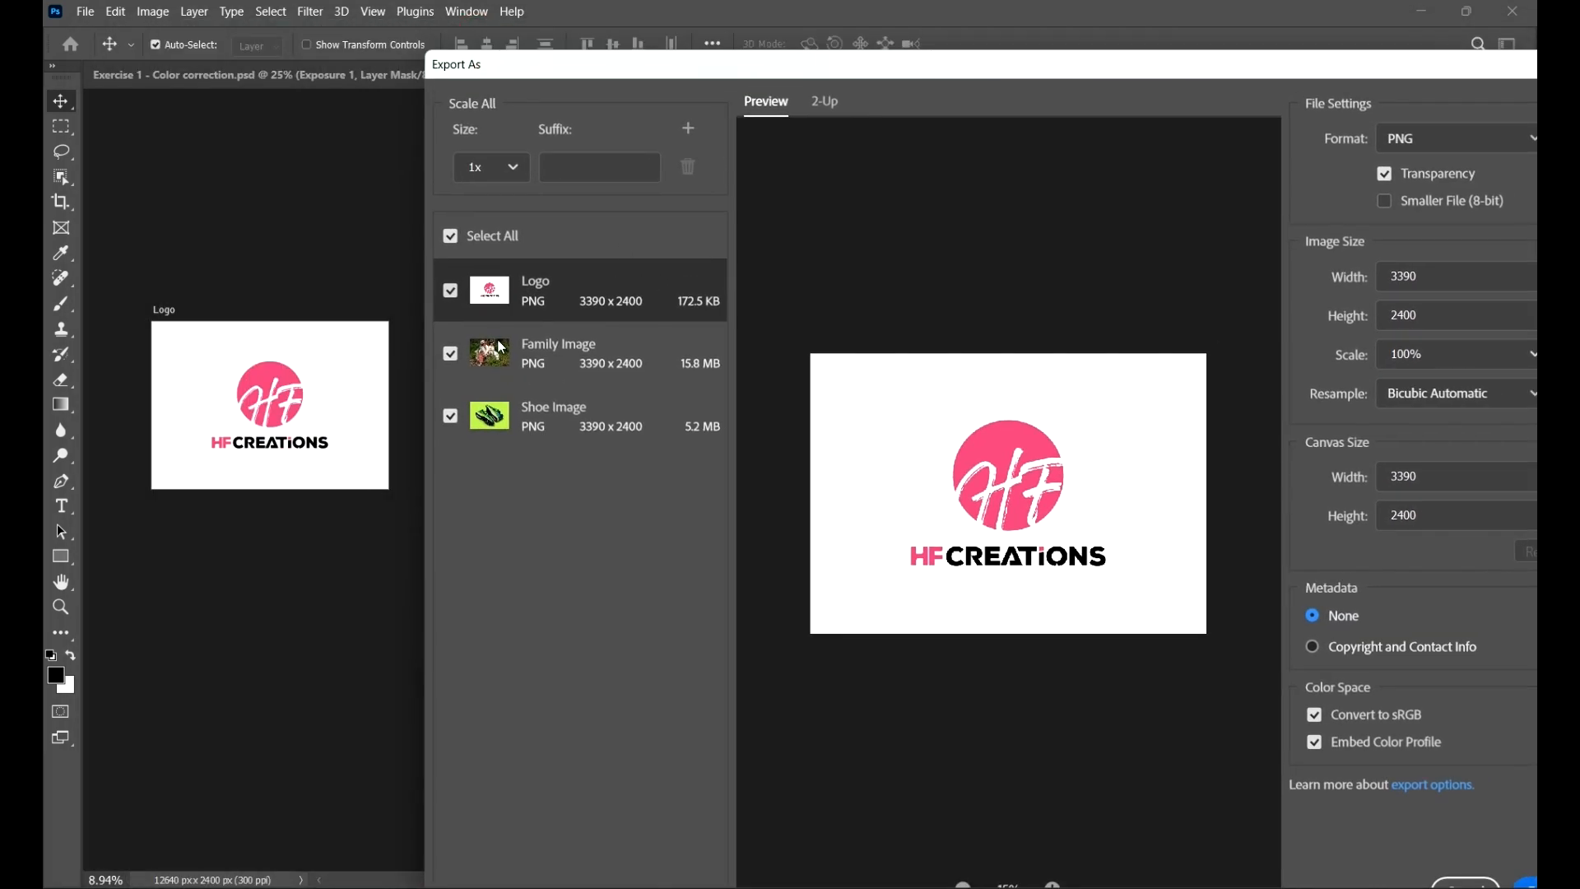
left_click(451, 235)
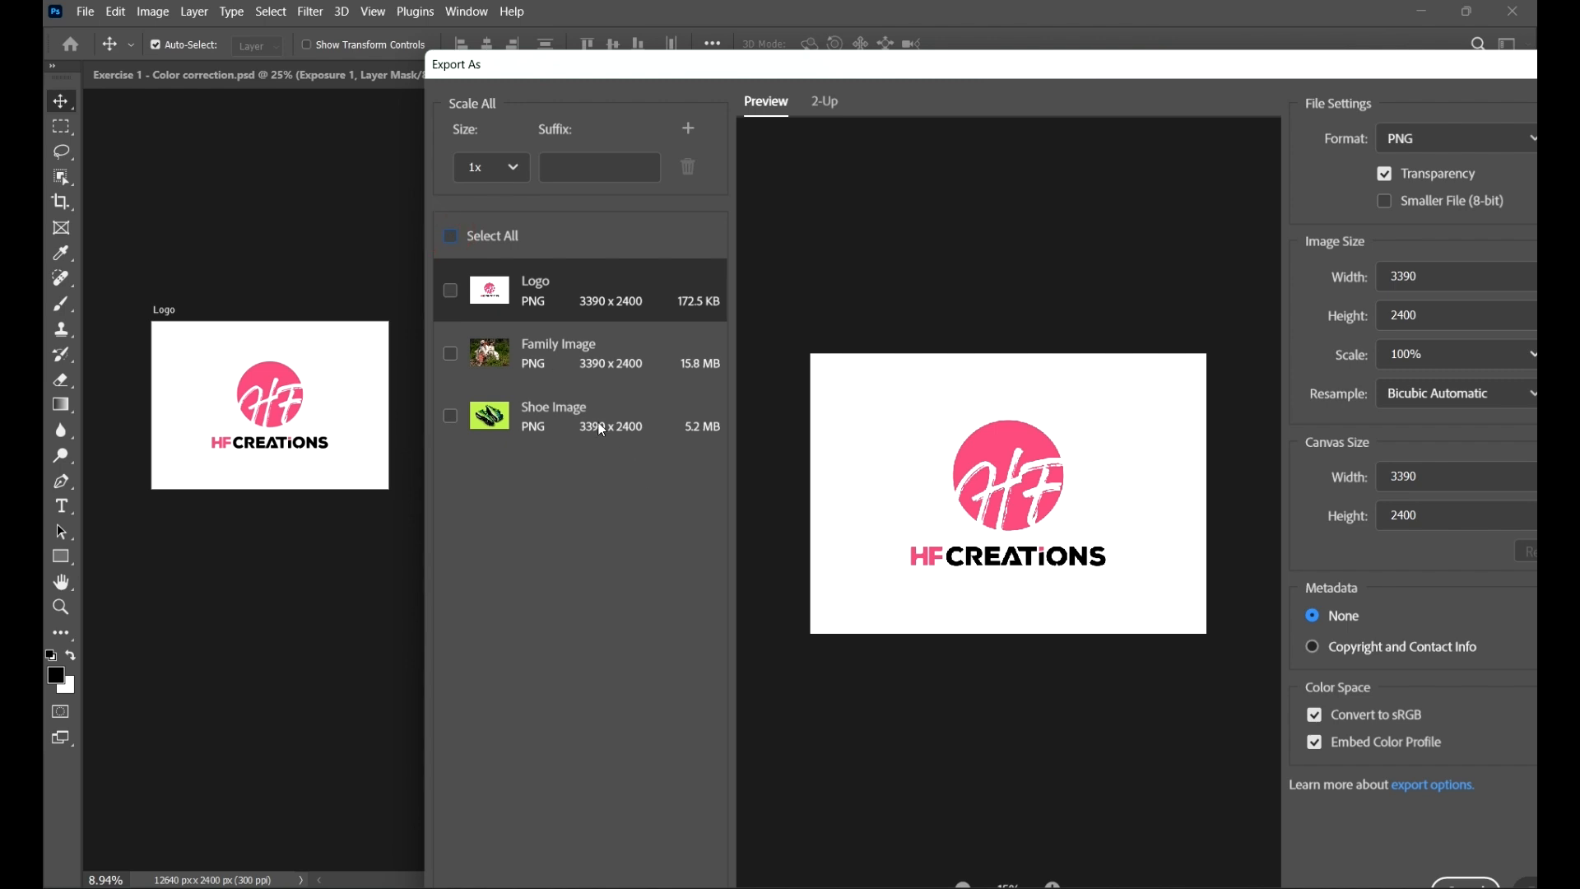
left_click(450, 289)
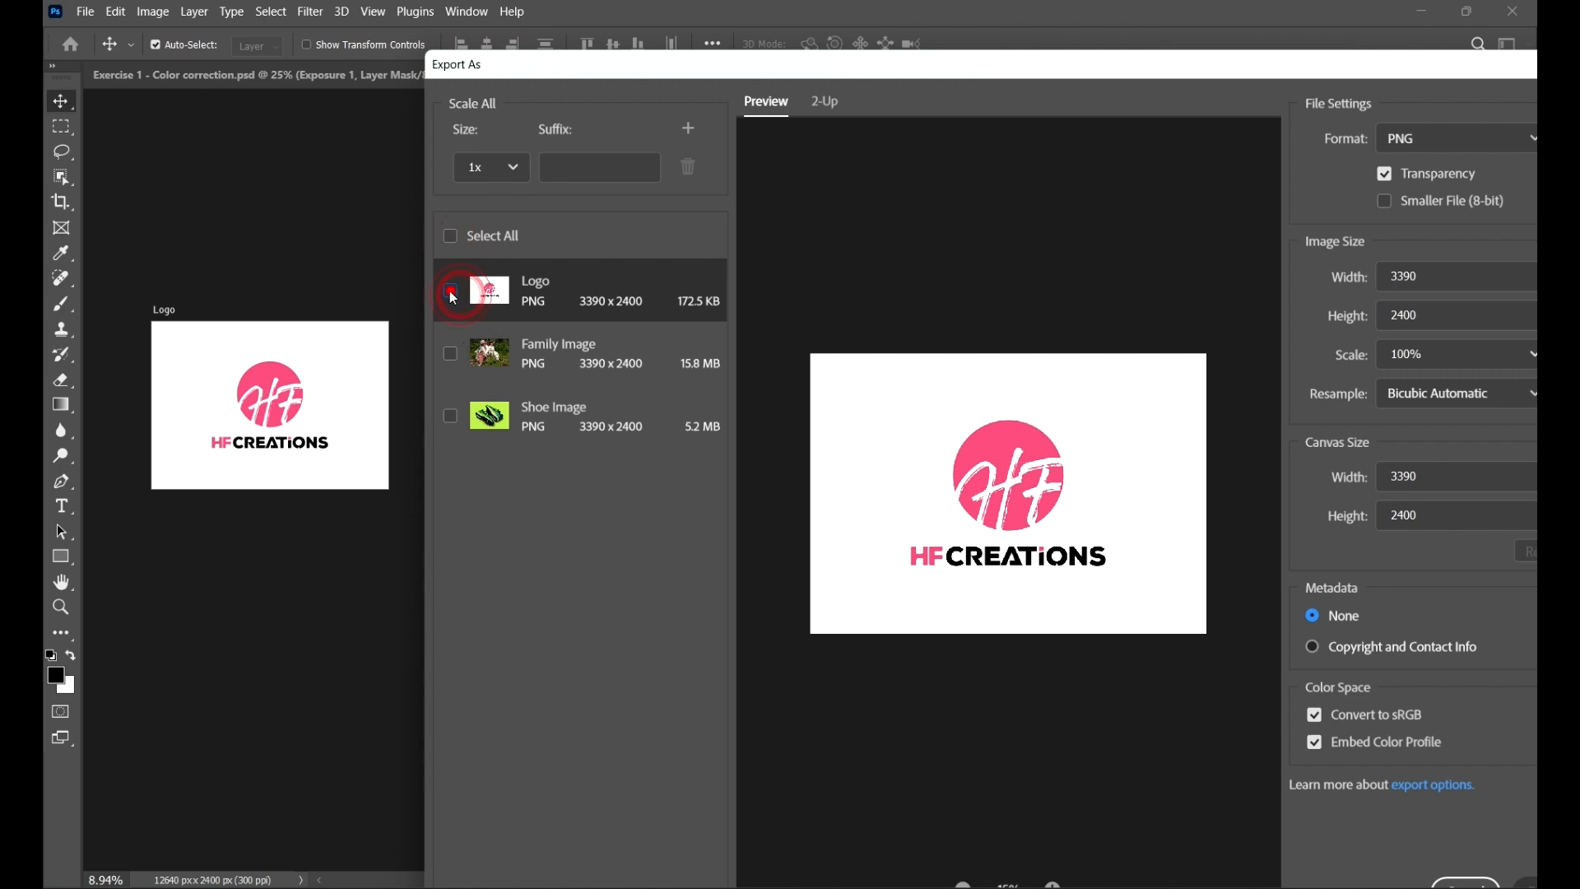
left_click(450, 415)
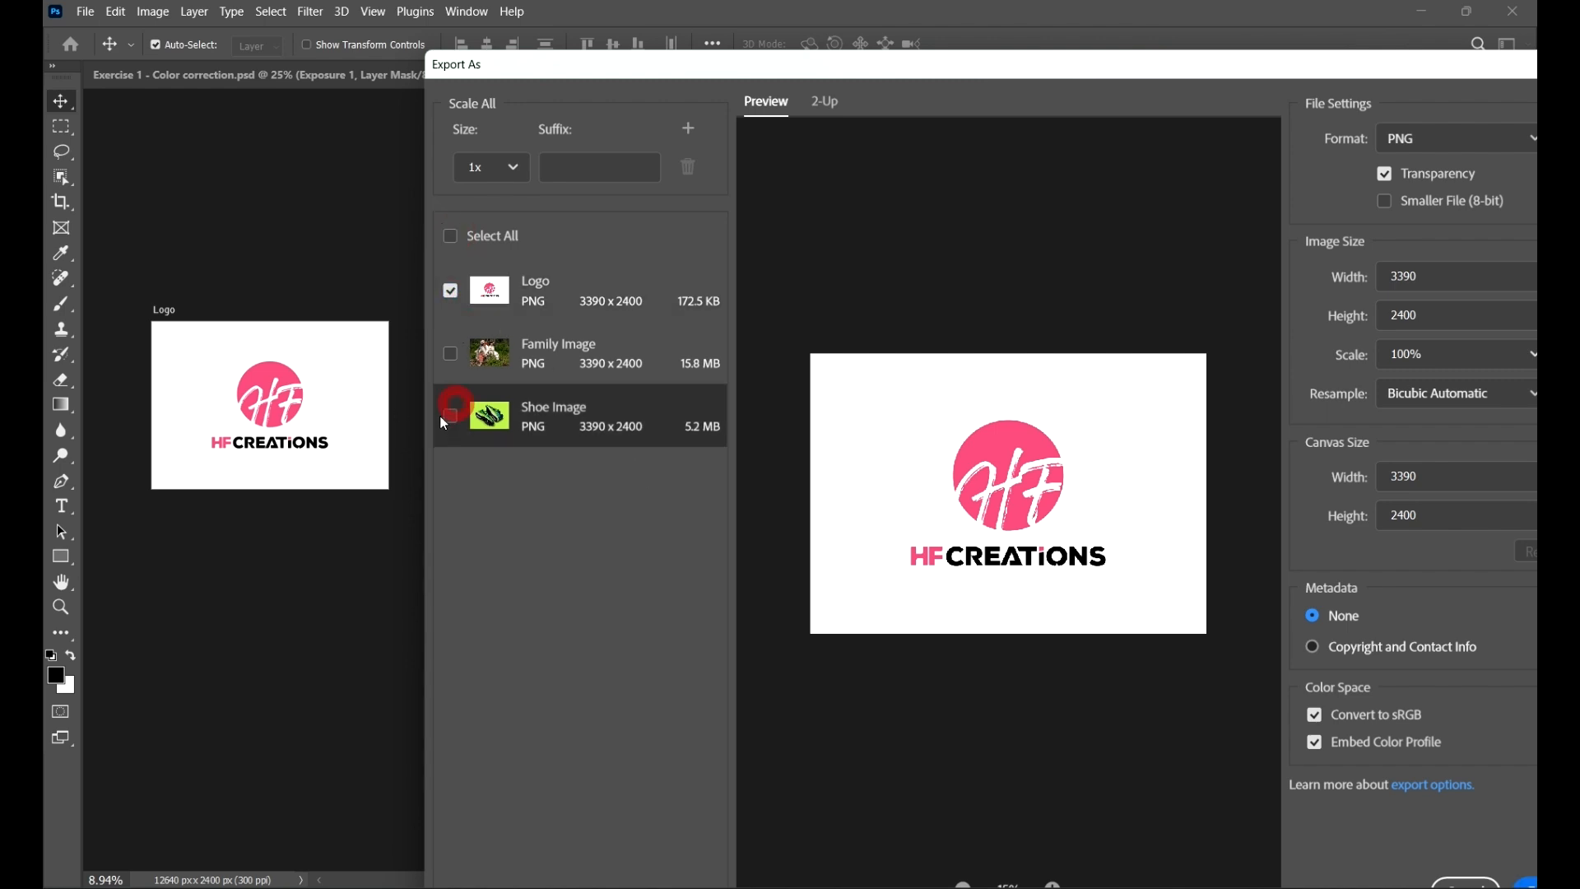
left_click(450, 292)
left_click(450, 236)
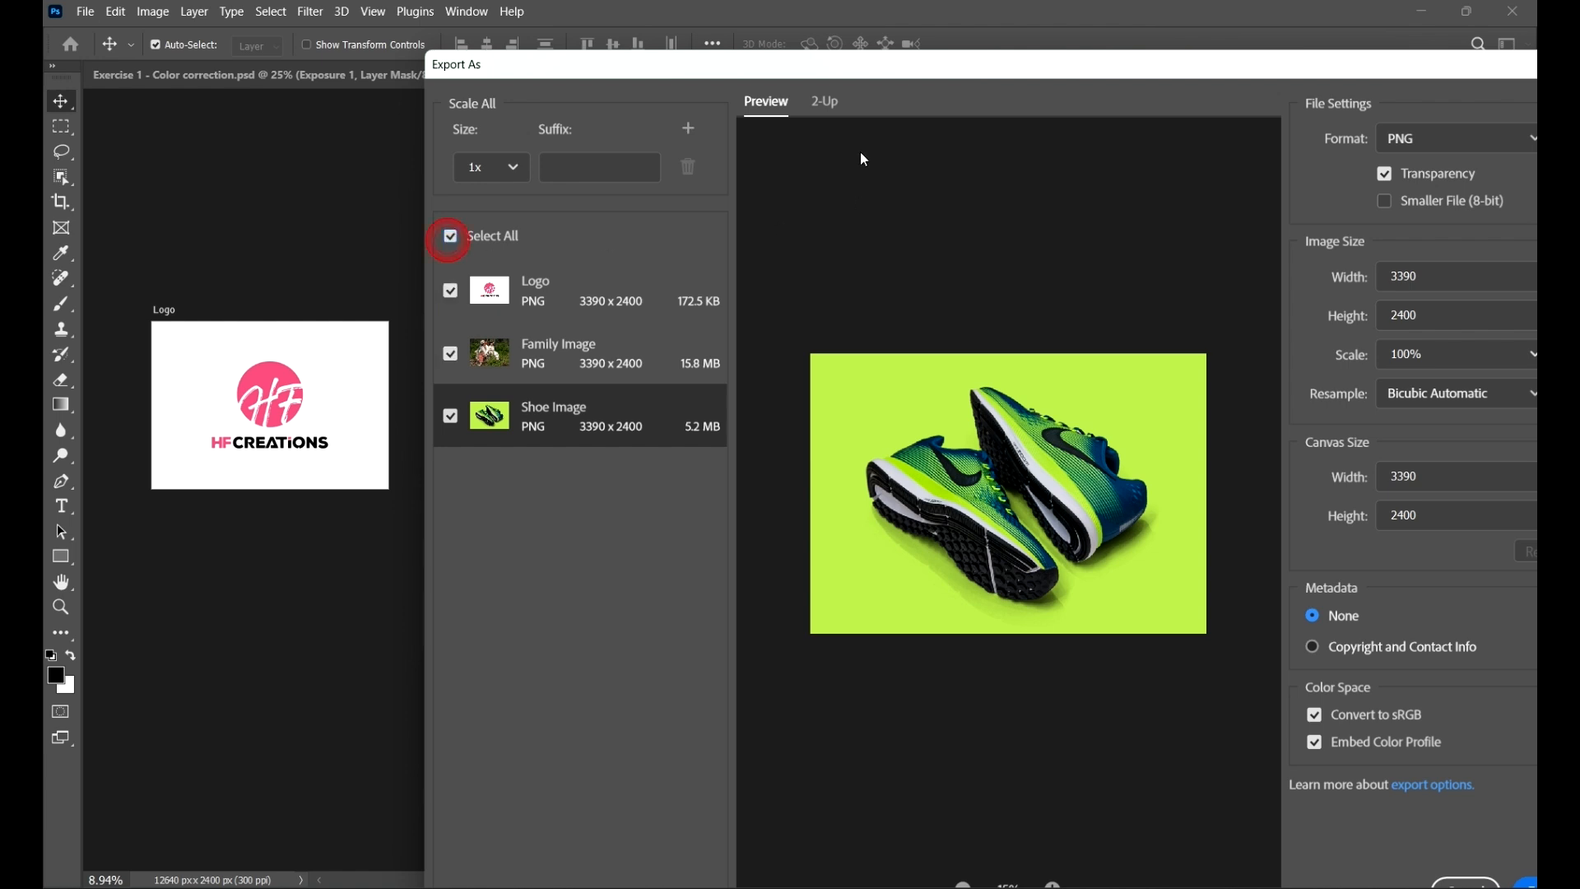
left_click_drag(871, 73, 507, 95)
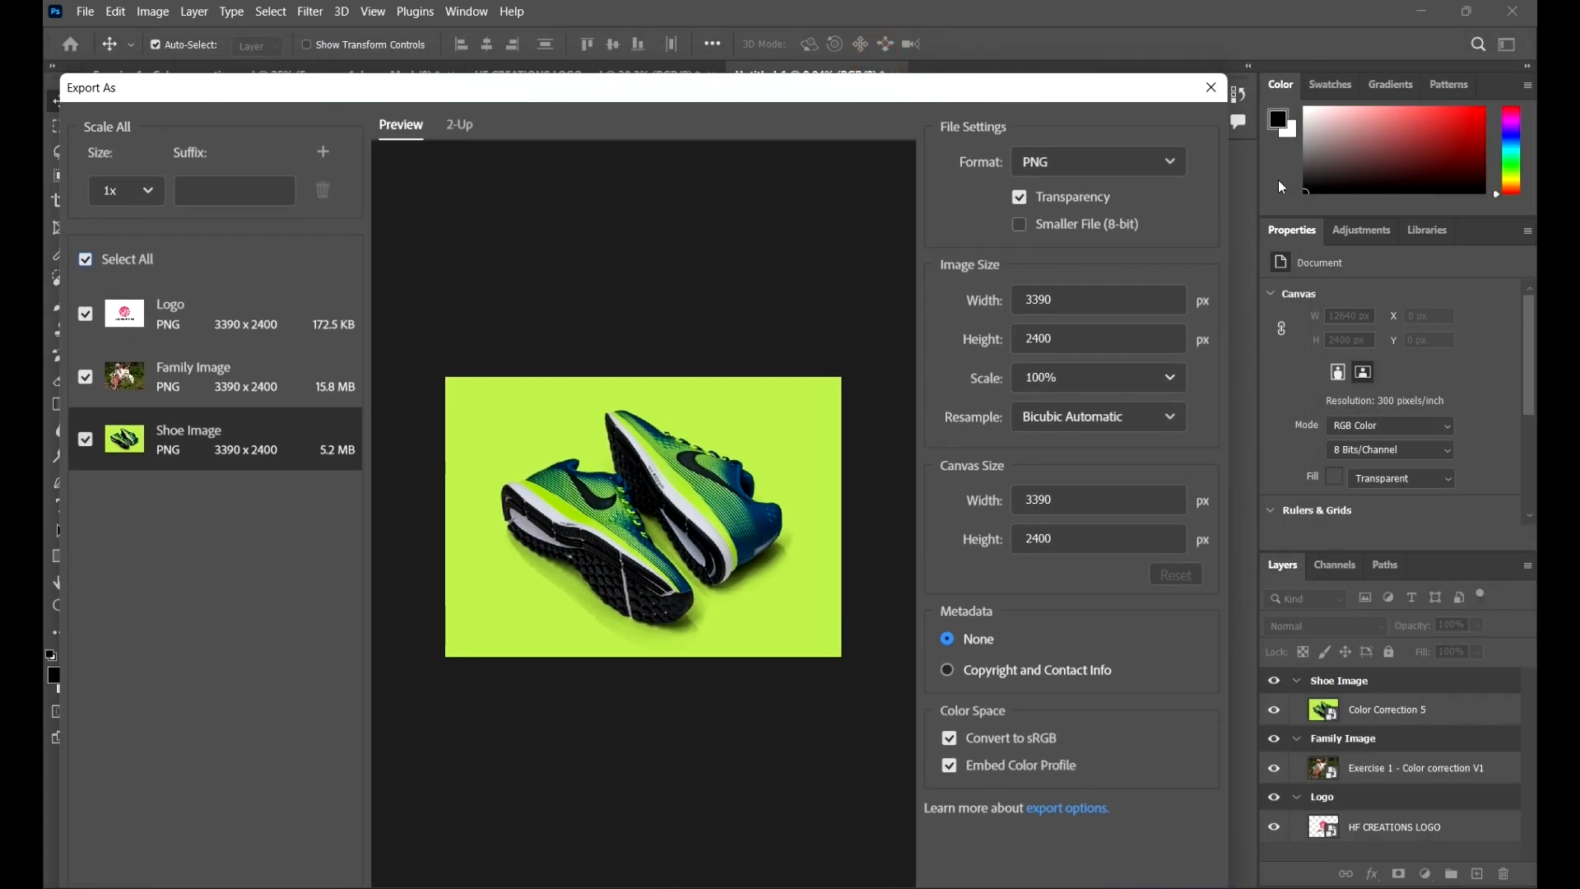
Step: Set the Shoe Image artboard's export format to JPG with quality 5
left_click(1123, 160)
left_click(1106, 233)
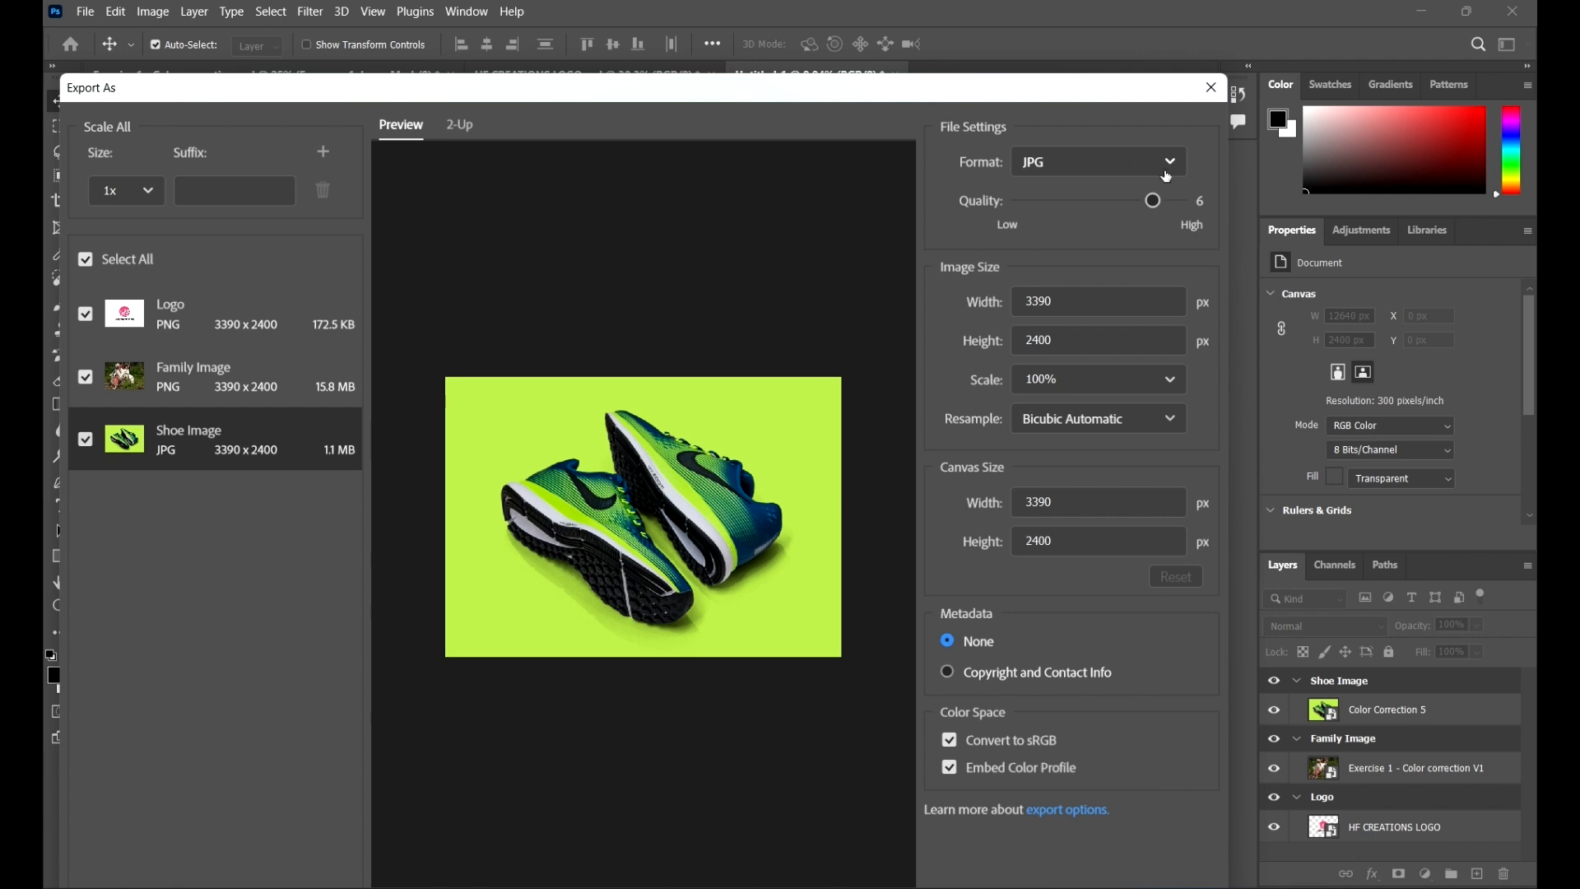
left_click_drag(1121, 89, 1202, 79)
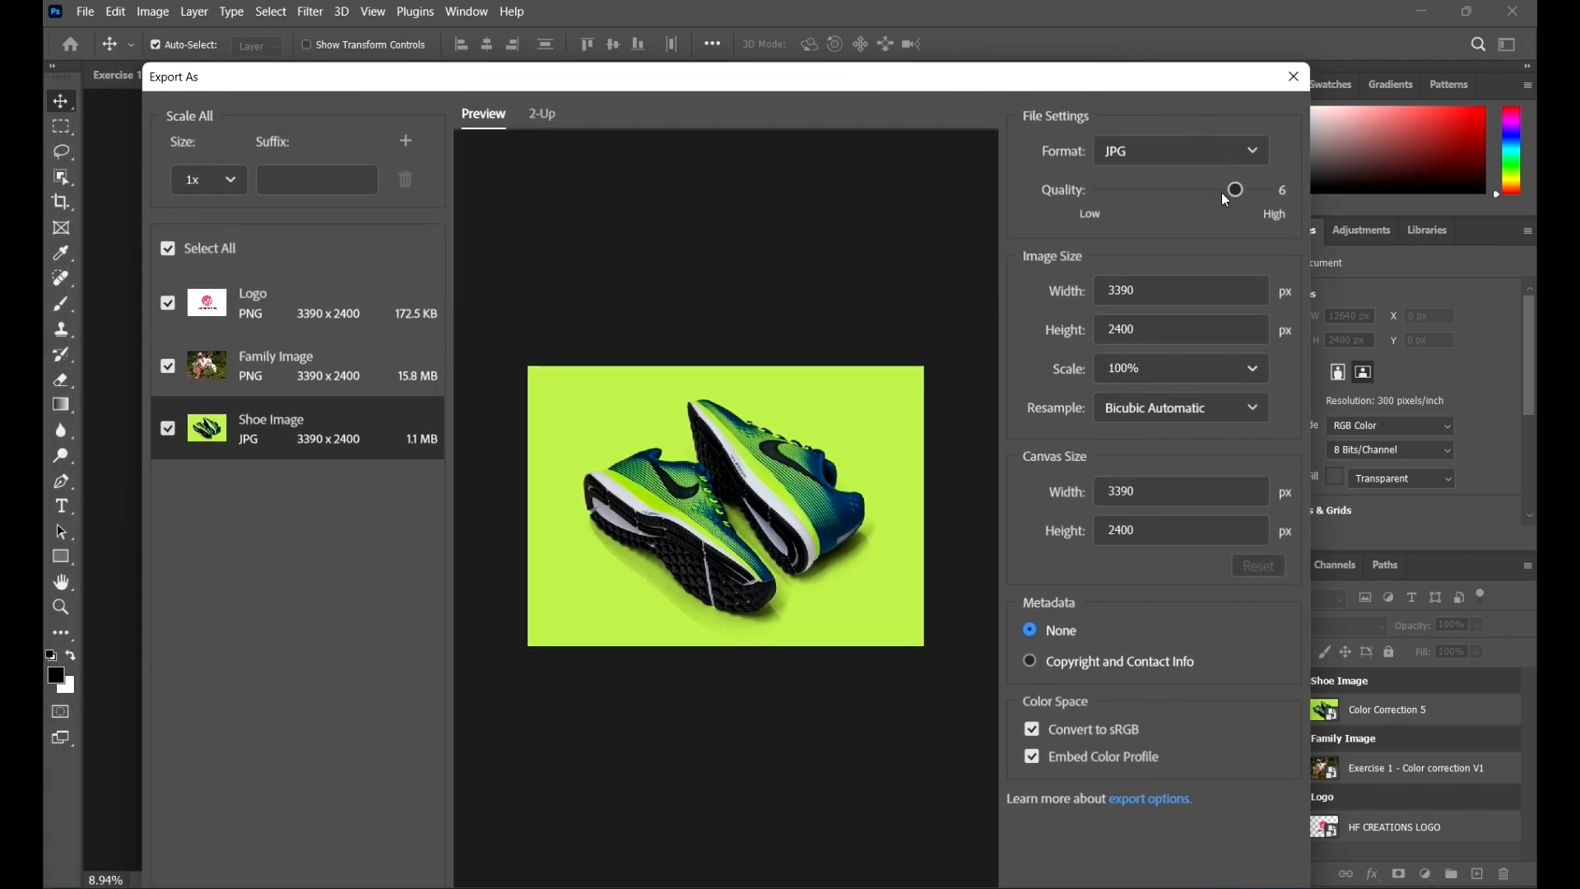
left_click_drag(1224, 199, 1263, 190)
left_click_drag(1262, 190, 1209, 189)
left_click_drag(1032, 78, 1097, 55)
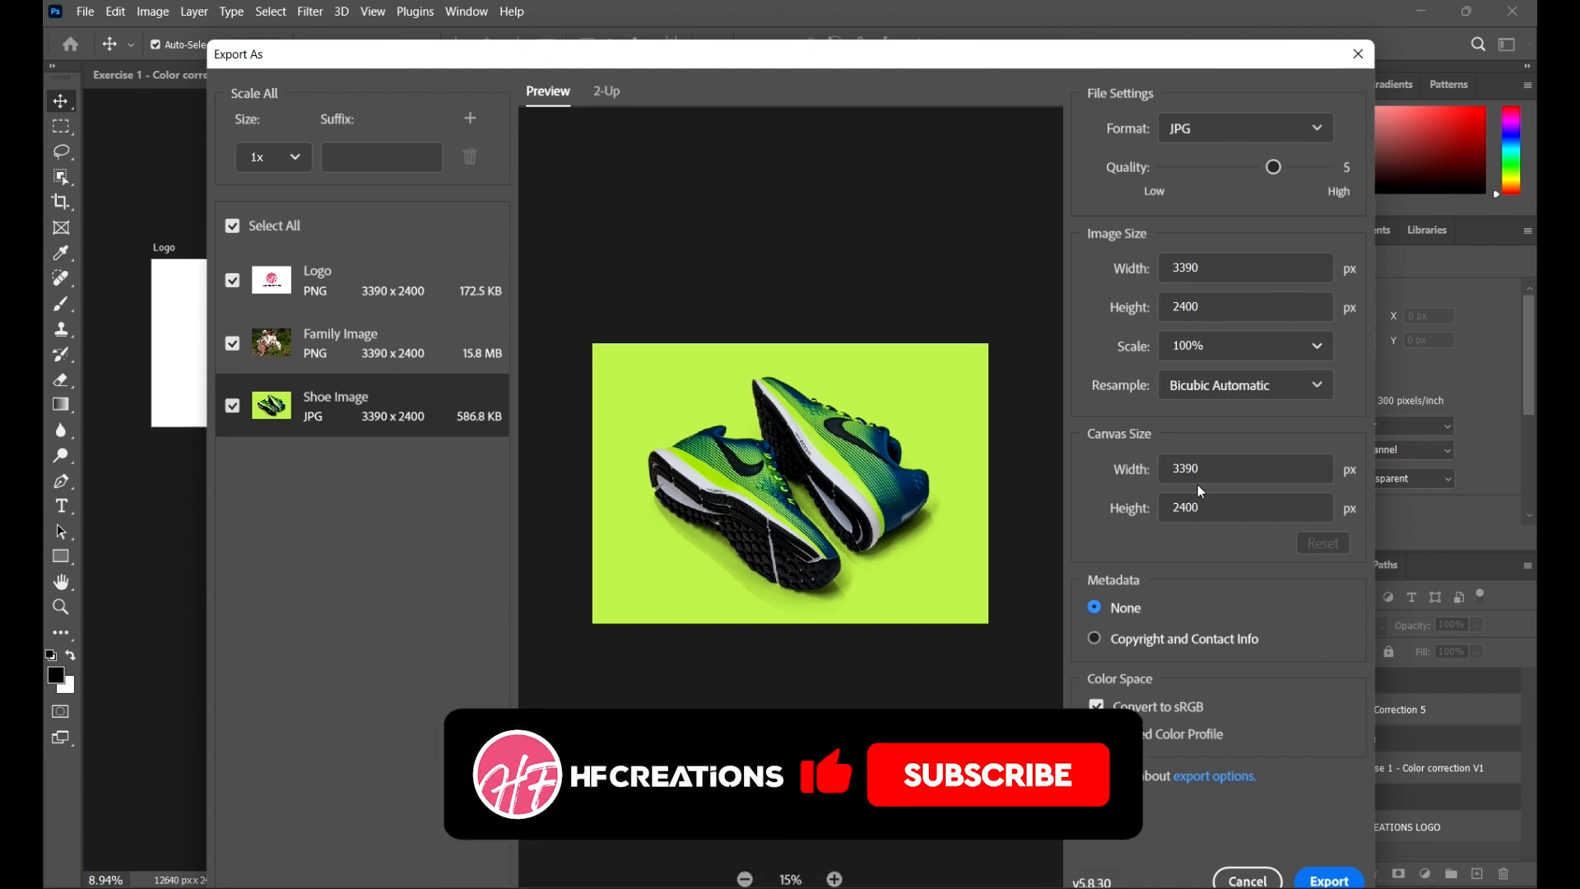
Step: Select the Family Image artboard and set its export format to JPG
left_click(387, 352)
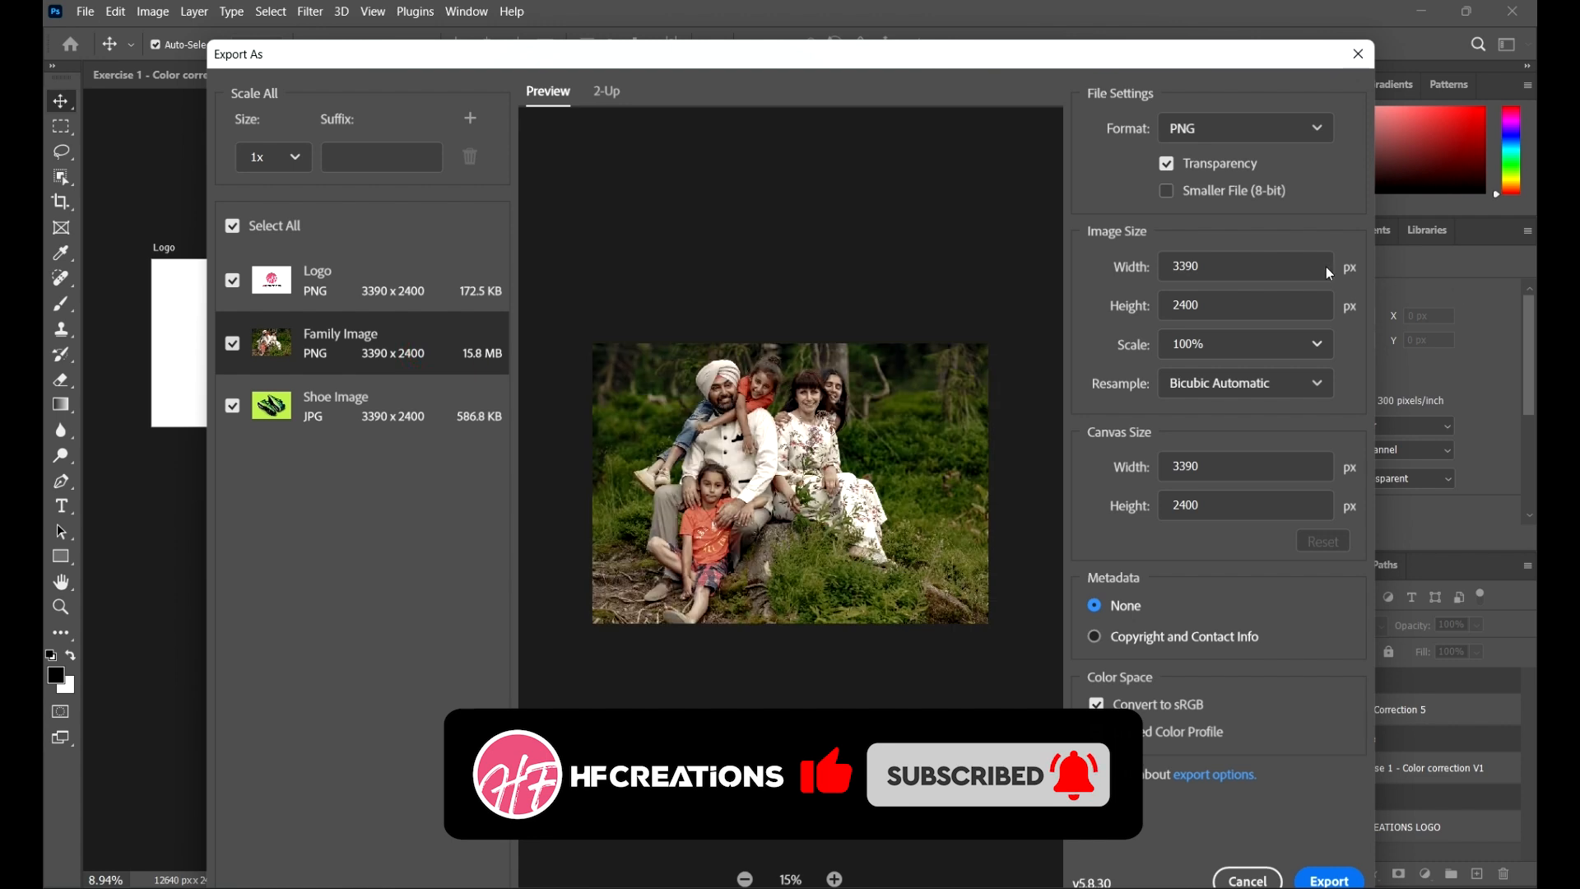
left_click(1281, 132)
left_click(1216, 199)
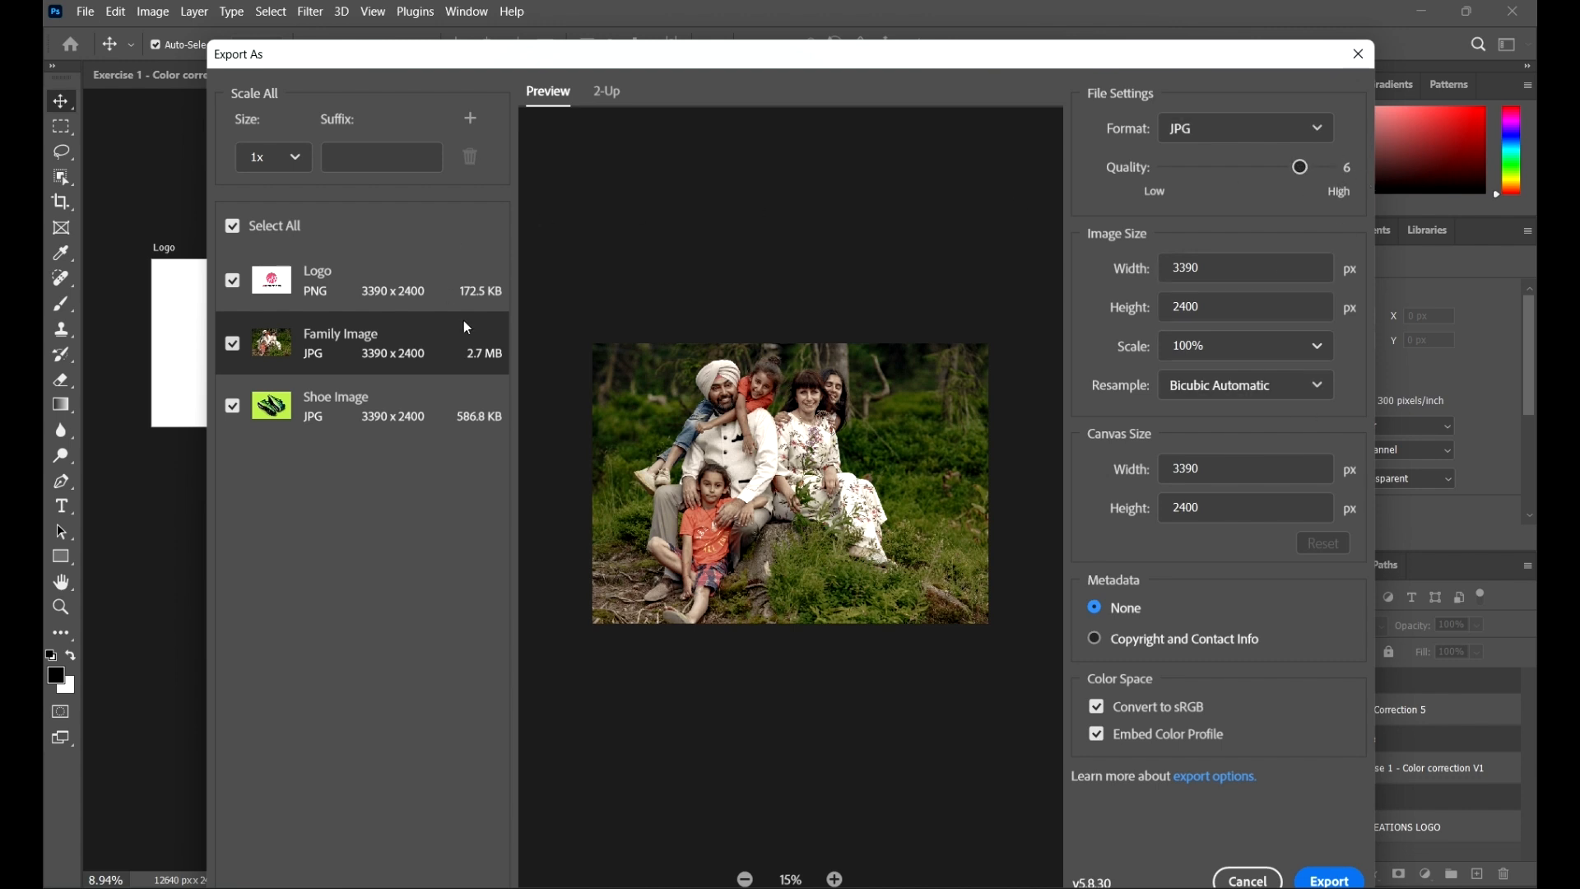
Step: Select the Logo artboard and set its export format to JPG
left_click(428, 291)
left_click(1280, 132)
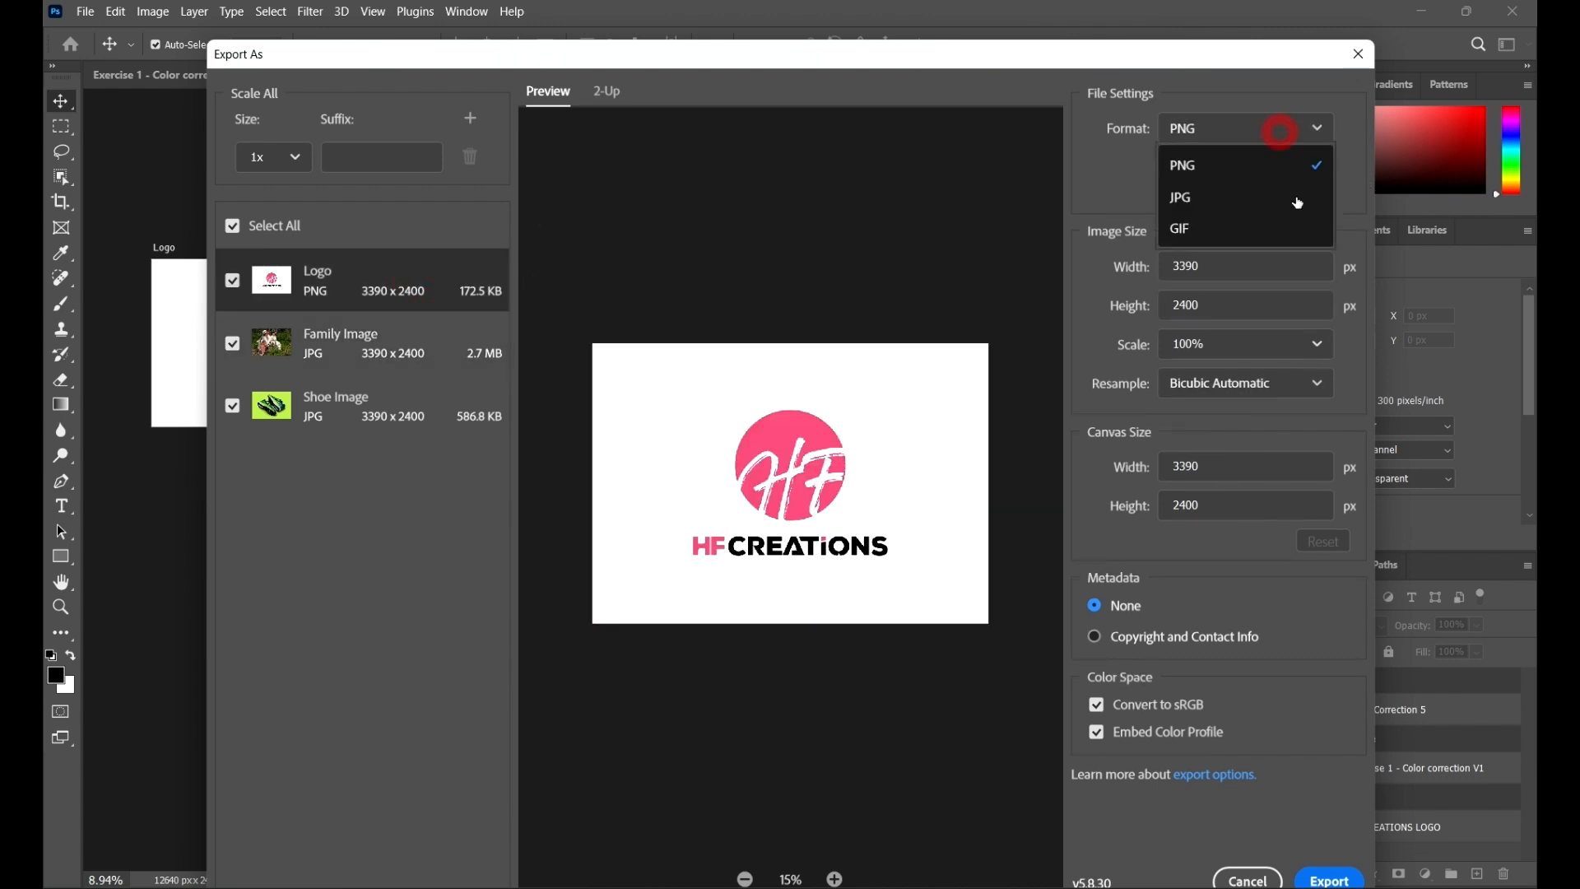
left_click(1206, 197)
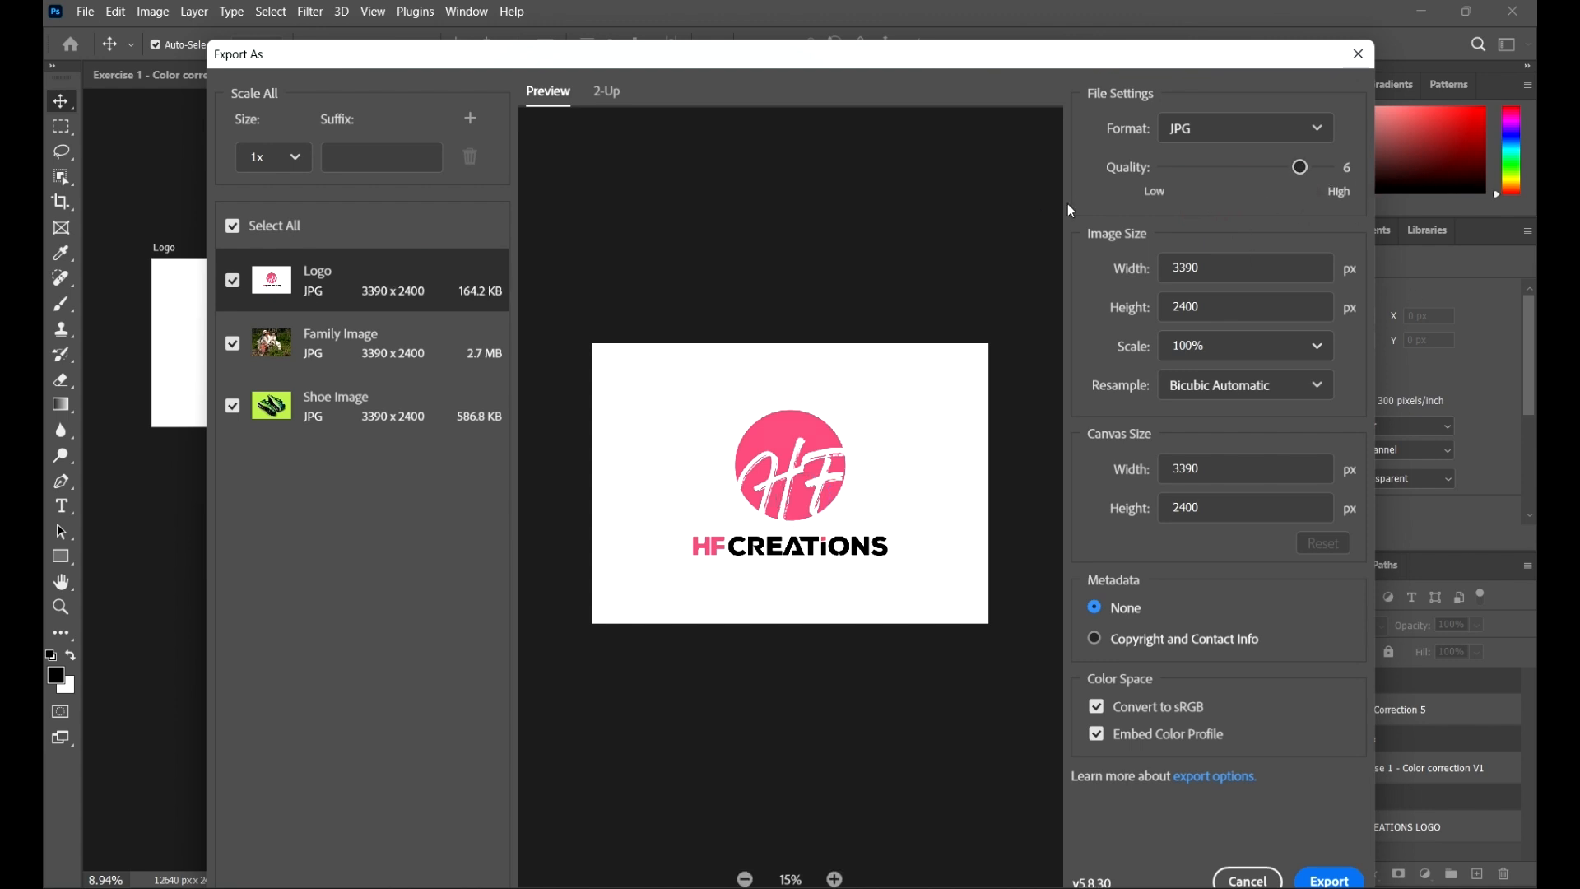
Step: Export all three artboards into the 04 Export from Adobe Photoshop folder
left_click(1329, 878)
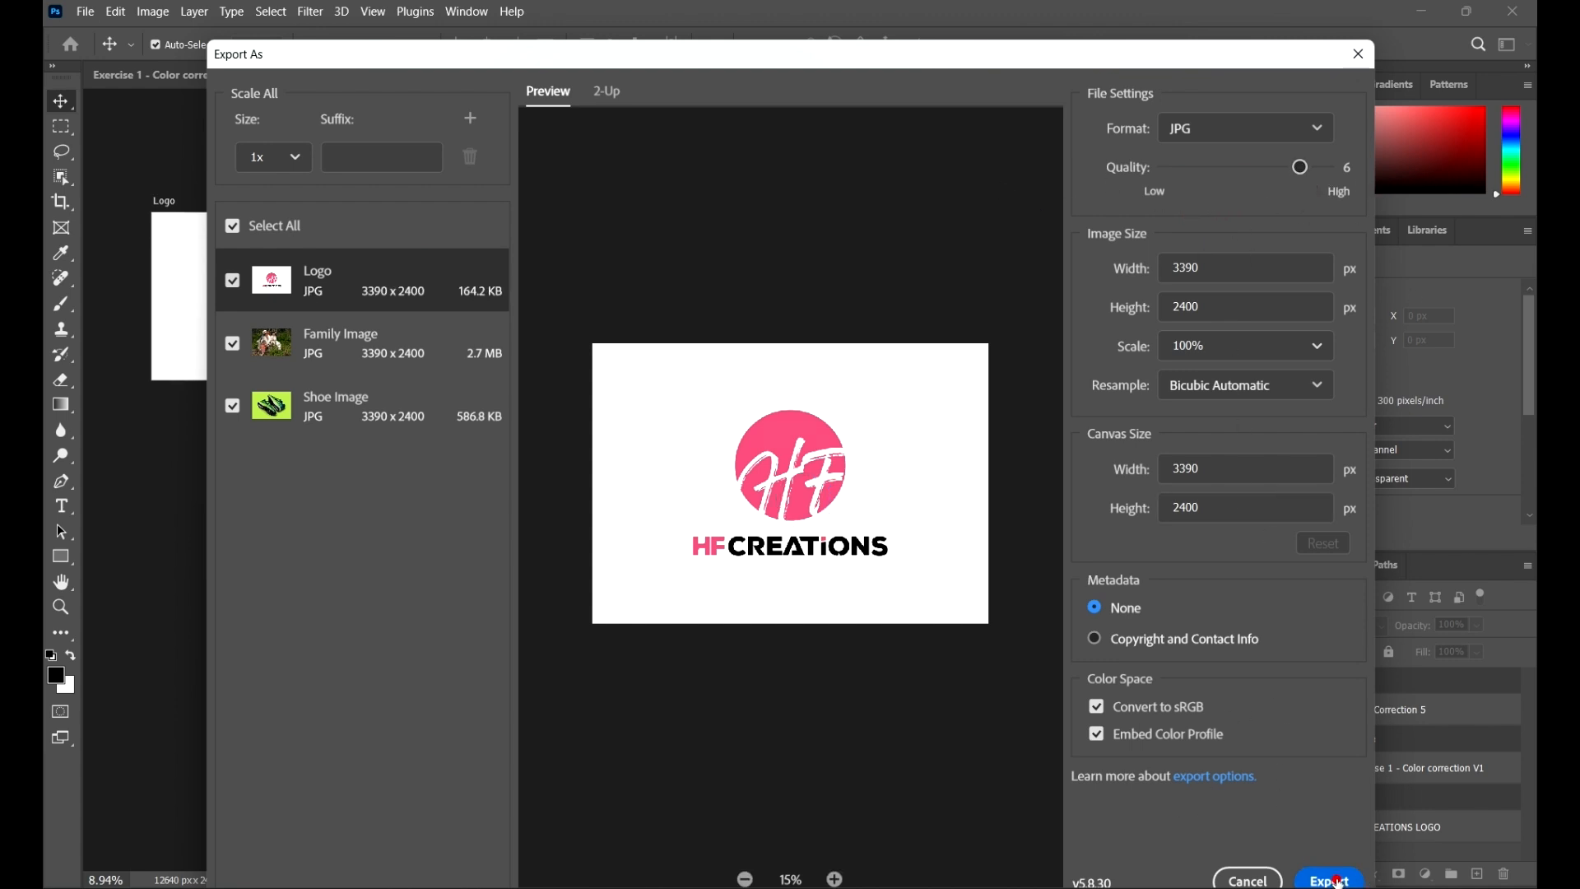
left_click(875, 53)
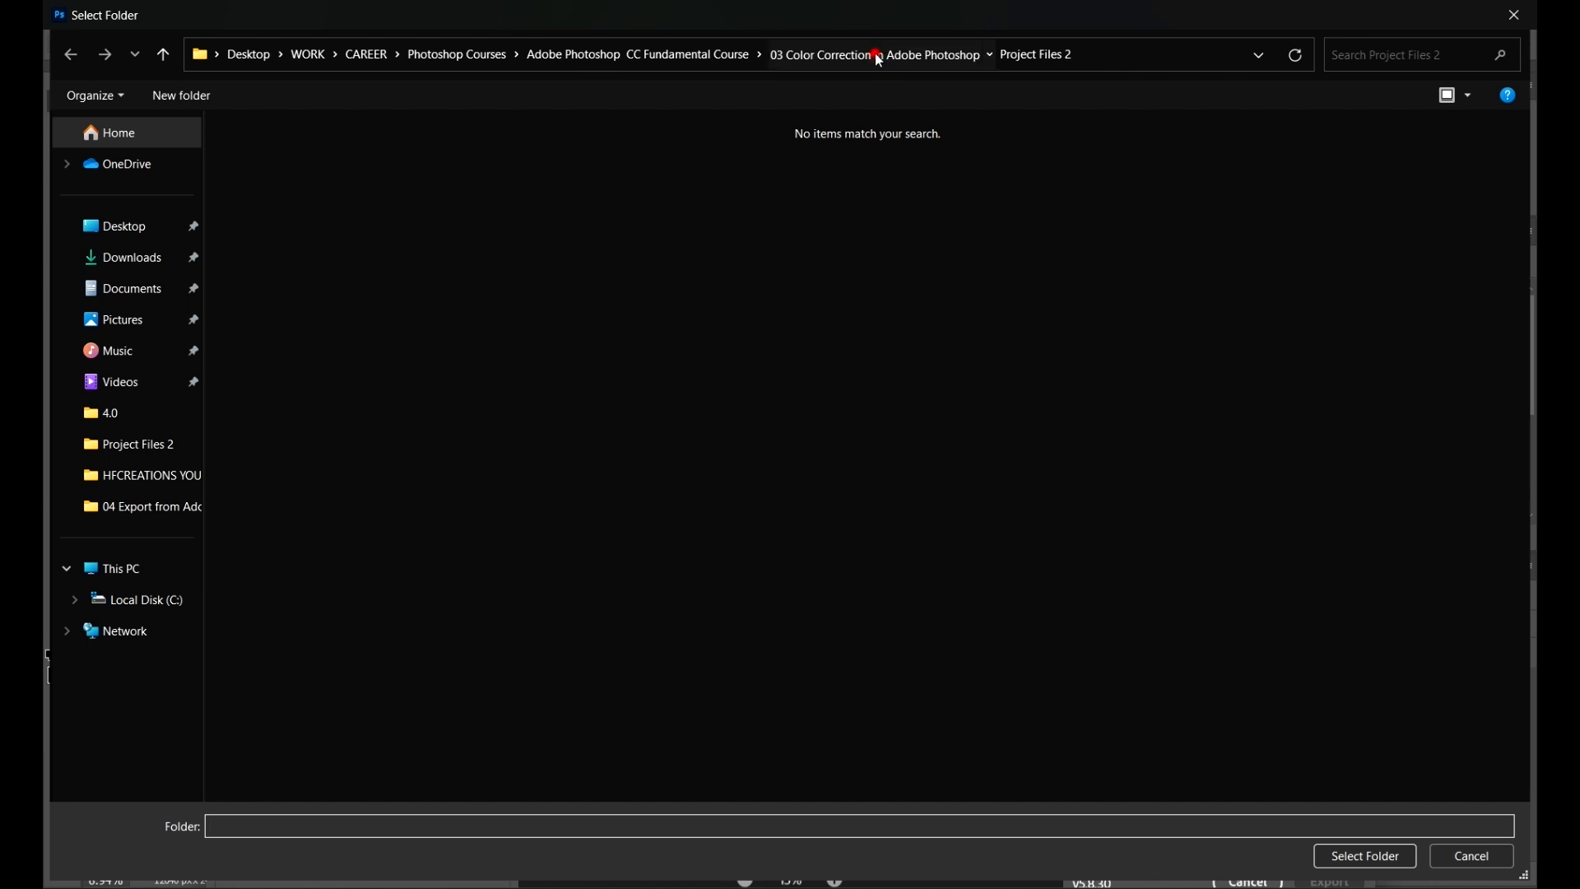
left_click(696, 53)
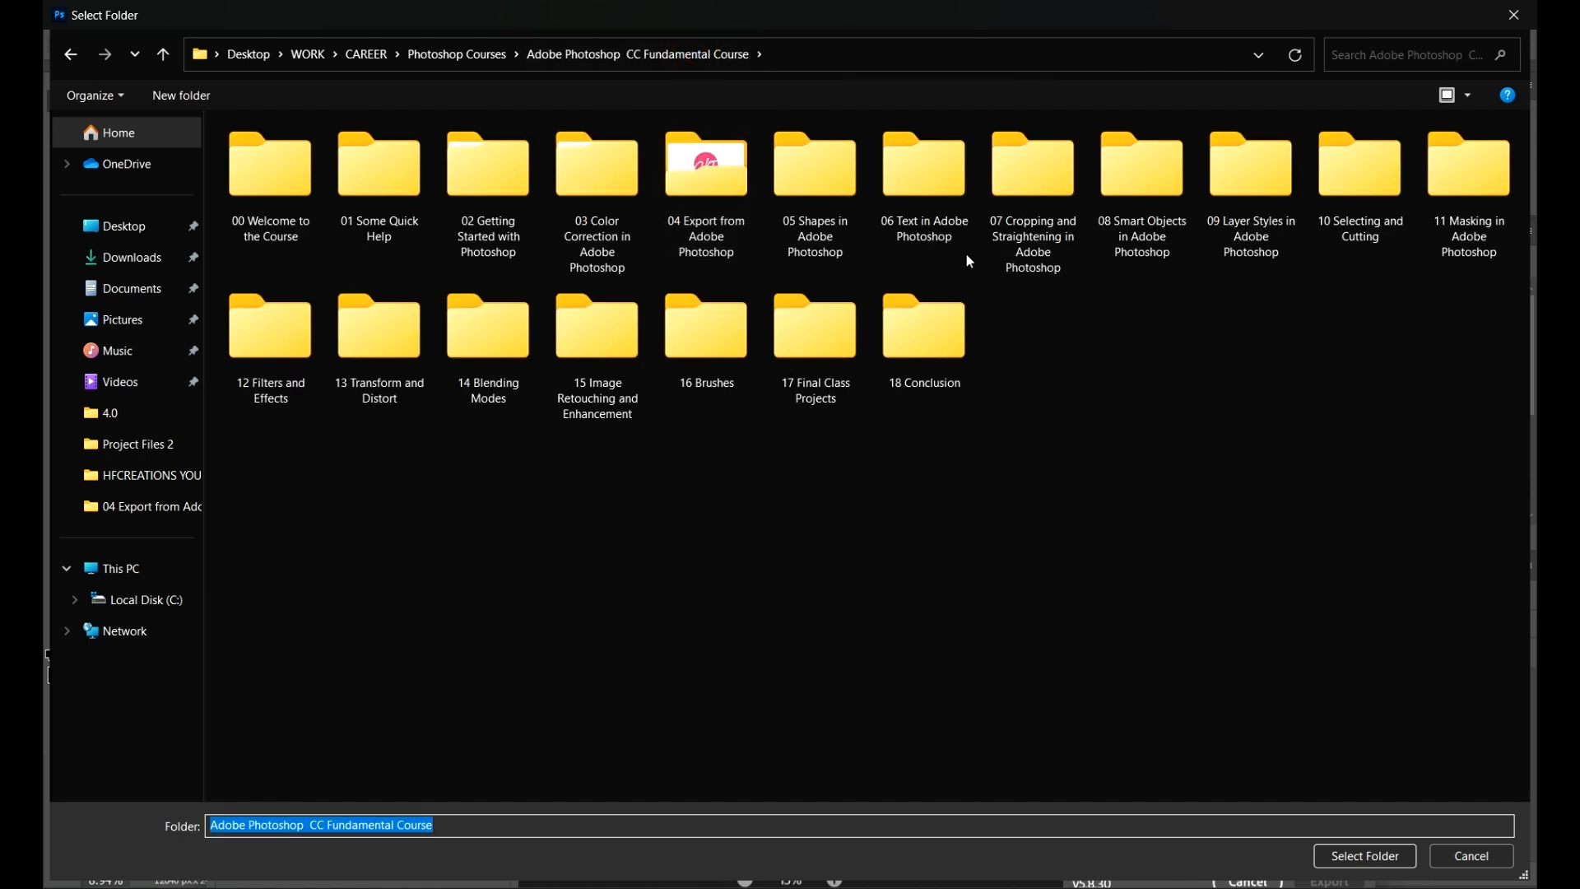
double_click(688, 191)
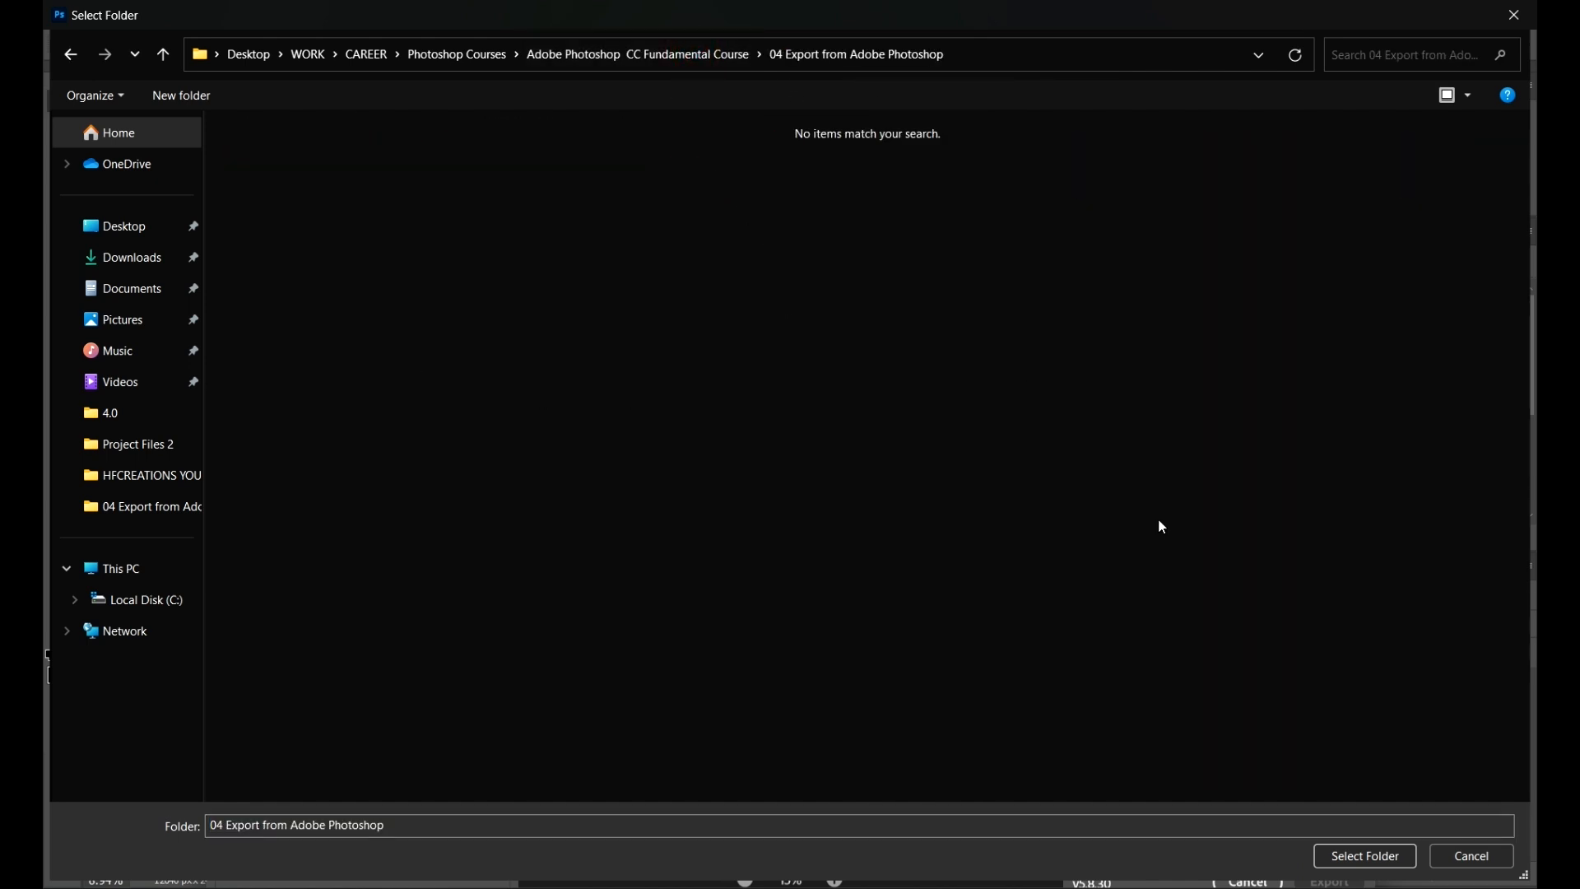
left_click(1351, 866)
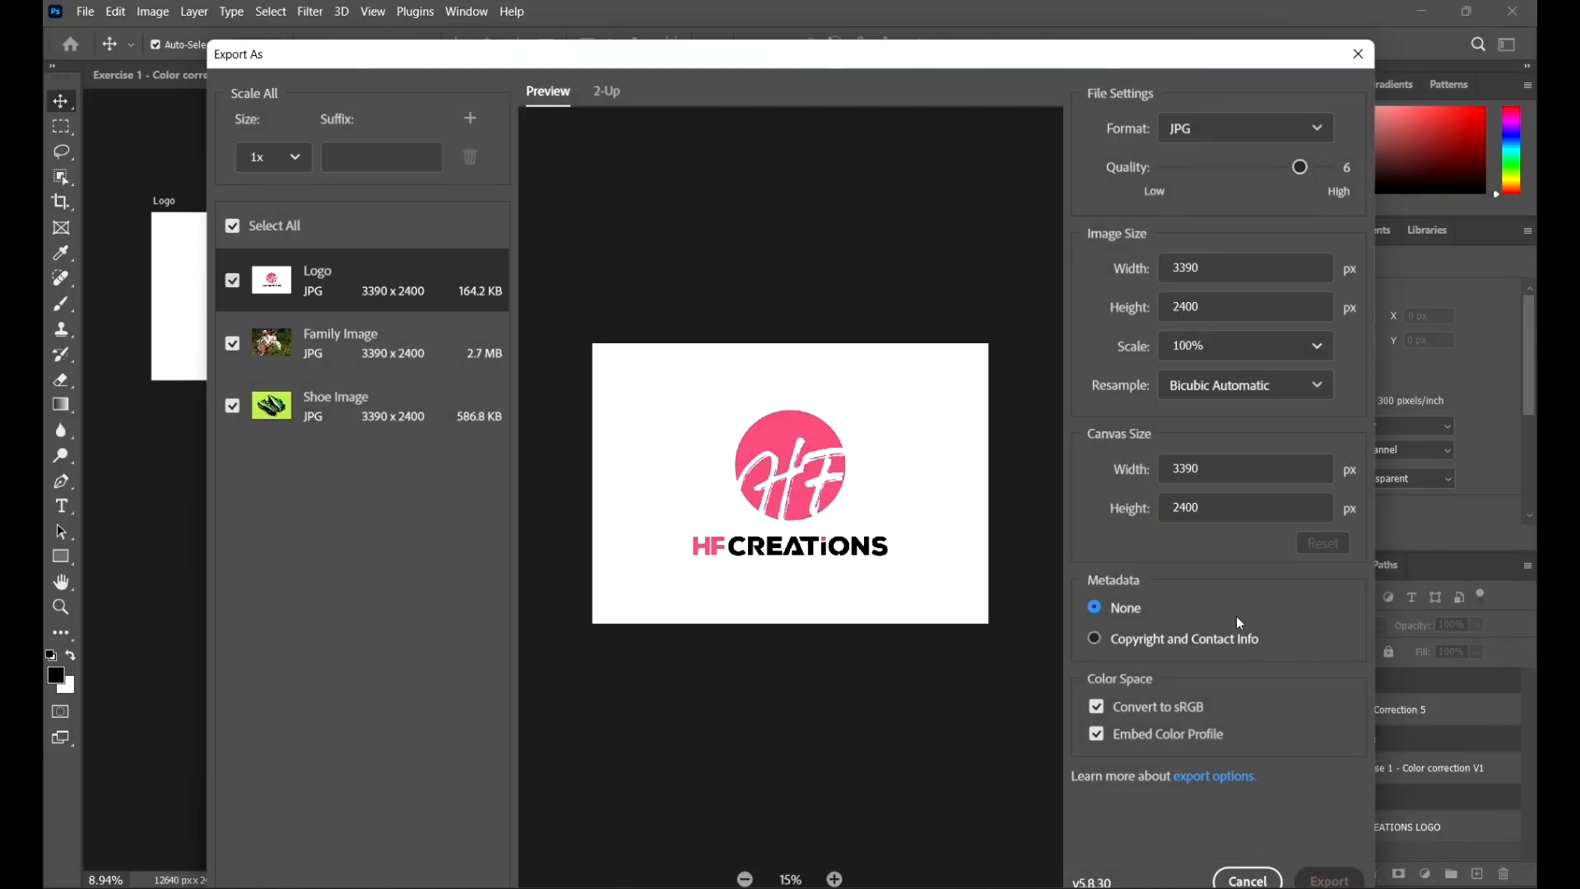
Step: Switch to File Explorer and open the 04 Export from Adobe Photoshop folder
scroll(748, 179, "down", 1)
scroll(748, 156, "up", 6)
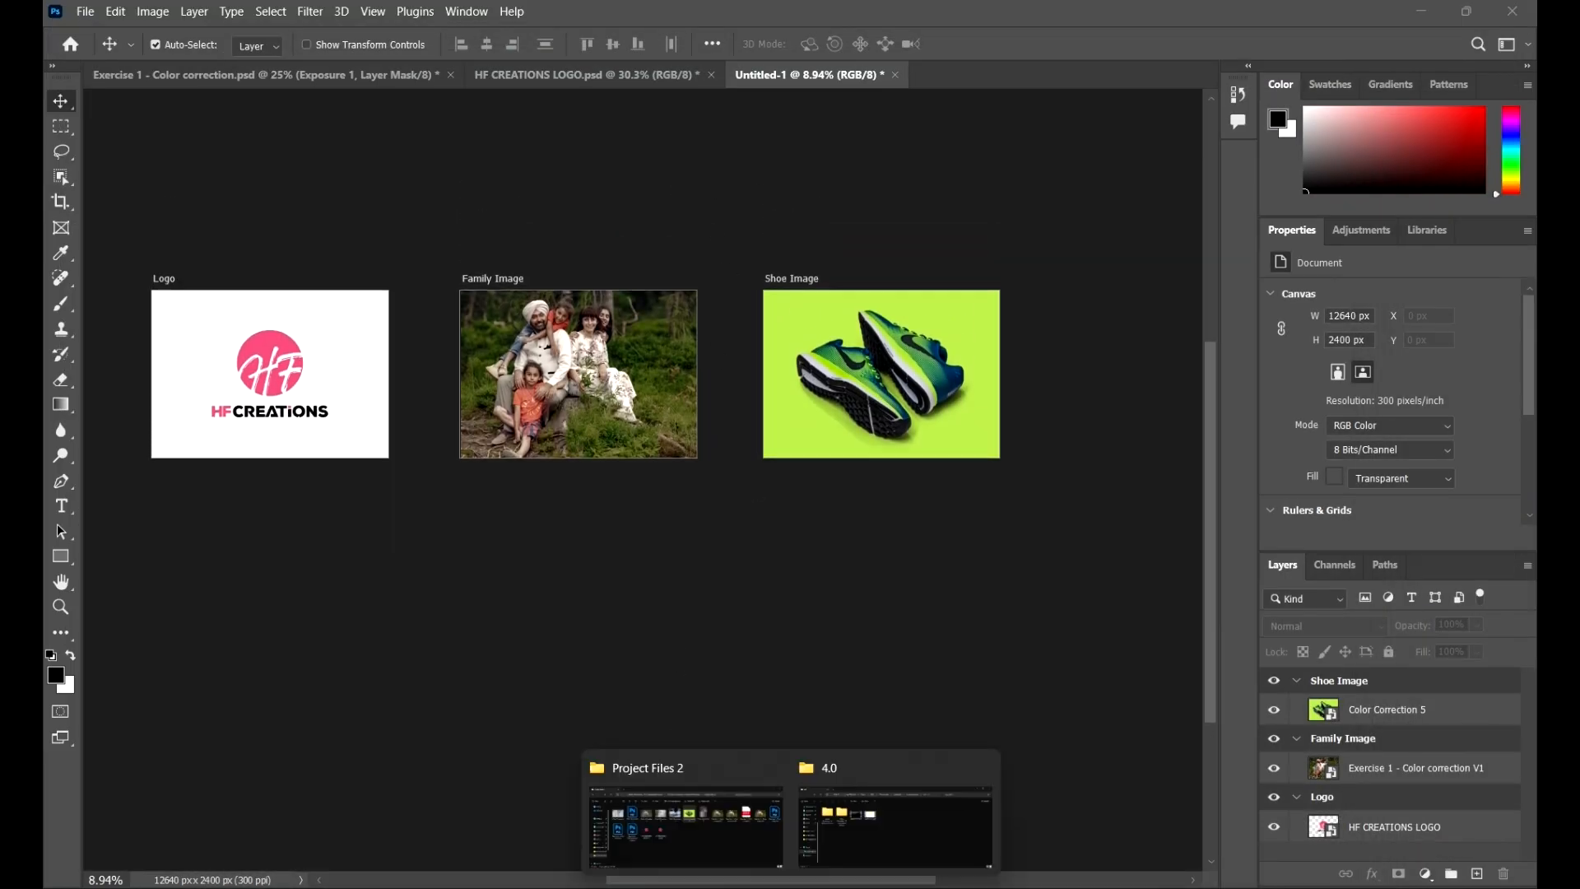
left_click(698, 831)
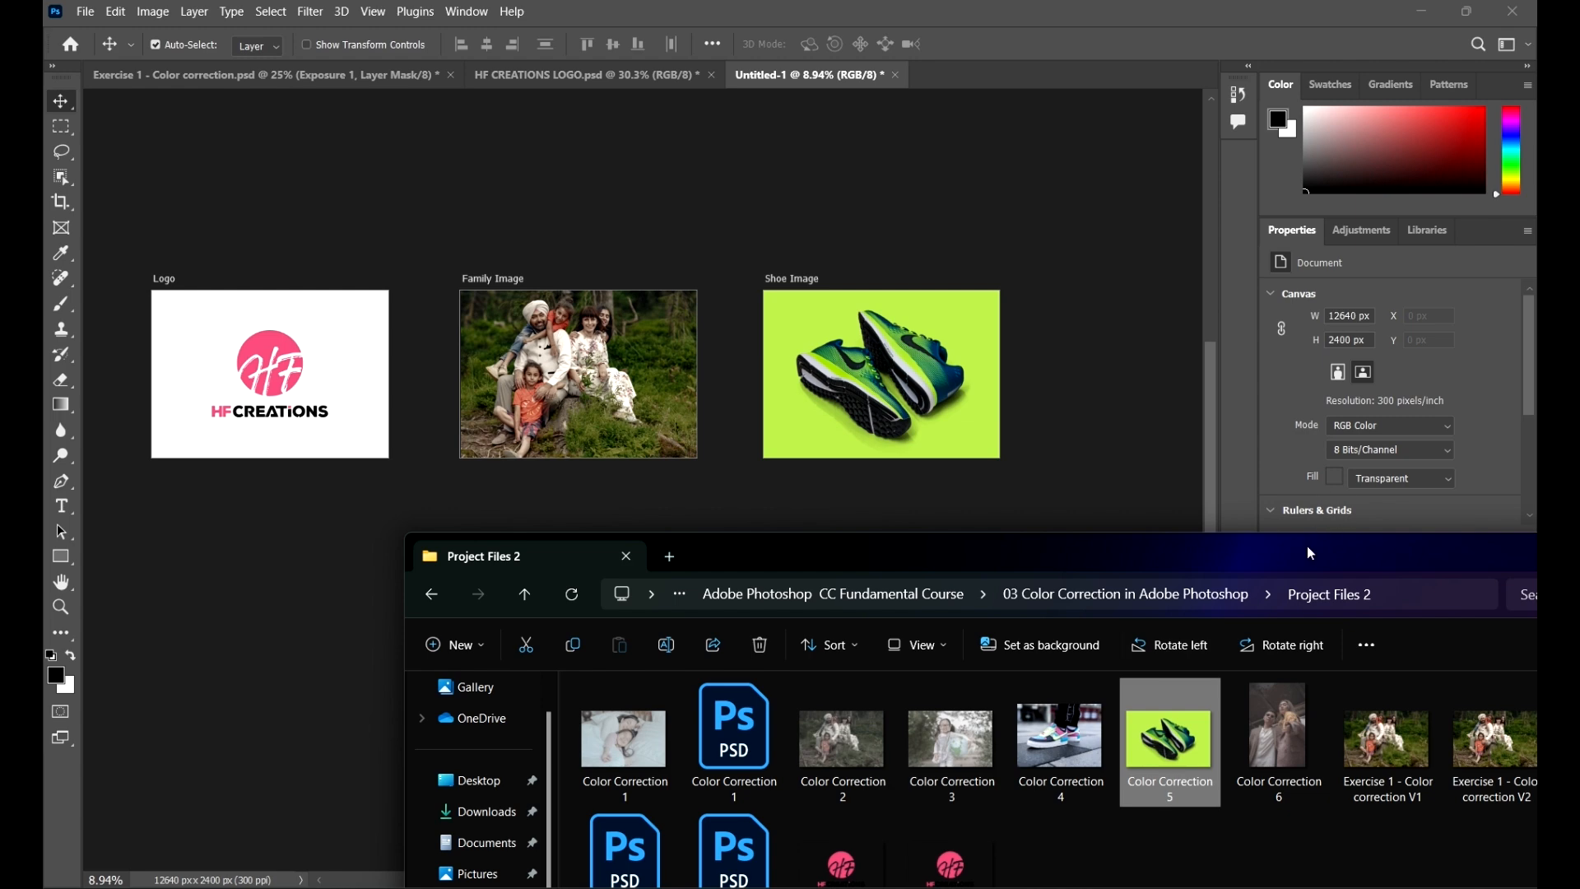
left_click_drag(1310, 553, 958, 246)
left_click(1314, 233)
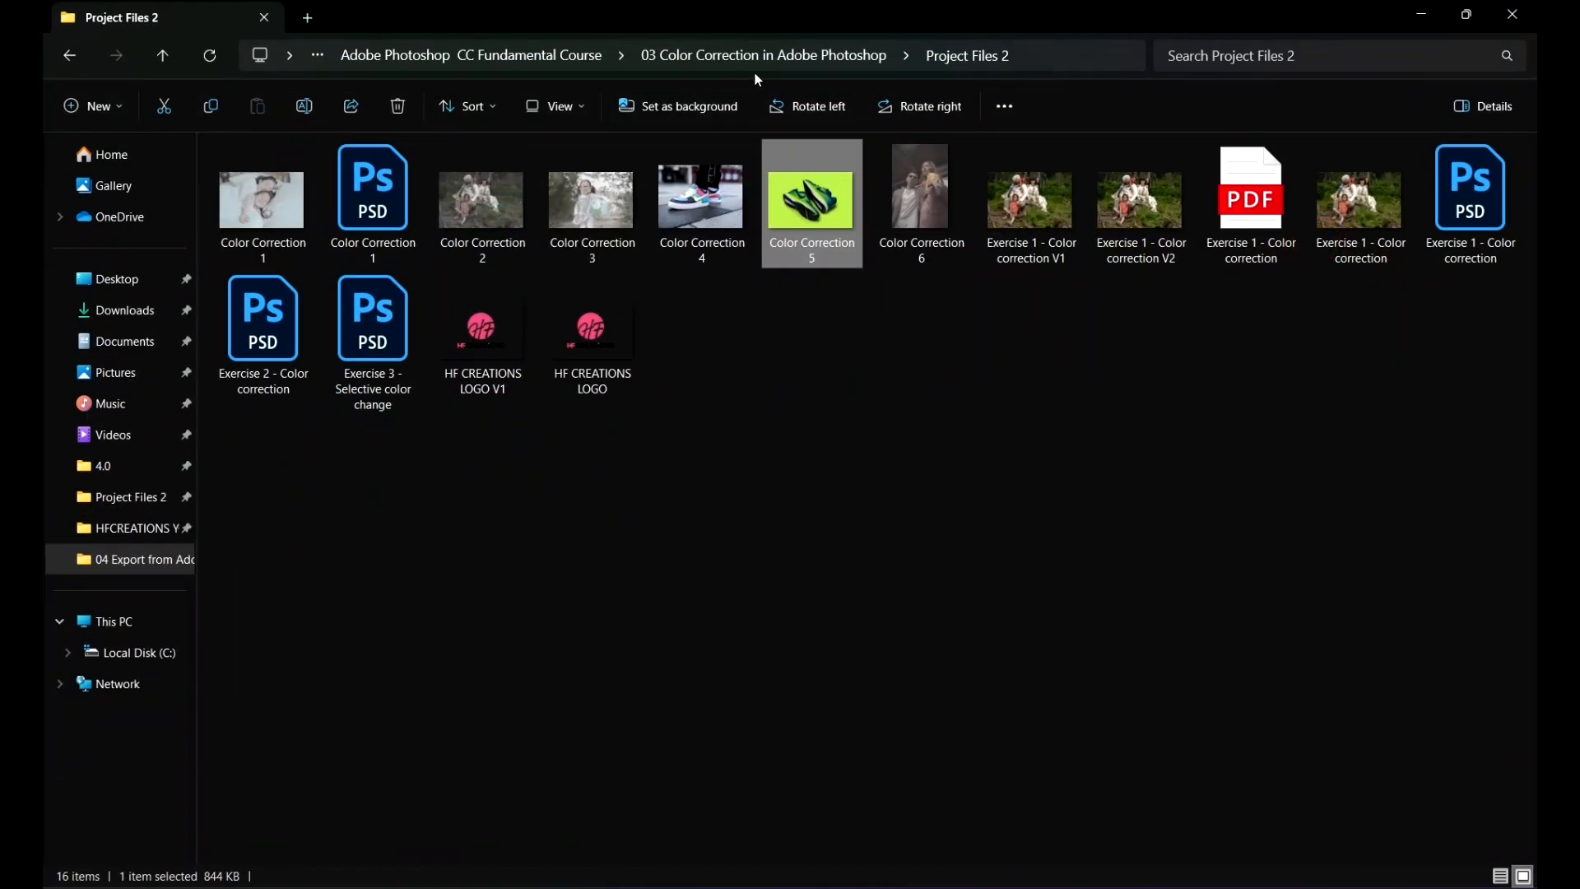
left_click(803, 54)
left_click(674, 53)
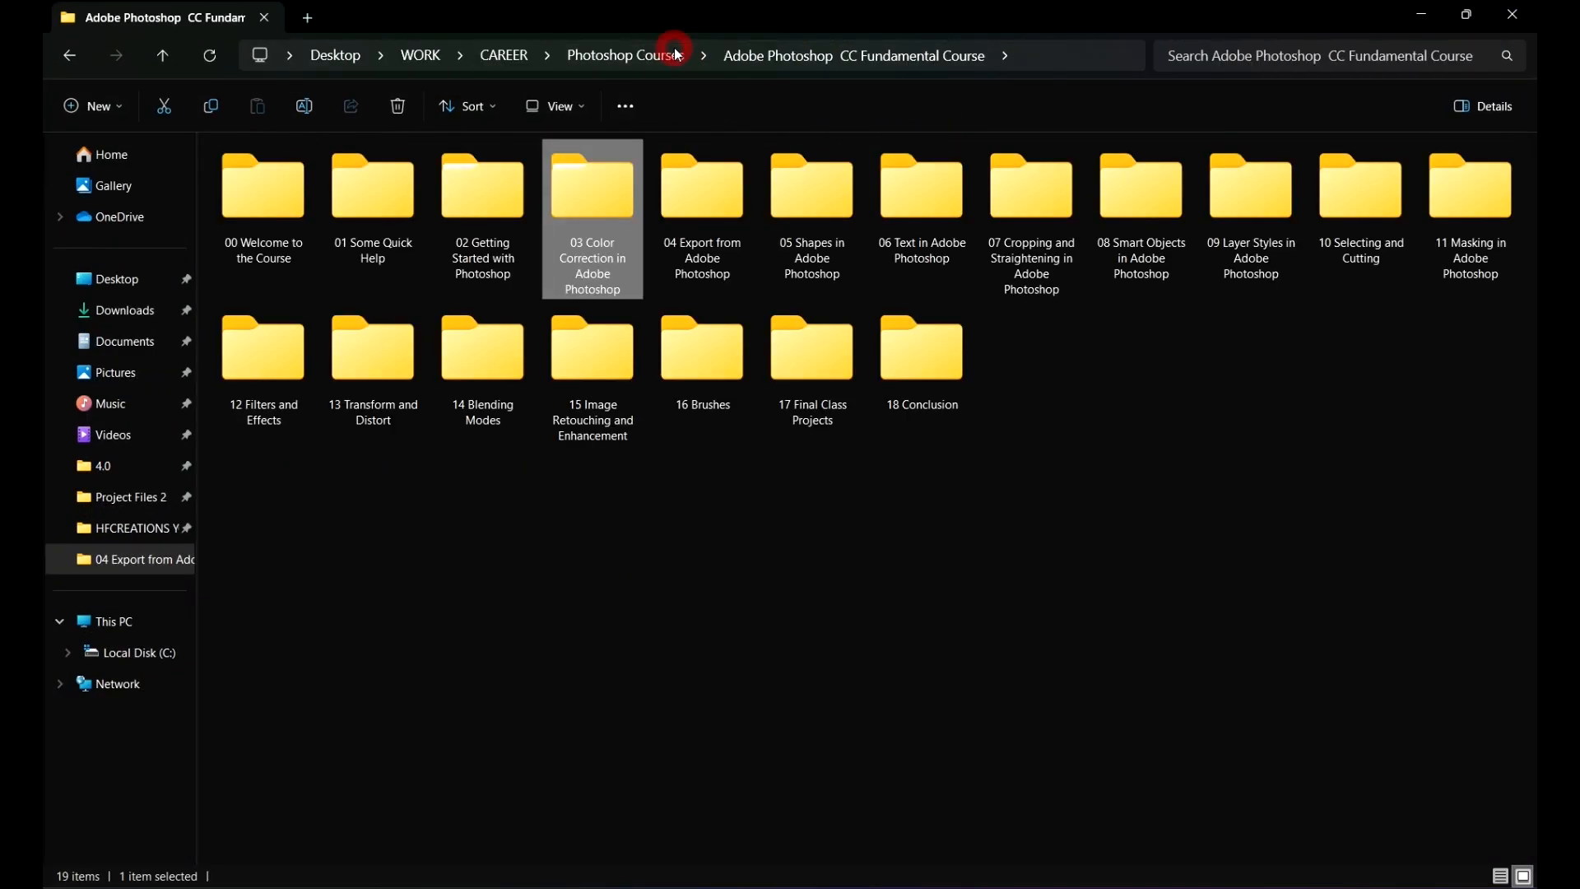
double_click(745, 212)
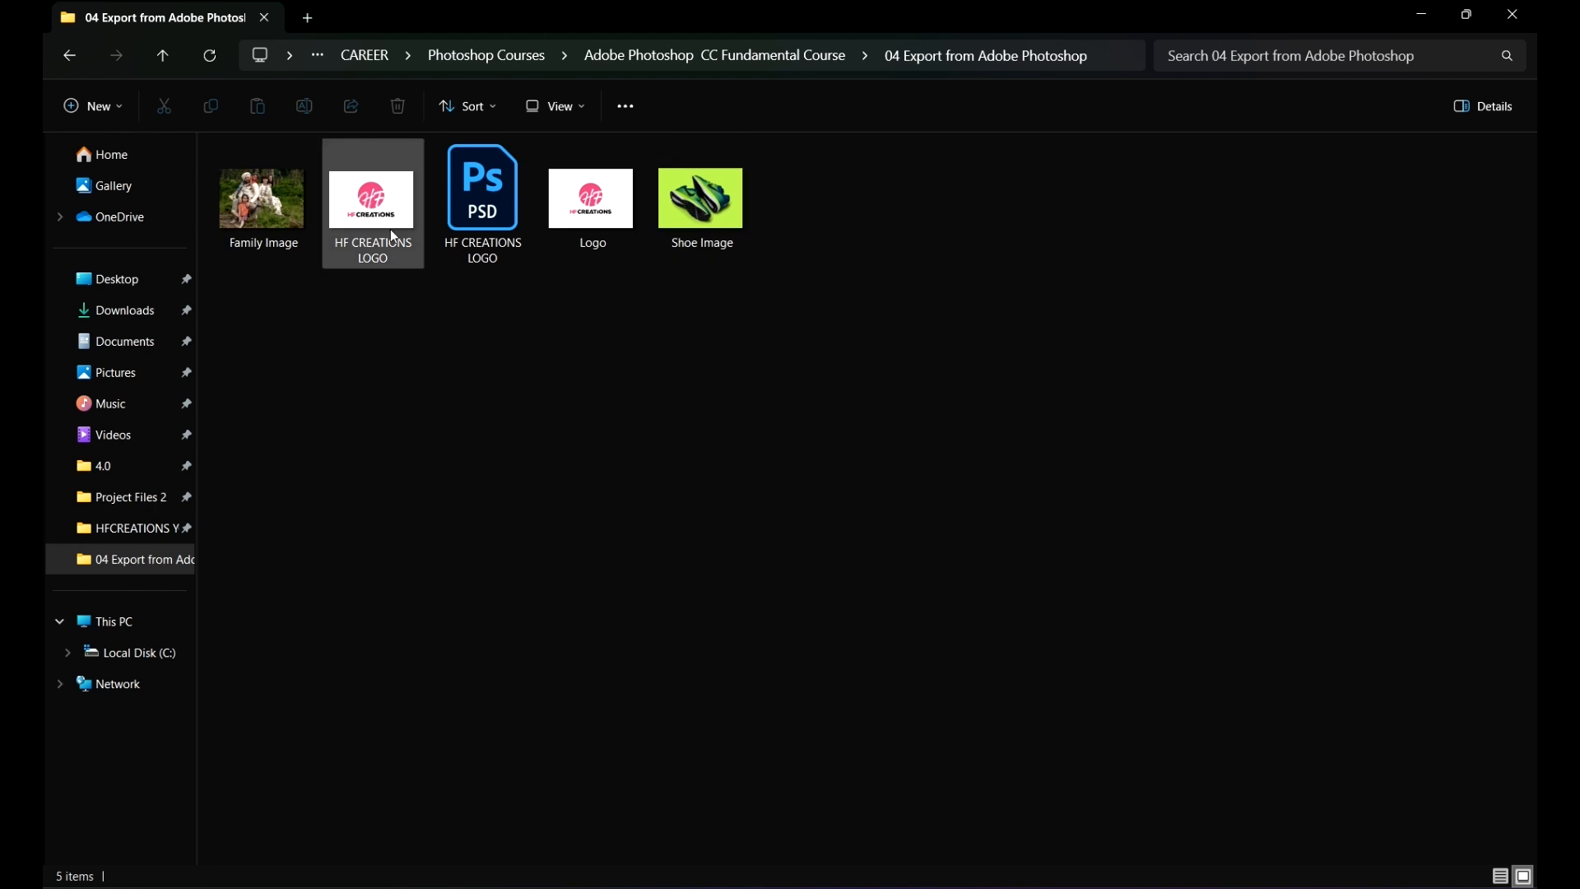
Step: Open the exported Logo, Shoe Image and Family Image JPEGs in the photo viewer, then close it
left_click(581, 198)
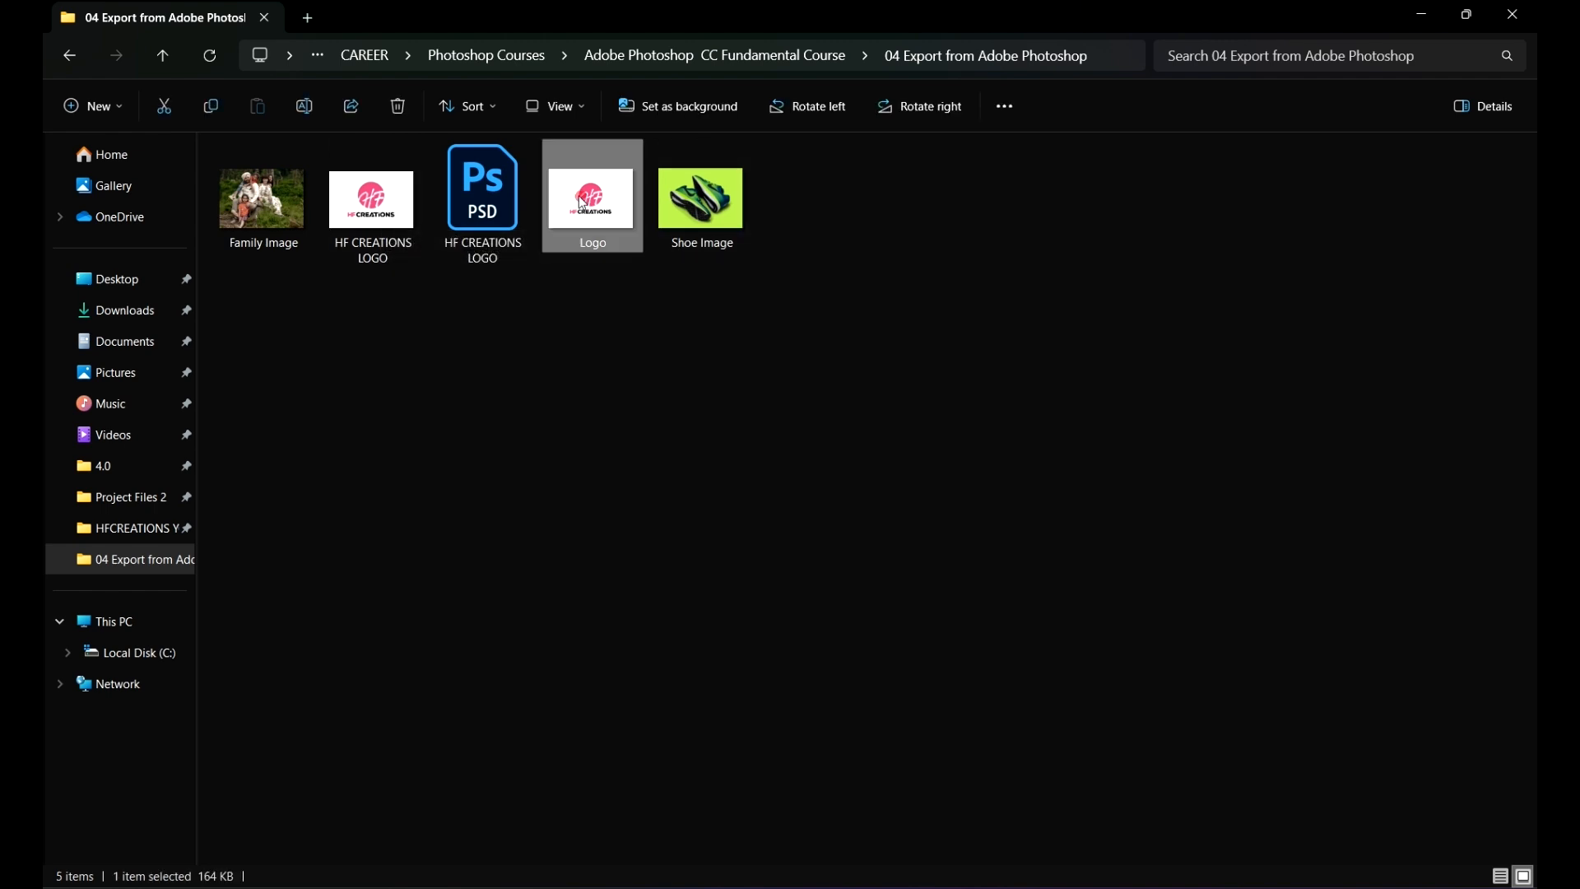
double_click(584, 201)
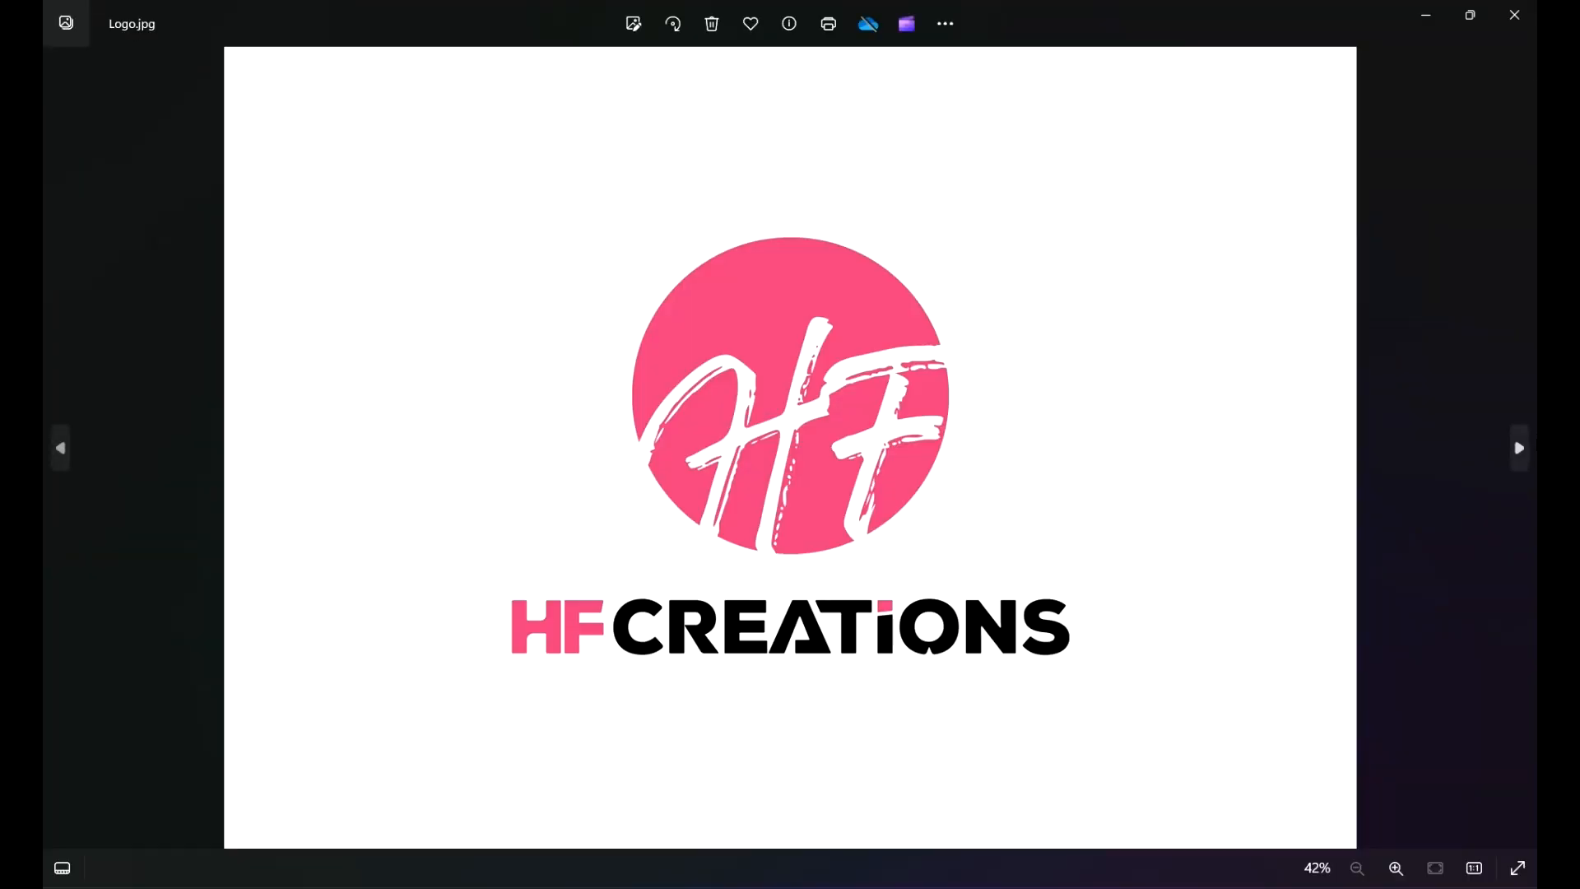
left_click(1519, 451)
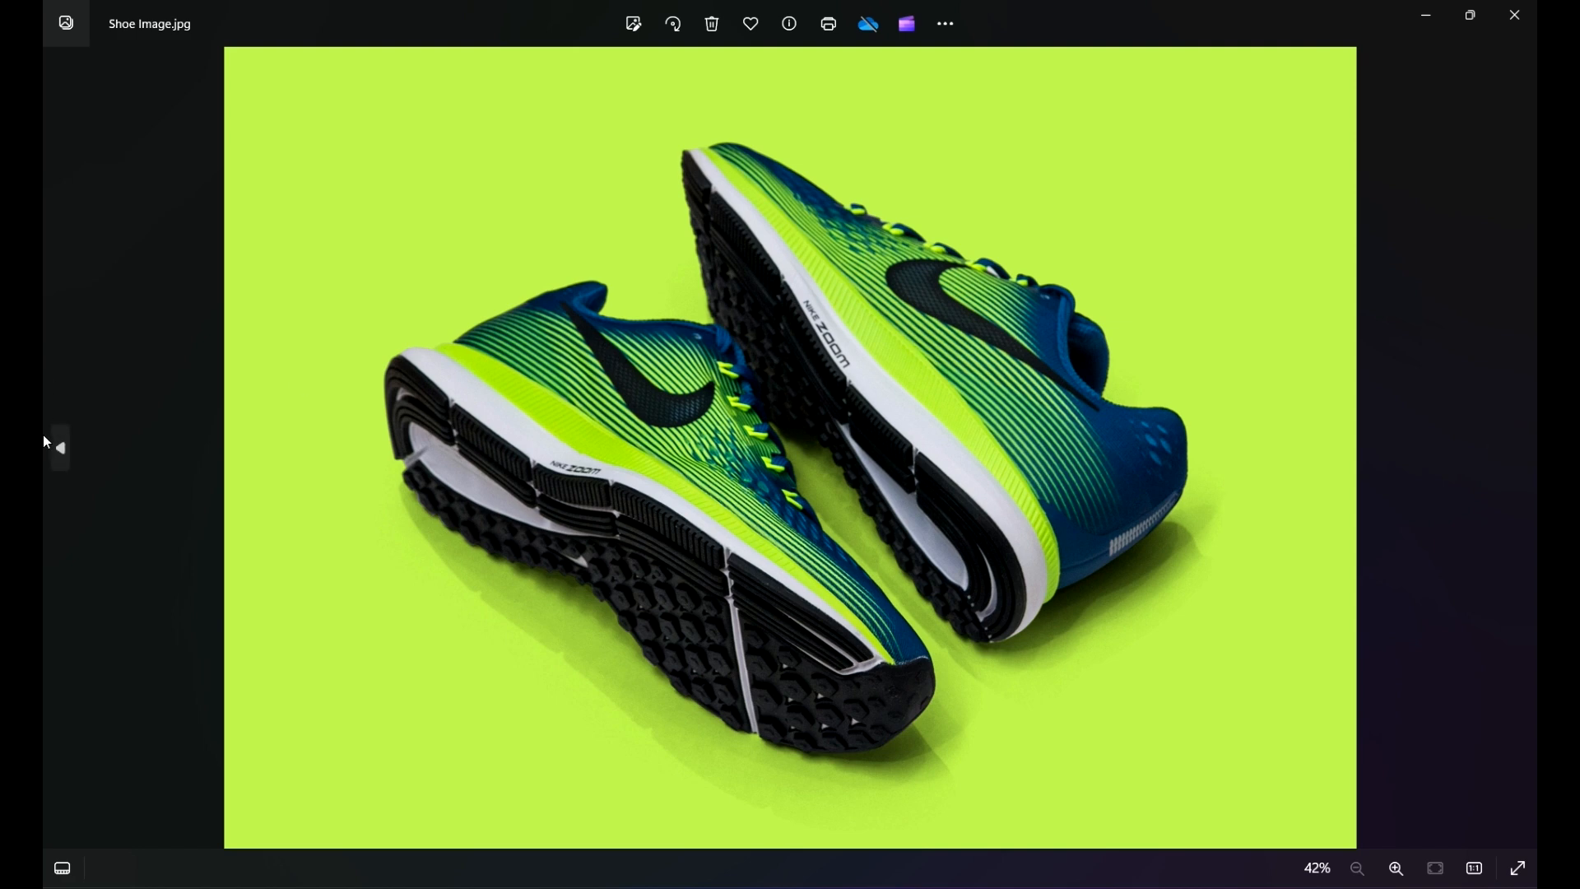
left_click(63, 449)
left_click(63, 448)
left_click(61, 446)
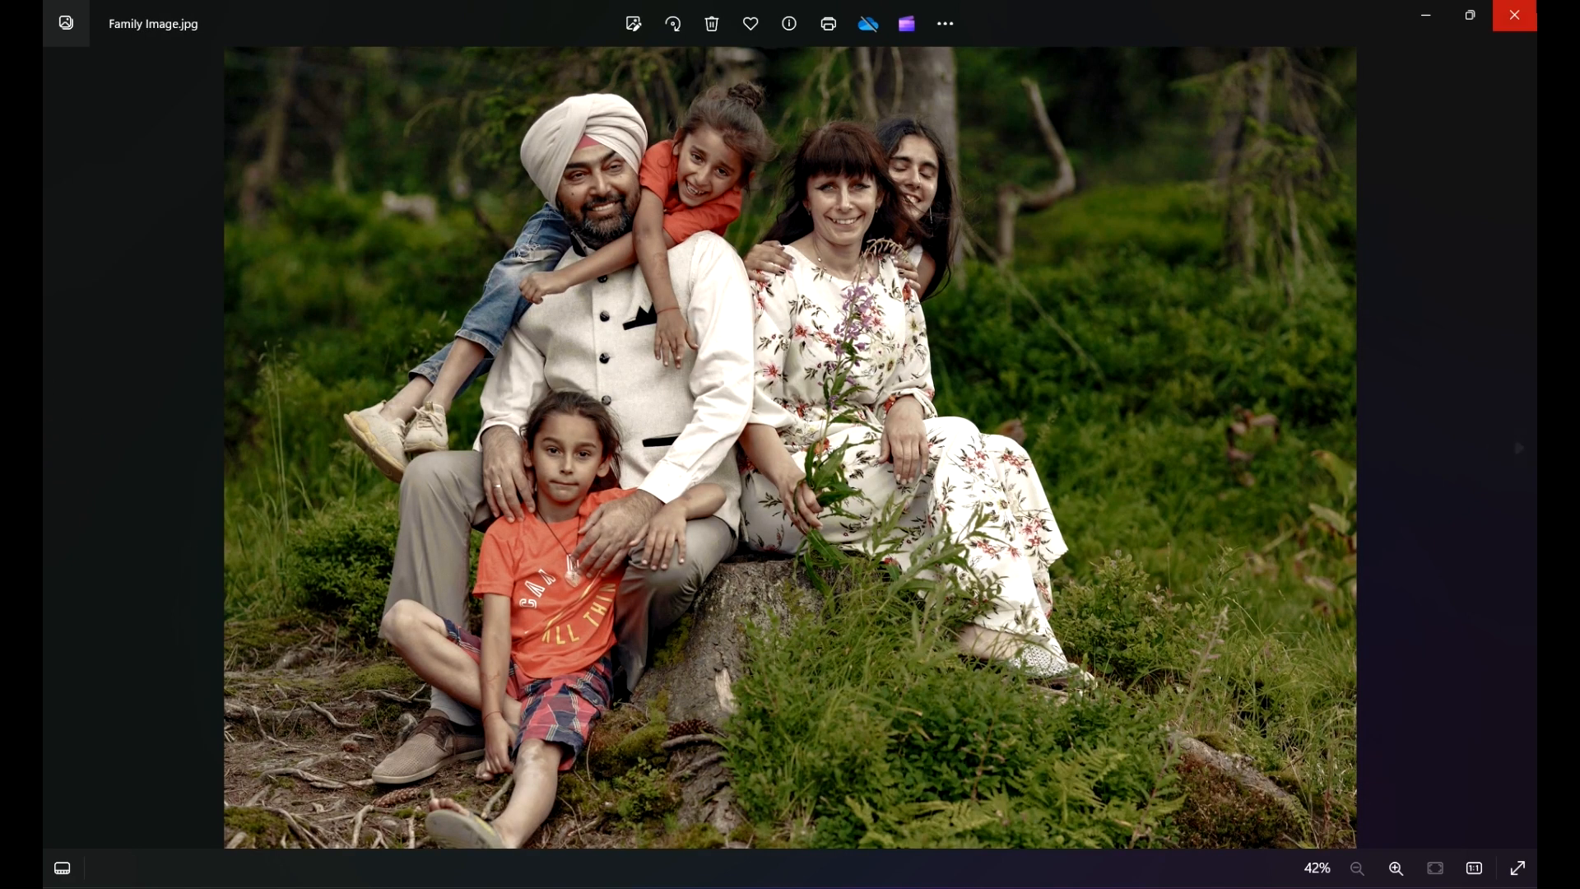
left_click(1514, 15)
Step: Minimize File Explorer and close the artboard document in Photoshop without saving
left_click(1093, 346)
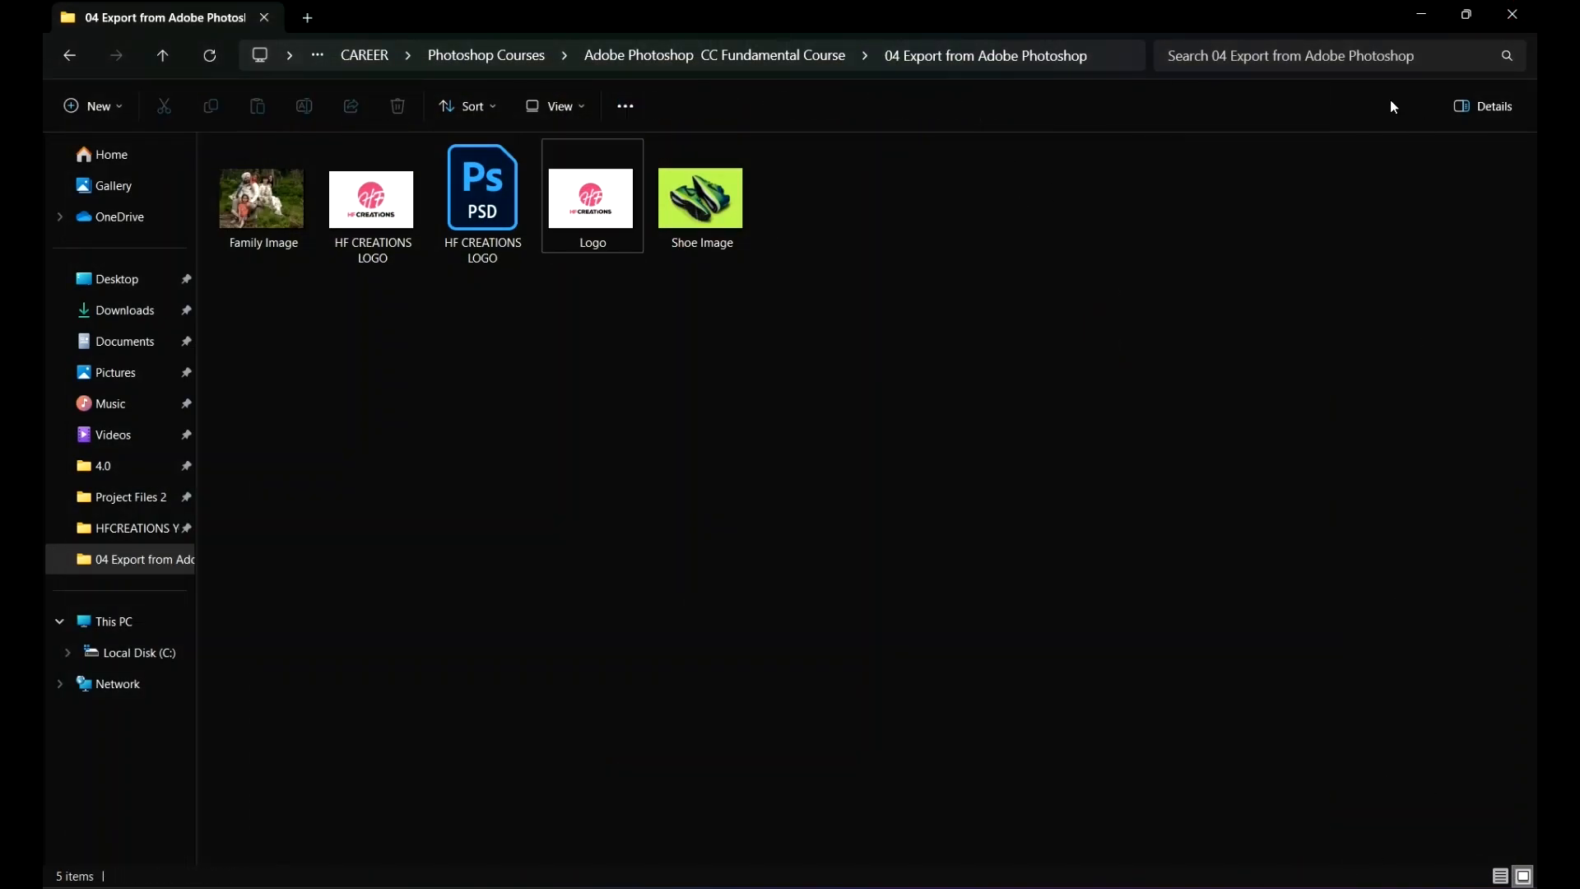
left_click(1406, 20)
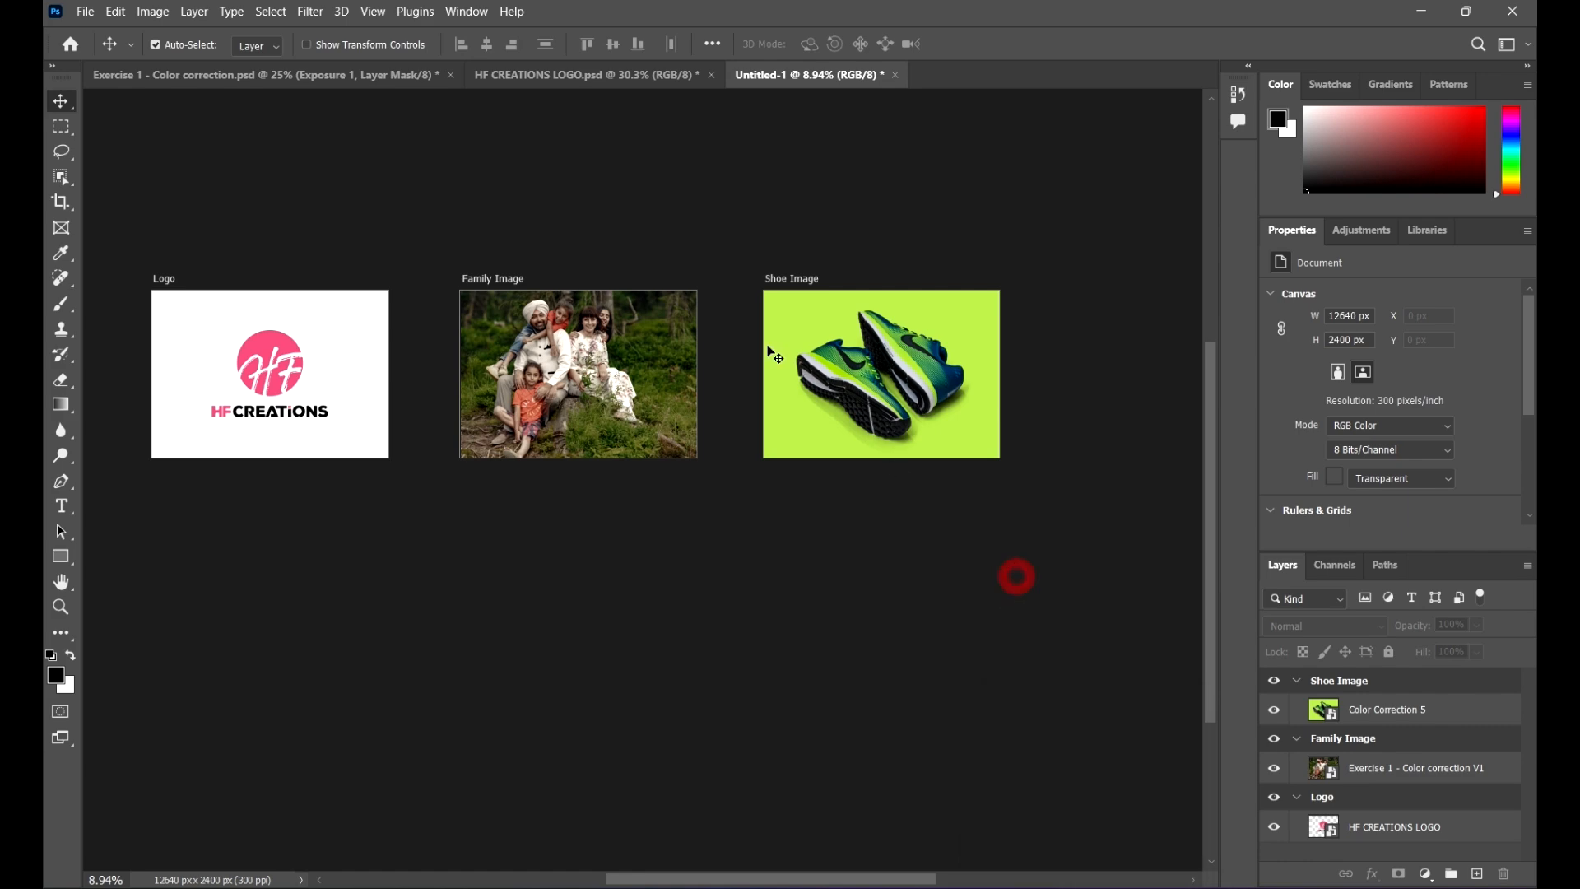
left_click(896, 75)
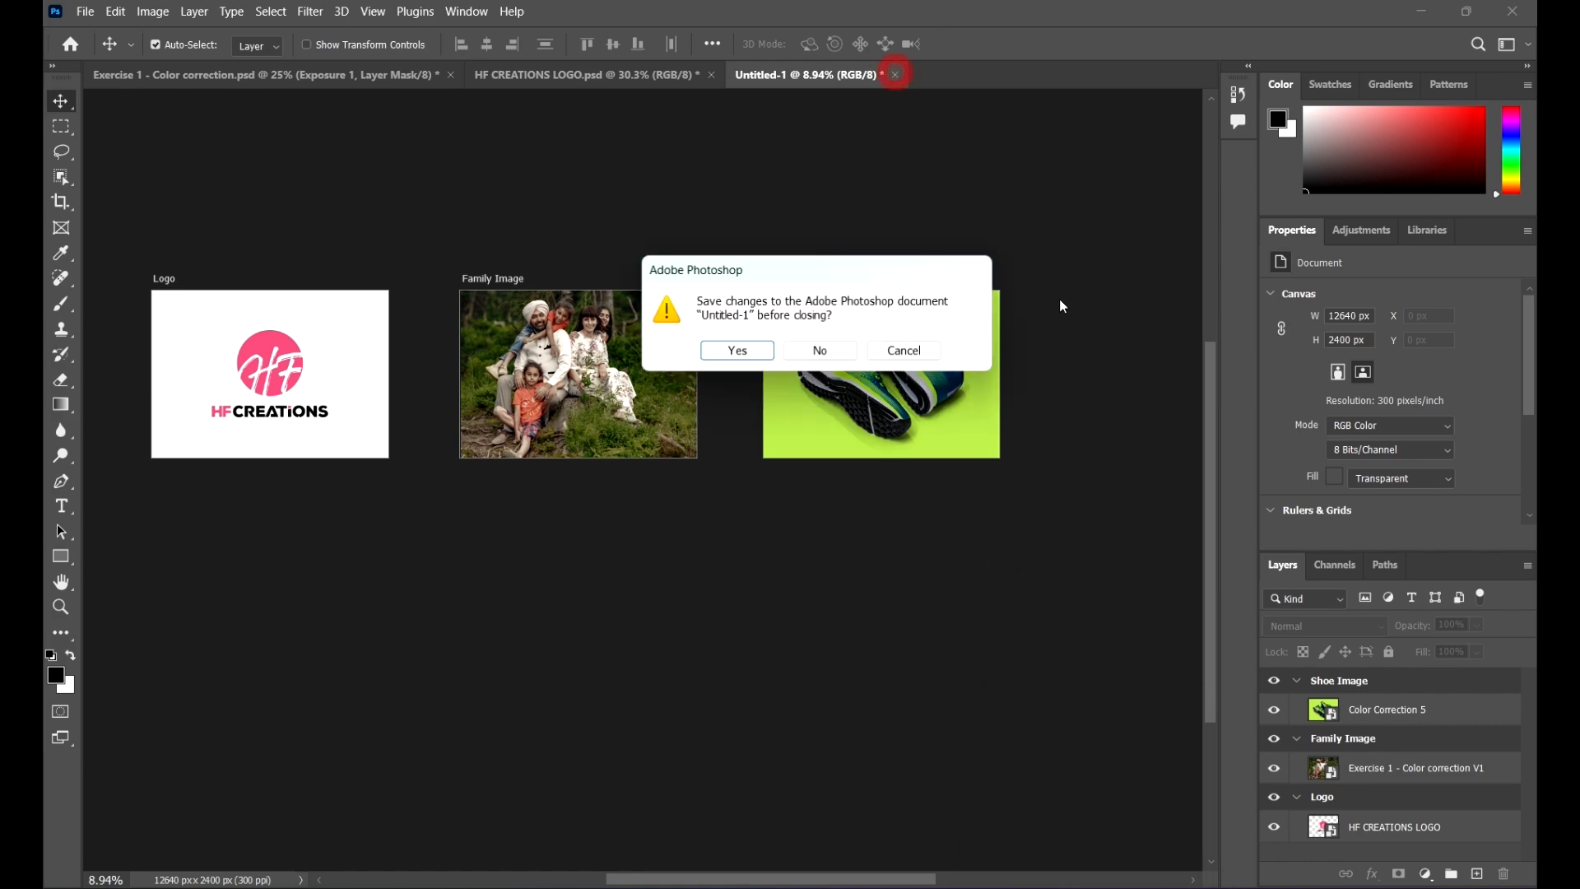
left_click(840, 354)
Step: Close the HF CREATIONS LOGO and Exercise 1 - Color correction documents without saving
left_click(712, 75)
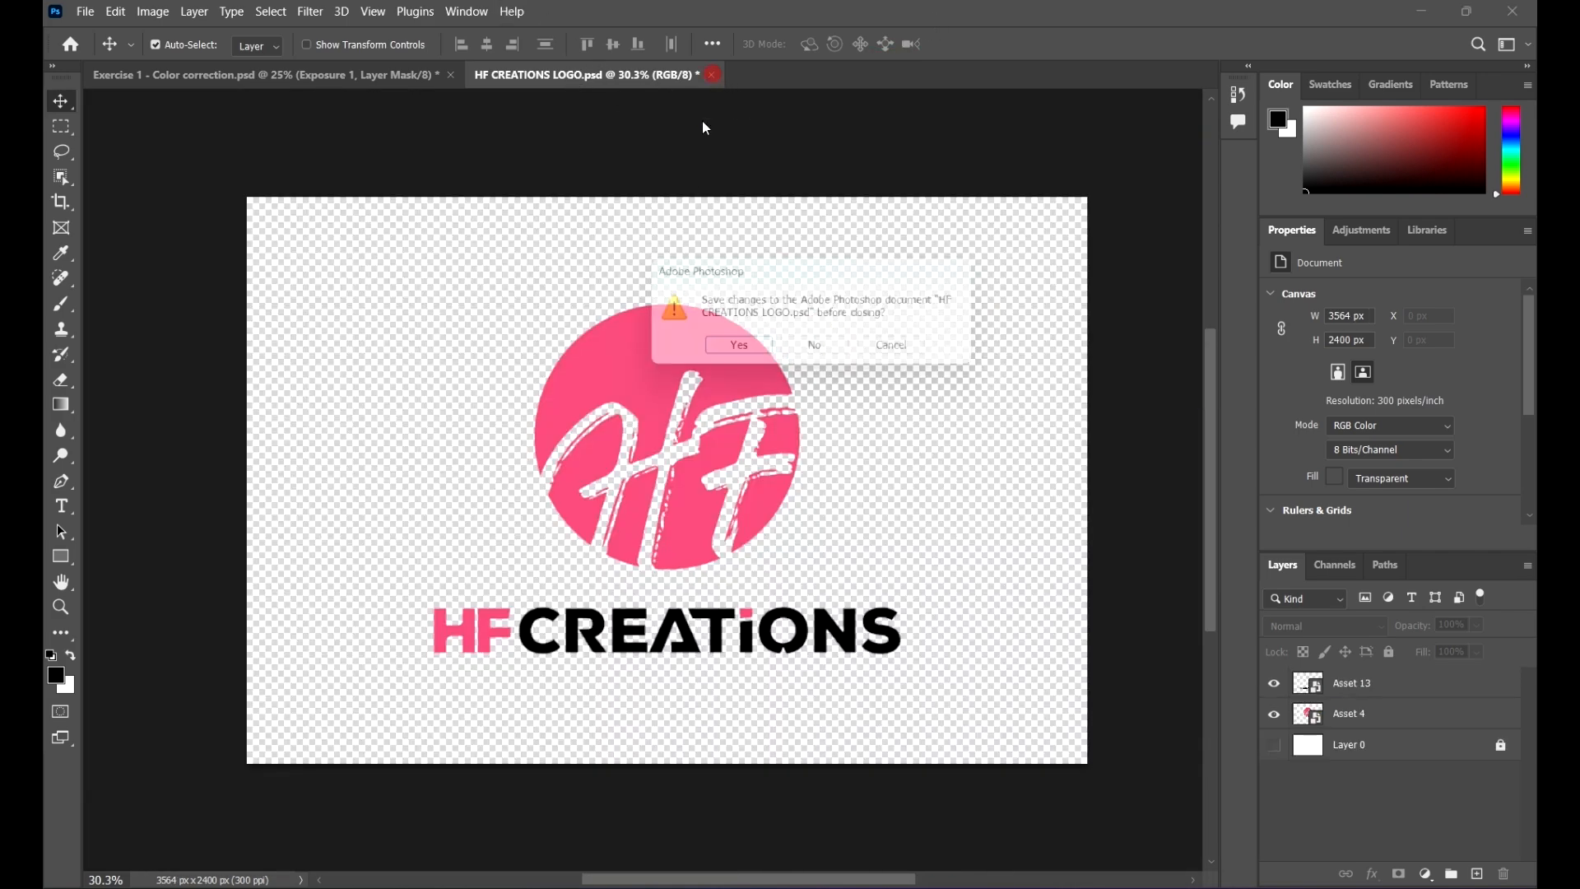
left_click(821, 352)
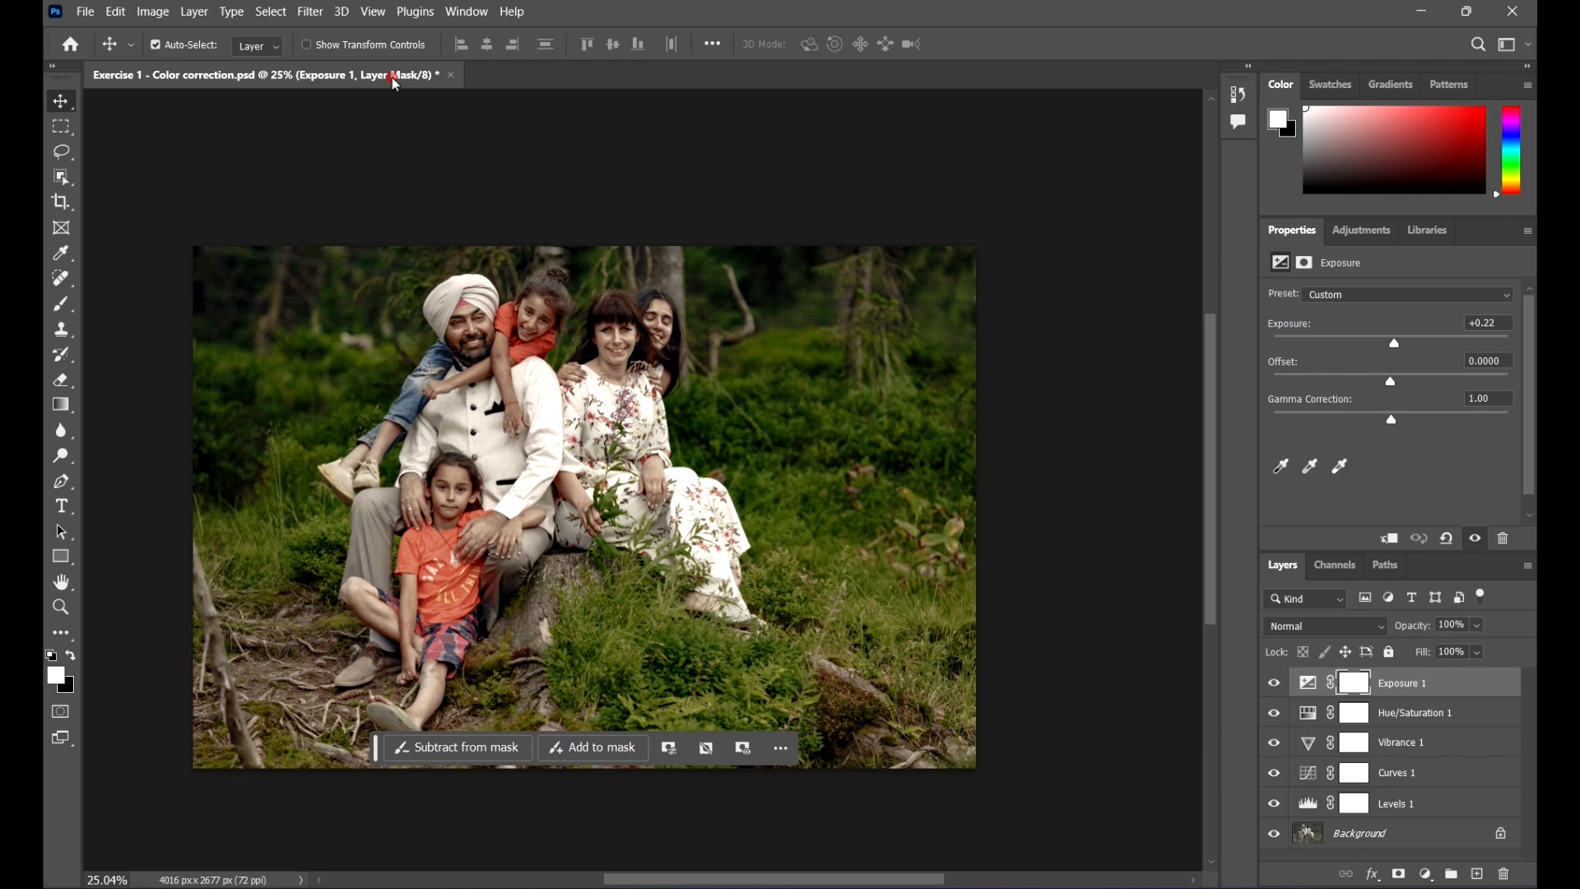
left_click(450, 75)
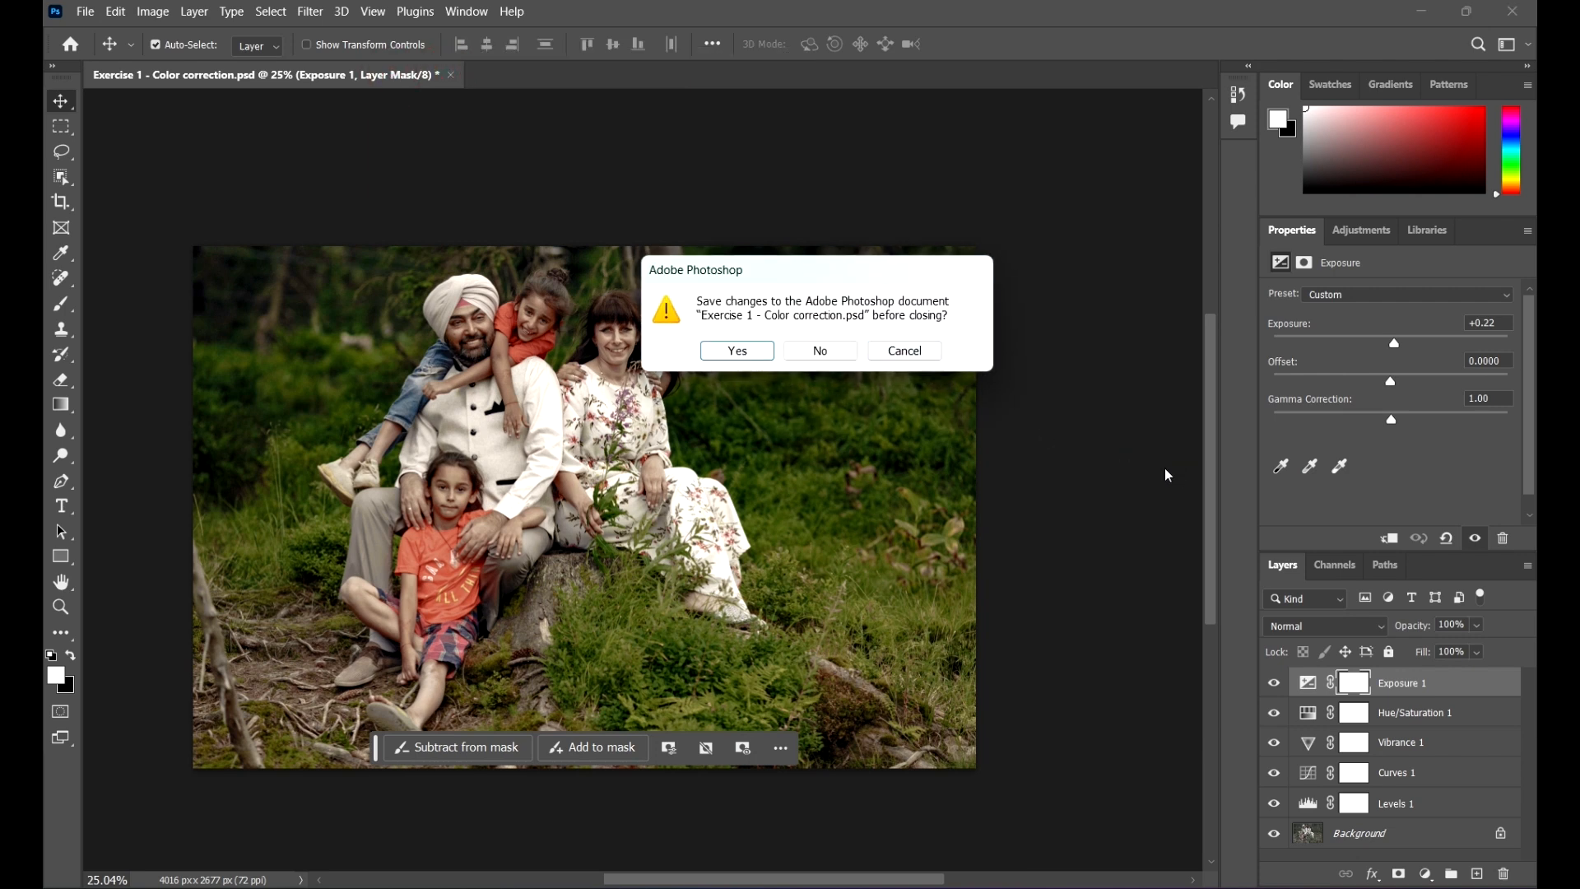
left_click(828, 349)
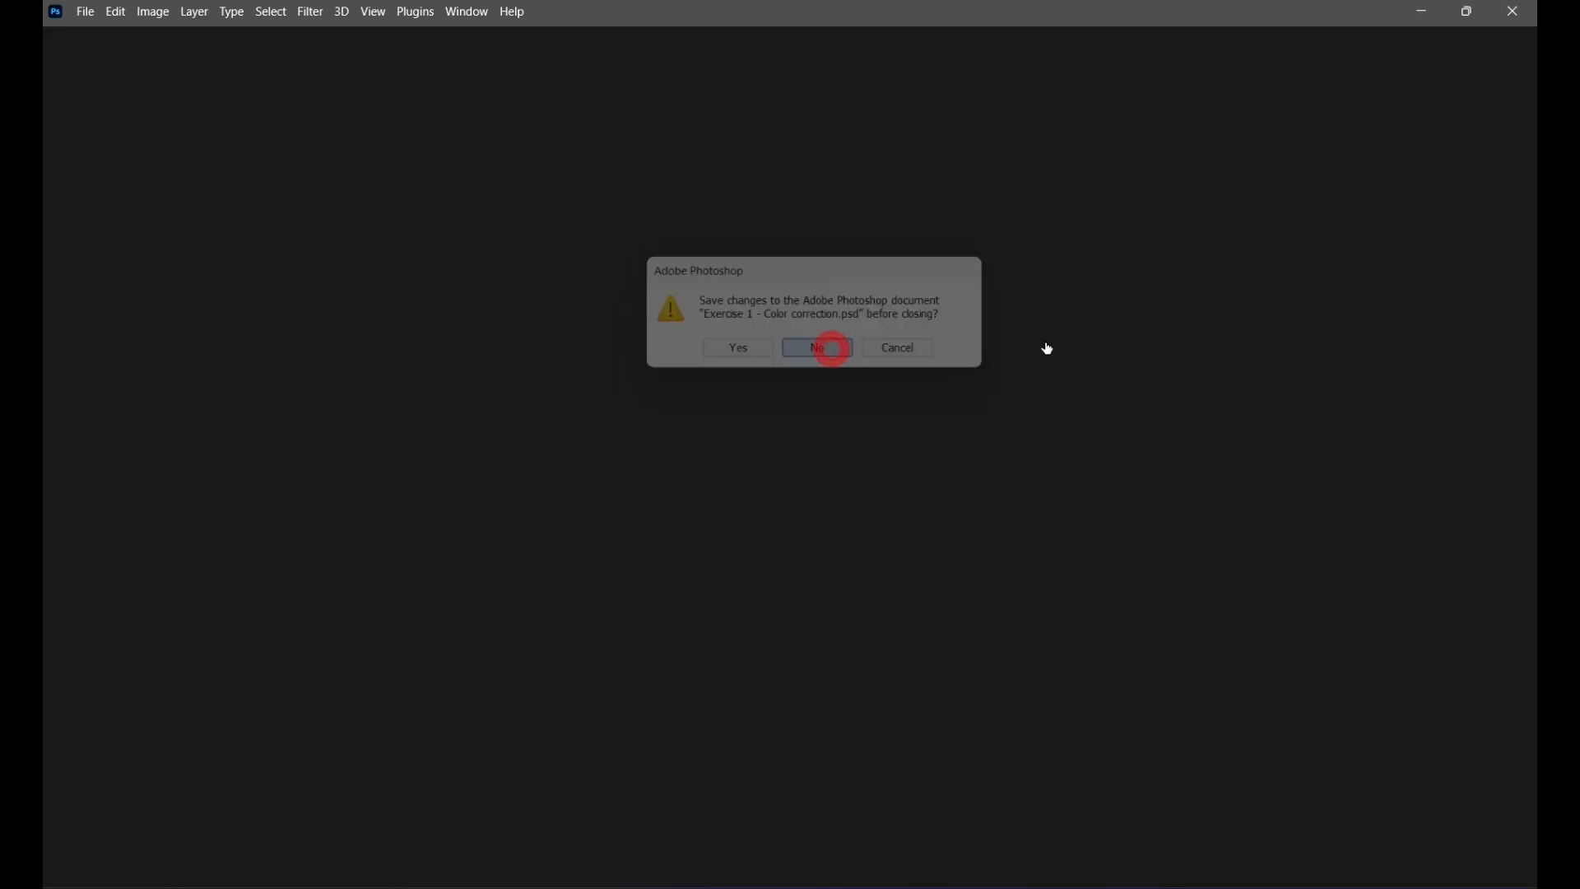
scroll(754, 328, "down", 5)
scroll(862, 302, "up", 5)
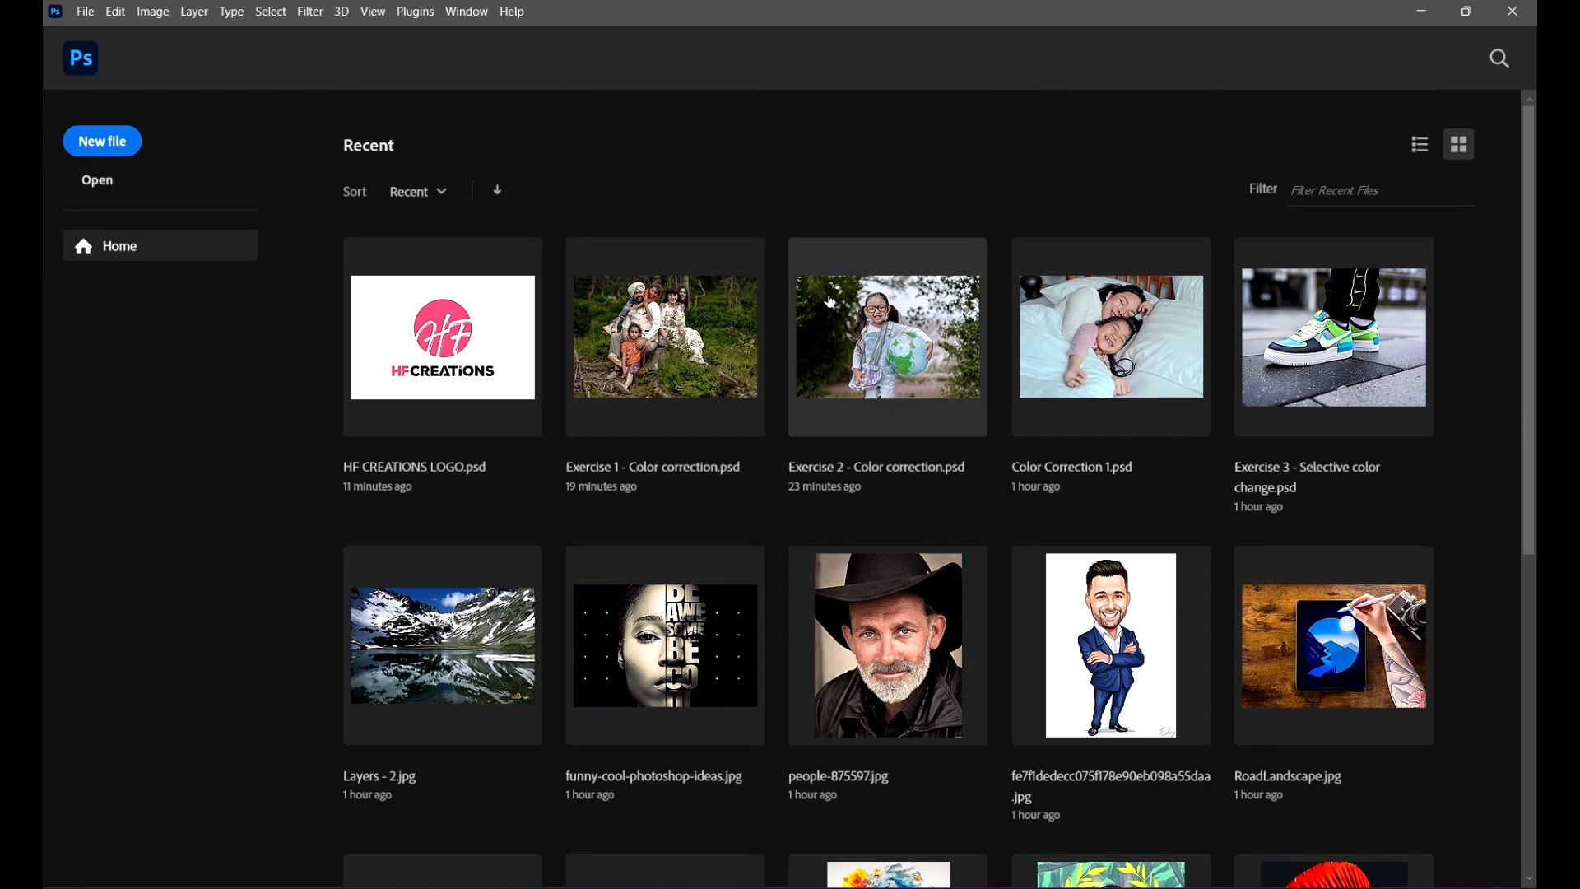